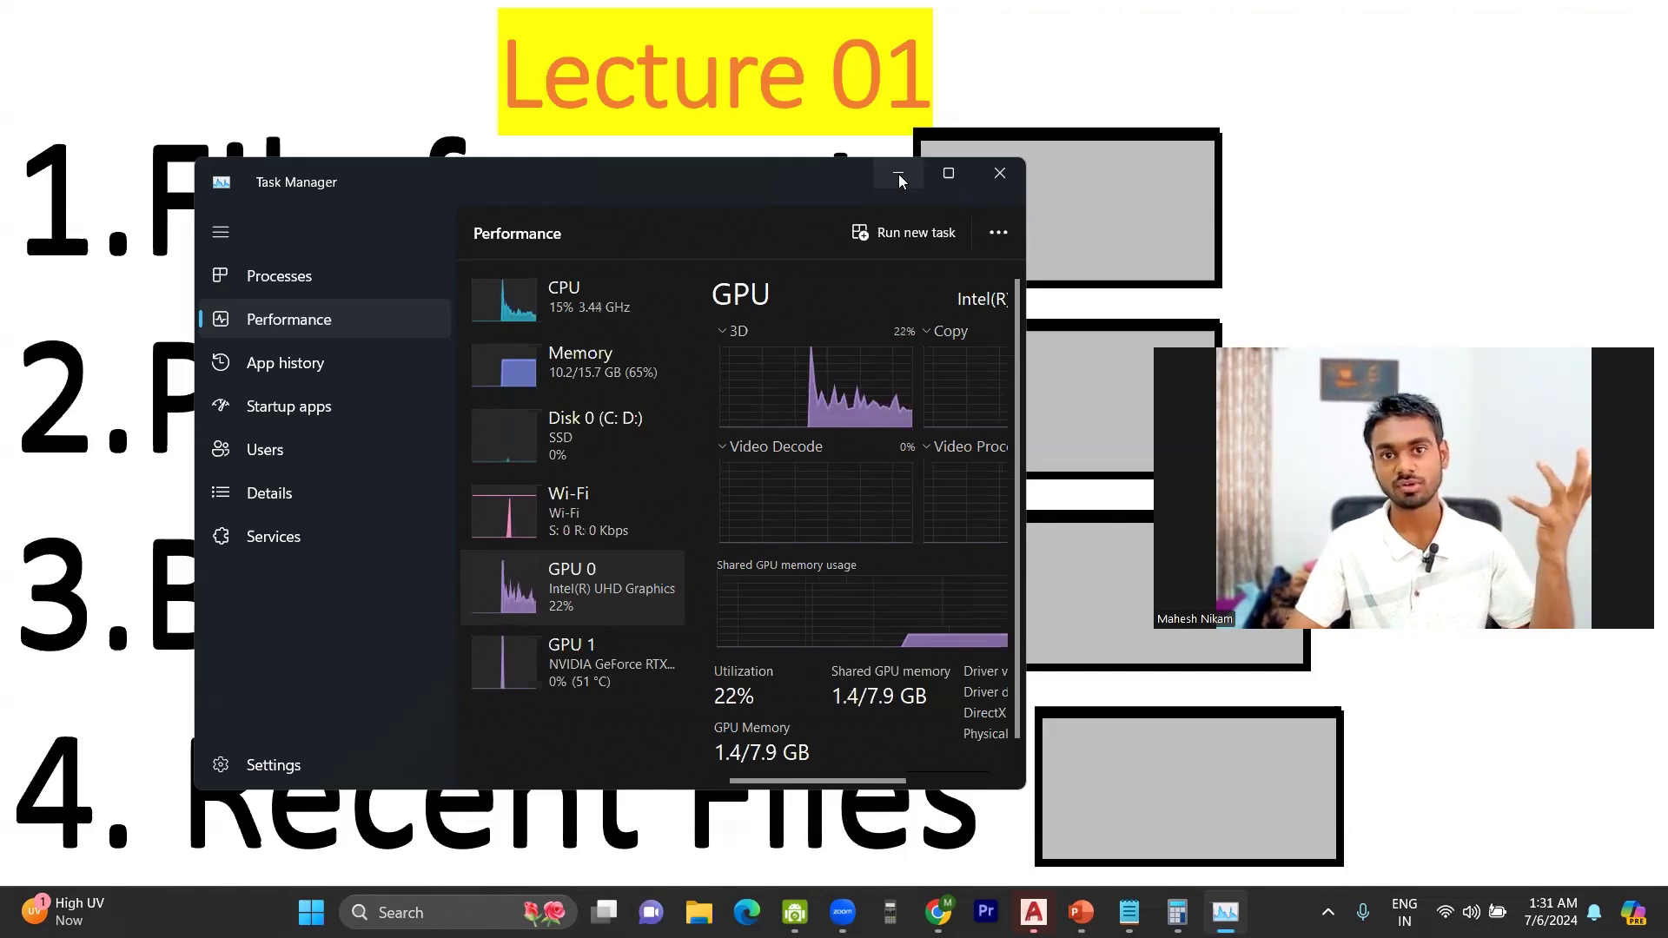
- Minimize Task Manager, tick the Best Version topic on the Lecture 01 slide and advance through the topics up to 10. Limits
click(899, 174)
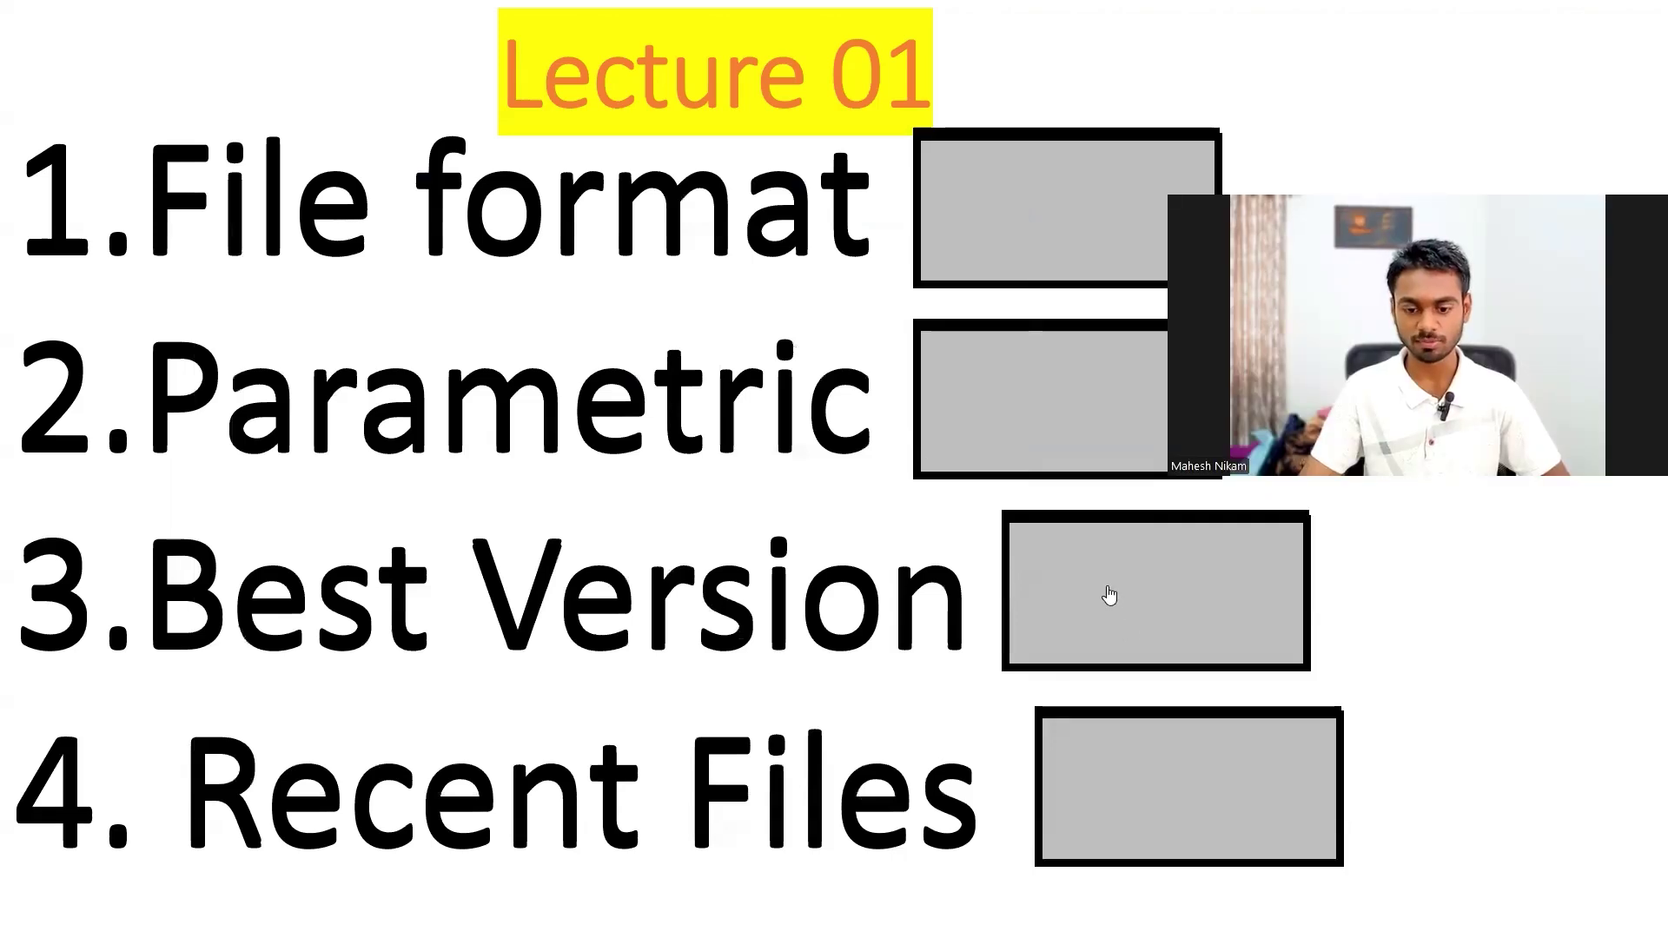
click(1061, 599)
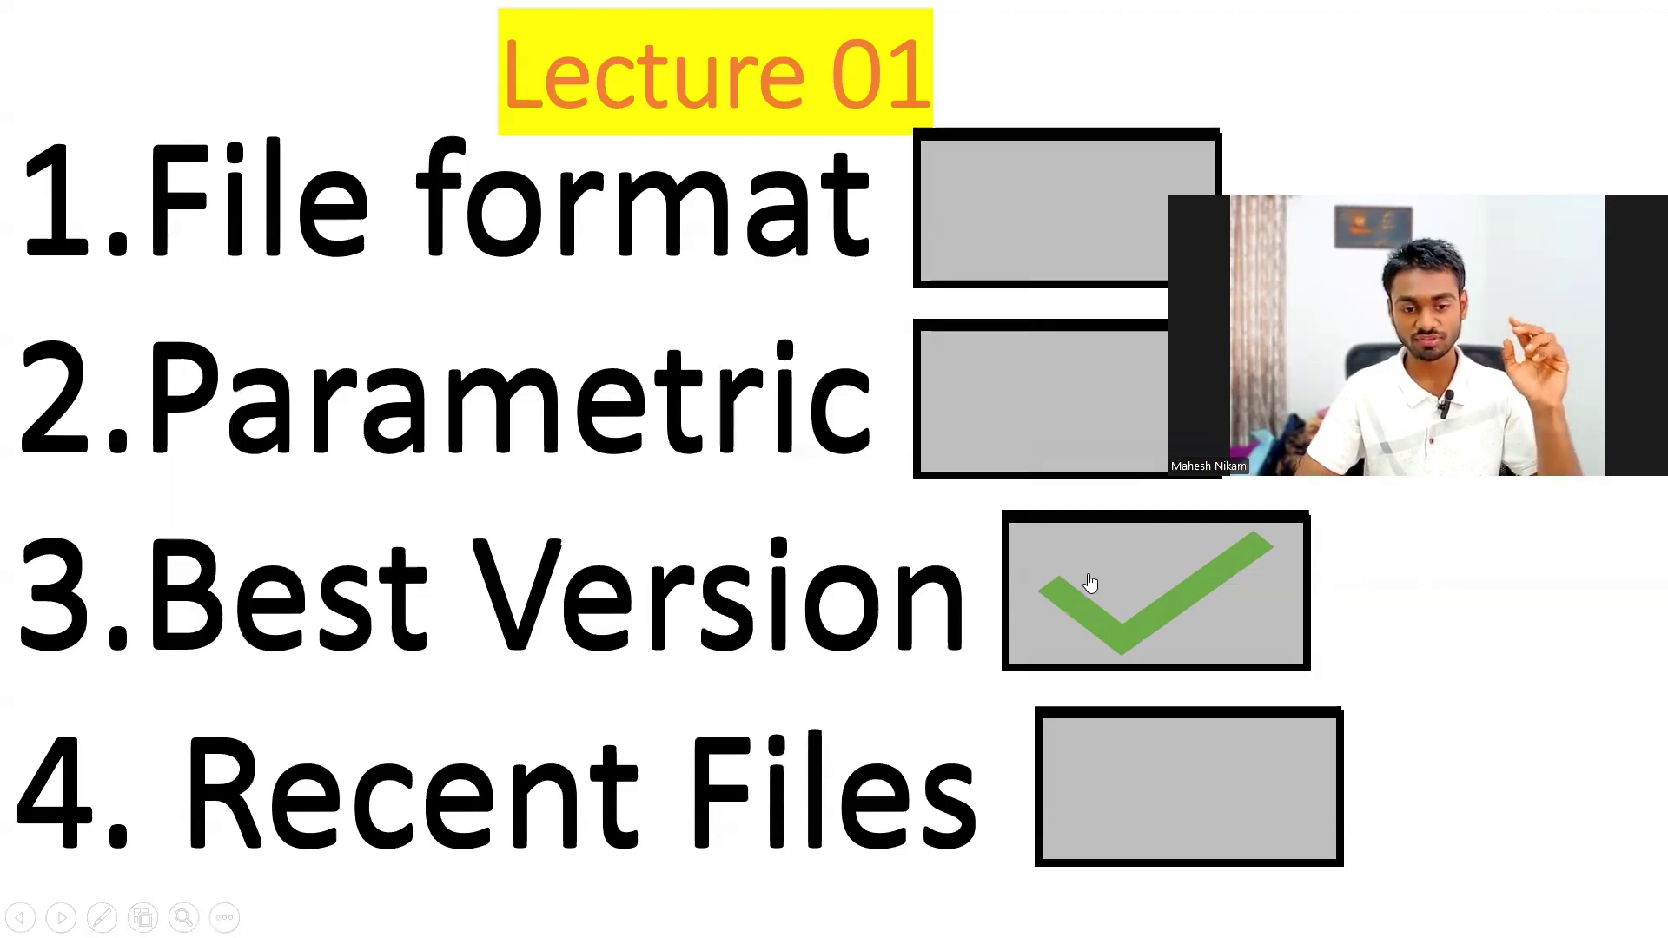
click(1090, 582)
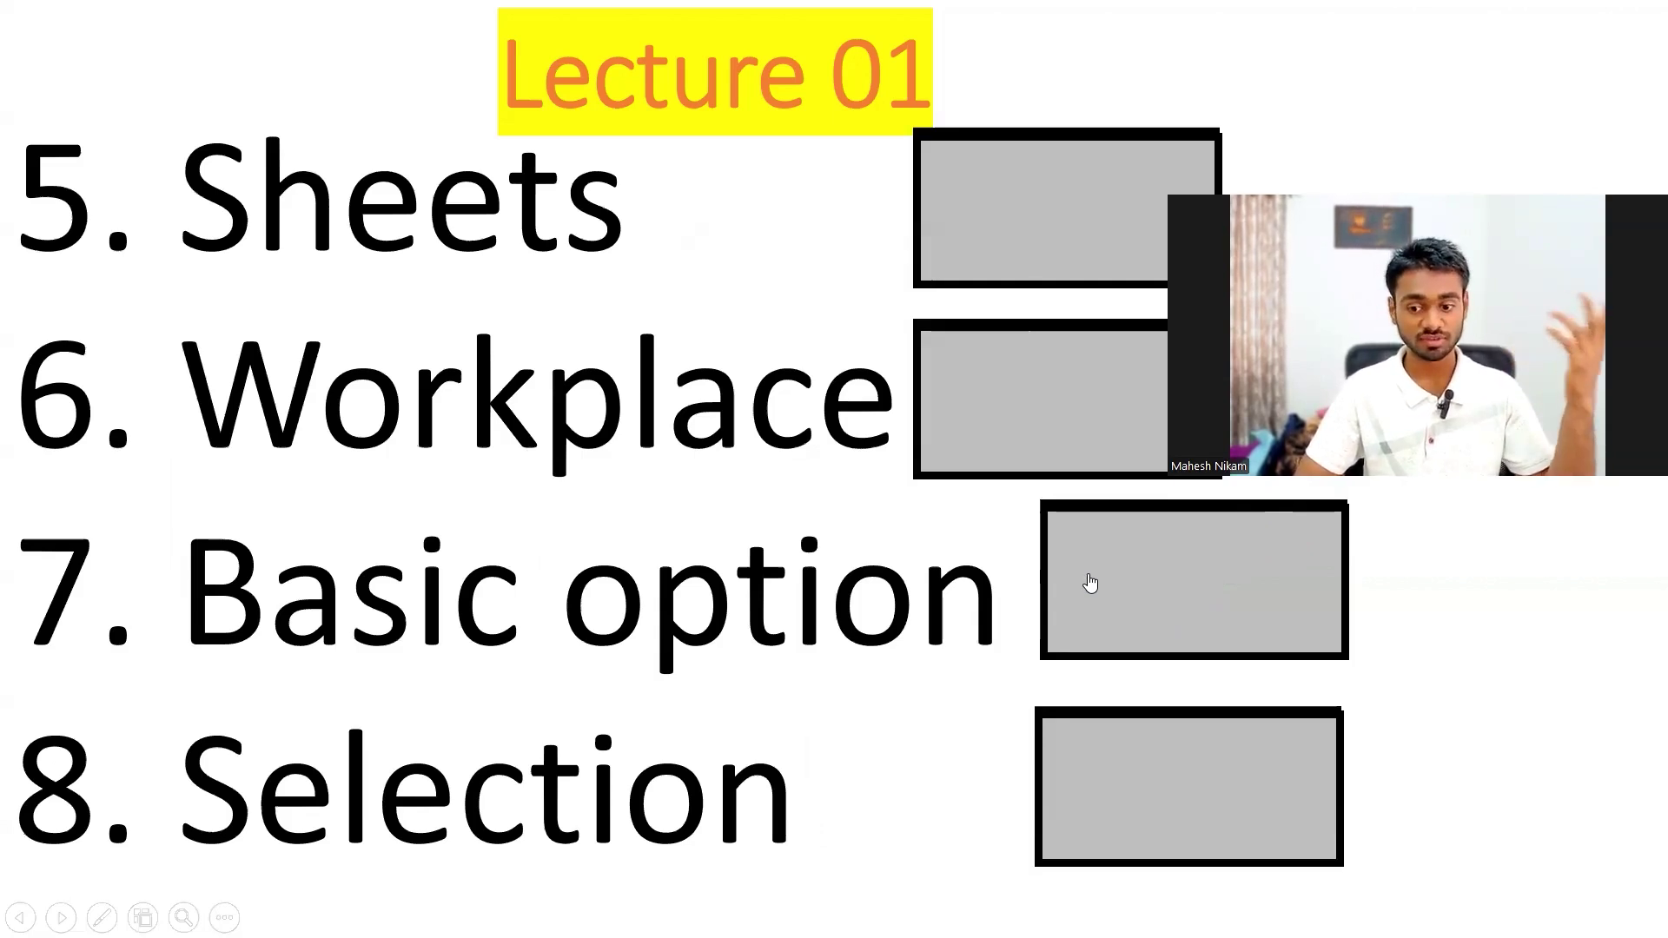
click(1090, 582)
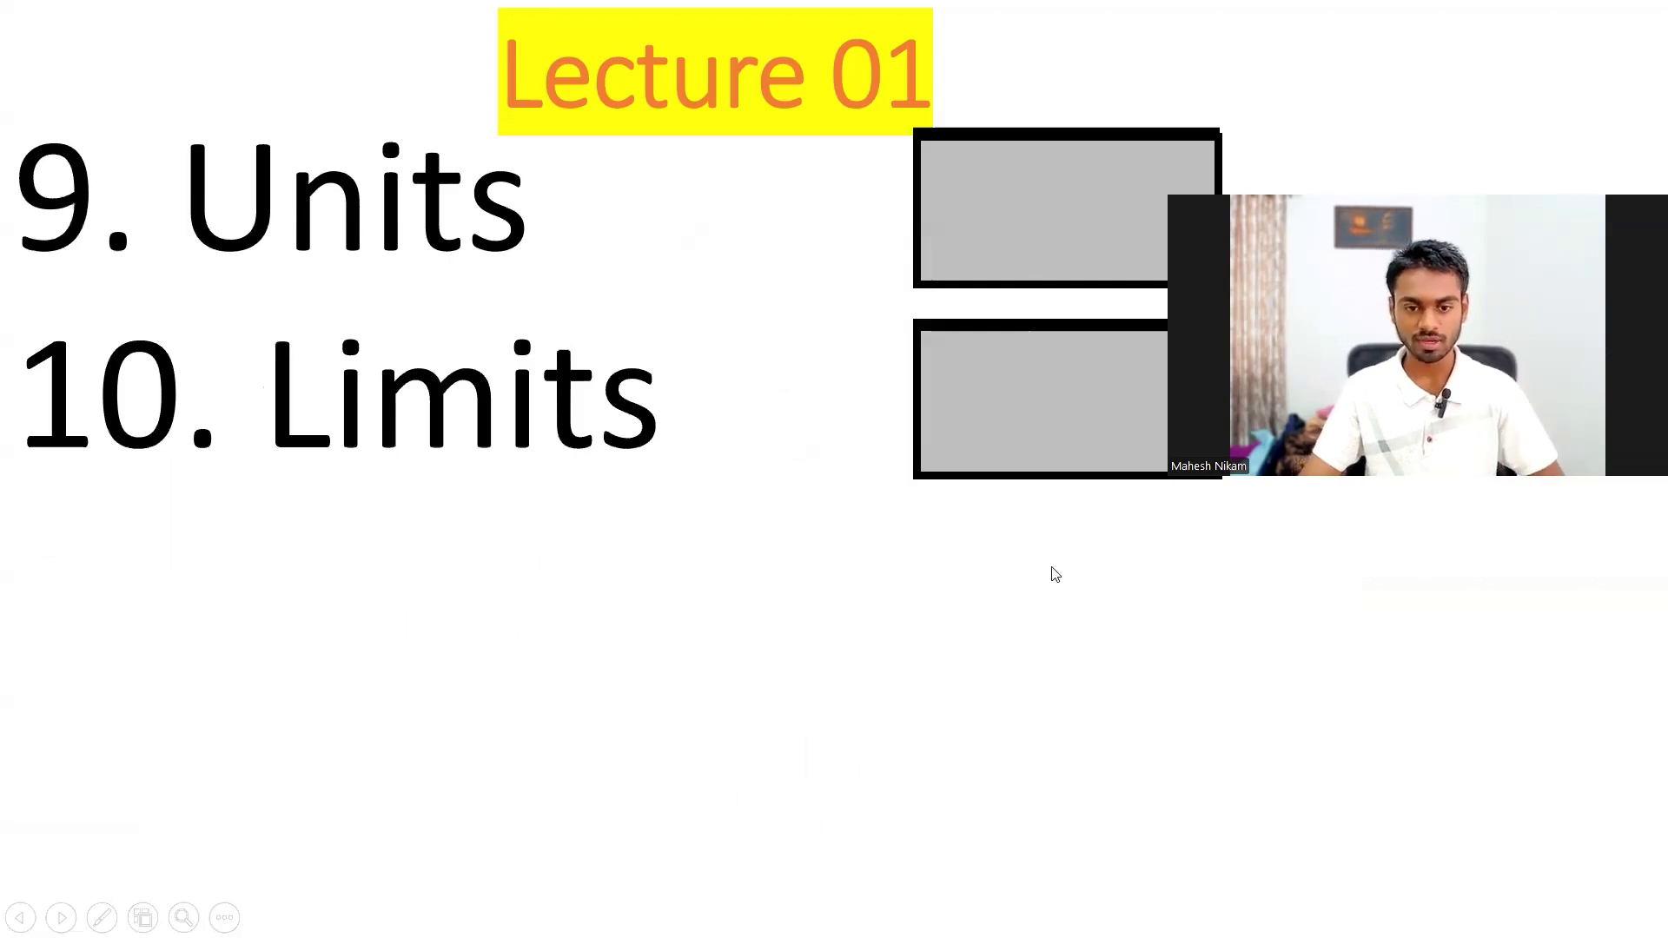
- Switch to AutoCAD and expand the list of drawing templates on the Start page
key(alt+Tab)
click(310, 559)
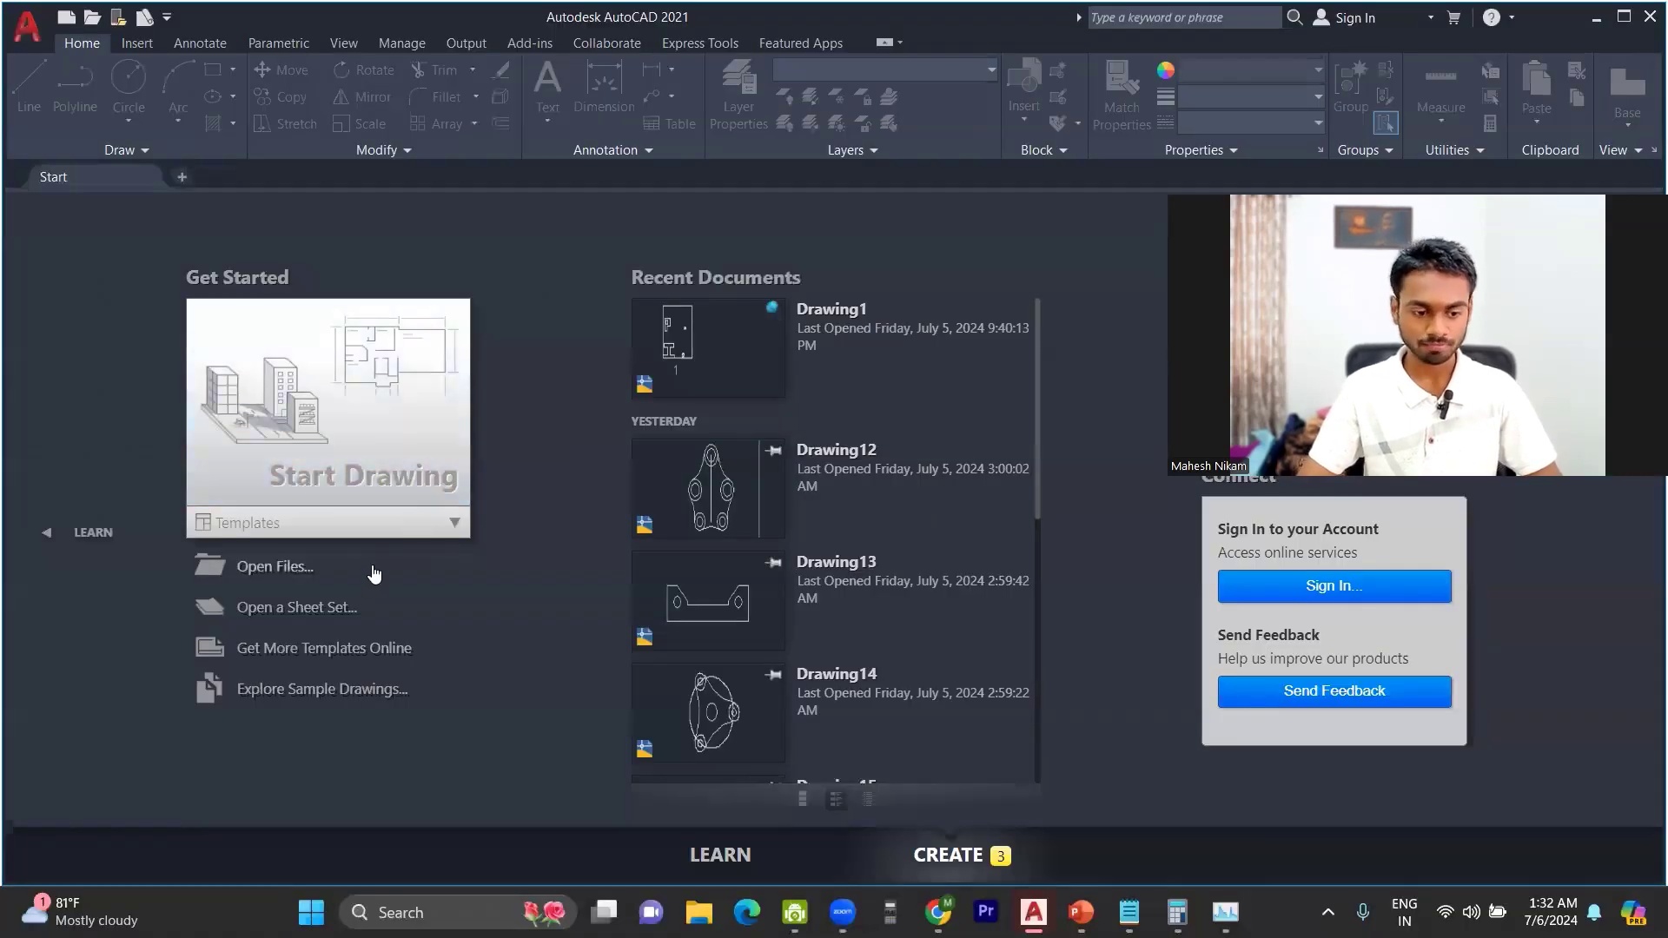
click(454, 534)
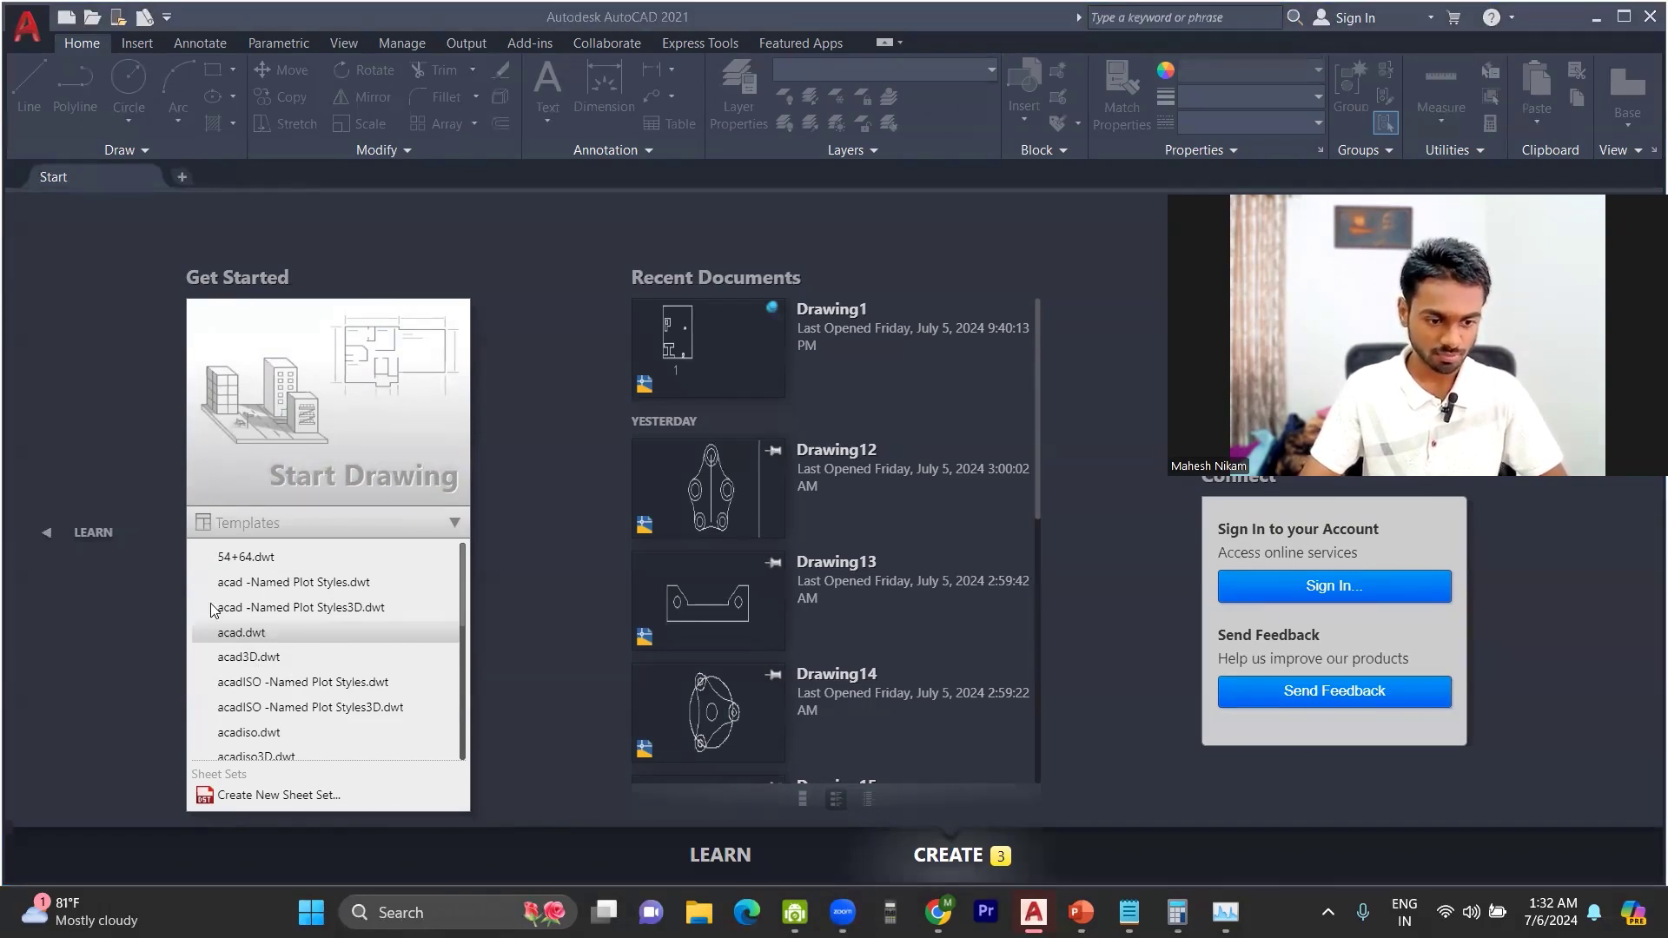
- Annotate the acad.dwt template as 2D and acad3D.dwt as 3D with pen strokes, and erase the annotations
drag(209, 650, 143, 667)
mouse_move(84, 647)
mouse_down()
mouse_move(109, 643)
mouse_move(111, 745)
mouse_up()
mouse_move(209, 640)
mouse_down()
mouse_move(265, 651)
mouse_move(257, 614)
mouse_move(205, 634)
mouse_move(401, 606)
mouse_up()
drag(401, 593, 461, 615)
mouse_move(508, 553)
mouse_down()
mouse_move(508, 634)
mouse_move(535, 616)
mouse_up()
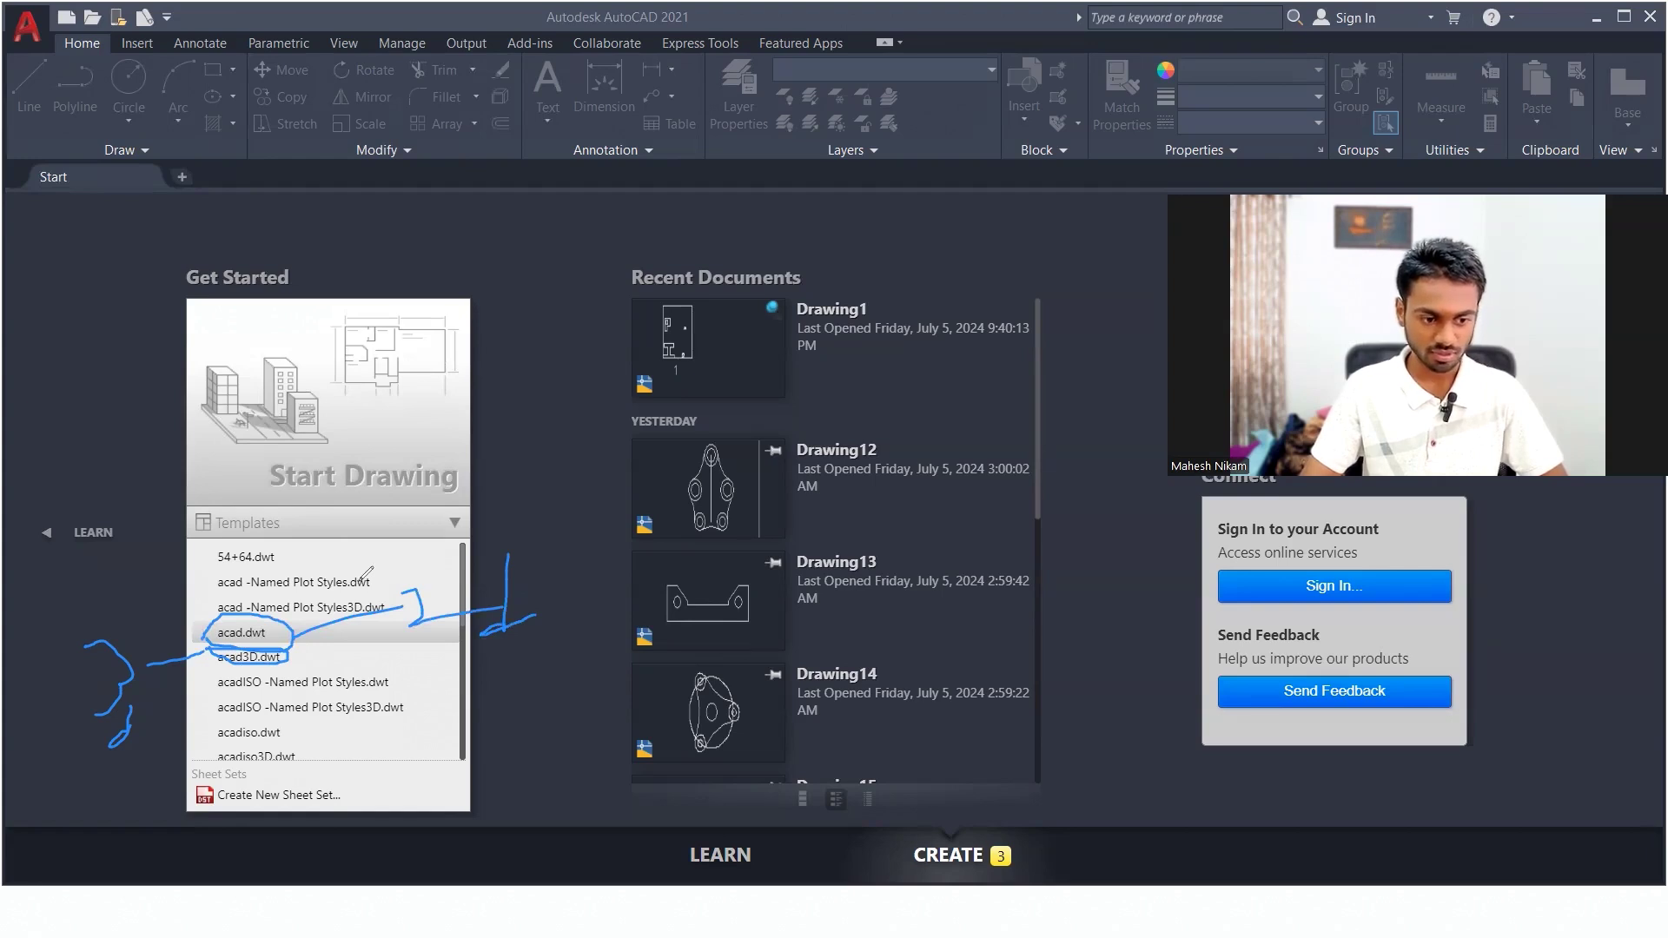
key(e)
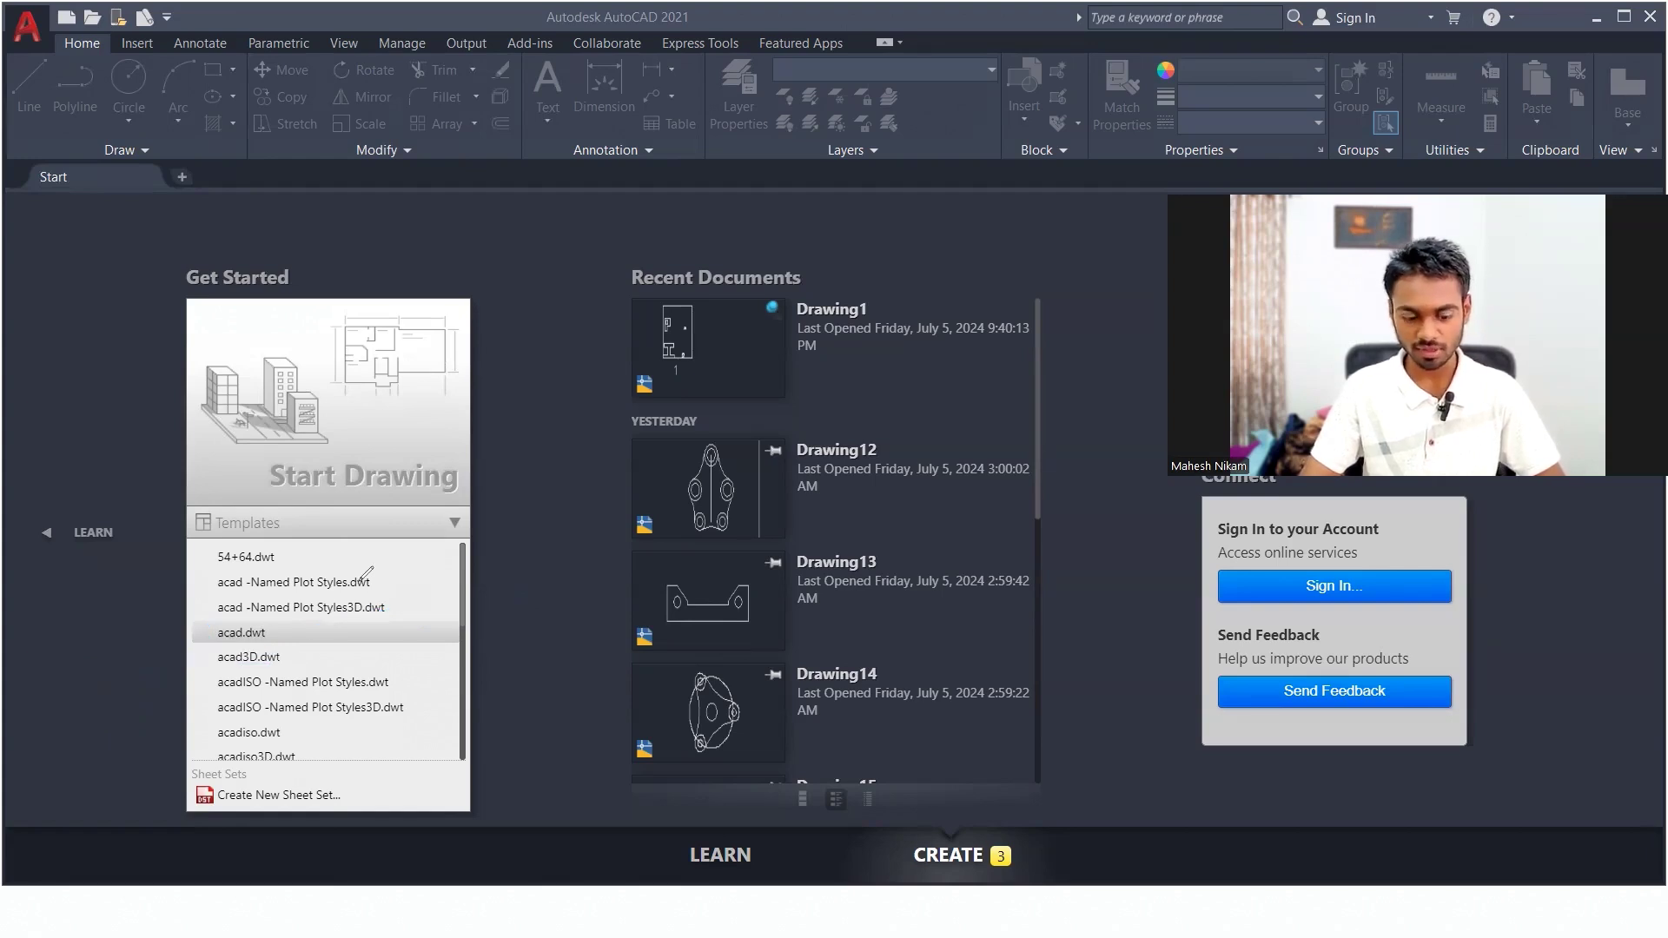
- Switch to the PowerPoint slide show and tick the File format topic
key(alt+Tab)
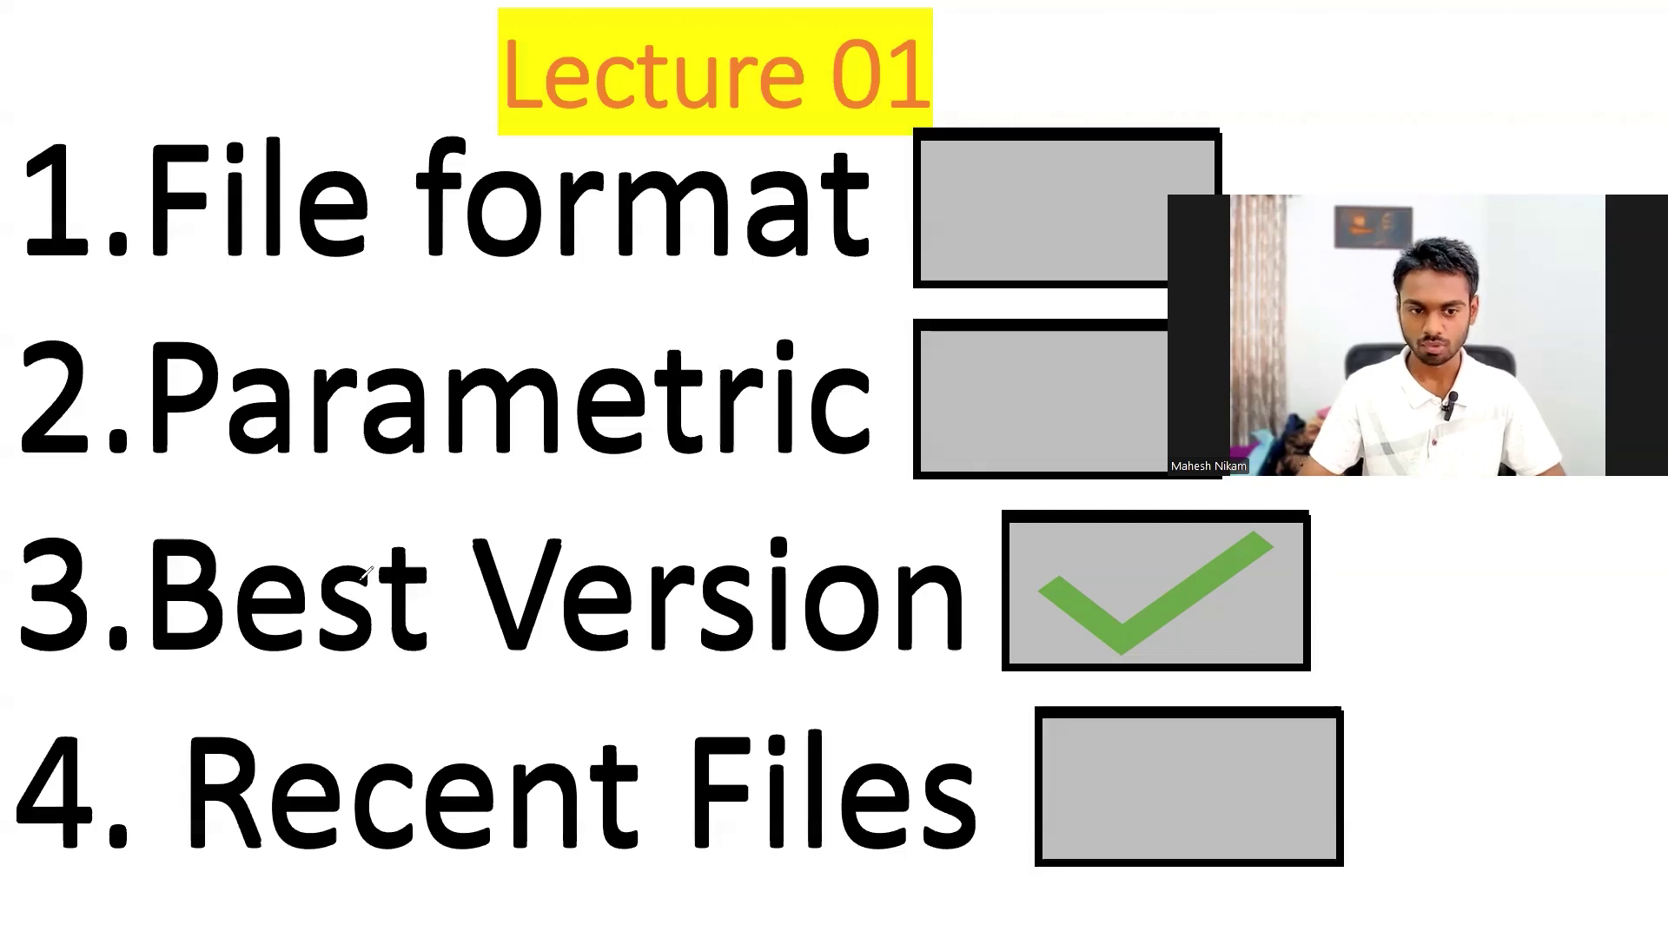
click(1030, 207)
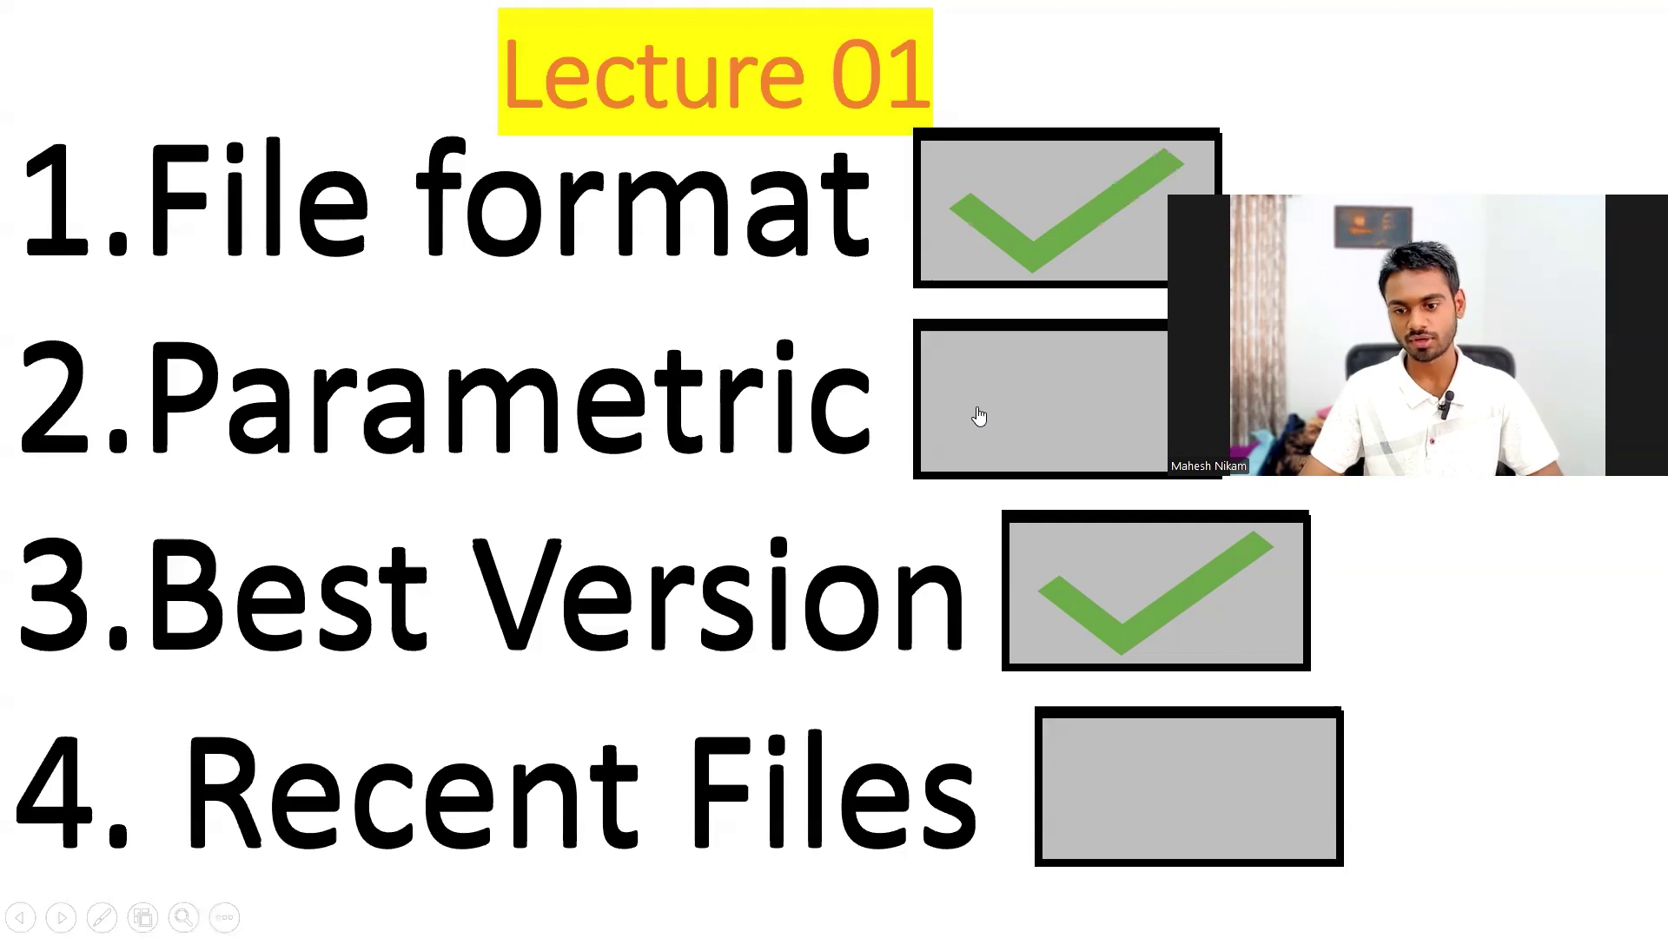
- Switch to AutoCAD and sketch two letters P, two blue outlines, the note R =15 and a red 25 over the Start page
key(alt+Tab)
click(926, 379)
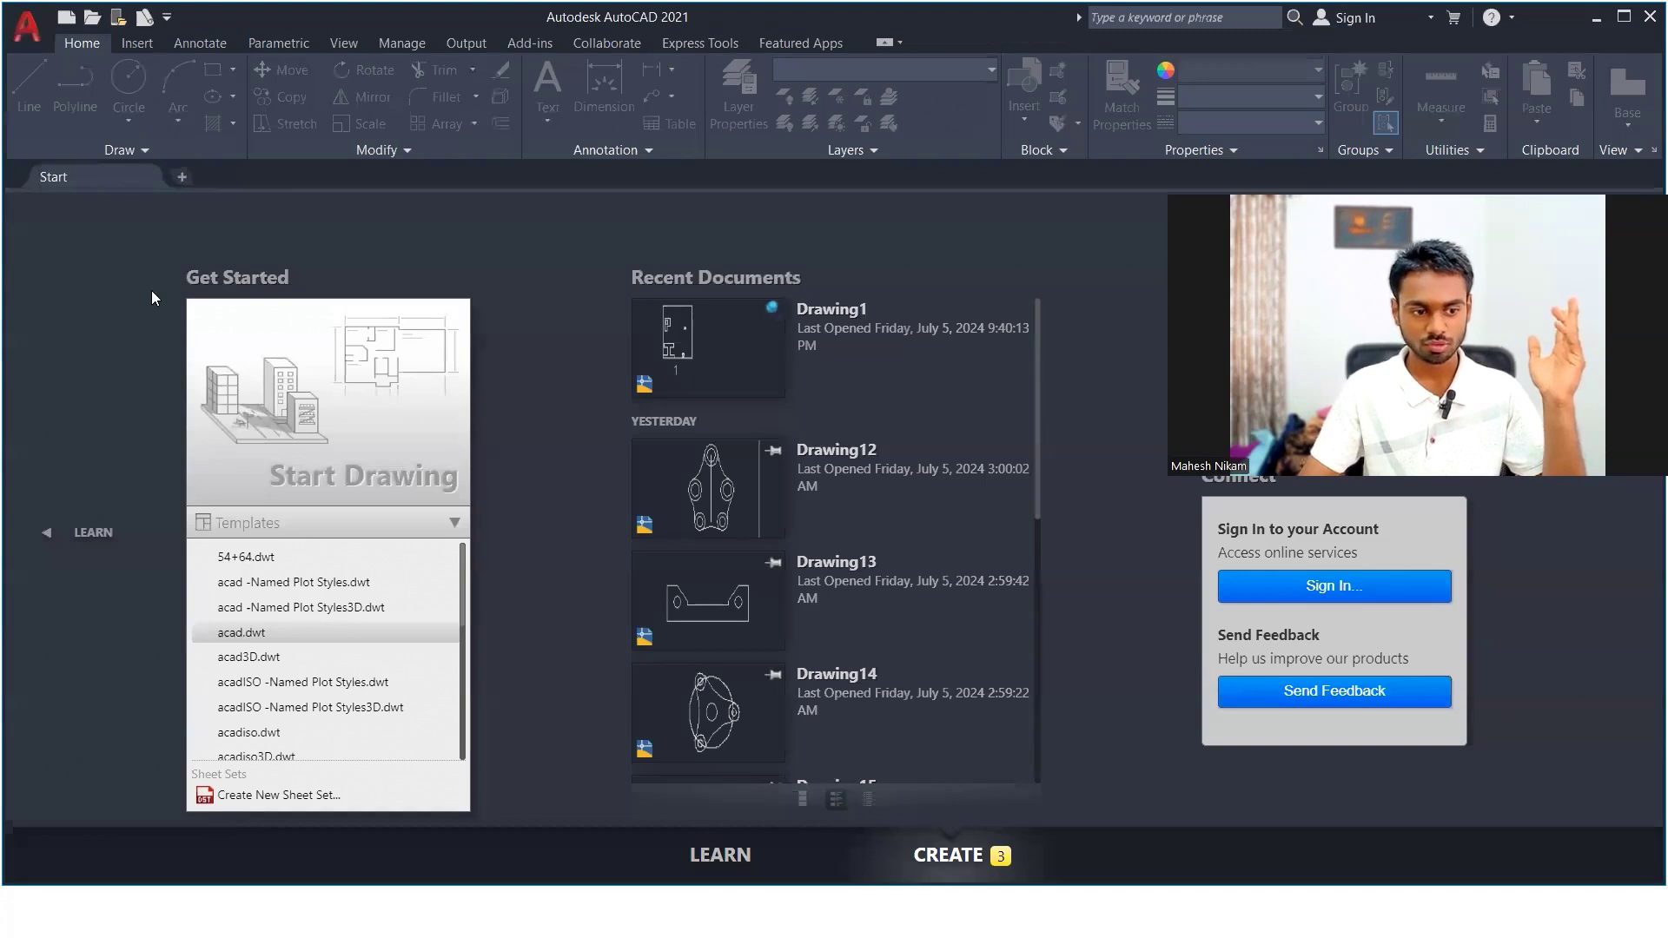
mouse_move(415, 227)
mouse_down()
mouse_move(459, 132)
mouse_move(427, 181)
mouse_up()
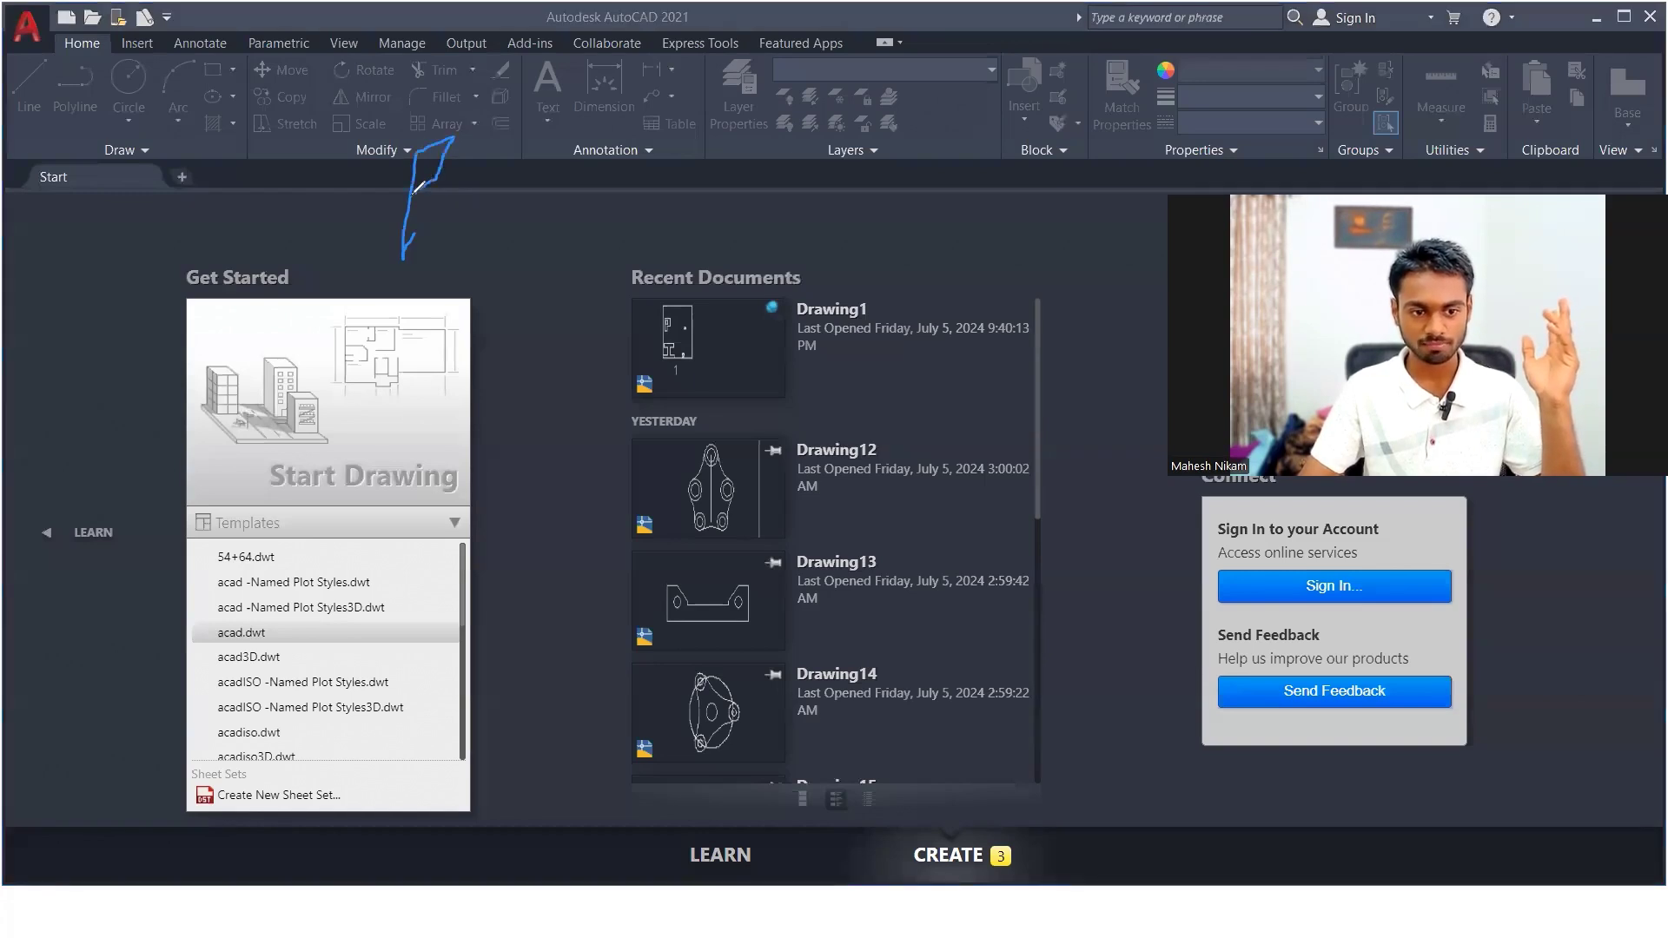
mouse_move(512, 225)
mouse_down()
mouse_move(501, 130)
mouse_move(499, 176)
mouse_up()
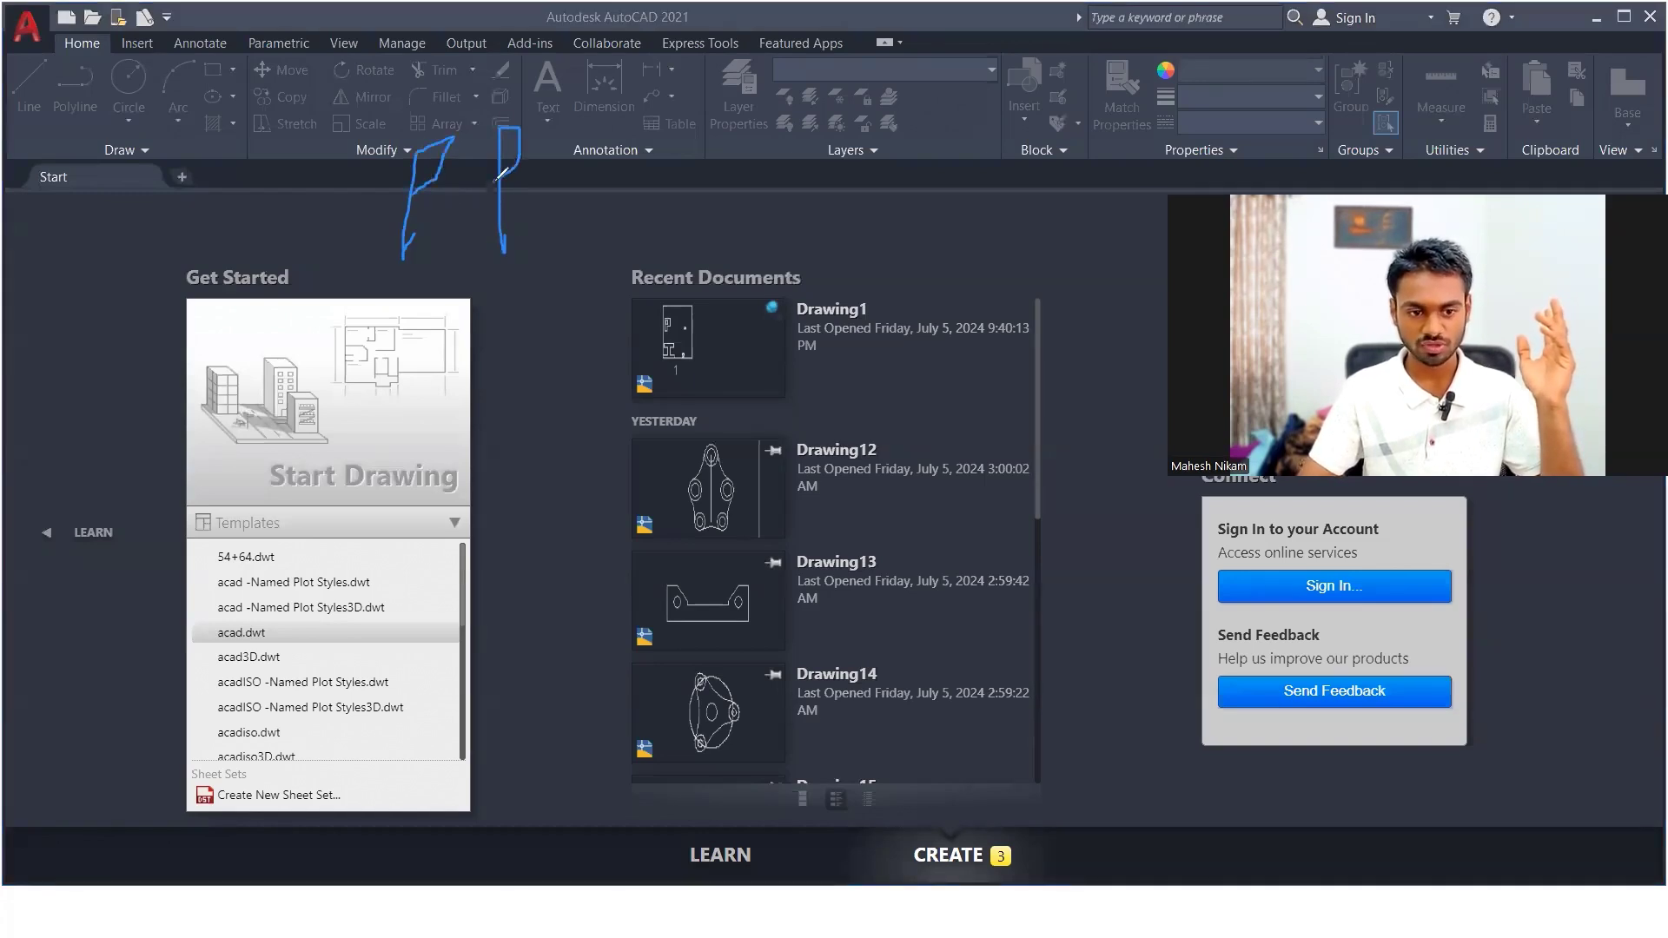
mouse_move(669, 233)
mouse_down()
mouse_move(613, 397)
mouse_move(836, 372)
mouse_move(747, 236)
mouse_move(648, 234)
mouse_up()
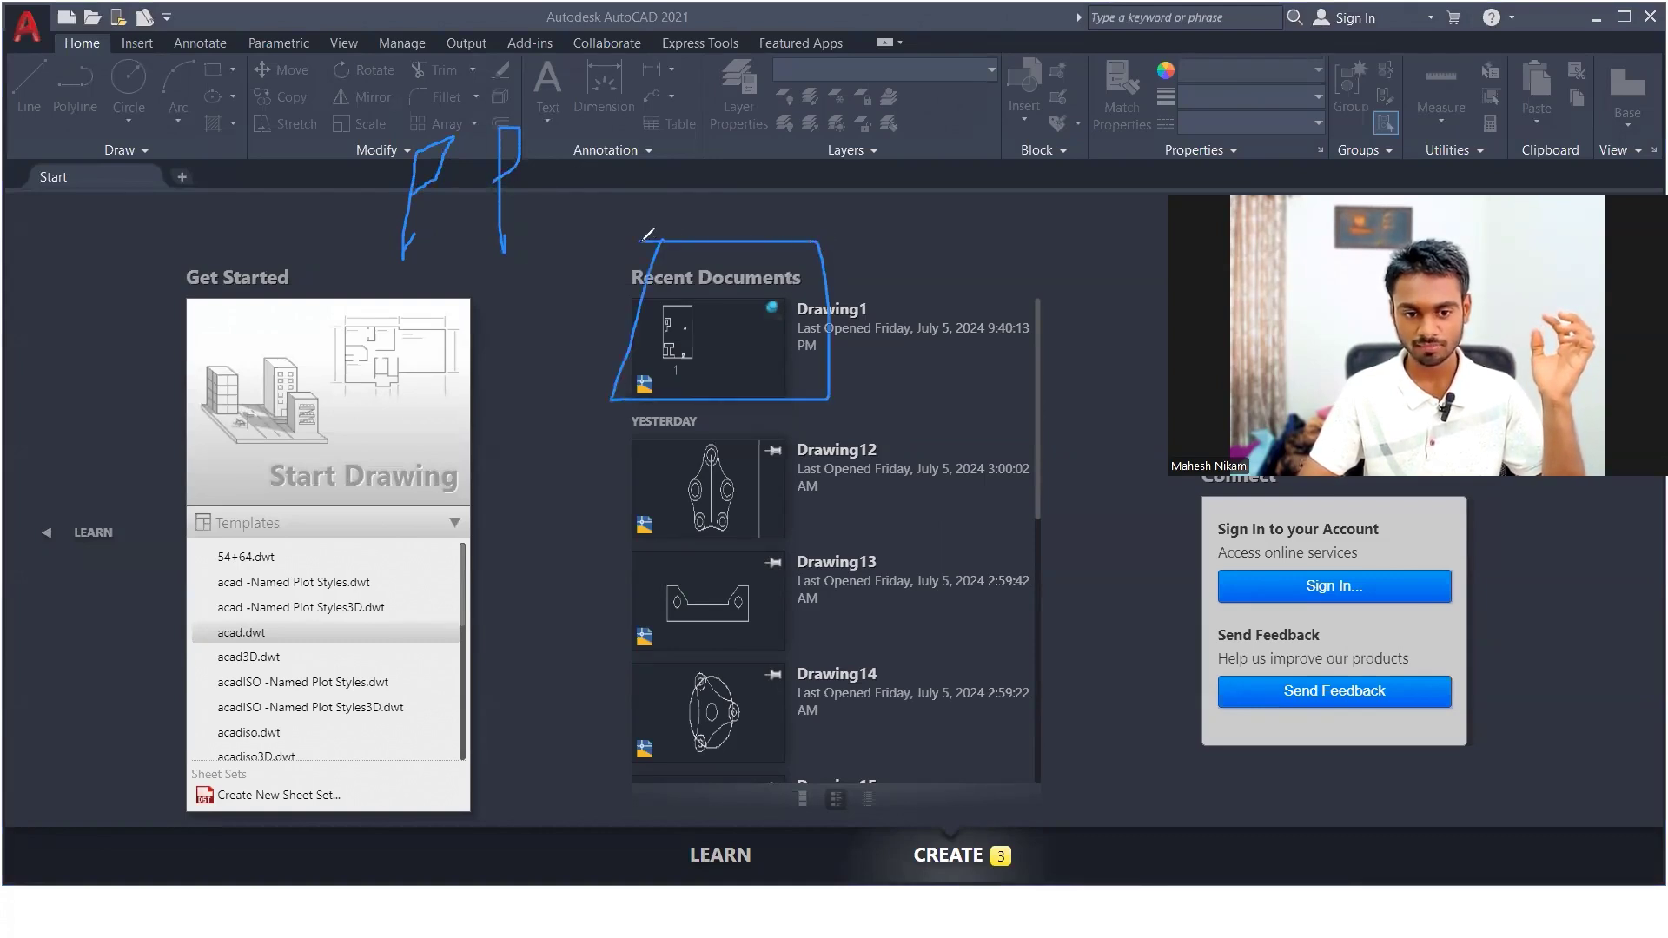
mouse_move(908, 153)
mouse_down()
mouse_move(956, 193)
mouse_move(940, 120)
mouse_move(1138, 102)
mouse_move(1151, 82)
mouse_move(1184, 110)
mouse_move(1253, 82)
mouse_move(1274, 139)
mouse_up()
mouse_move(1345, 63)
mouse_down()
mouse_move(1301, 80)
mouse_move(1322, 123)
mouse_up()
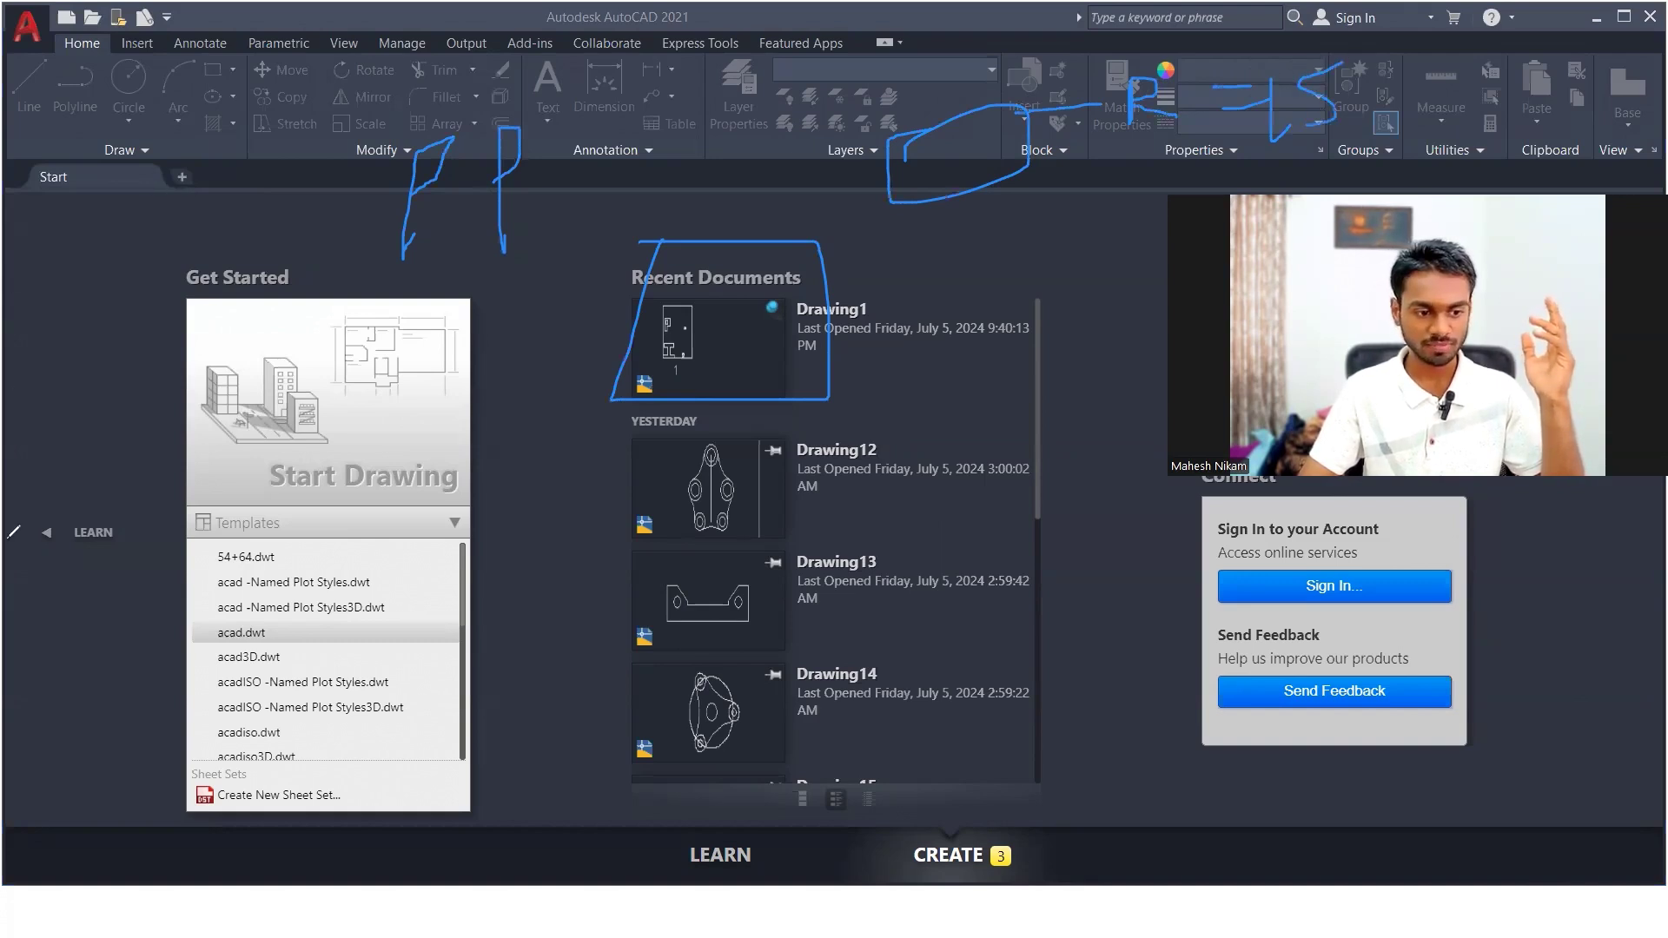
drag(997, 148, 1000, 271)
drag(877, 311, 1032, 351)
mouse_move(1067, 297)
mouse_down()
mouse_move(1025, 300)
mouse_move(1010, 372)
mouse_up()
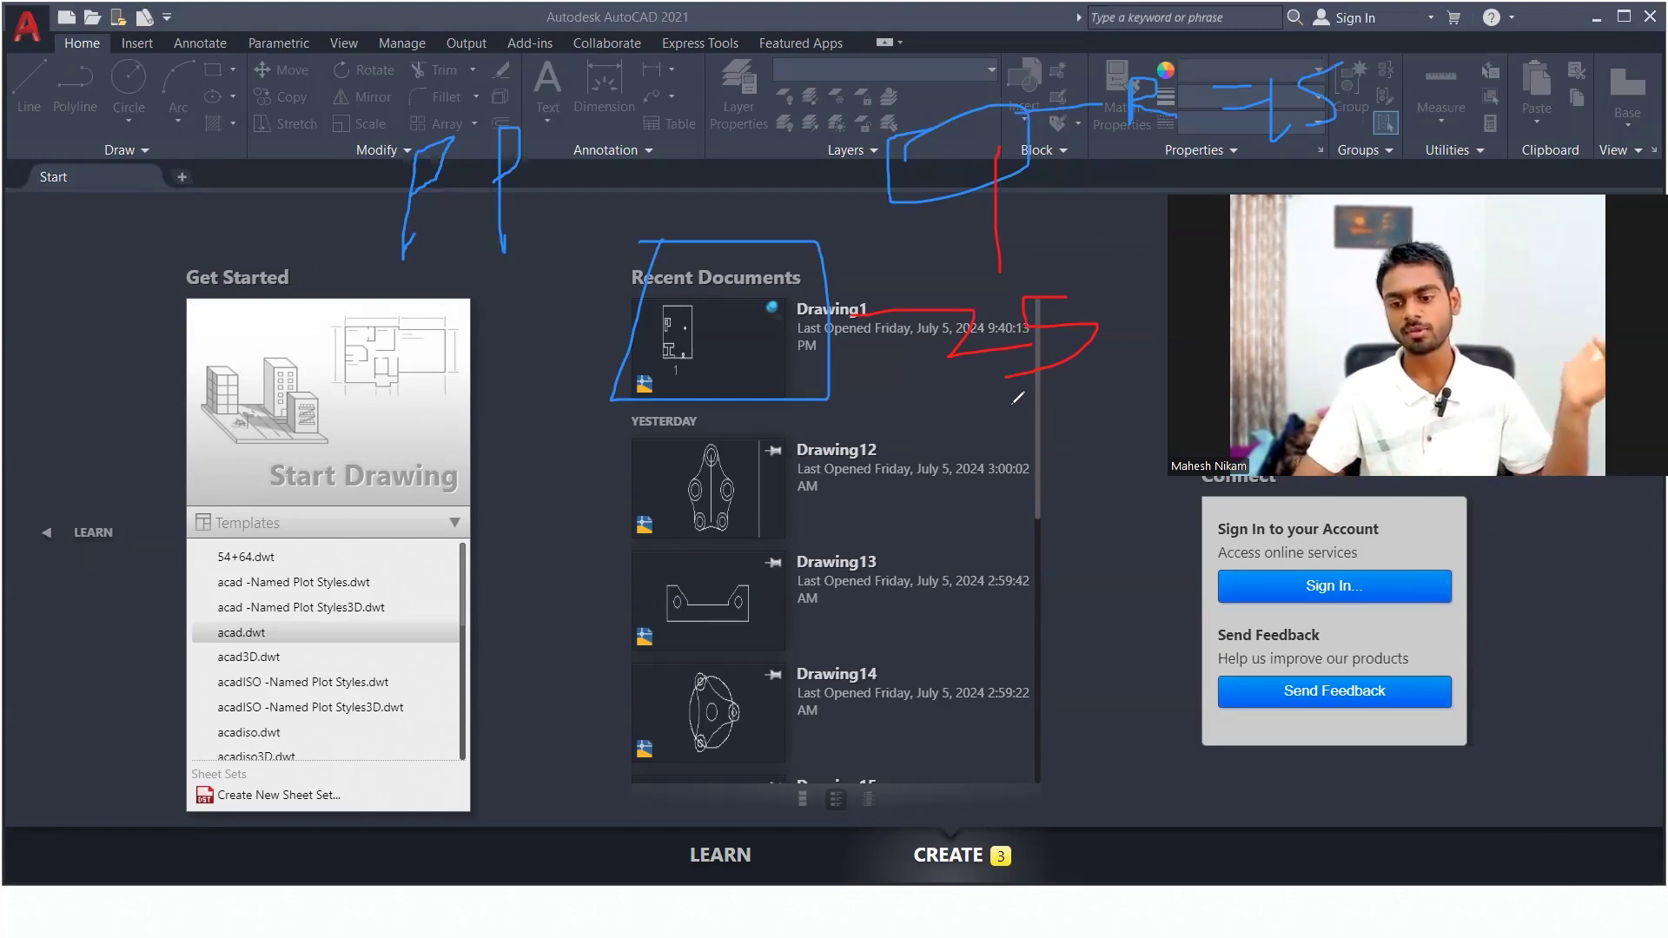
- Search Windows for the Photos app and launch it
key(alt+Tab)
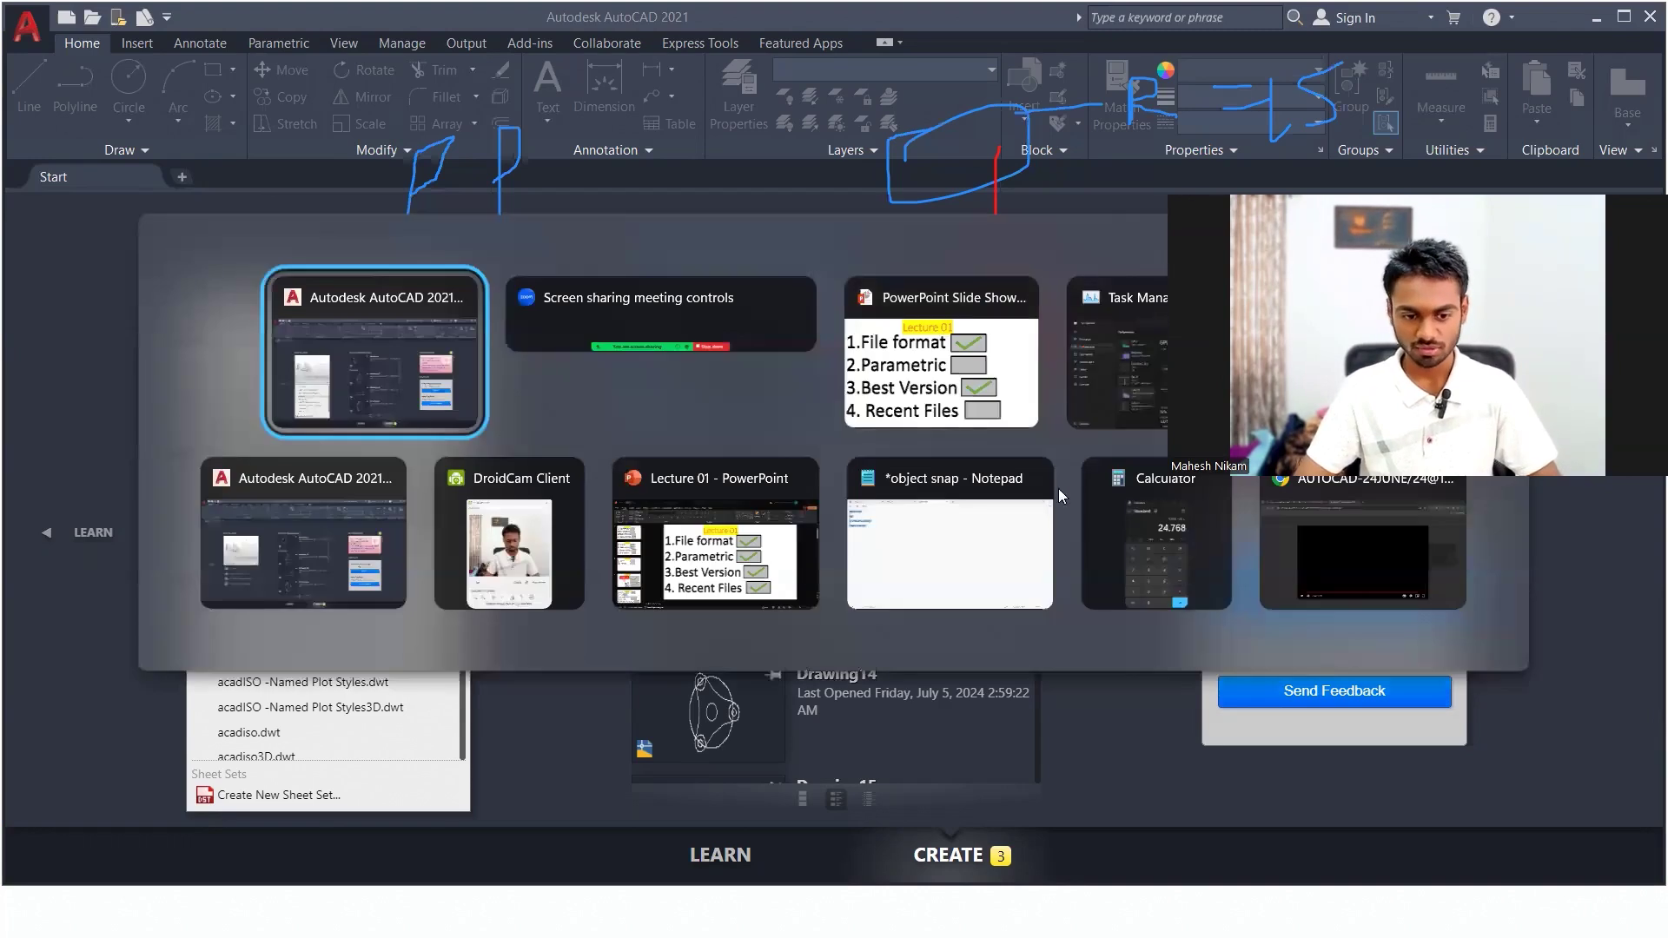
click(395, 372)
key(super+d)
click(453, 912)
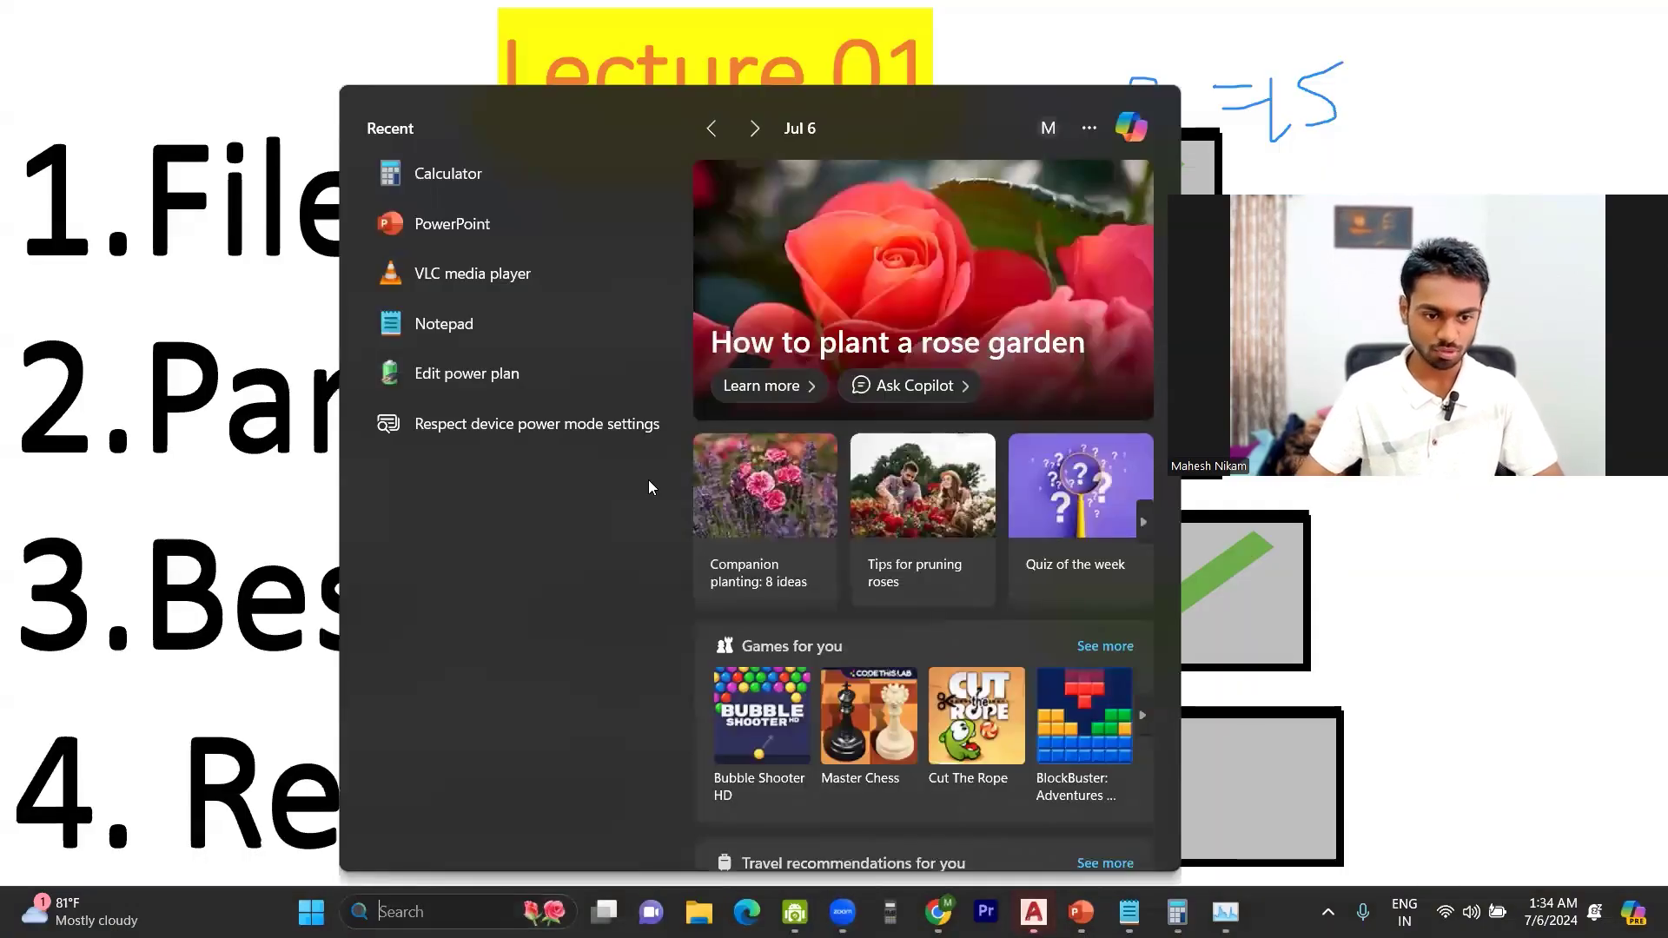
text(pho)
key(Return)
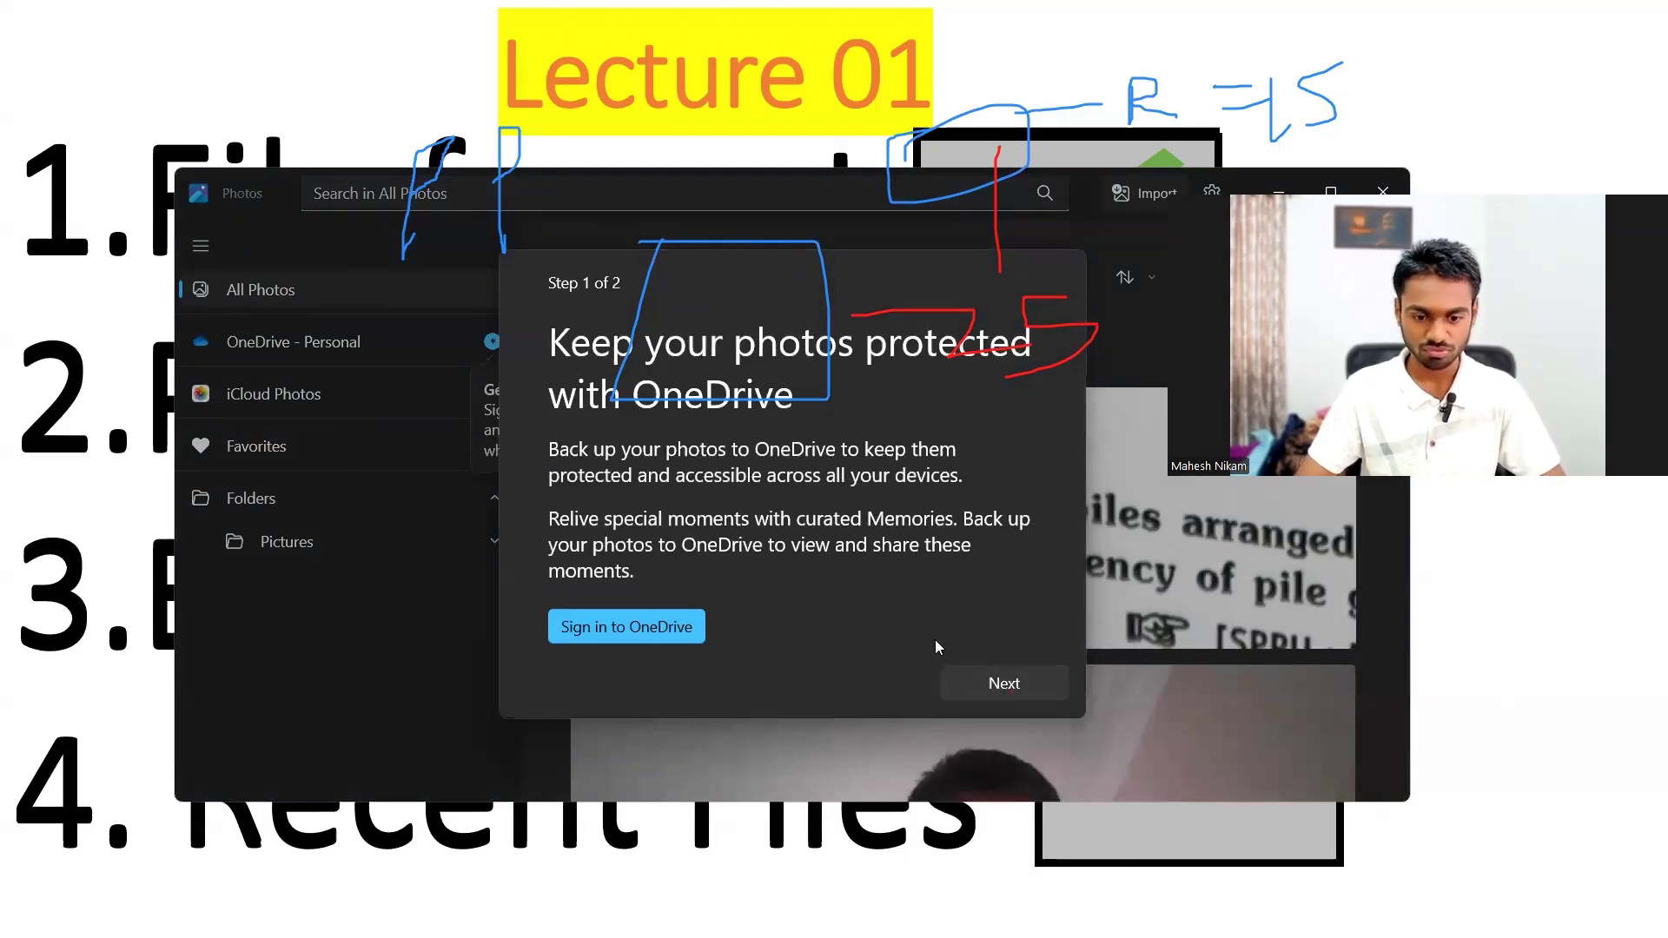
- Dismiss the OneDrive introduction in Photos and view the image Screenshot 2024-06-29 233146.png without the pen annotations
click(992, 683)
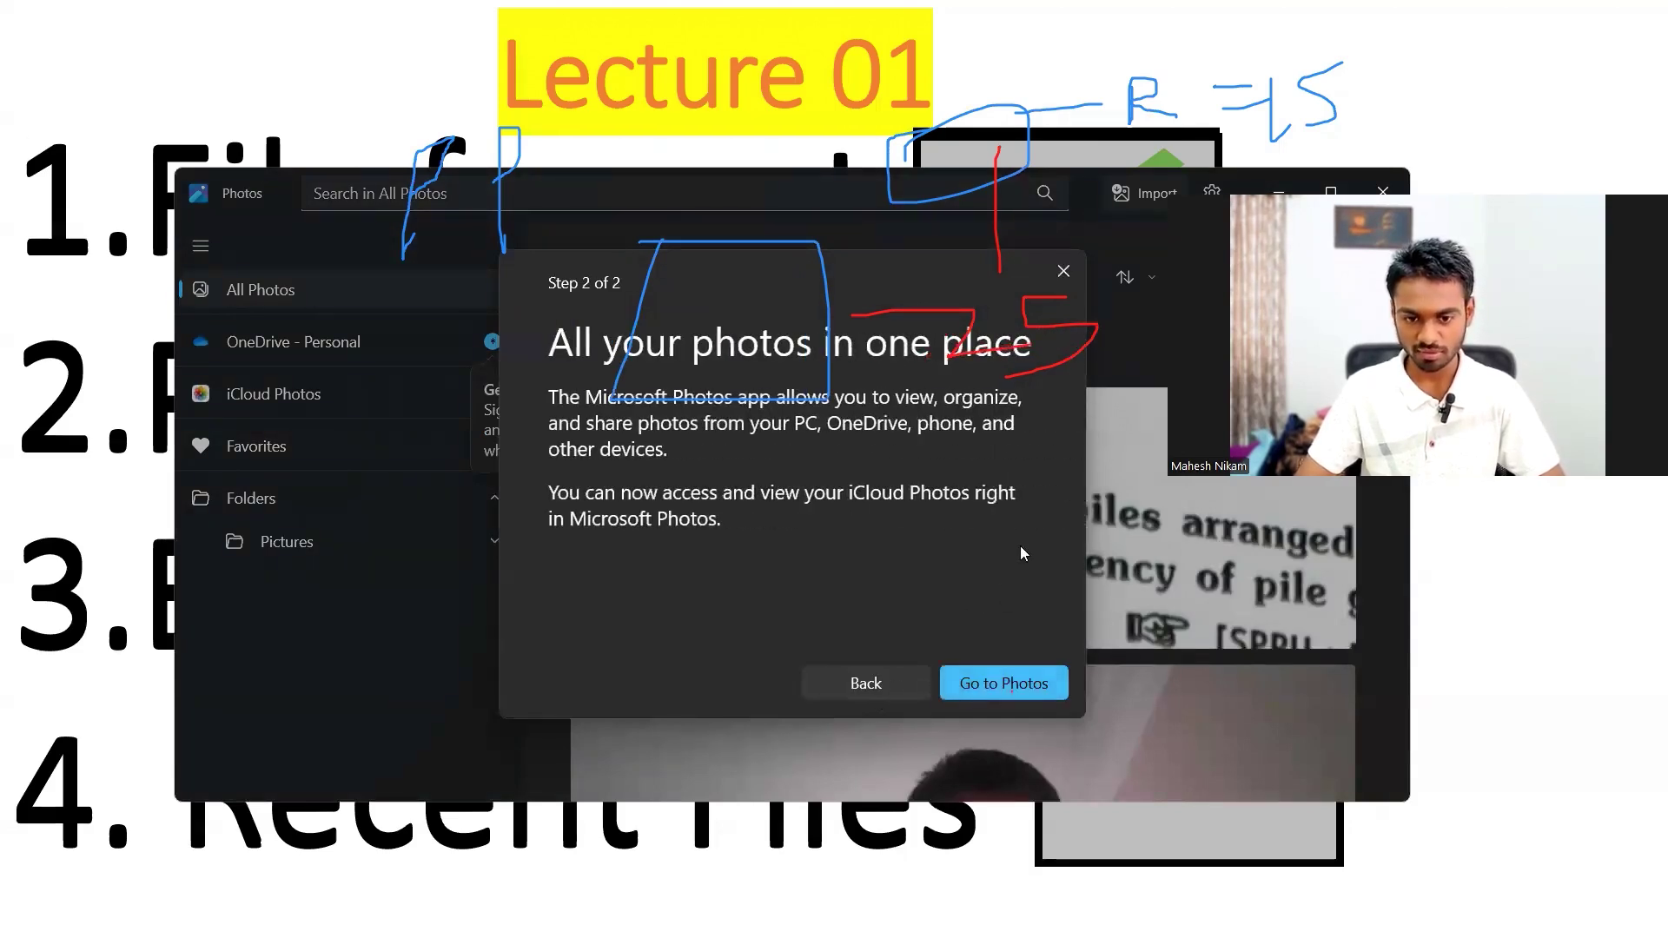
click(1065, 272)
click(960, 532)
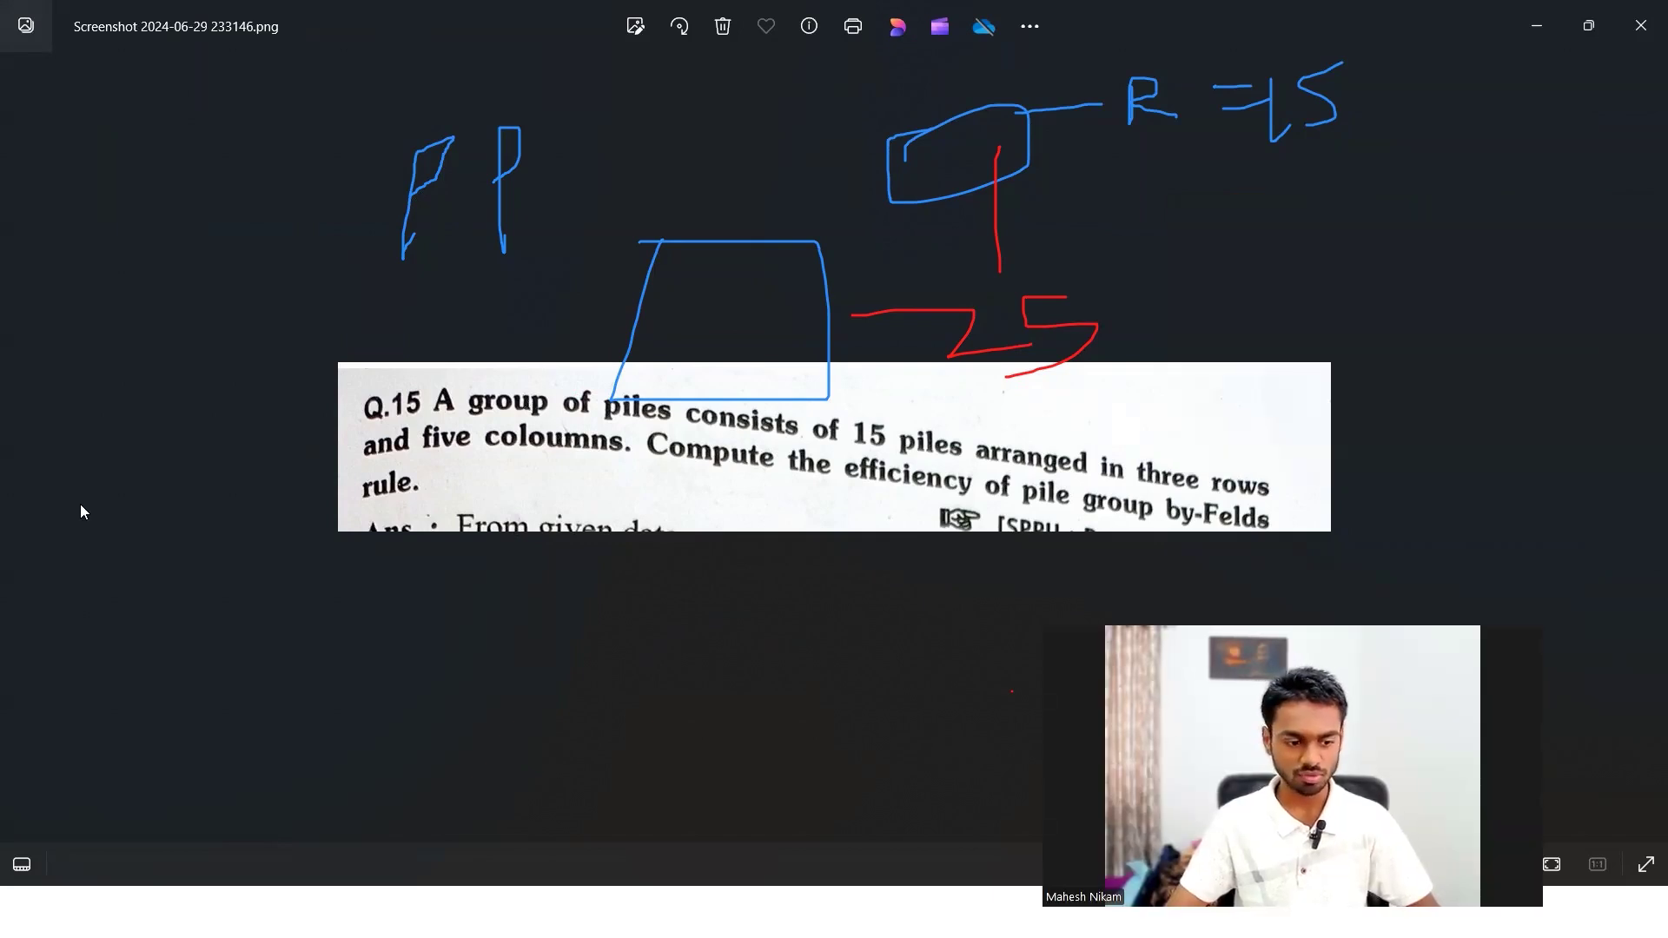
click(248, 287)
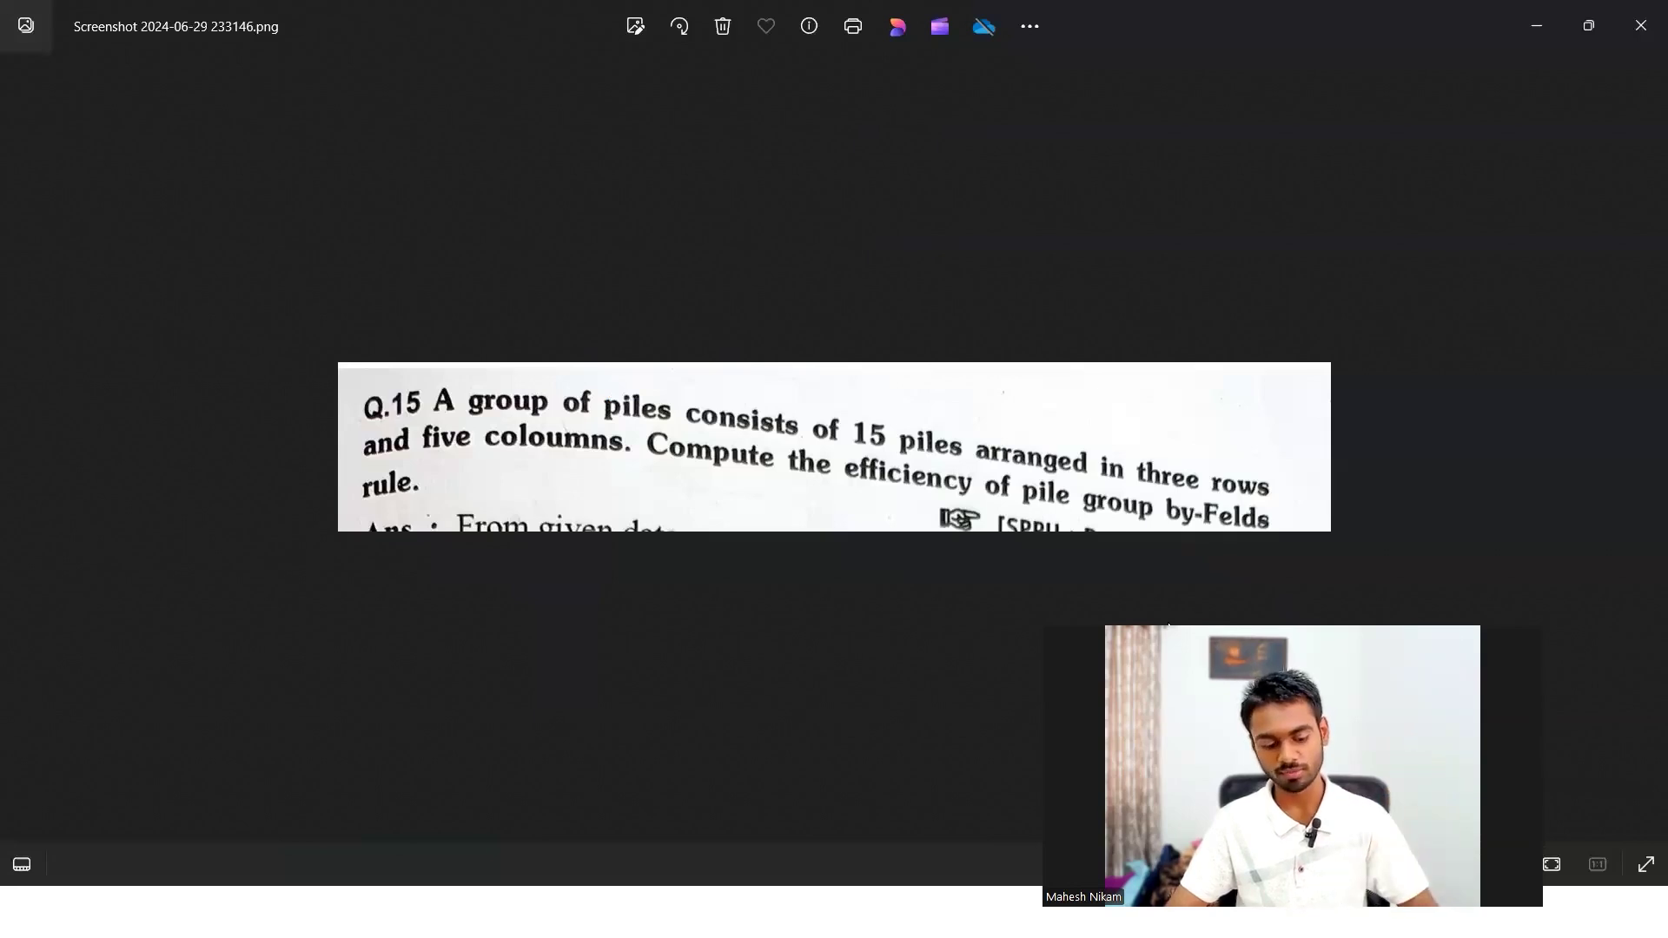
- Switch to AutoCAD and on to the PowerPoint slide show, and tick the Parametric topic
key(super+Tab)
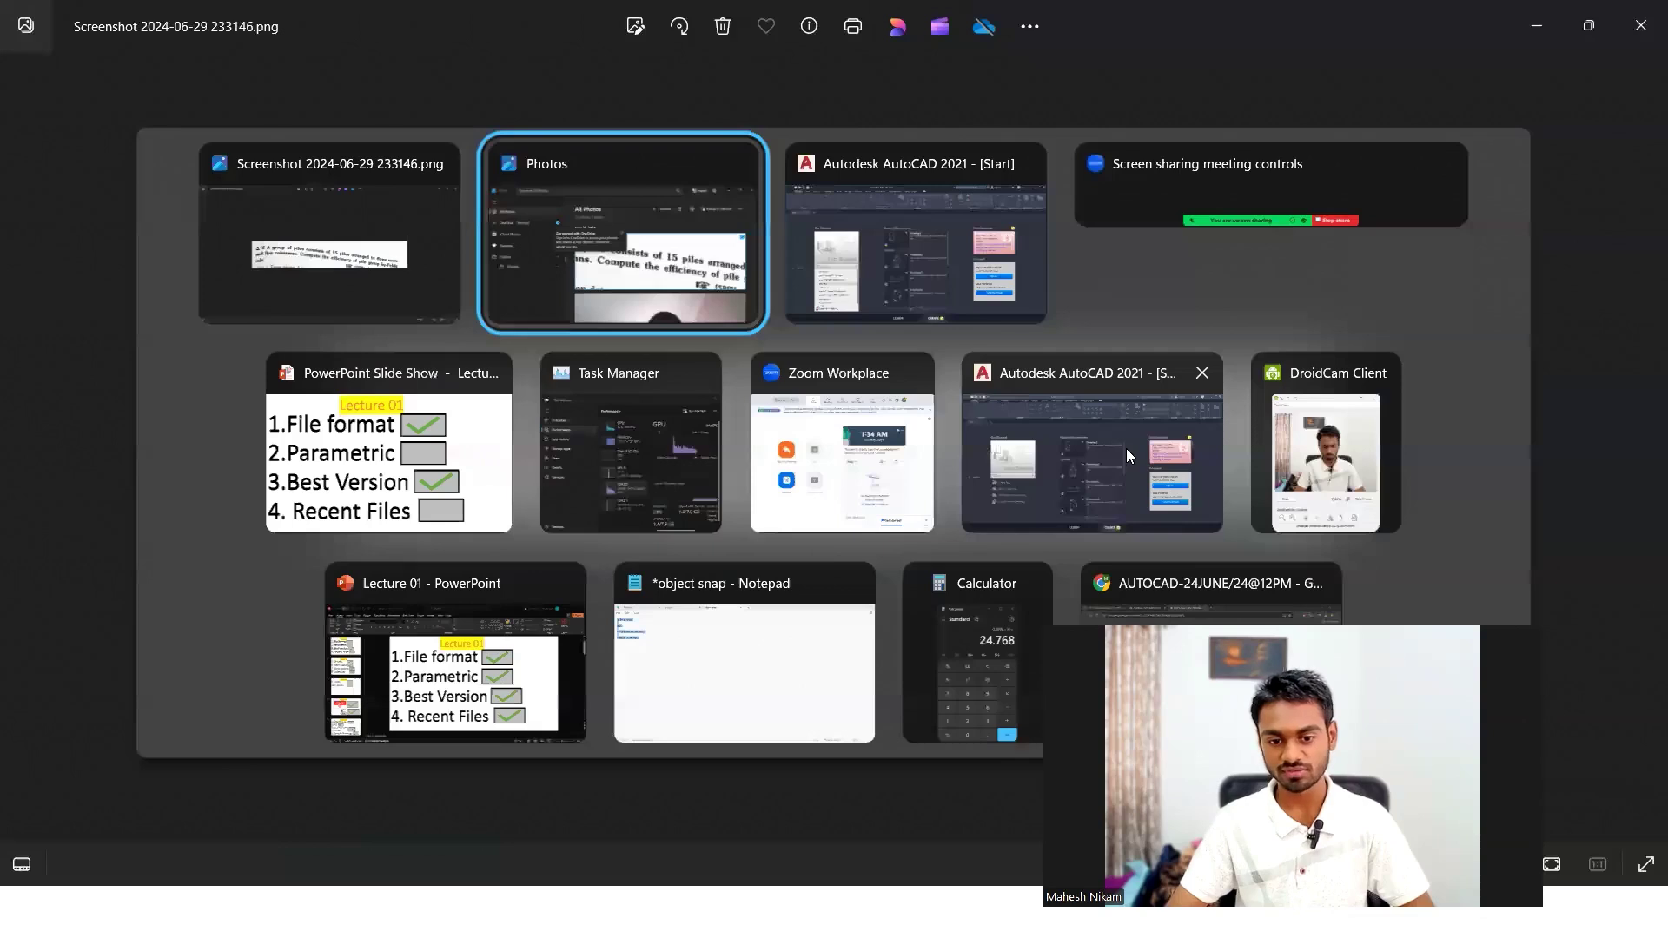
click(1130, 445)
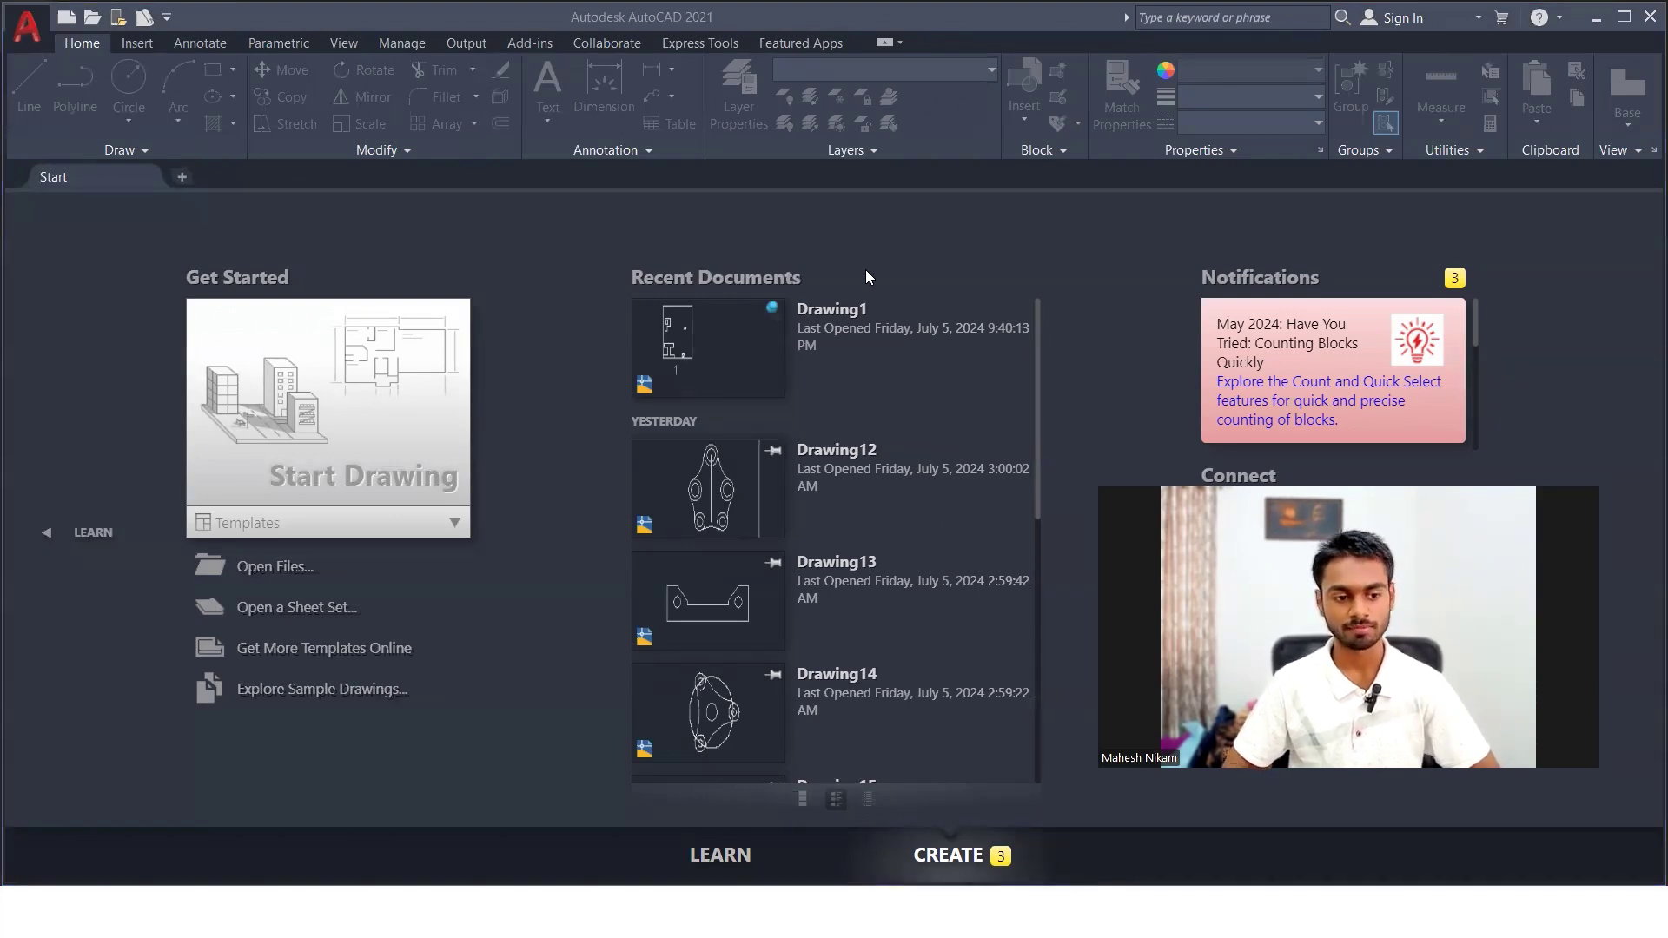
key(alt+Tab)
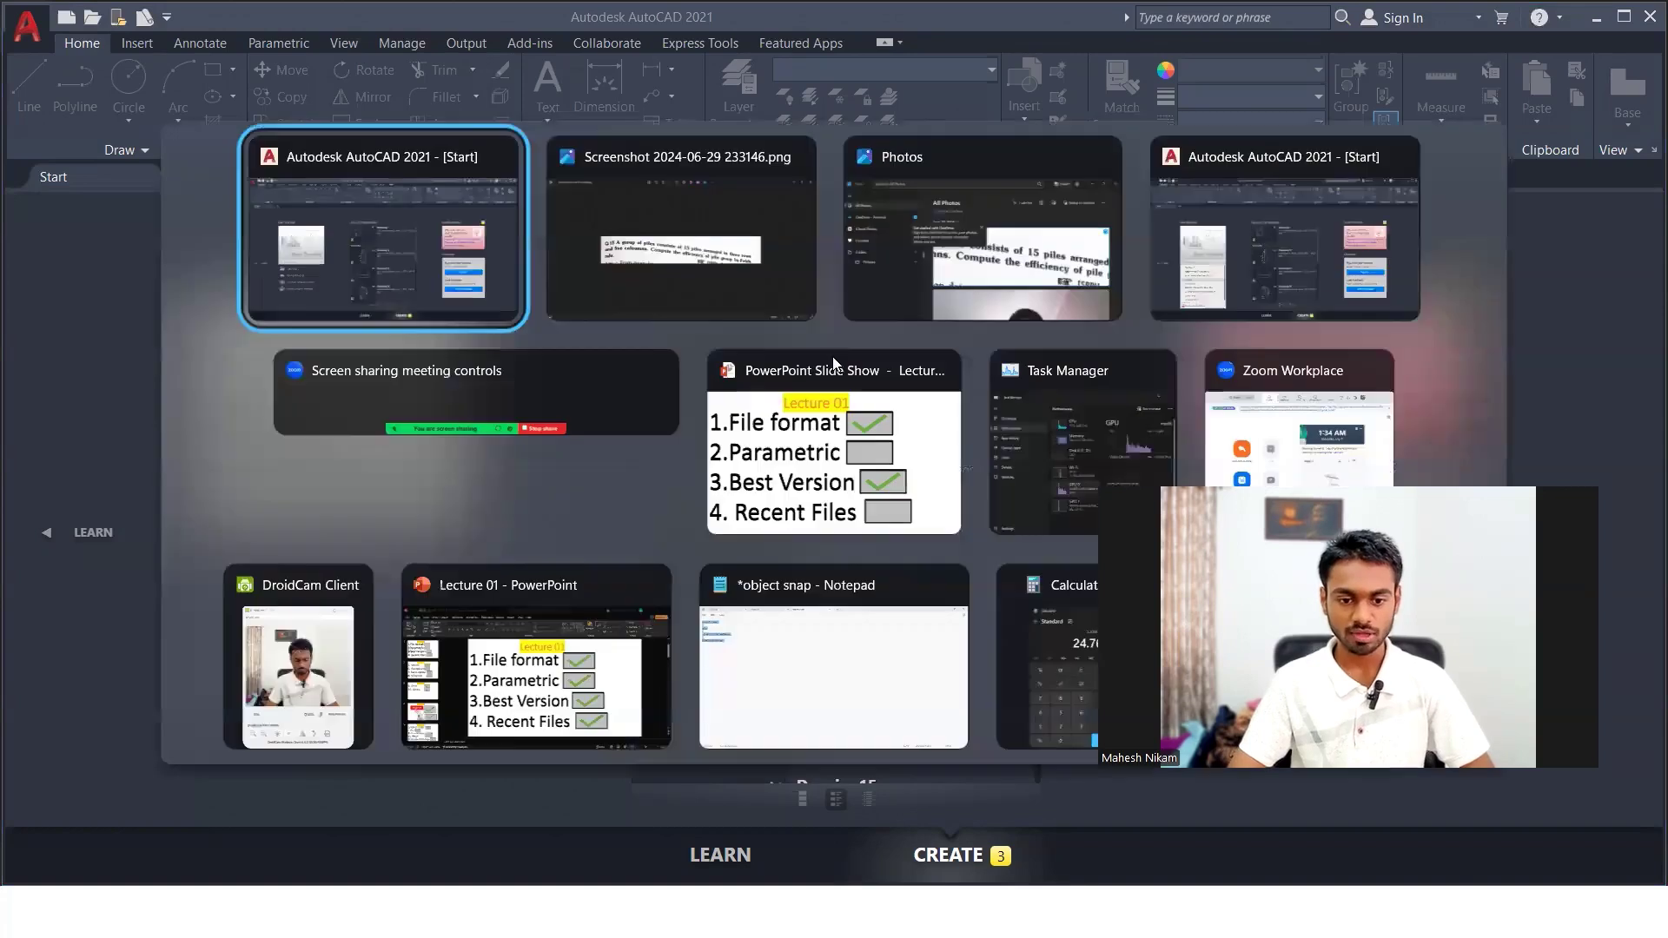
click(809, 434)
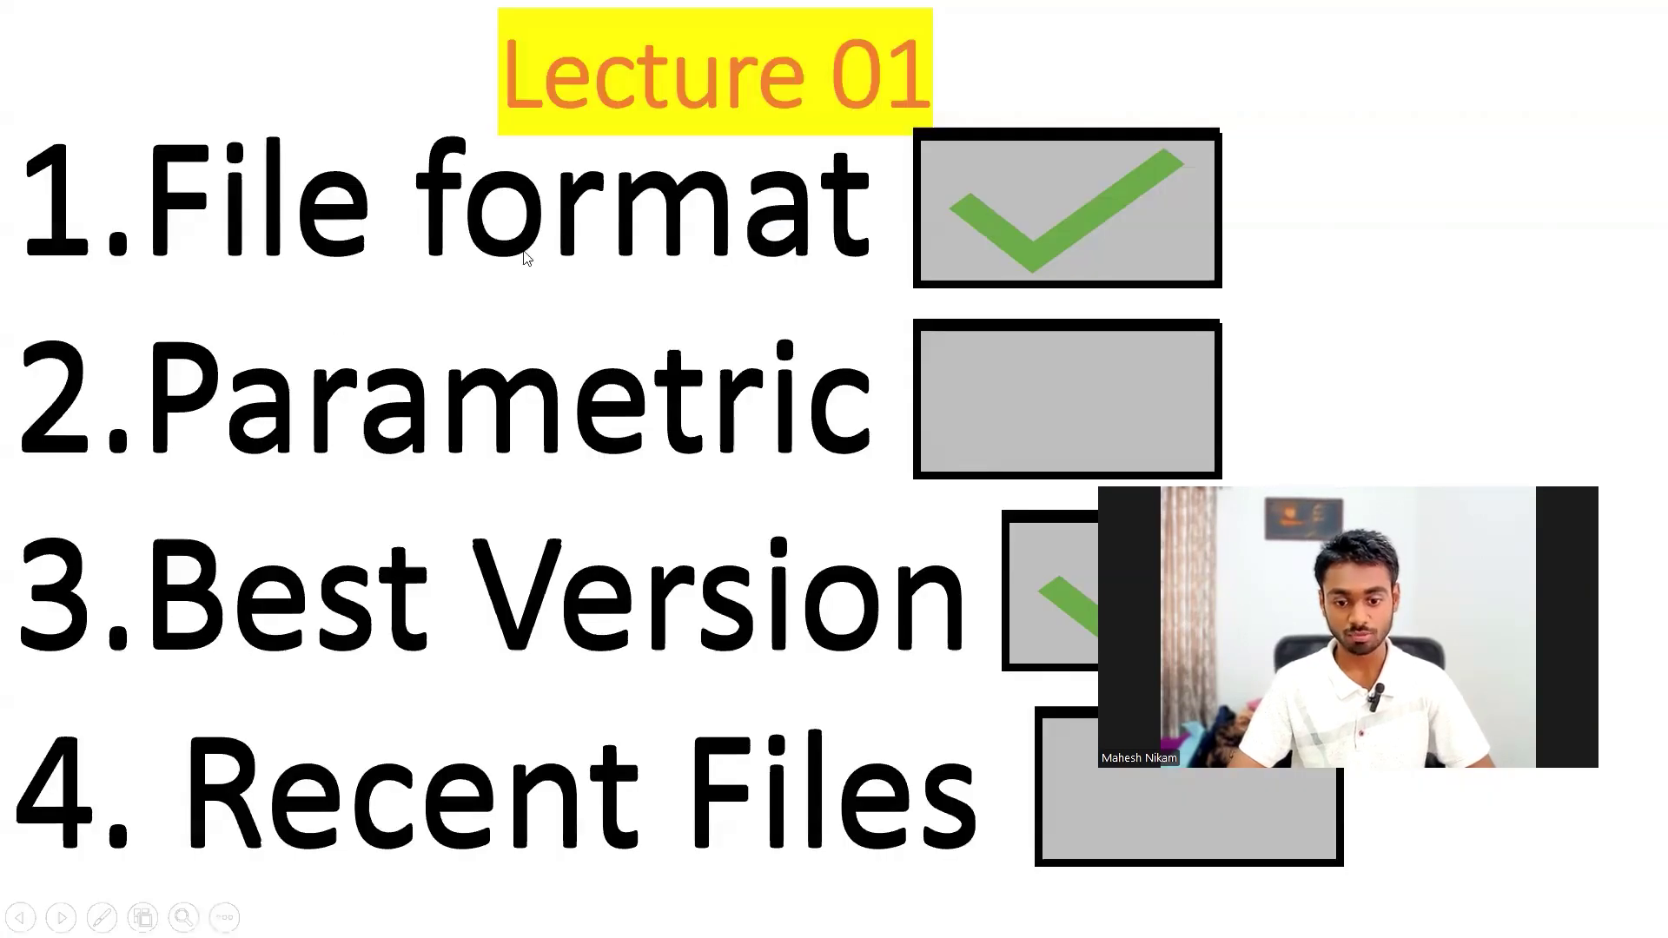
click(1026, 403)
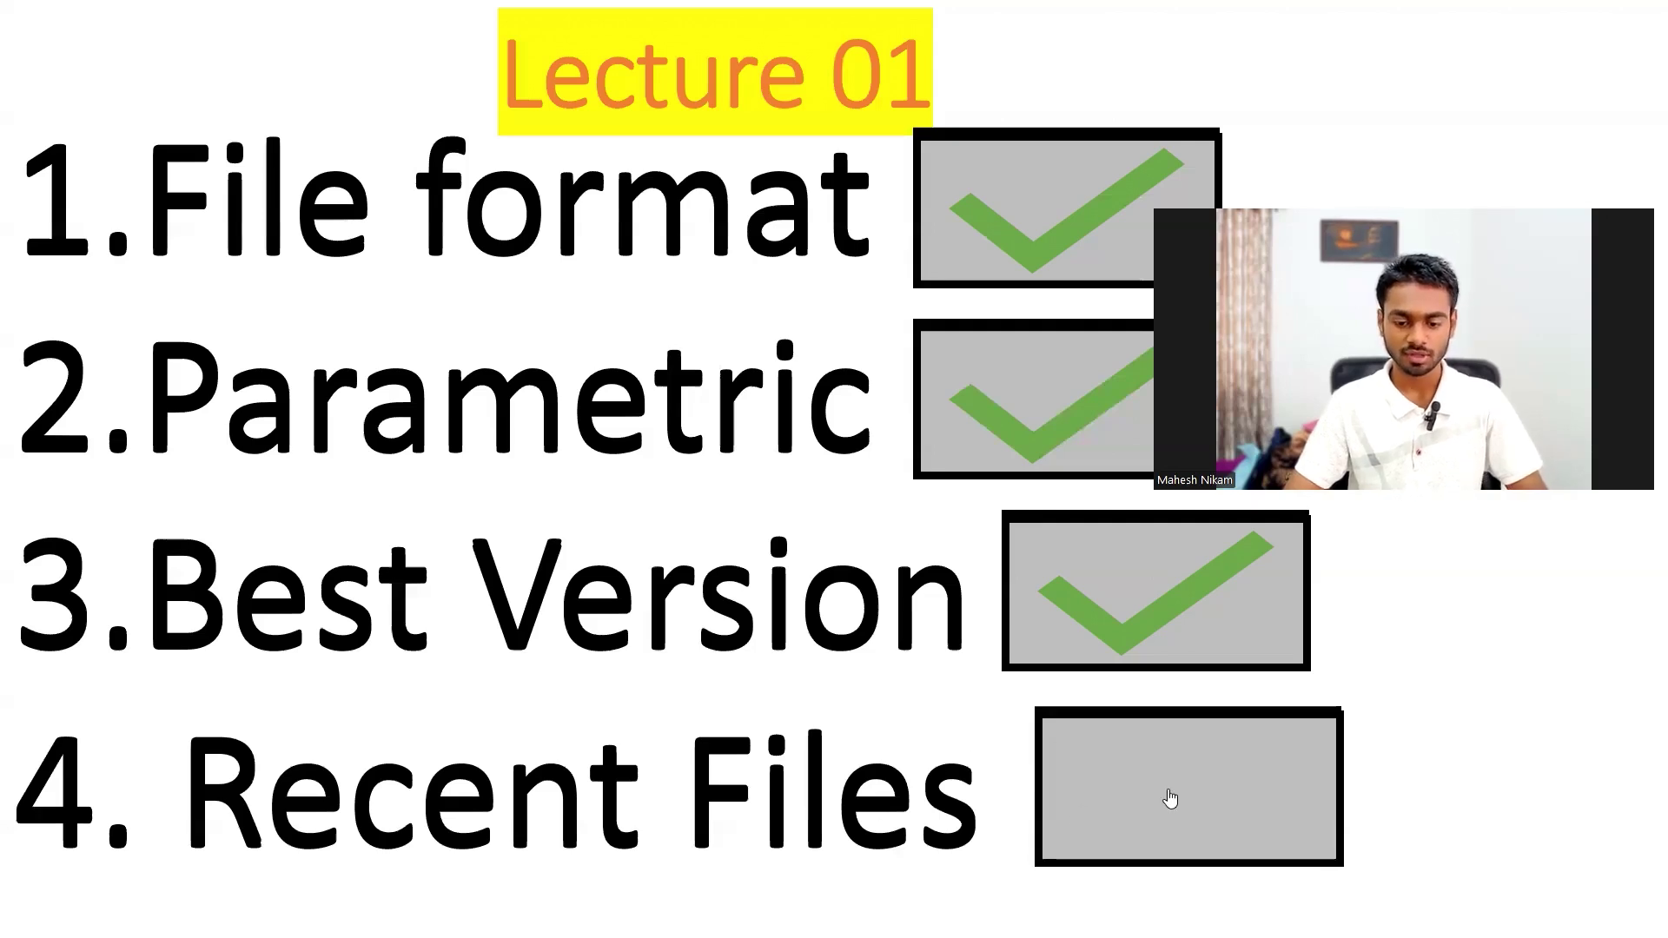
- Switch to AutoCAD and look through the Recent Documents list on the Start page
key(alt+Tab)
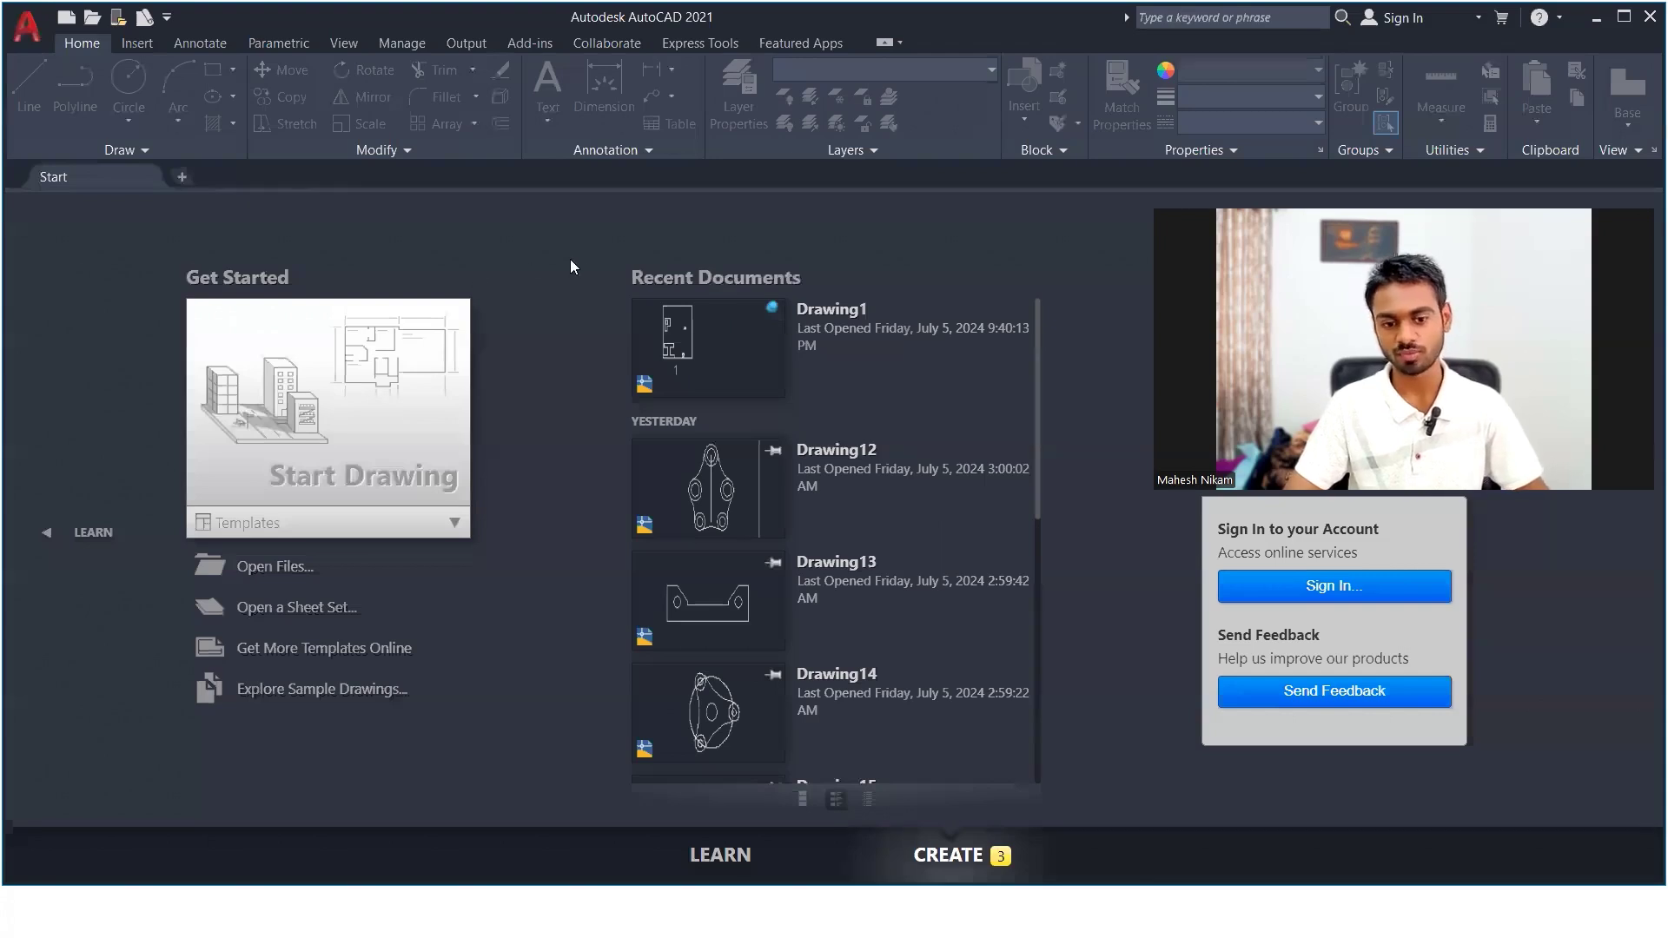
scroll(756, 382, down, 5)
scroll(757, 387, up, 5)
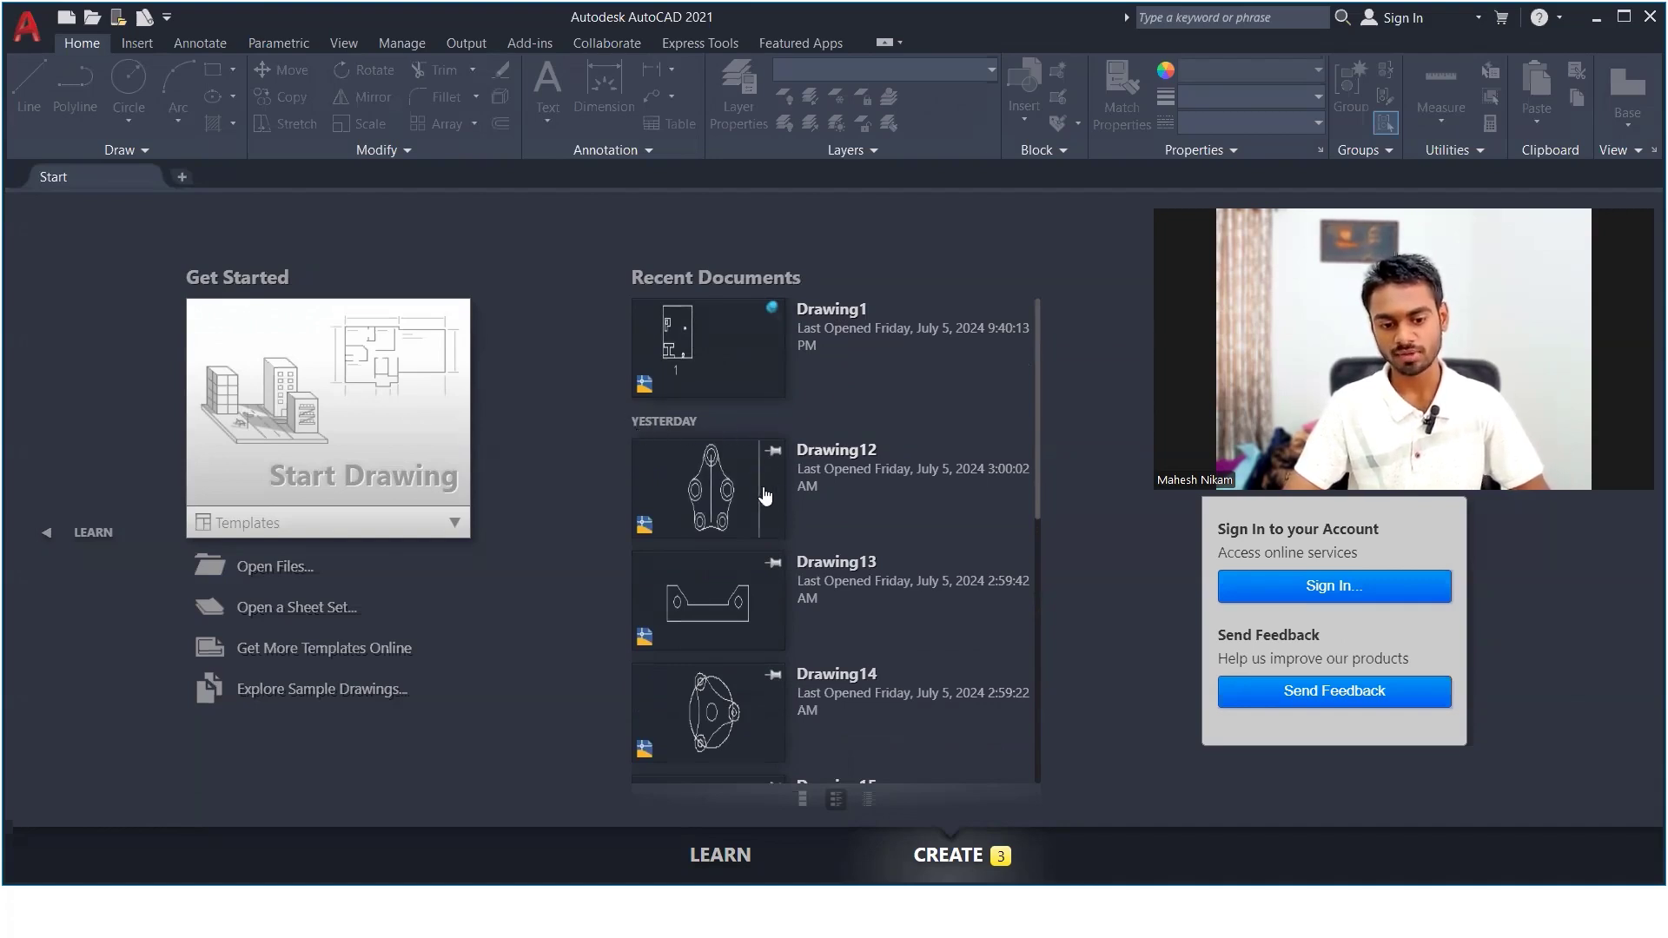
scroll(763, 497, down, 5)
scroll(762, 497, up, 5)
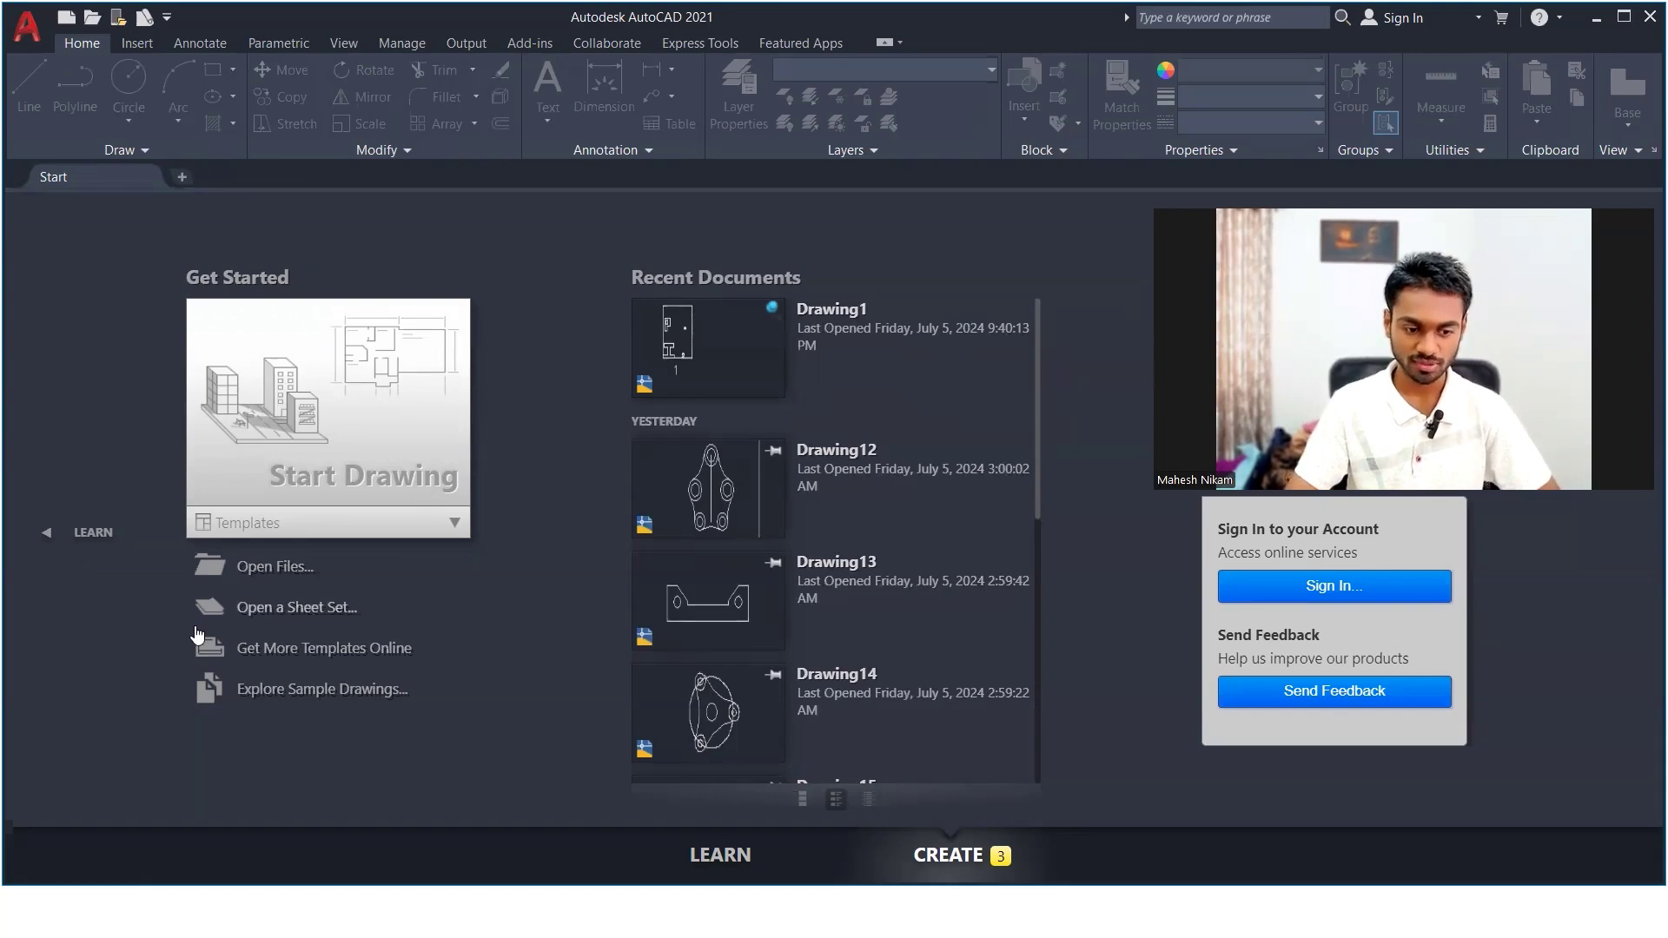
- Preview drawings in the Autocad practice drawings folder and open Drawing16
click(287, 569)
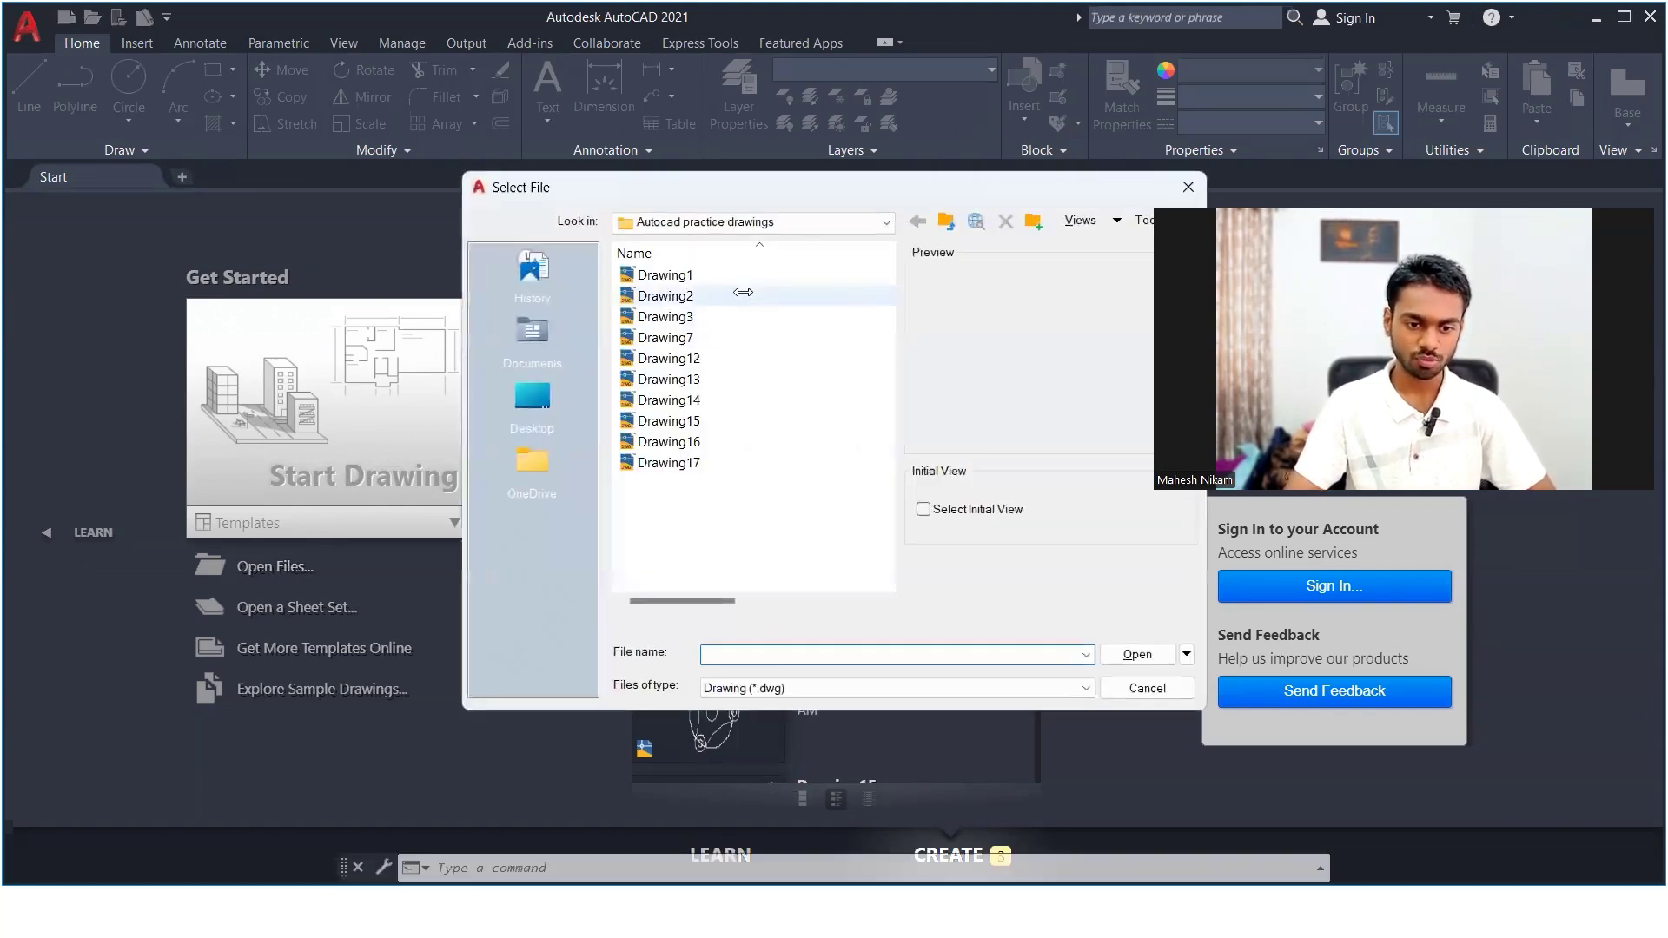
click(703, 296)
click(691, 379)
click(680, 441)
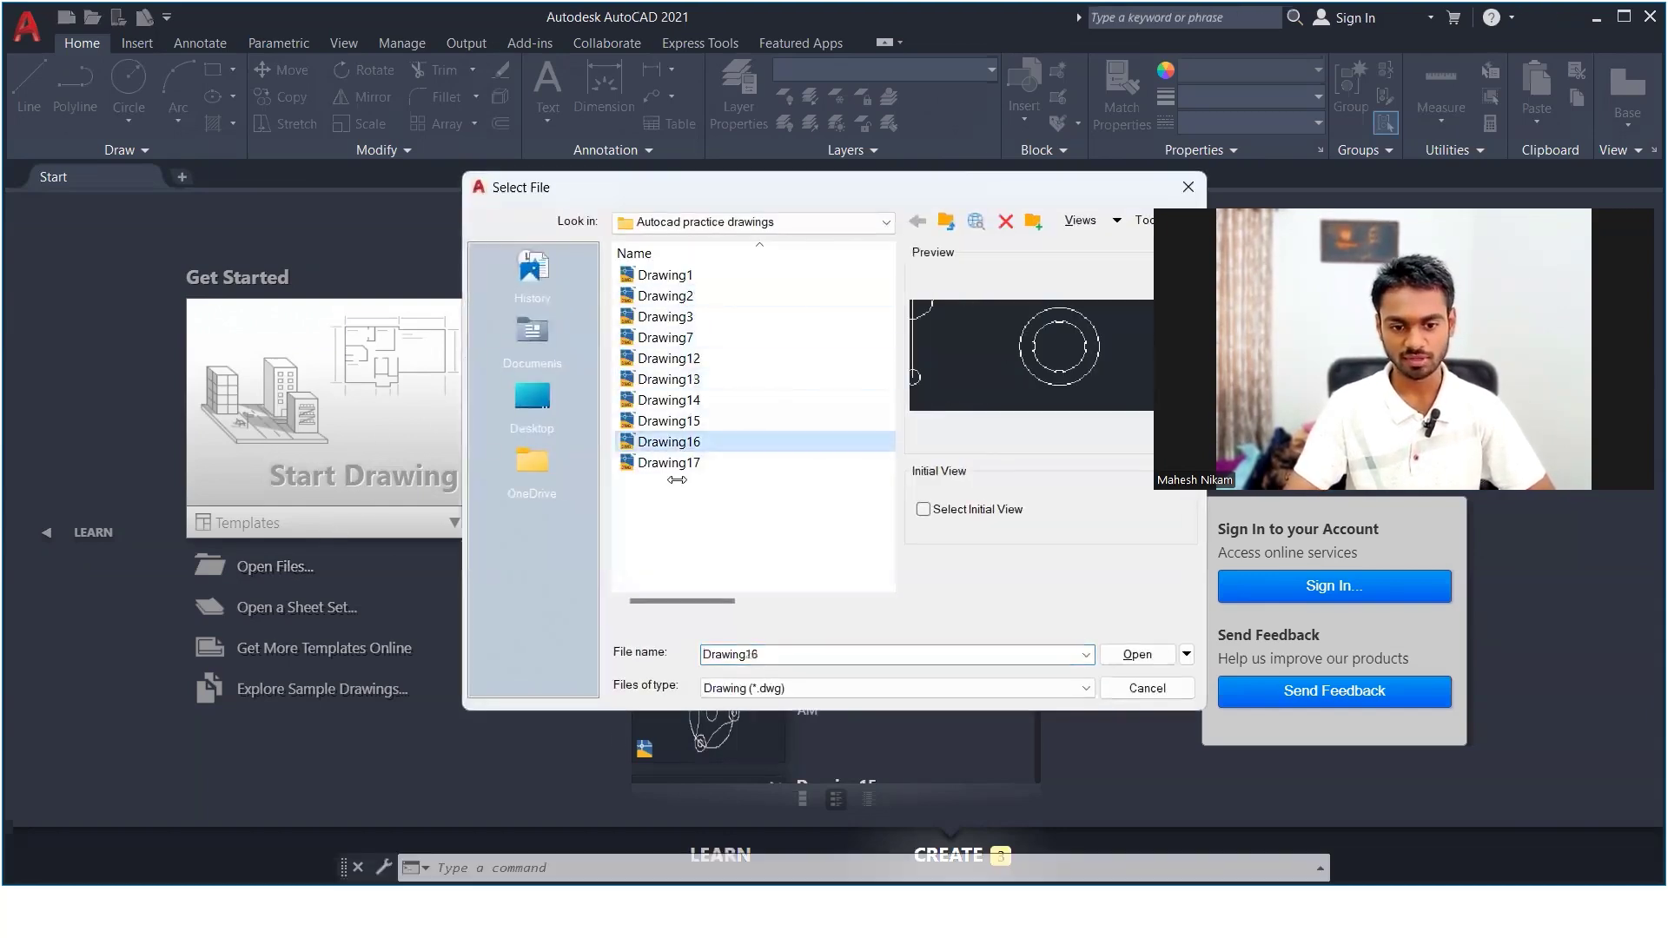
click(1129, 657)
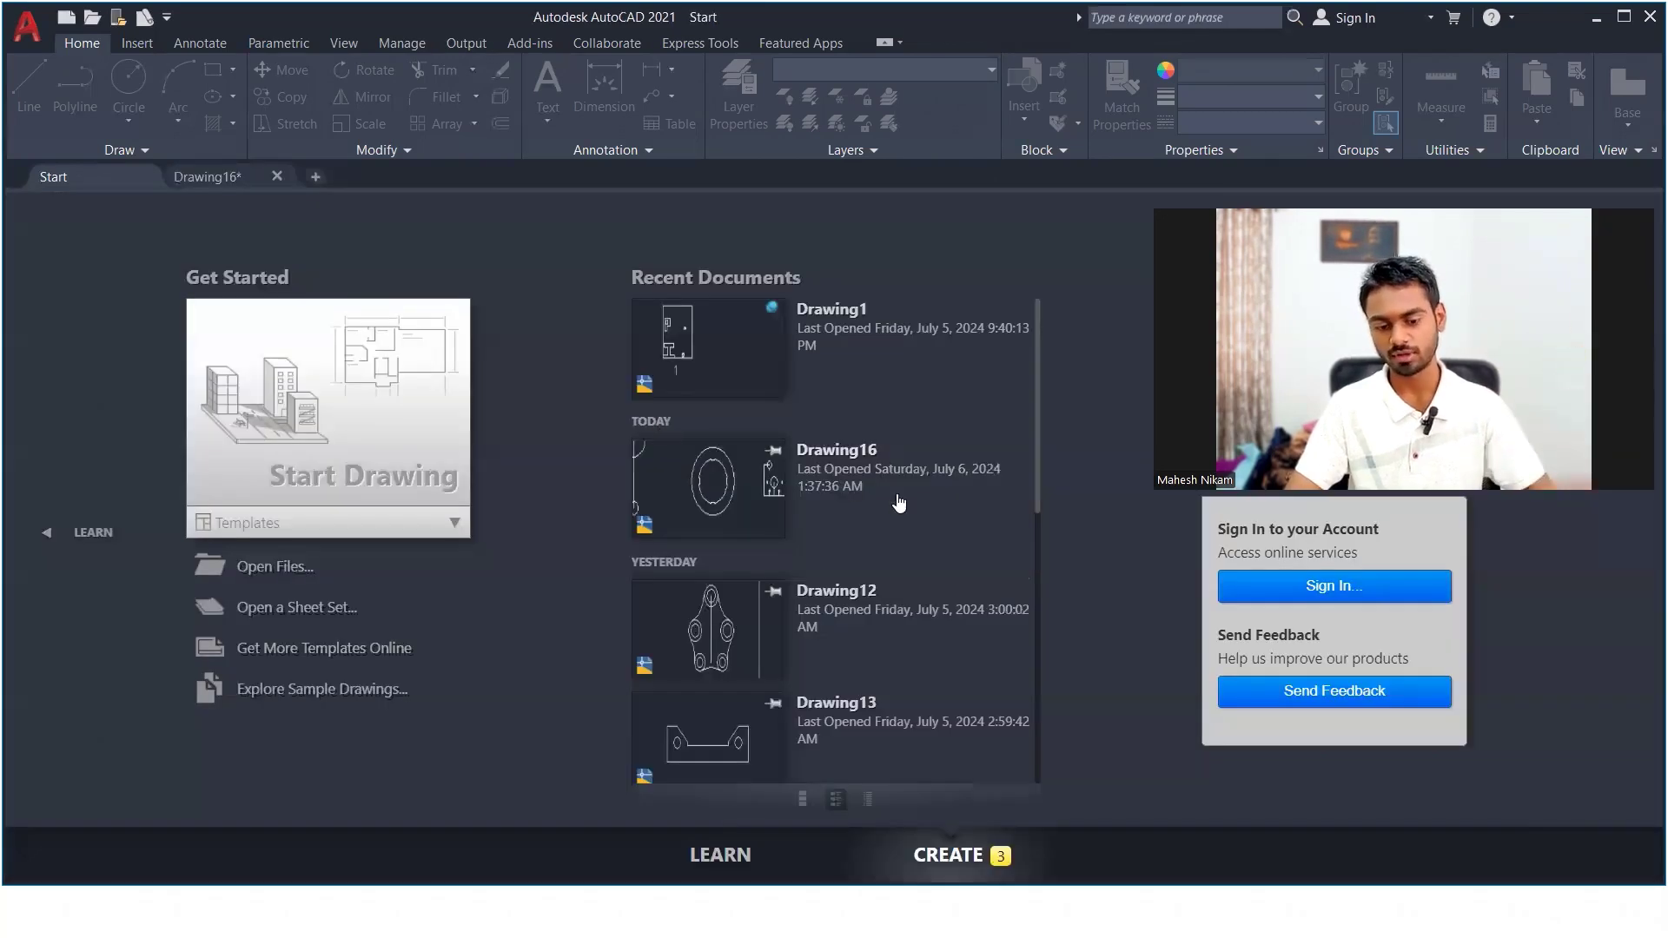
key(alt+Tab)
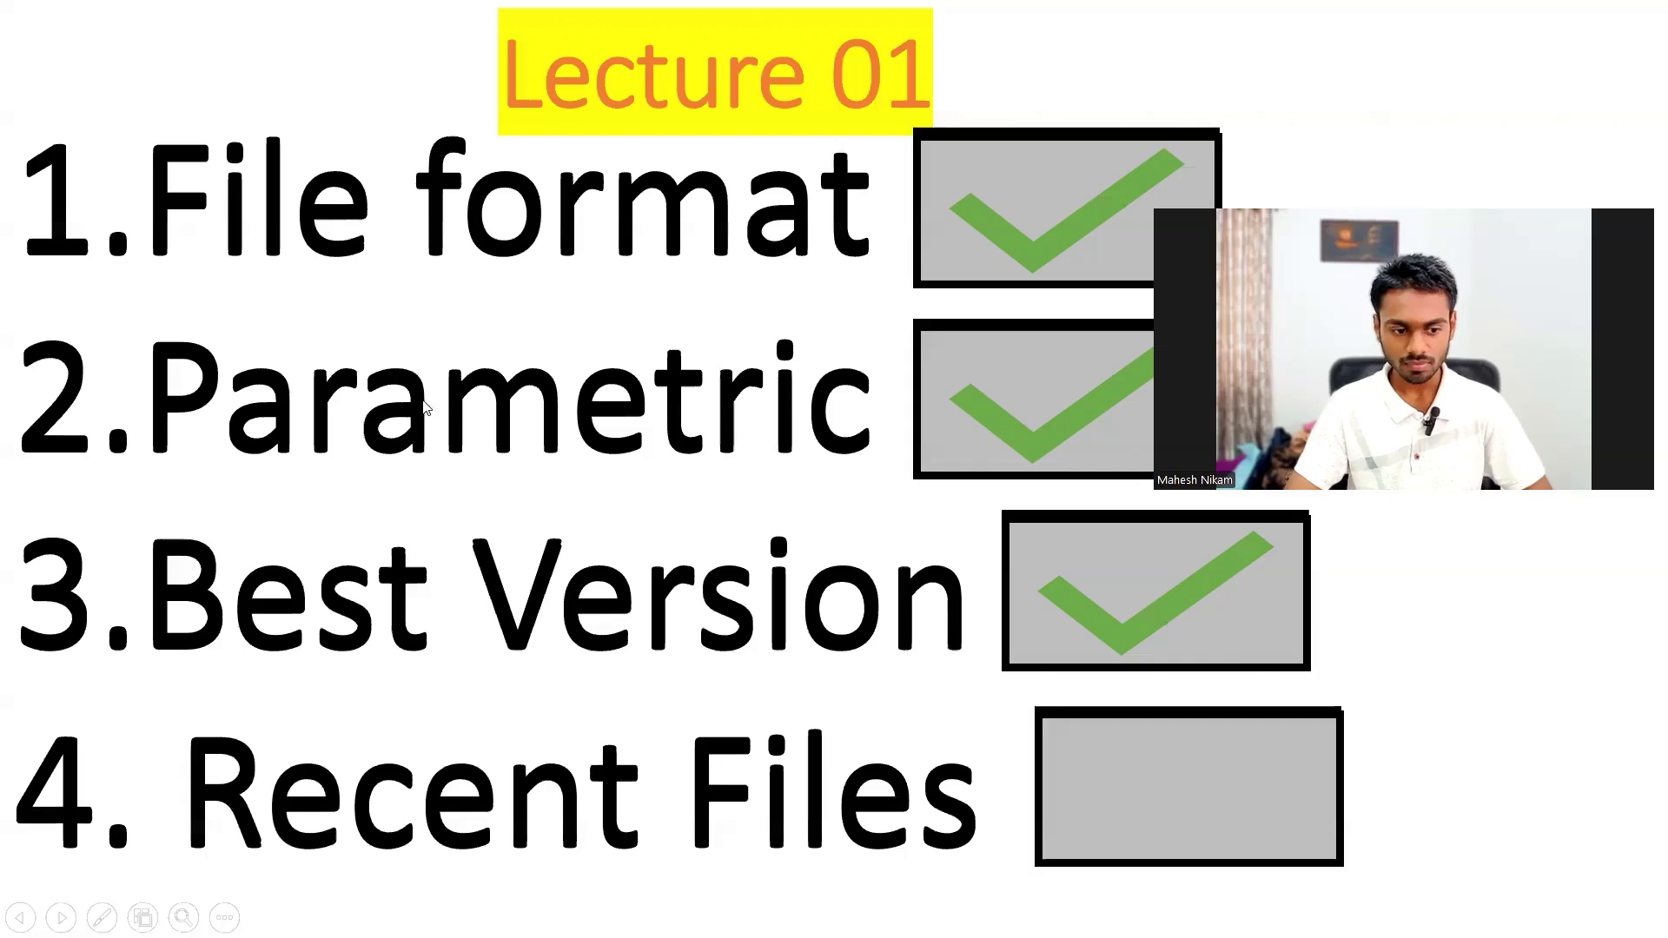
key(alt+Tab)
click(298, 616)
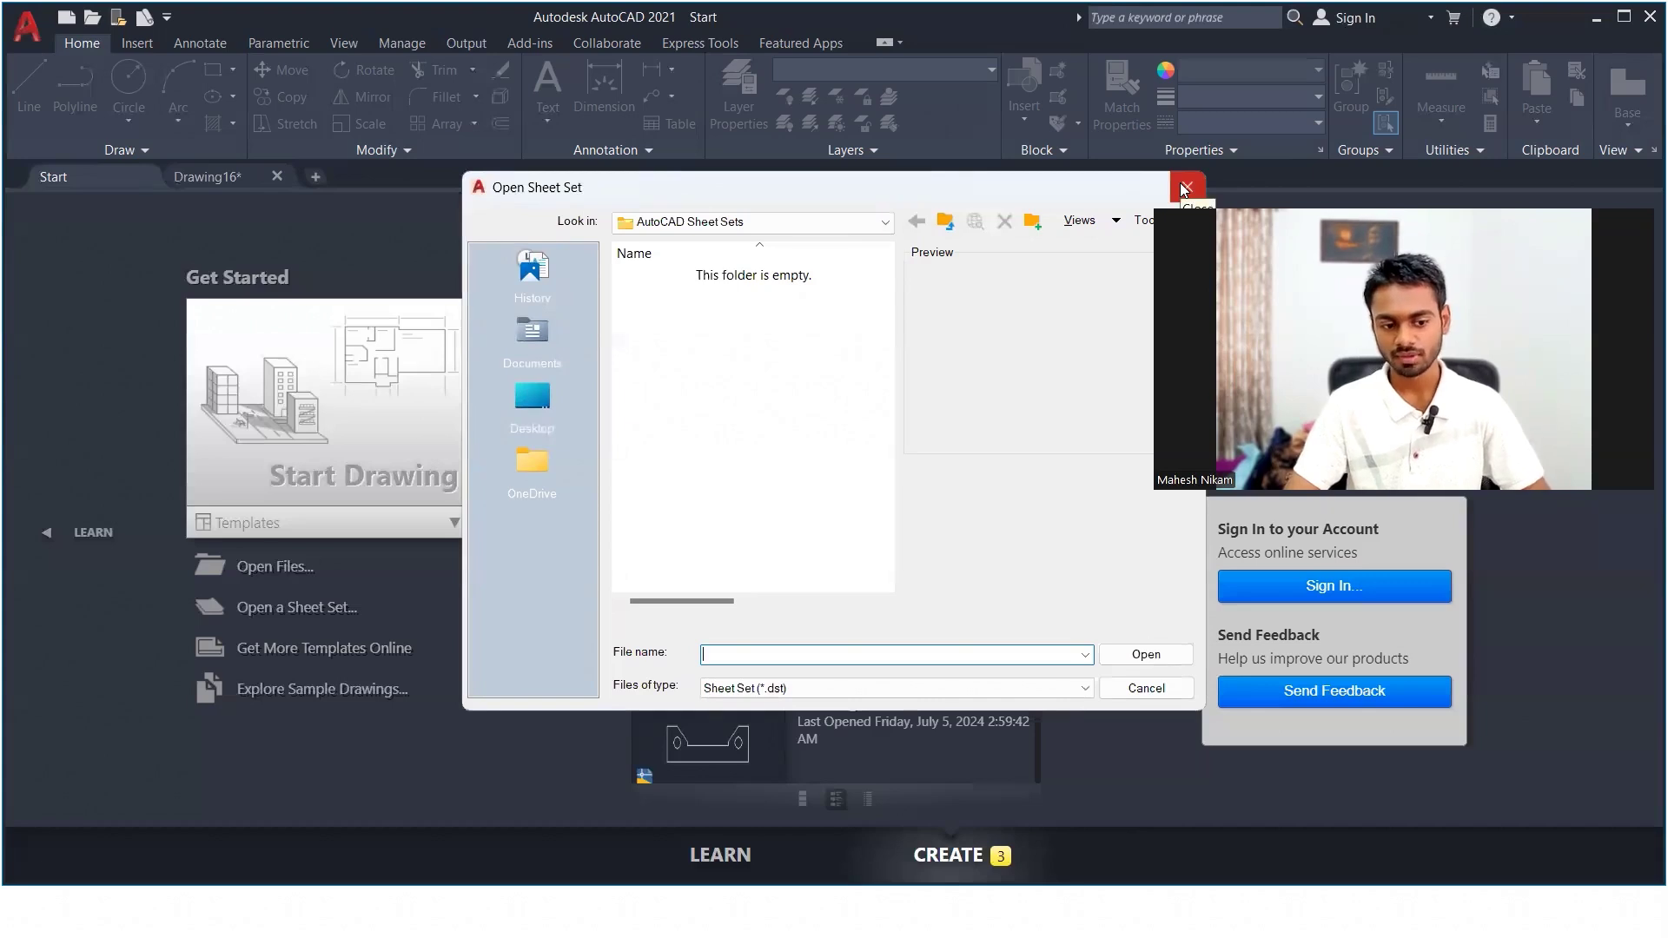
drag(1167, 188, 946, 165)
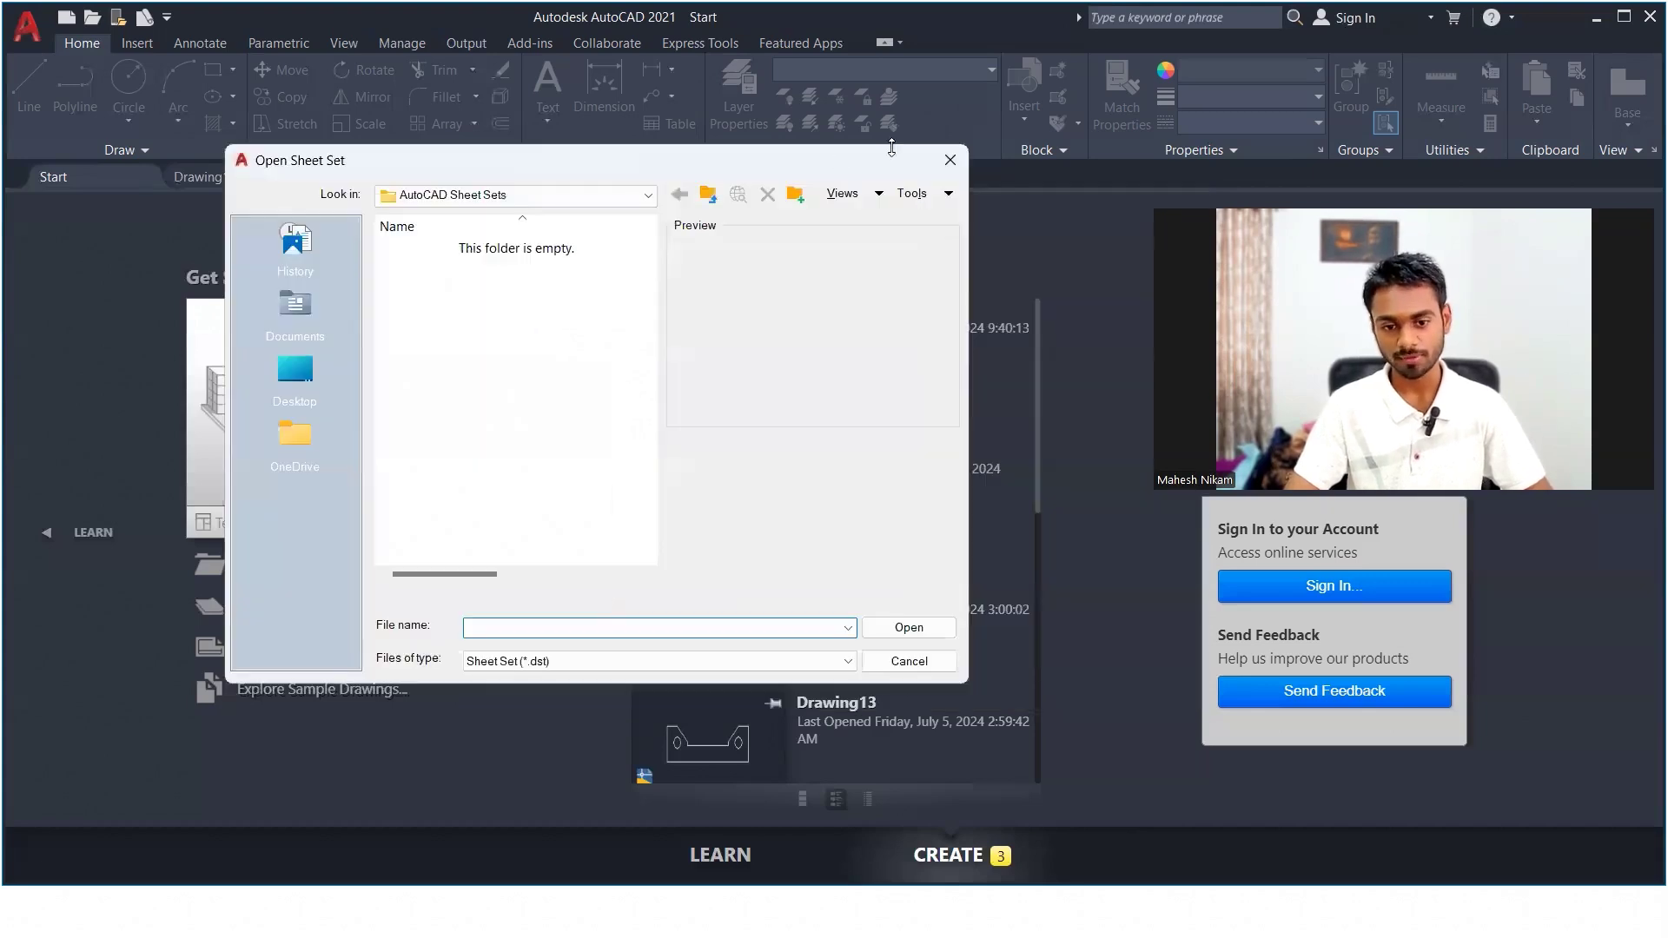
click(946, 164)
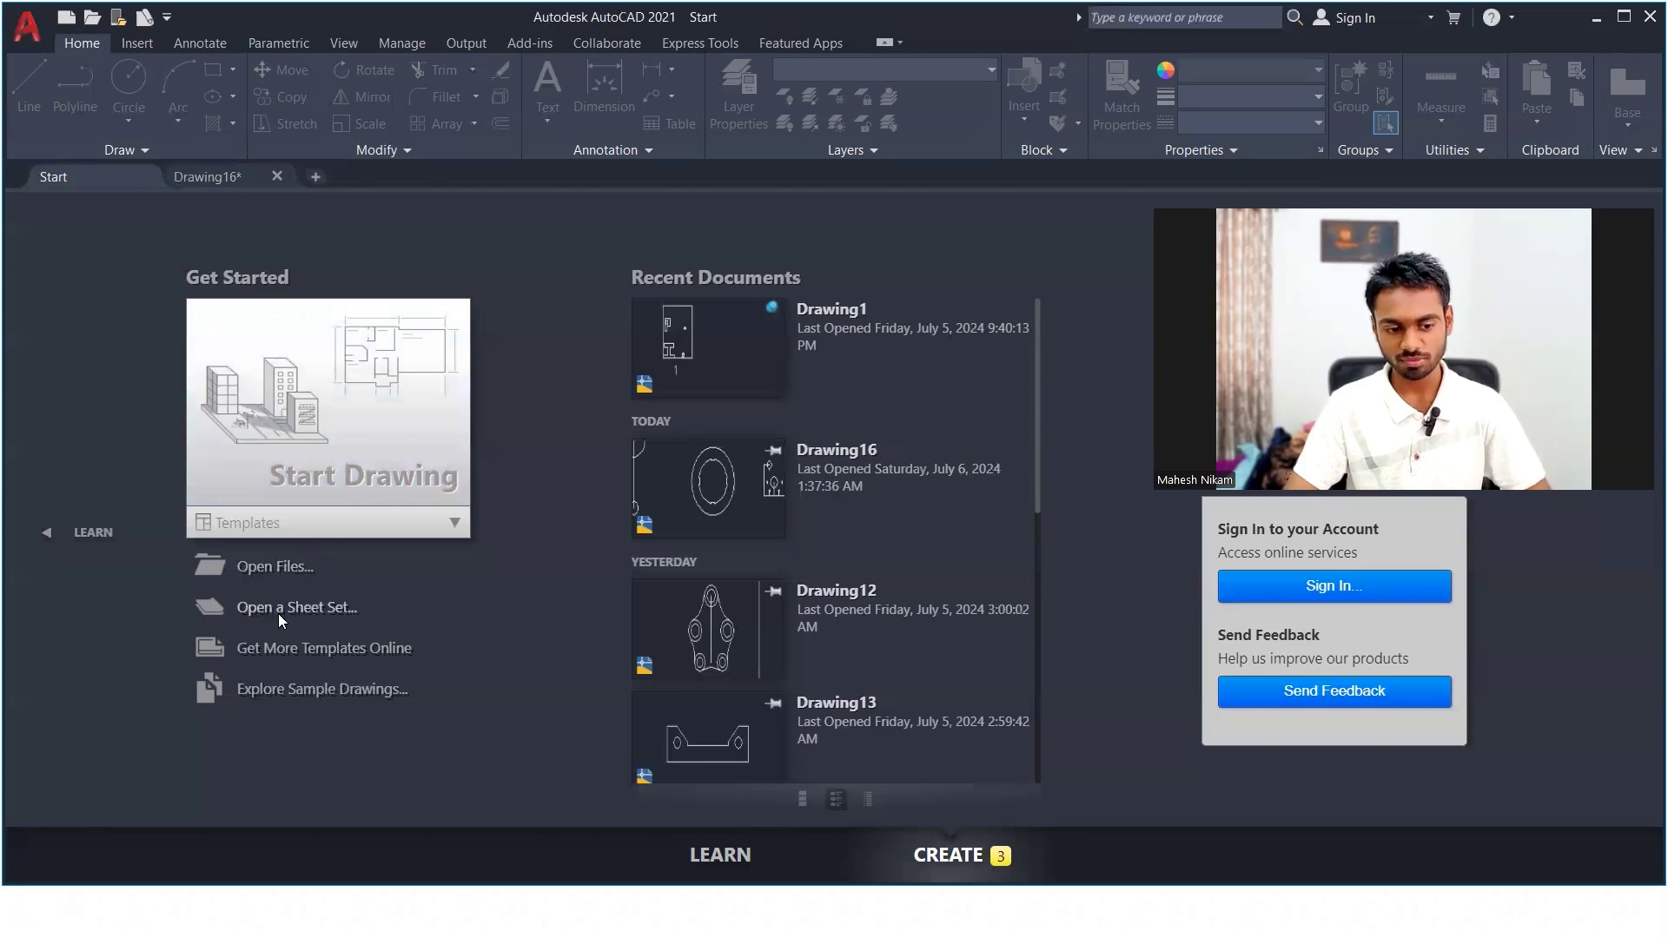
key(alt+Tab)
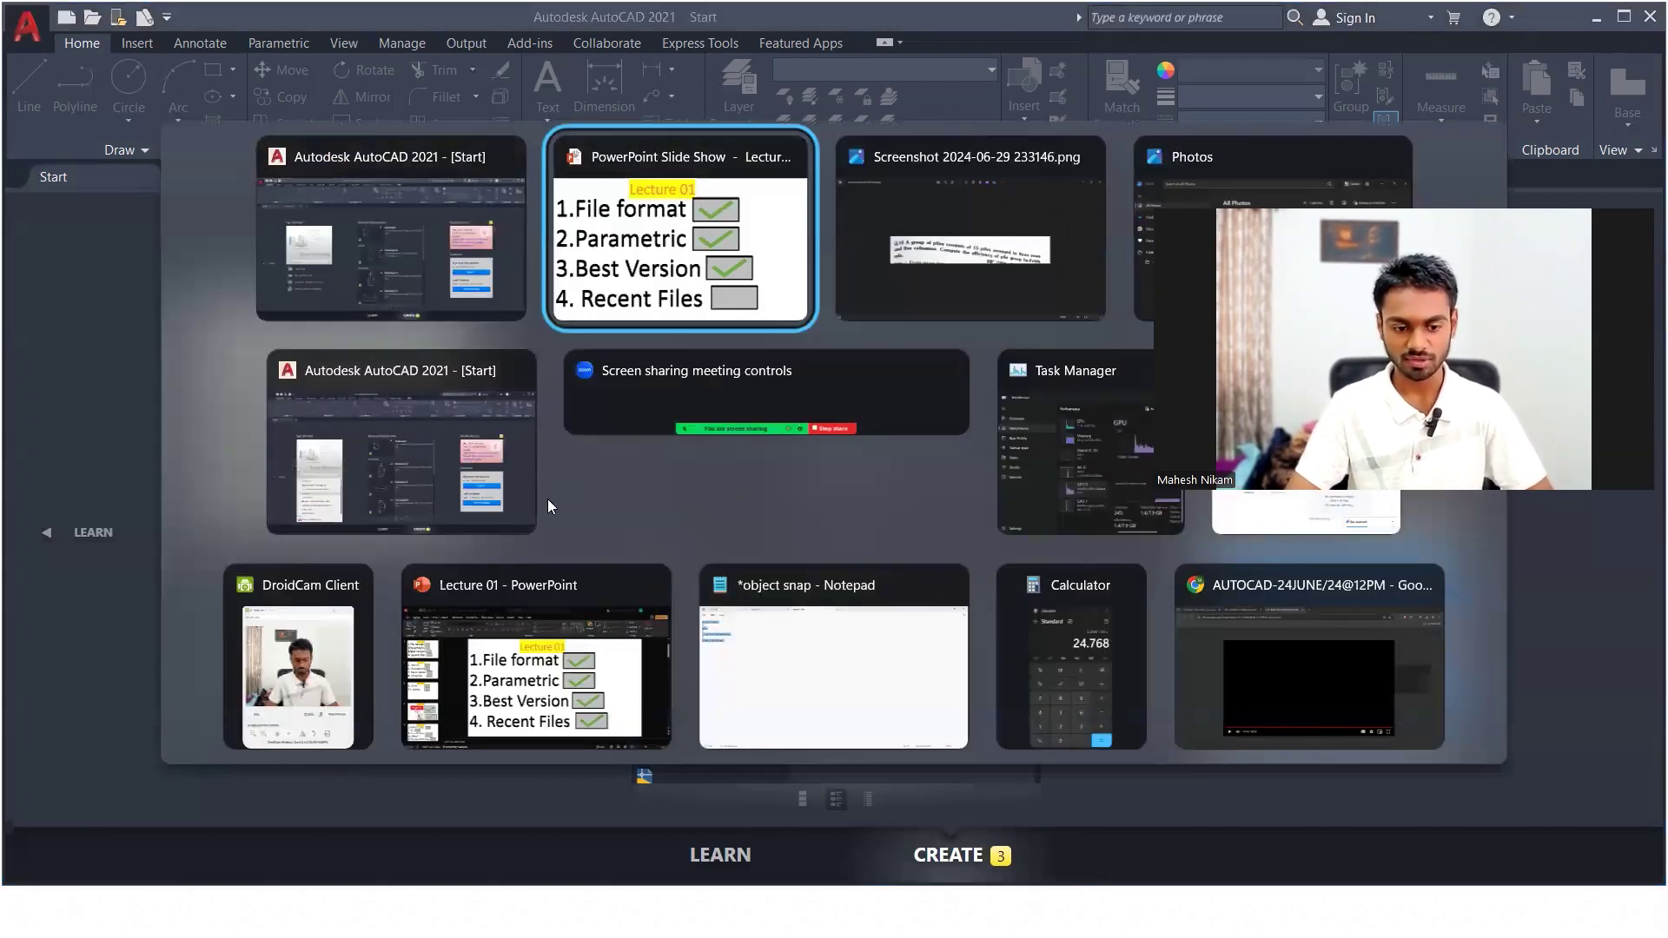
click(391, 243)
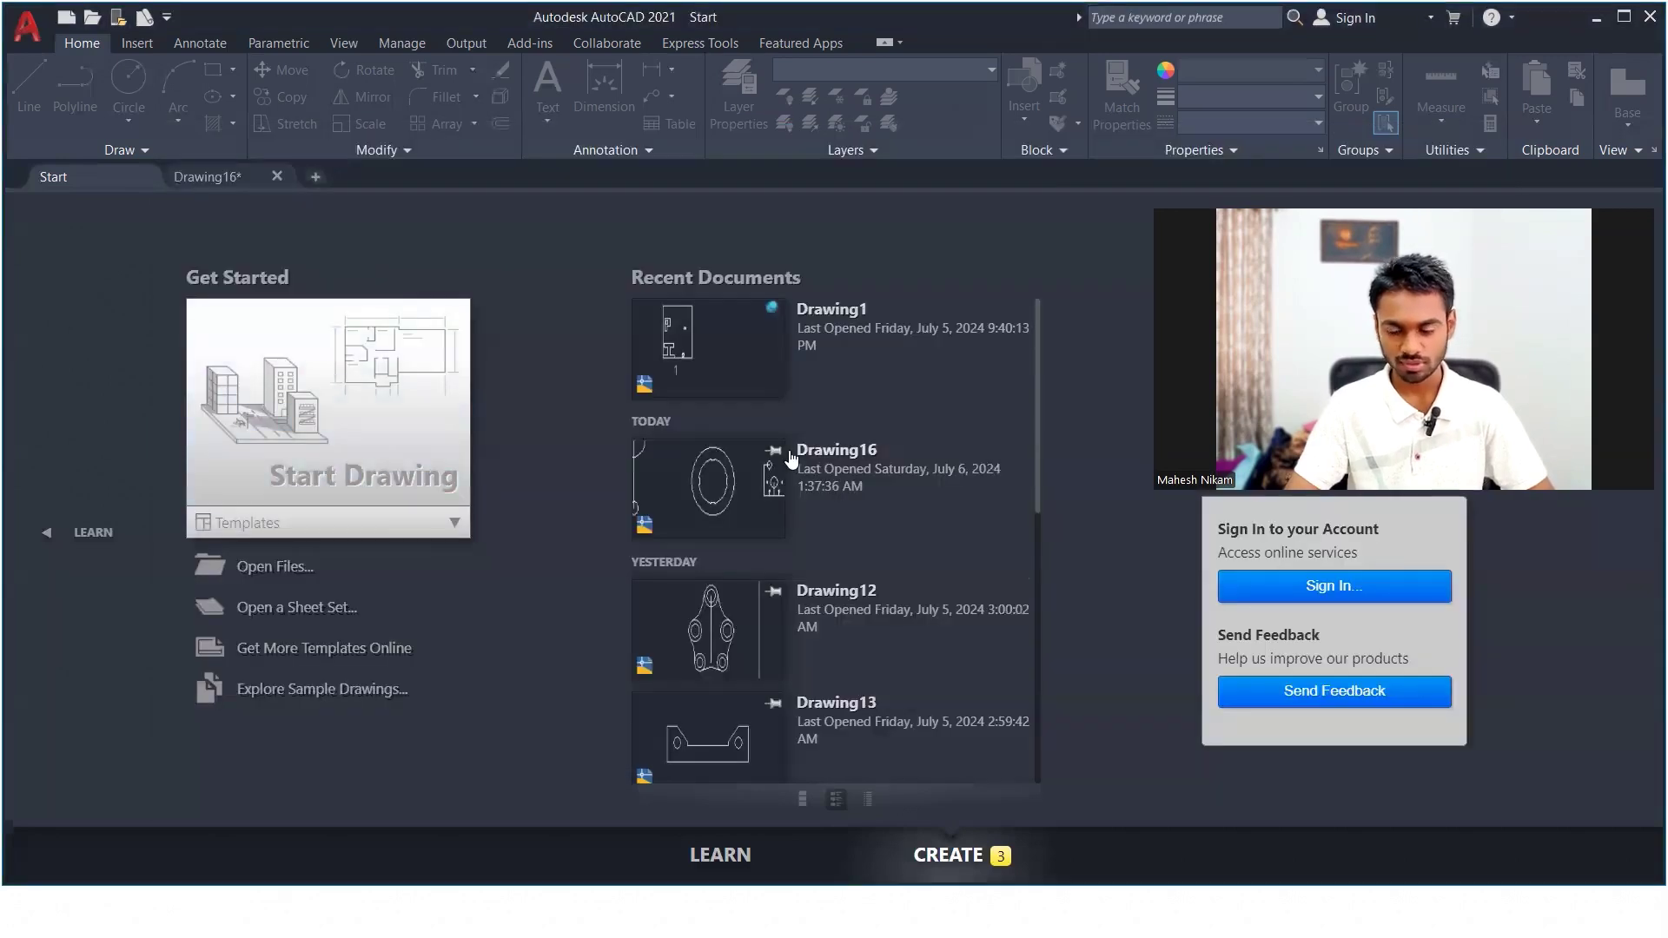
- Switch to the PowerPoint slide show, tick the Recent Files topic and advance to the slide listing topics 5 to 8
key(alt+Tab)
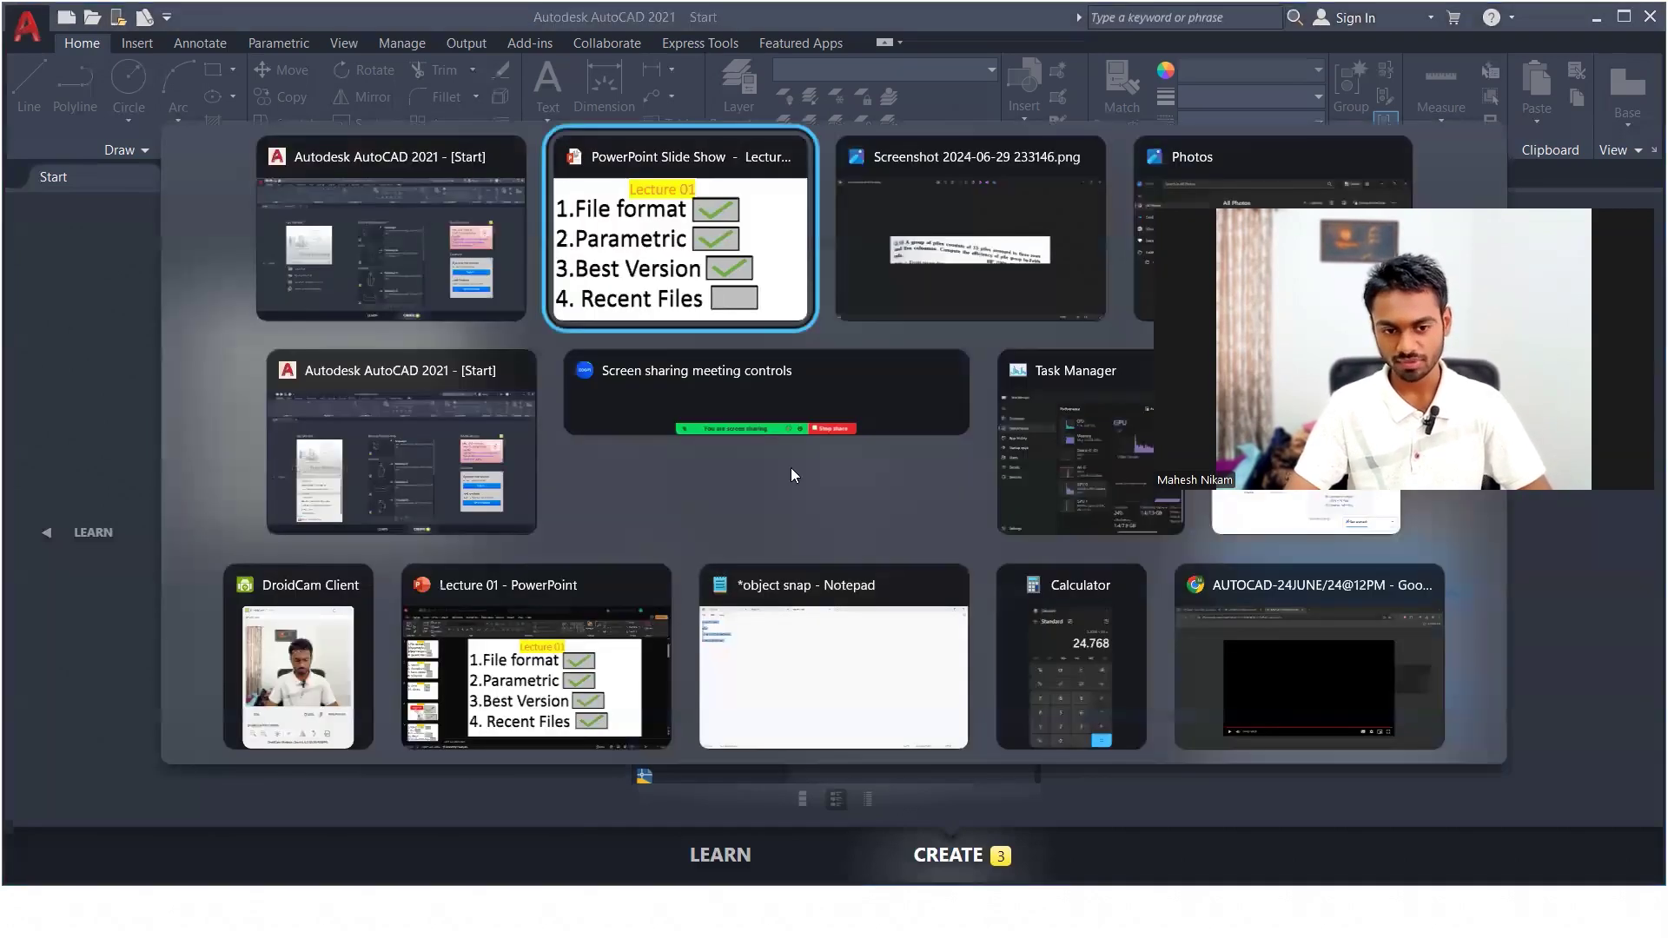
click(1115, 793)
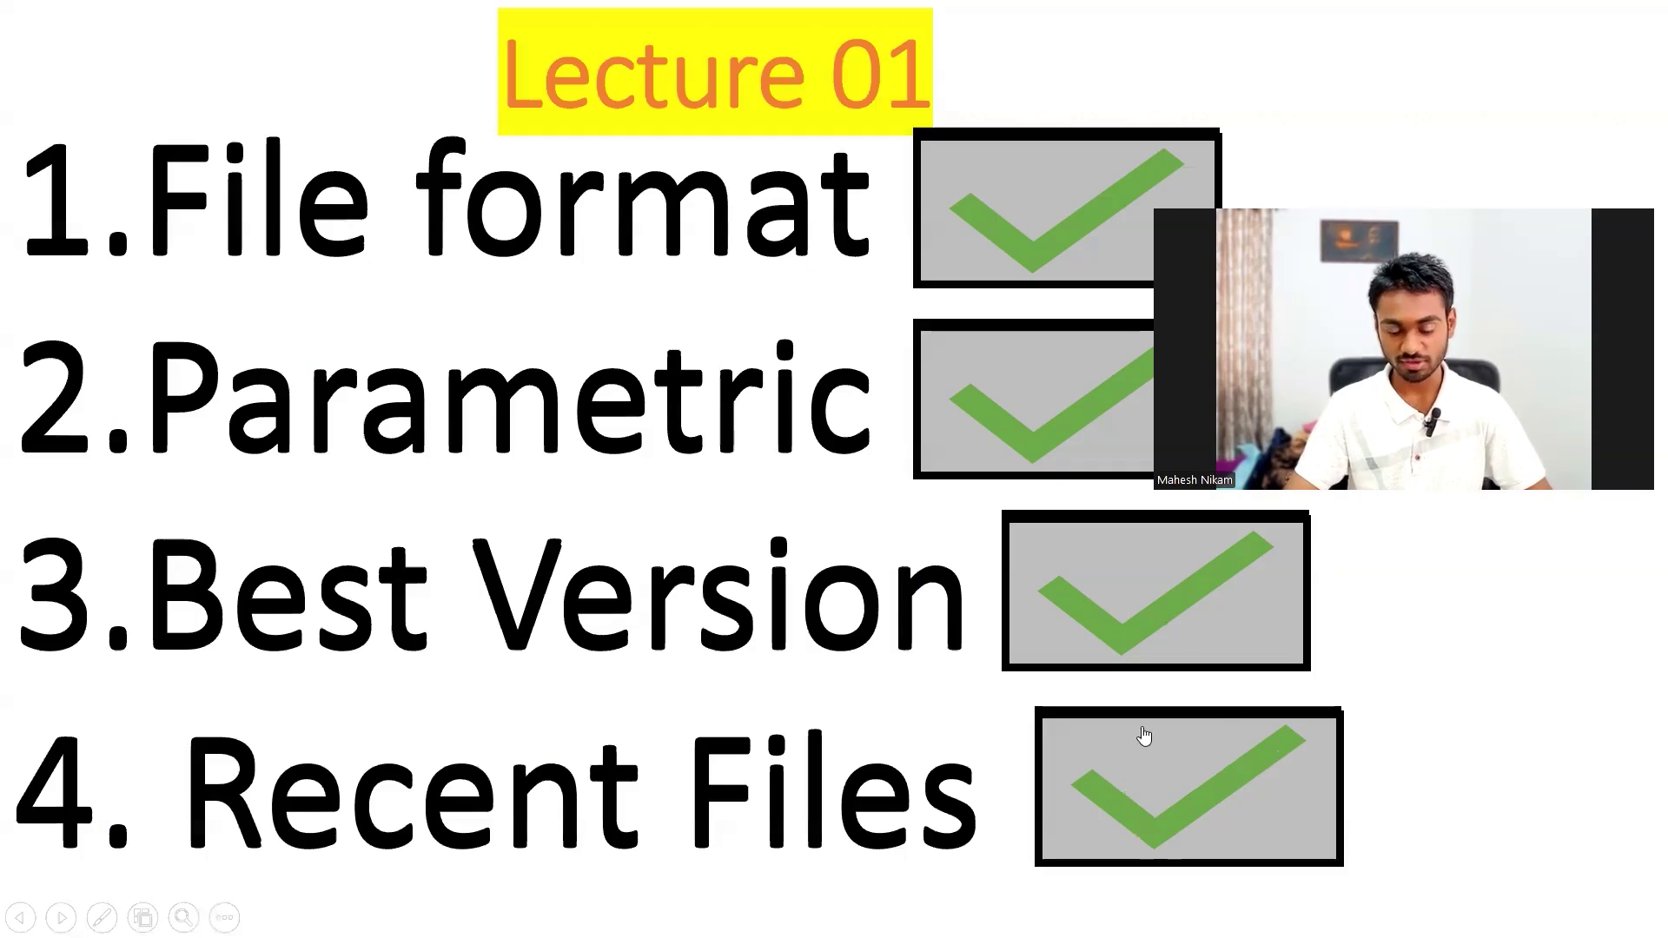
click(1486, 711)
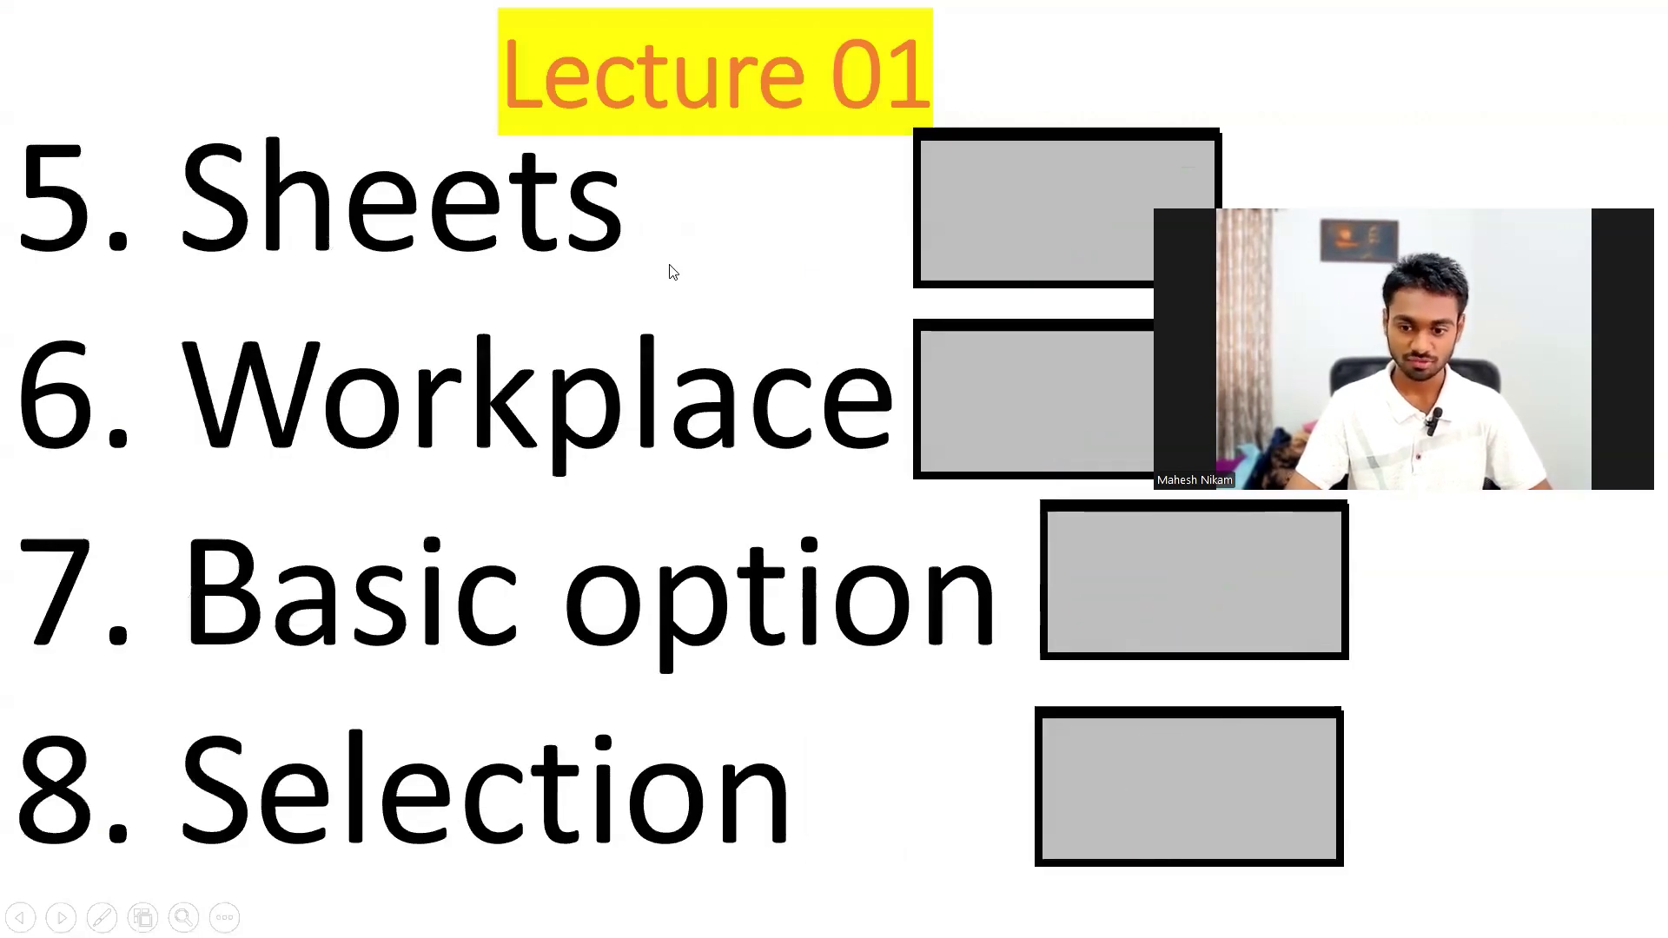
- Switch to AutoCAD and create a drawing with the ISO A1 title-block sheet from the SheetSets templates
key(alt+Tab)
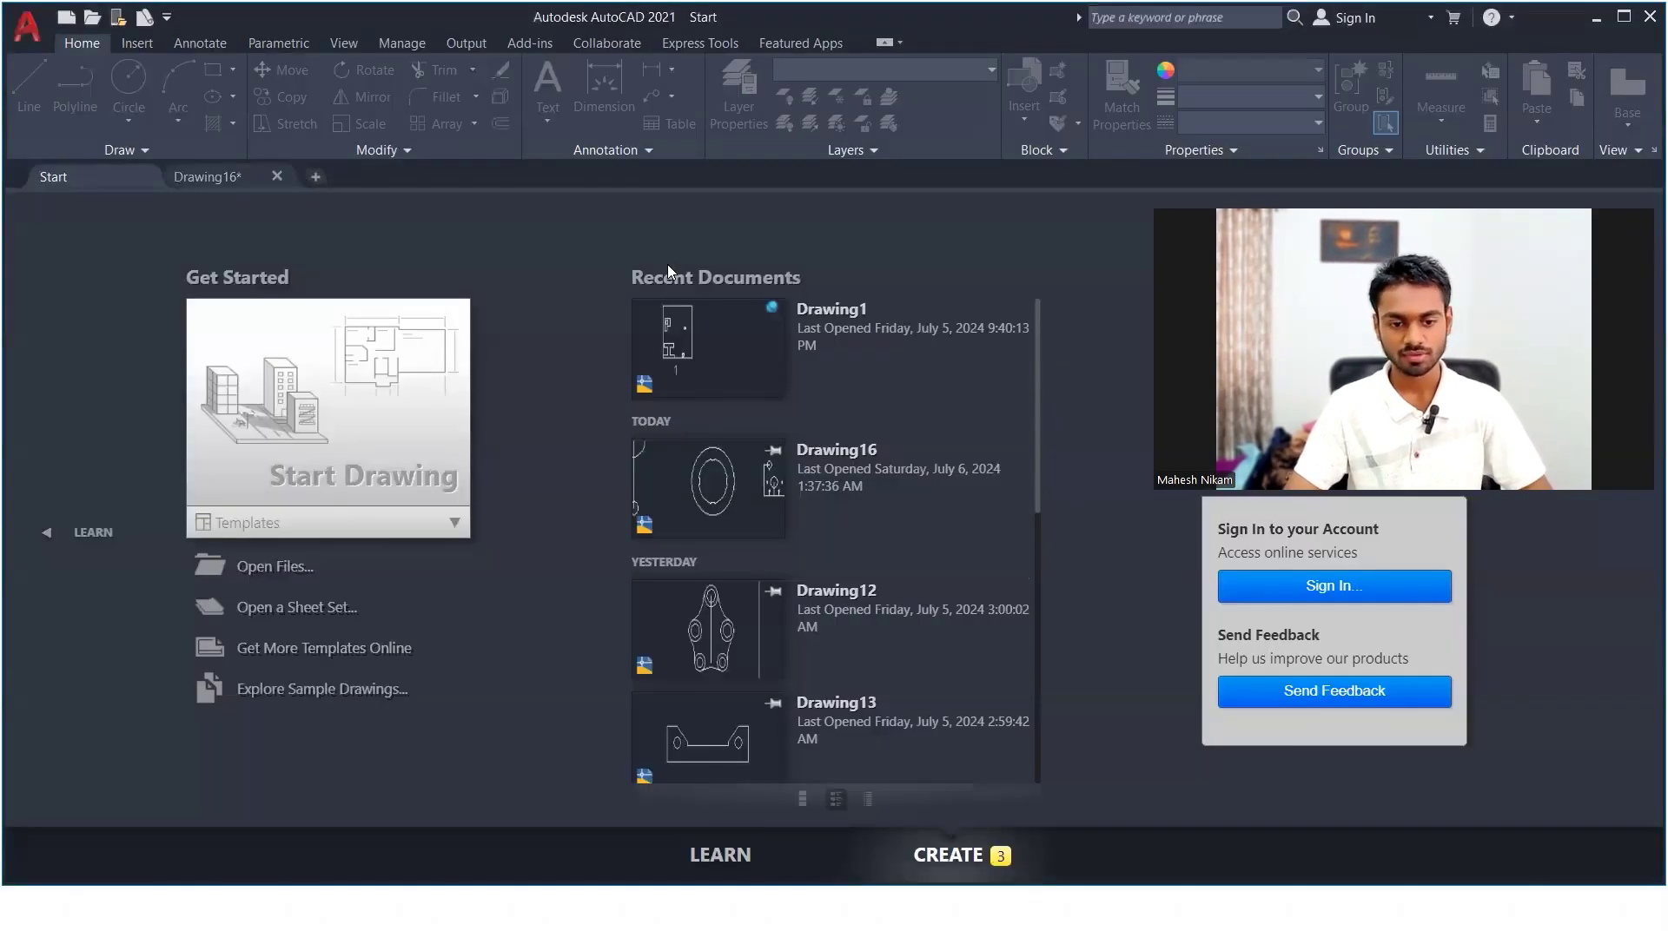
click(407, 522)
scroll(343, 627, down, 5)
scroll(343, 628, down, 1)
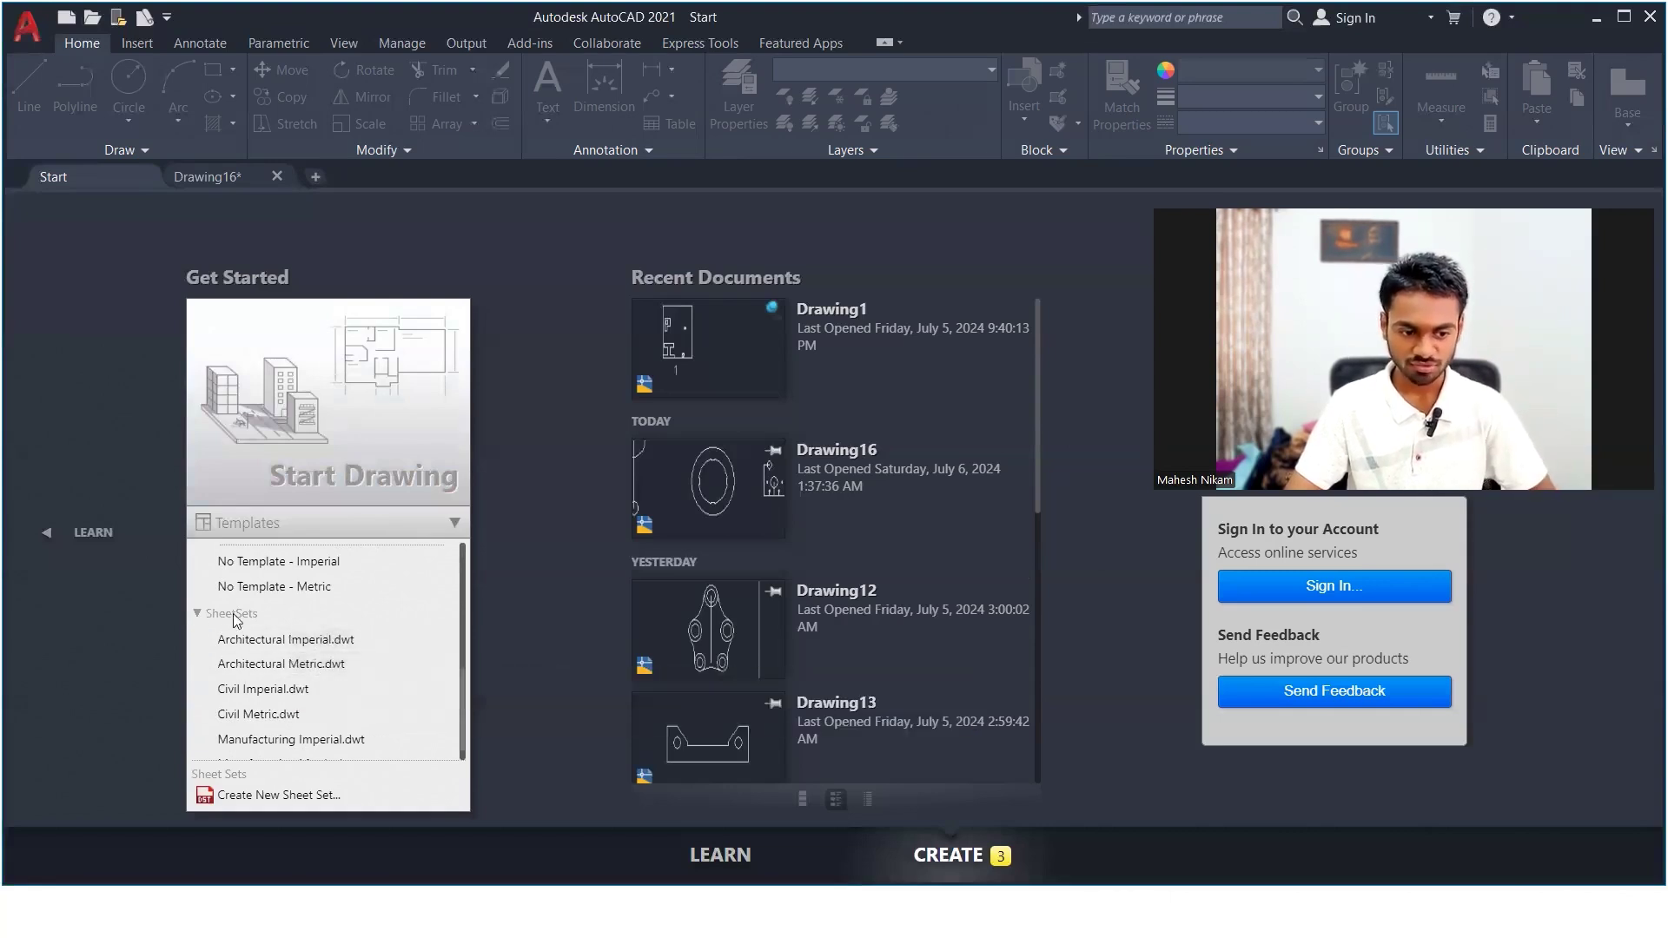
scroll(298, 687, down, 1)
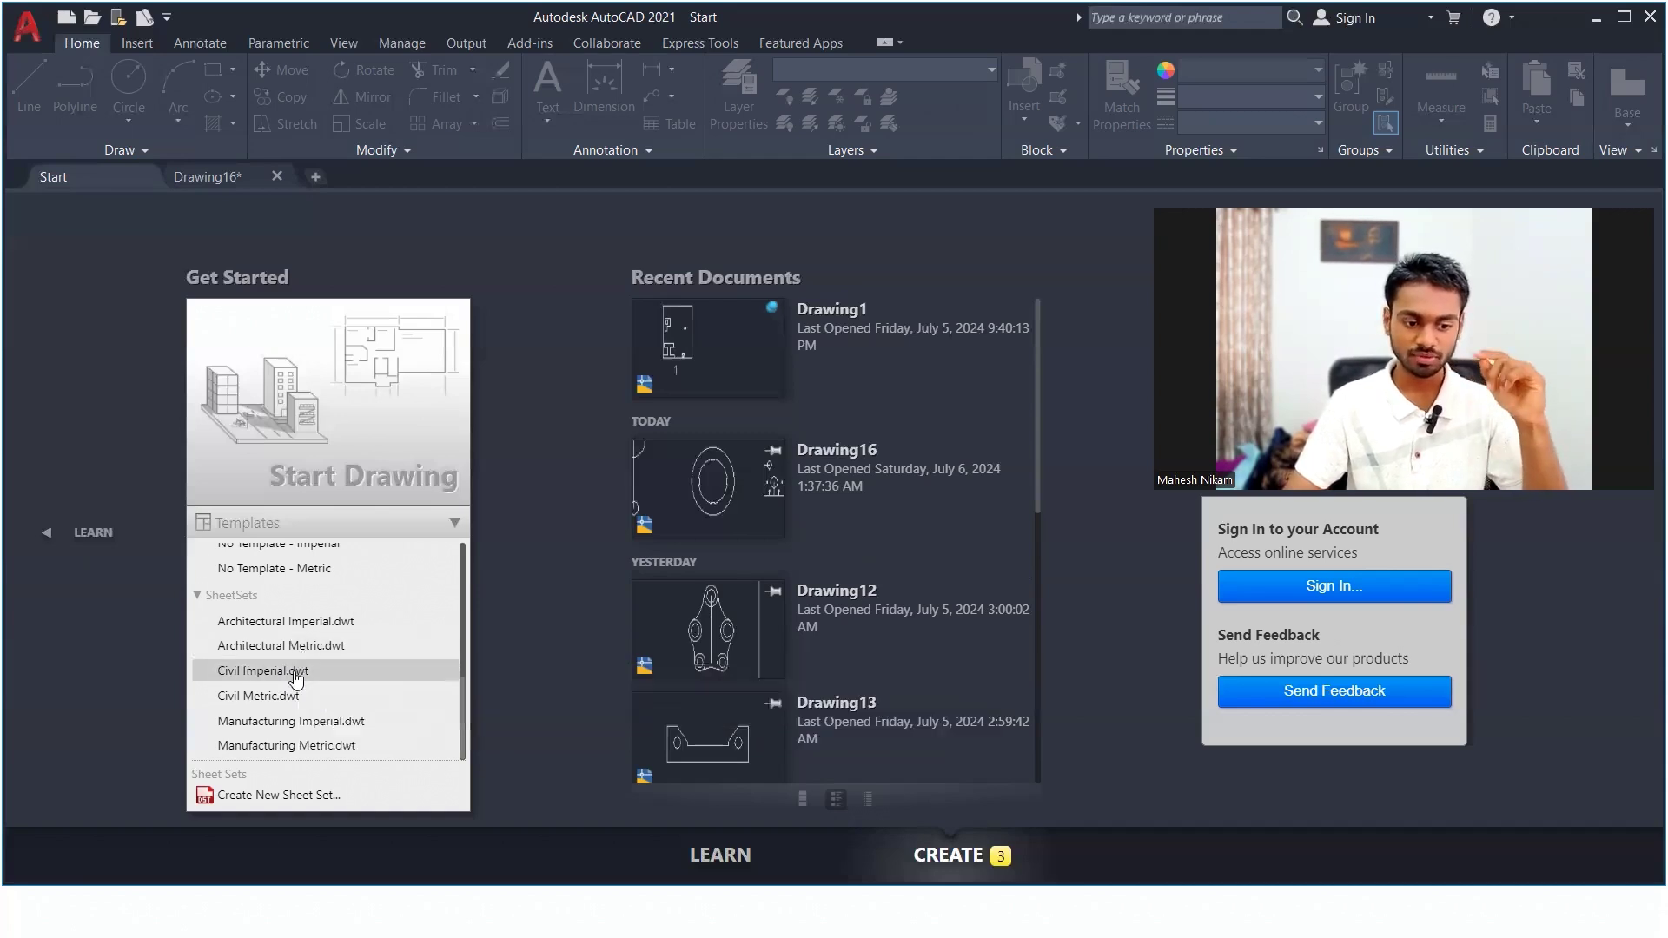
click(292, 679)
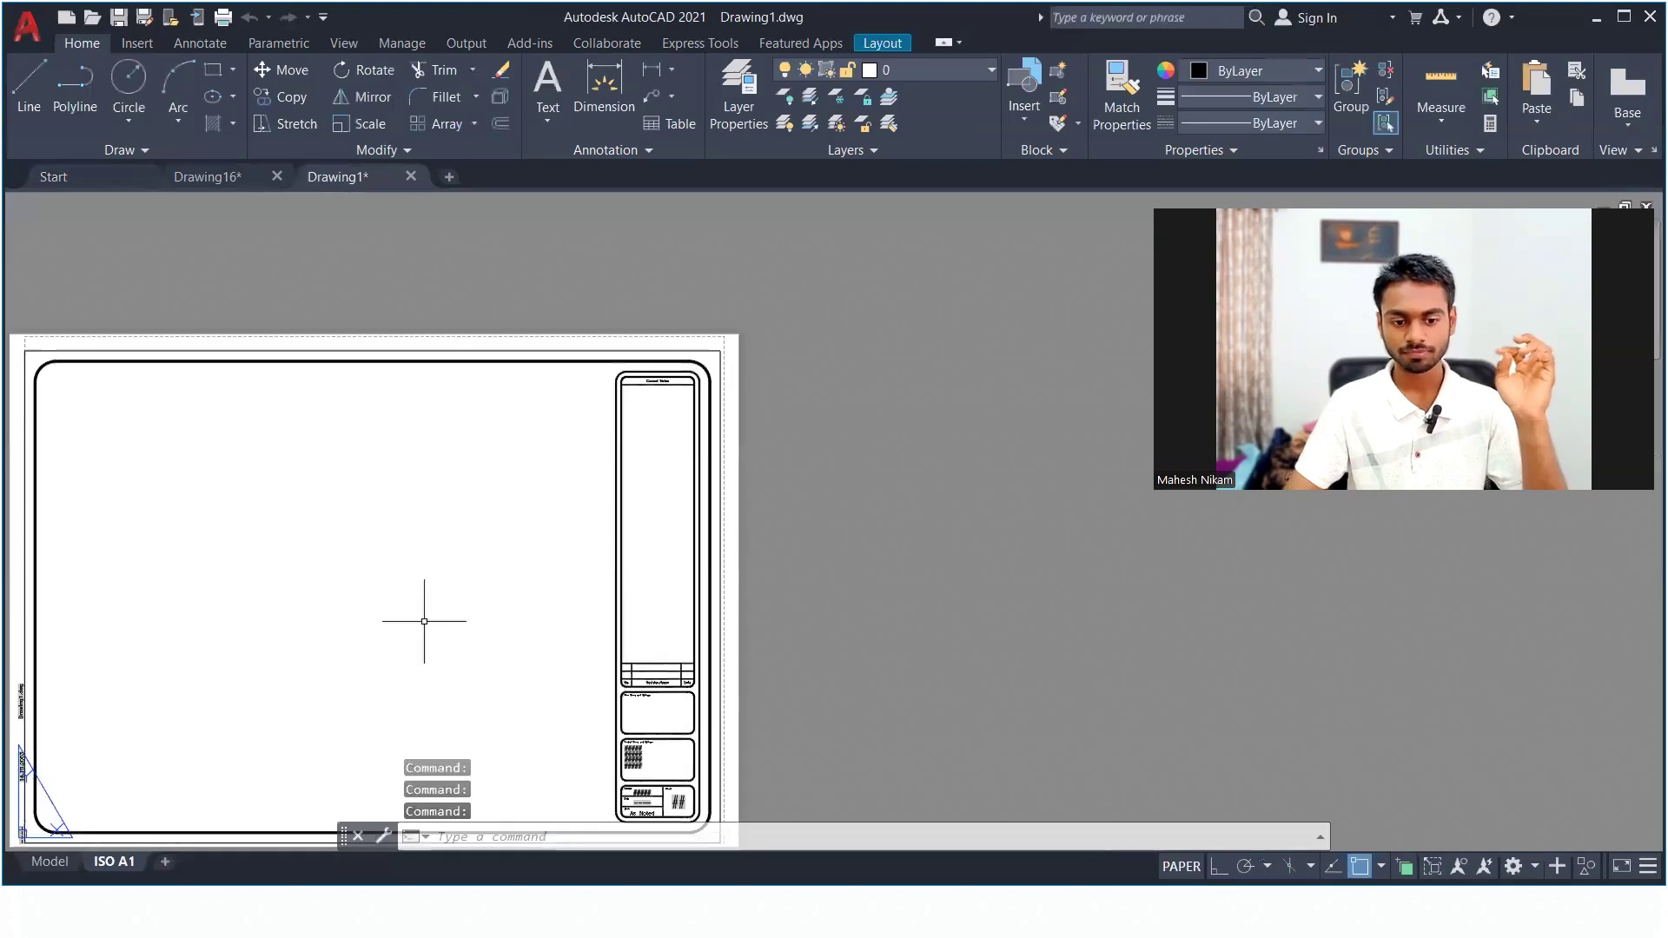
- Examine the ISO A1 sheet and the Project Name and Address box of its title block
scroll(484, 547, down, 3)
middle_drag(484, 547, 629, 485)
scroll(536, 510, up, 4)
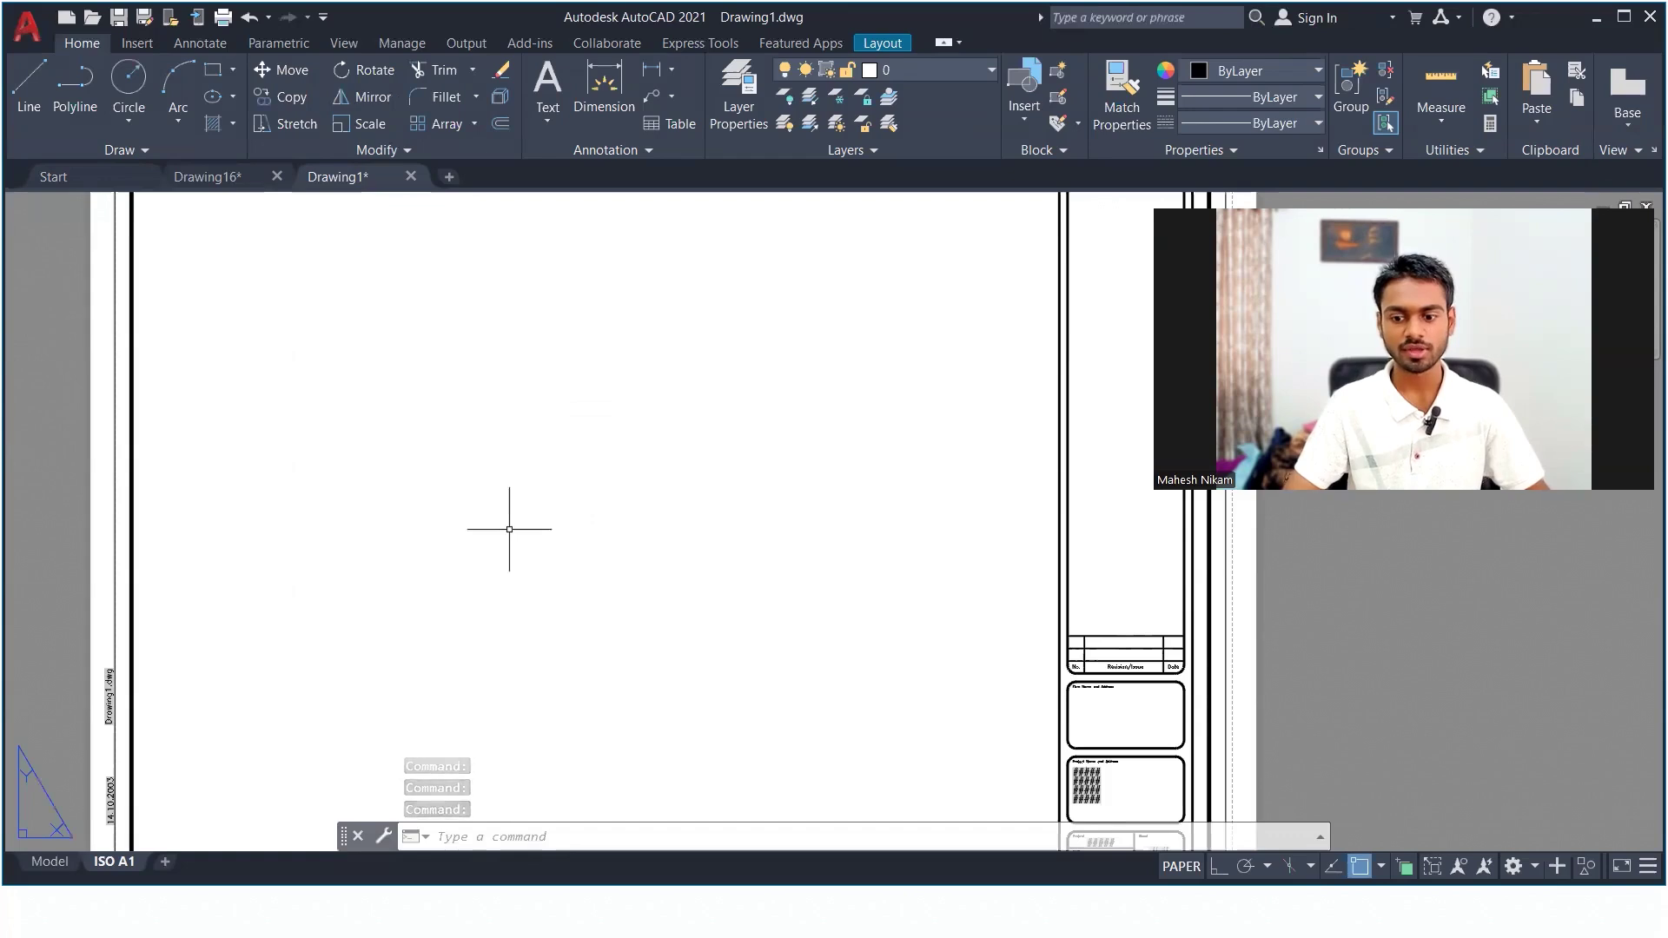
middle_drag(516, 553, 607, 454)
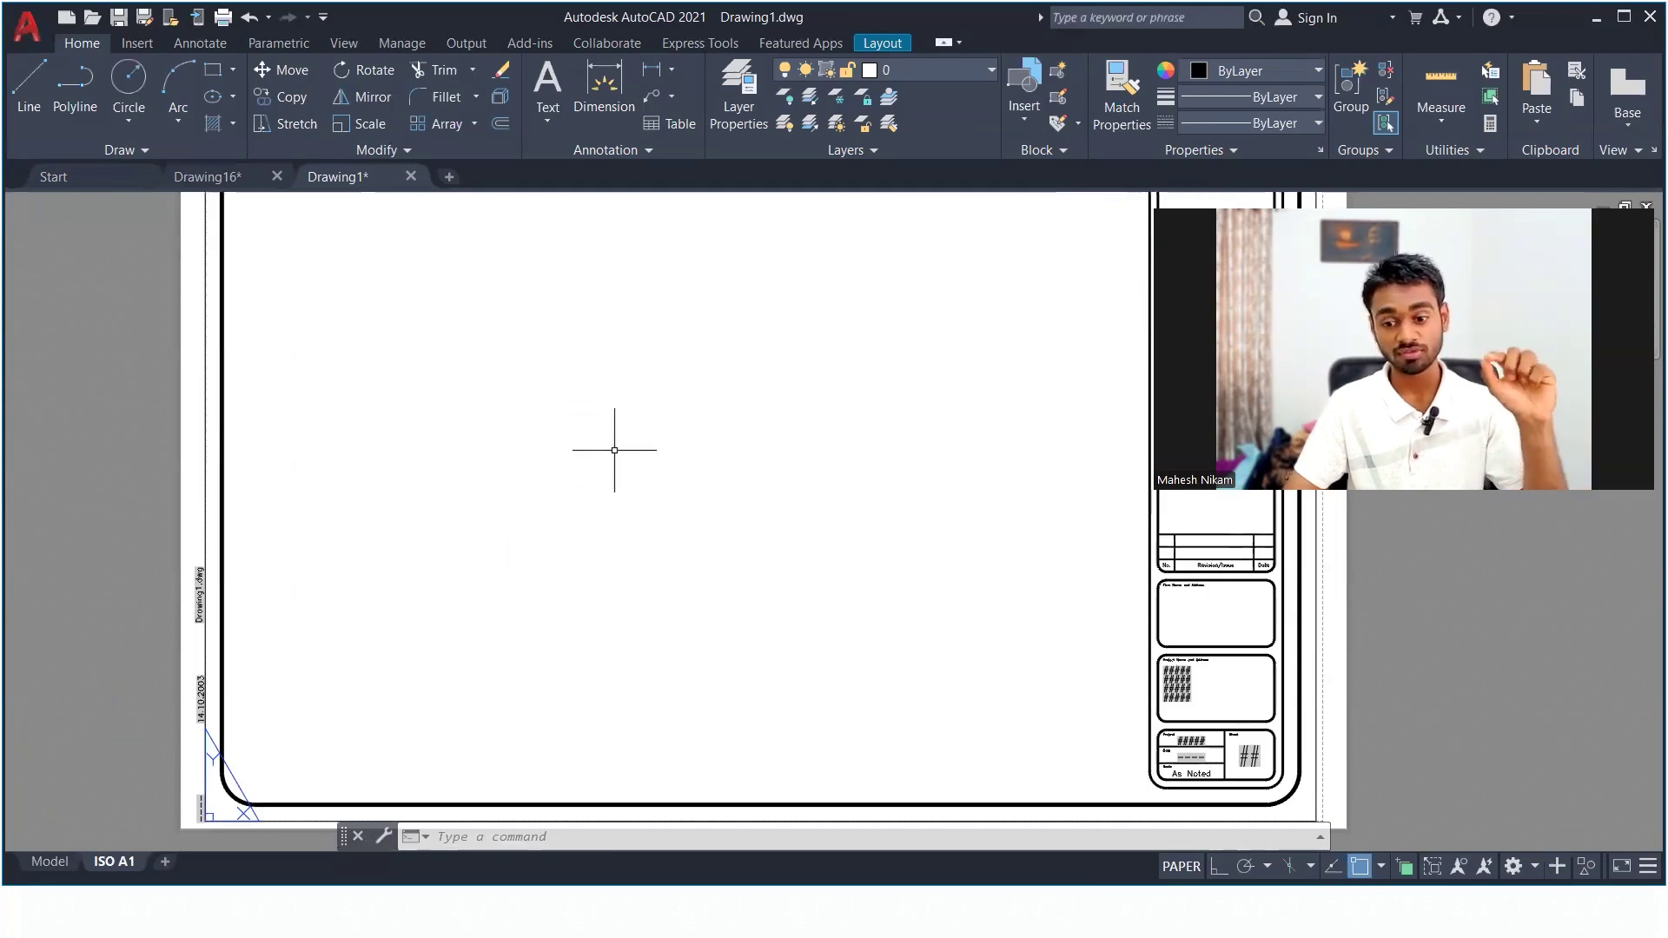
middle_drag(842, 470, 658, 464)
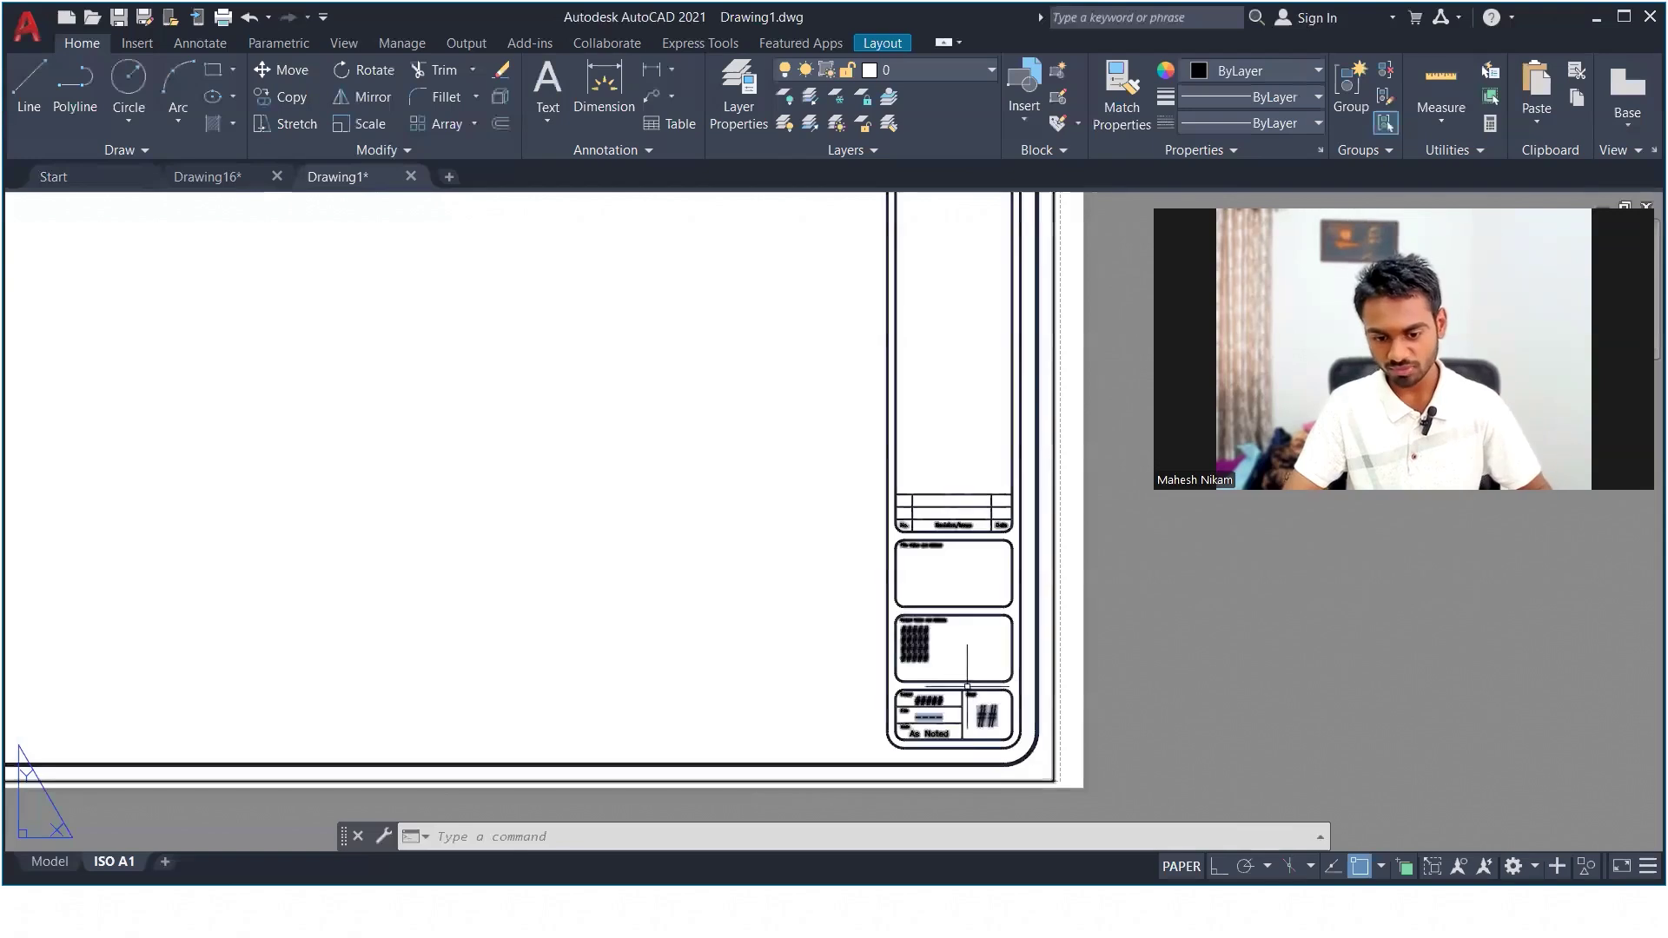
scroll(952, 700, up, 4)
scroll(952, 700, up, 2)
click(804, 526)
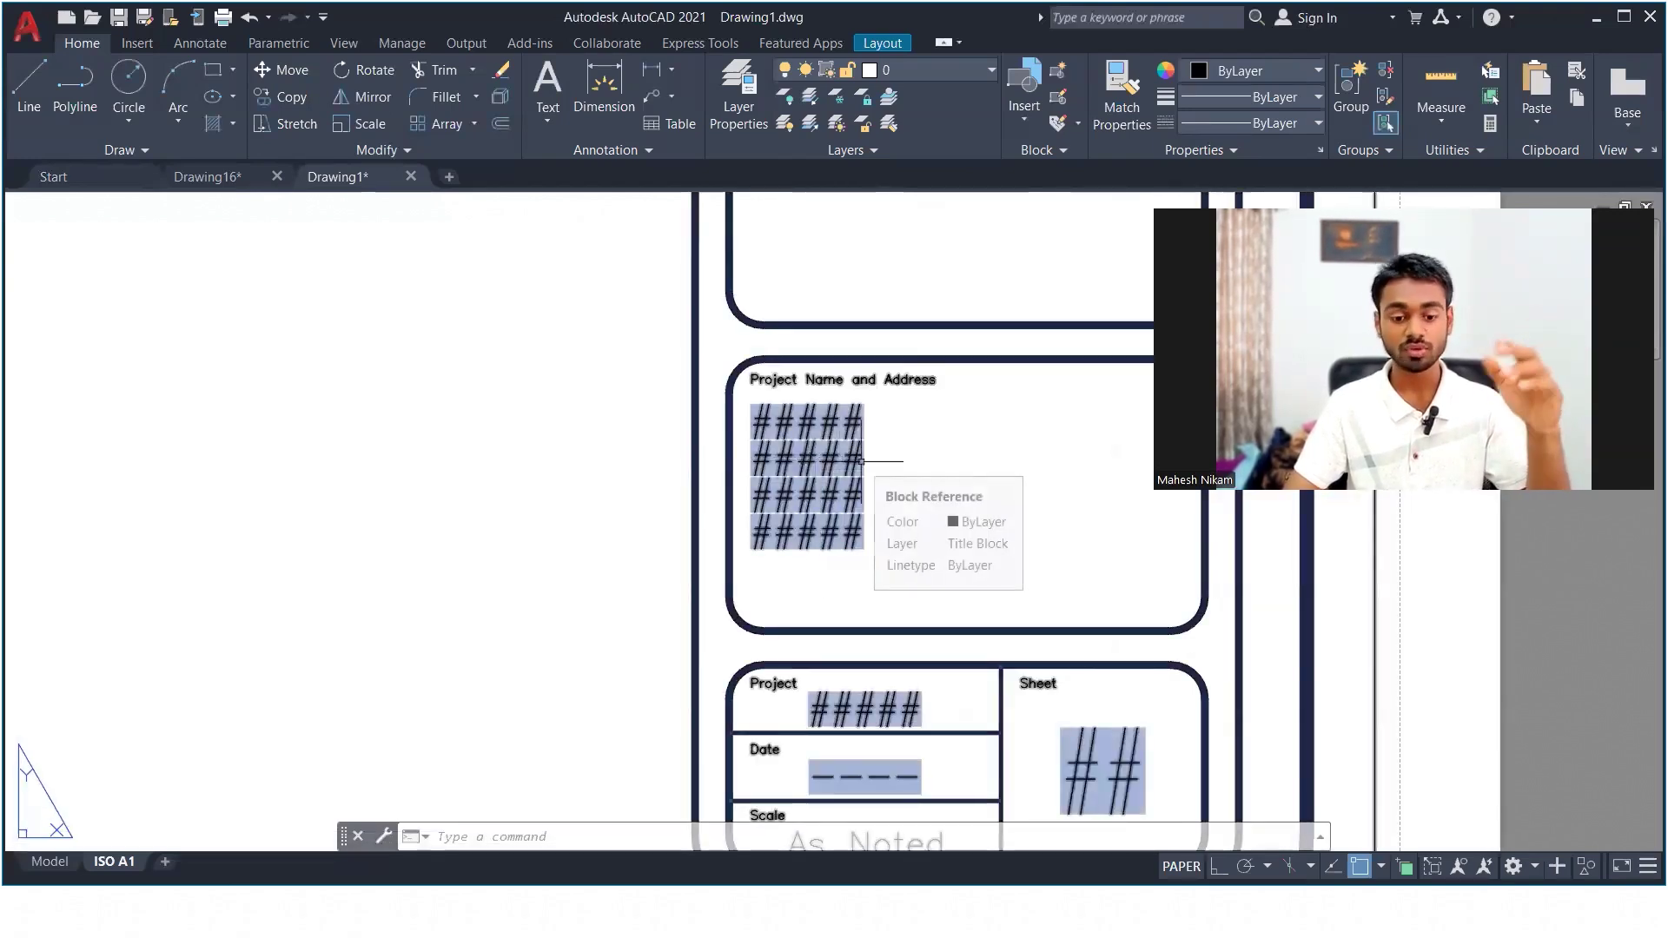
key(Escape)
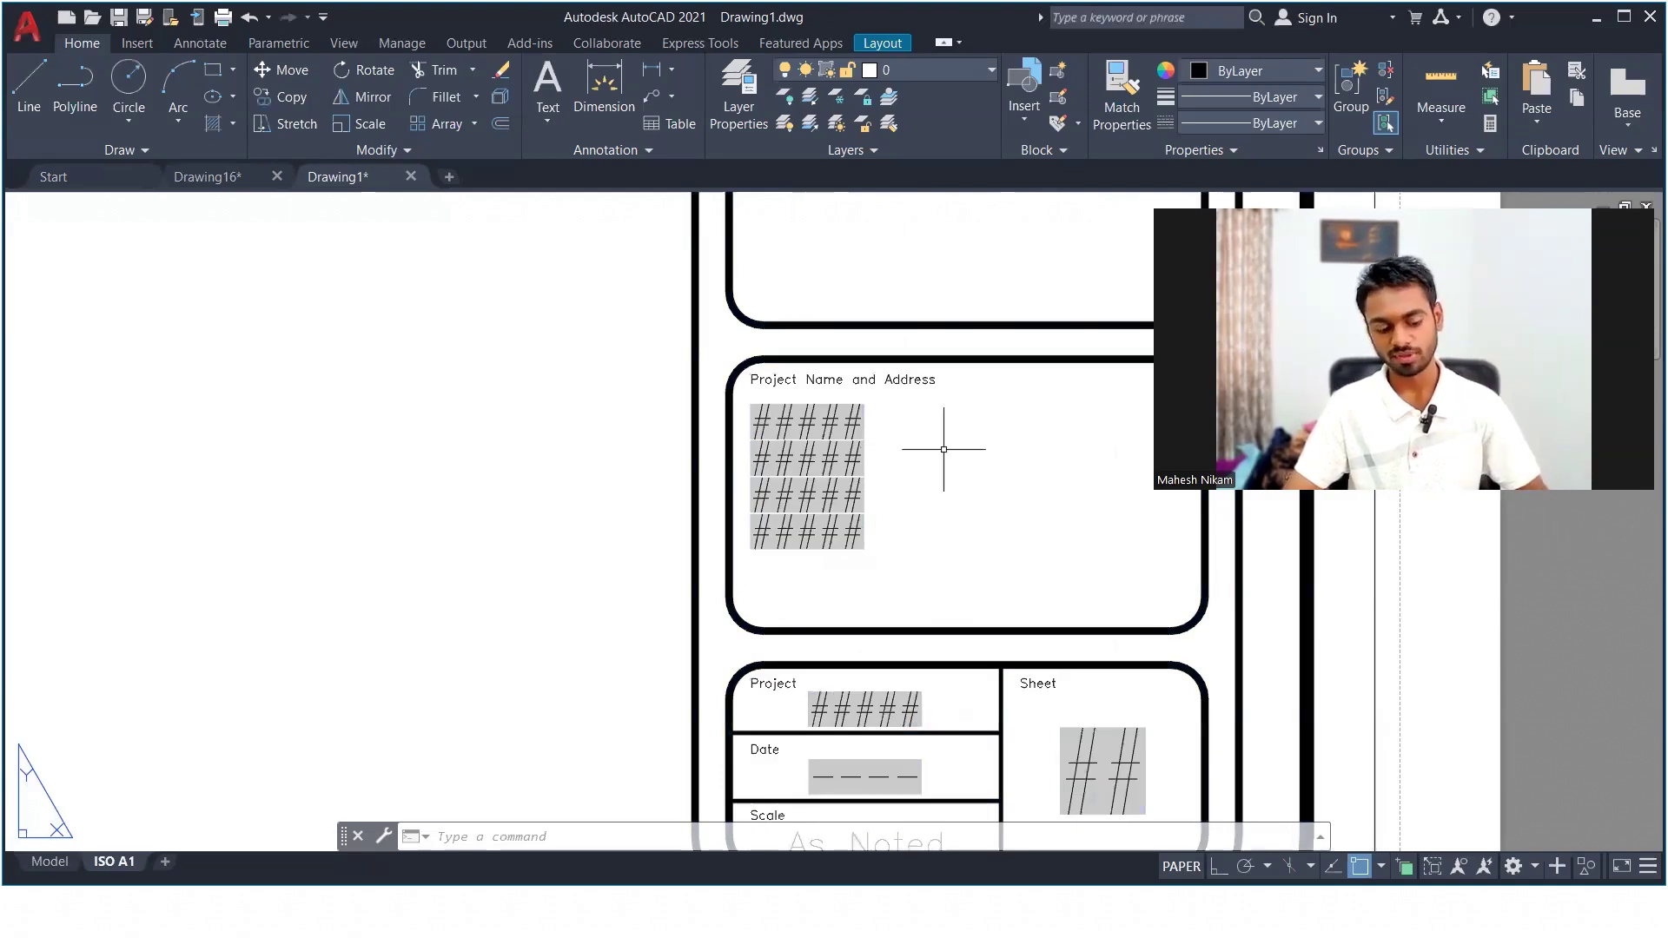
- Inspect the notes column, revision table, firm box and the project, date, scale and sheet fields of the title block
scroll(944, 449, down, 5)
scroll(791, 365, up, 3)
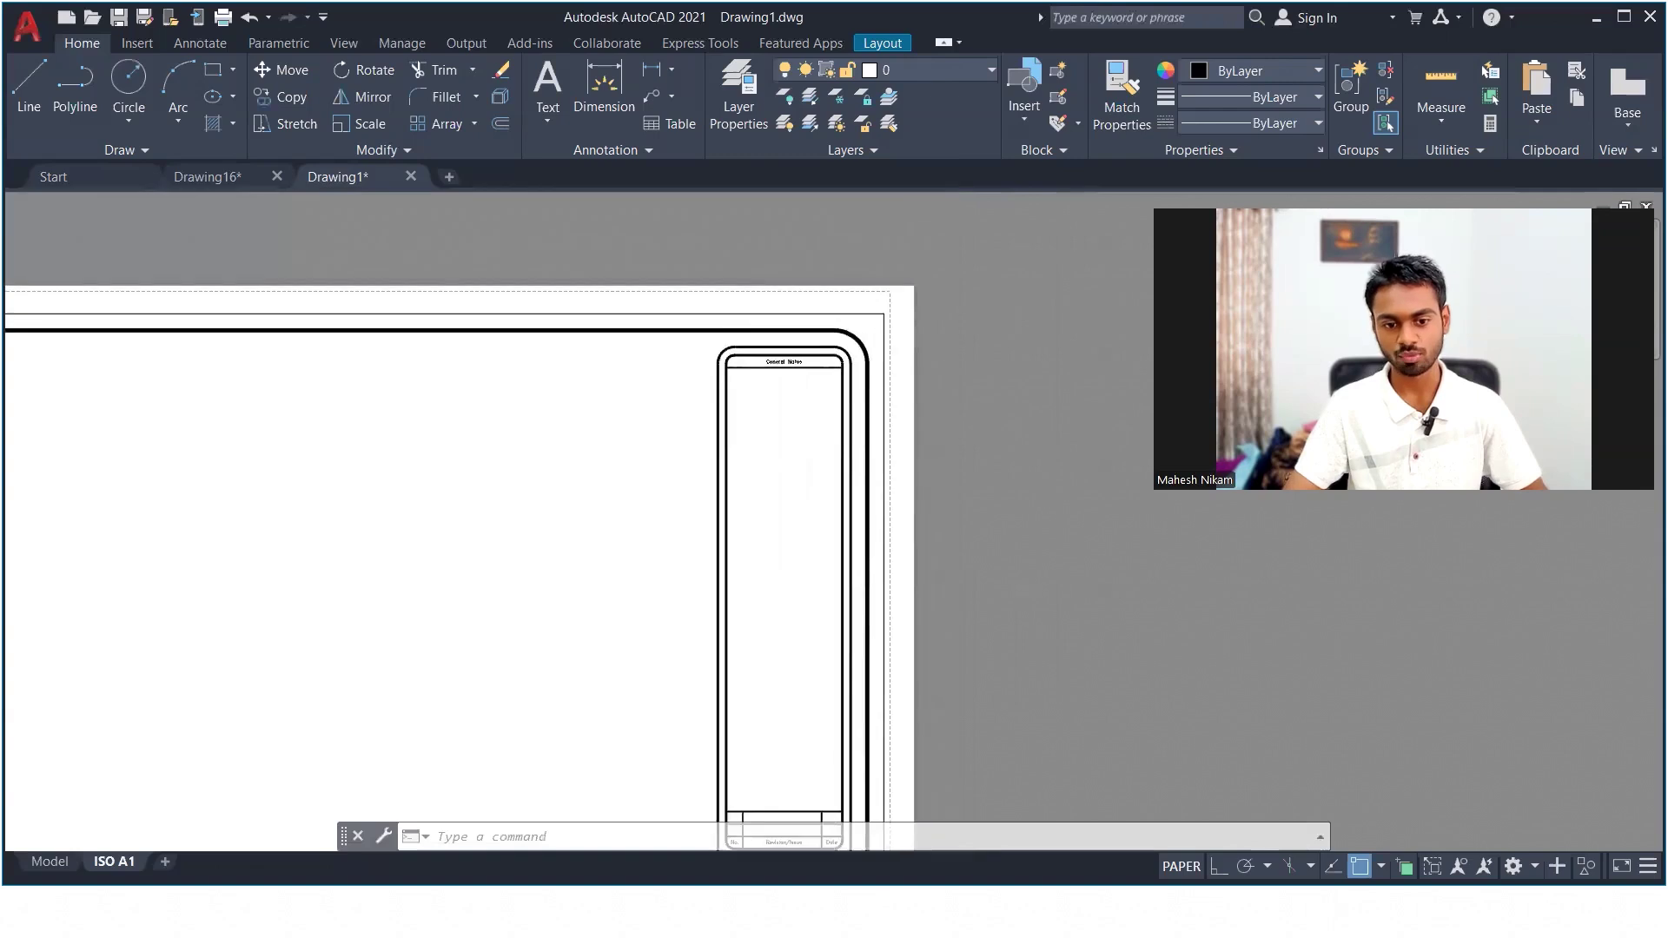
scroll(775, 330, up, 3)
scroll(778, 389, down, 4)
scroll(771, 566, up, 4)
middle_drag(793, 711, 819, 481)
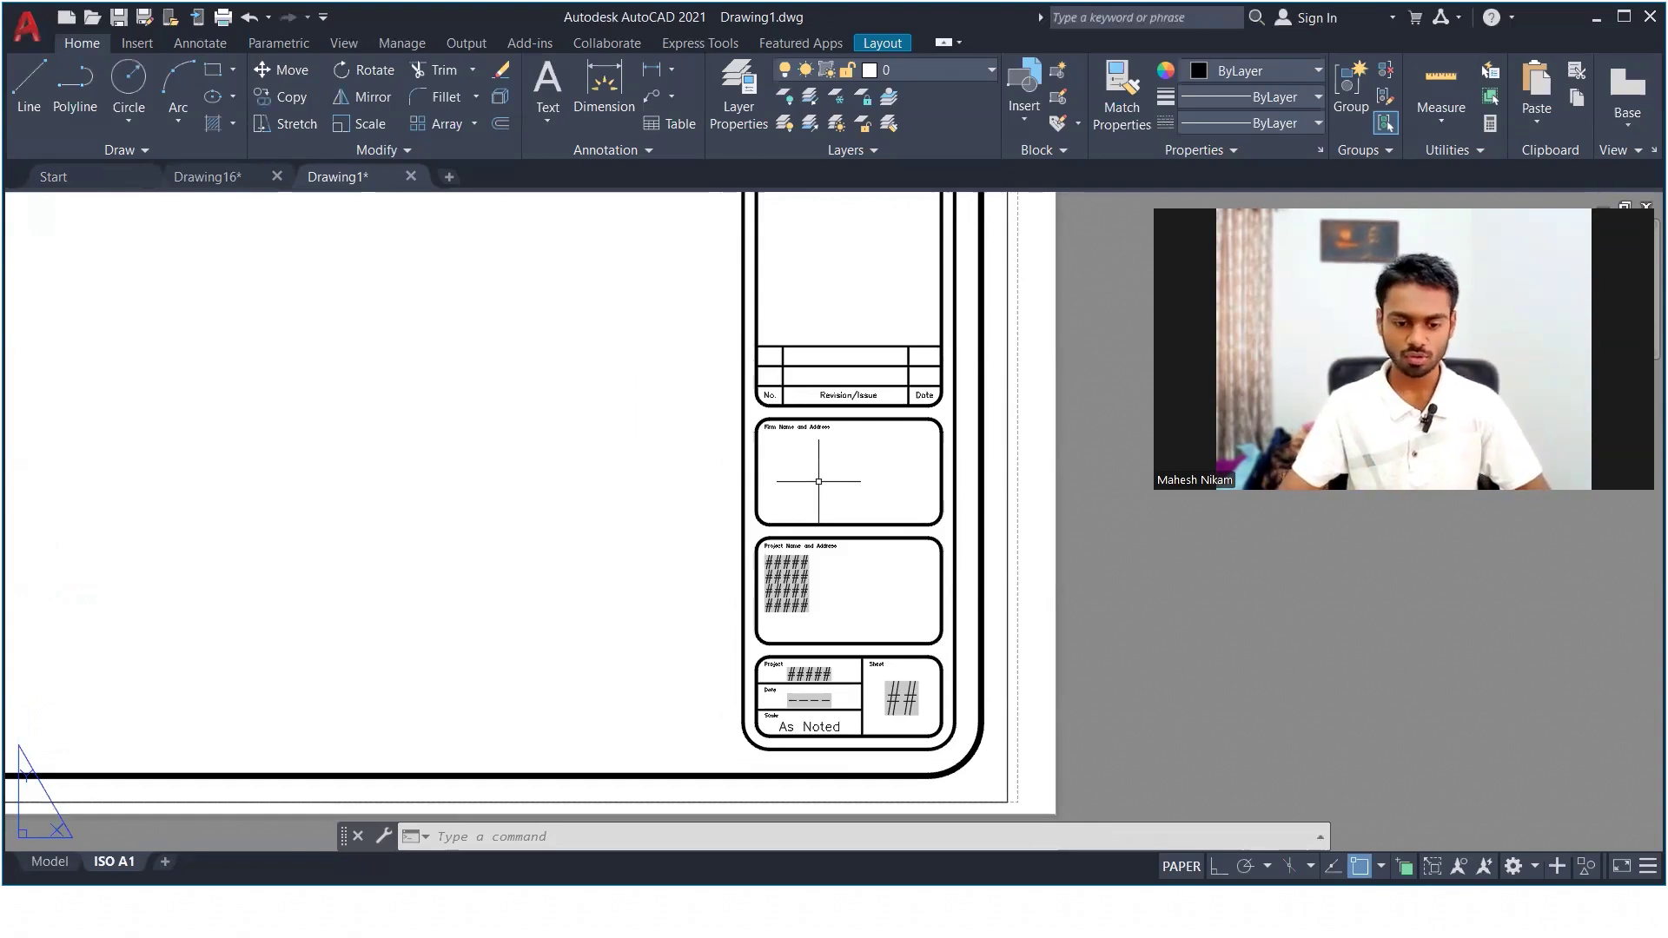
scroll(798, 692, up, 4)
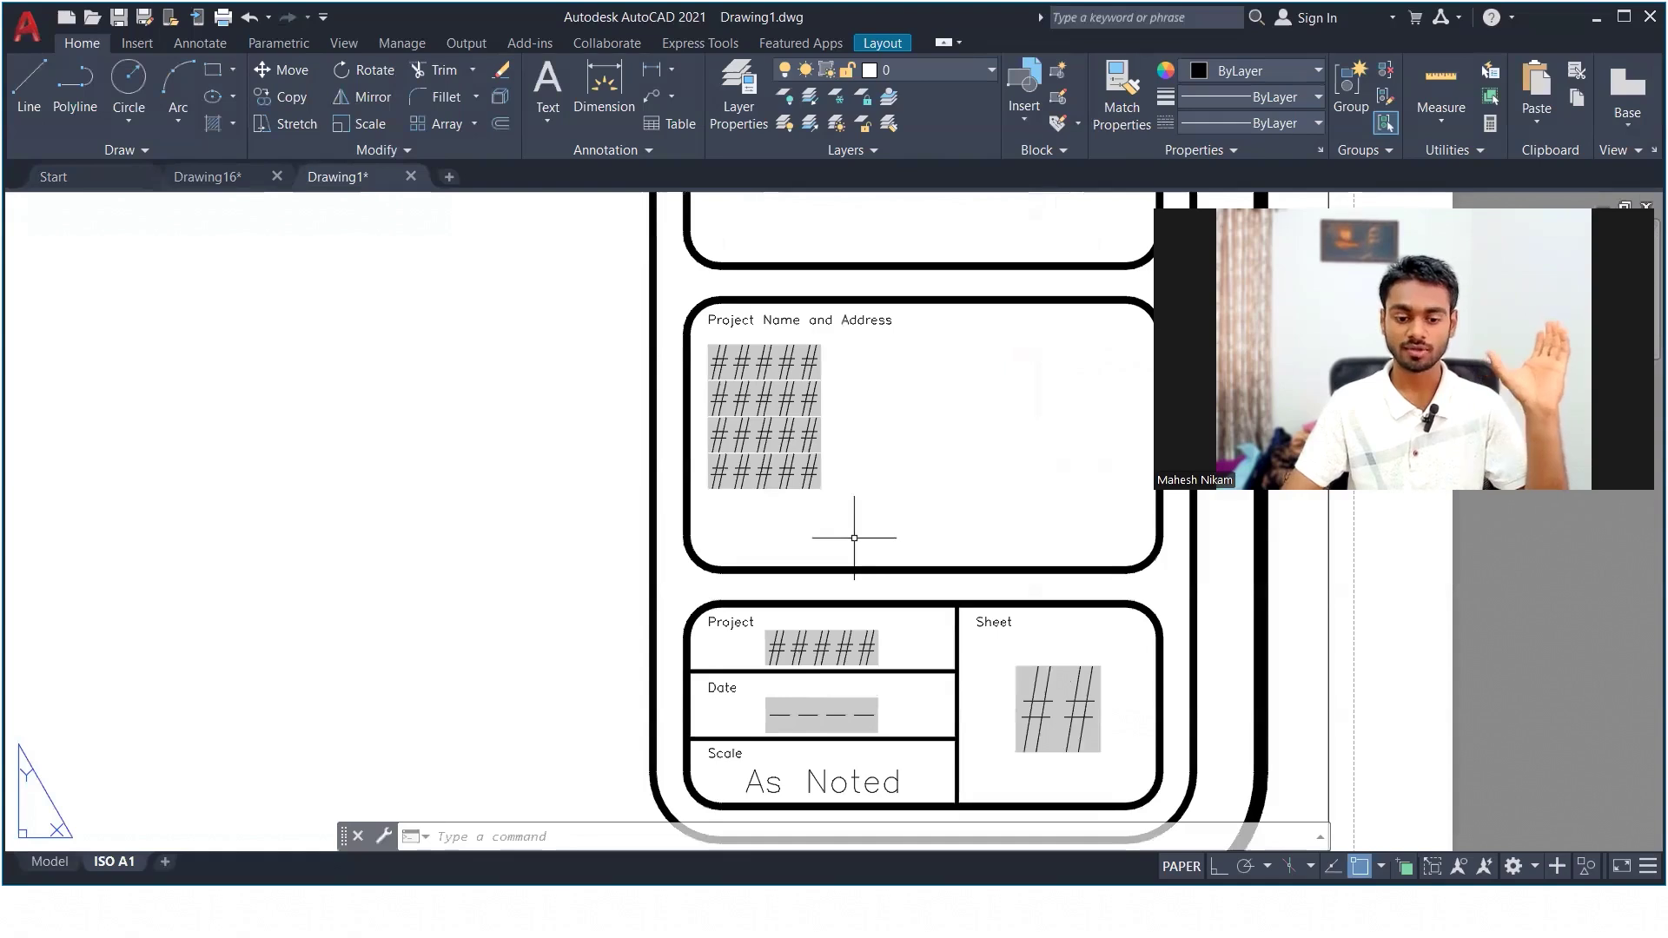
middle_drag(882, 421, 745, 745)
scroll(744, 744, down, 5)
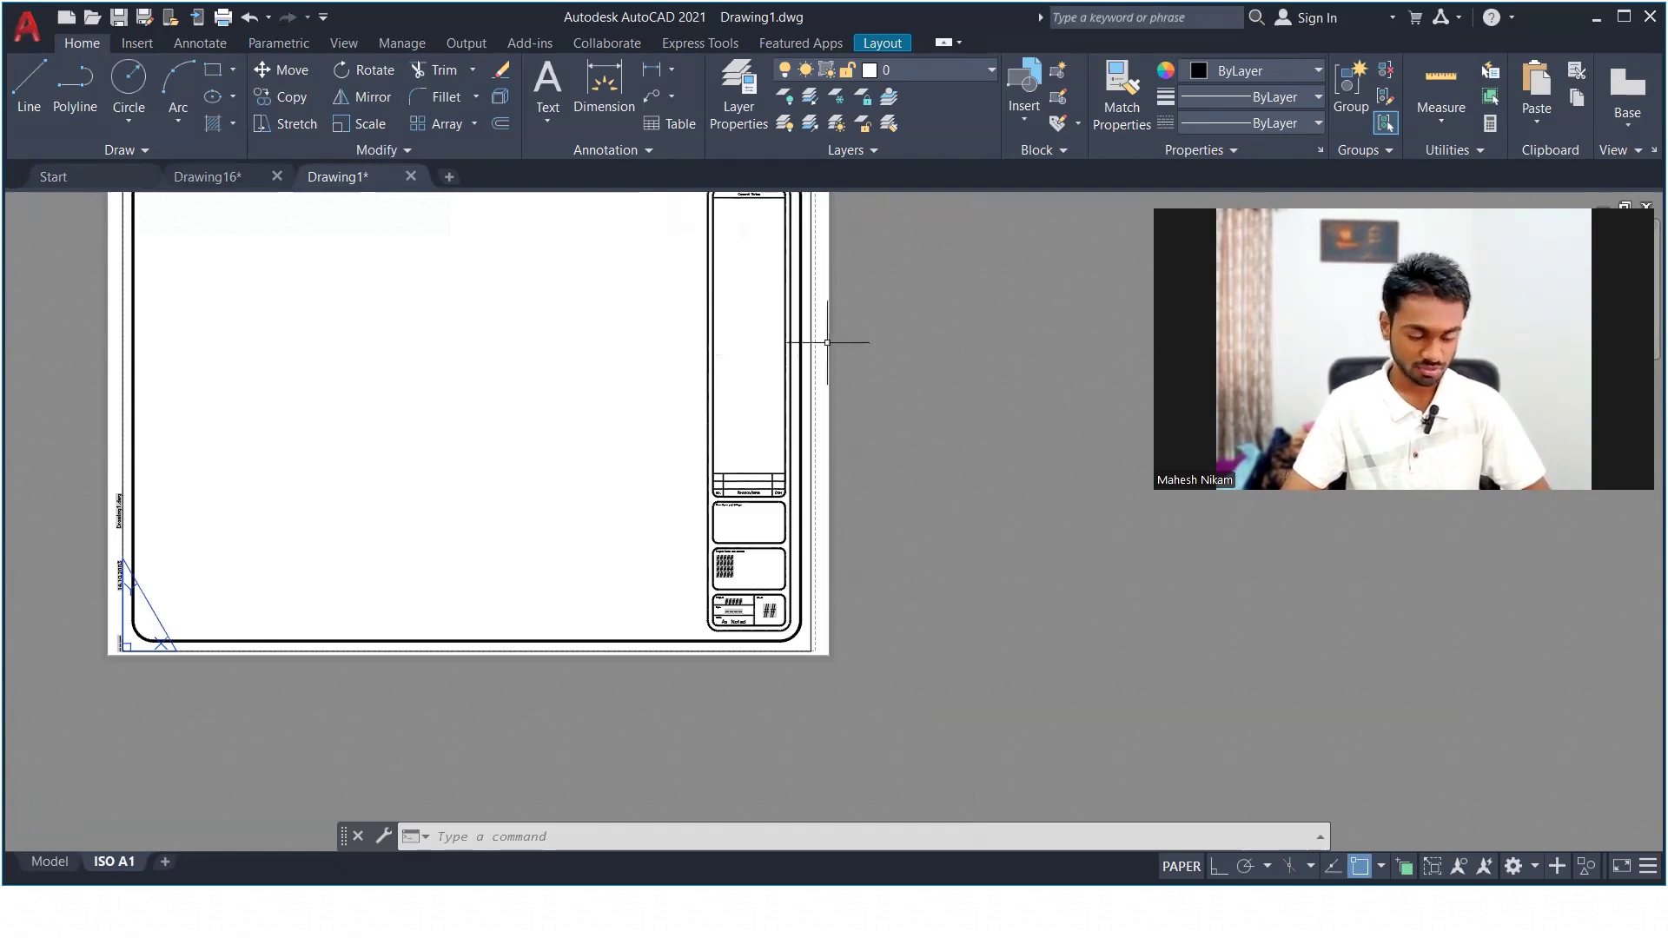
- Switch to the PowerPoint slide show and tick the Sheets topic
key(alt+Tab)
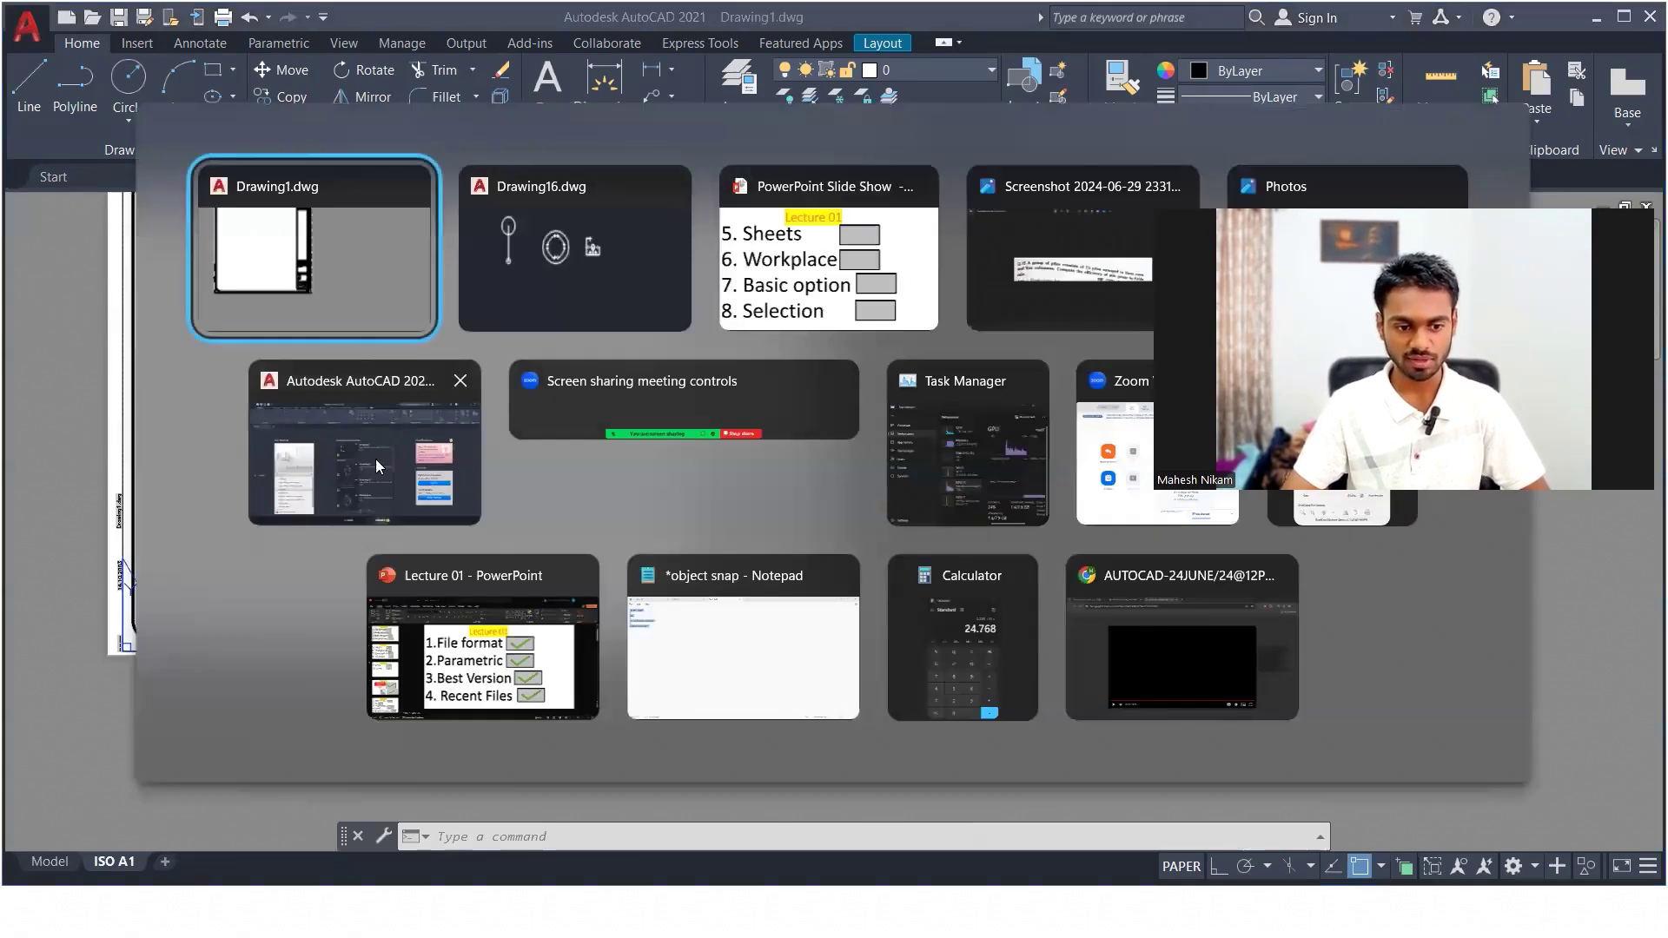
click(483, 648)
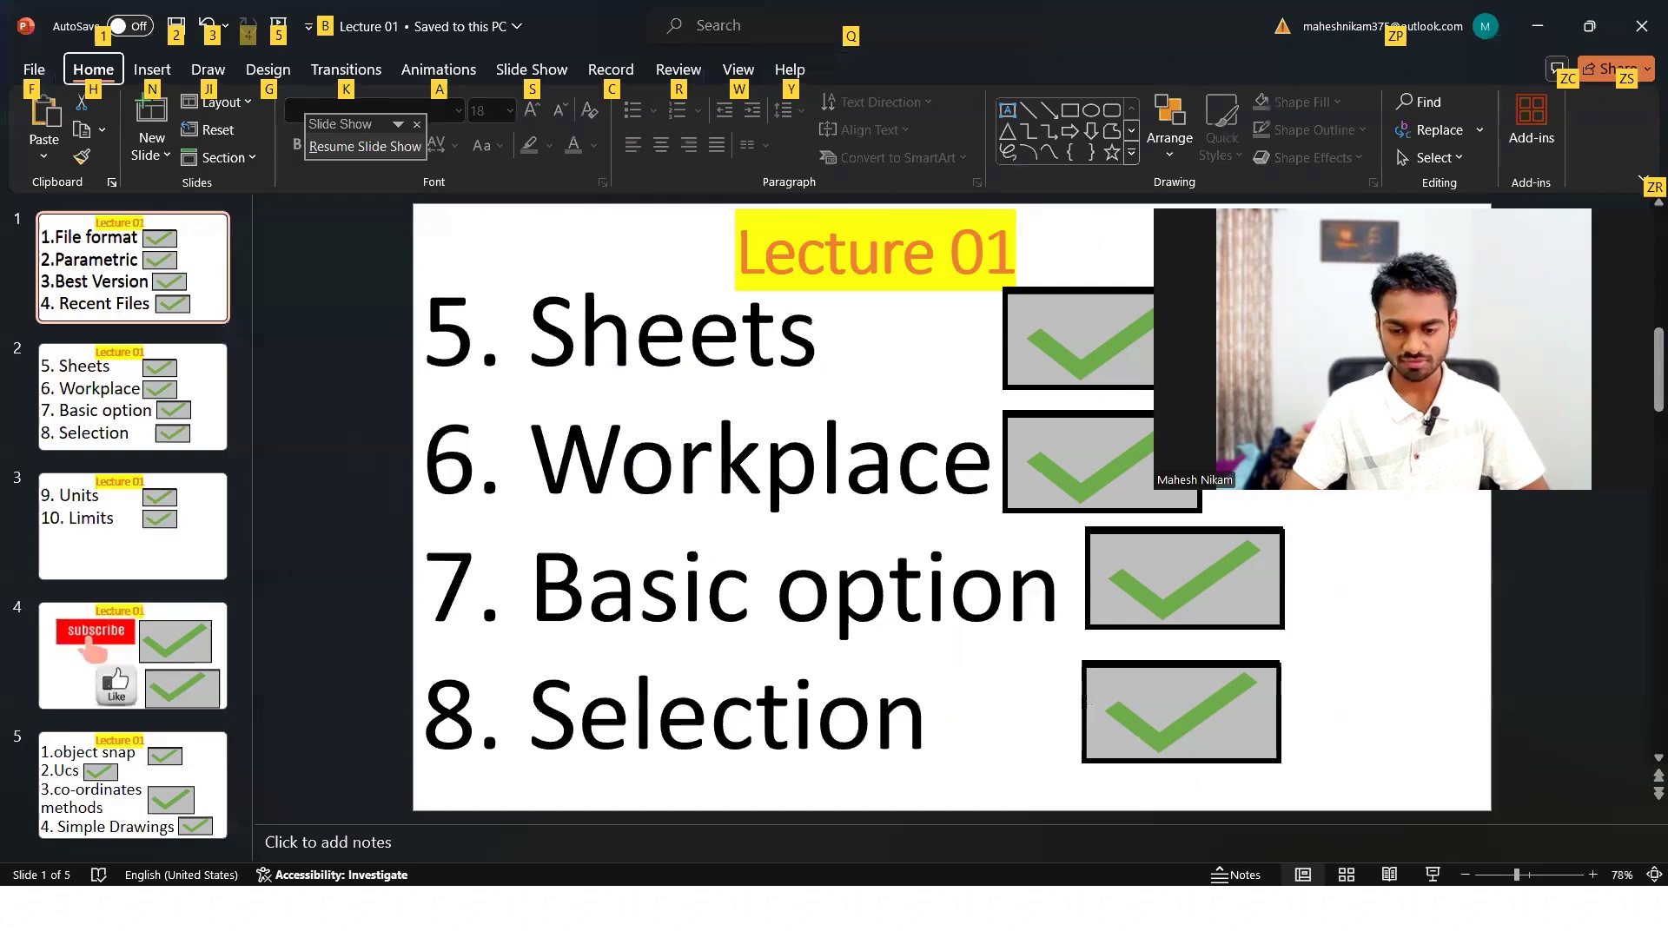
key(alt+Tab)
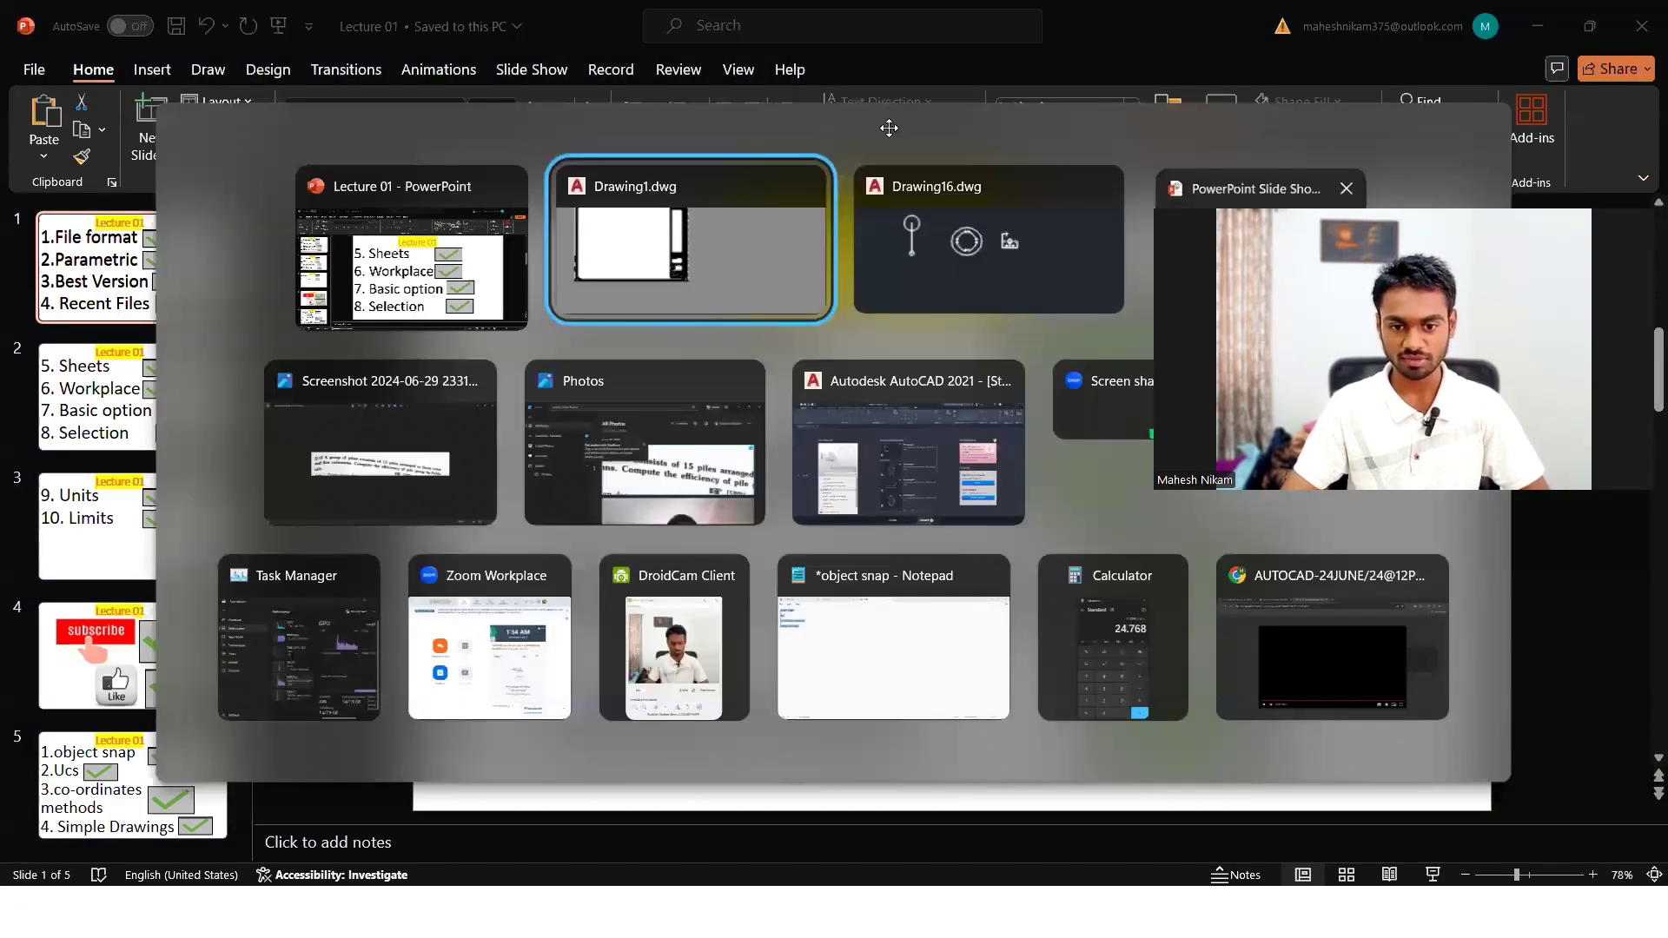
click(940, 195)
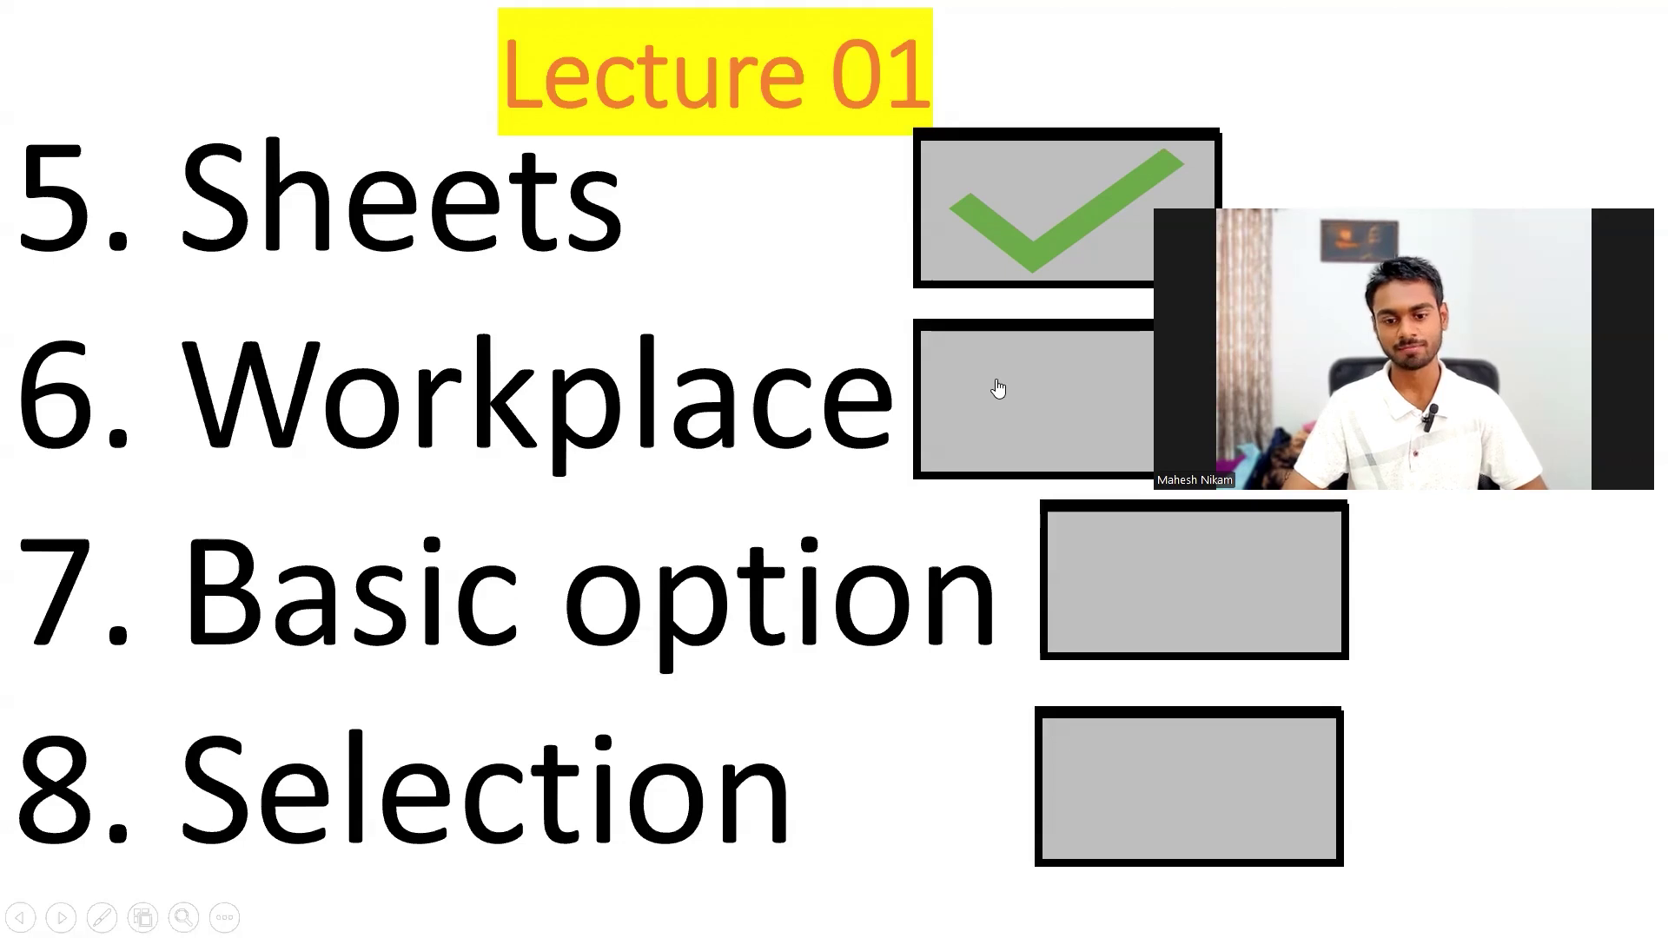
- Switch to AutoCAD and start another ISO A1 sheet drawing from the Start page
key(alt+Tab)
key(alt+Tab)
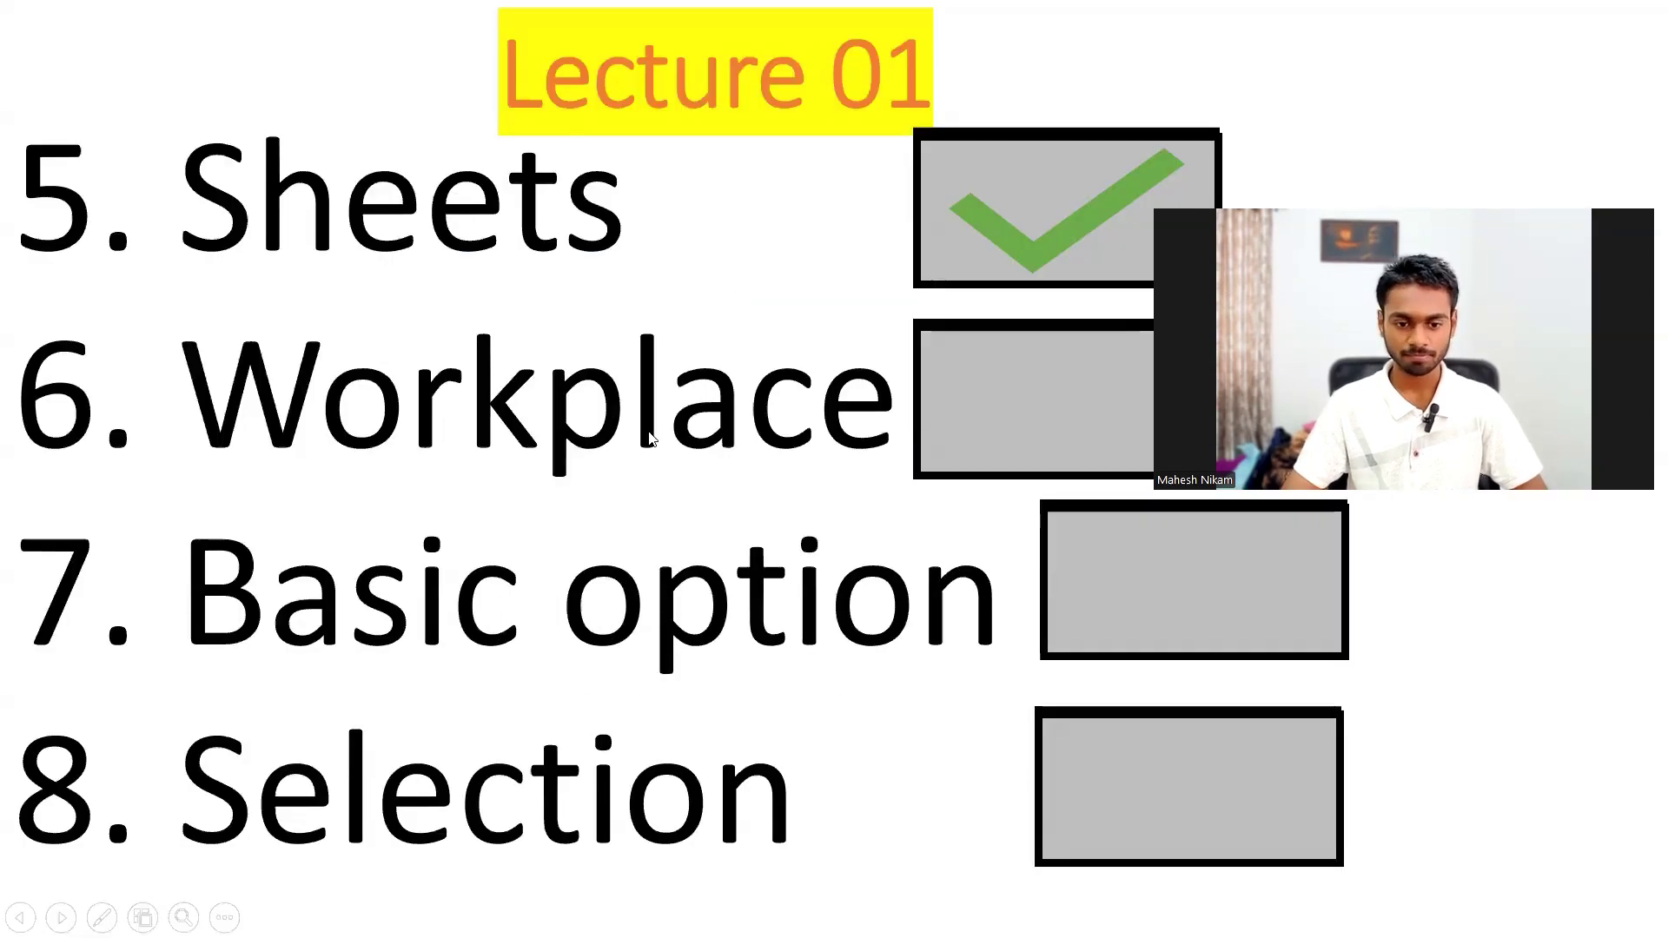
key(alt+Tab)
key(Tab)
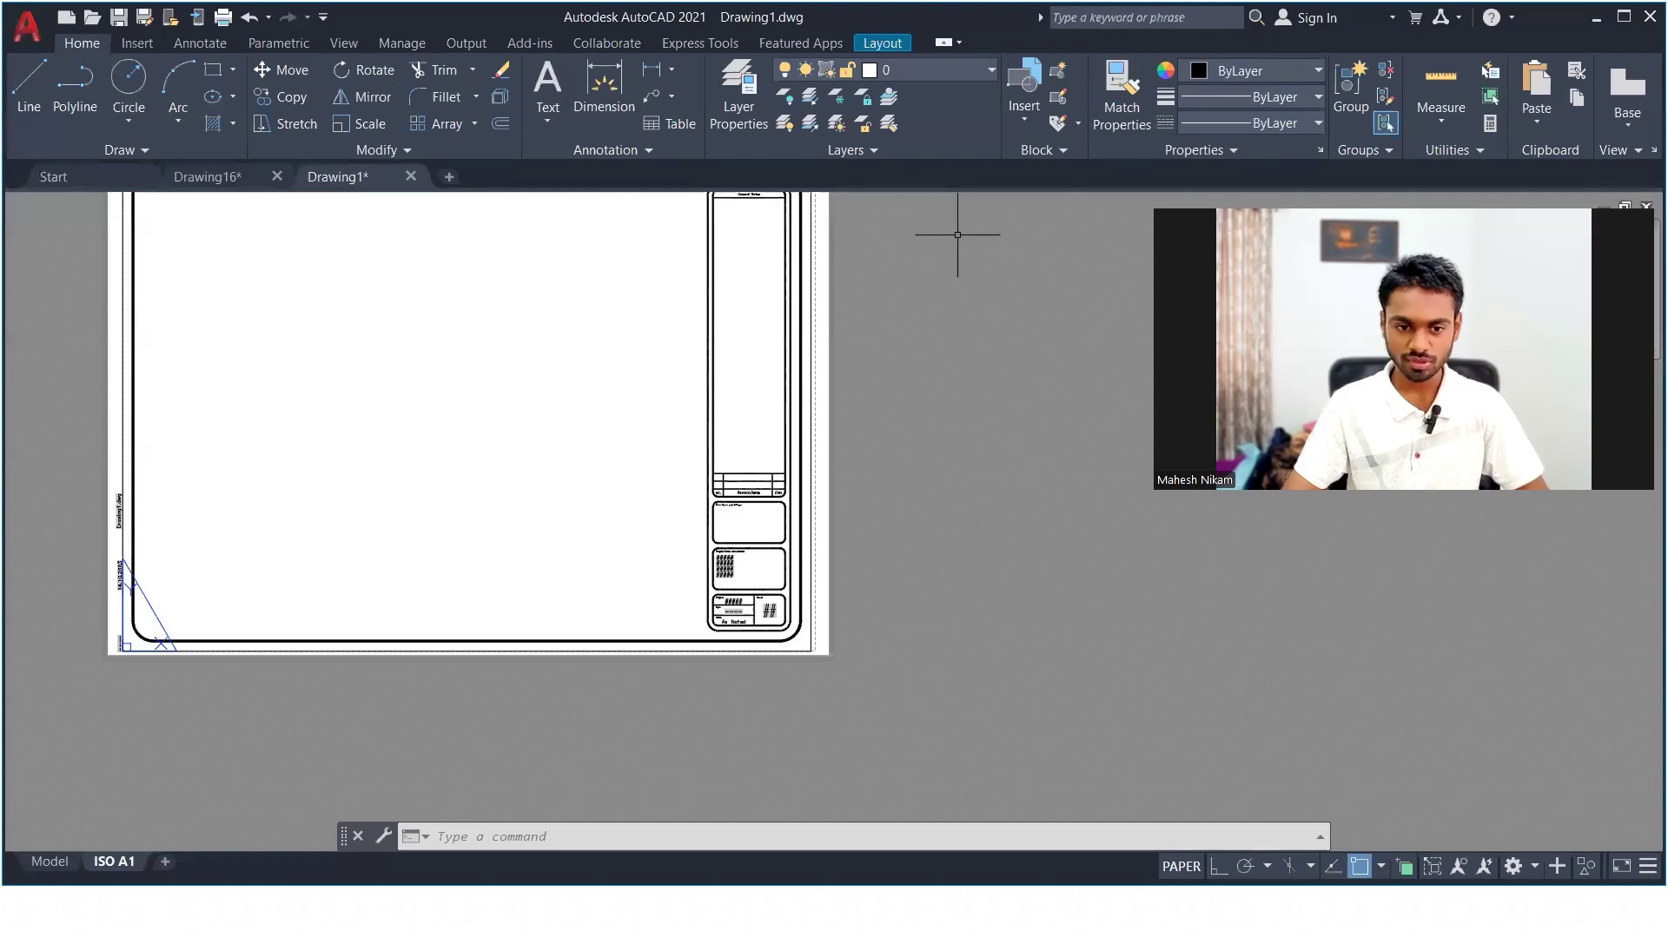
click(93, 179)
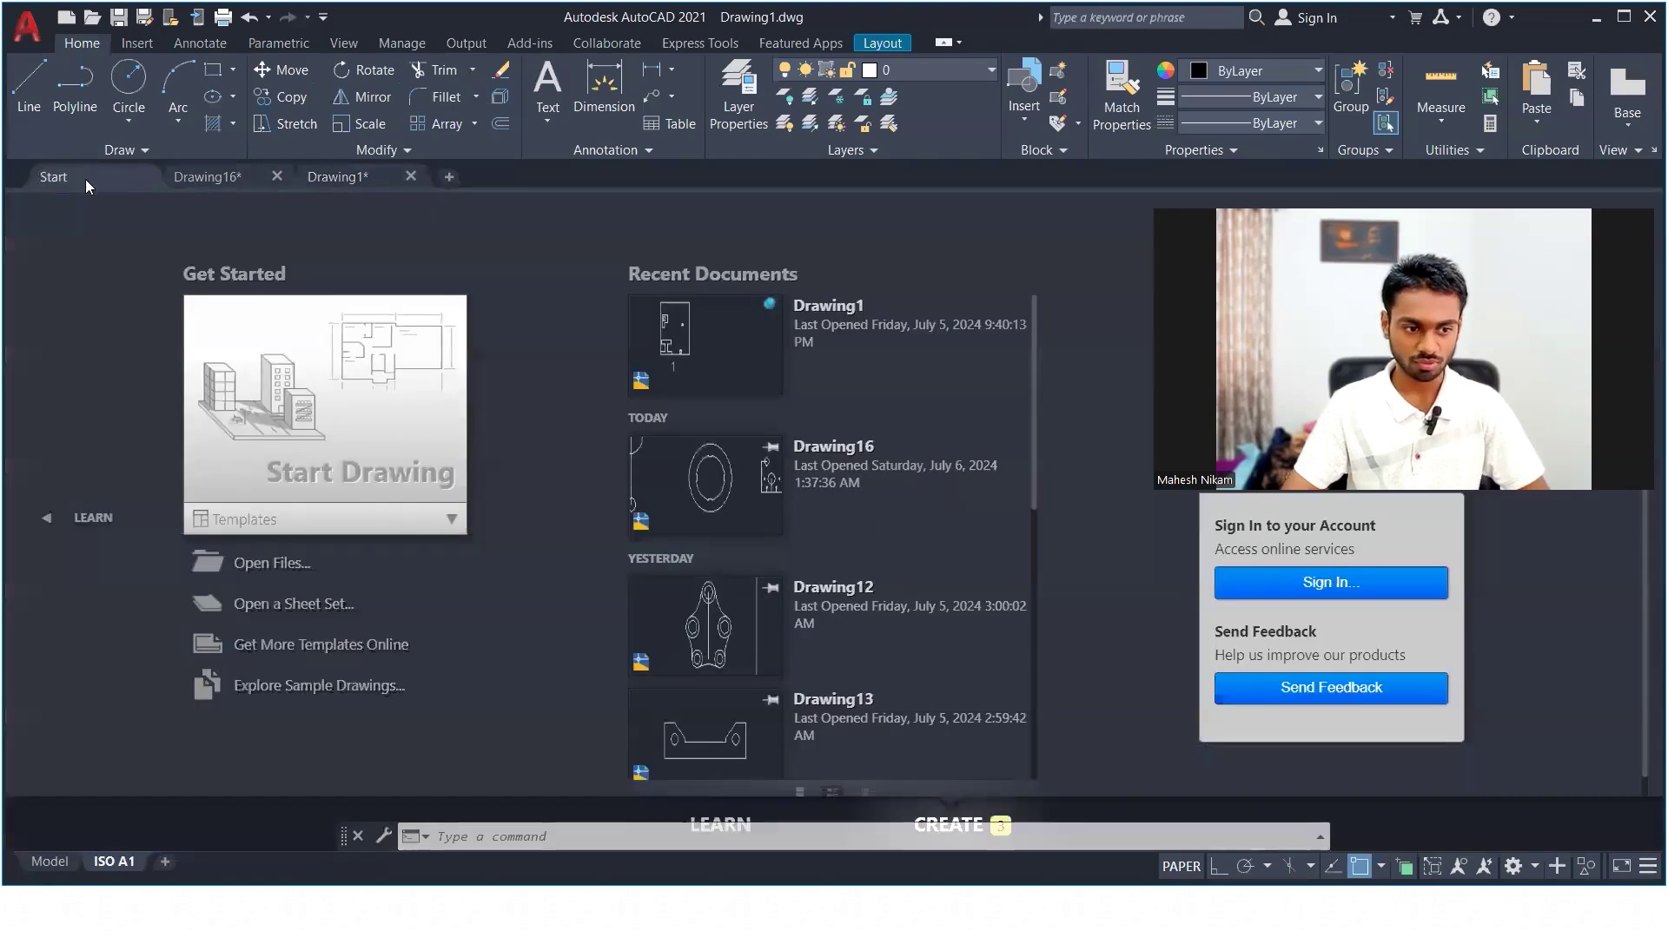
click(335, 389)
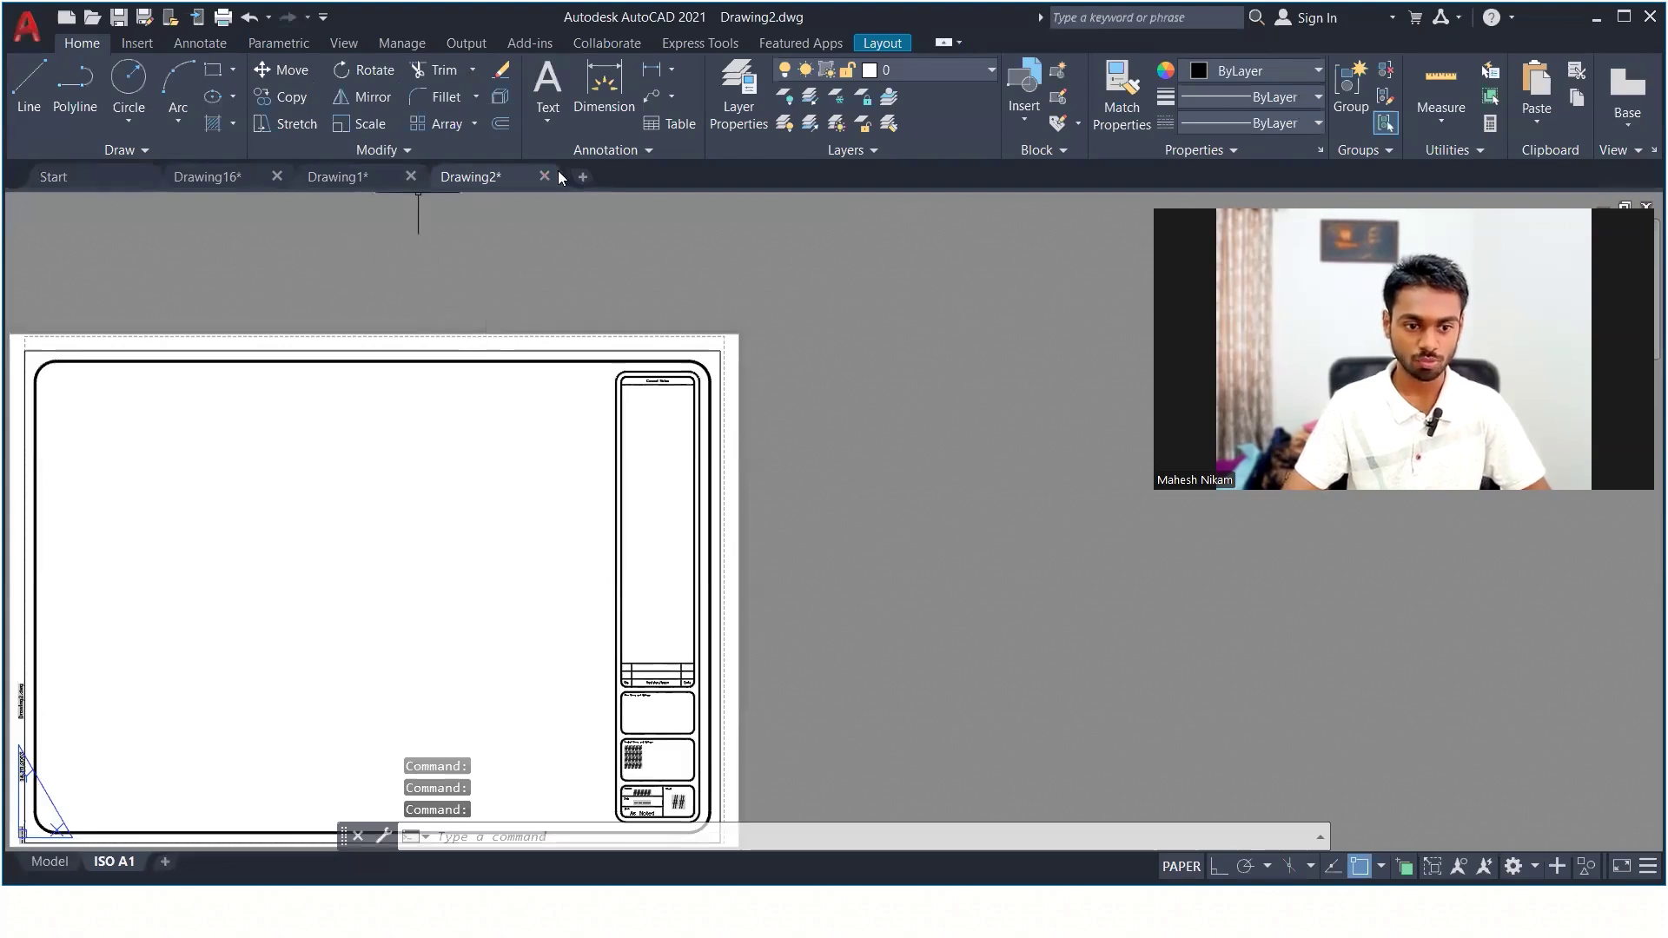
- Close Drawing1, Drawing2 and Drawing16 without saving, and start a new drawing from the Start page
click(410, 176)
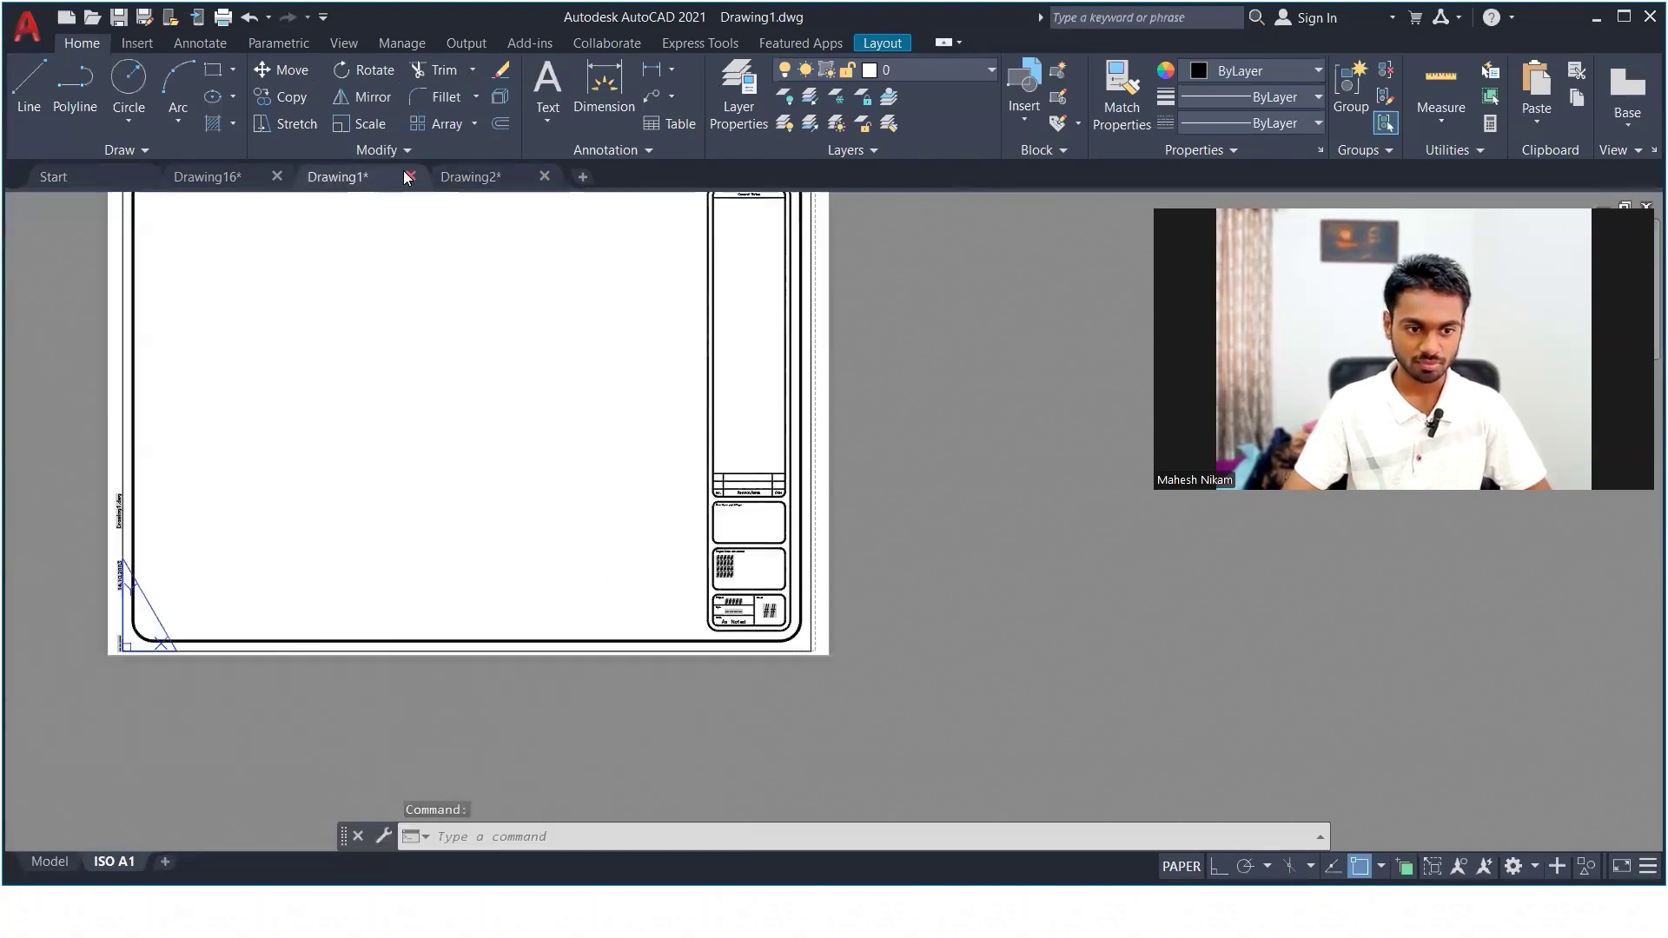
click(838, 504)
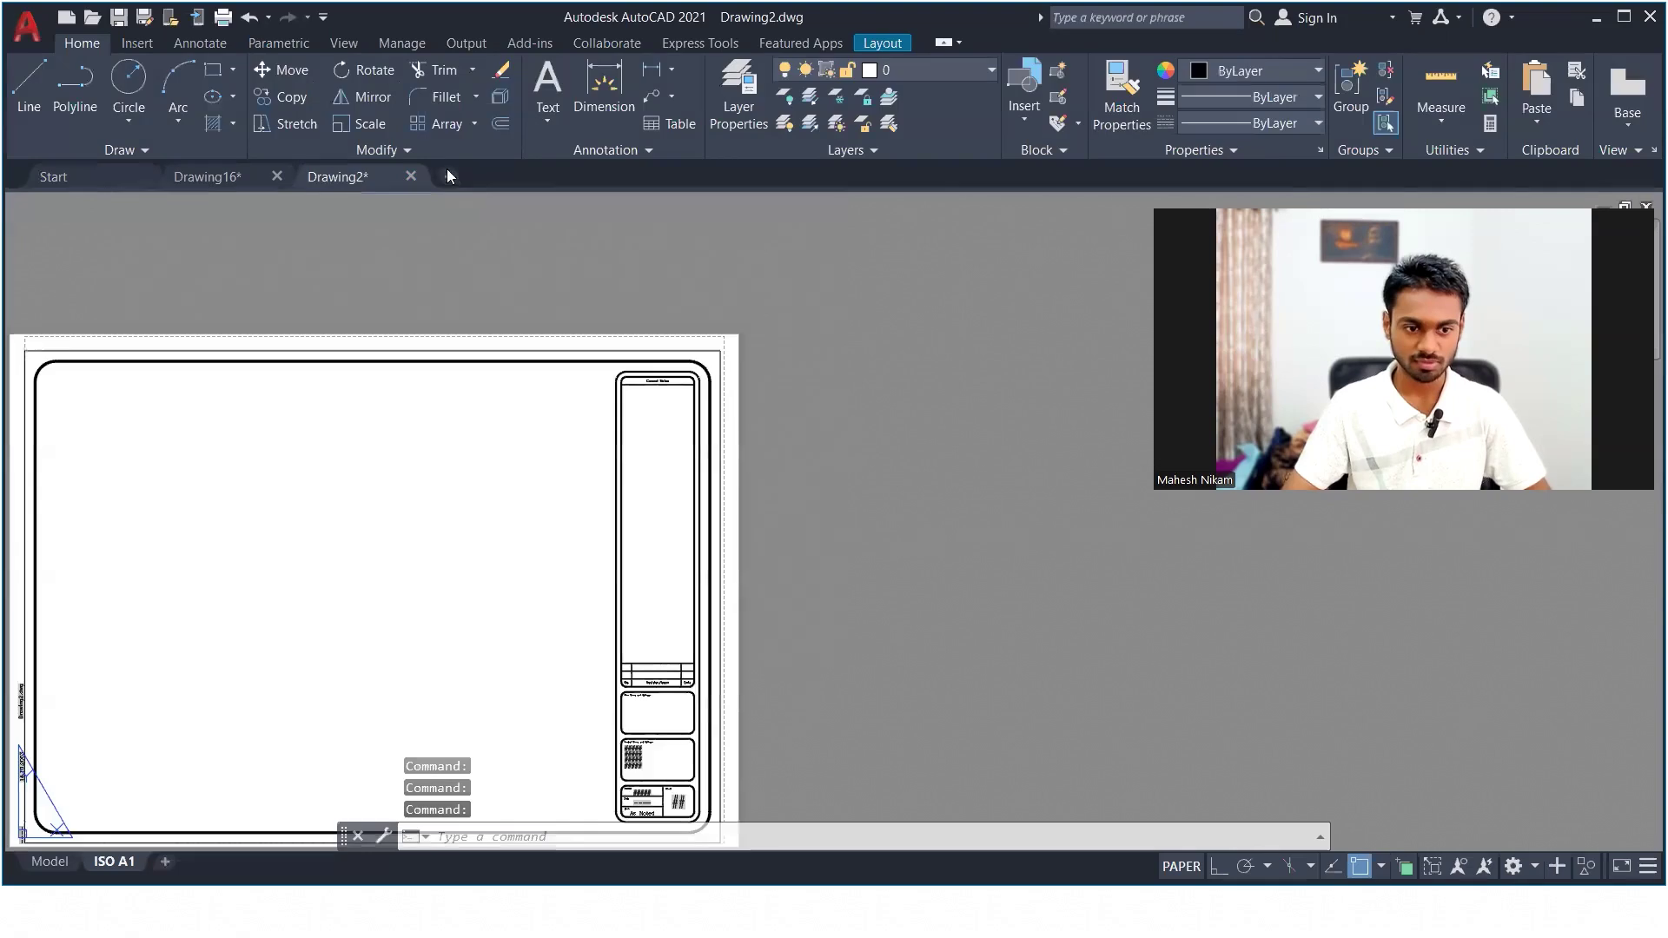
click(413, 175)
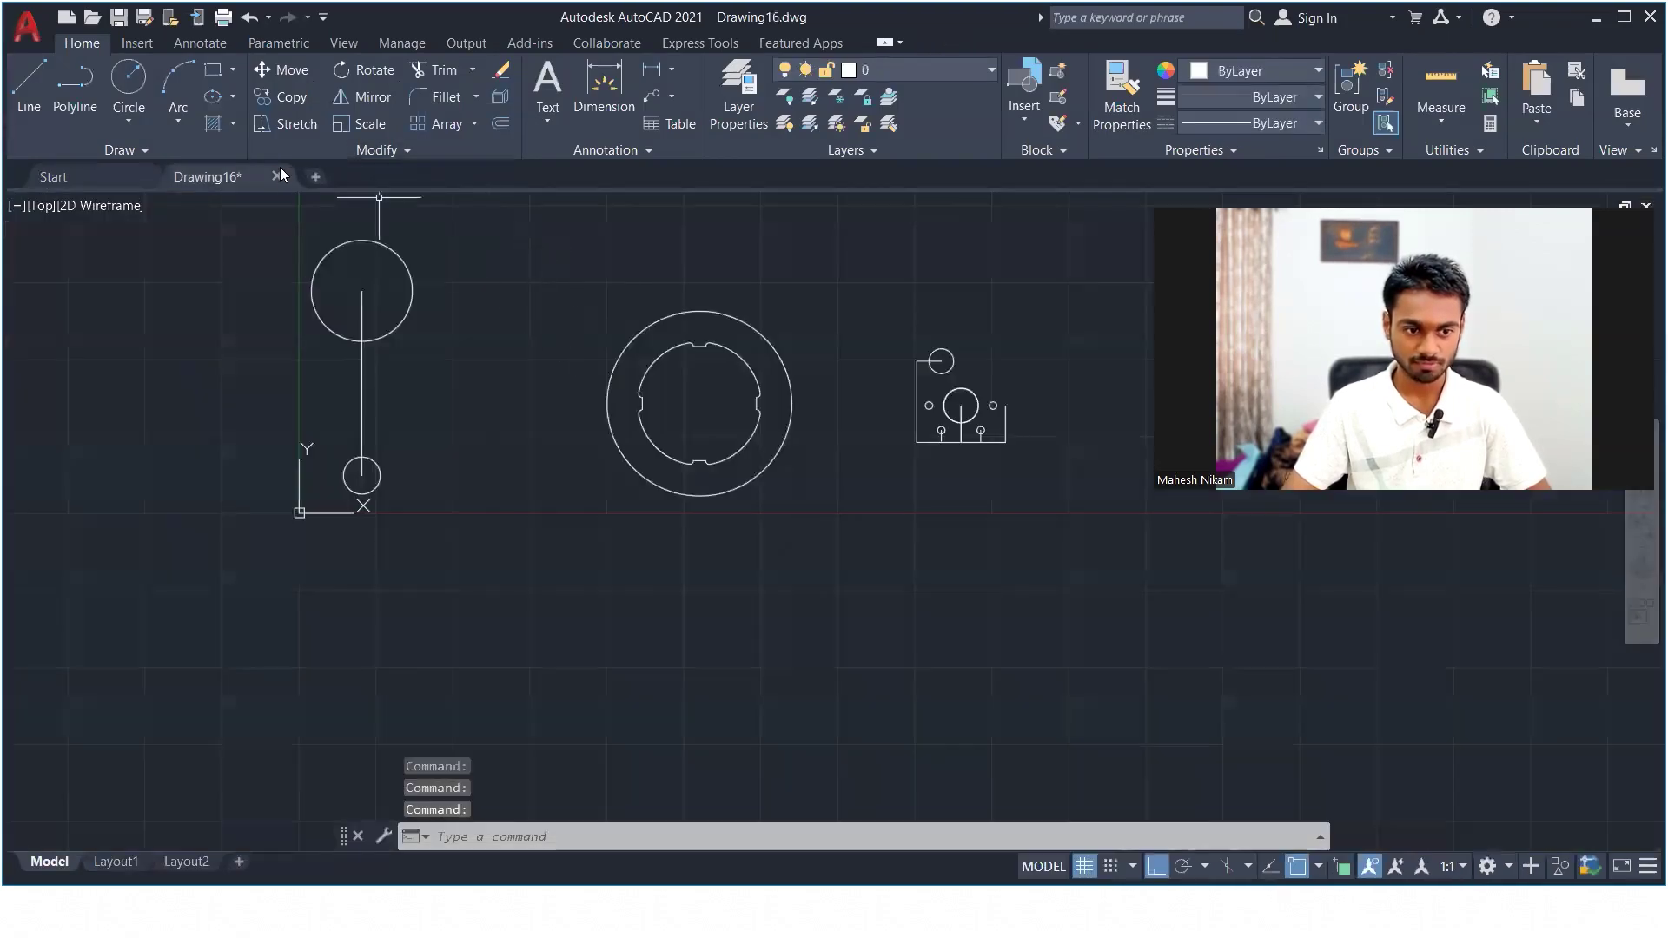
click(275, 176)
click(902, 502)
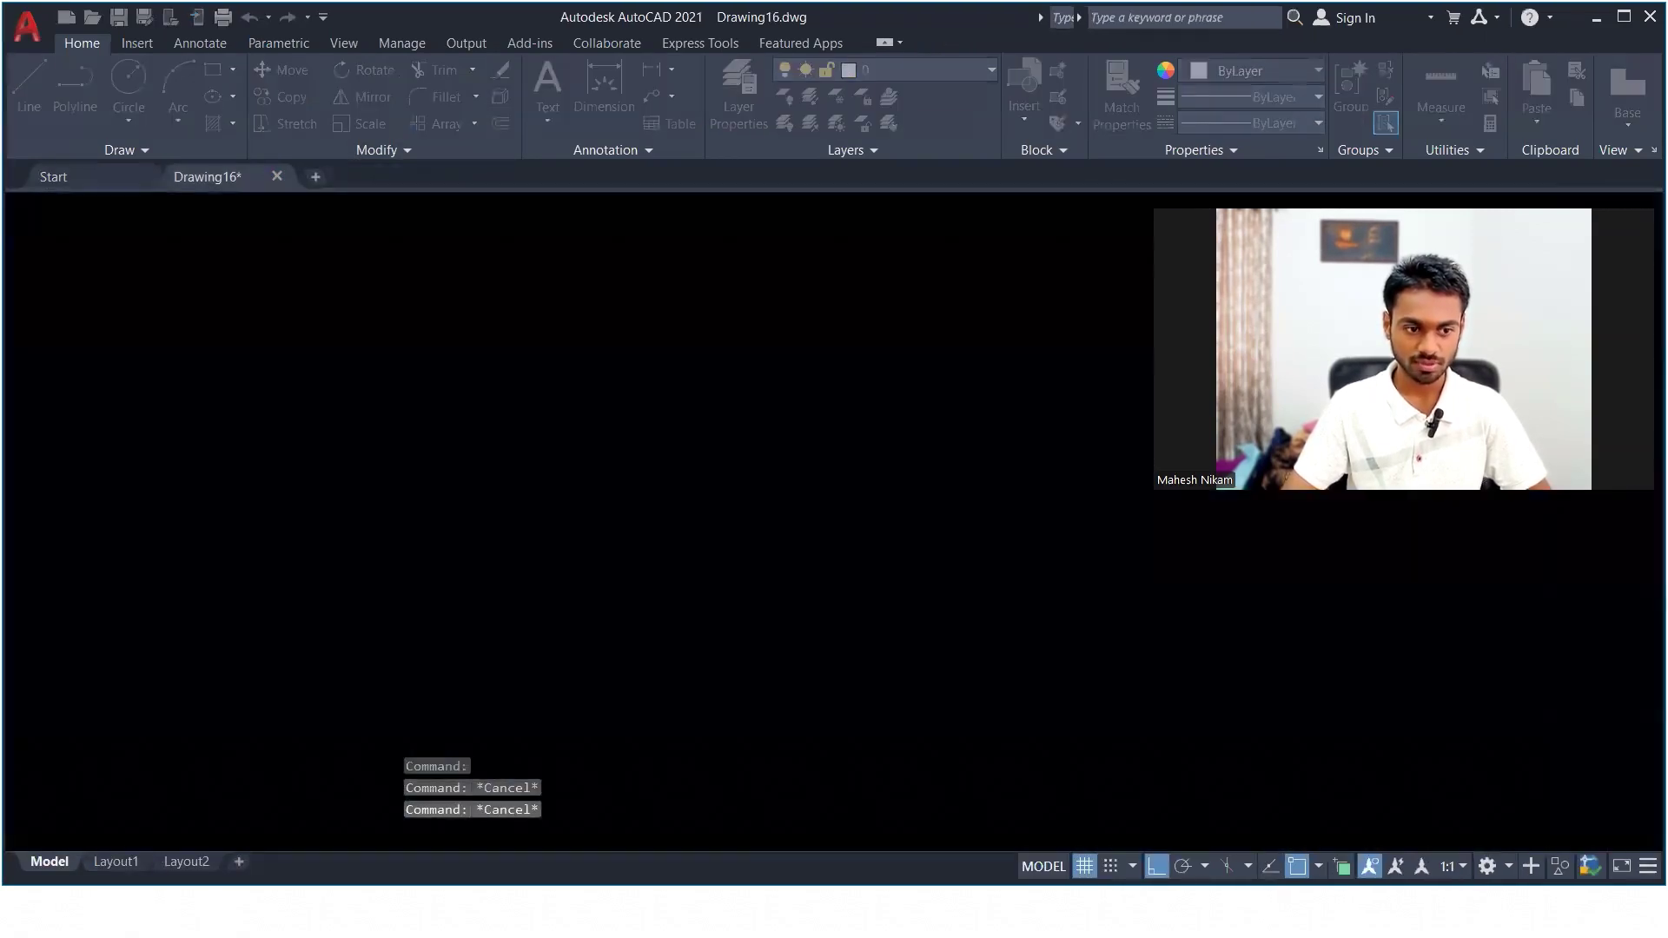
click(258, 320)
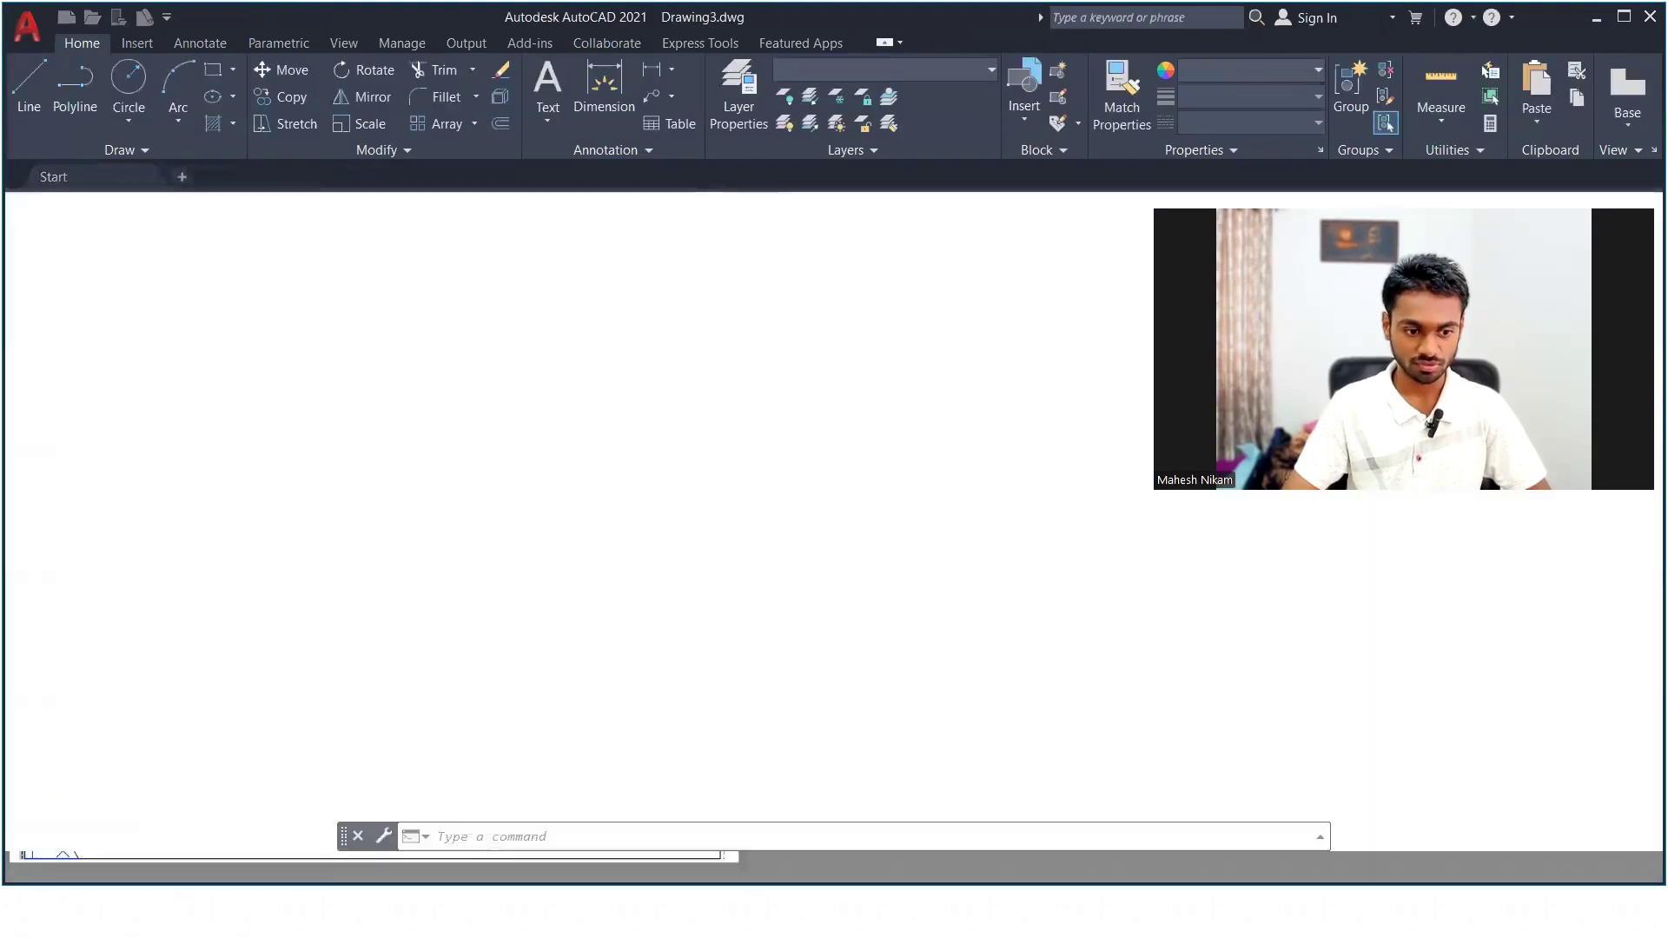
- Close Drawing3 and start a new drawing from the acad.dwt template on the Start page
click(277, 177)
click(322, 523)
scroll(321, 566, up, 3)
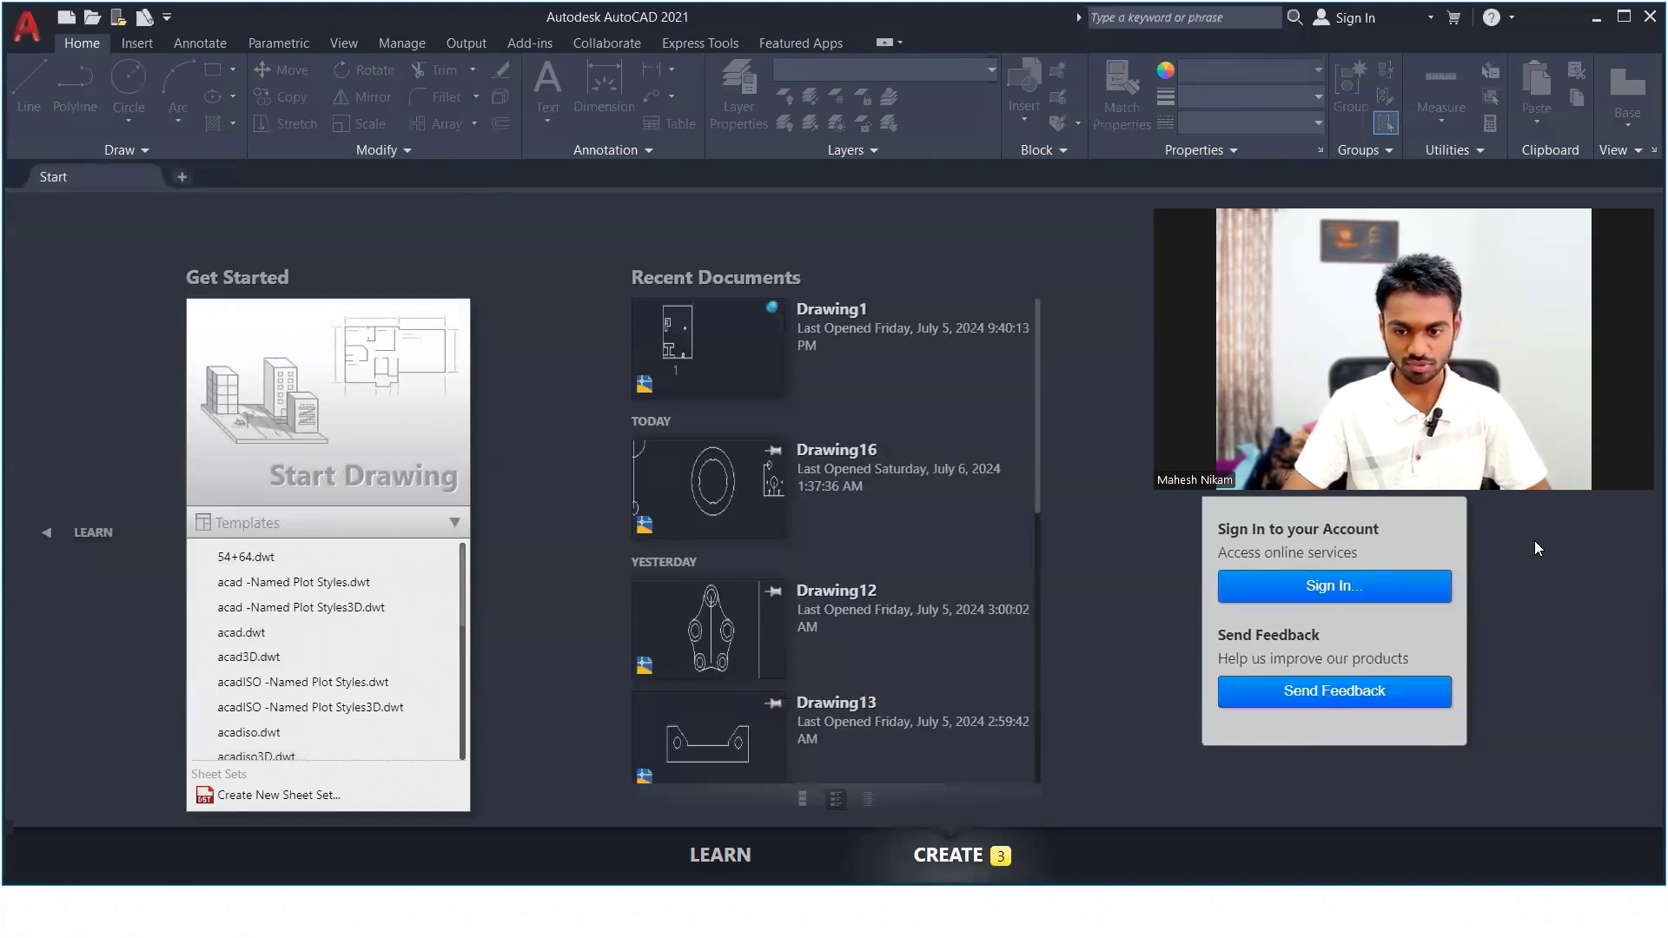
scroll(327, 547, down, 3)
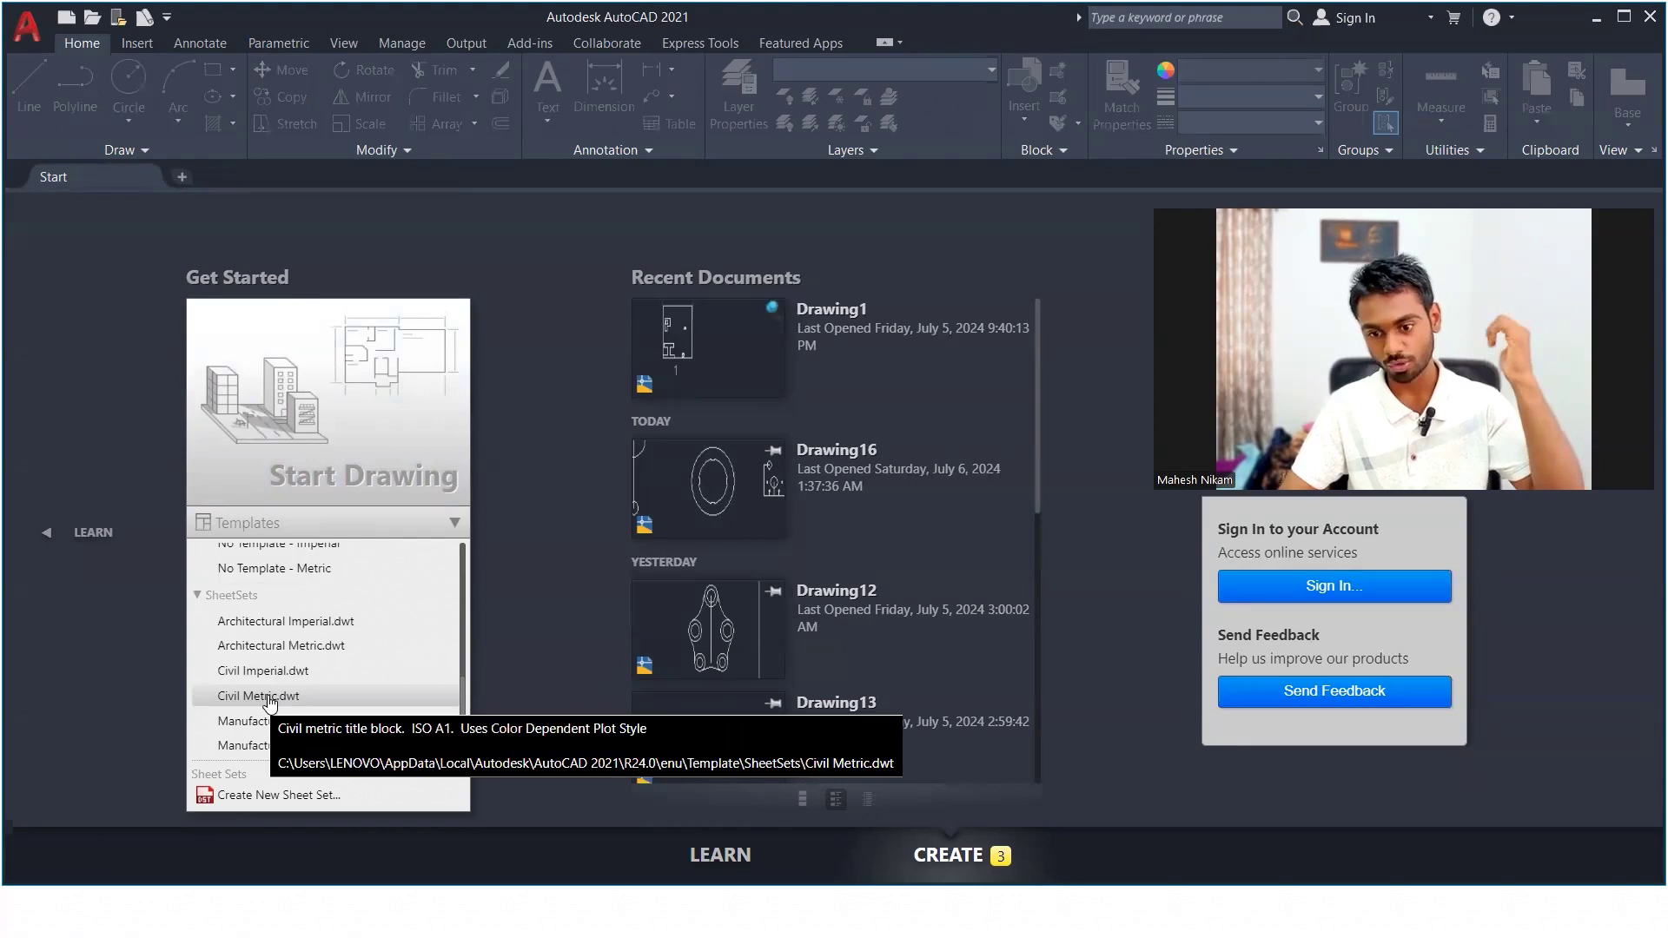
scroll(308, 654, up, 5)
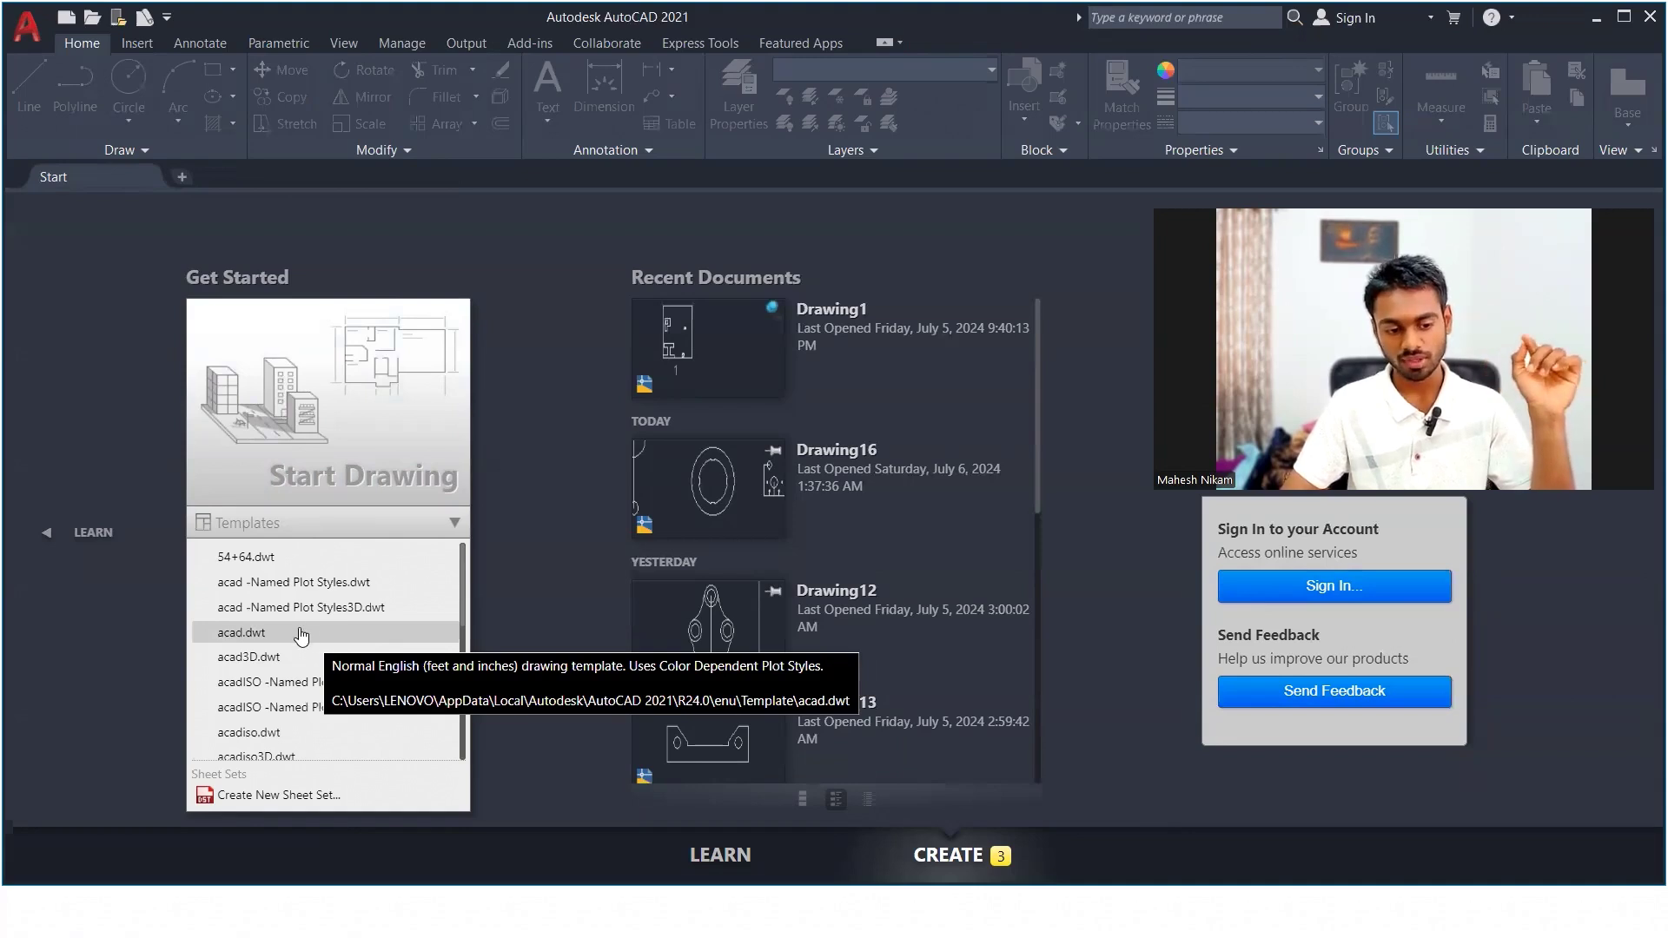
click(304, 634)
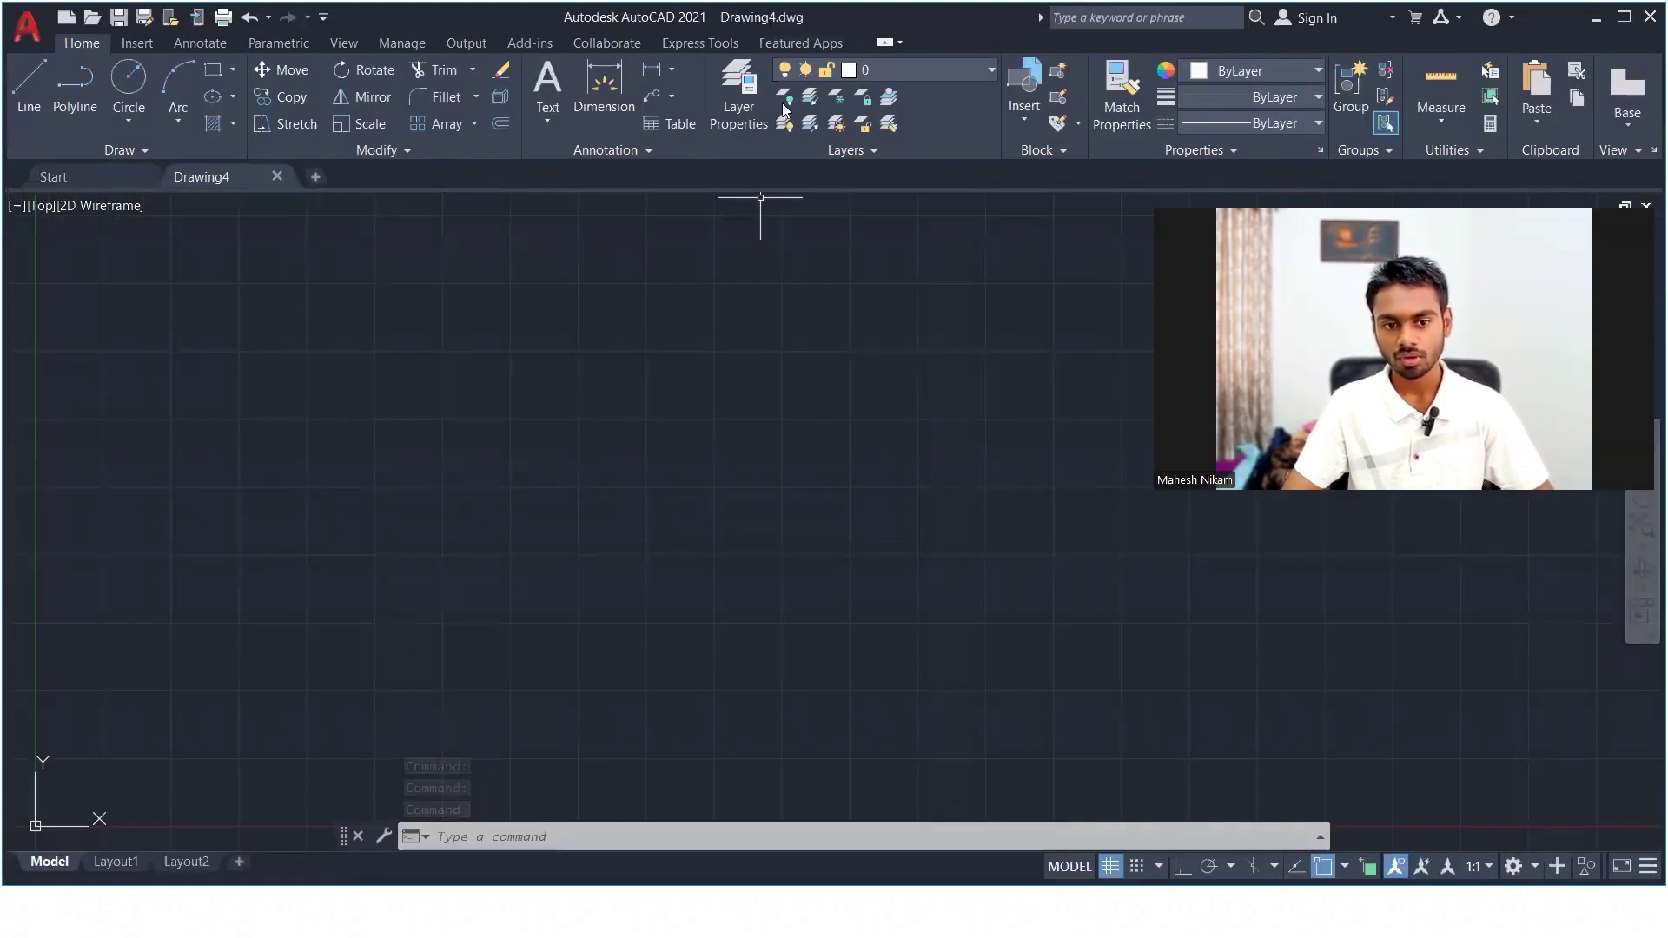
- Maximize the application window and zoom out and back in on the empty drawing area
drag(1030, 17, 1032, 33)
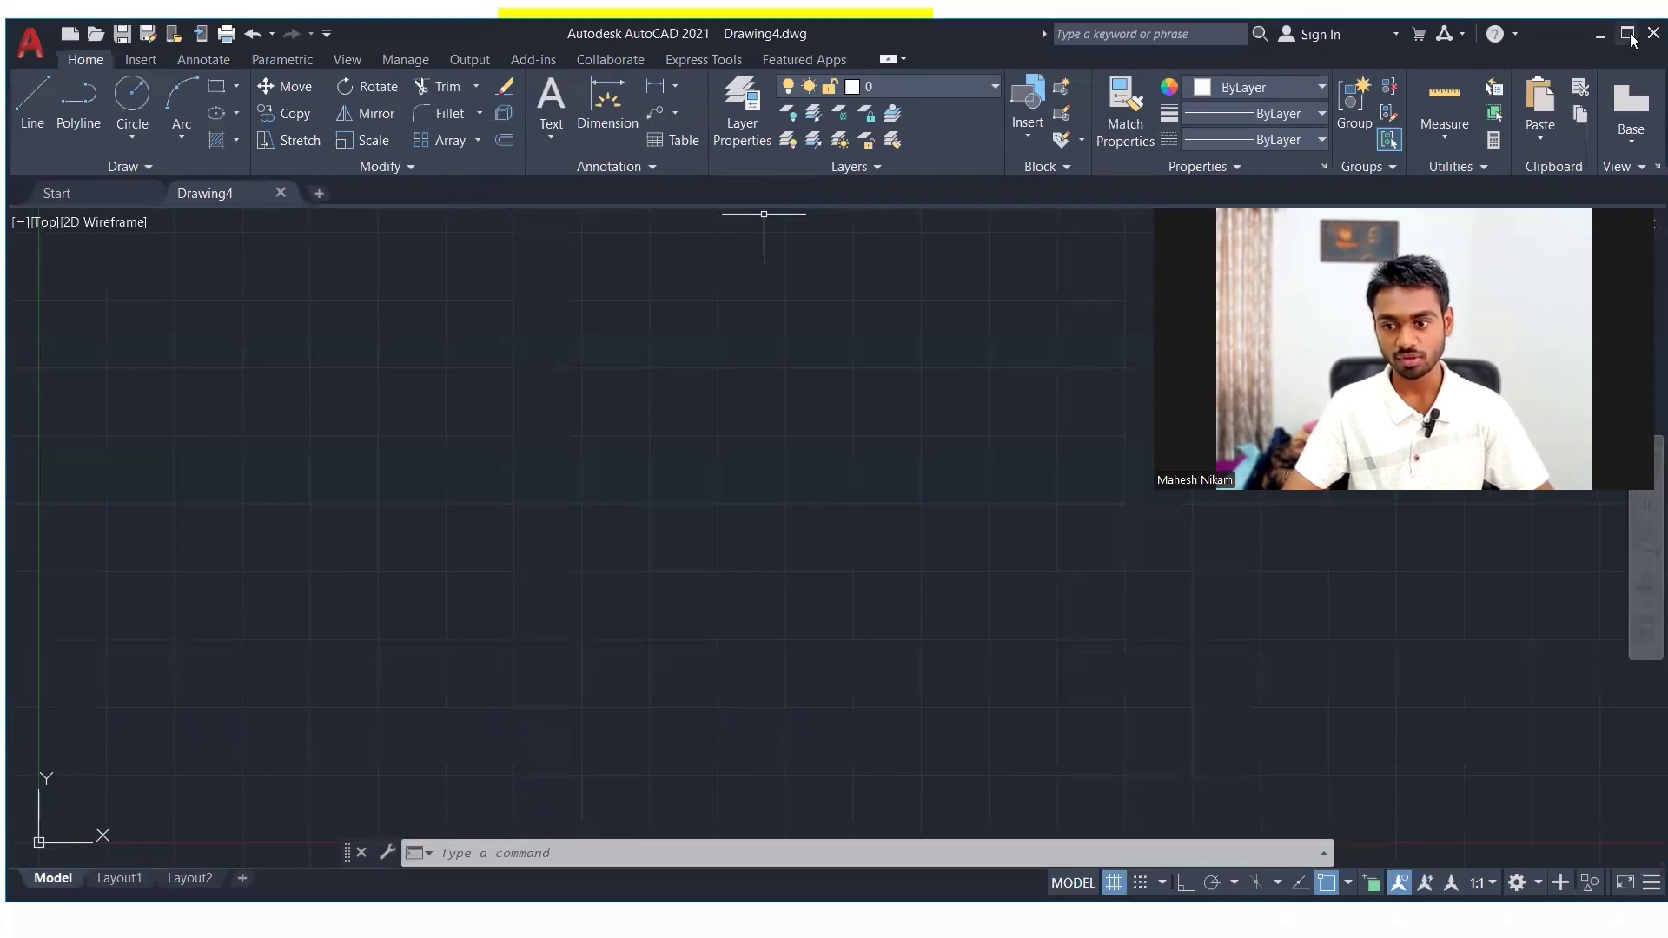
click(1627, 34)
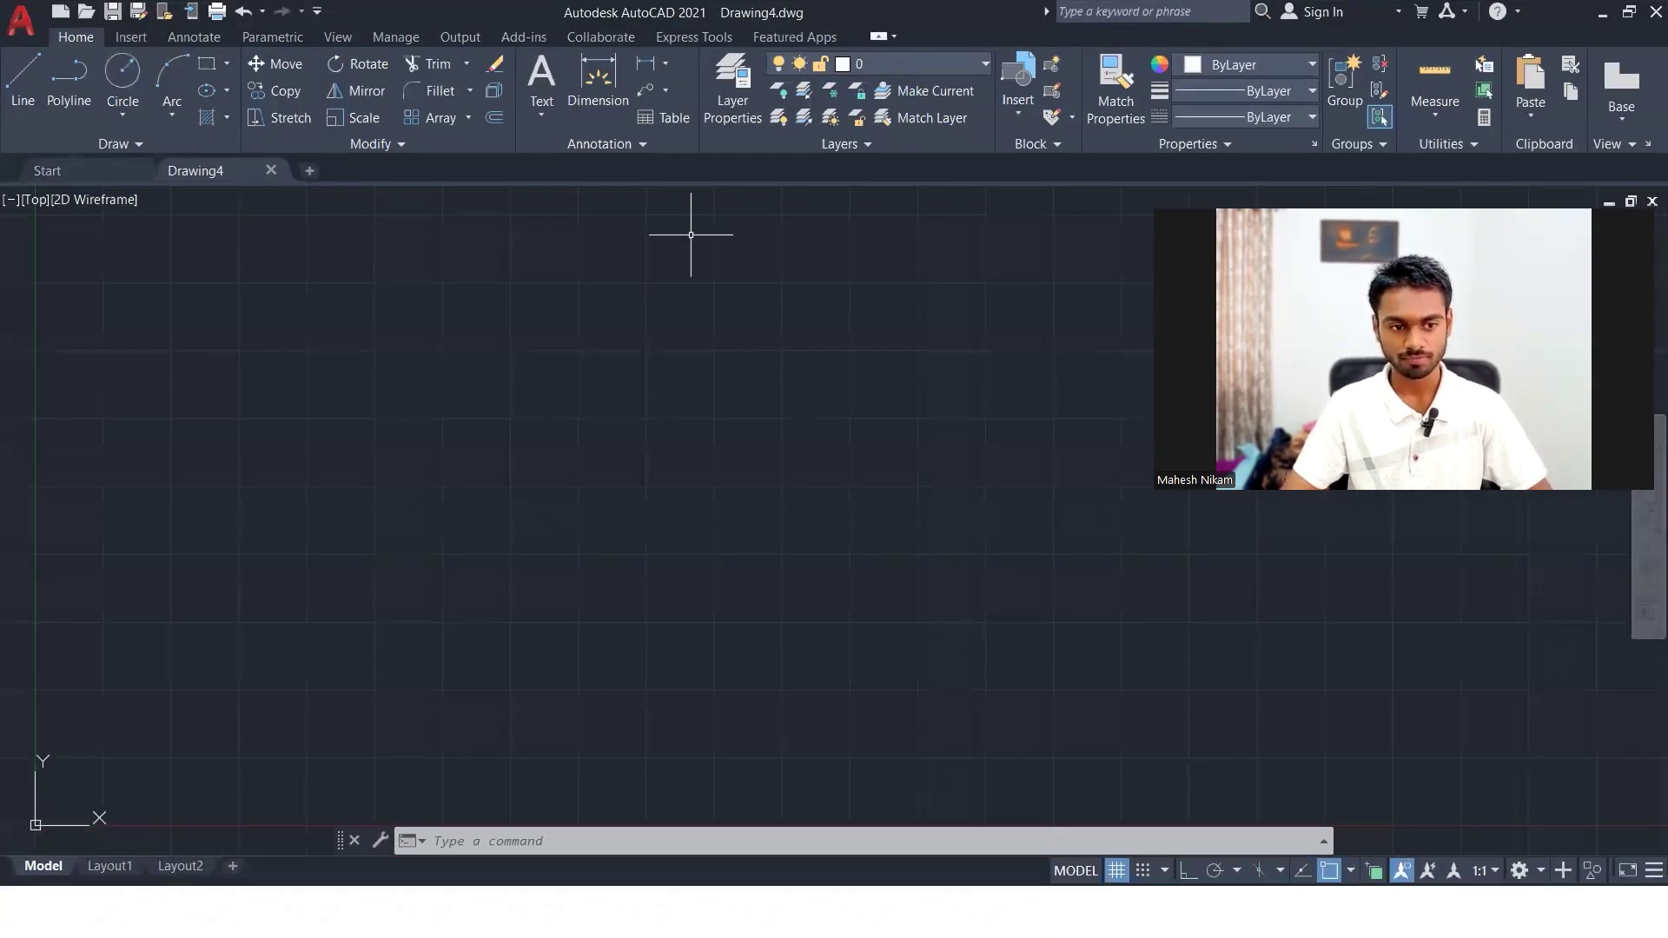
scroll(686, 239, down, 7)
scroll(666, 261, up, 6)
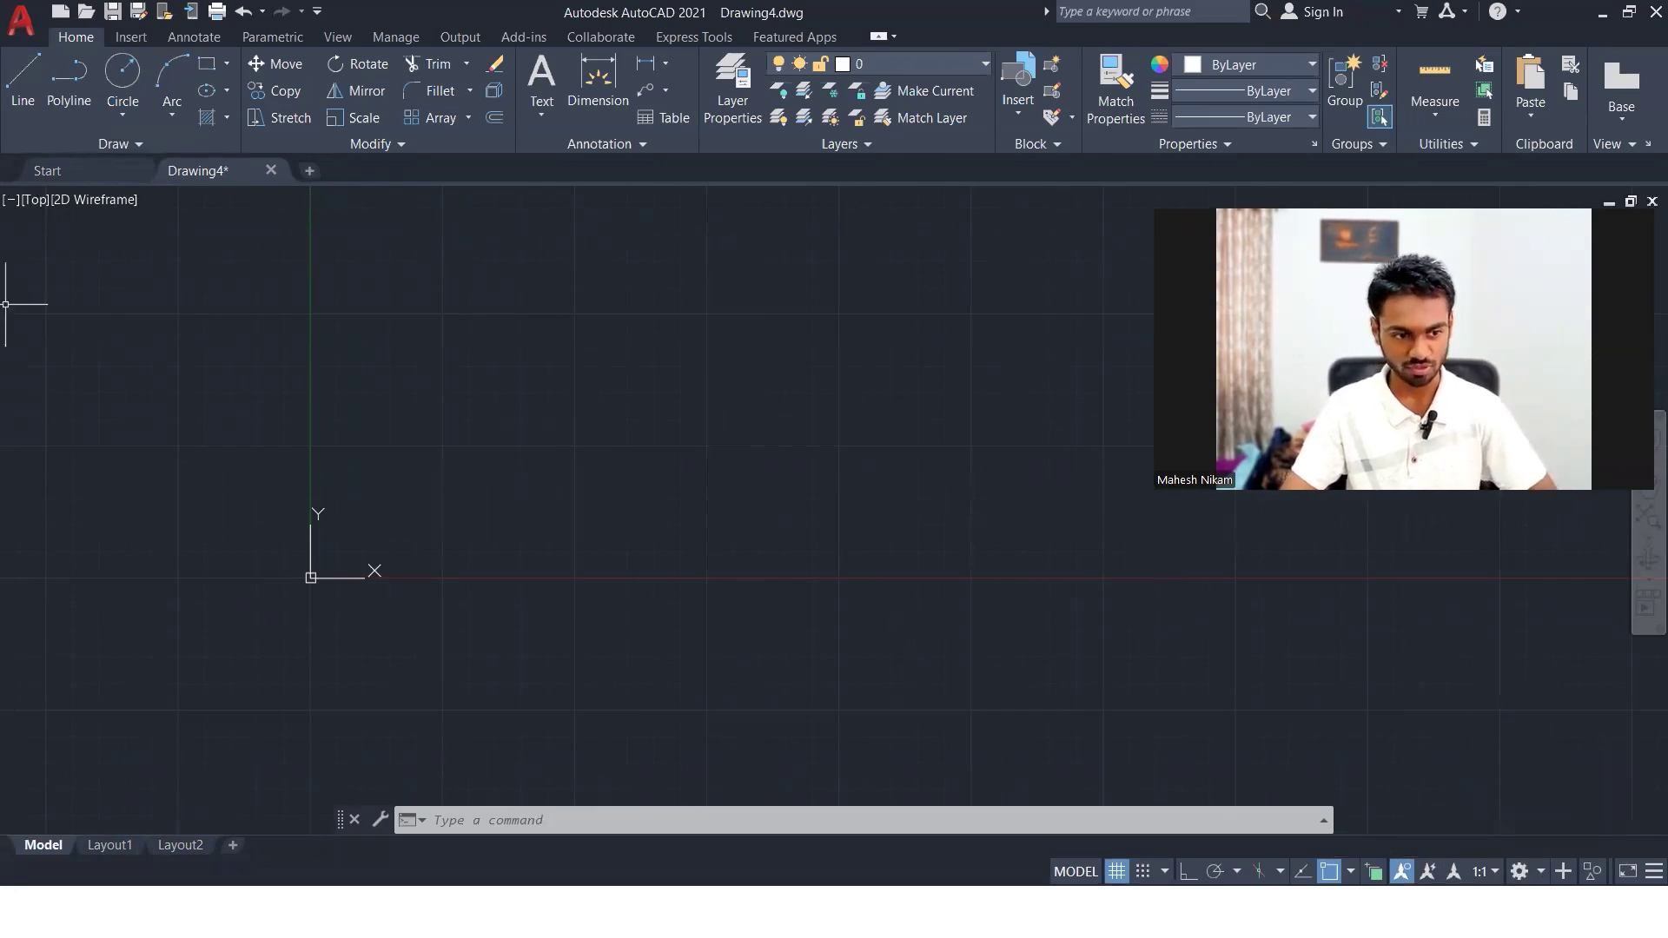
- Circle the workspace switching control in red, and switch the workspace to 3D Modeling and back to Drafting & Annotation
mouse_move(1510, 851)
mouse_down()
mouse_move(1543, 890)
mouse_move(1516, 838)
mouse_up()
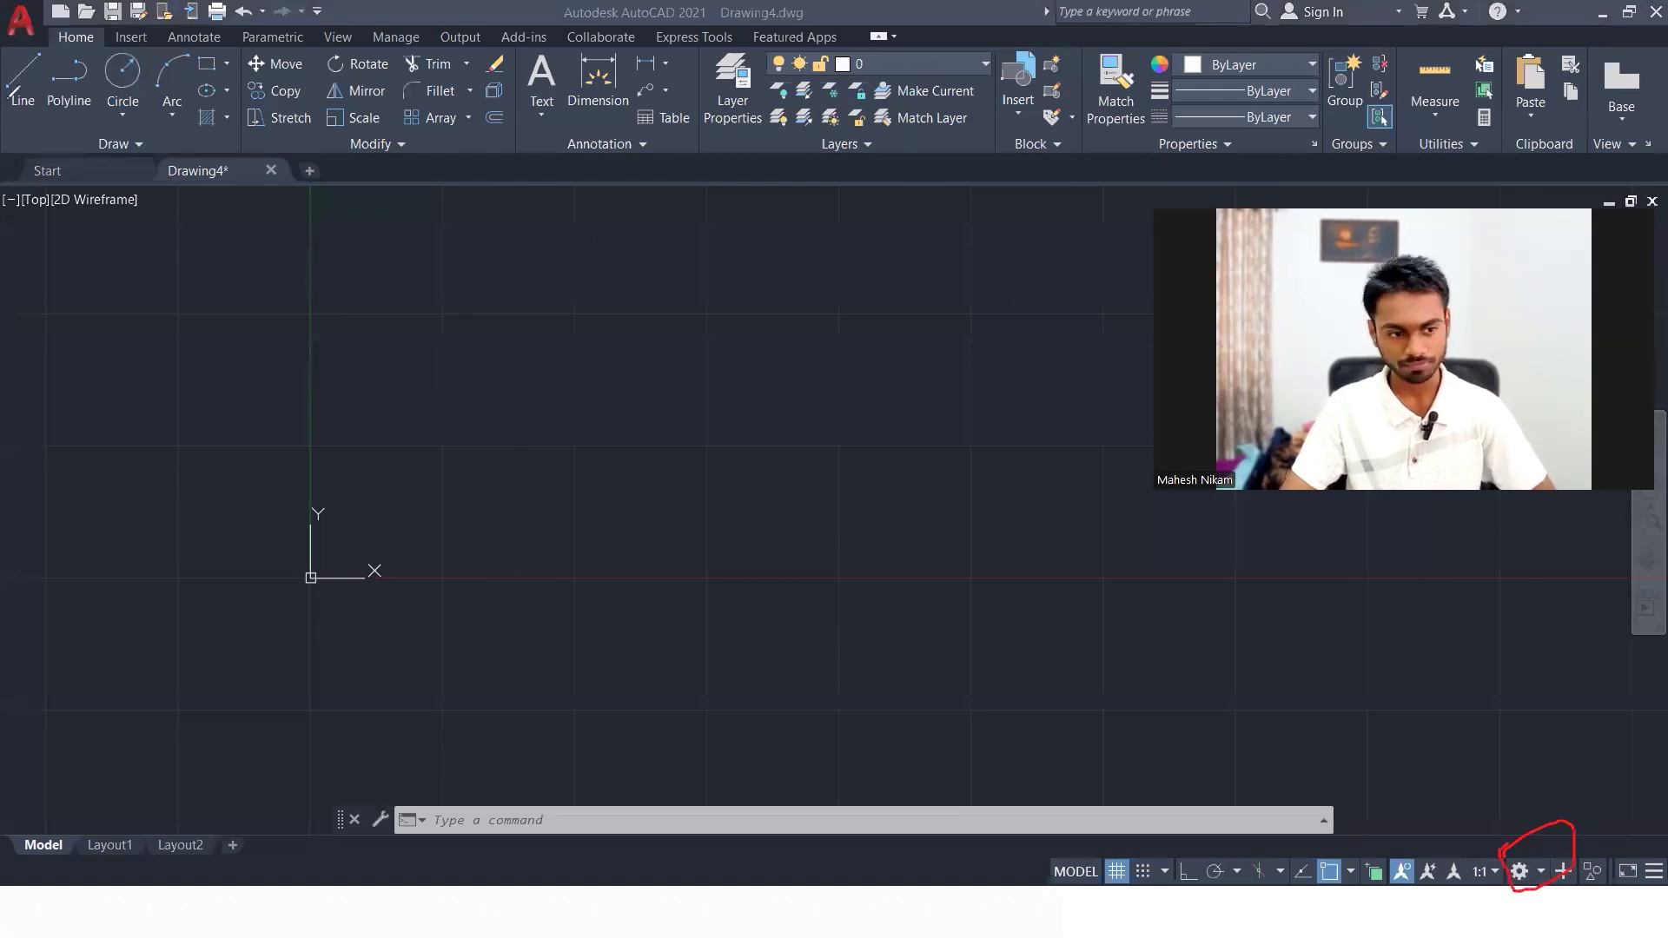
click(1537, 866)
click(1538, 871)
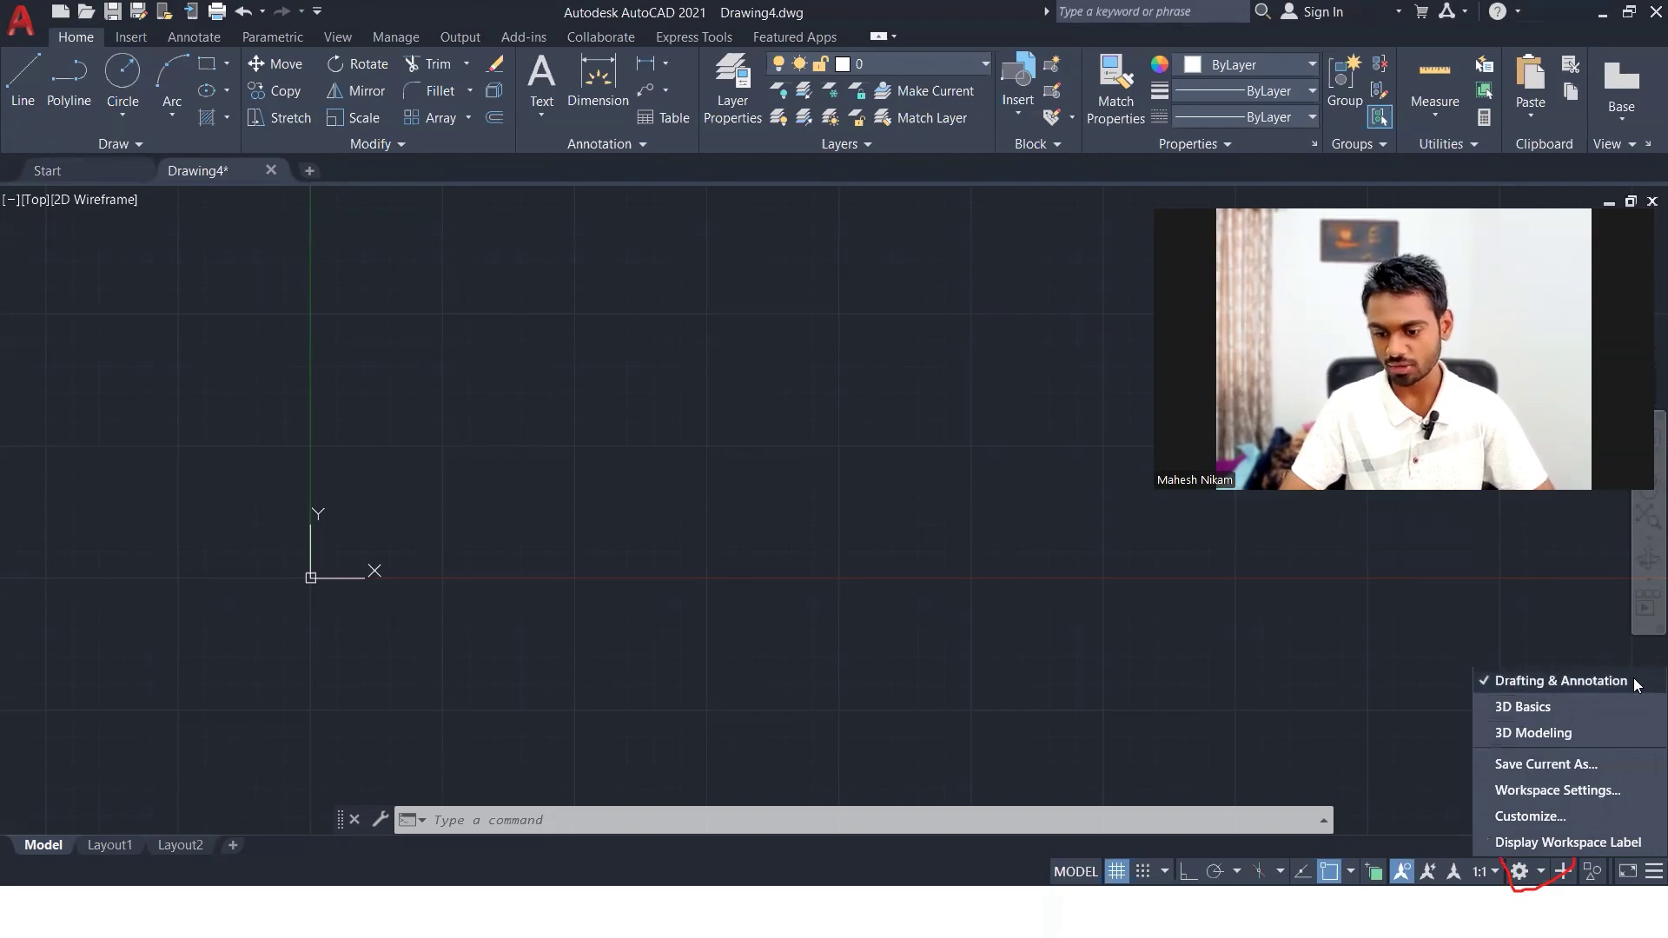
click(1514, 735)
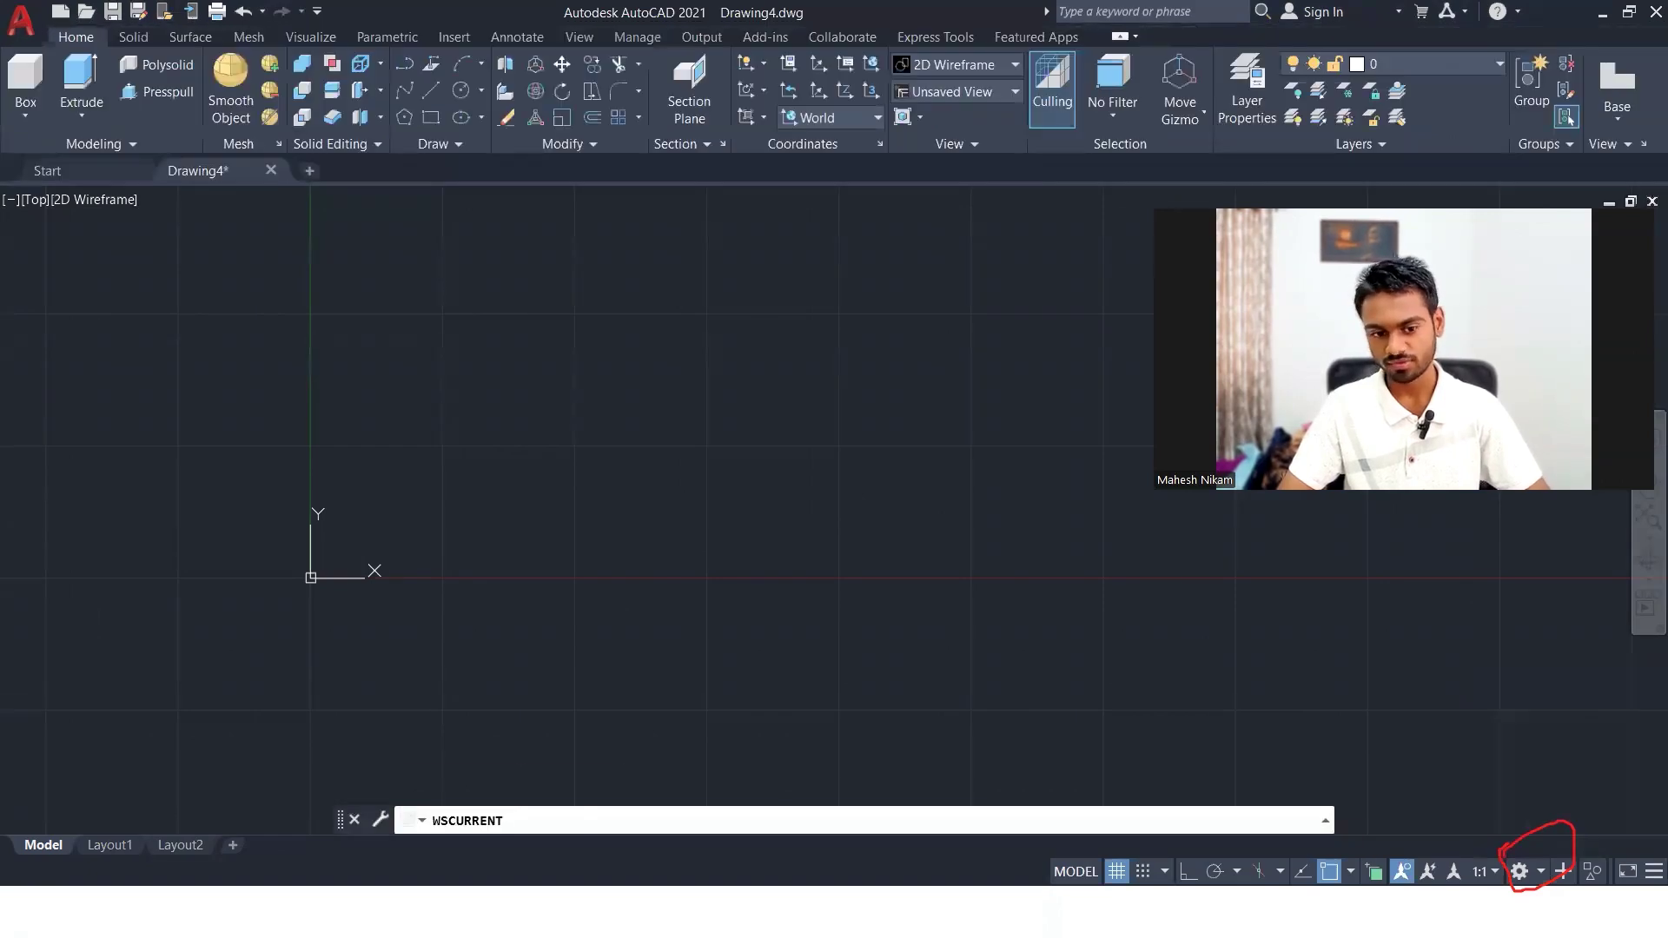
middle_drag(703, 309, 558, 495)
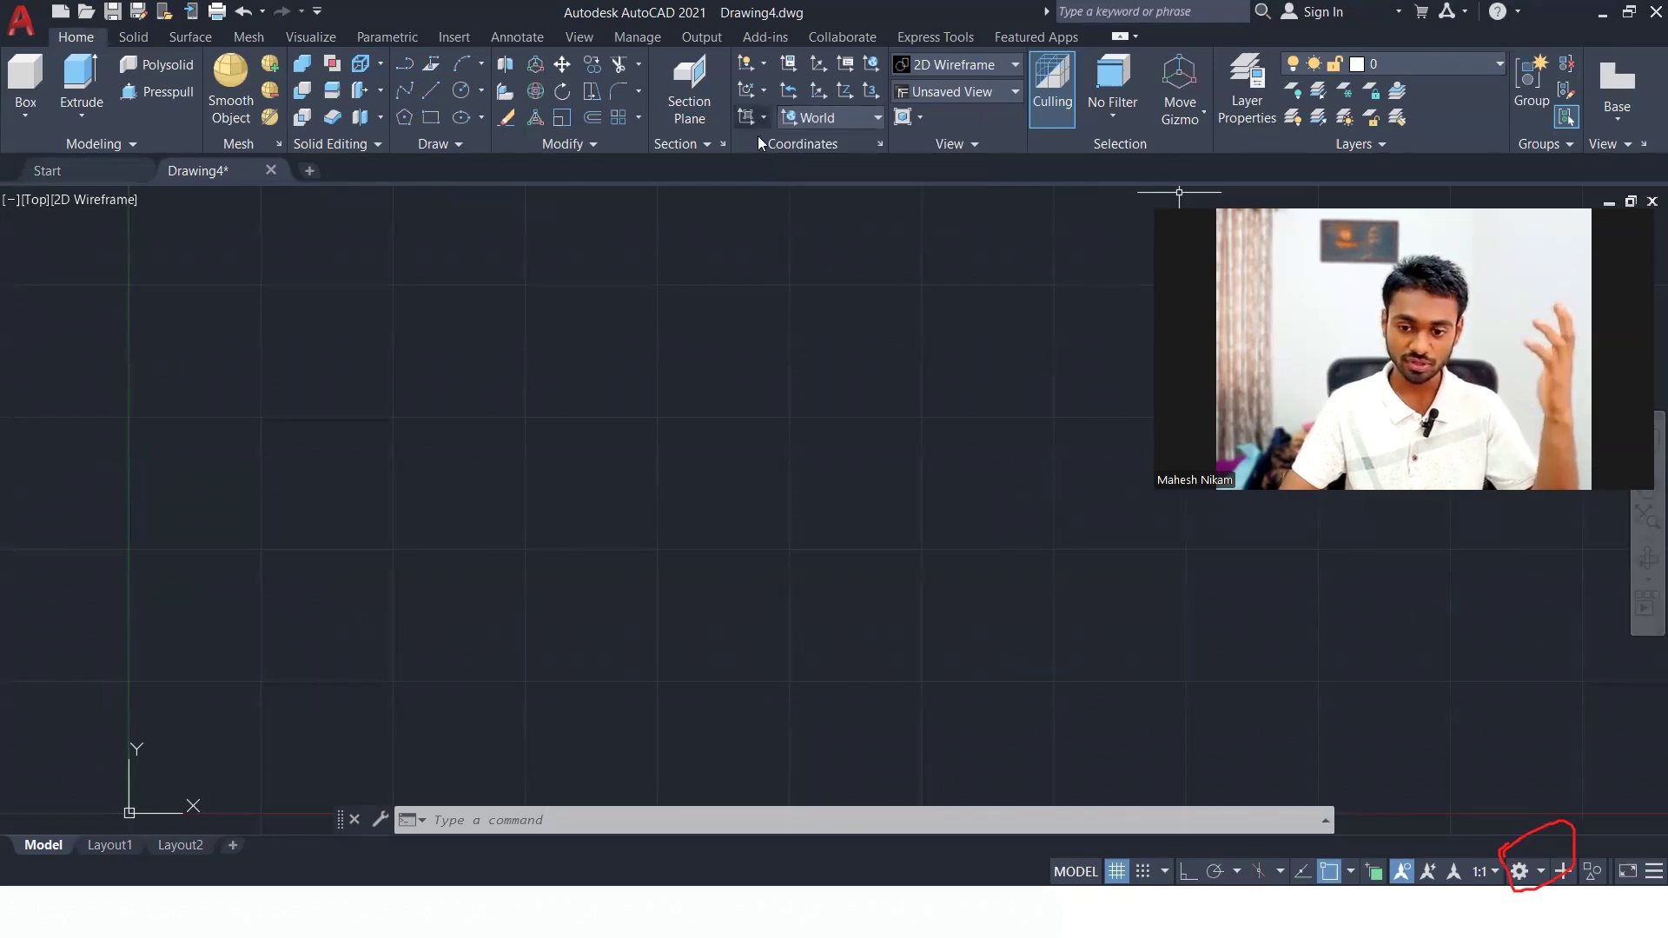
mouse_move(582, 487)
middle_down()
mouse_move(529, 432)
mouse_move(526, 447)
middle_up()
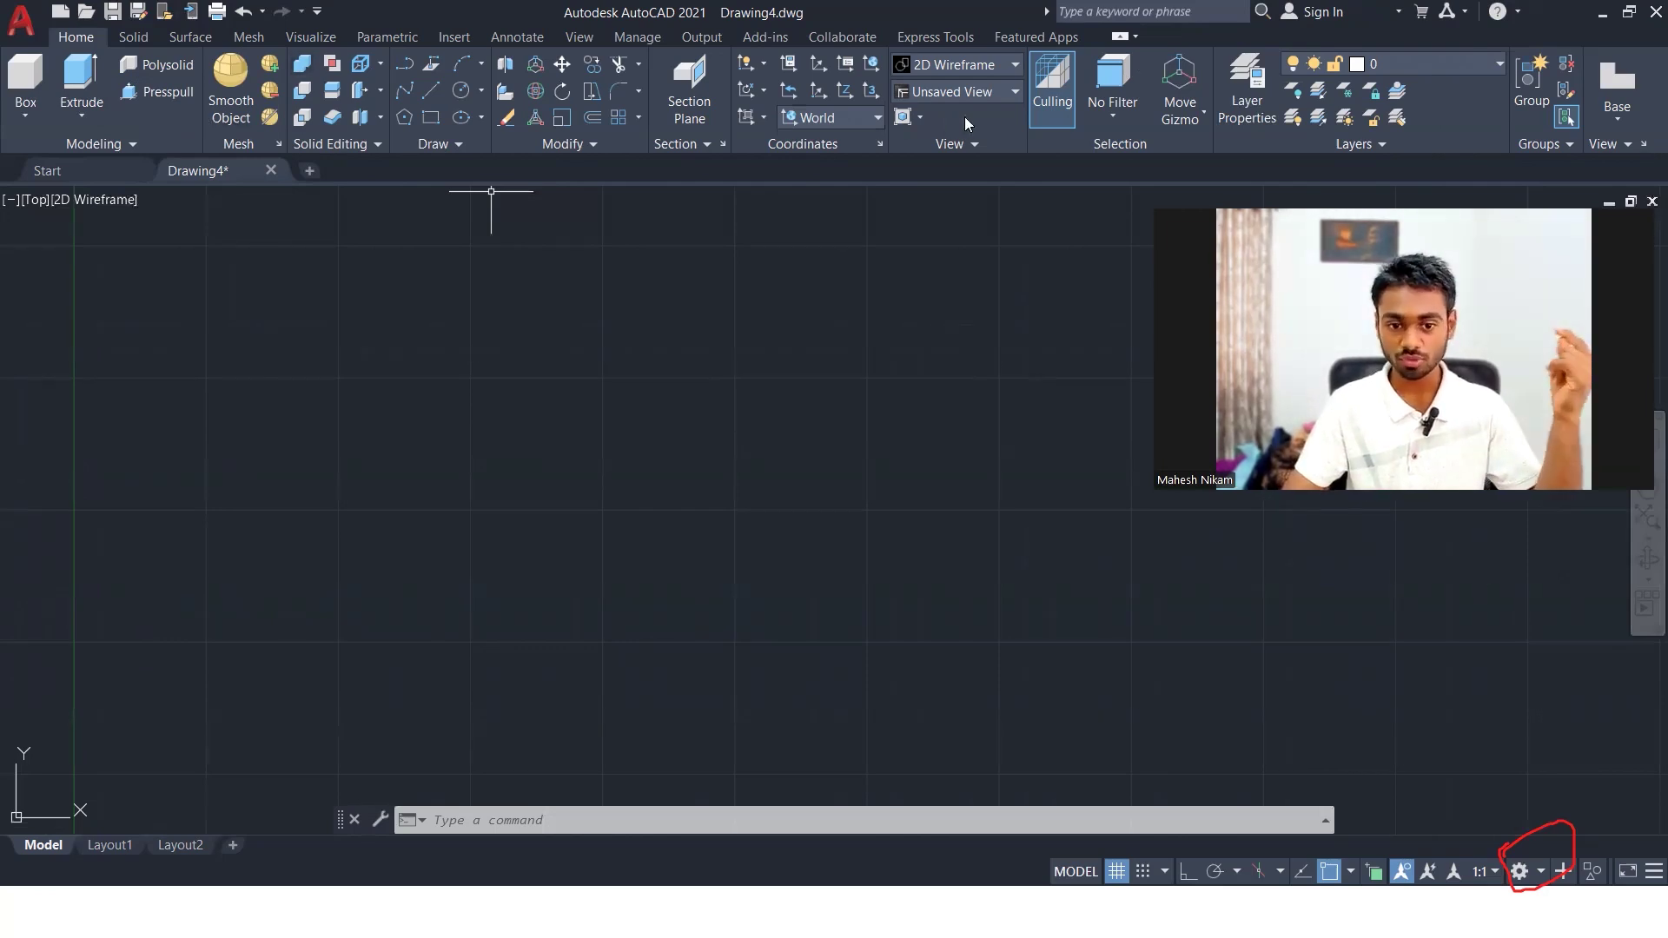
click(1519, 871)
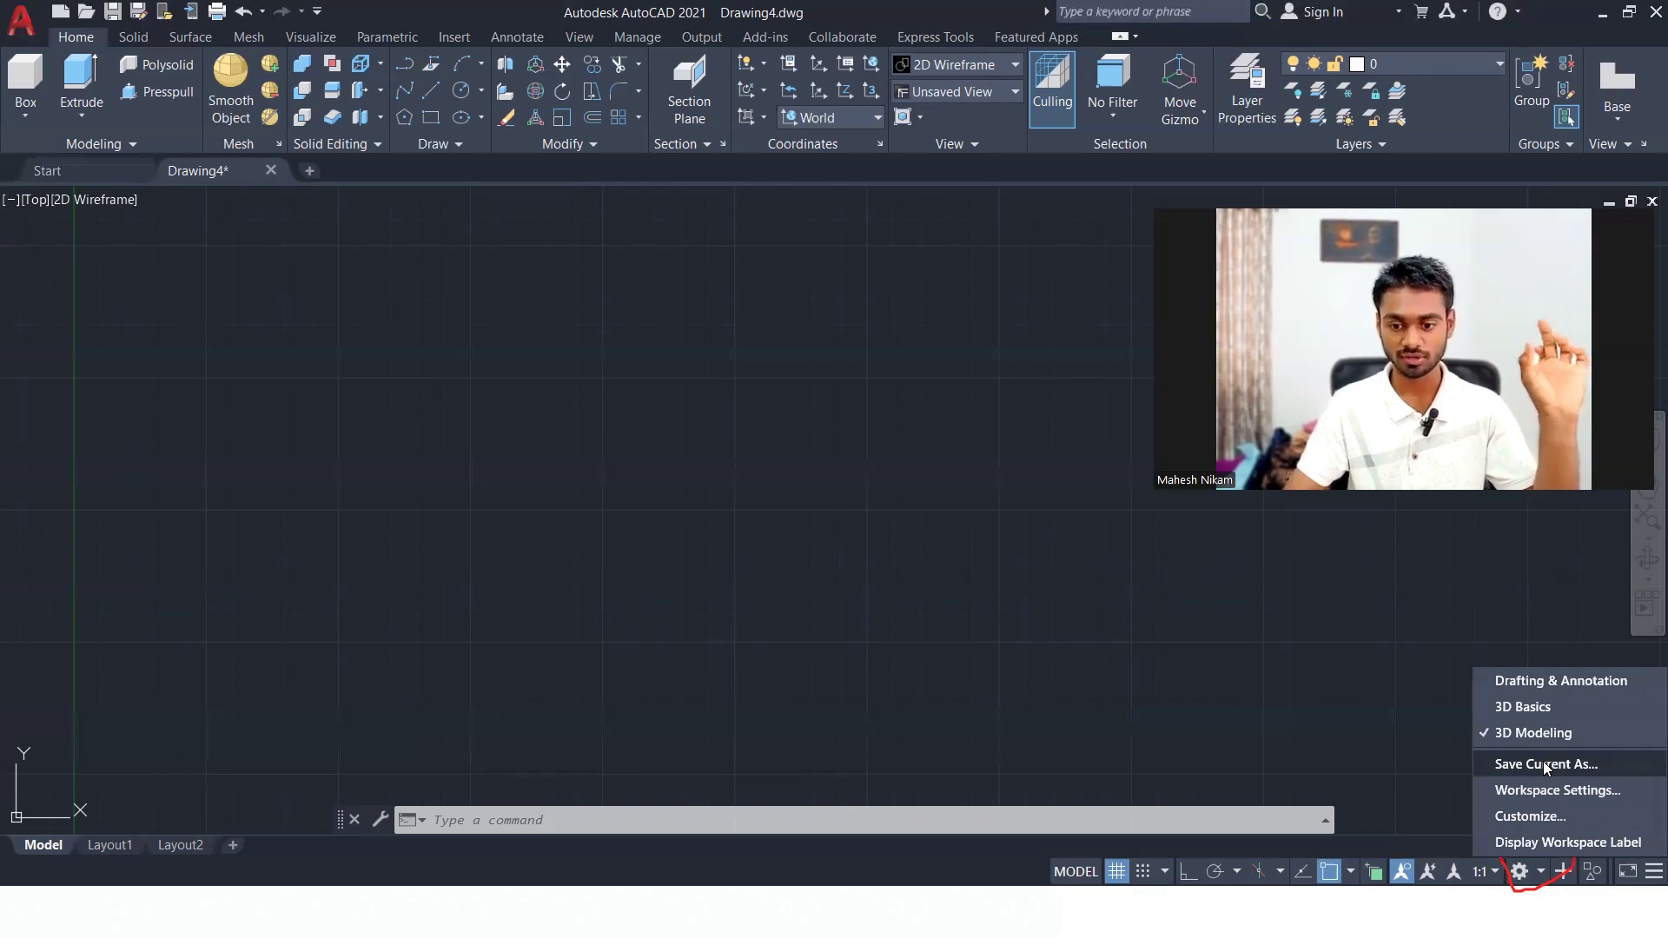
click(1535, 681)
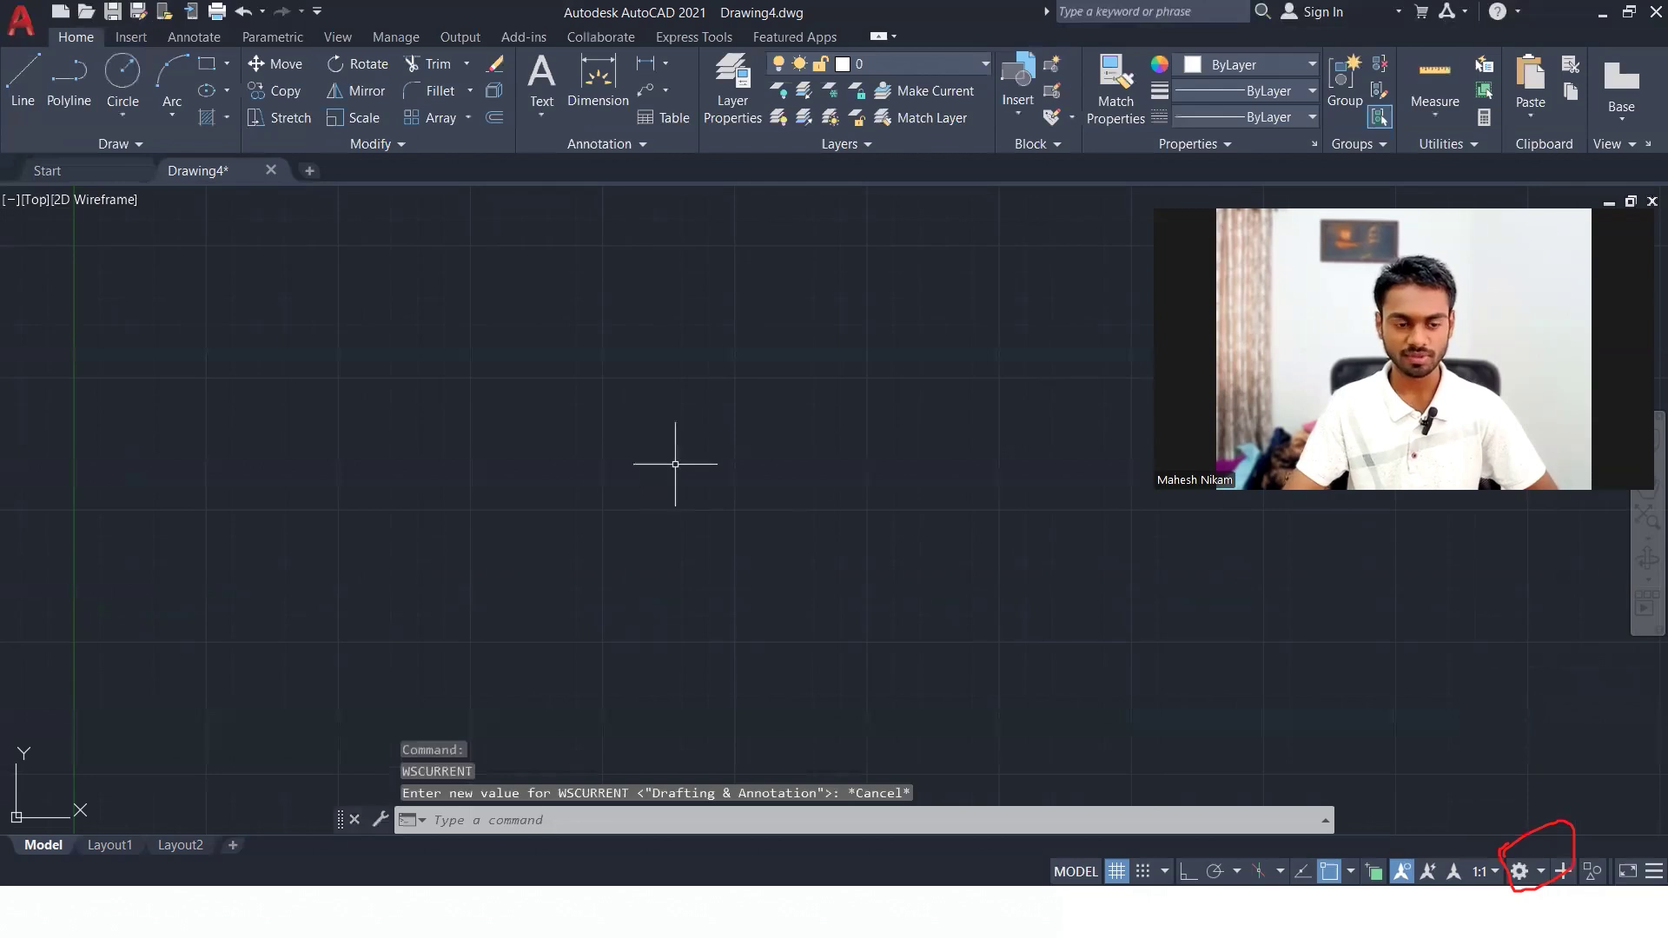
- Switch to the PowerPoint slide show and tick the Workplace topic
key(alt+Tab)
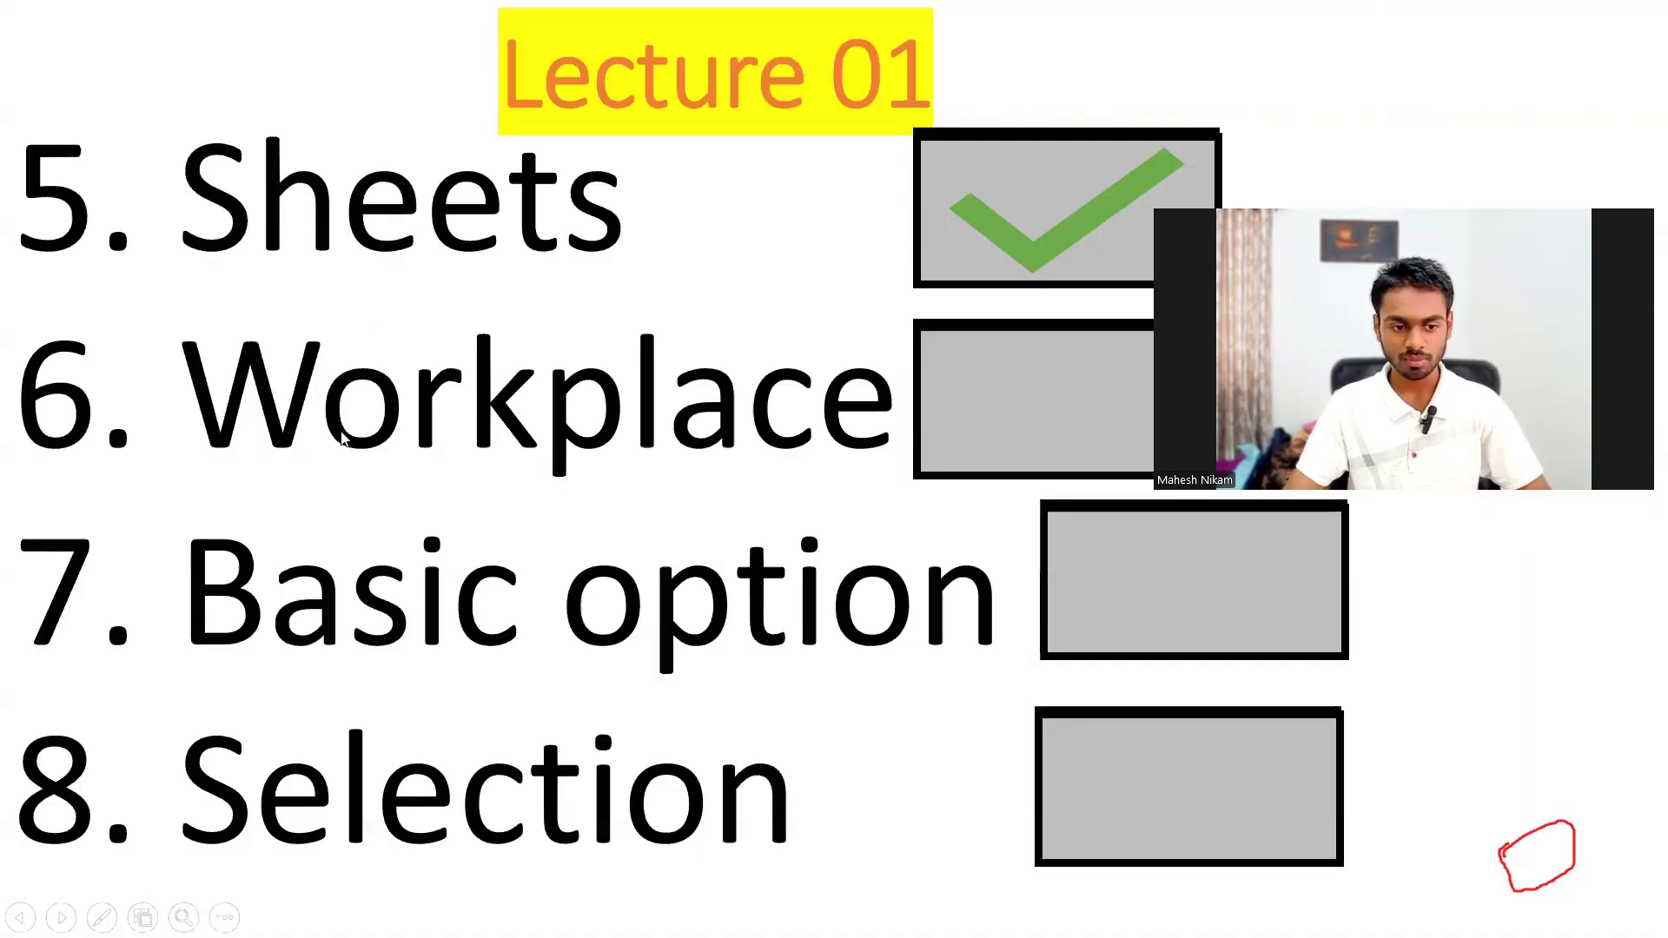
key(alt+Tab)
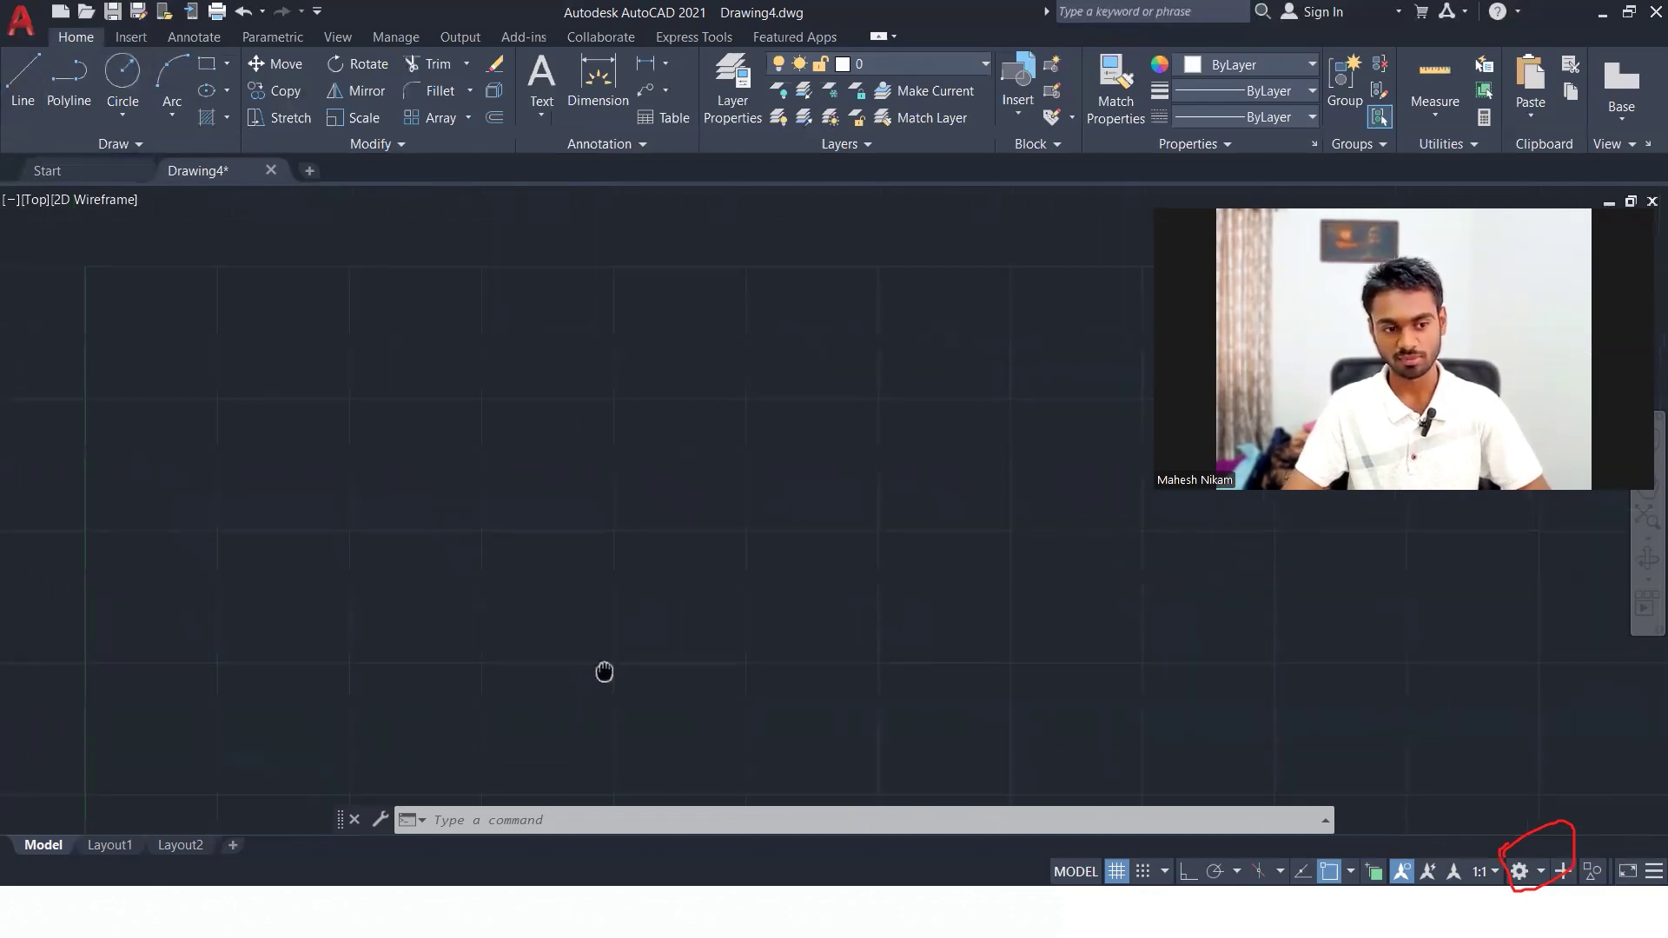
key(super+Tab)
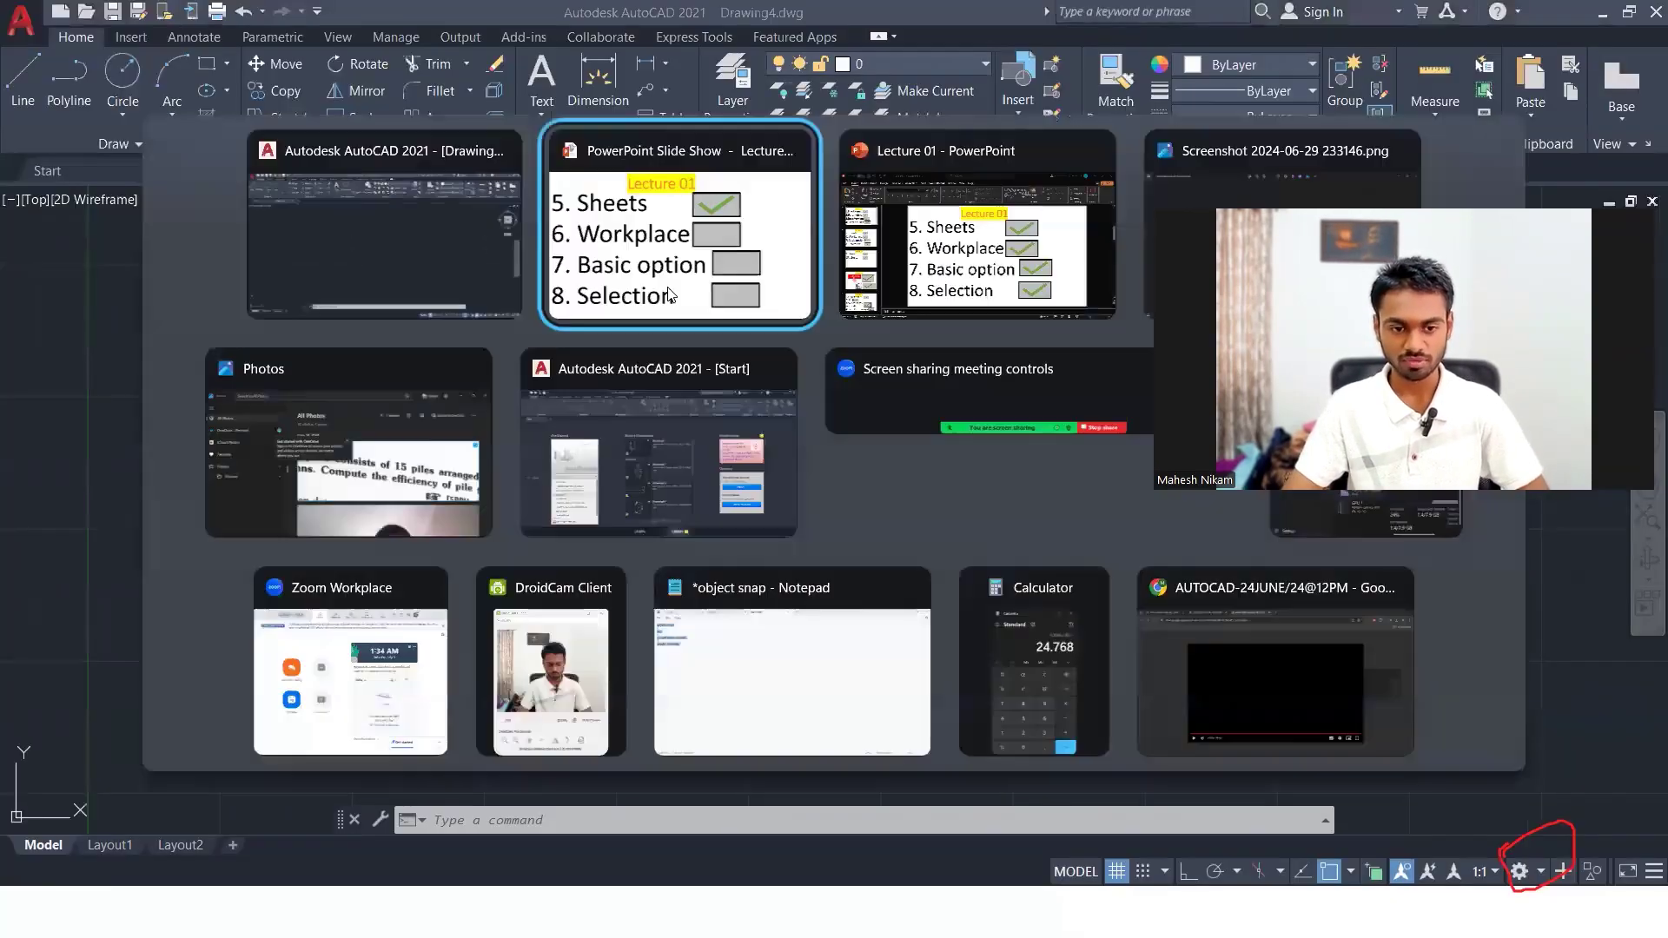
click(669, 260)
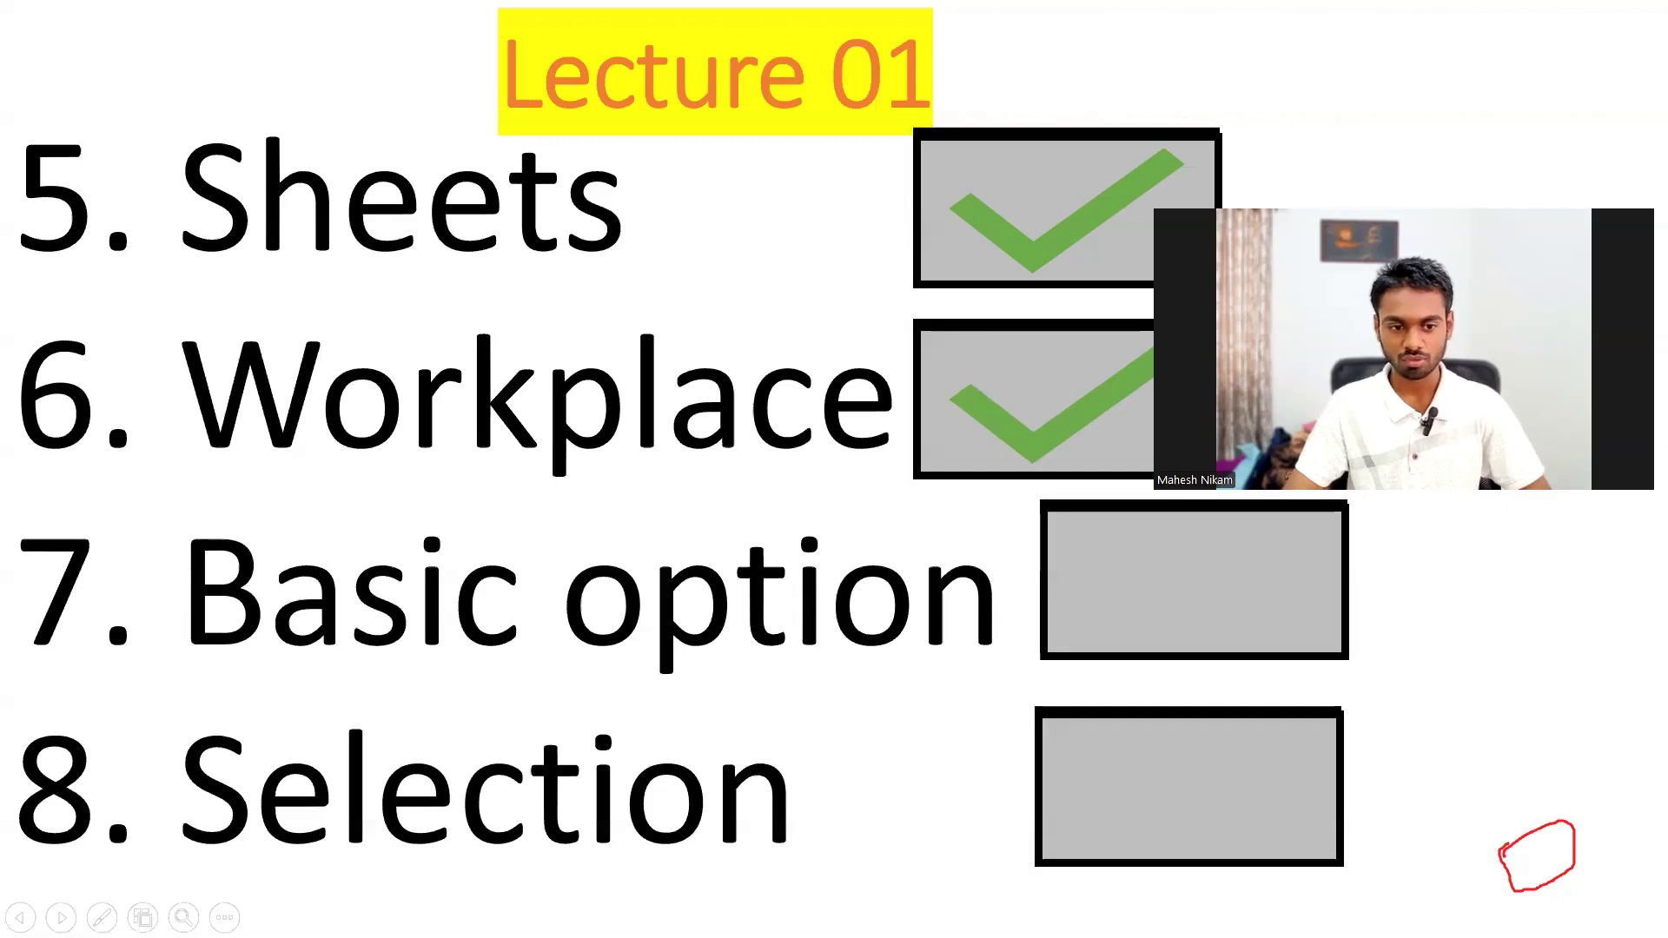
- Switch to AutoCAD and examine the preset views, such as Top, Front and SW Isometric, available for the viewport
key(alt+Tab)
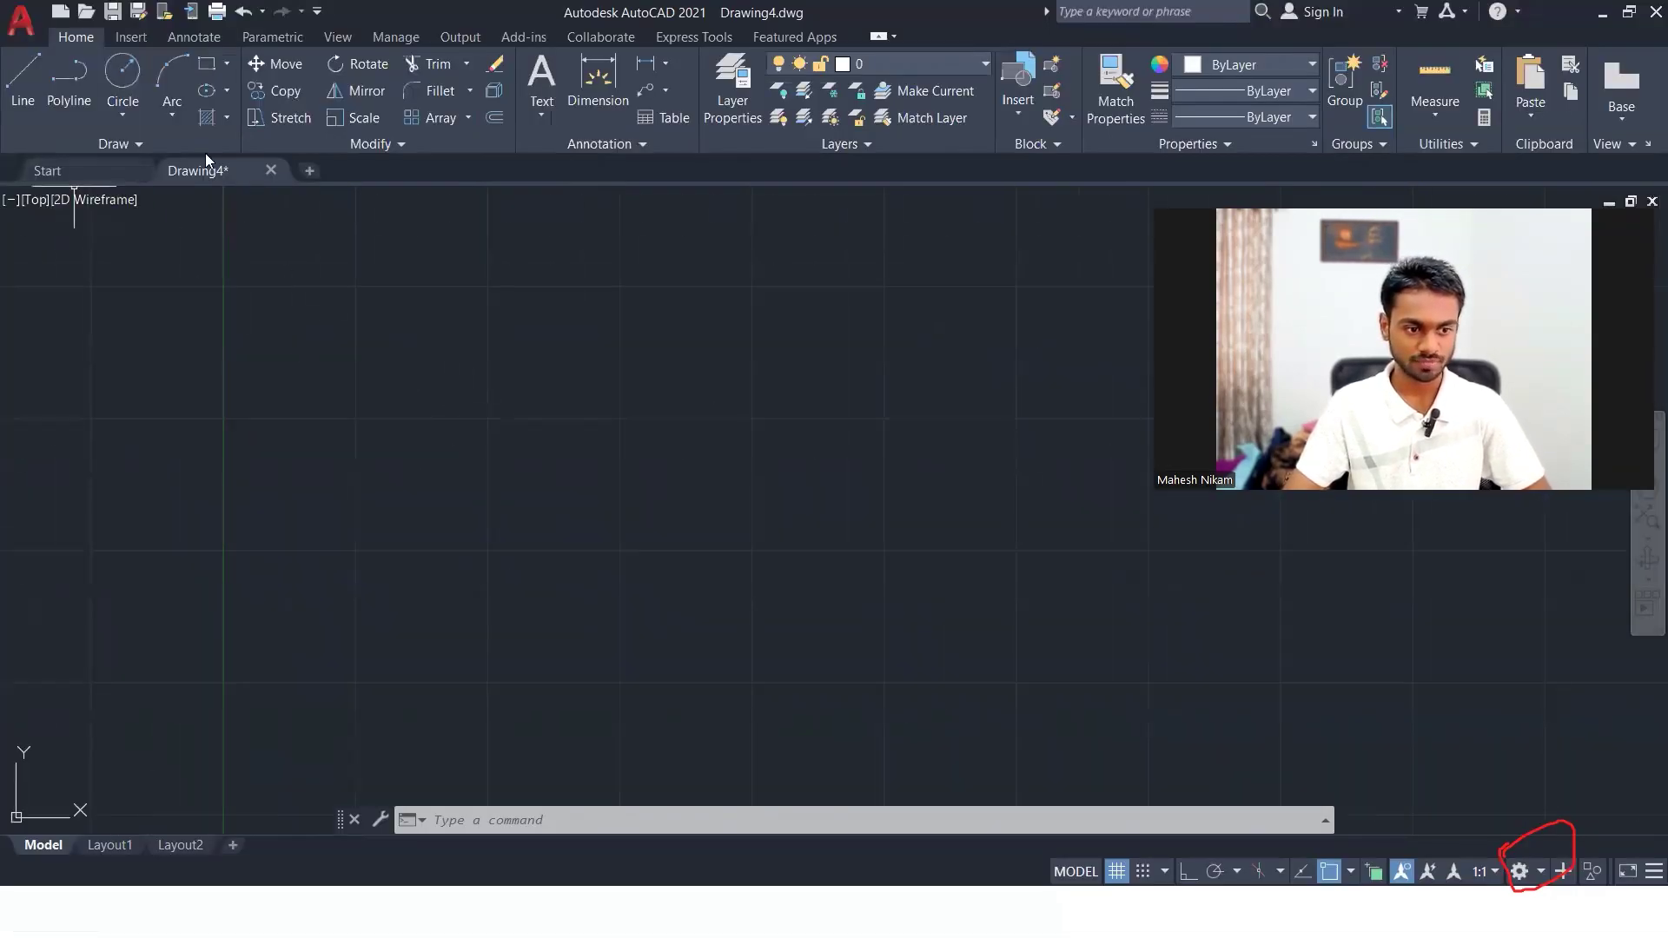
click(33, 200)
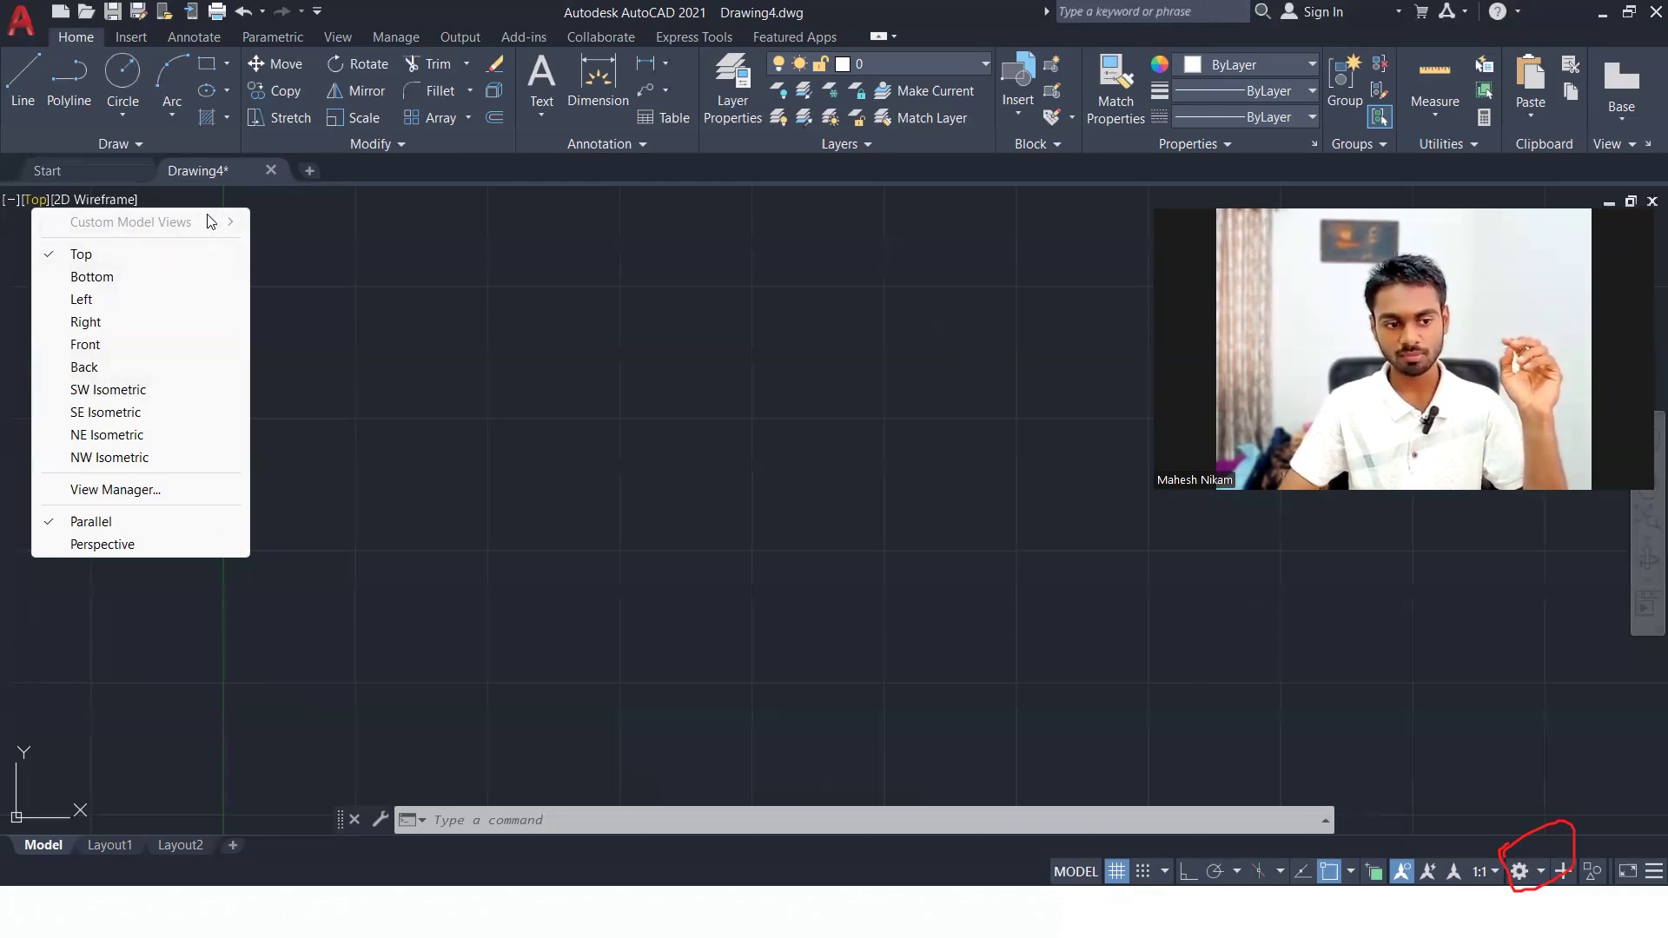
click(33, 200)
click(38, 200)
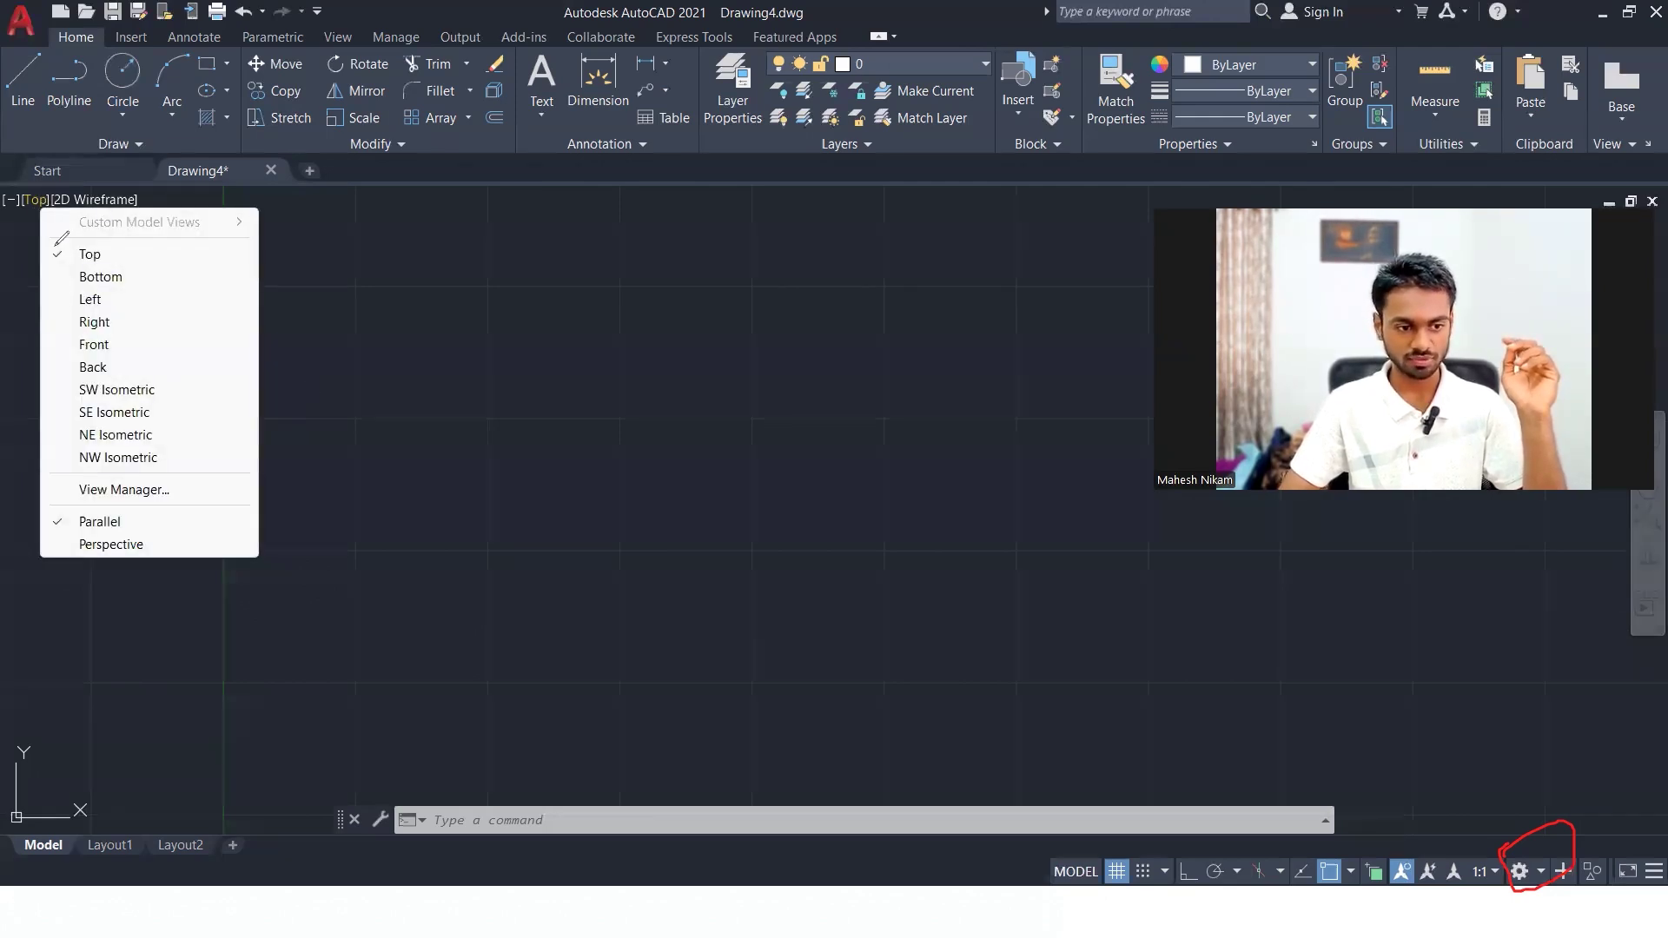
click(33, 202)
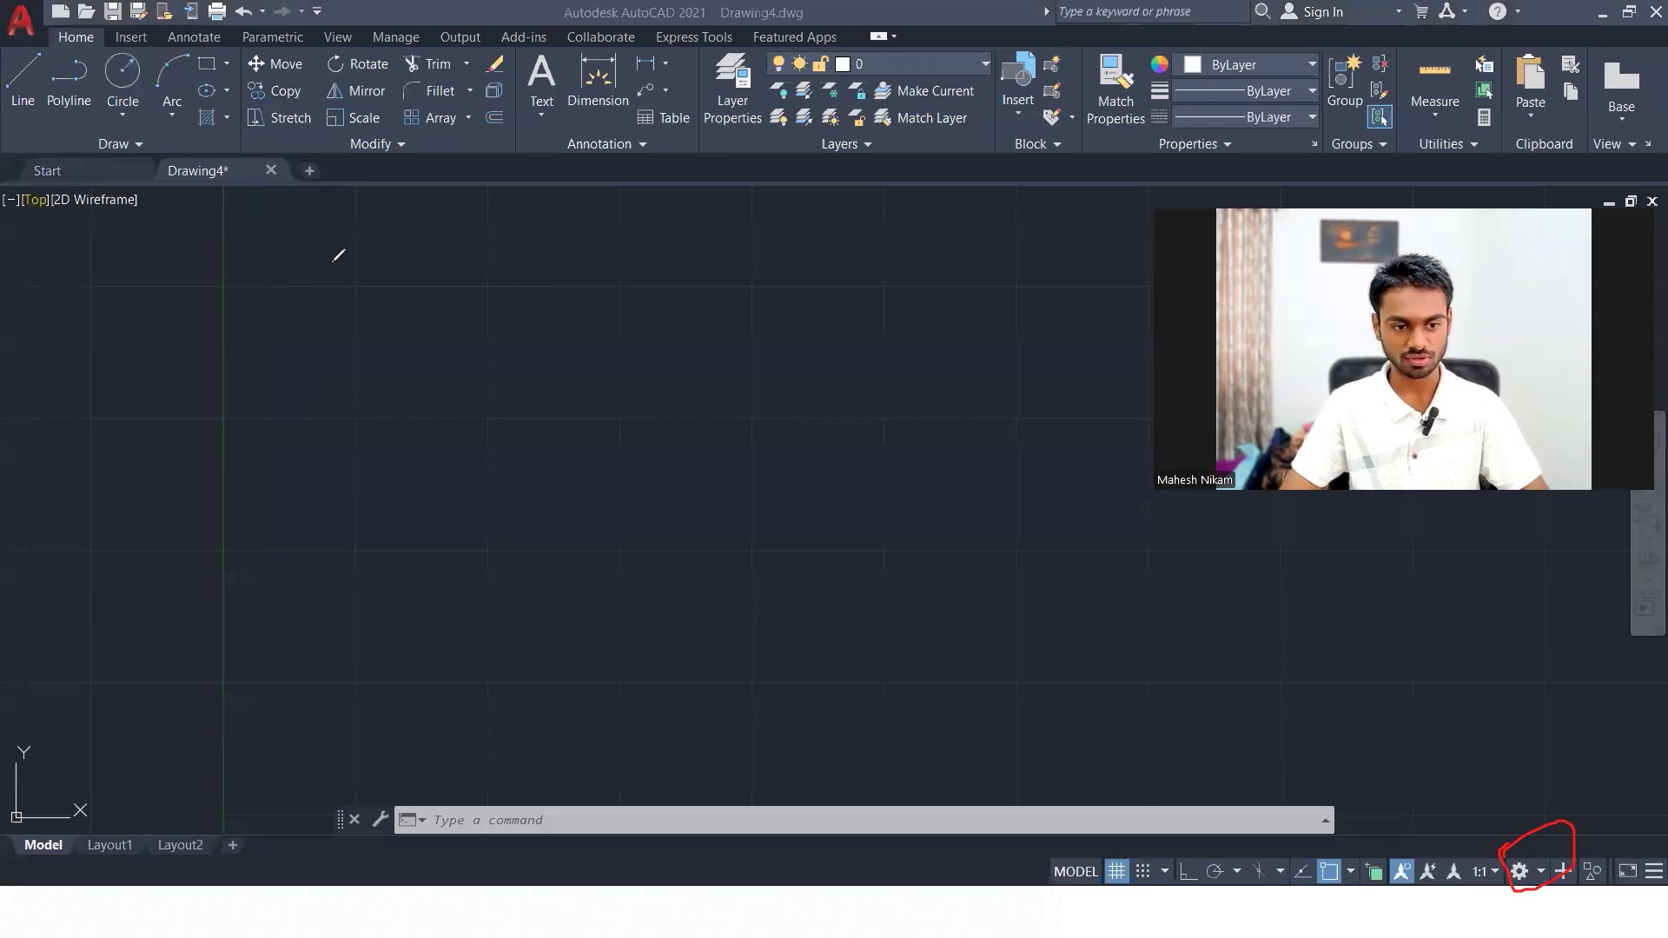
click(38, 201)
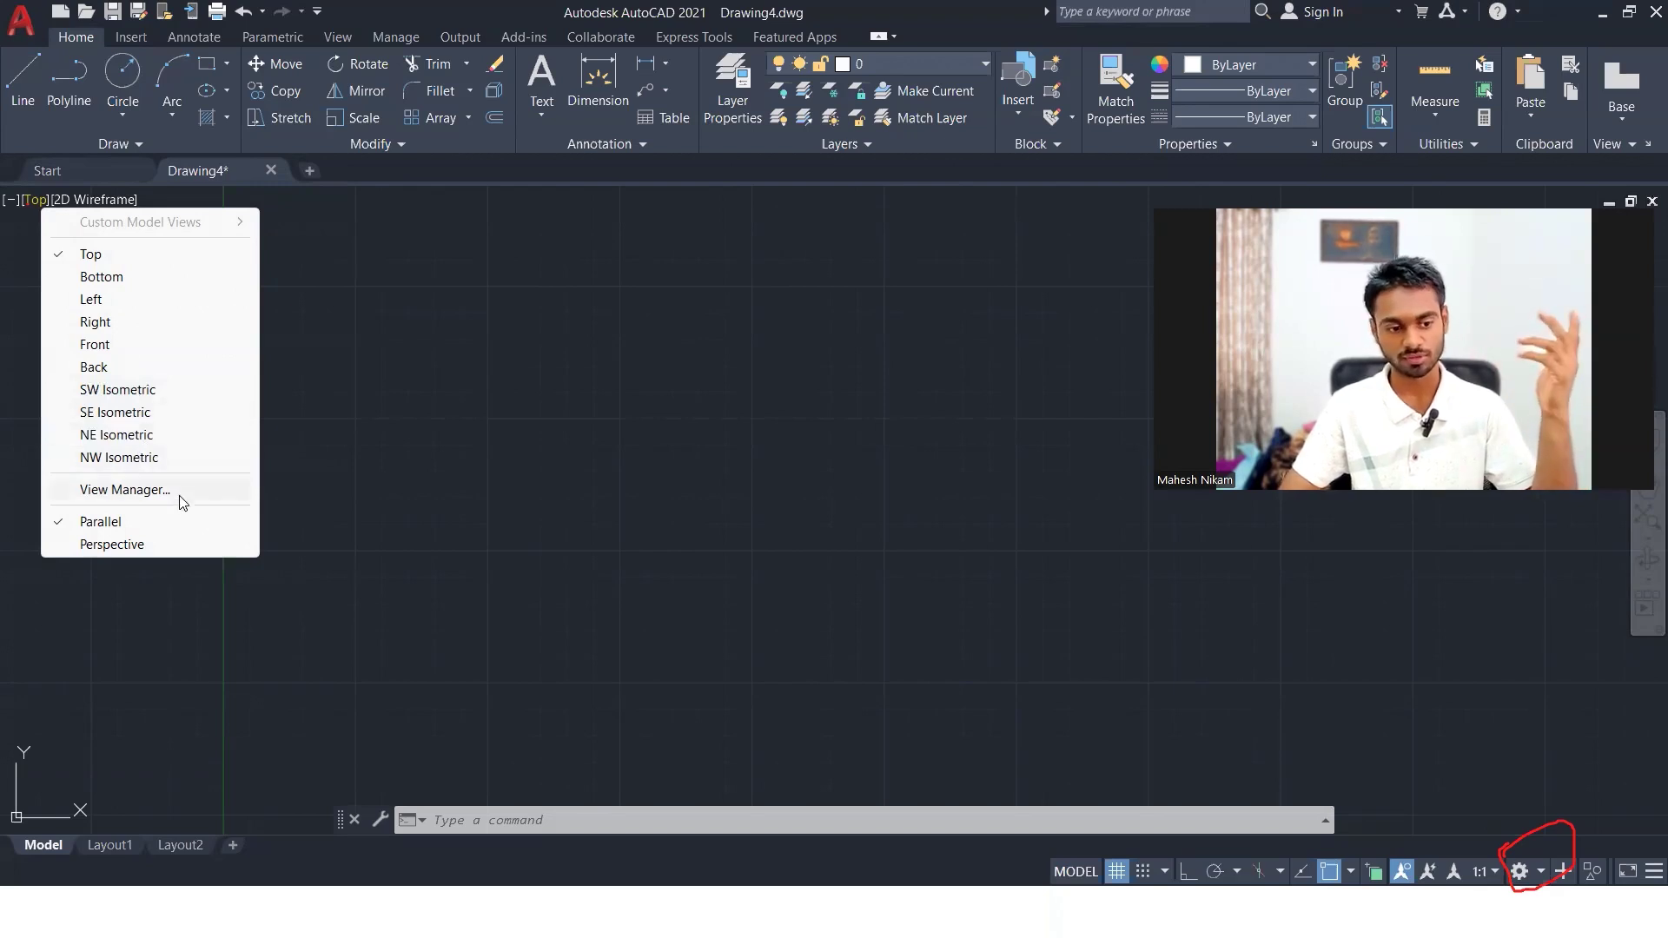
click(445, 483)
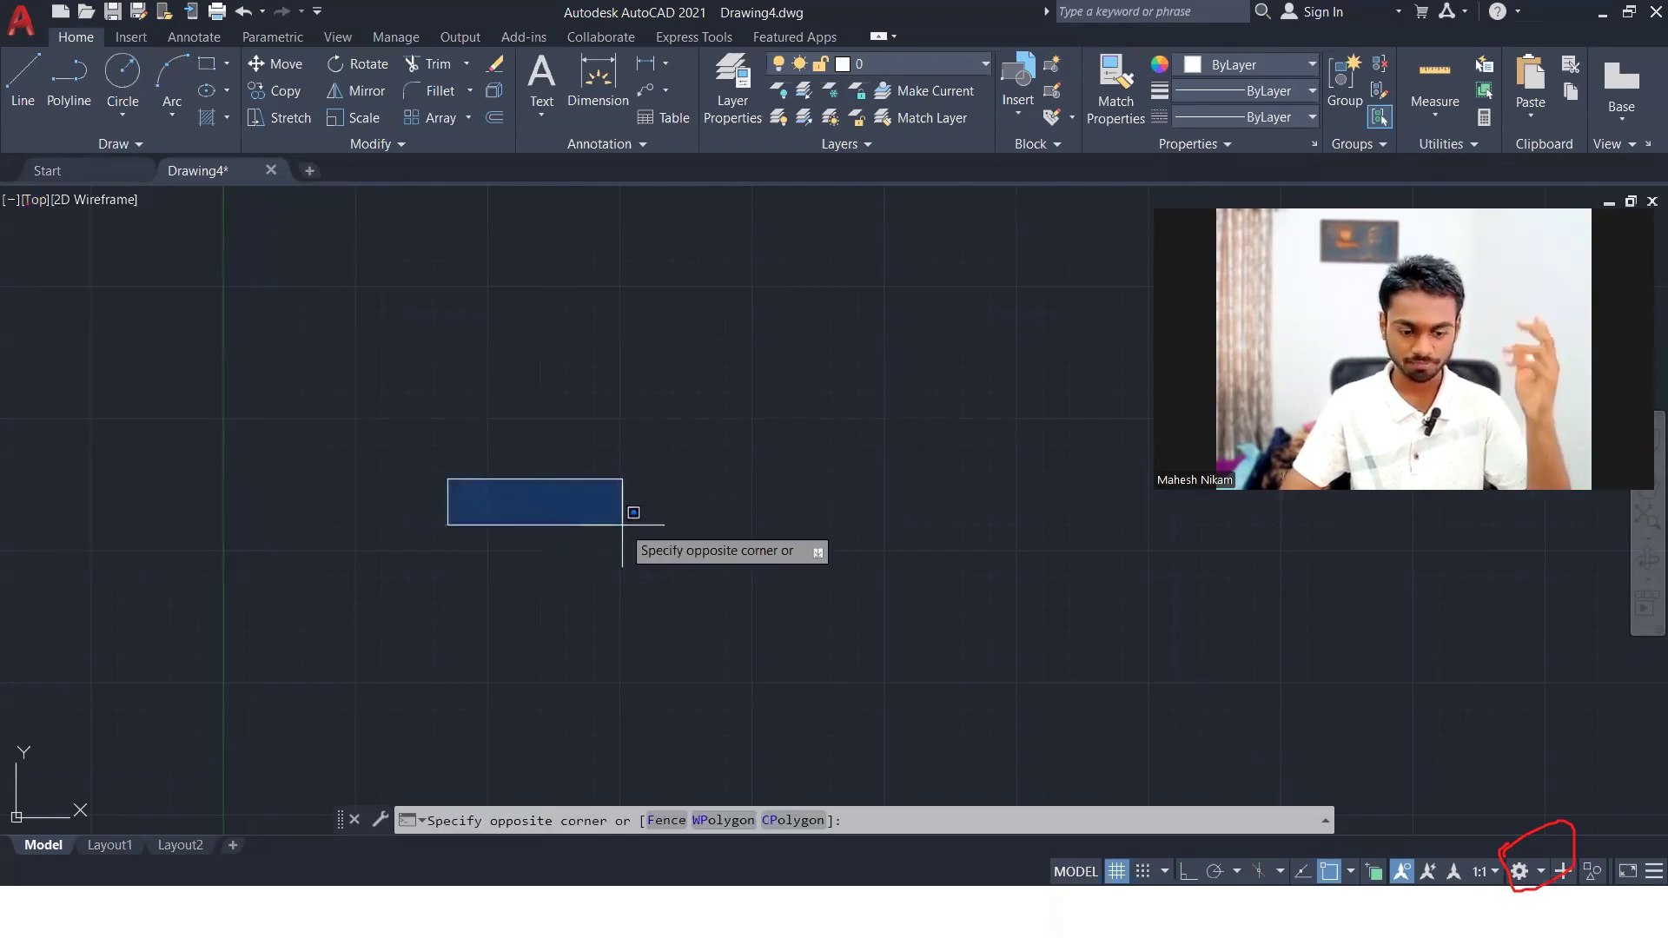
click(648, 521)
- Check the Basic option topic in the PowerPoint slide show and return to AutoCAD
key(super+Tab)
click(637, 309)
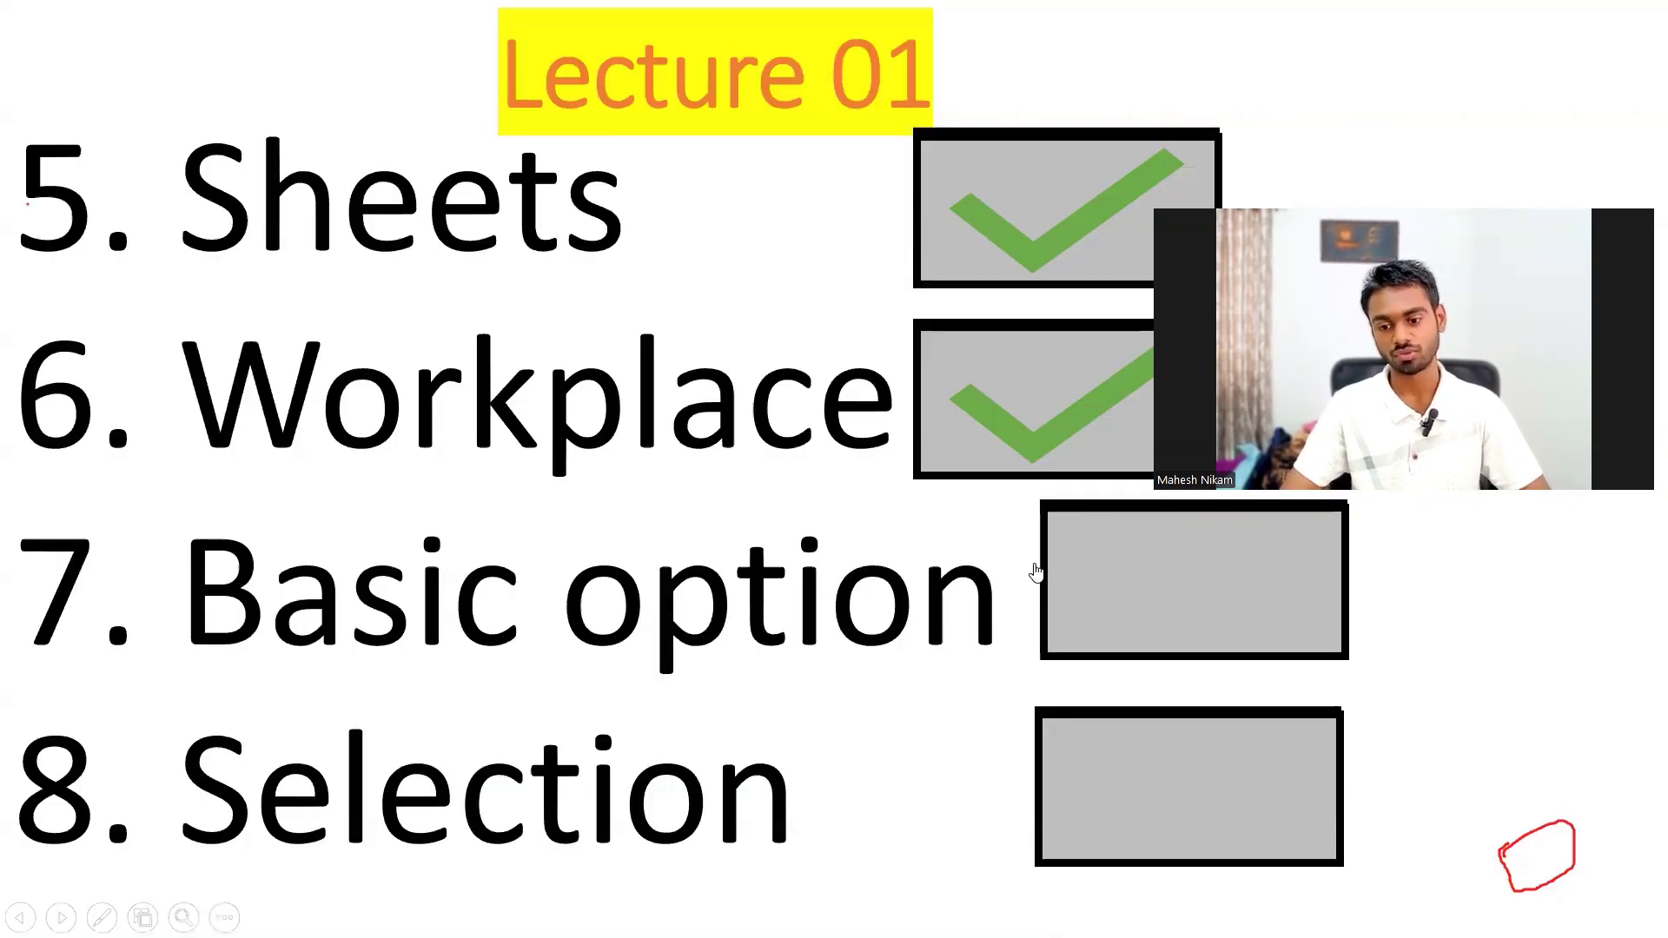
key(alt+Tab)
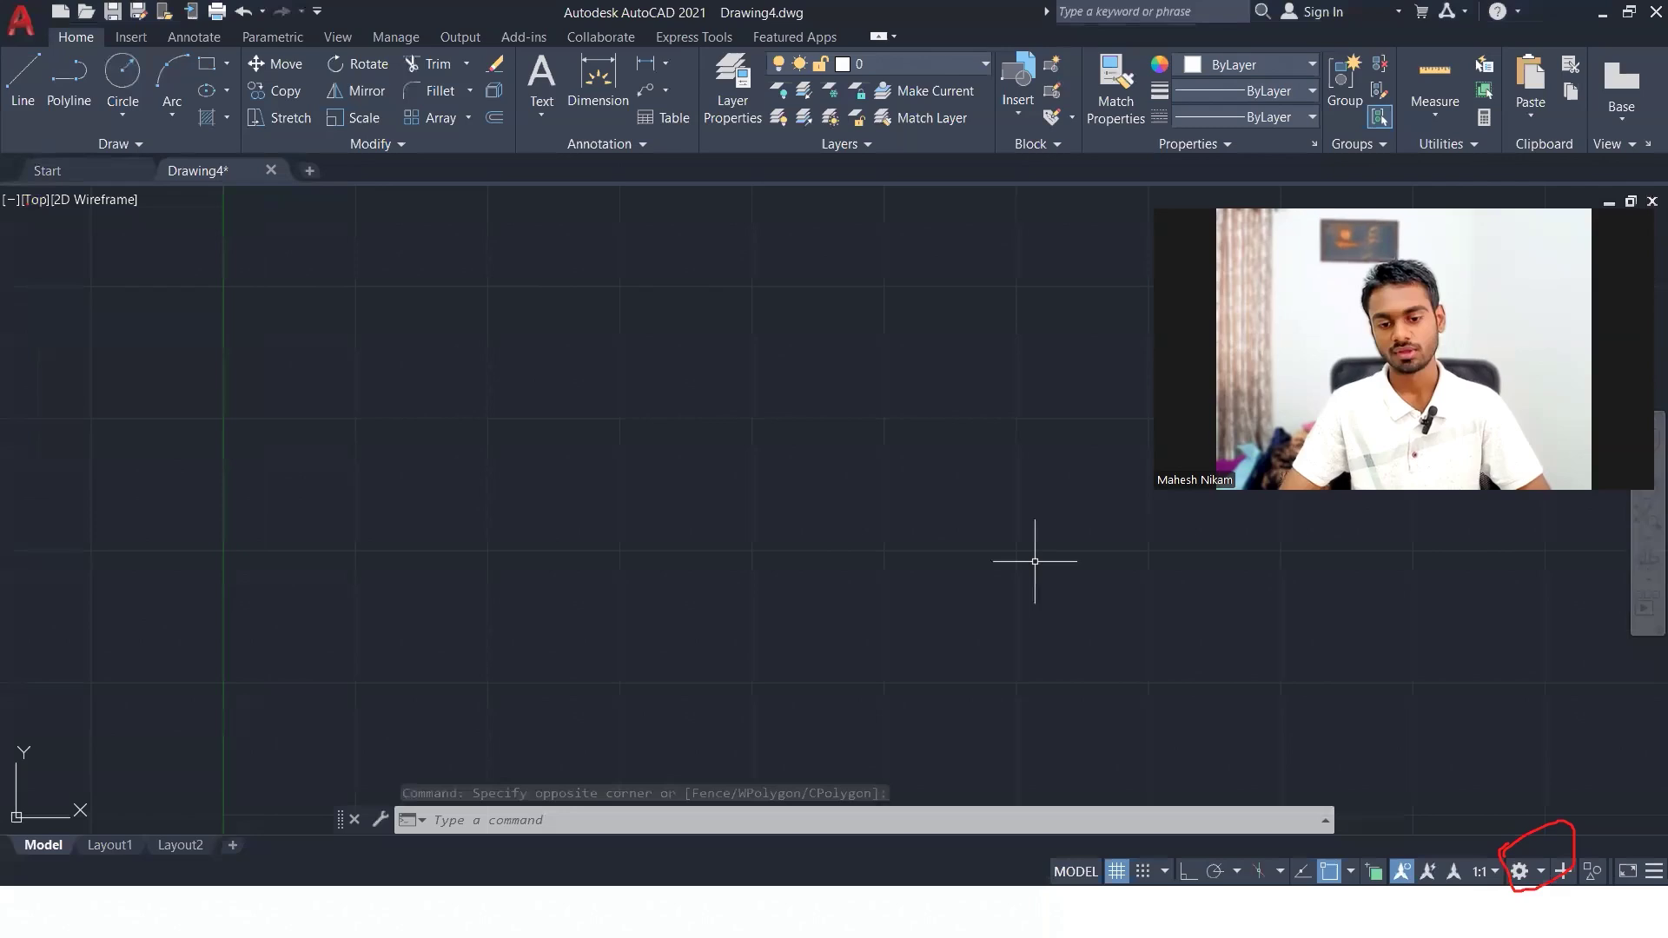
- Cancel quitting the program and look at the application menu's choices for creating a new drawing
double_click(25, 20)
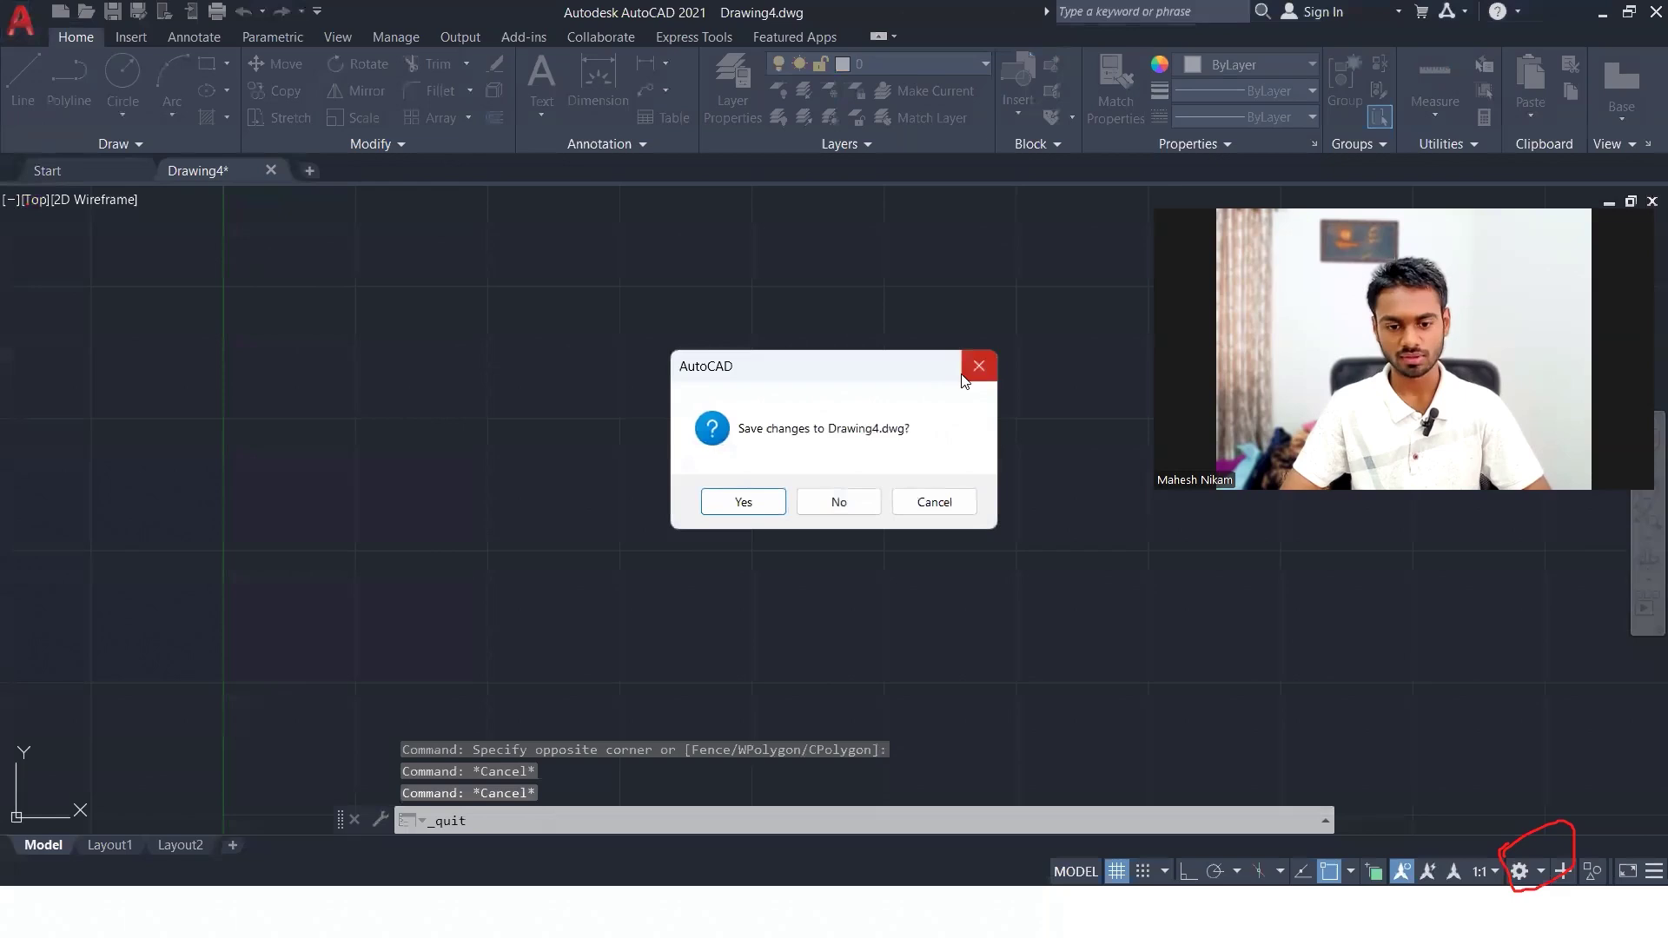
click(935, 503)
click(17, 19)
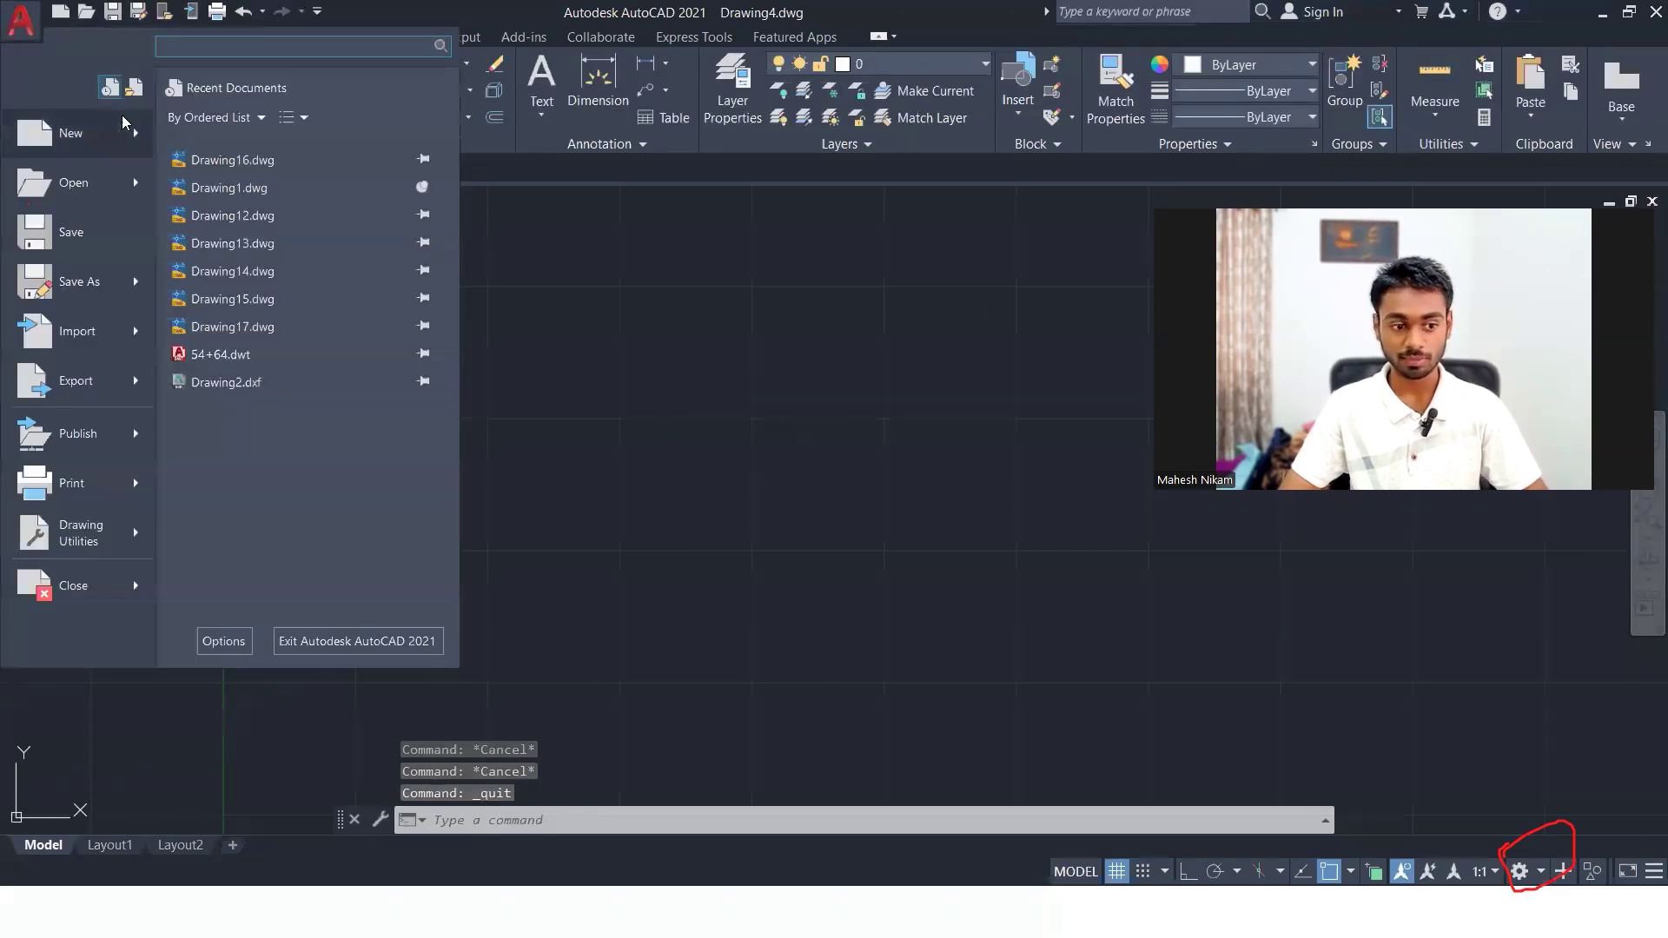
mouse_move(60, 152)
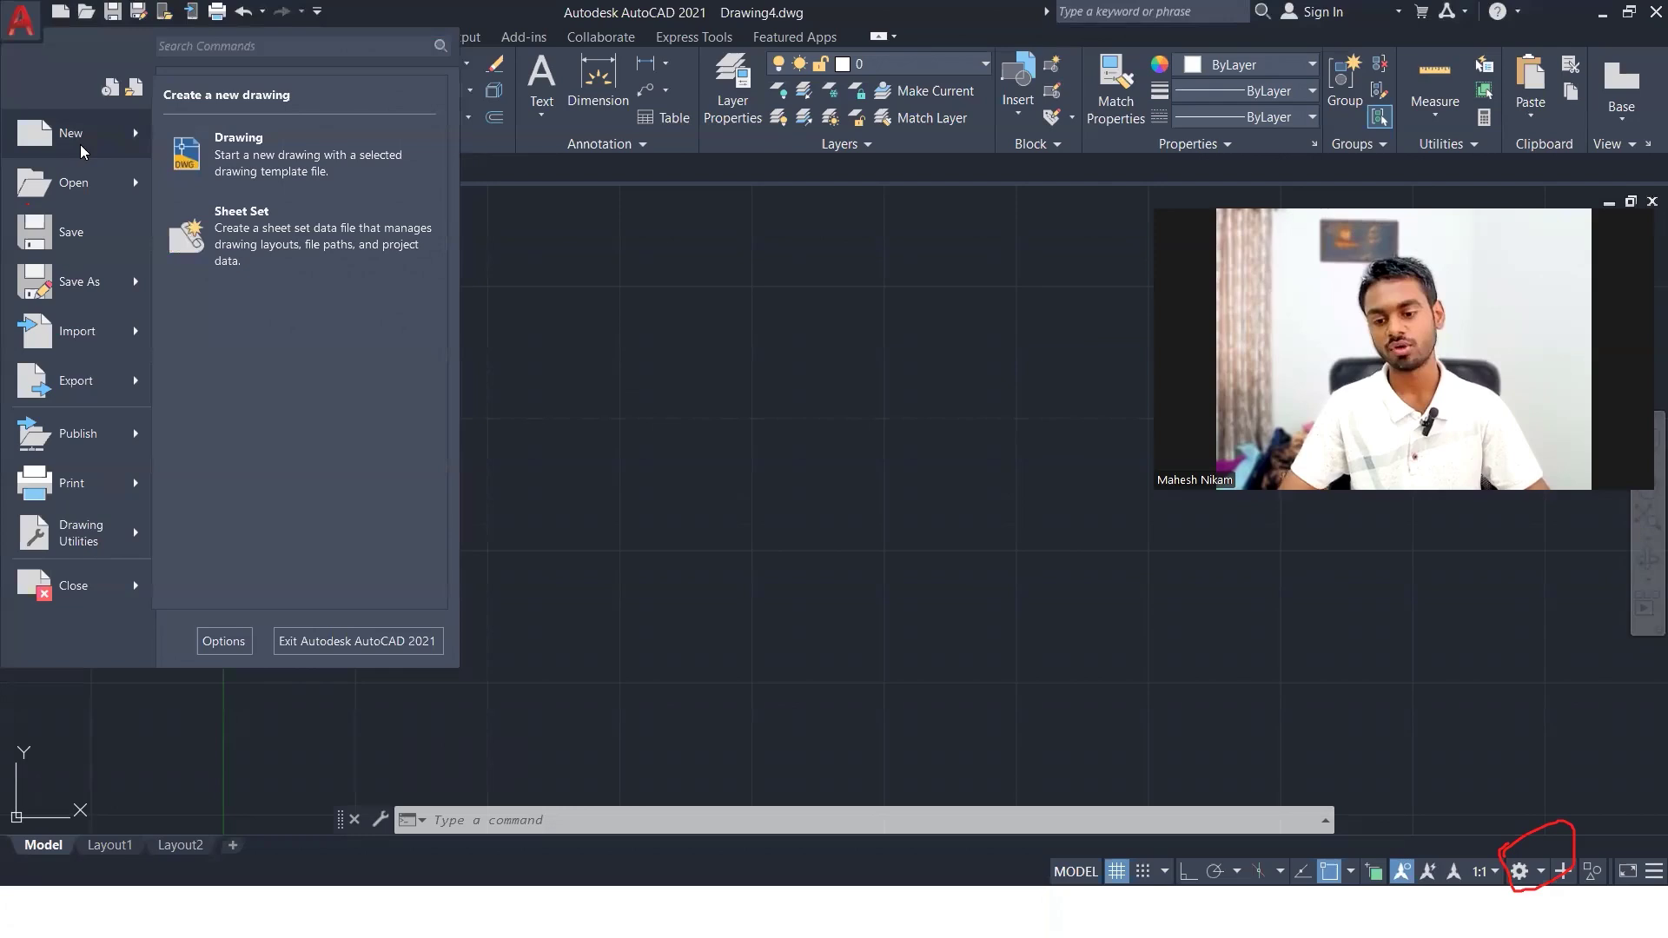
click(536, 239)
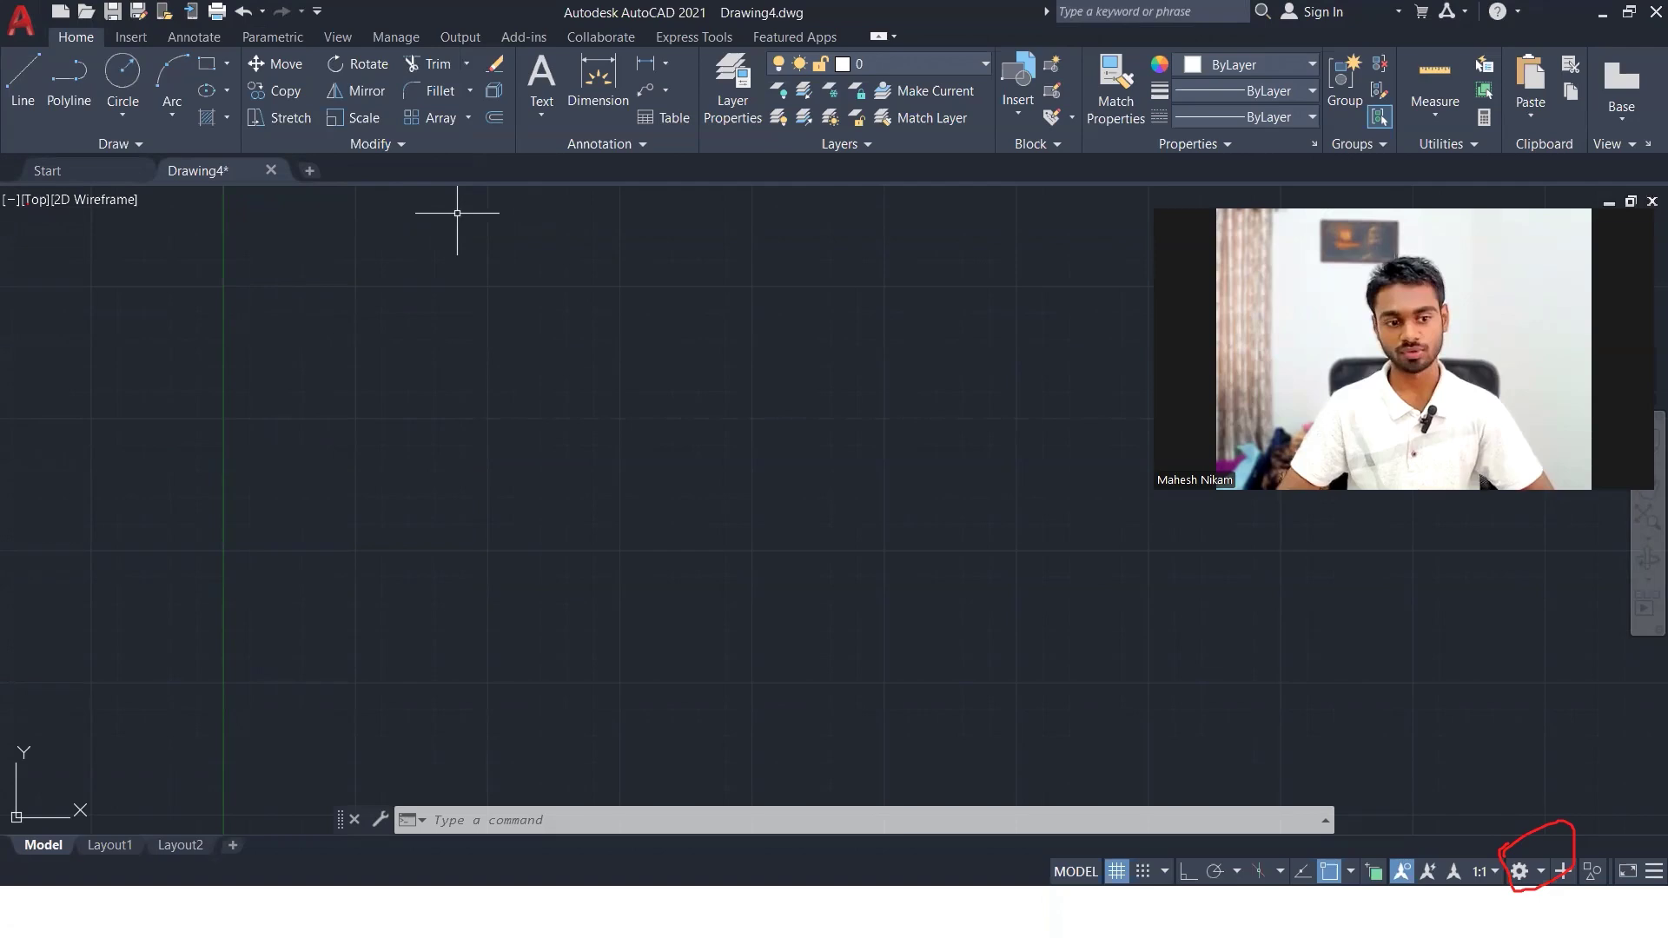
click(217, 250)
click(156, 229)
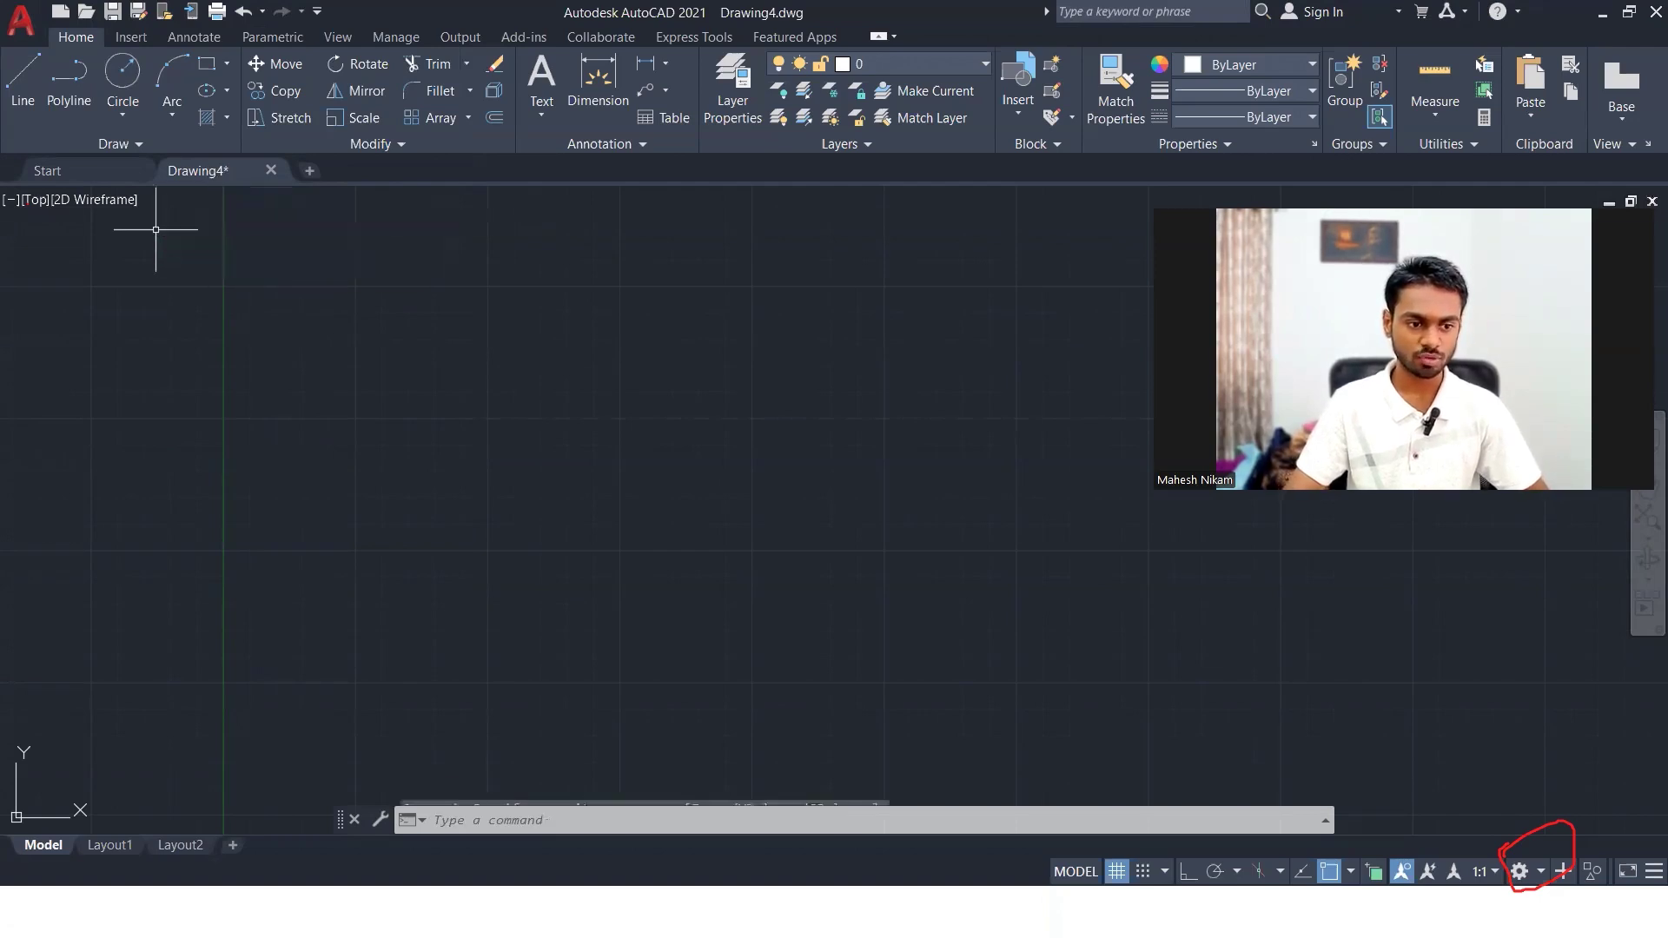
- View the template files offered for a new drawing and cancel the template selection
mouse_move(198, 171)
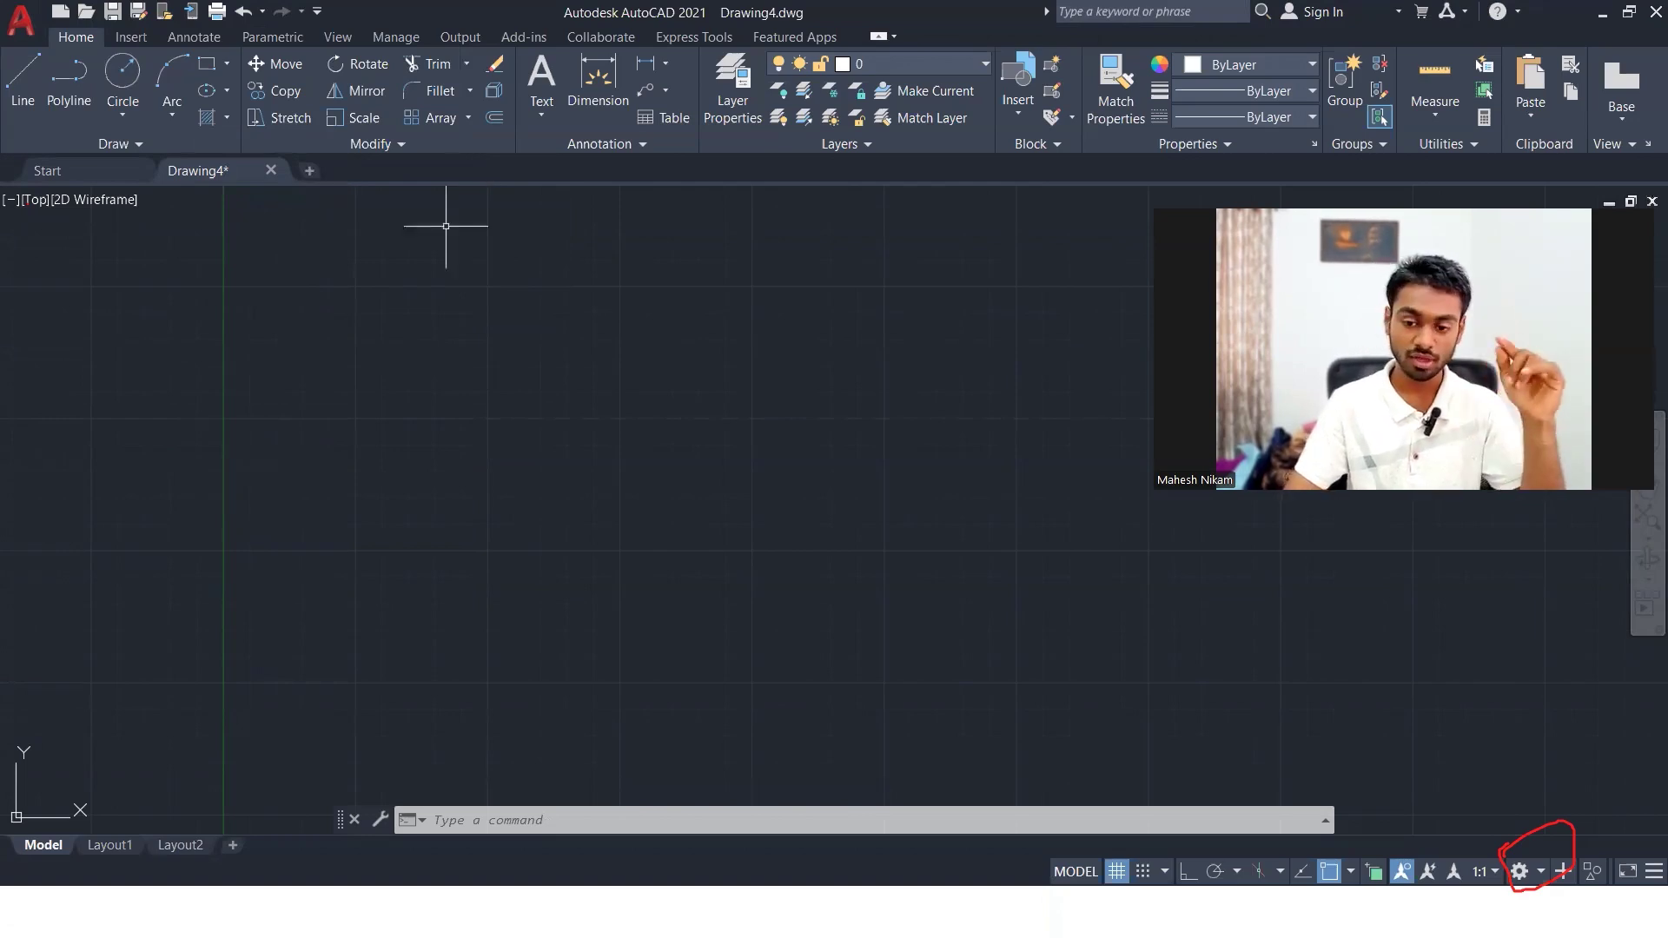
click(22, 26)
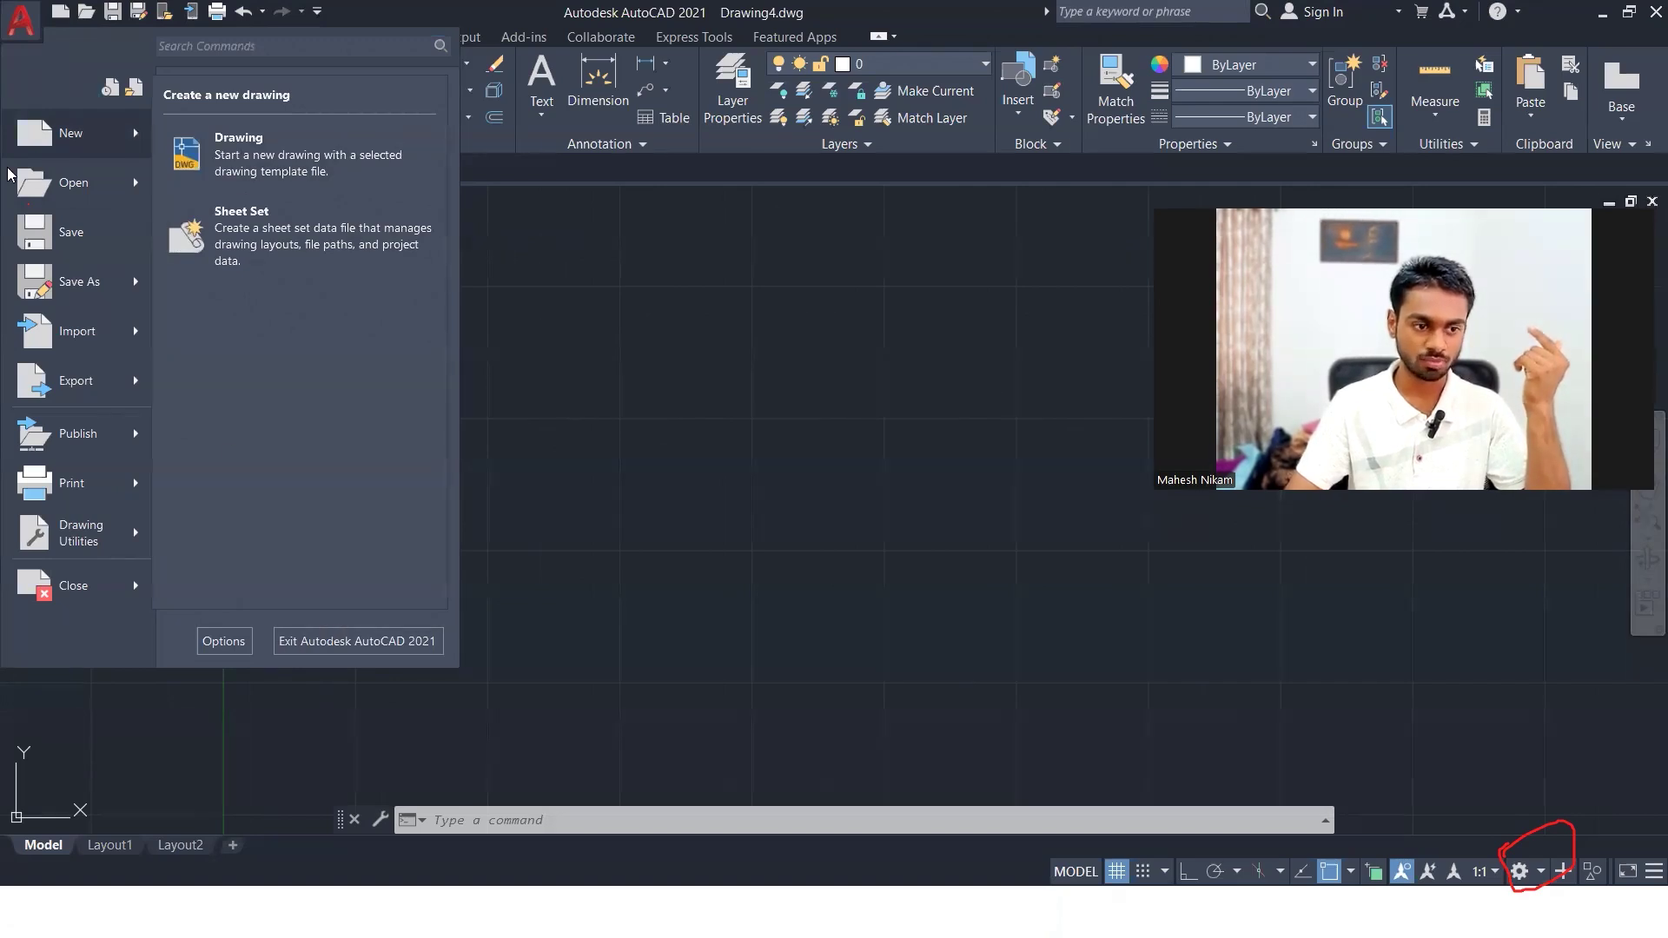
click(59, 131)
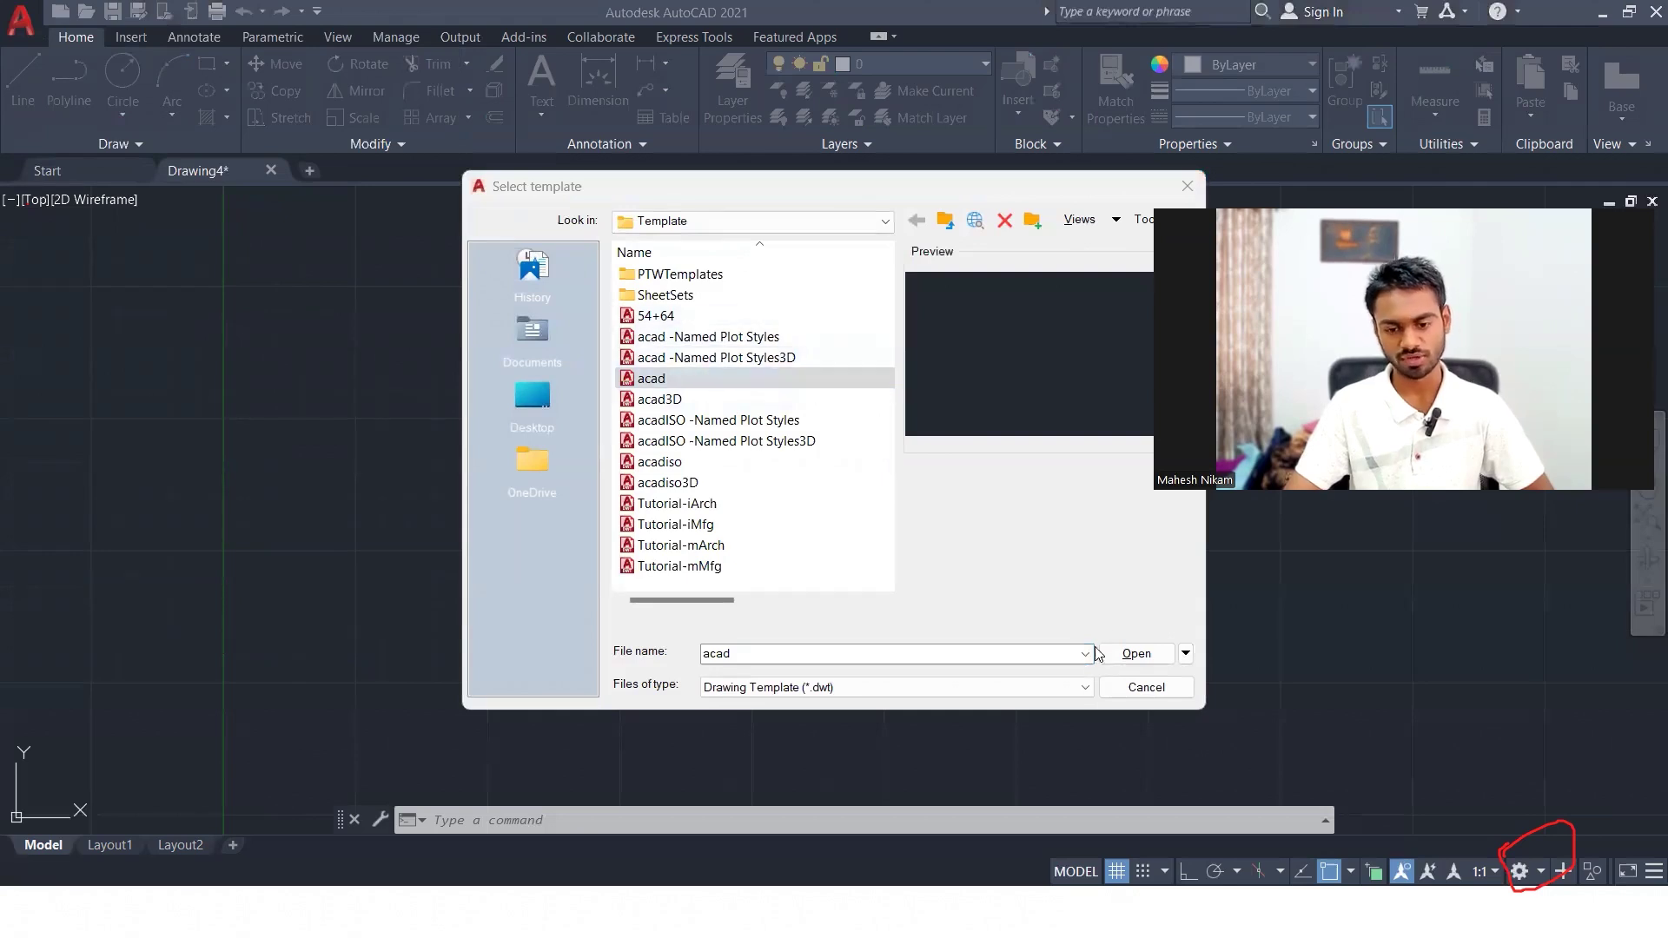
click(1138, 687)
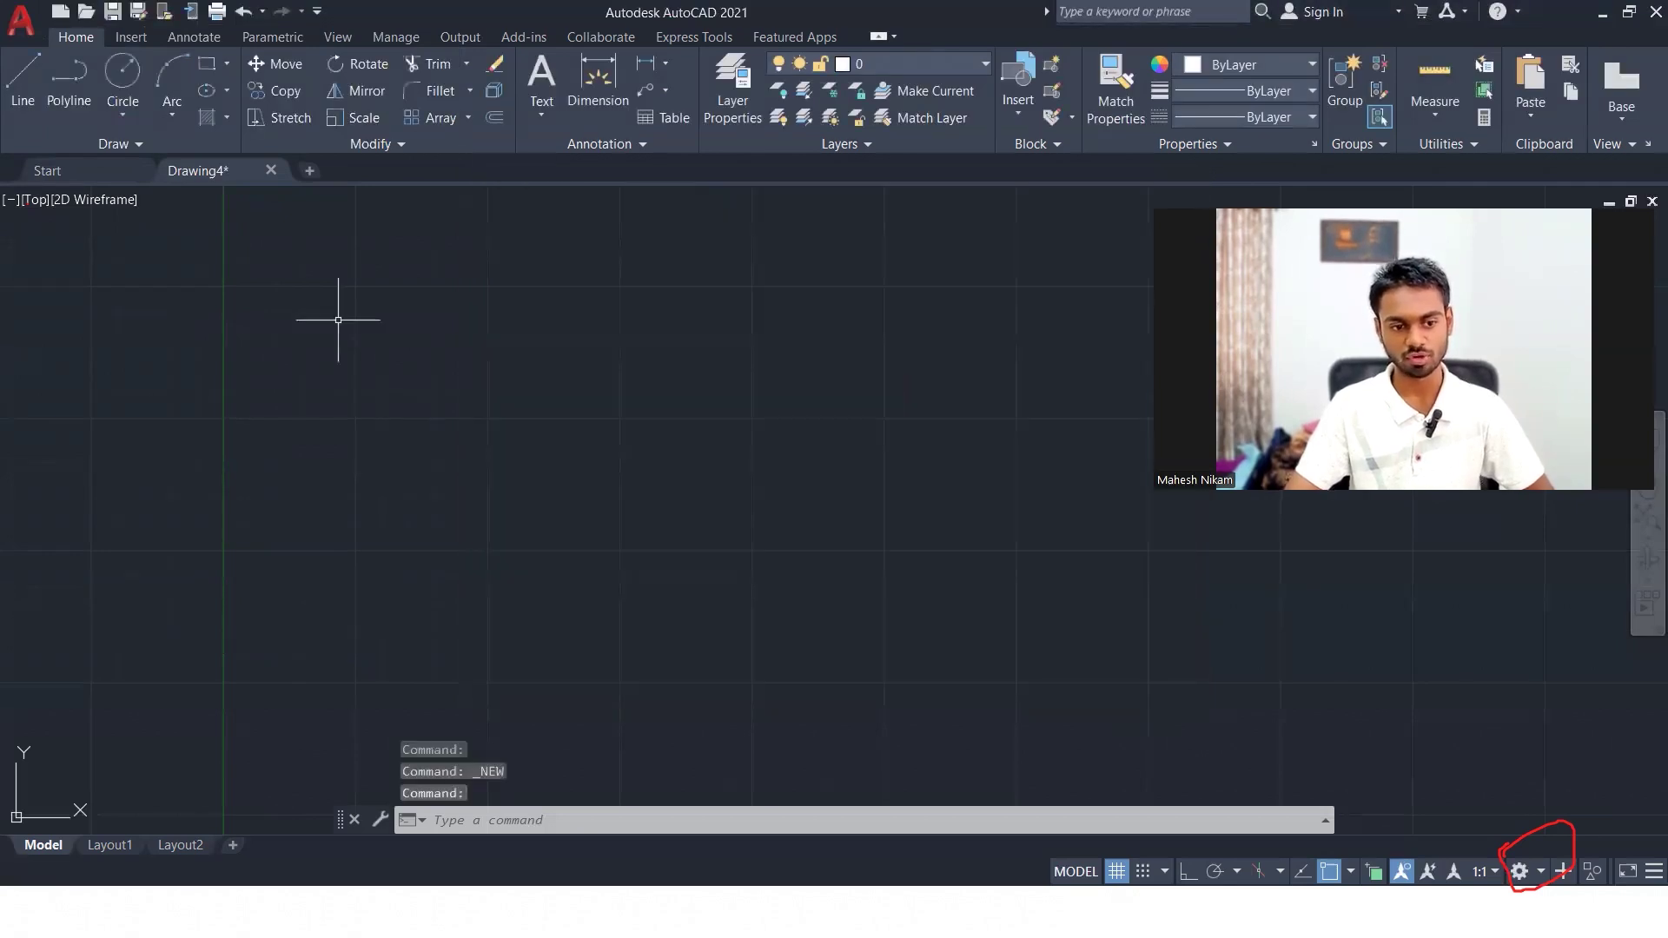
- Create another new drawing in its own file tab and close it without saving
click(307, 168)
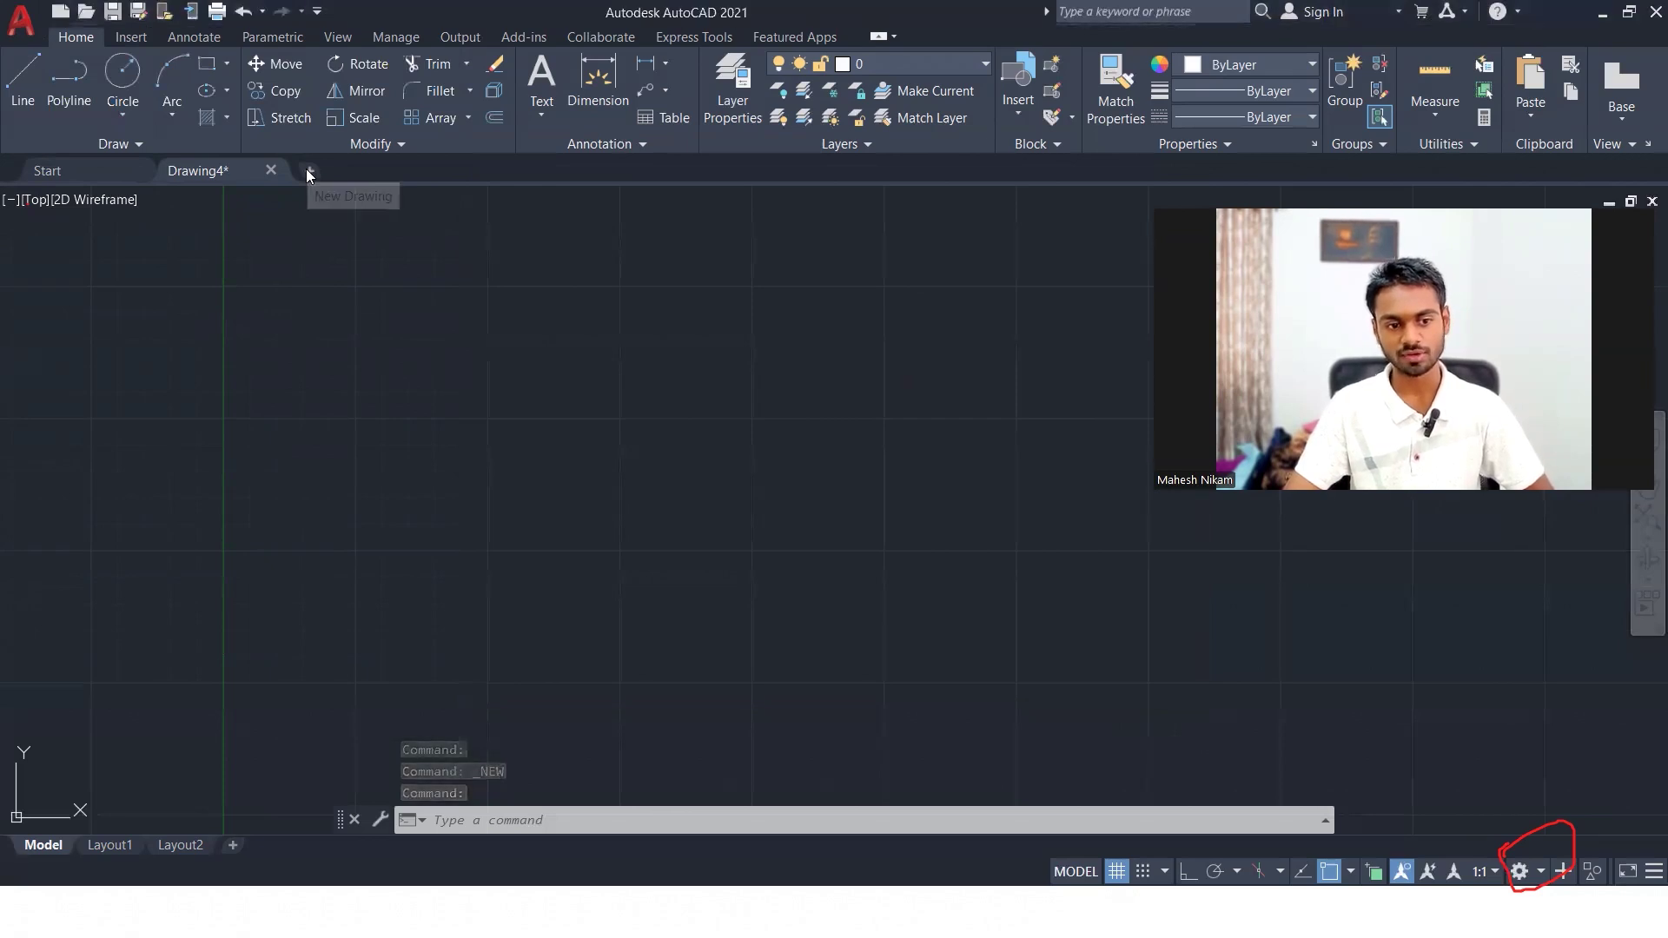
click(311, 170)
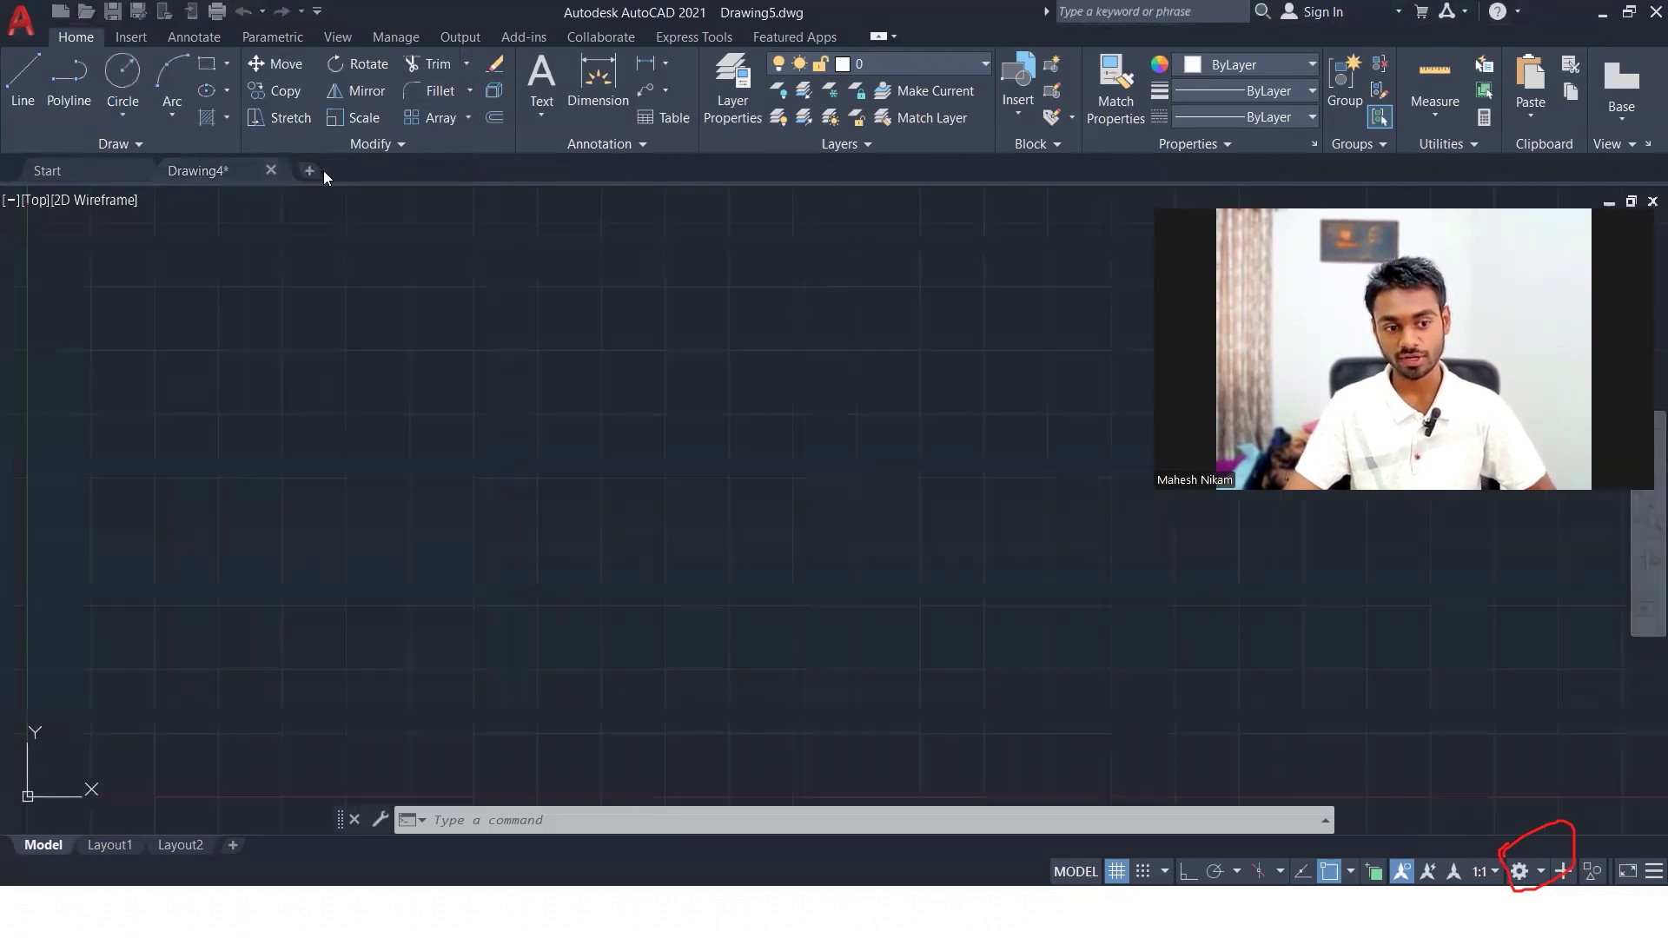
scroll(972, 403, down, 10)
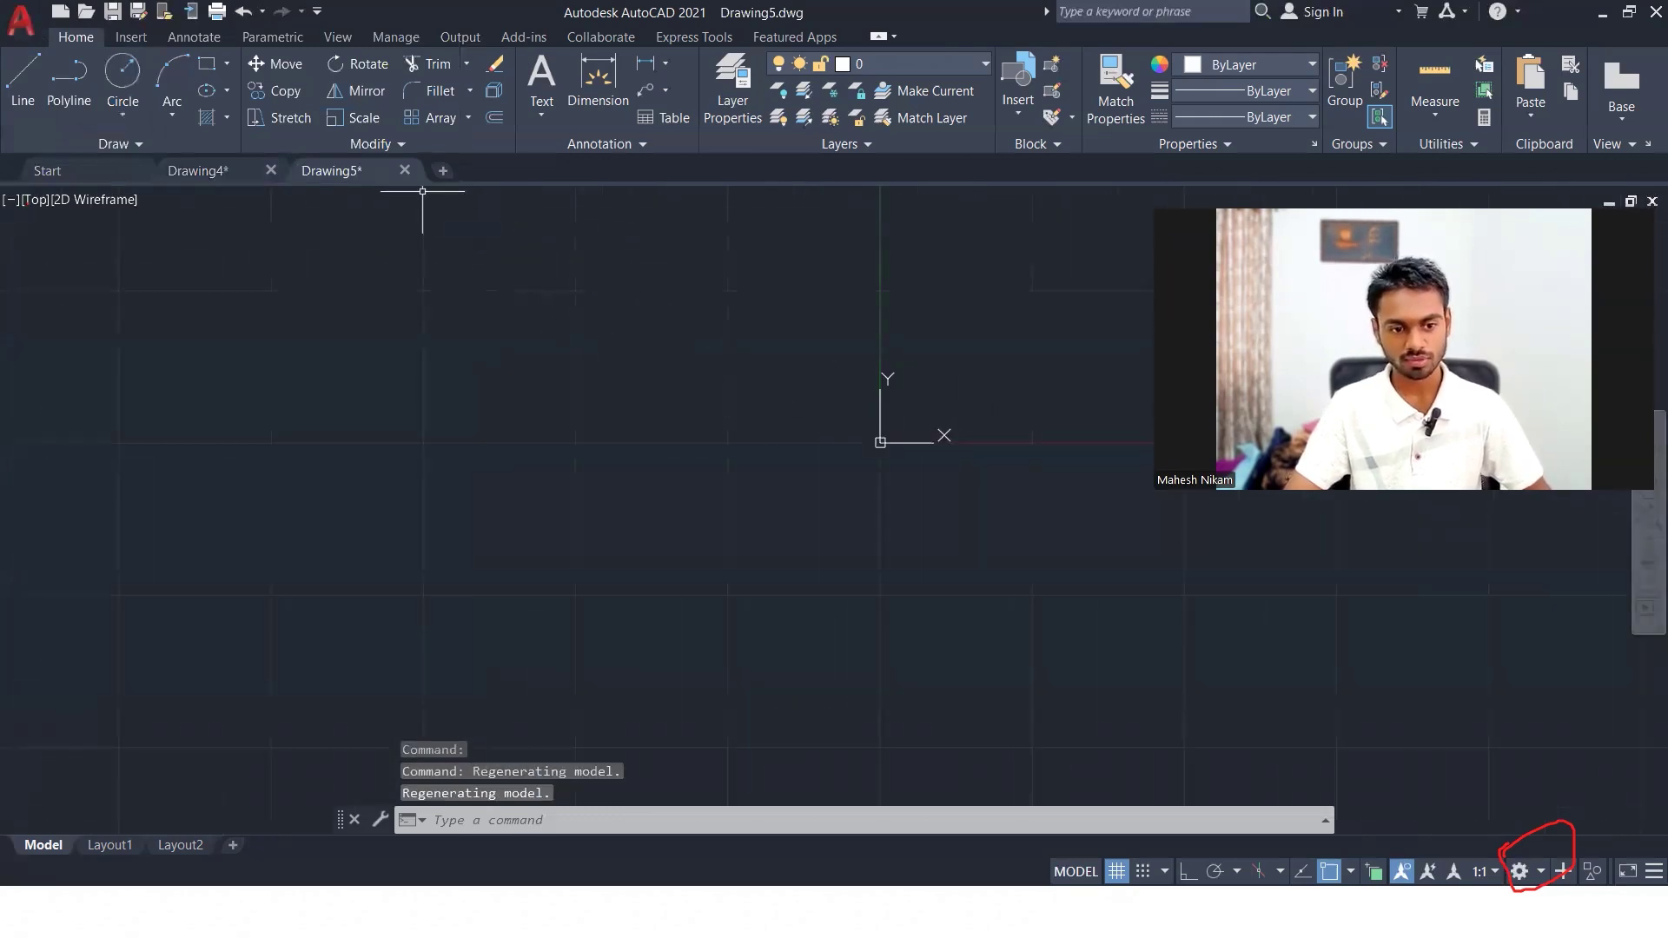
click(405, 171)
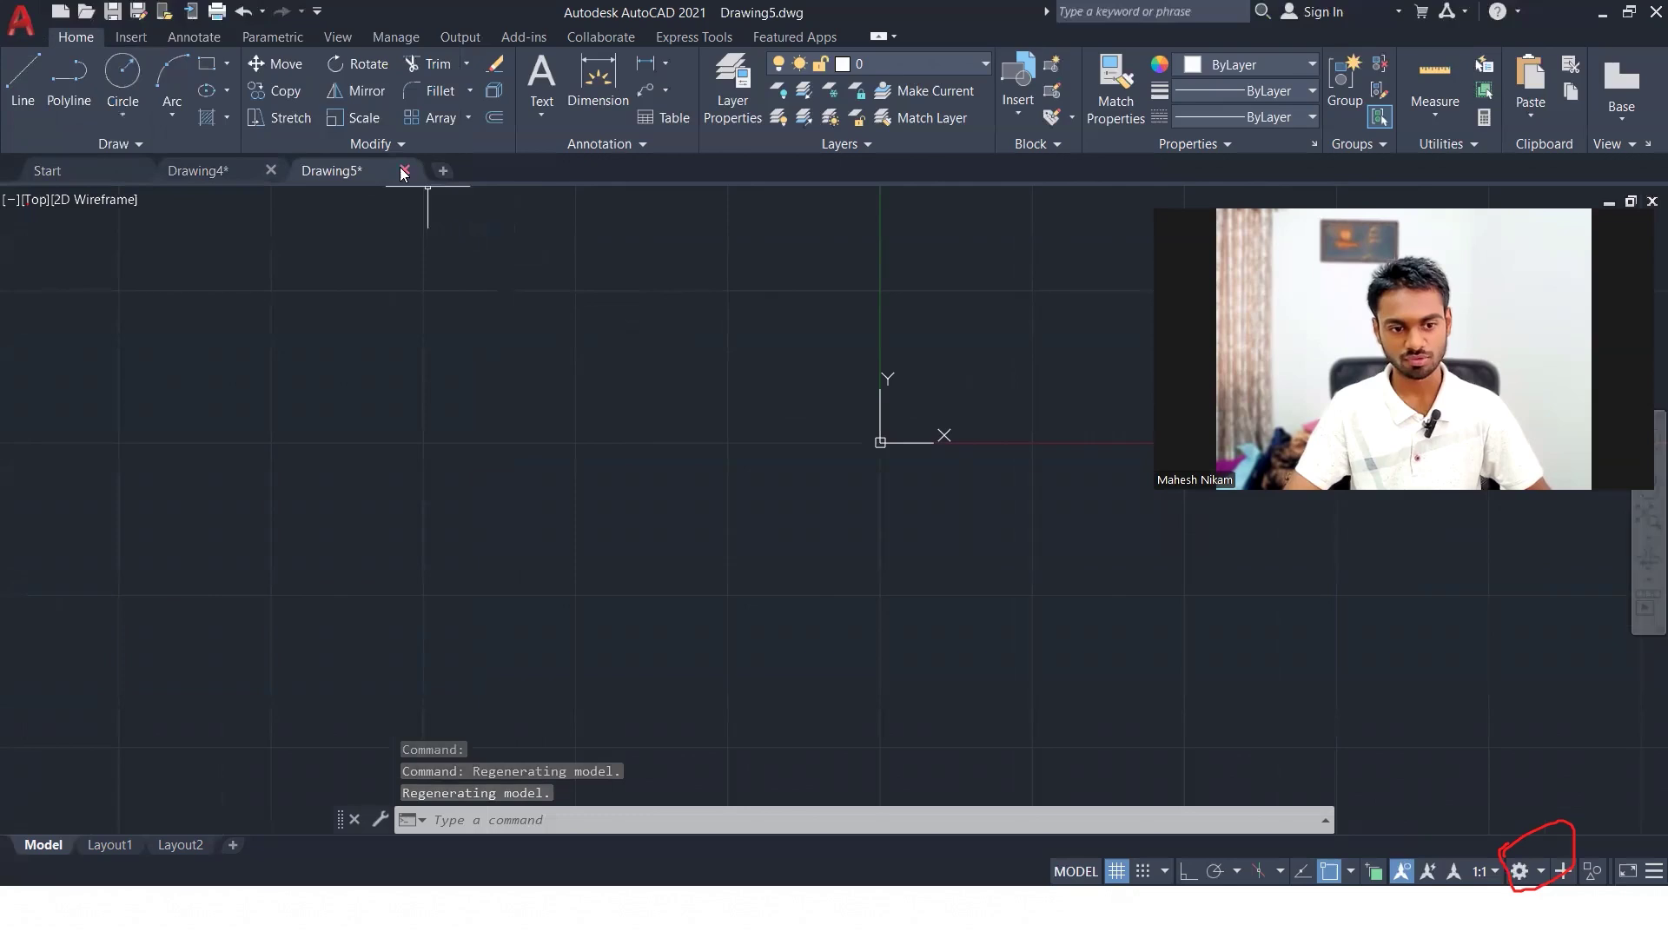
click(839, 501)
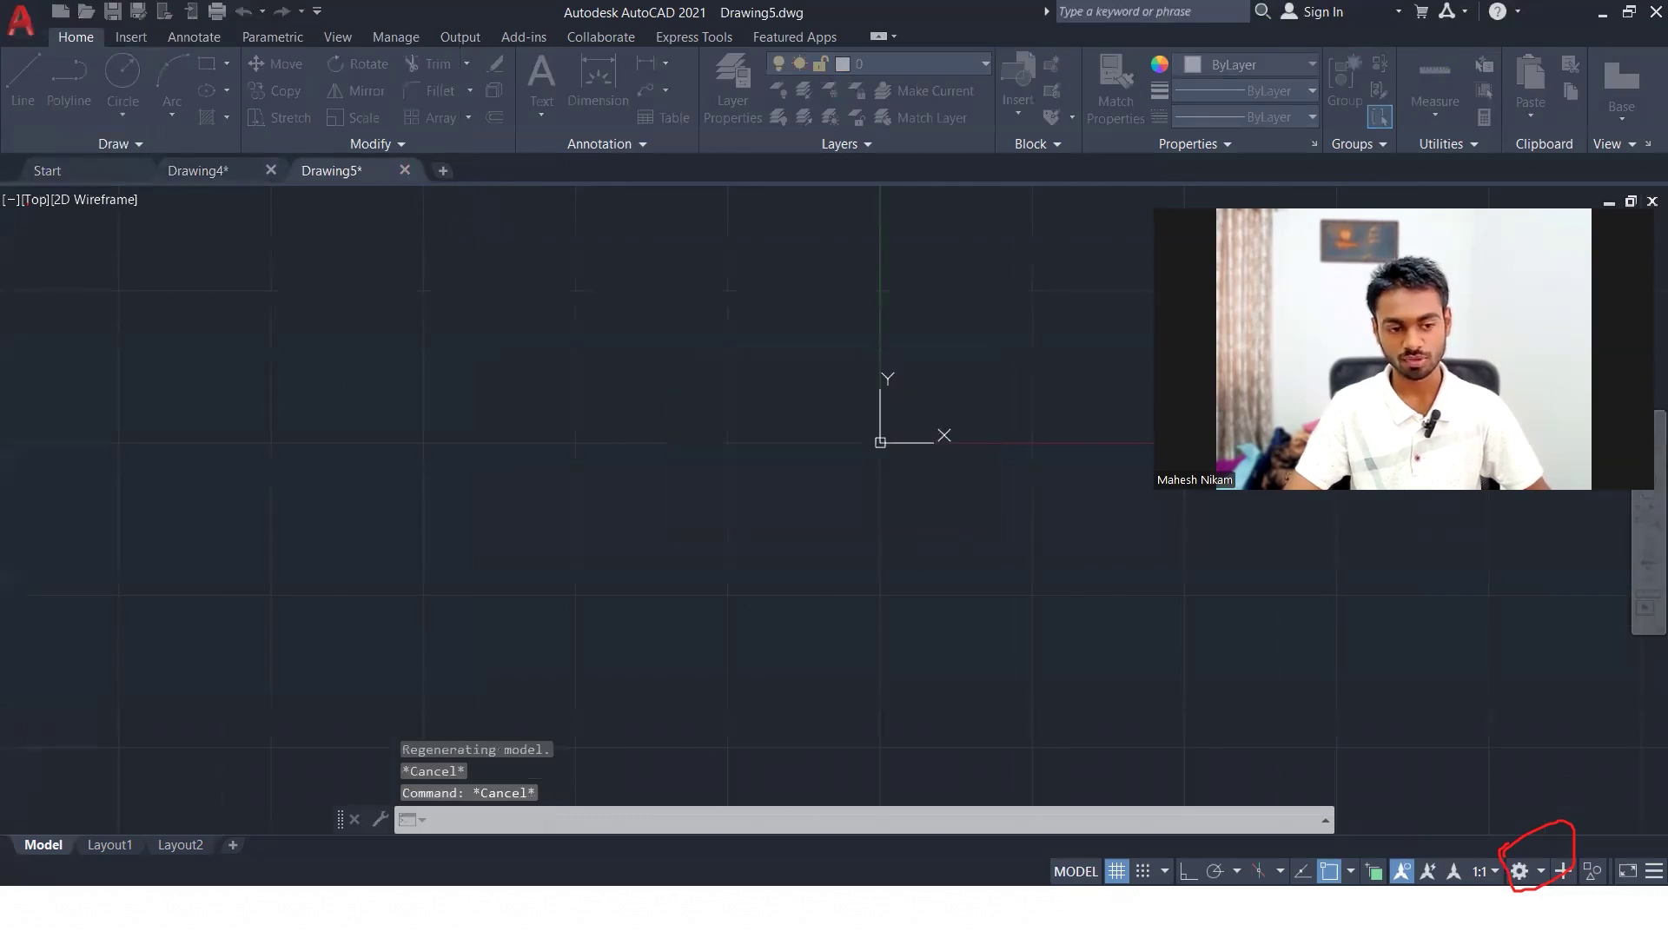
- Look over the application menu's open and save choices and preview the recent document Drawing1.dwg
click(21, 19)
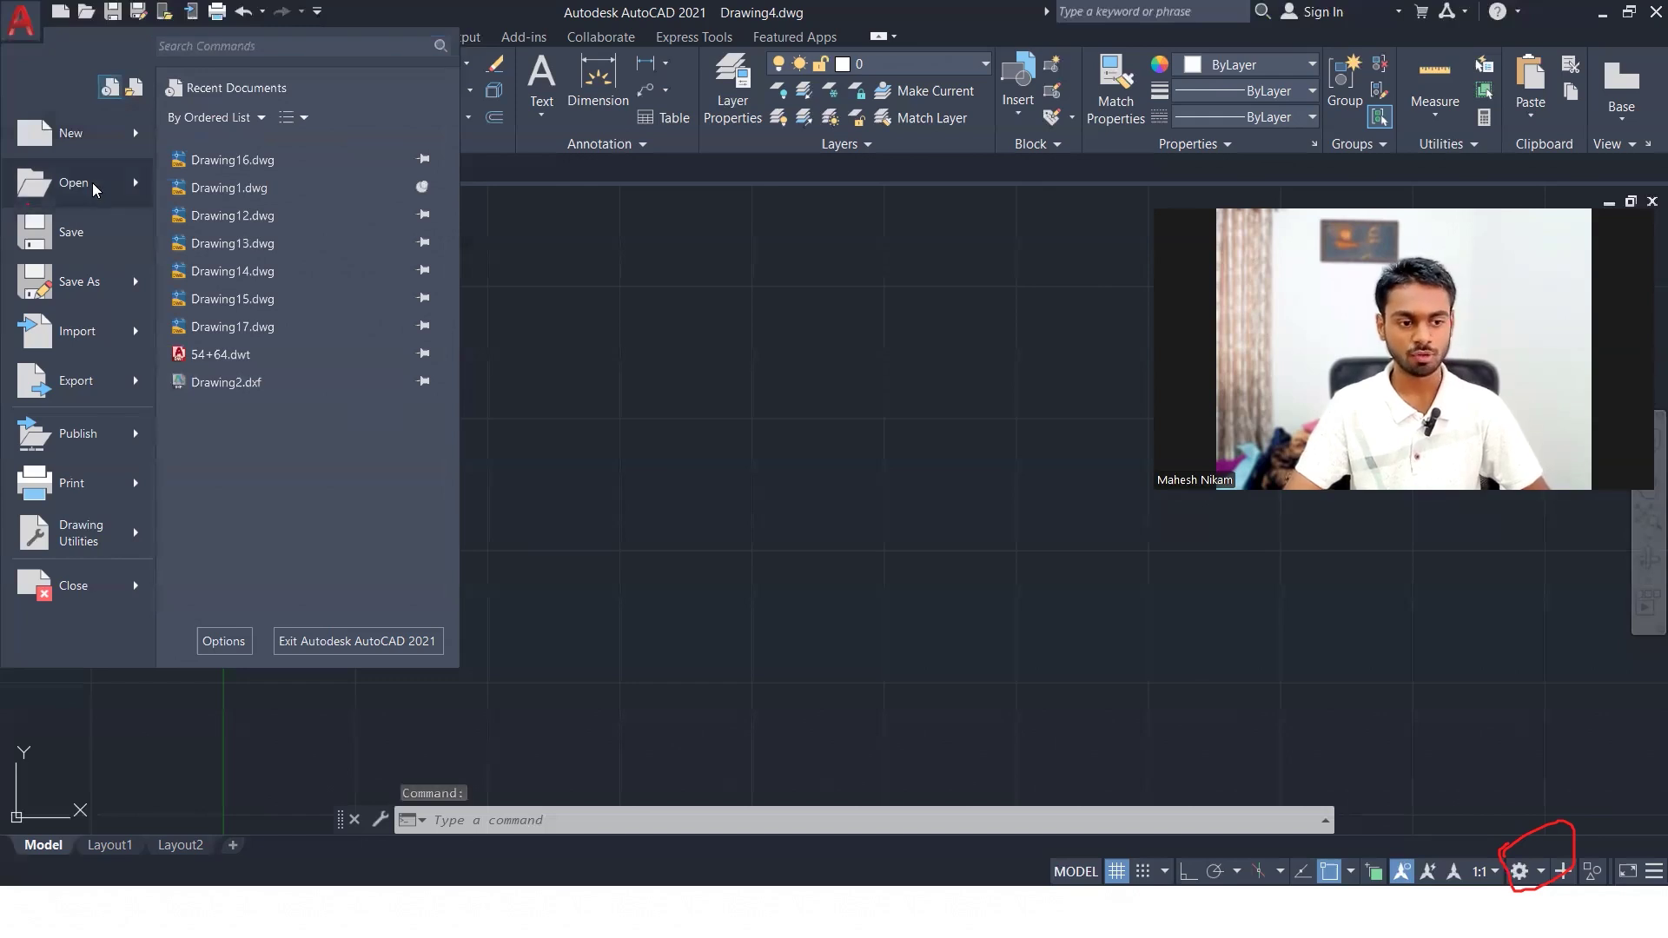
mouse_move(106, 186)
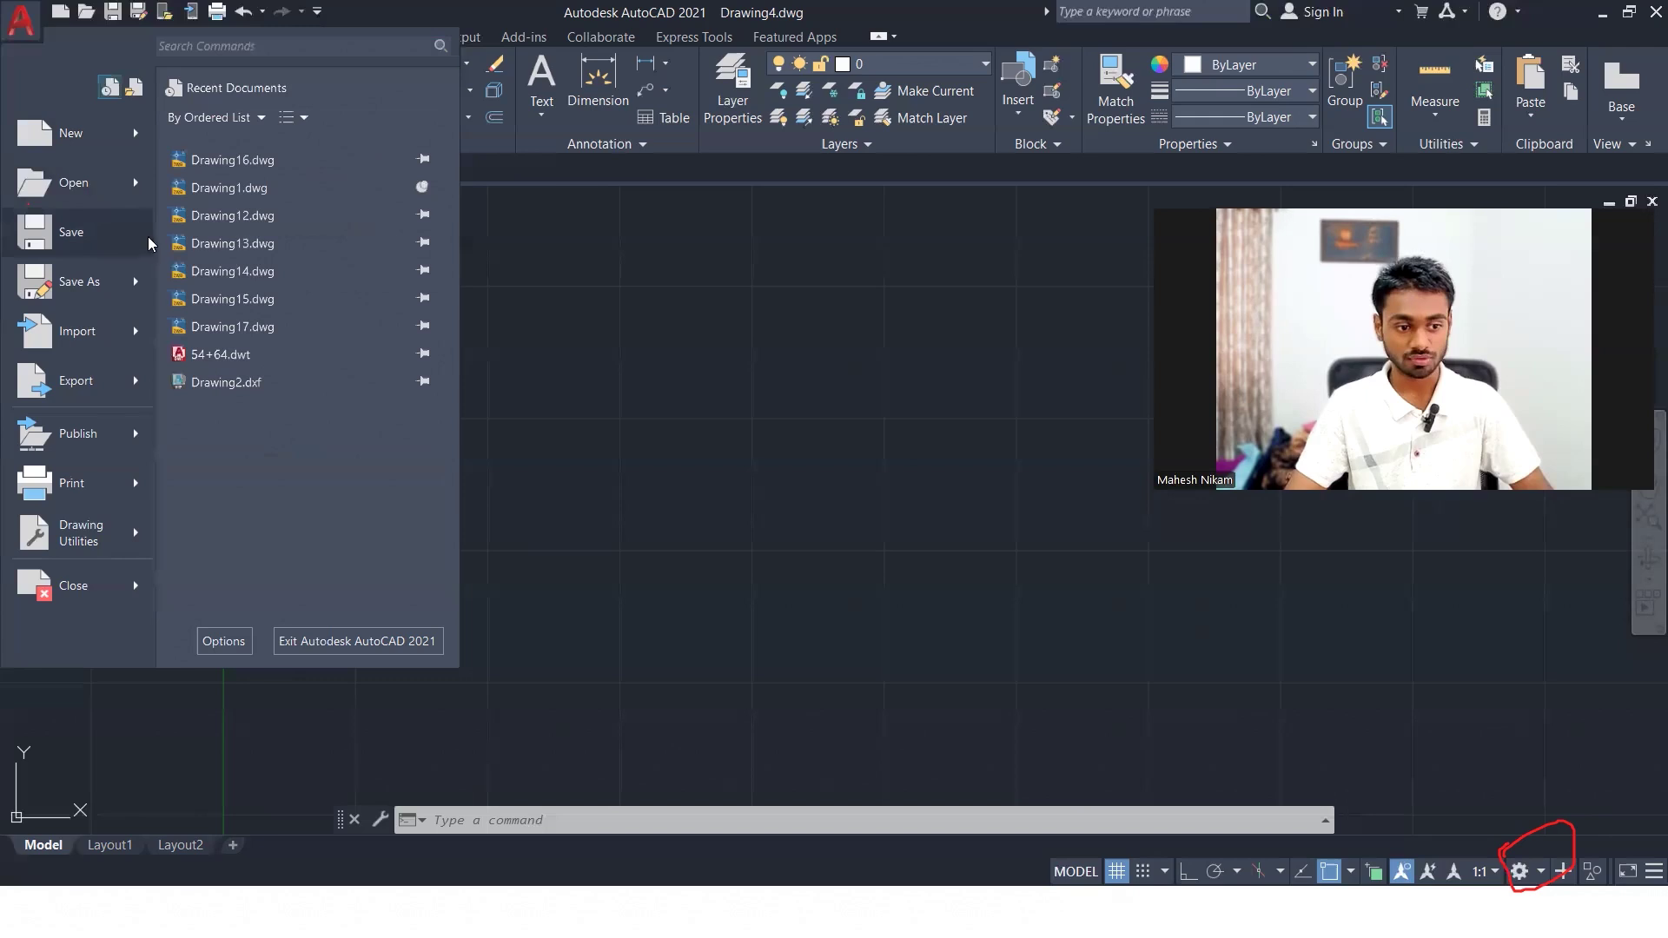
mouse_move(275, 171)
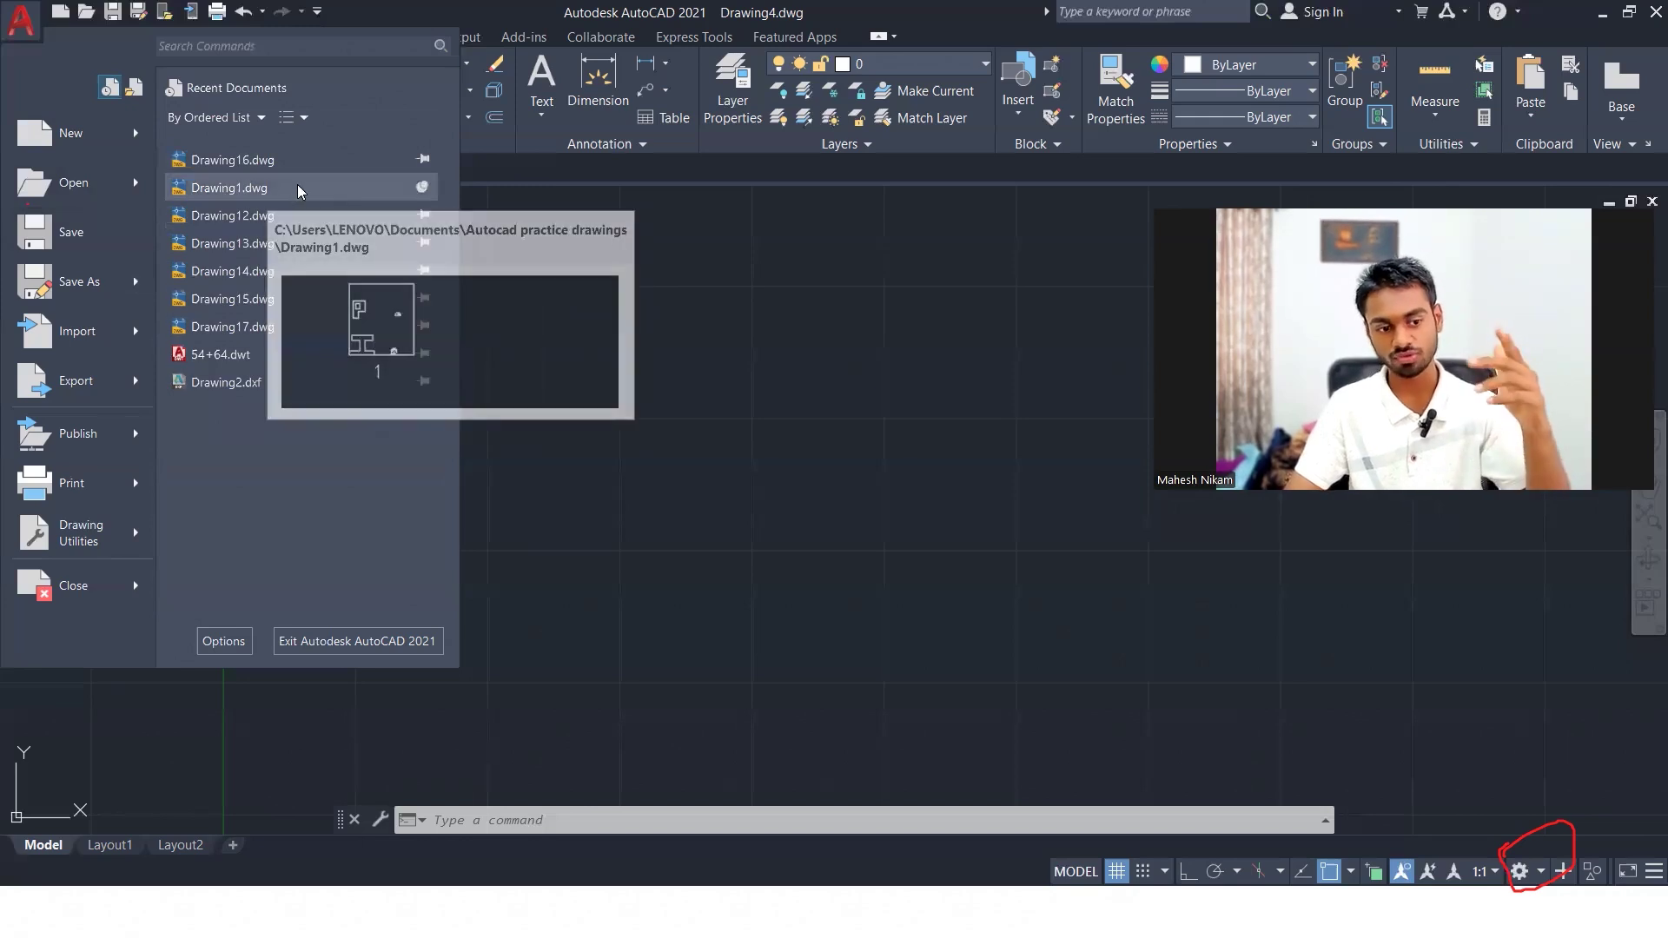
click(62, 228)
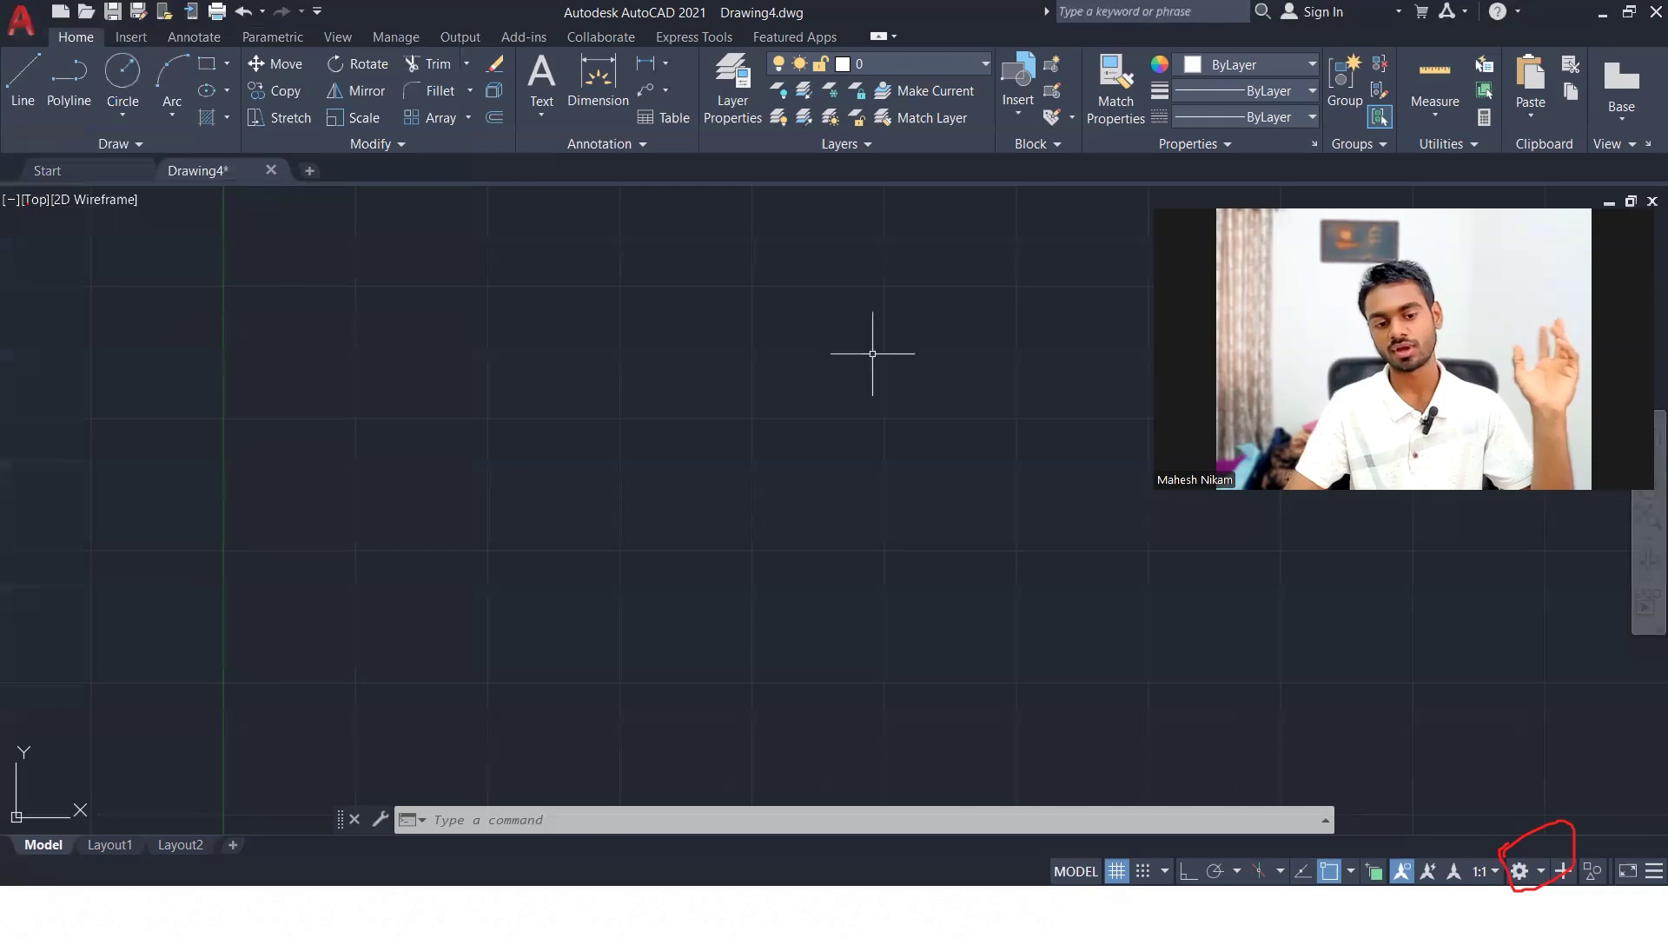
- Handwrite "C+S" over the empty canvas with the annotation pen and clear all the markings
mouse_move(1054, 356)
mouse_down()
mouse_move(794, 588)
mouse_move(777, 565)
mouse_up()
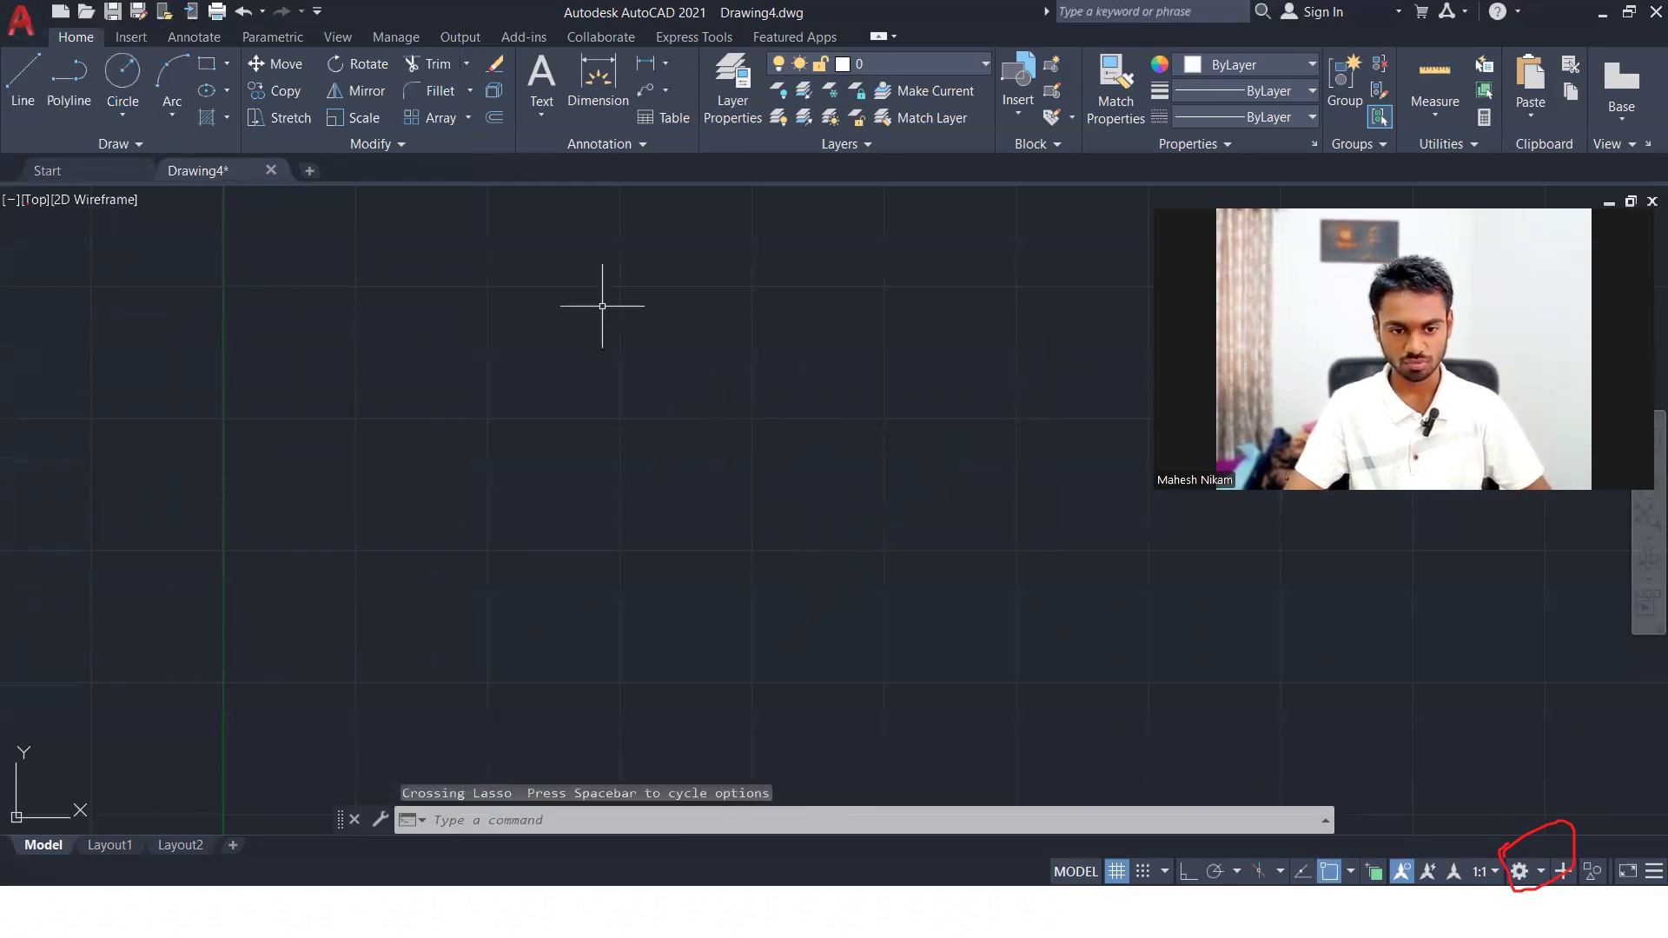
drag(406, 325, 413, 428)
drag(492, 304, 492, 423)
drag(457, 363, 551, 348)
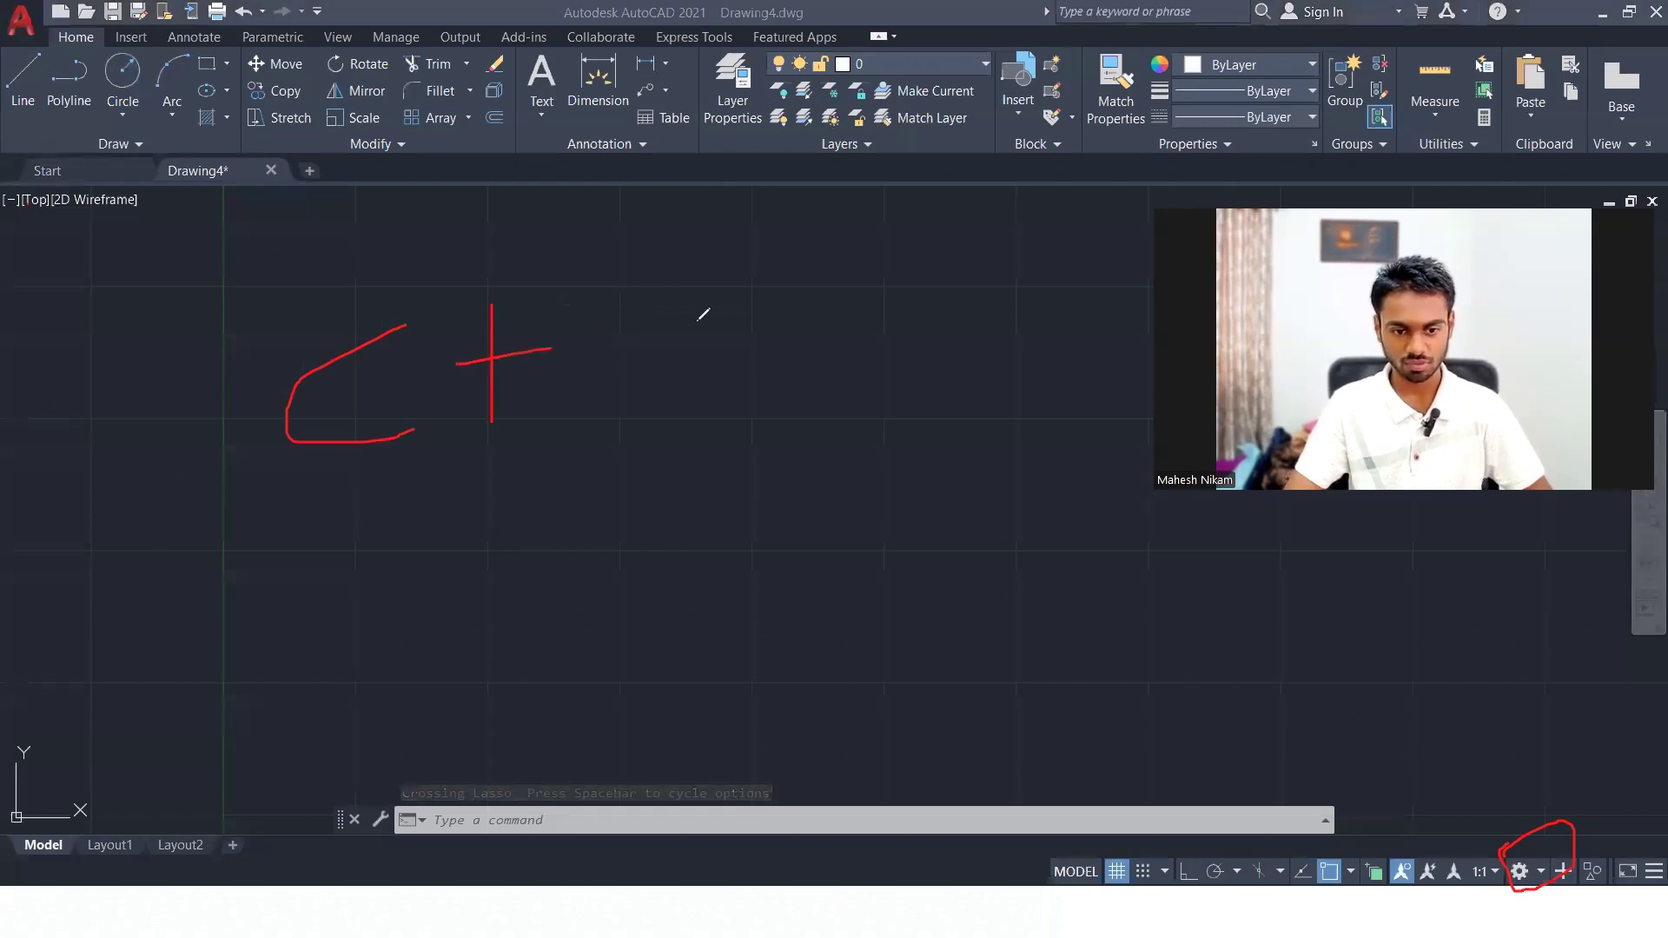
drag(696, 322, 595, 502)
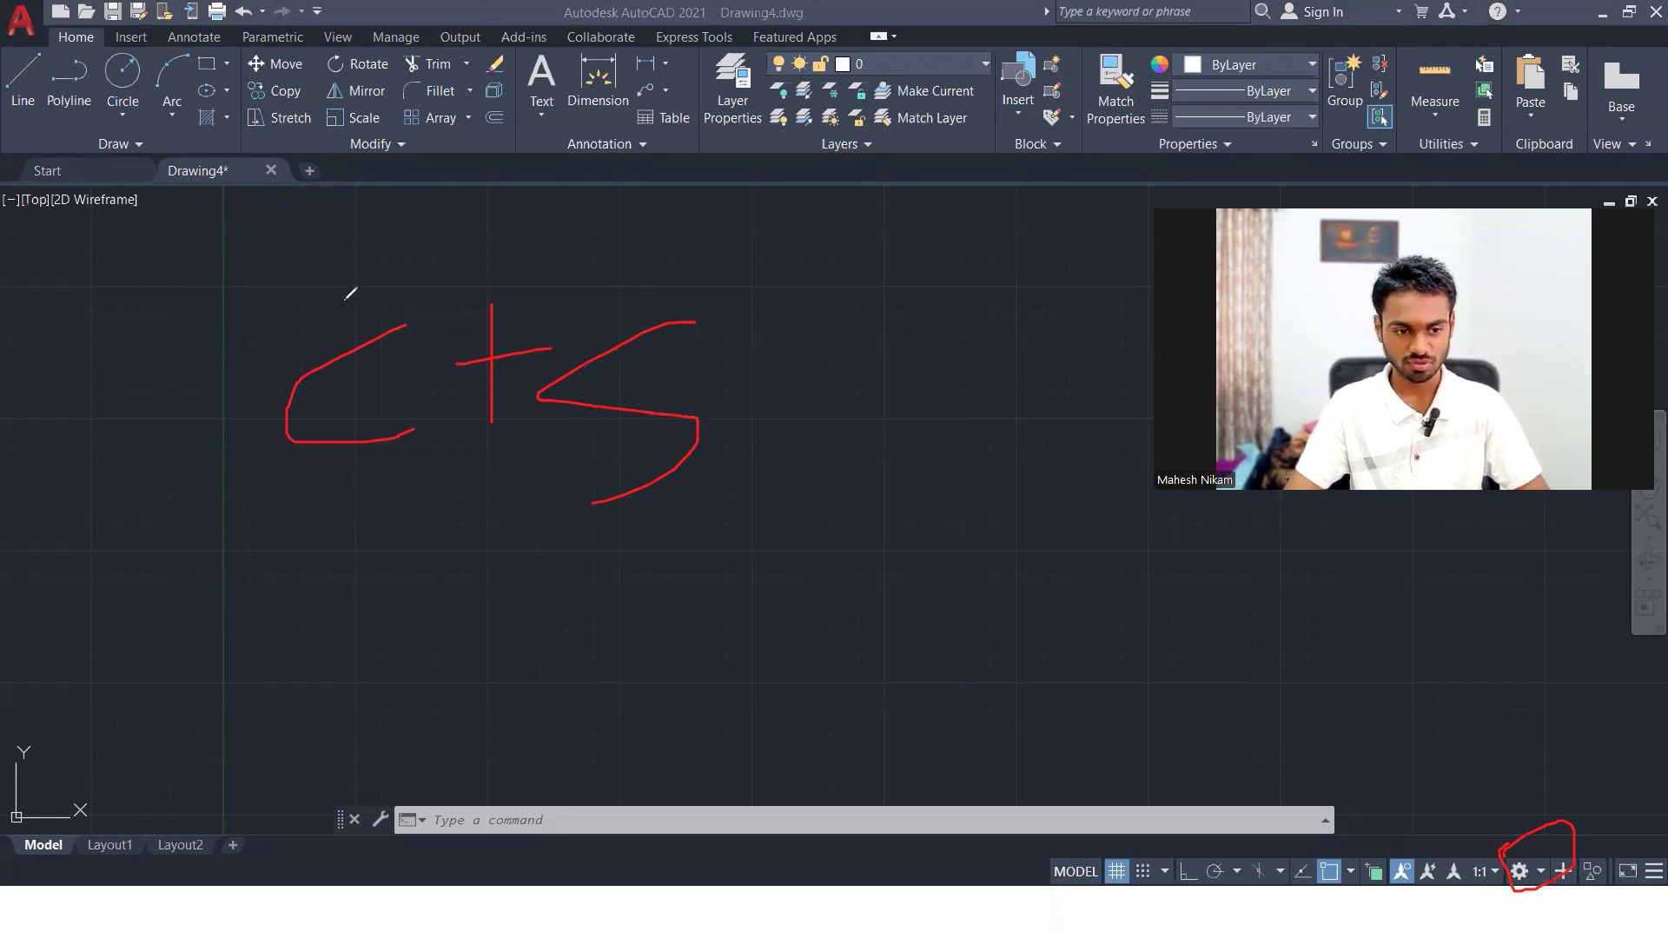
click(15, 52)
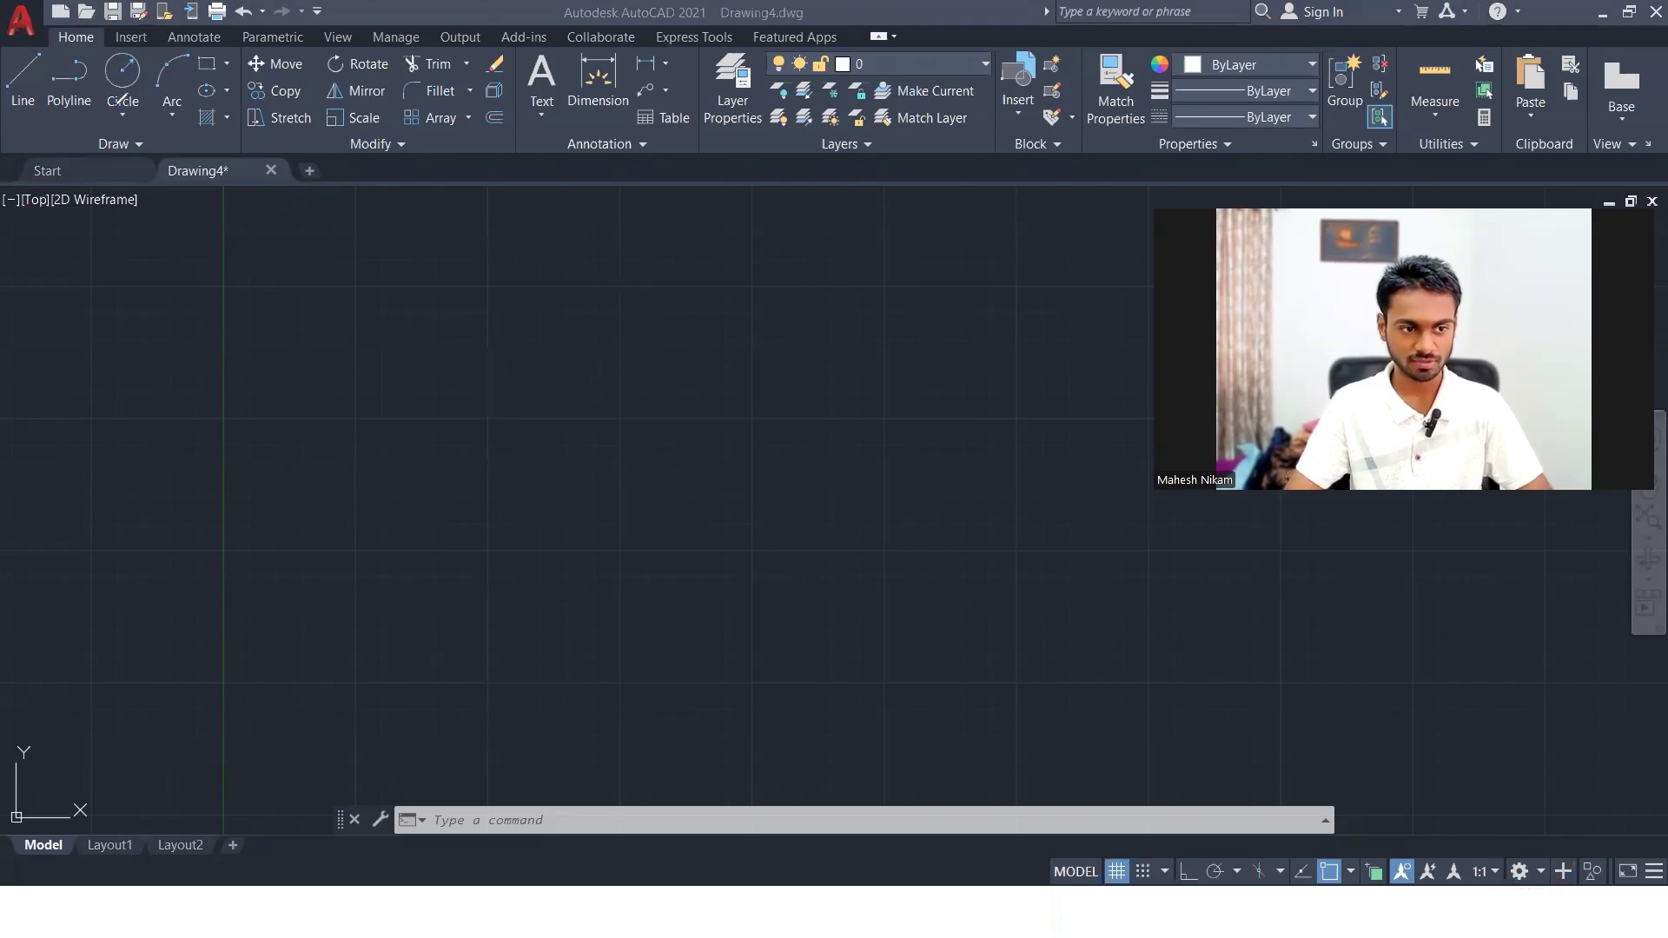
- Examine the application menu's print and import options and cancel quitting the program
click(17, 25)
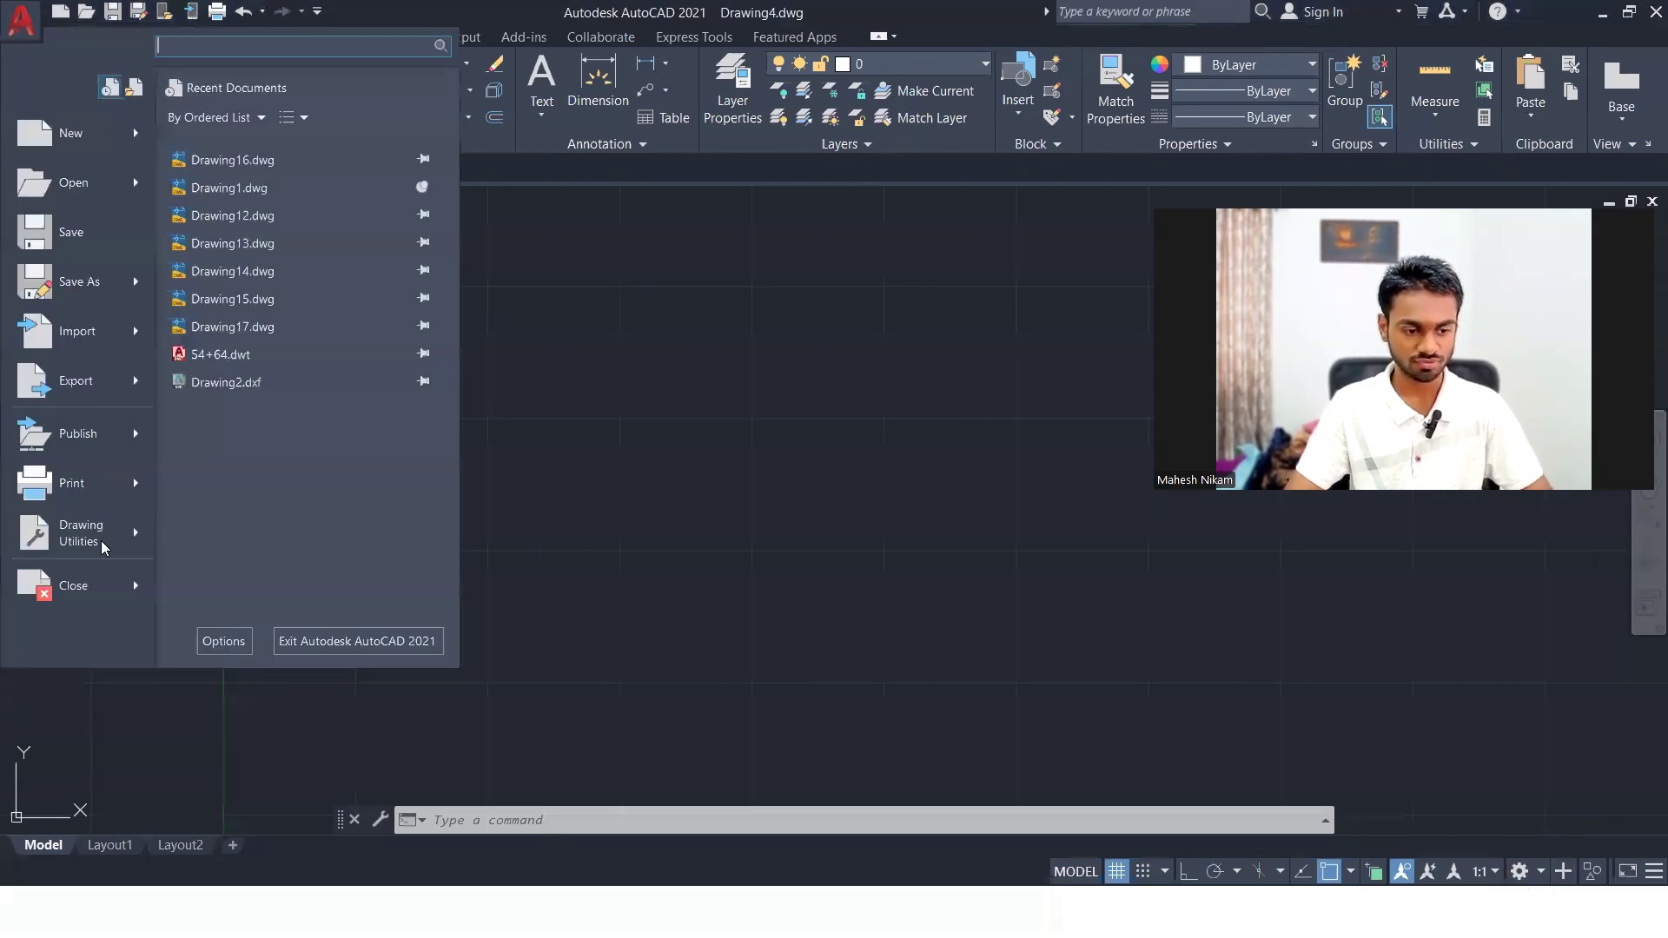
mouse_move(88, 493)
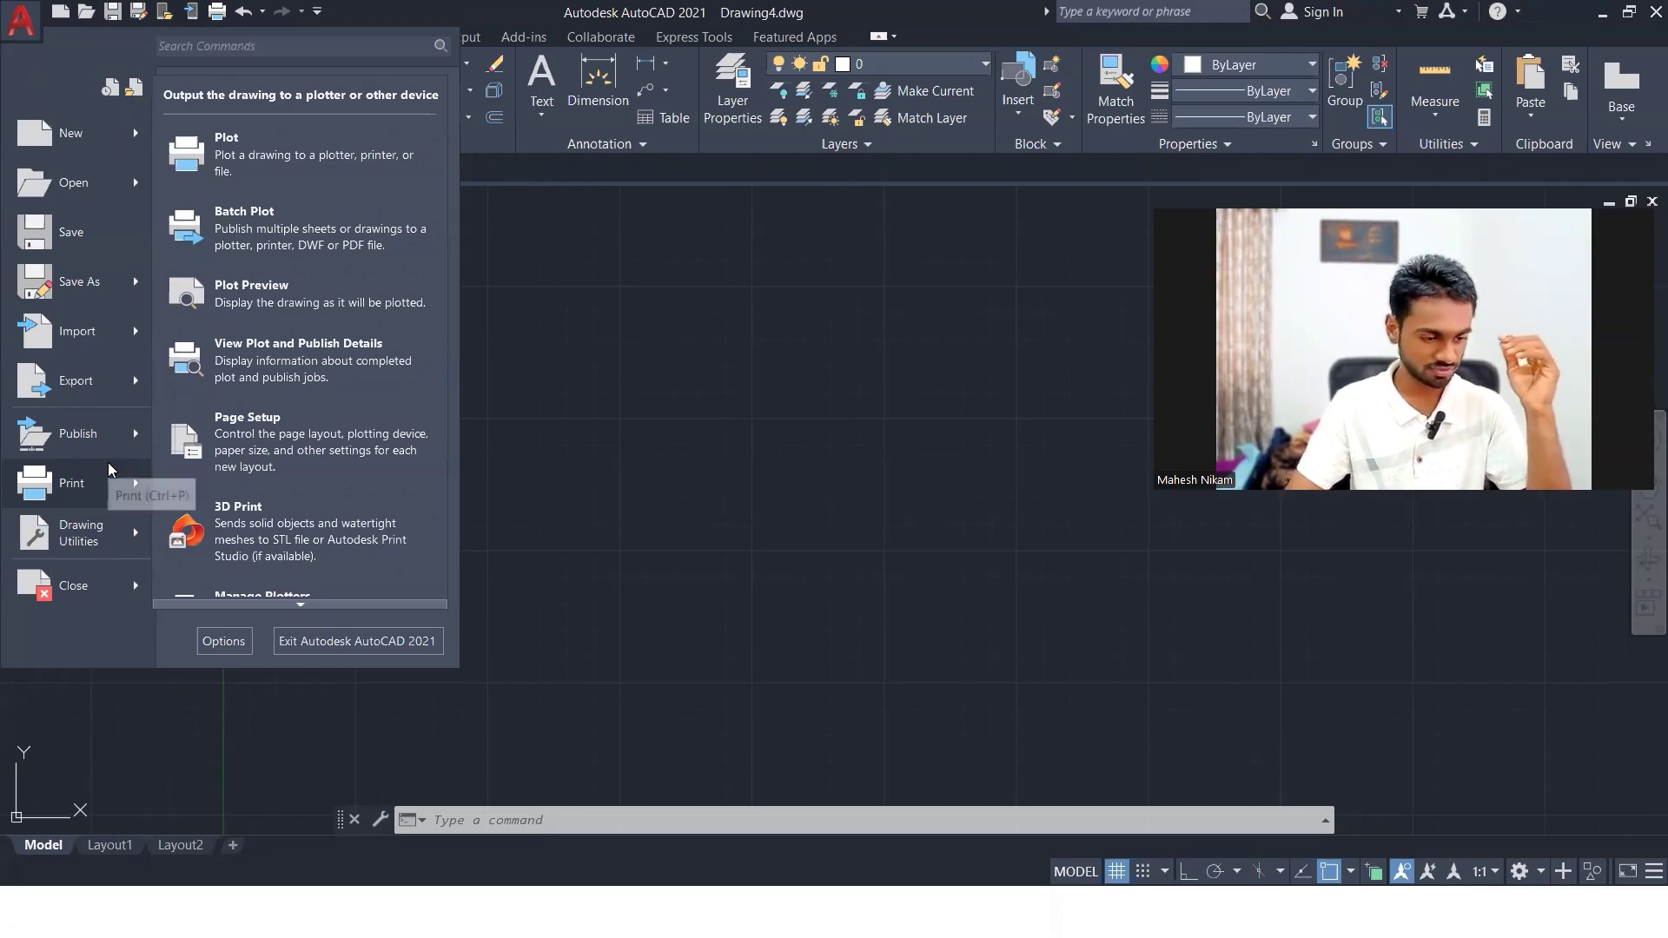
click(102, 342)
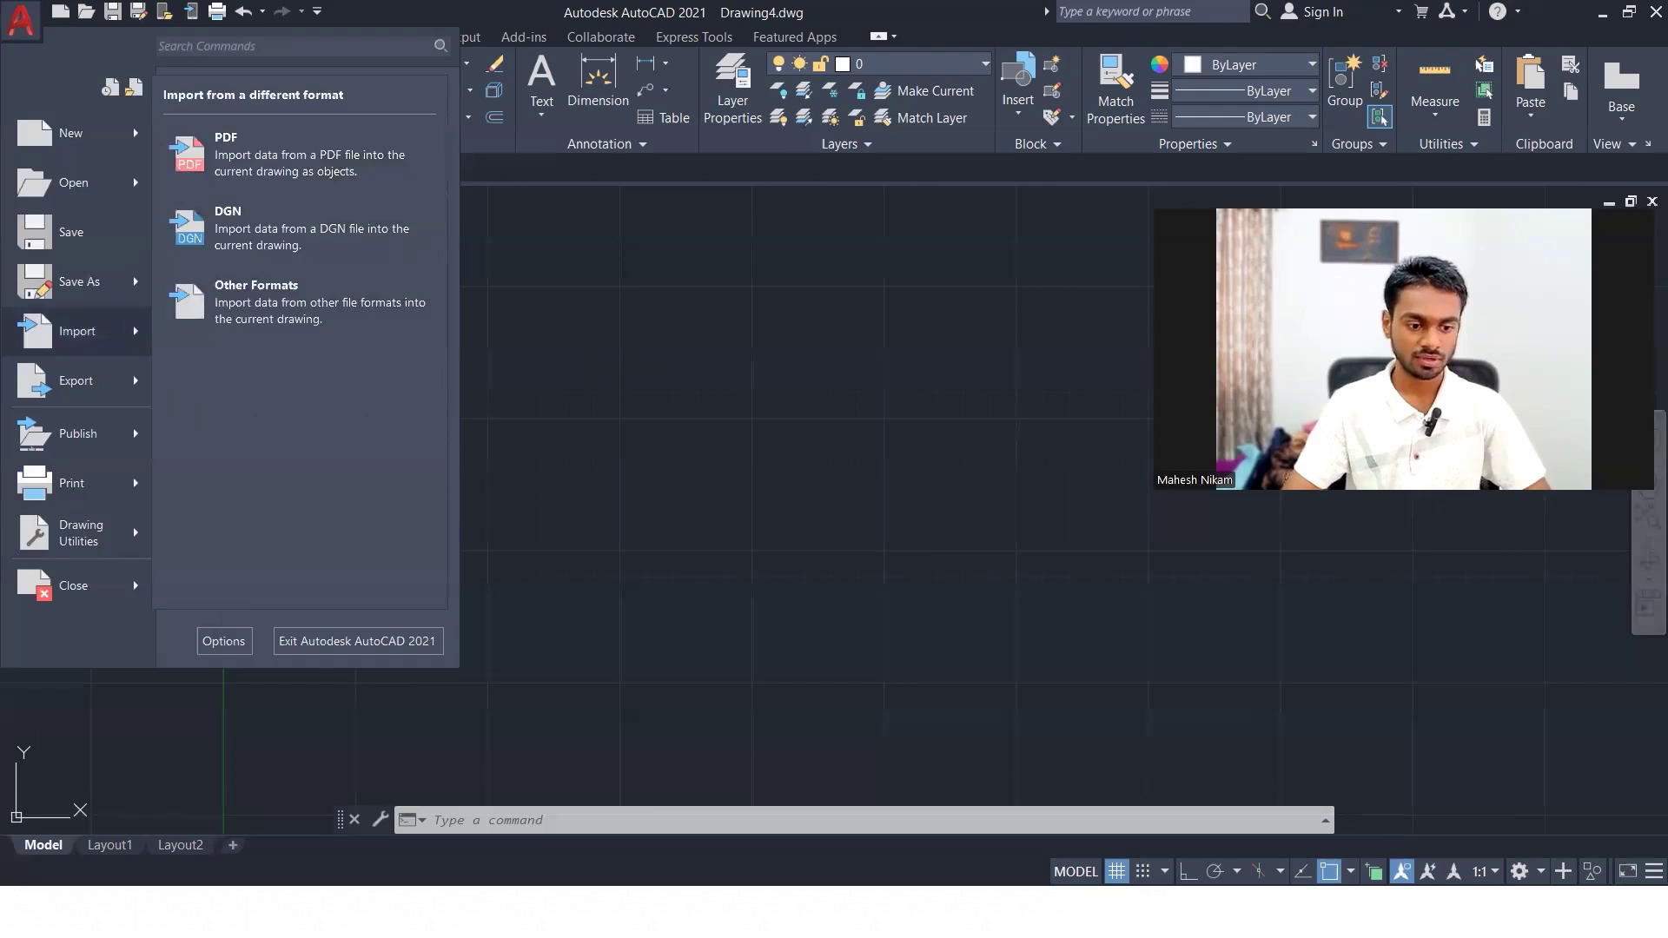
click(21, 21)
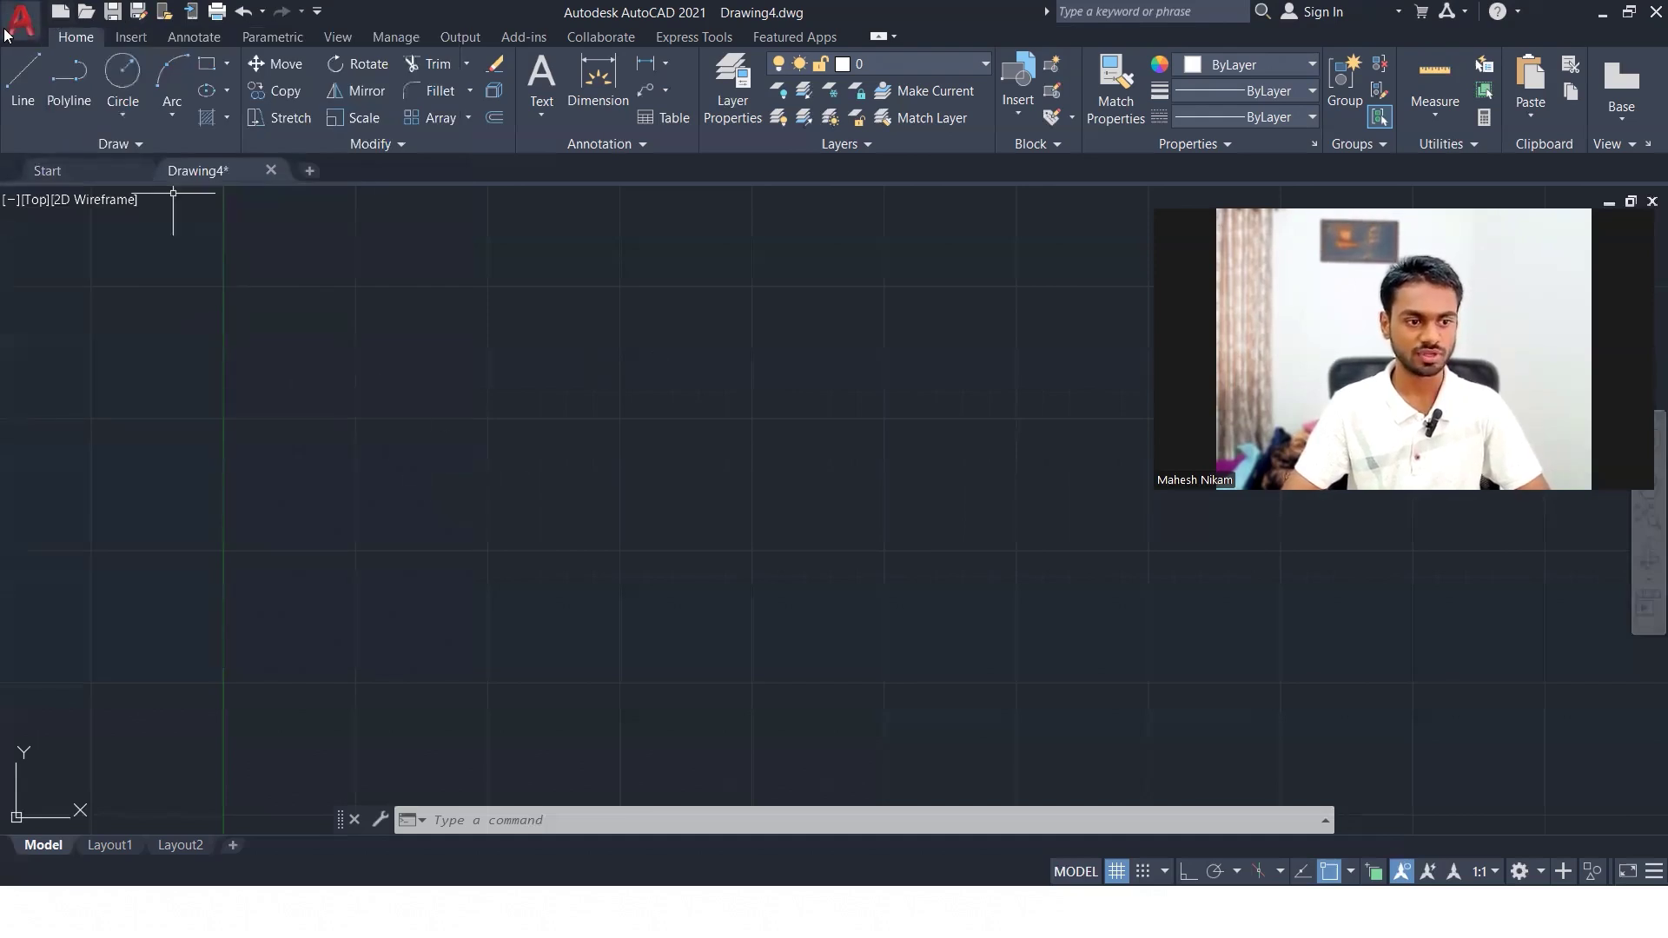
double_click(6, 30)
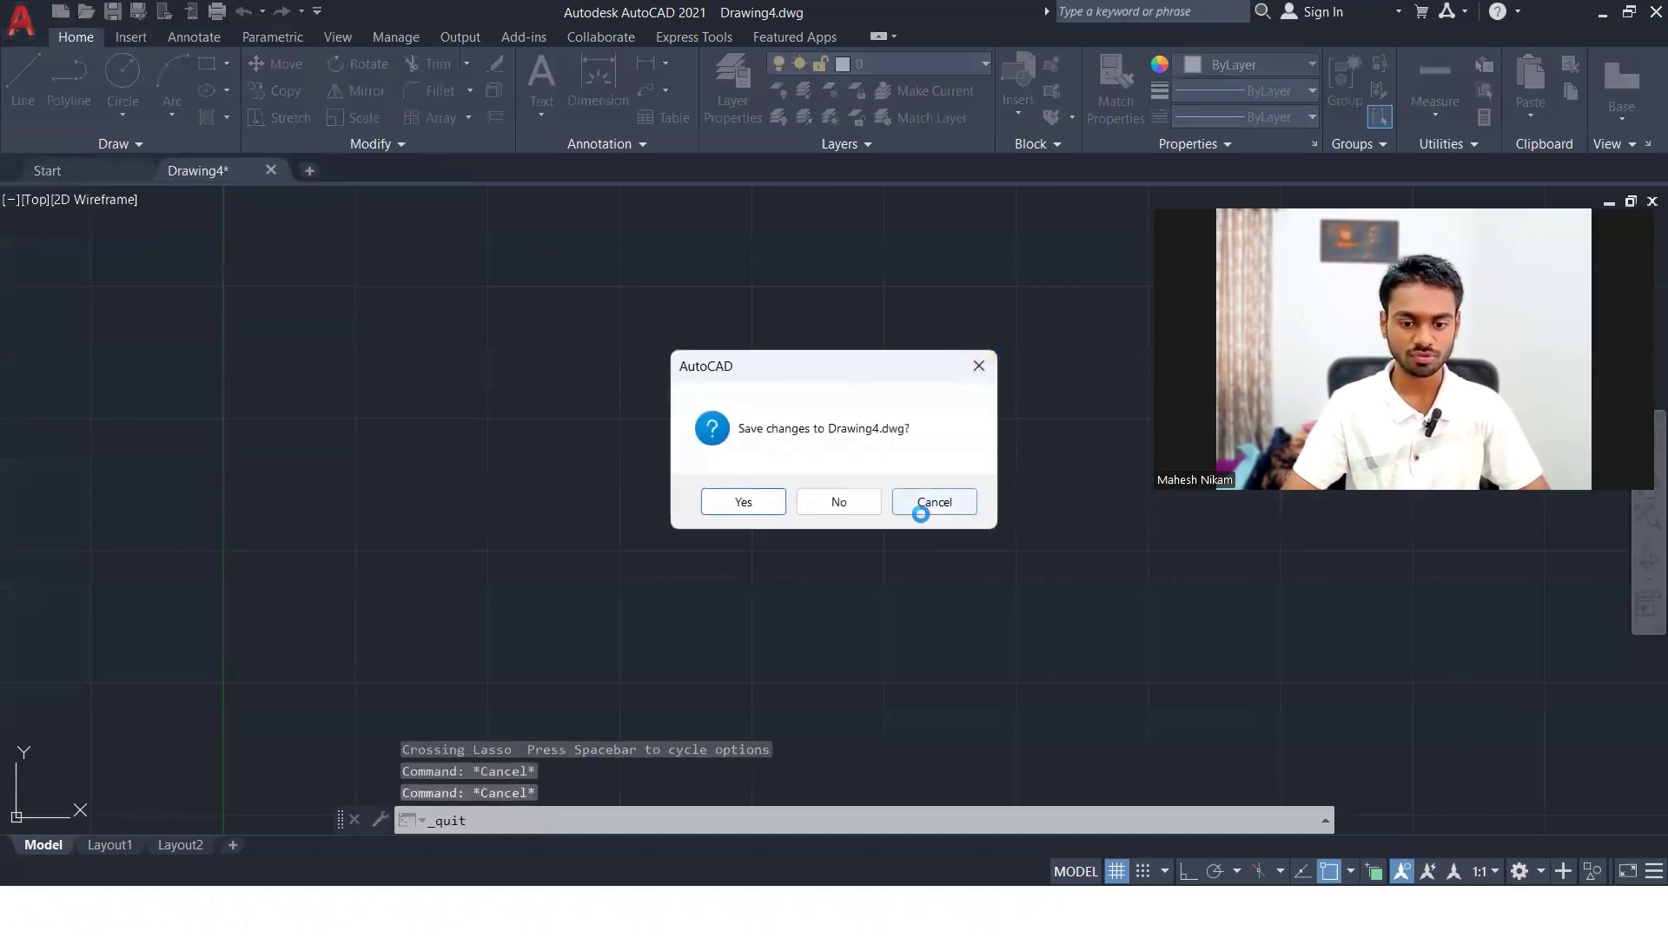
click(920, 513)
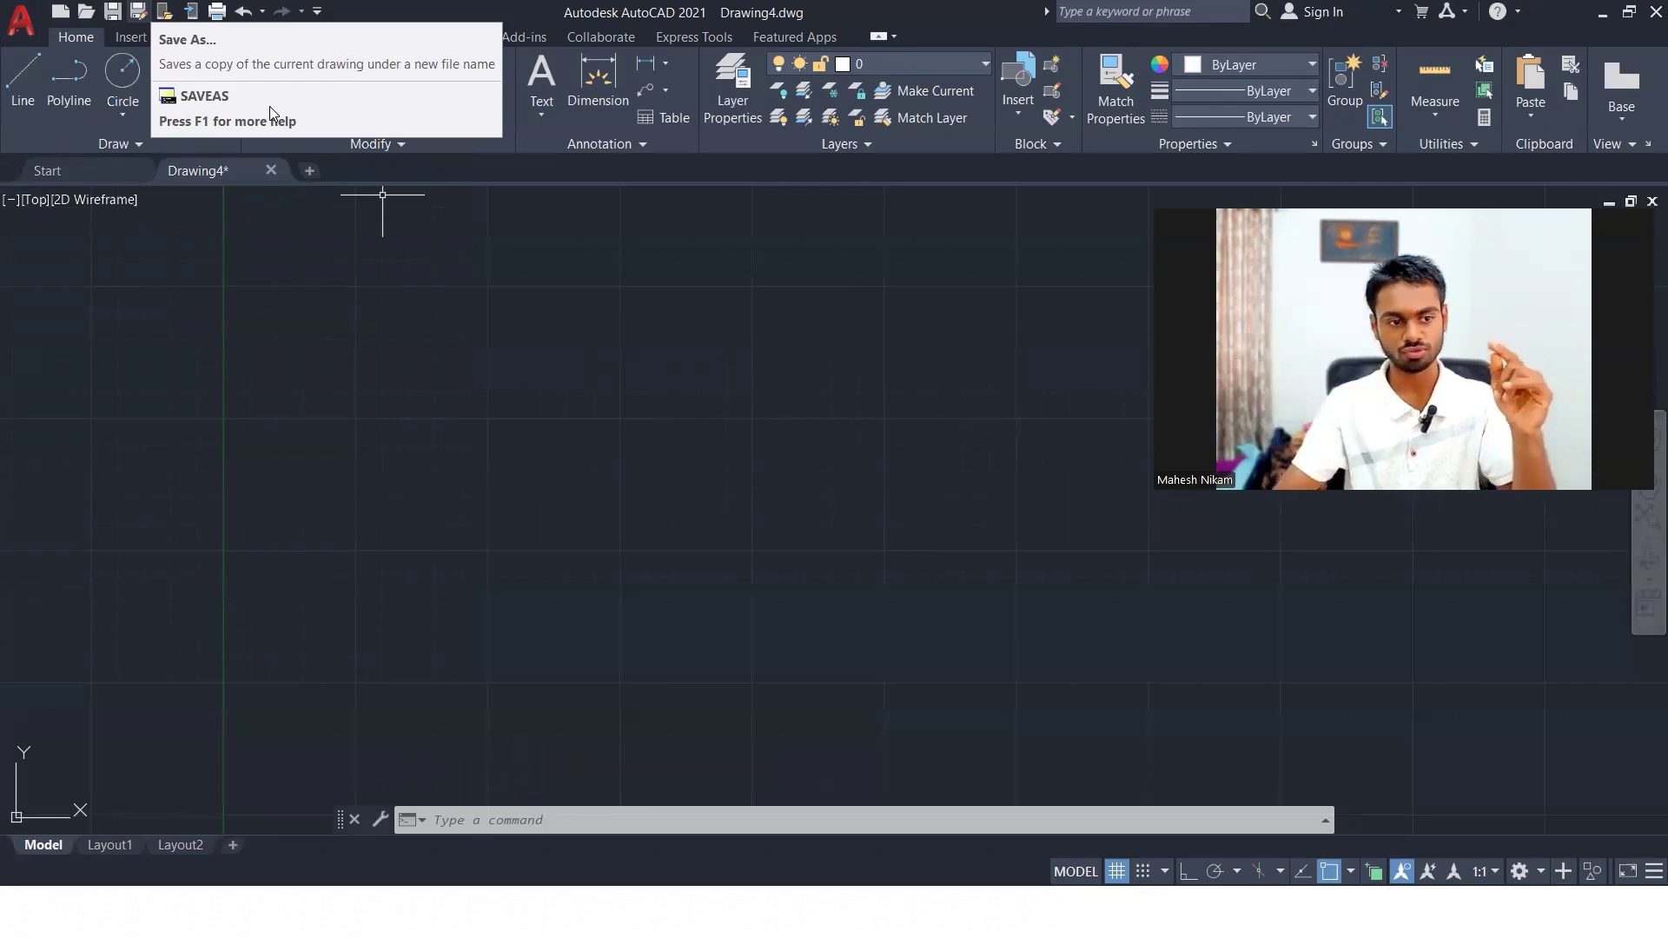
- Start saving the drawing under a new name and view the previous file paths and available file types
key(ctrl+shift+s)
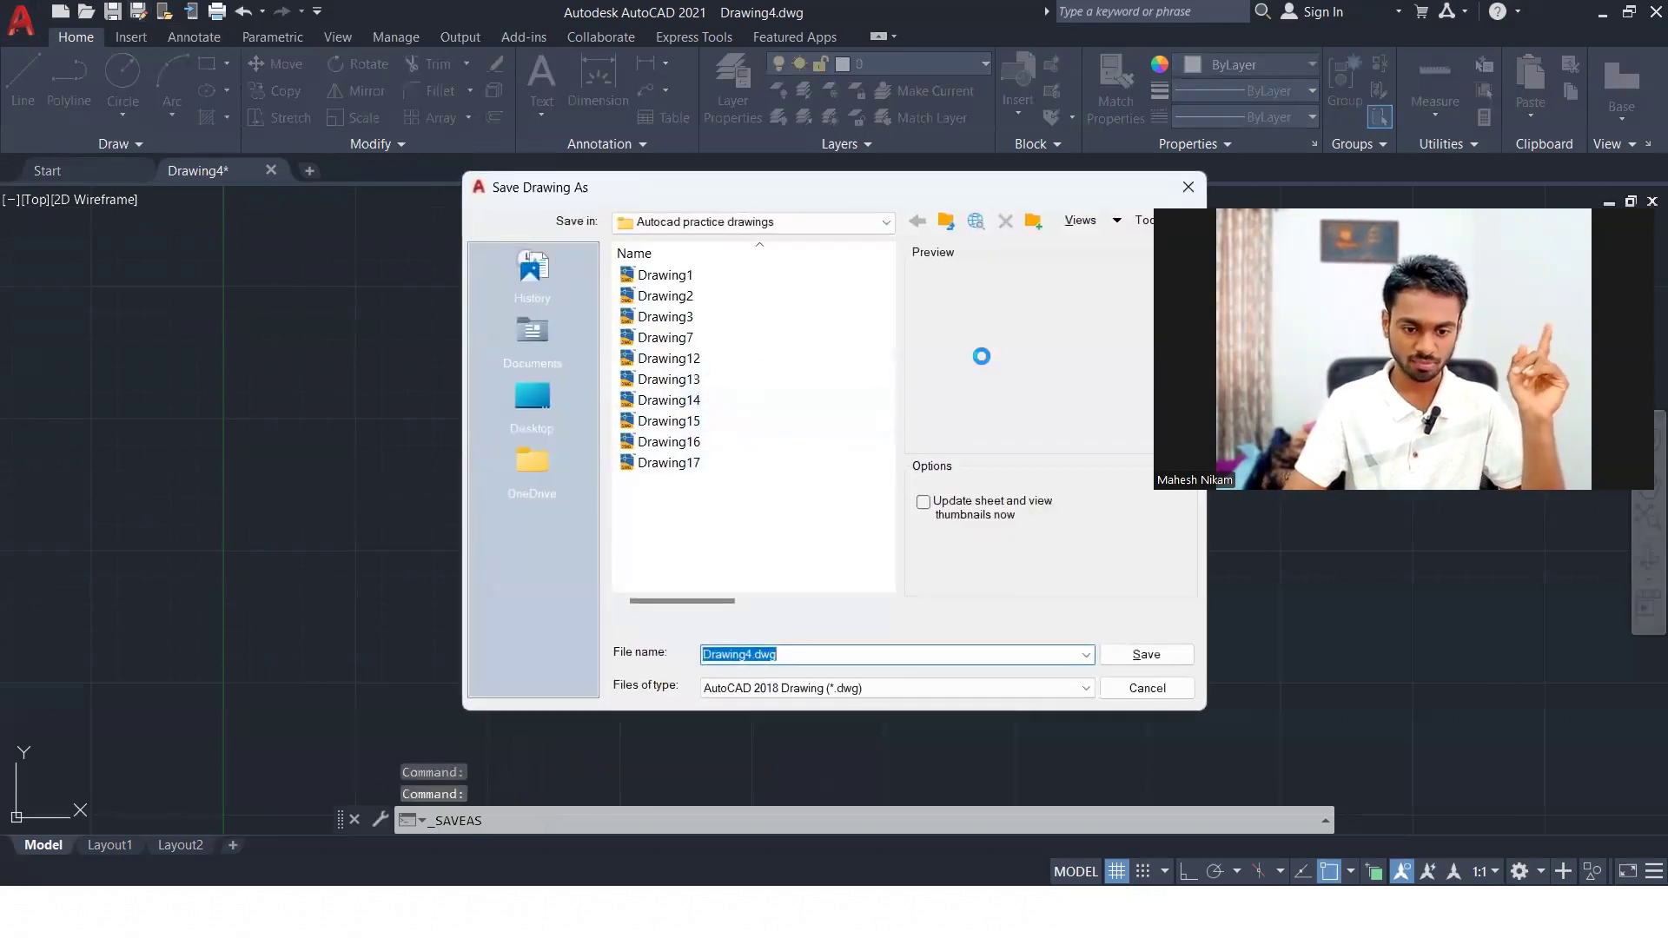
click(1084, 656)
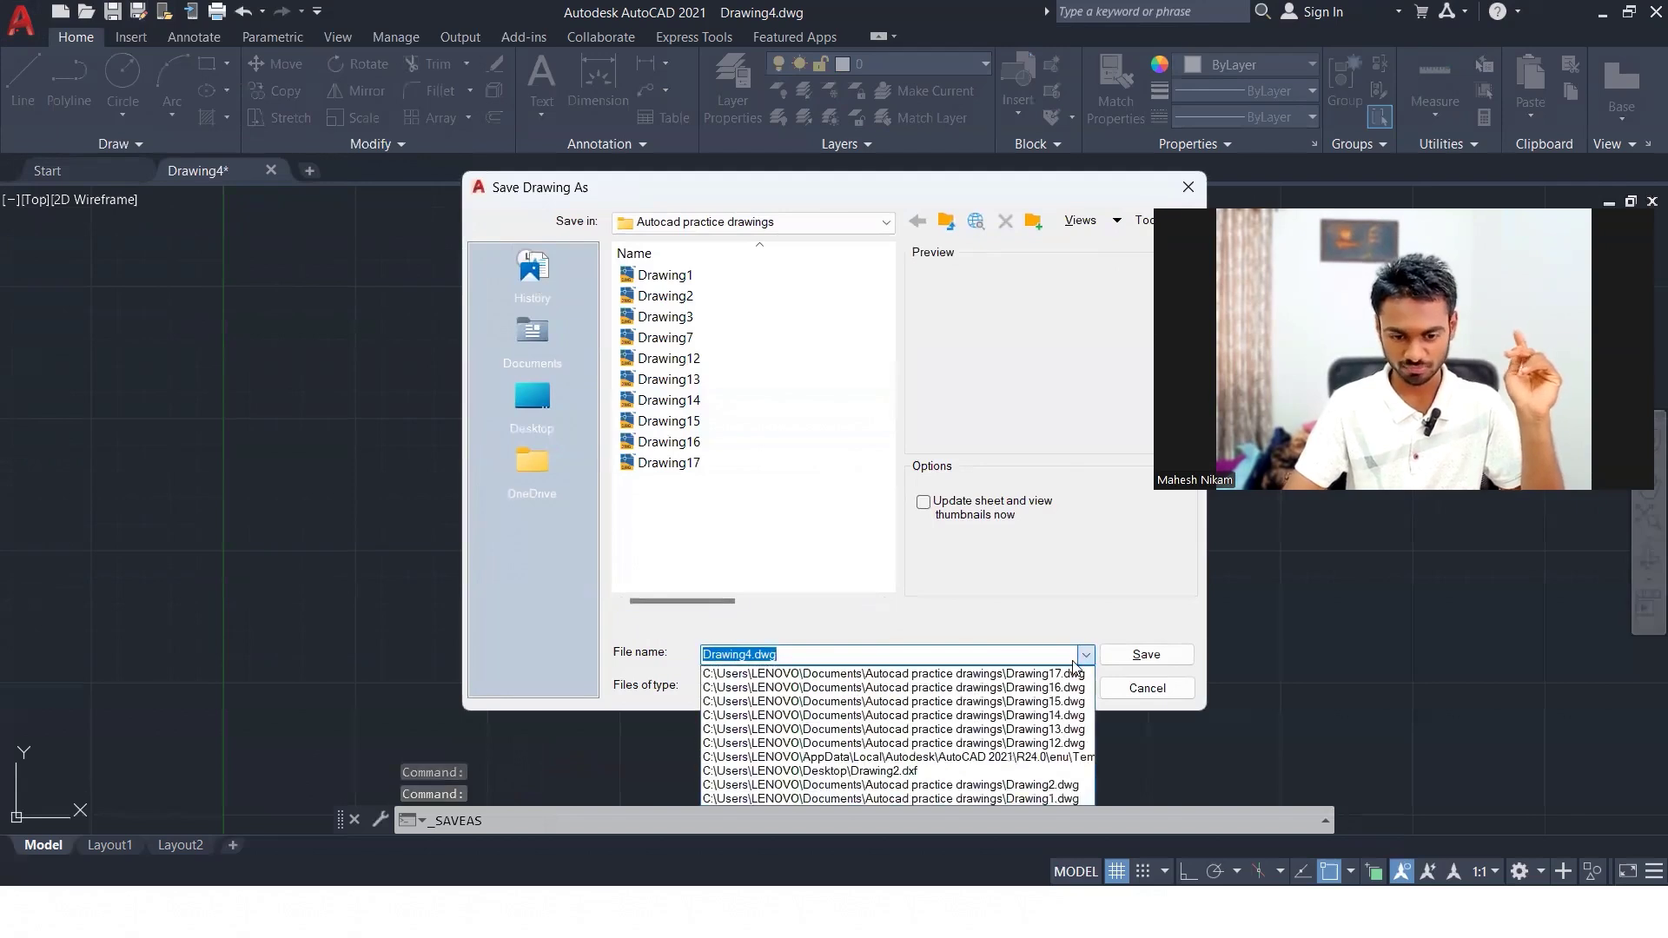
click(1085, 656)
click(1047, 689)
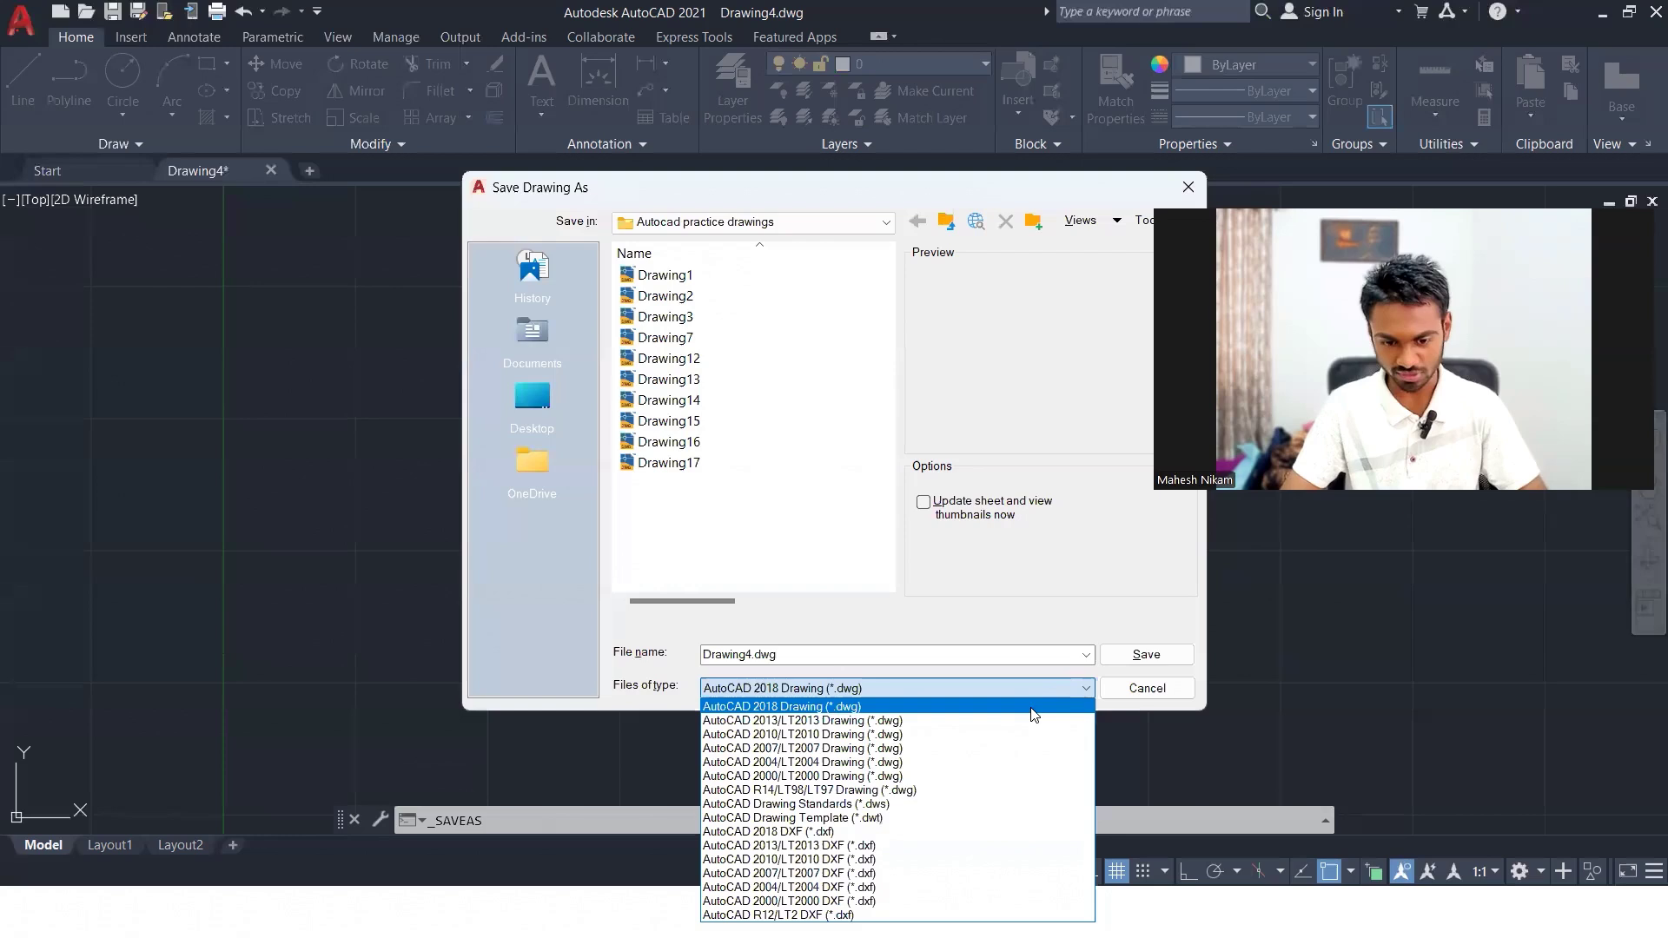
click(1200, 542)
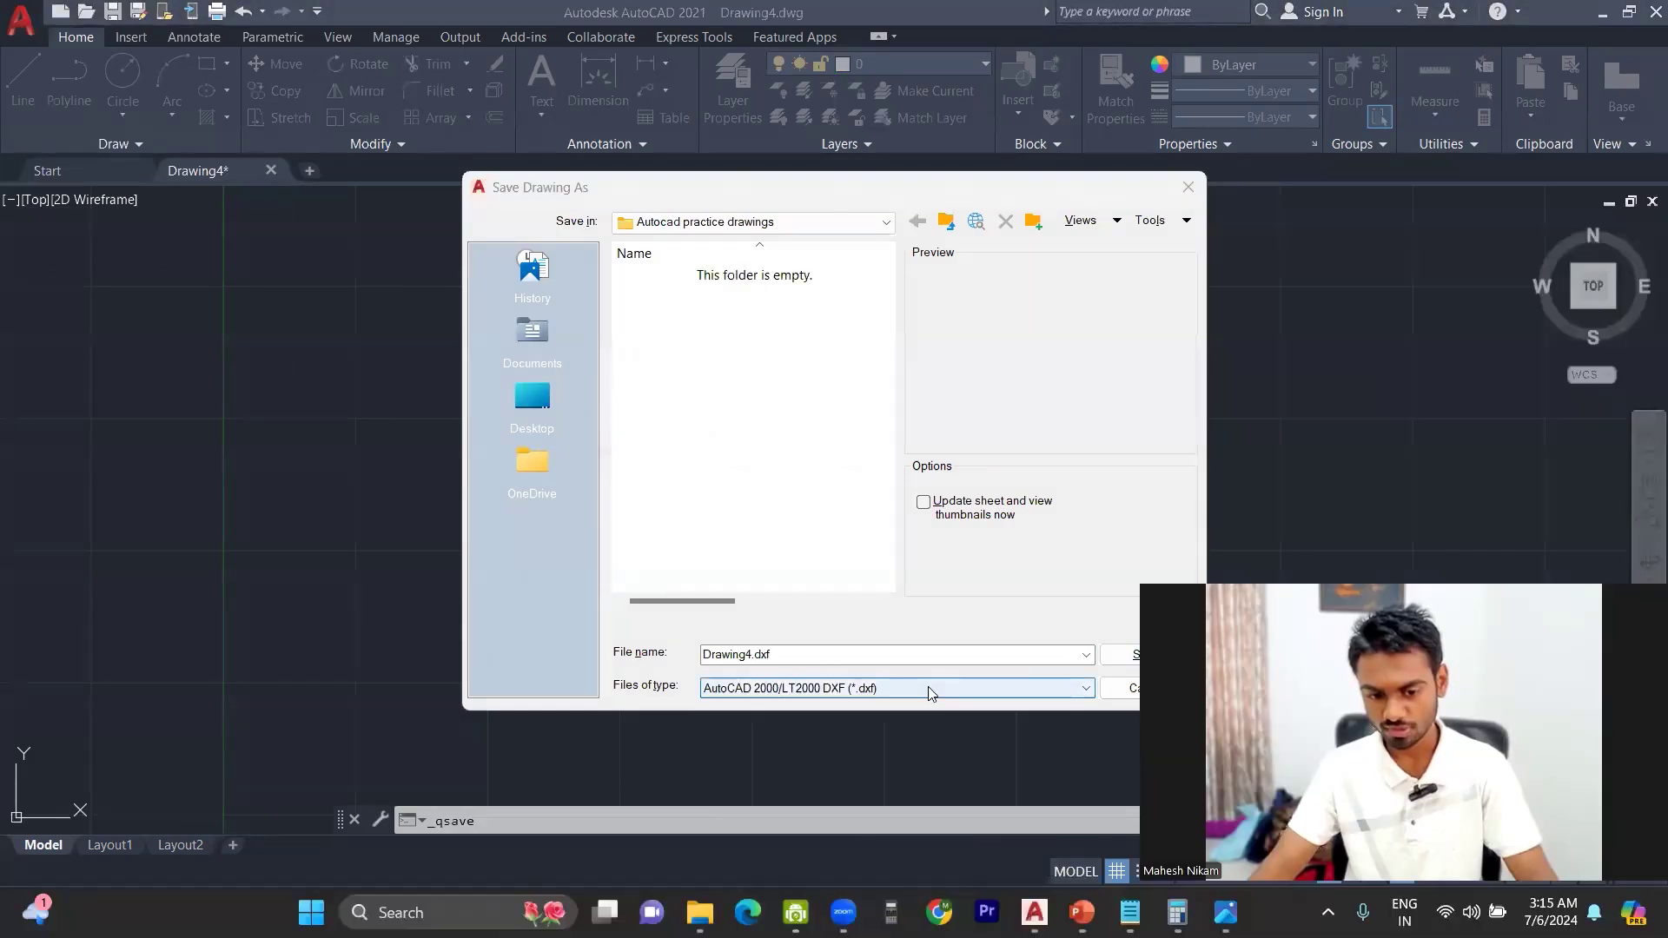
- Examine the DWG and DXF versions offered for saving the drawing and cancel the save
click(930, 693)
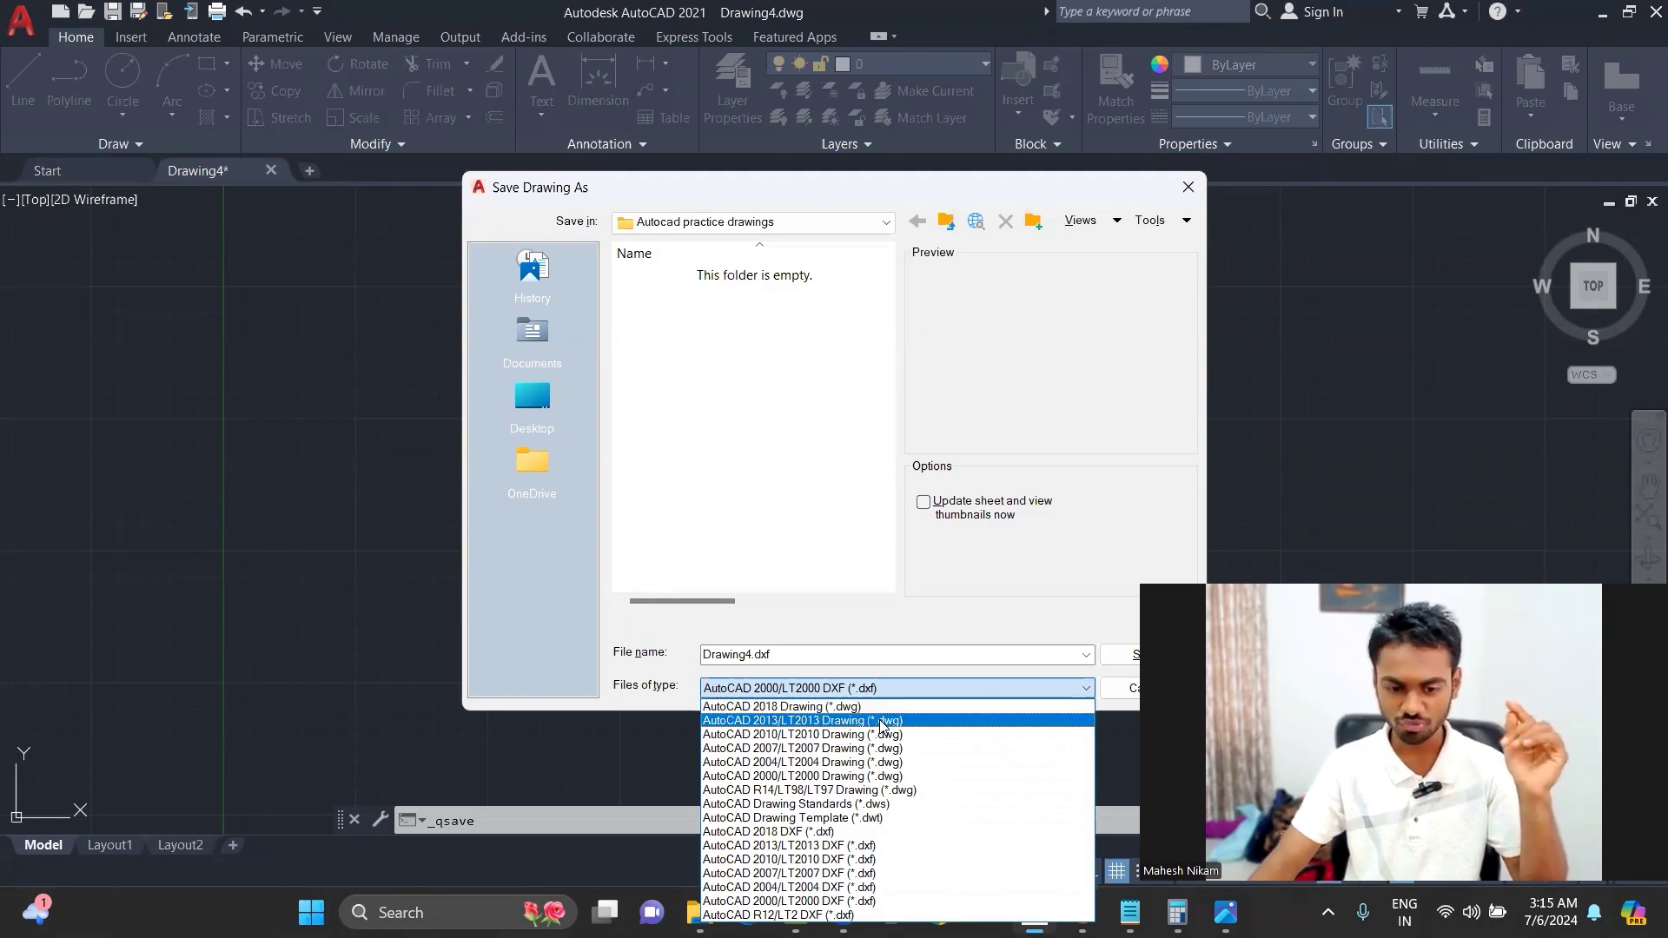
click(807, 707)
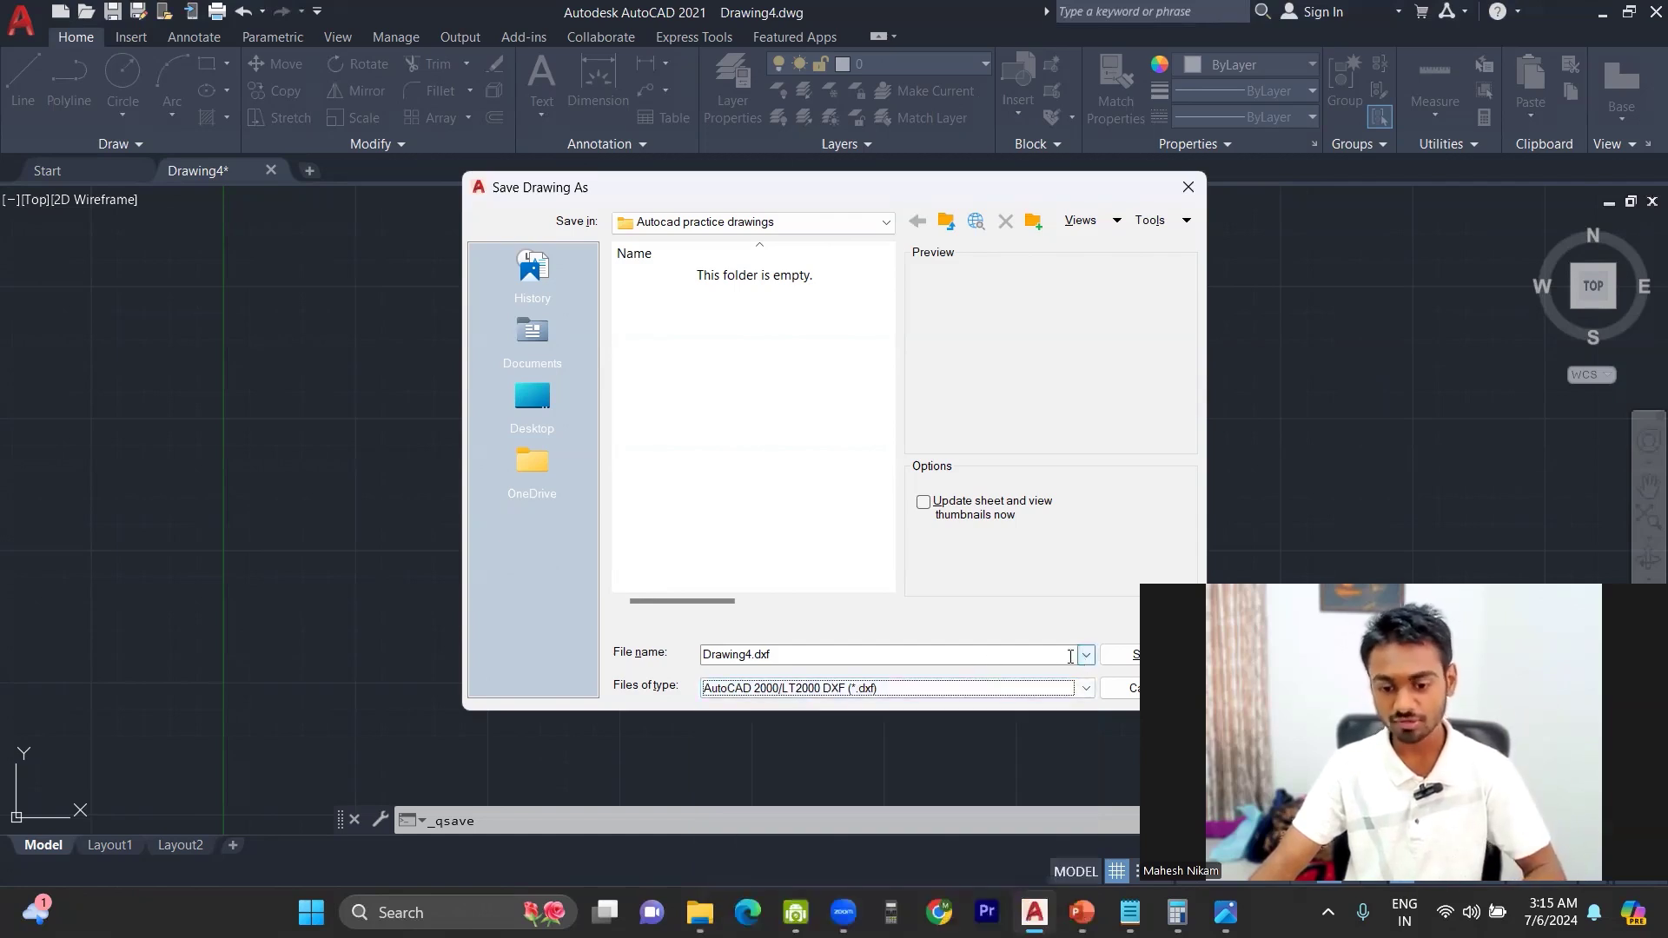
click(1086, 691)
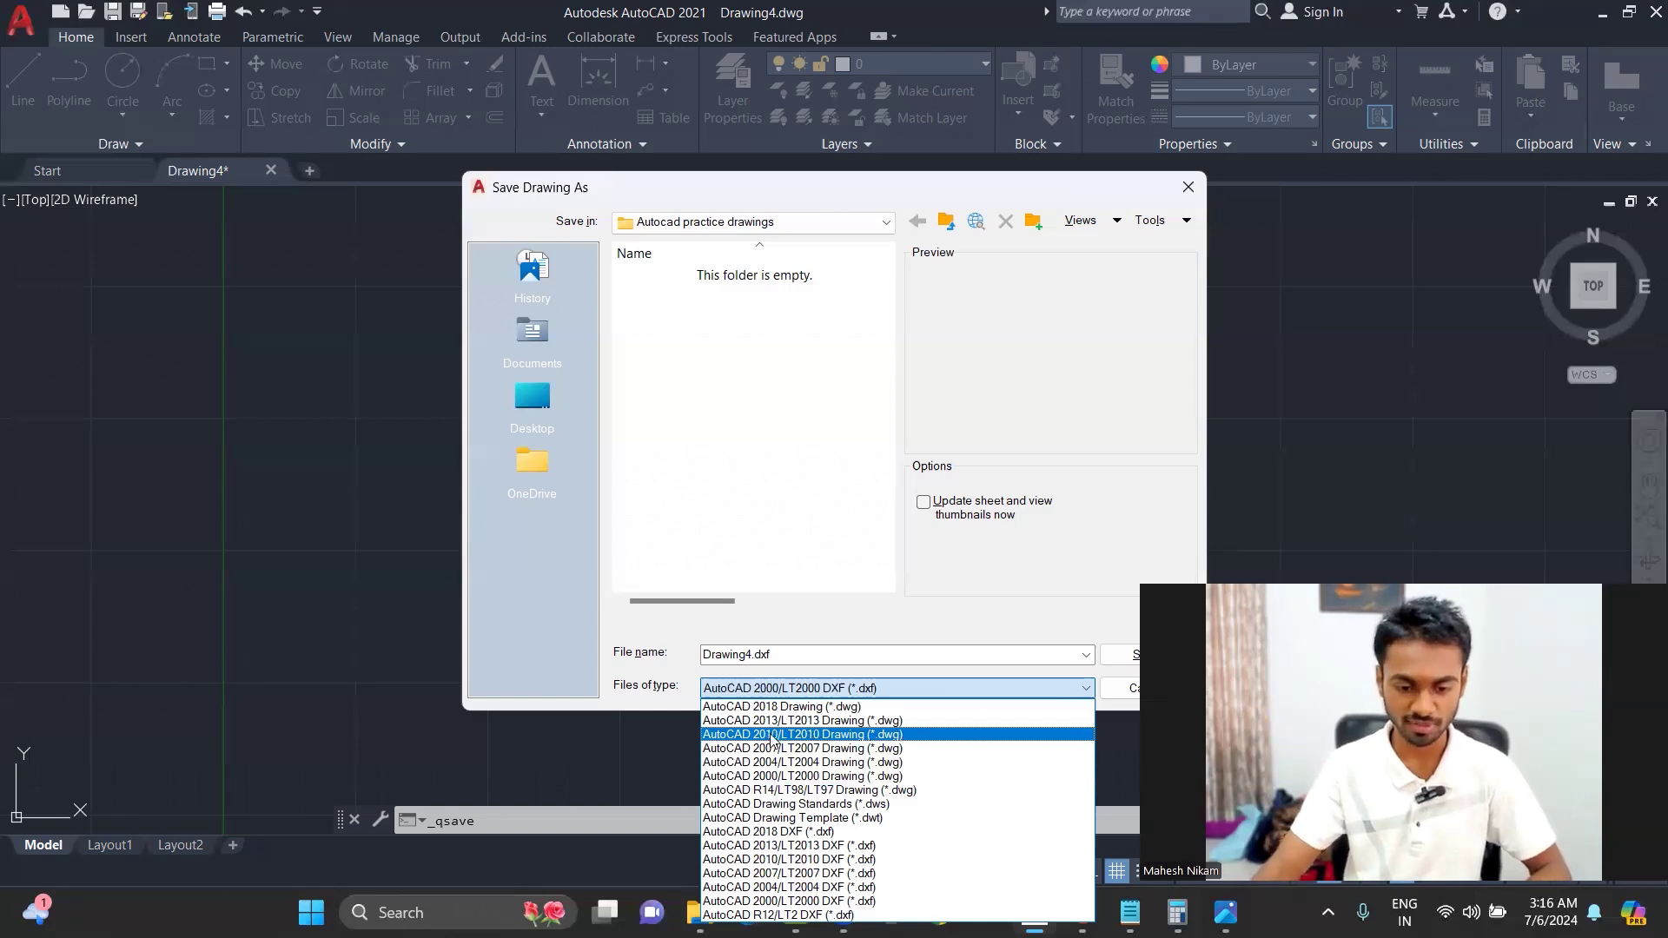
click(1128, 688)
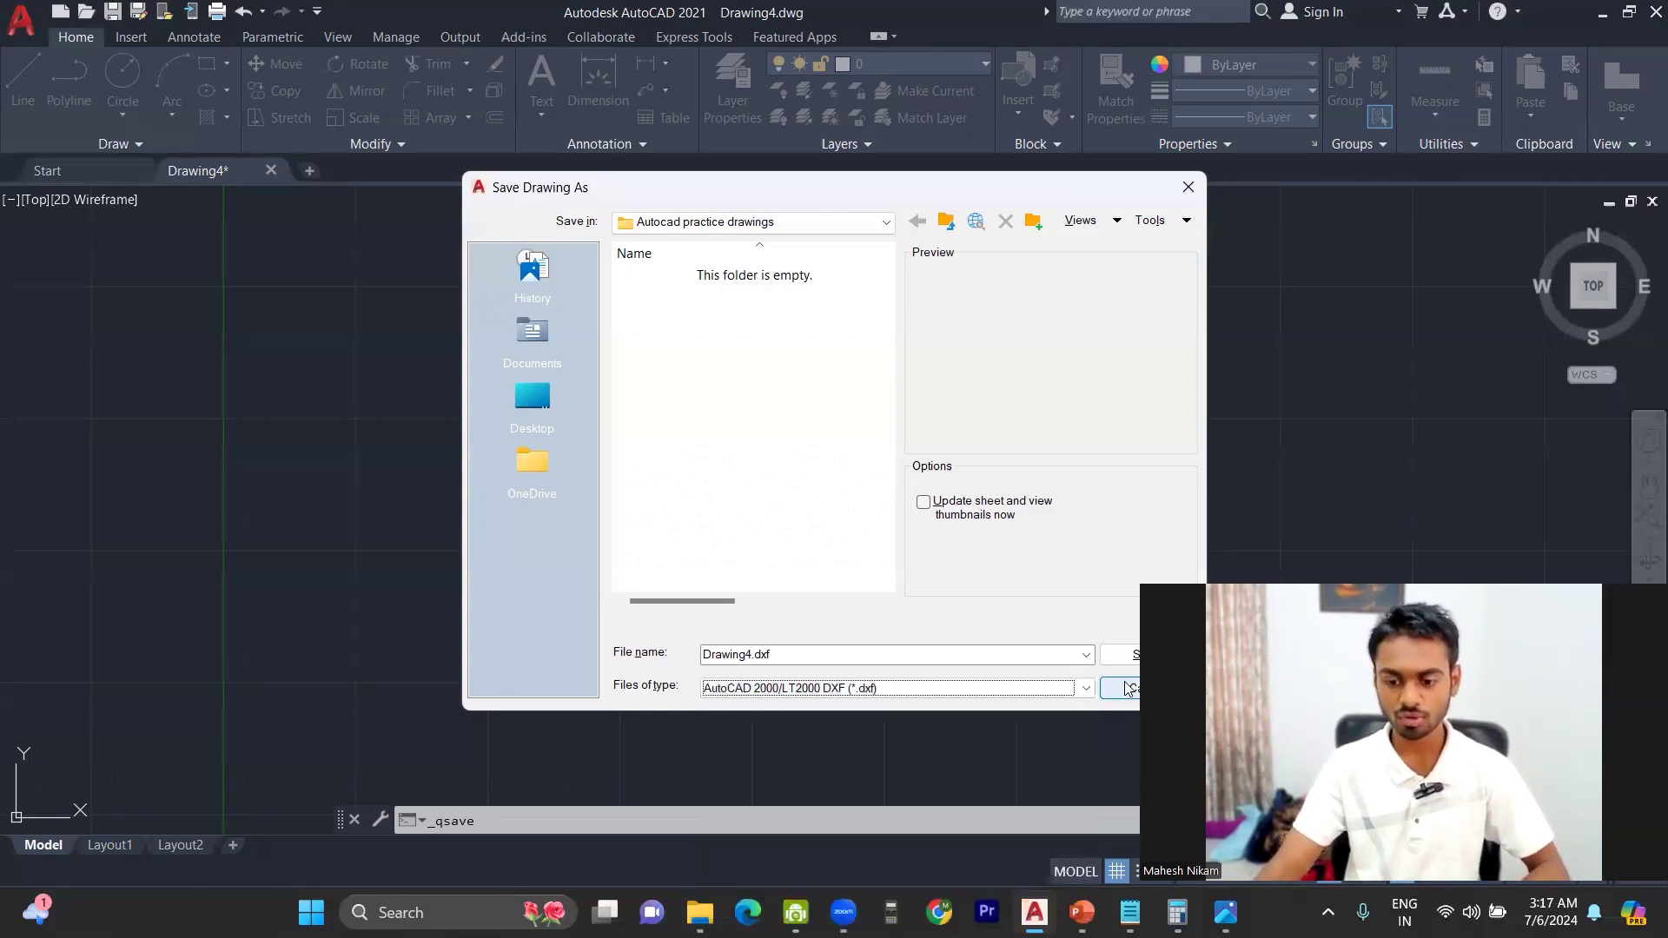
click(1128, 688)
mouse_move(1083, 347)
mouse_down()
mouse_move(719, 689)
mouse_move(1134, 708)
mouse_move(895, 378)
mouse_move(591, 488)
mouse_up()
- Switch to the PowerPoint slide show to view the Lecture 01 Selection topic and return to AutoCAD
click(1082, 913)
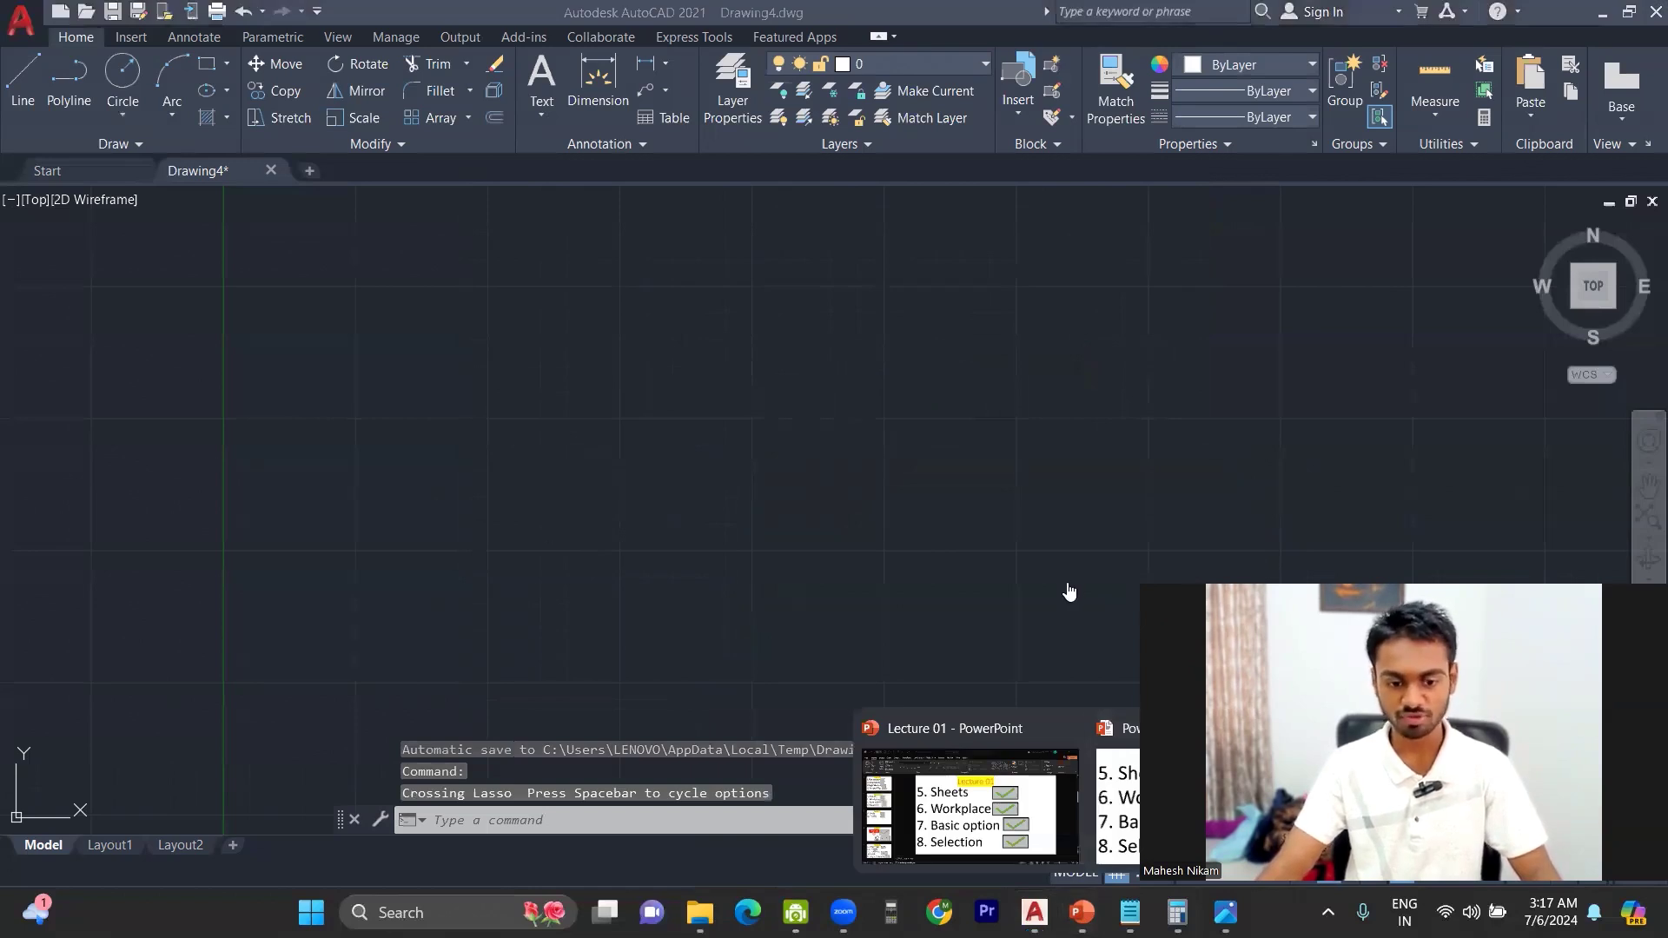
key(alt+Tab)
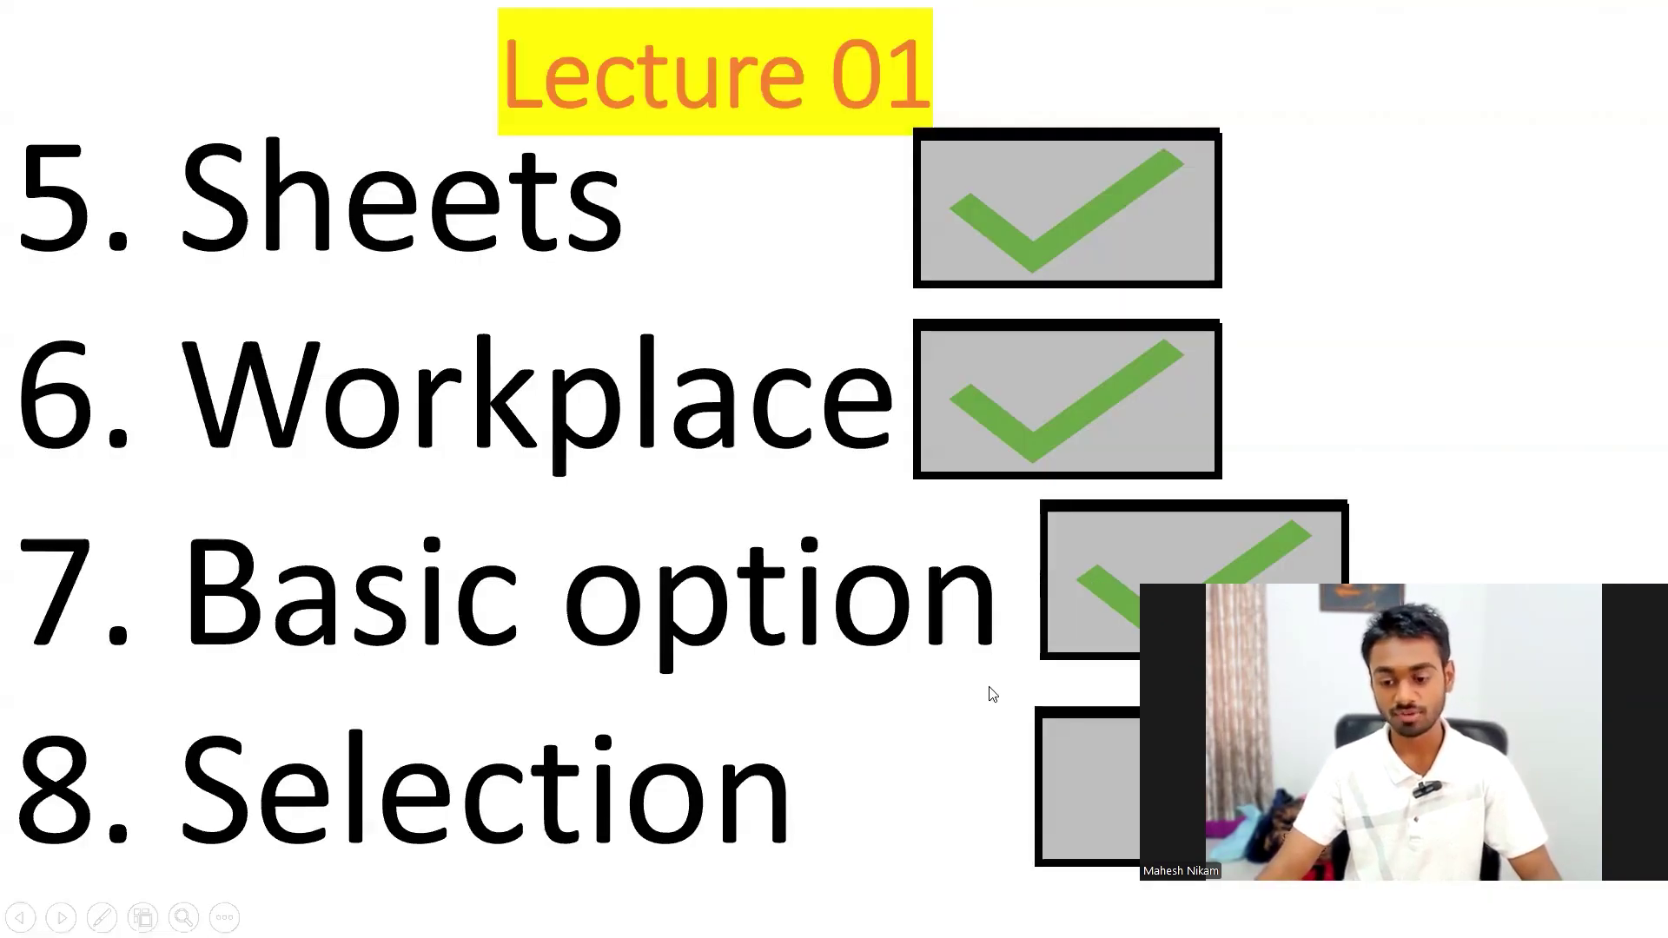
key(alt+Tab)
- Draw three connected lines with Ortho on: a horizontal top edge, a vertical right edge and a bottom edge extending left past the top edge's start
text(l)
key(Return)
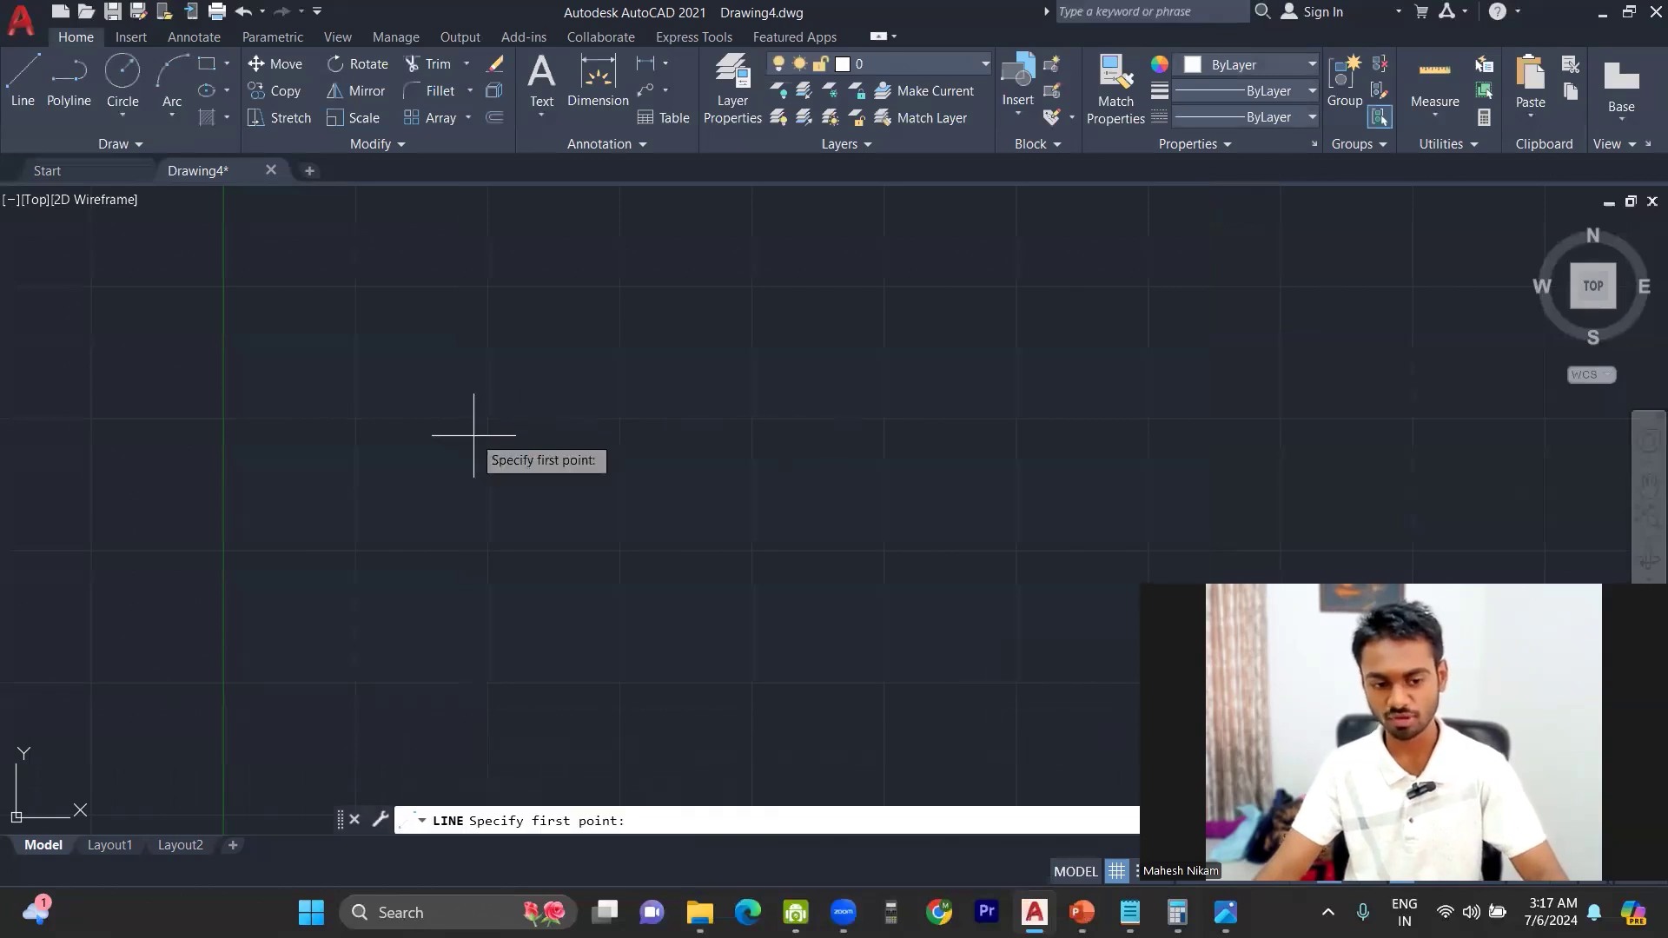
click(487, 416)
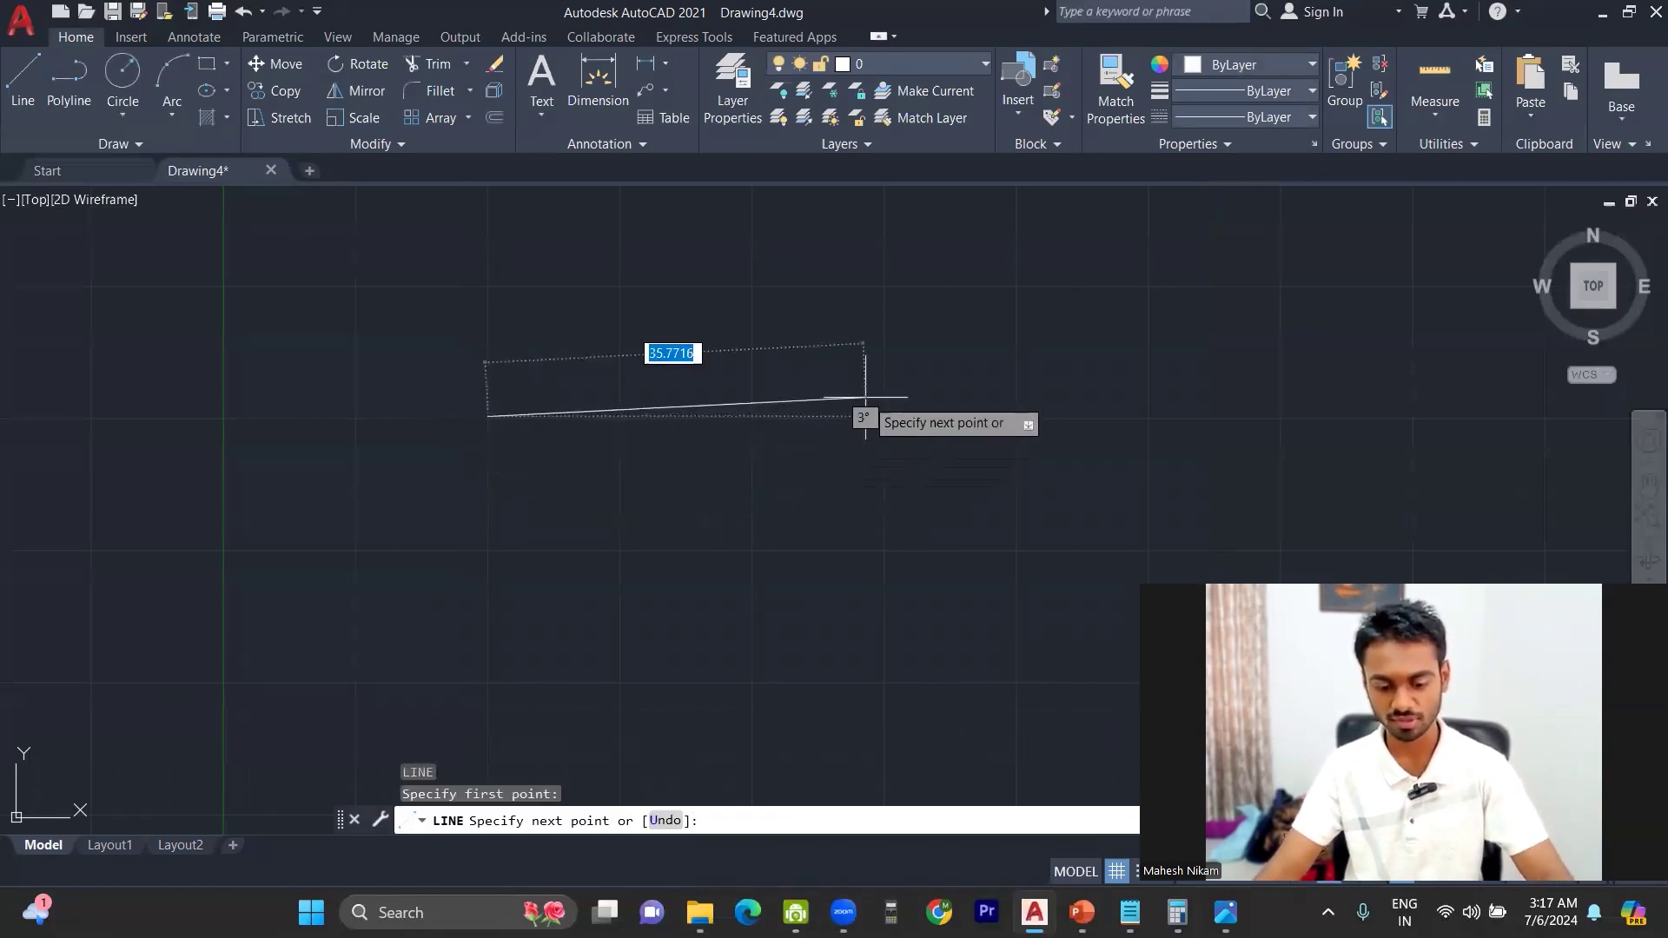
key(F8)
click(825, 416)
click(826, 584)
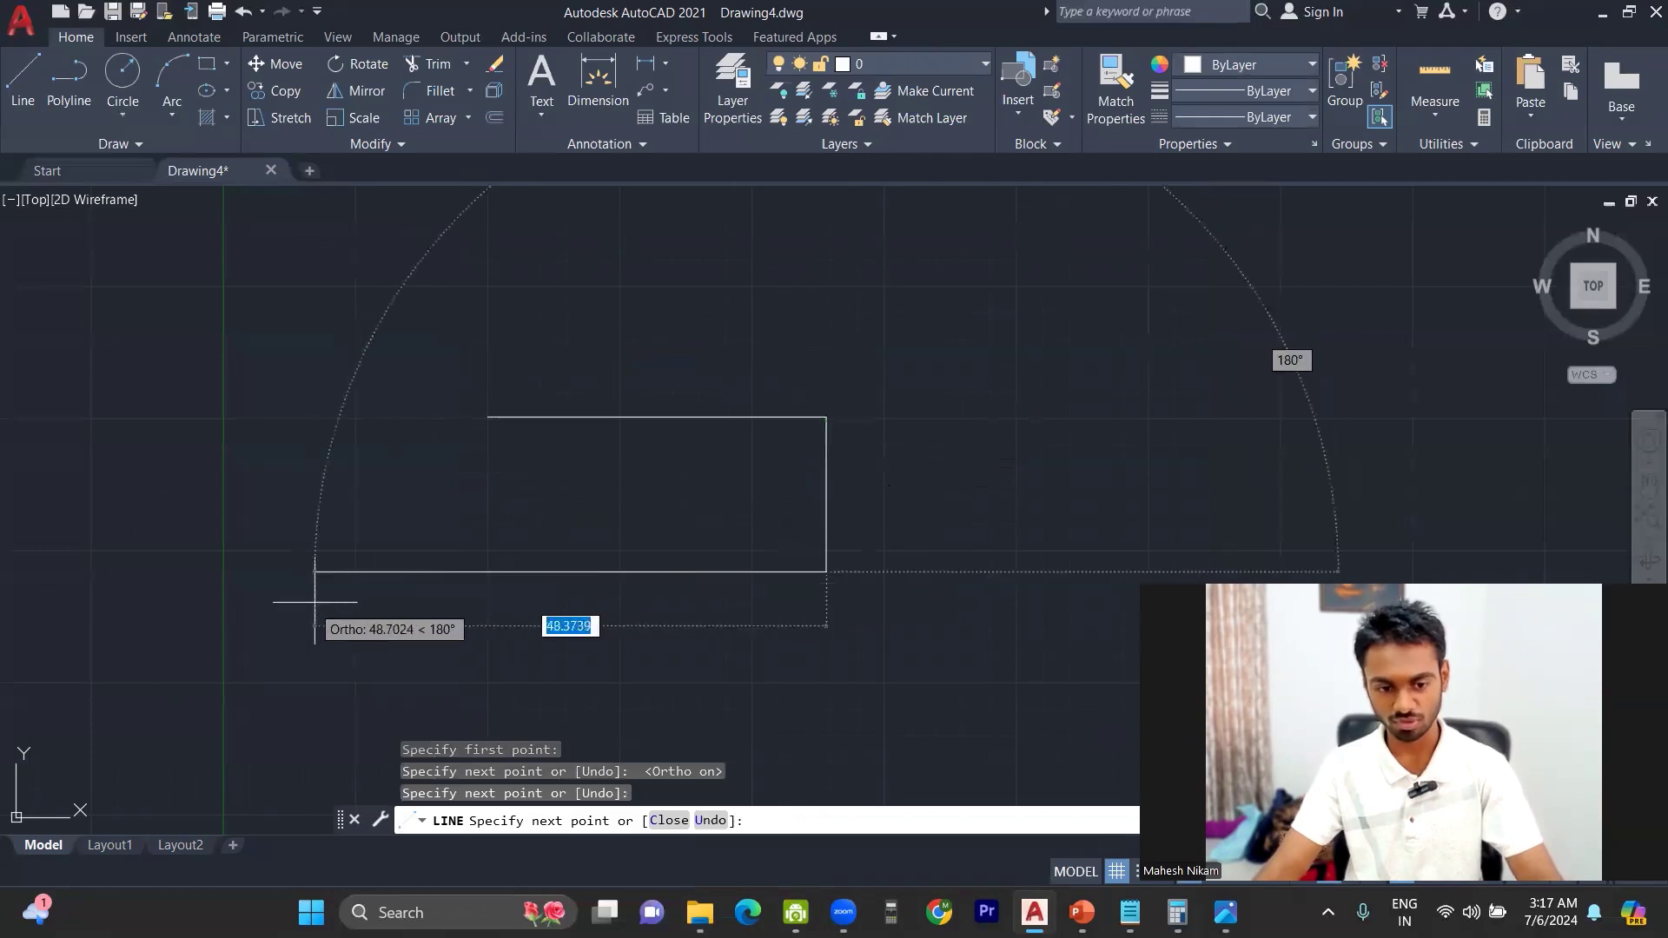
click(348, 573)
key(Escape)
- Draw a vertical line from the top edge's open left end down past the bottom line
key(Return)
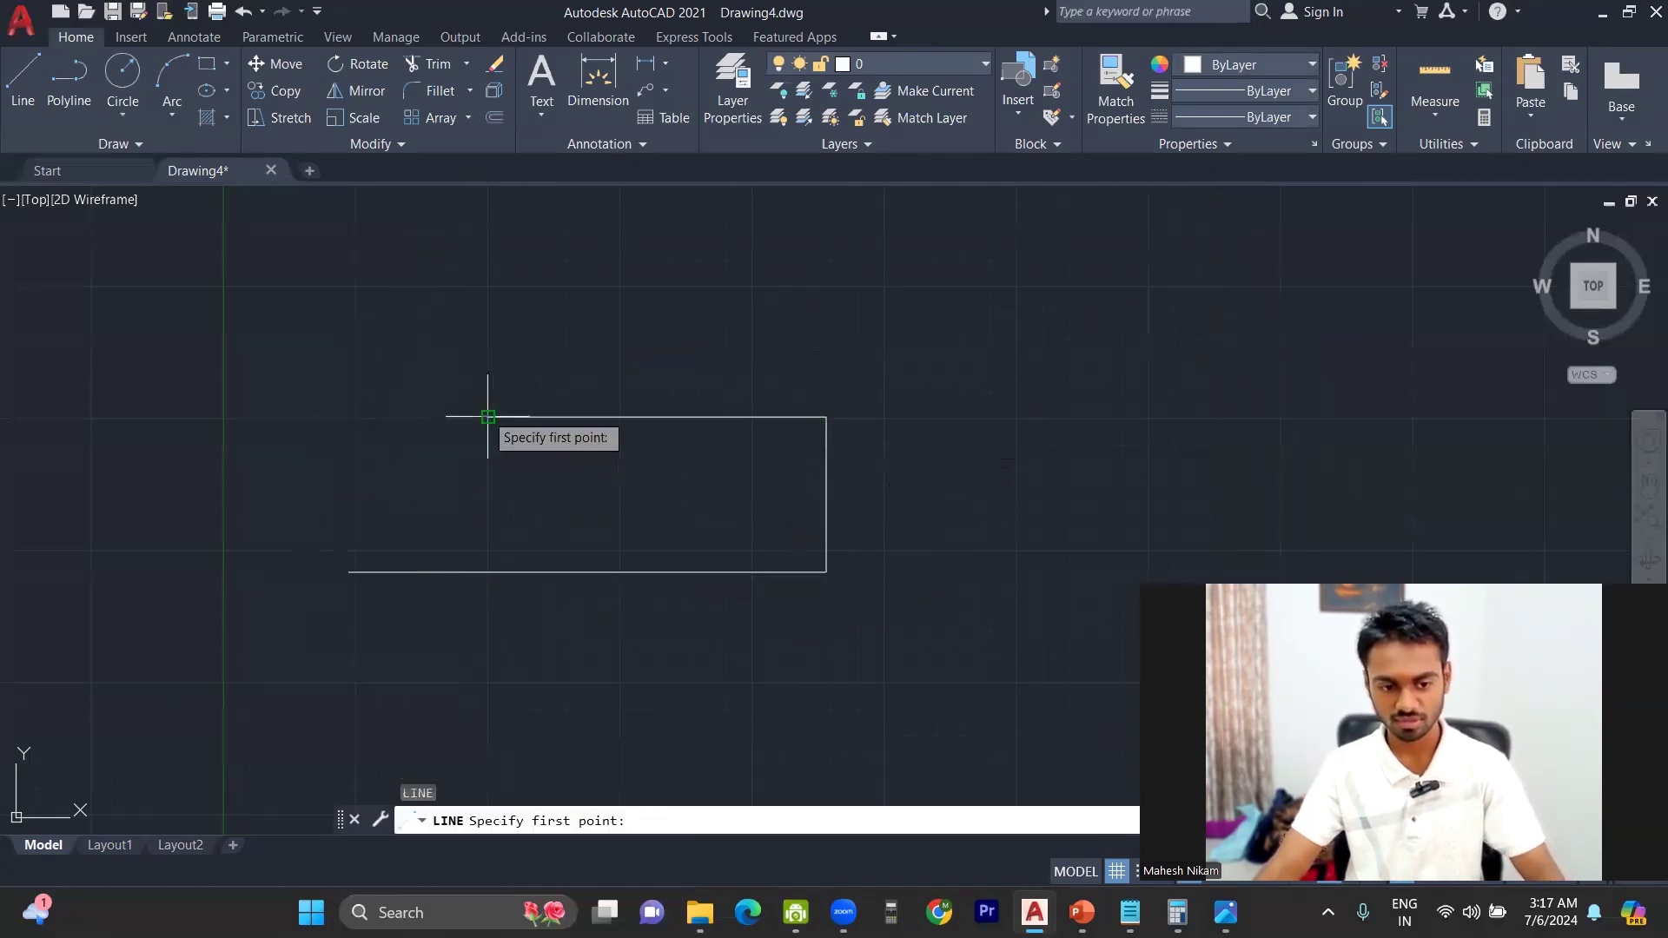
click(488, 416)
click(487, 639)
key(Escape)
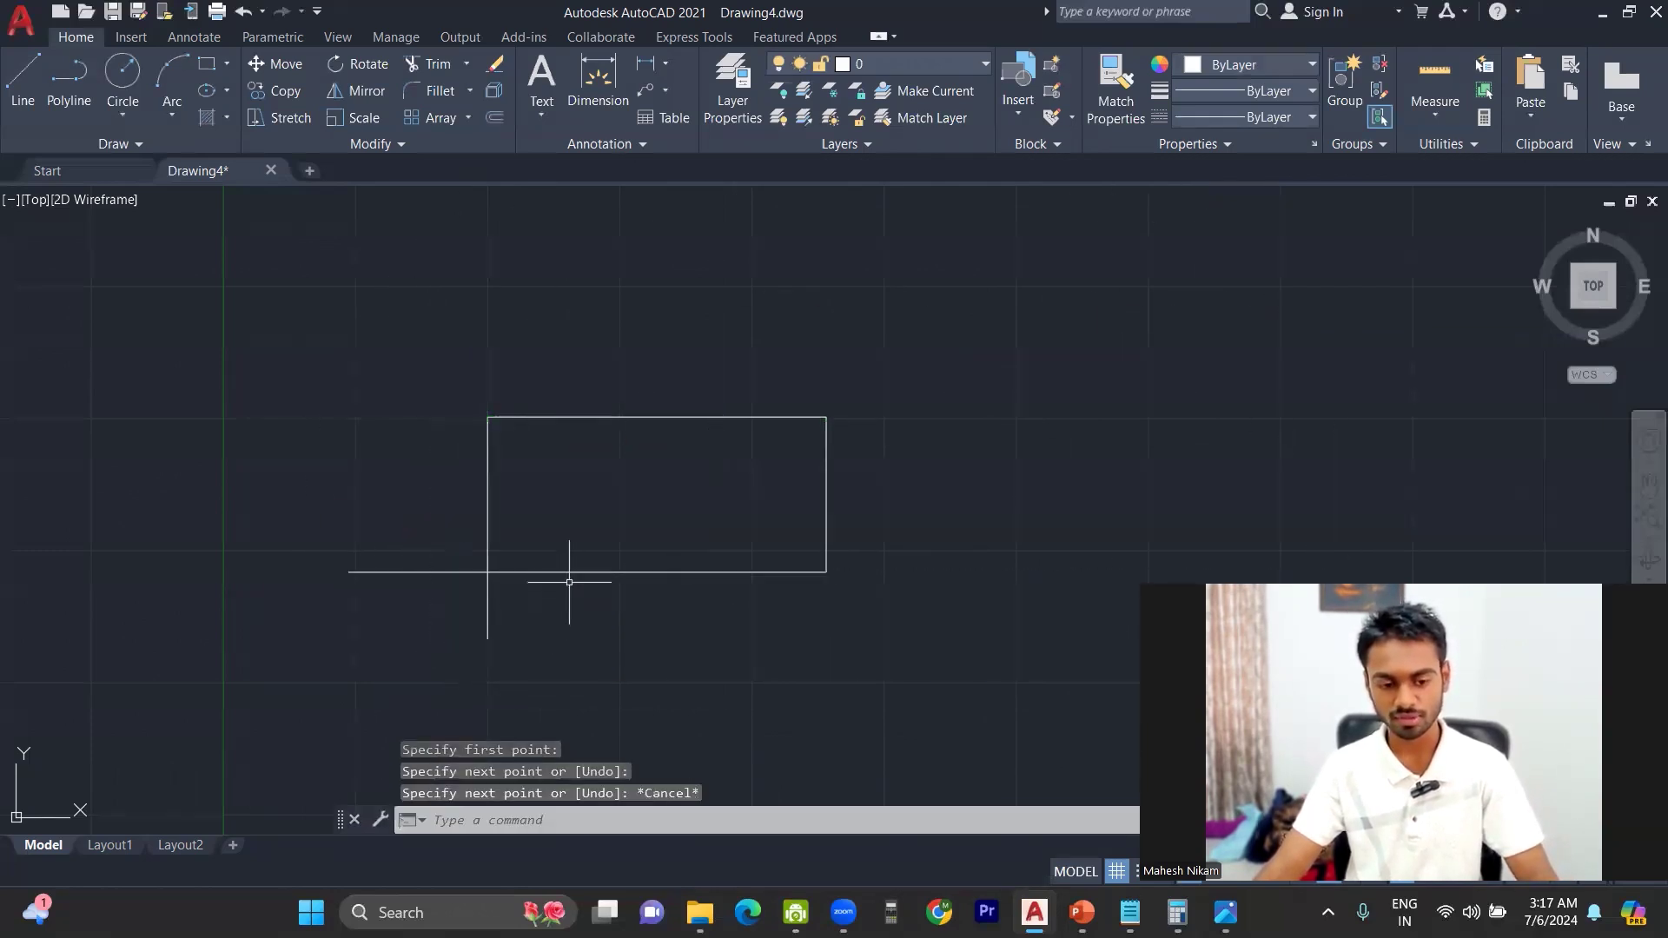
- Draw a small circle inside the rectangle near its upper-left corner
text(c)
key(Return)
click(515, 468)
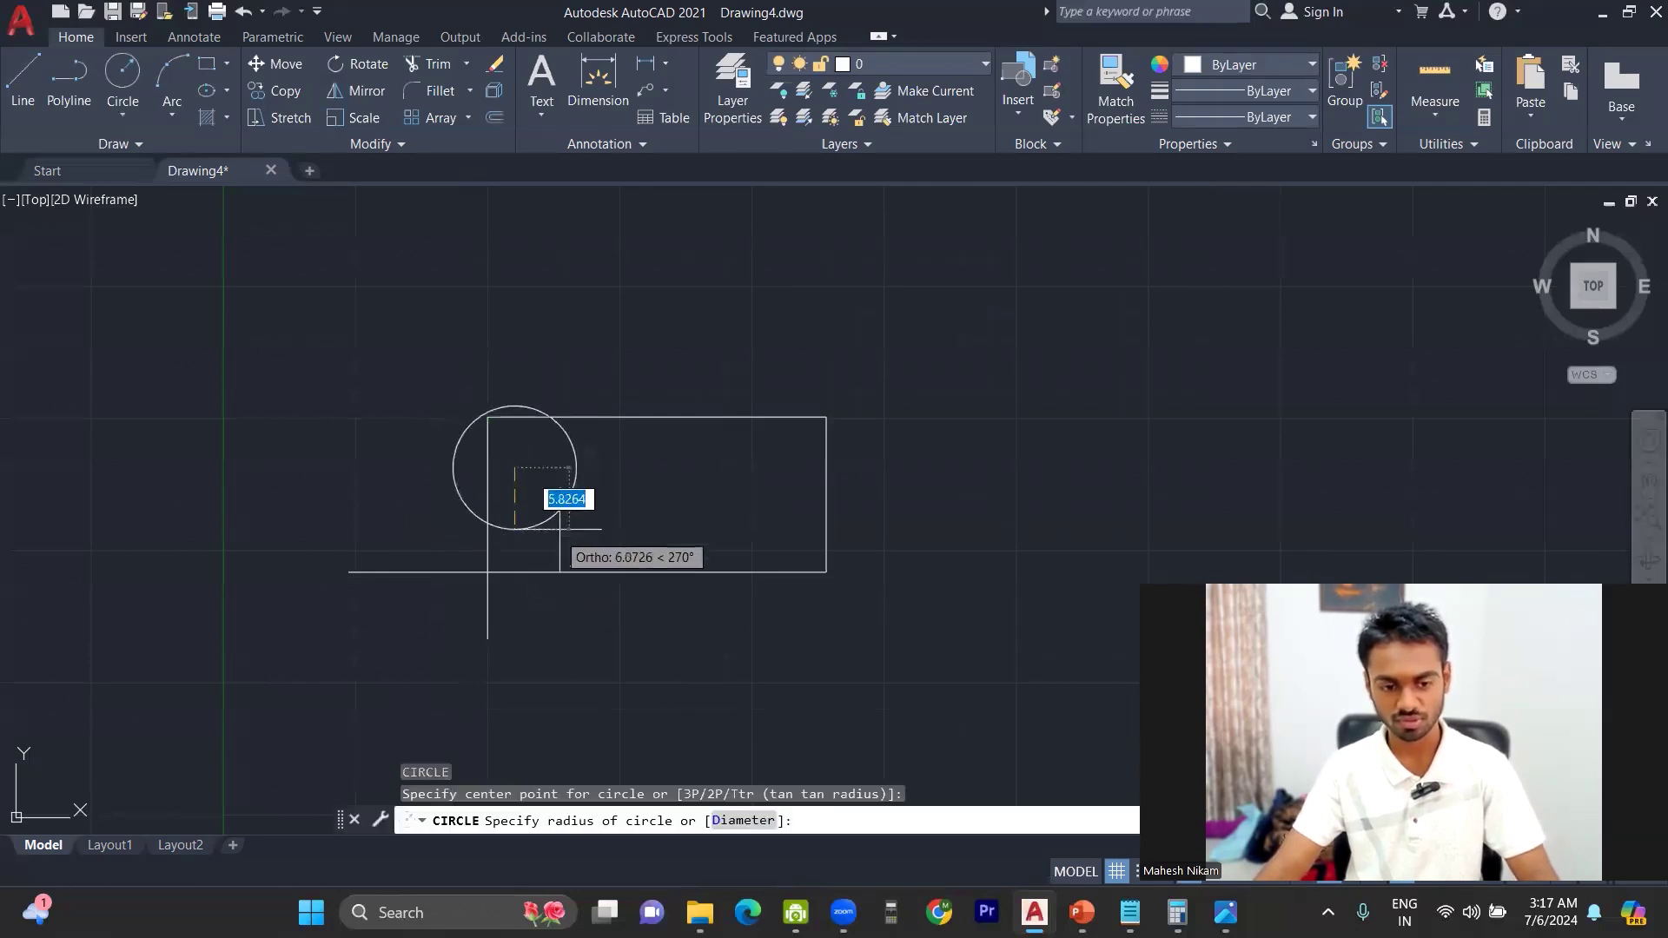
click(532, 479)
key(Escape)
key(Escape)
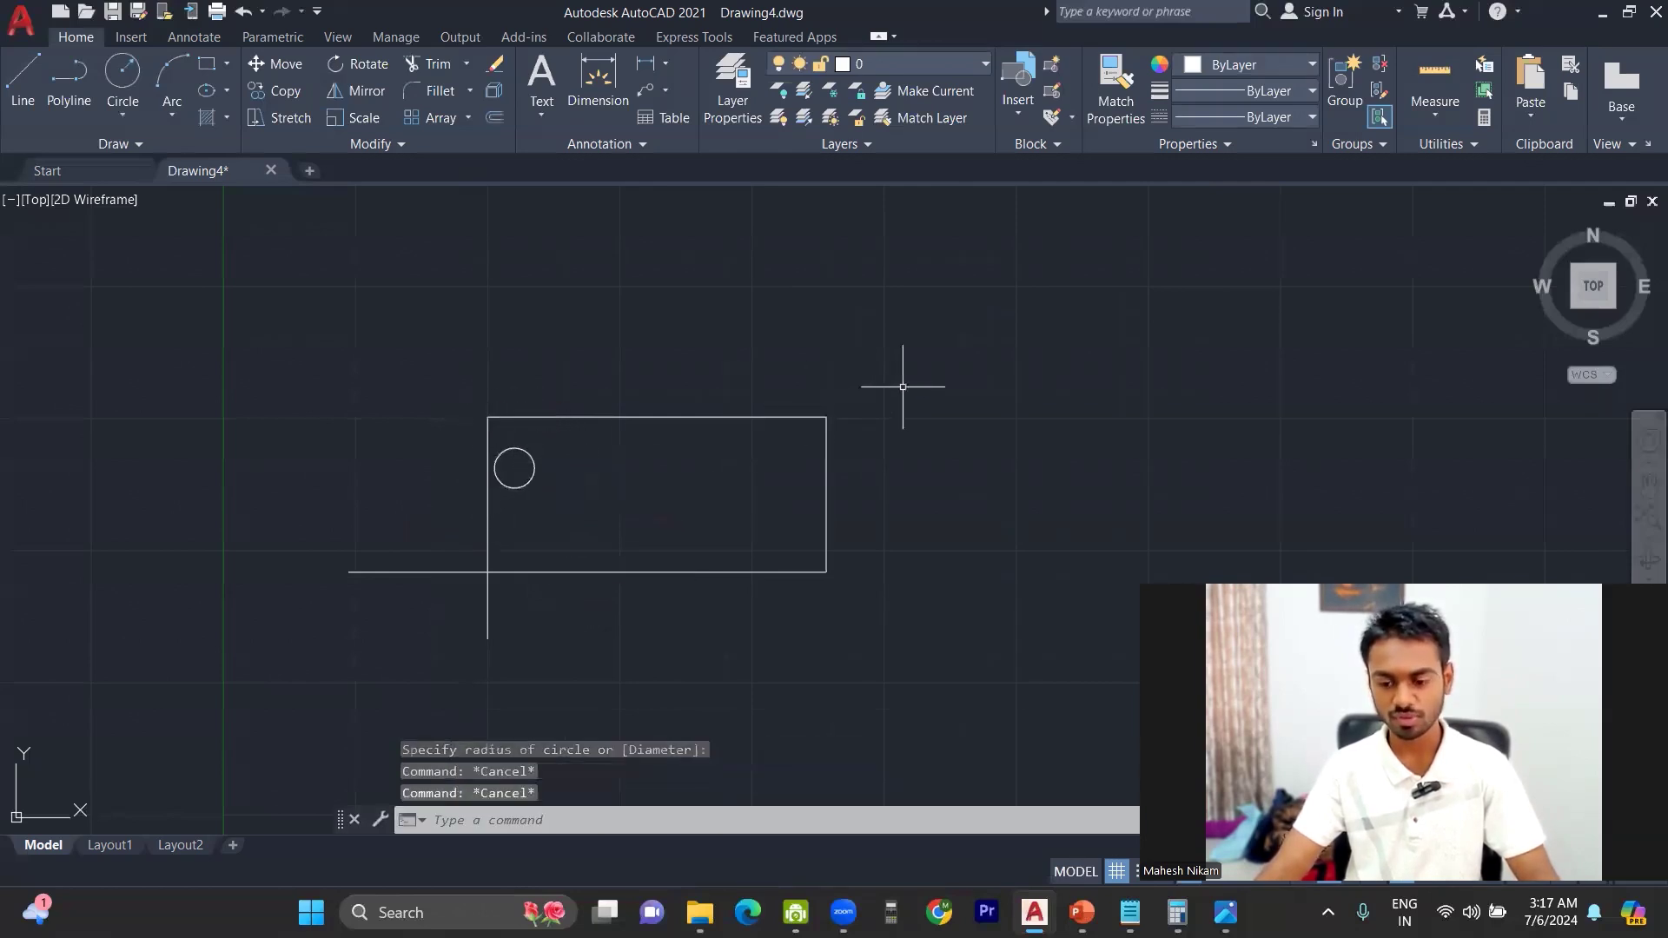
- Demonstrate right-to-left crossing selection over the rectangle's top and right edges, and clear the selection
click(943, 359)
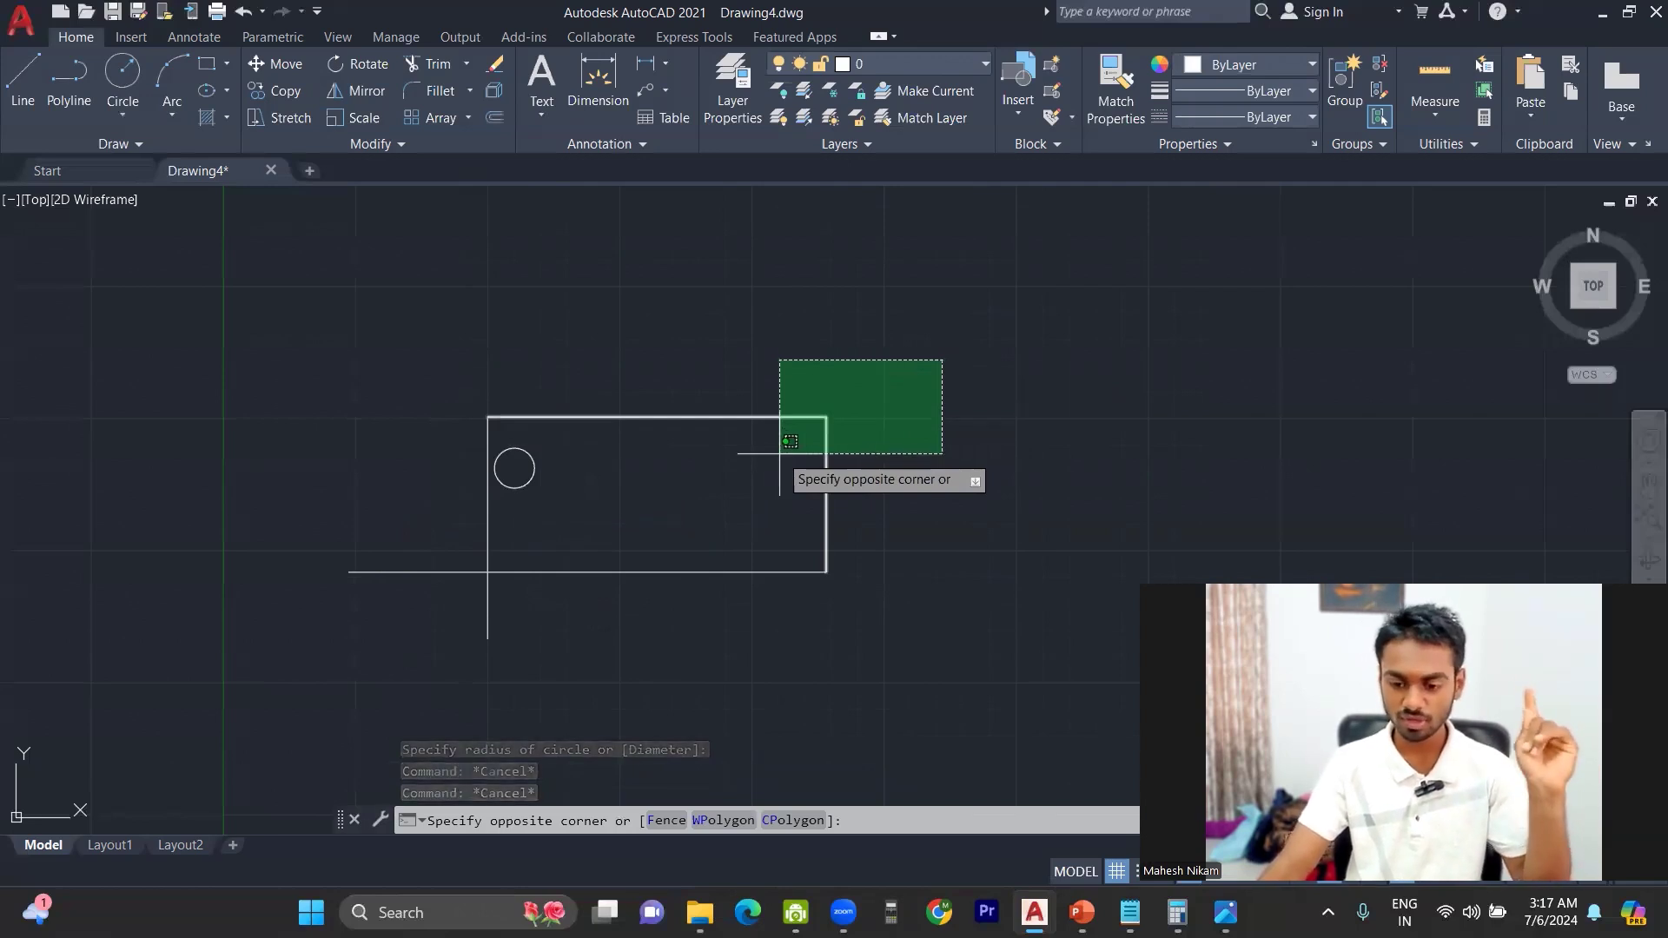
click(930, 348)
mouse_move(947, 345)
mouse_down()
mouse_move(856, 396)
mouse_move(925, 354)
mouse_up()
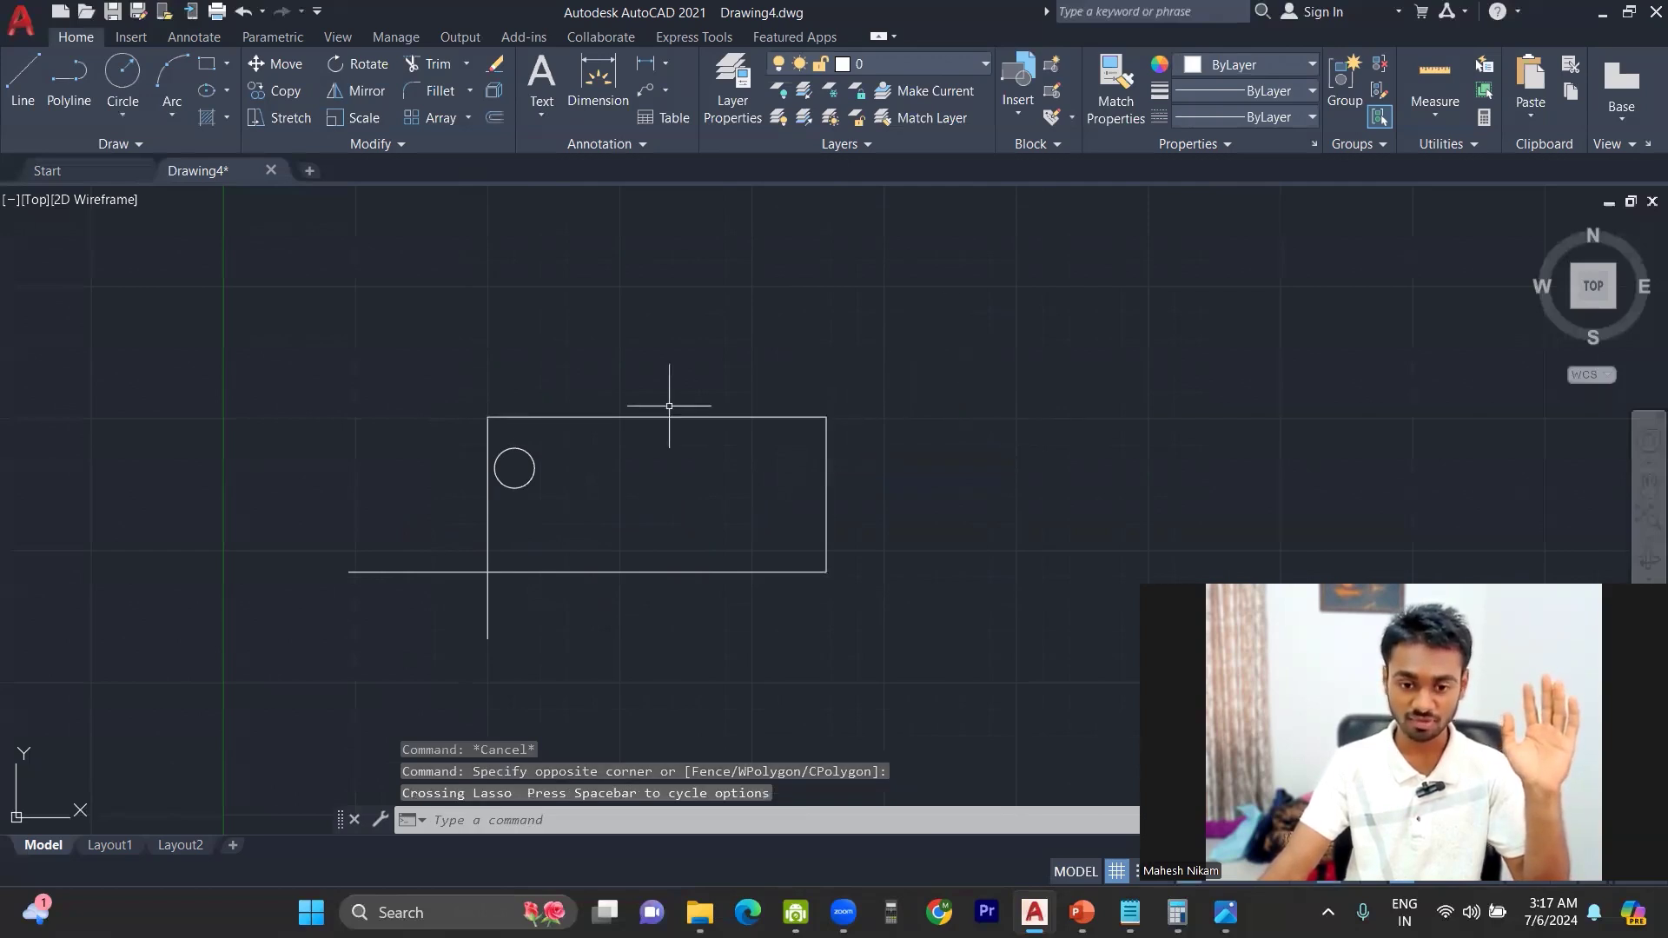
click(967, 361)
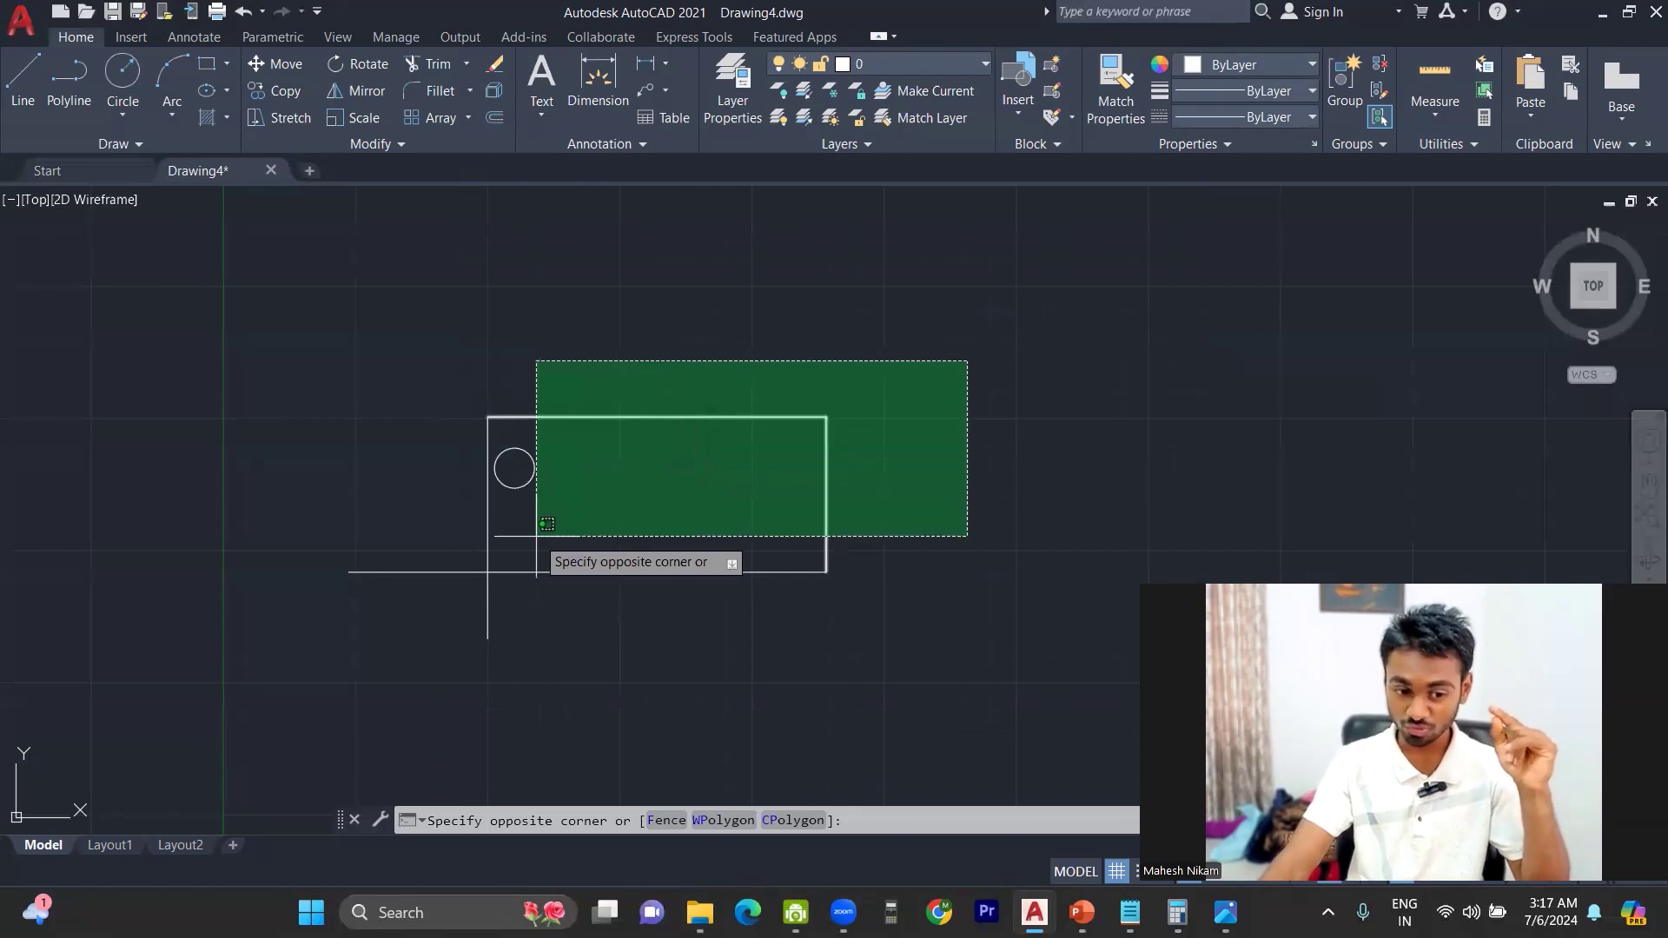
click(659, 507)
key(Escape)
key(Escape)
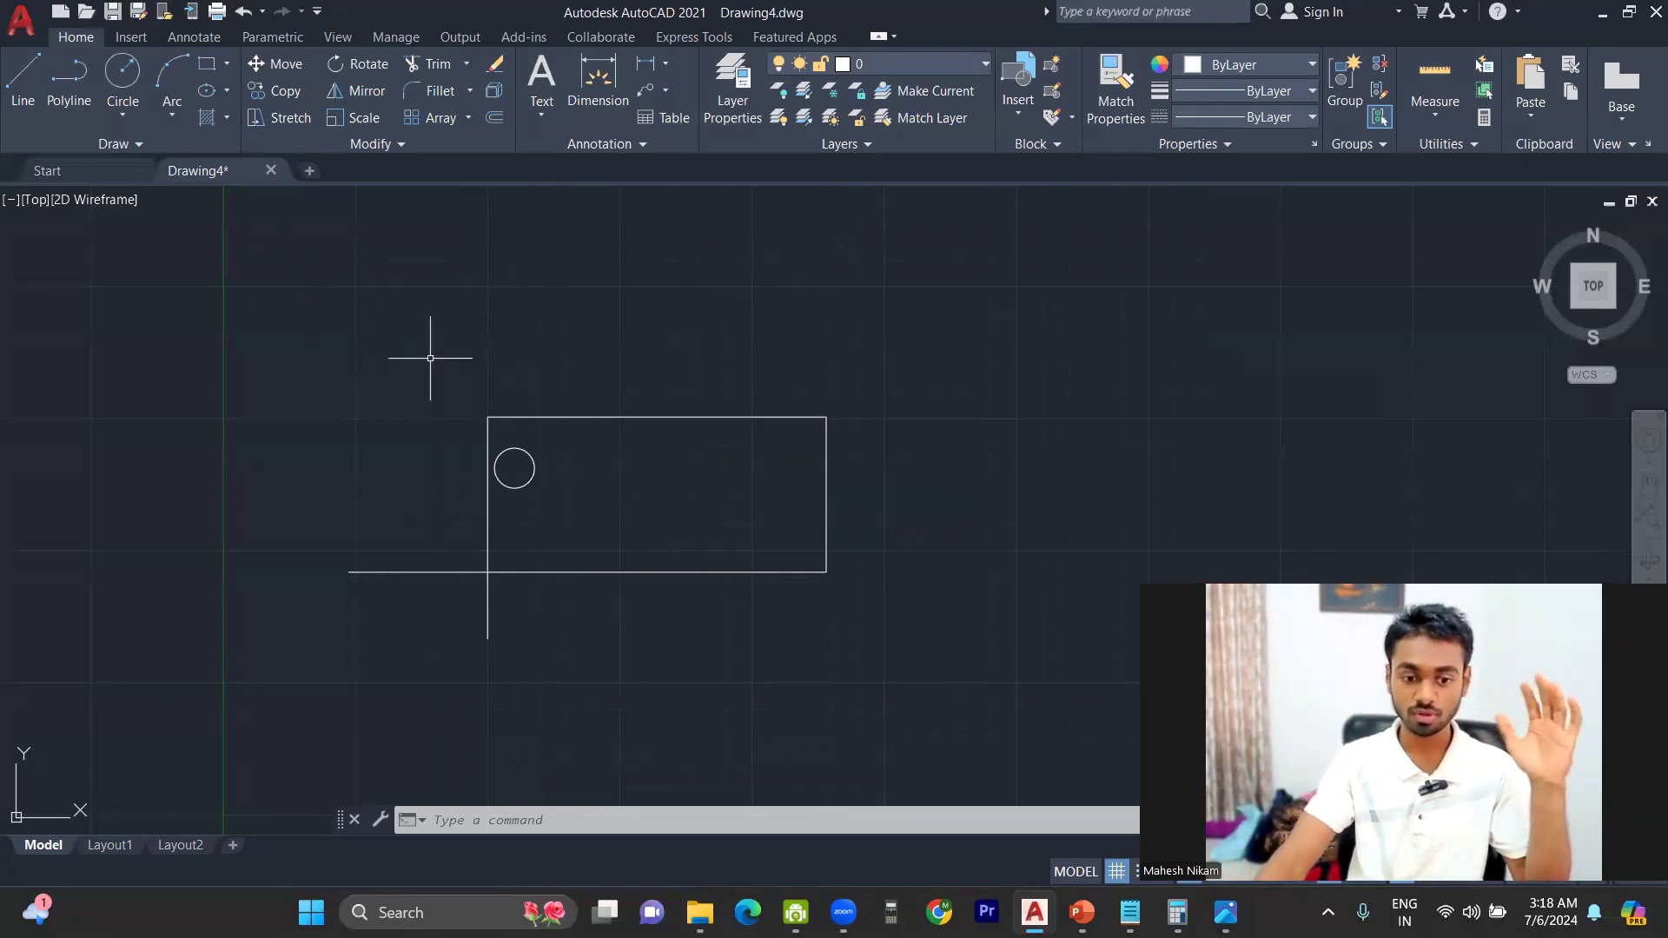
- Try a left-to-right window selection that encloses only part of the rectangle's top edge
click(405, 344)
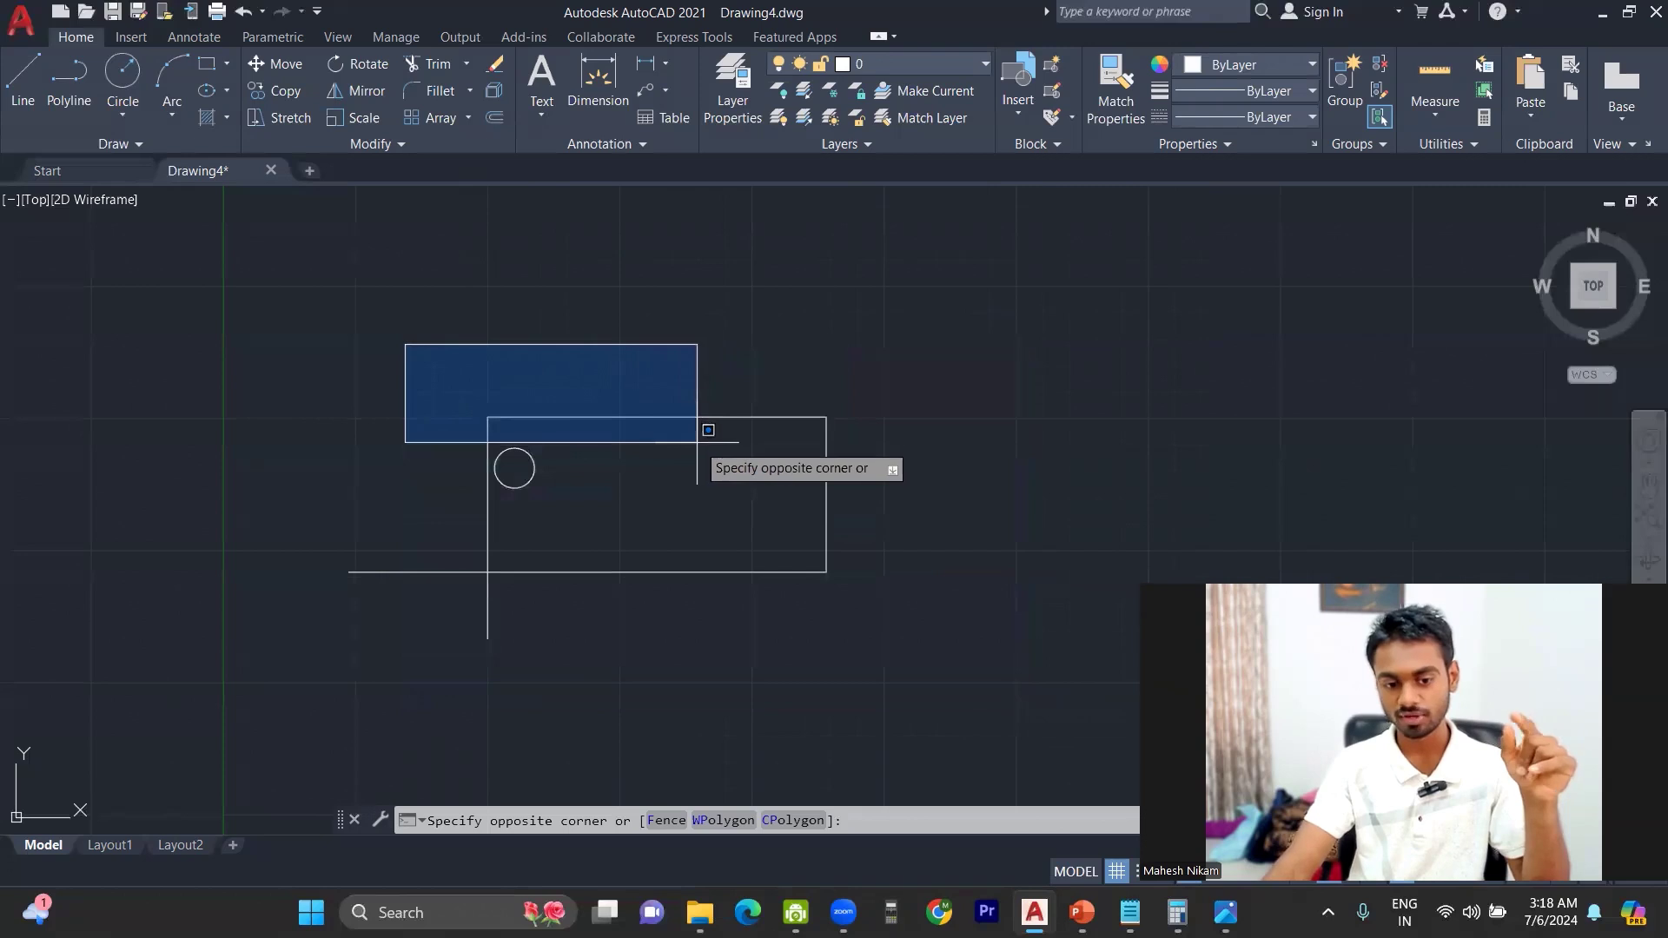
scroll(608, 439, up, 6)
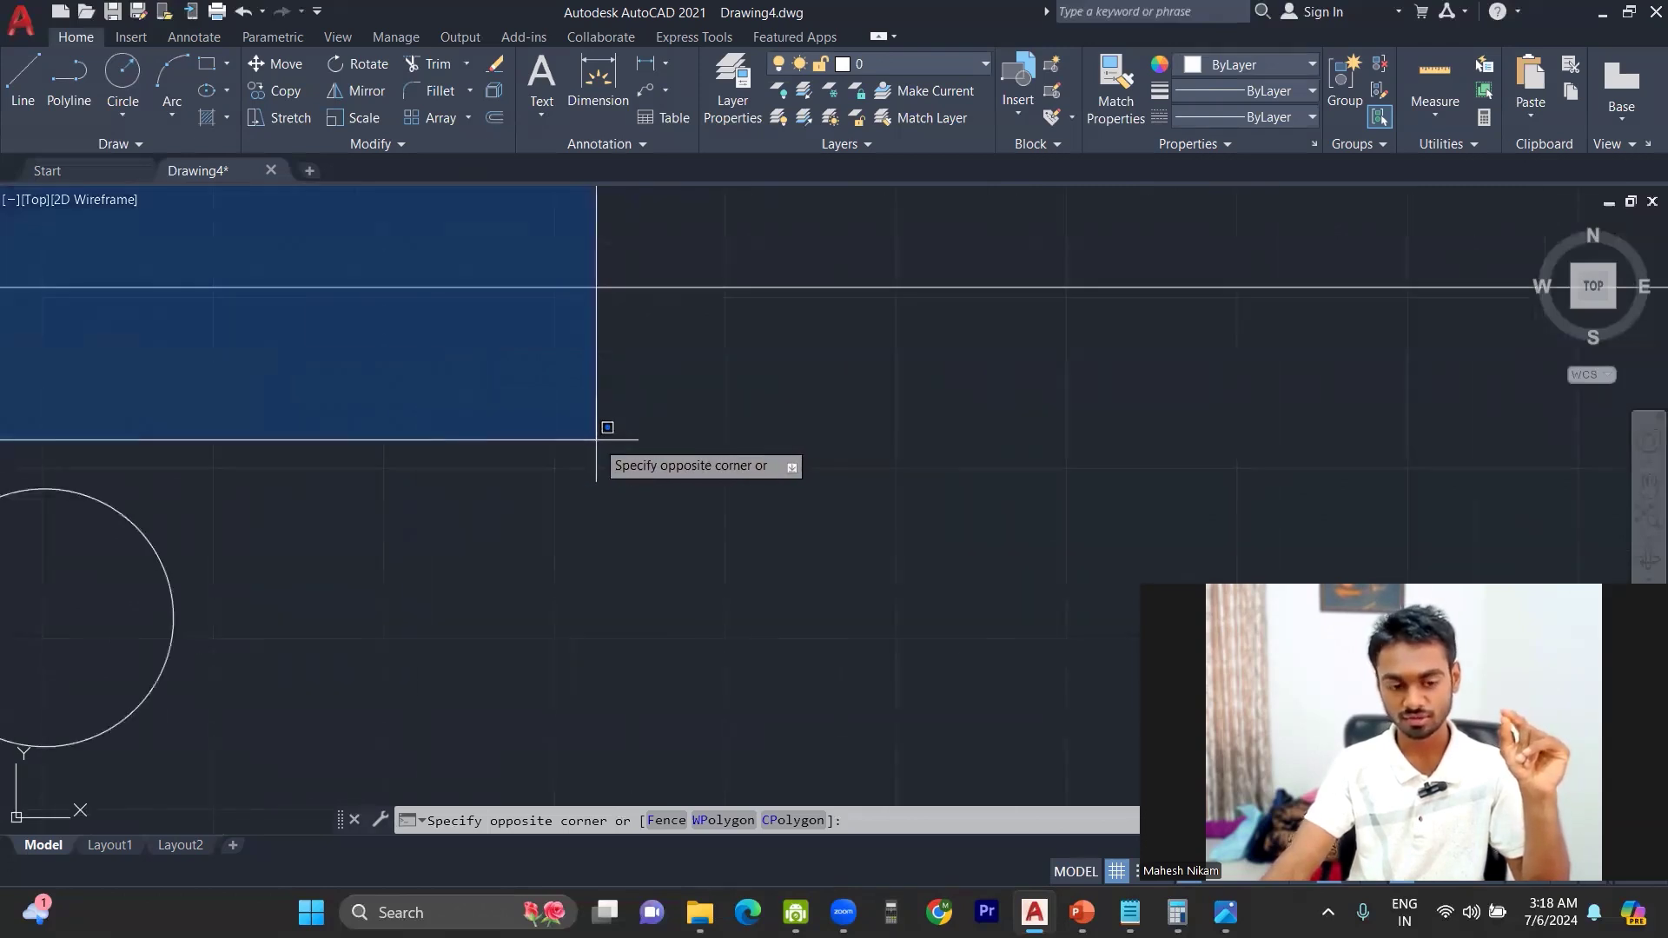
scroll(556, 425, down, 3)
click(492, 424)
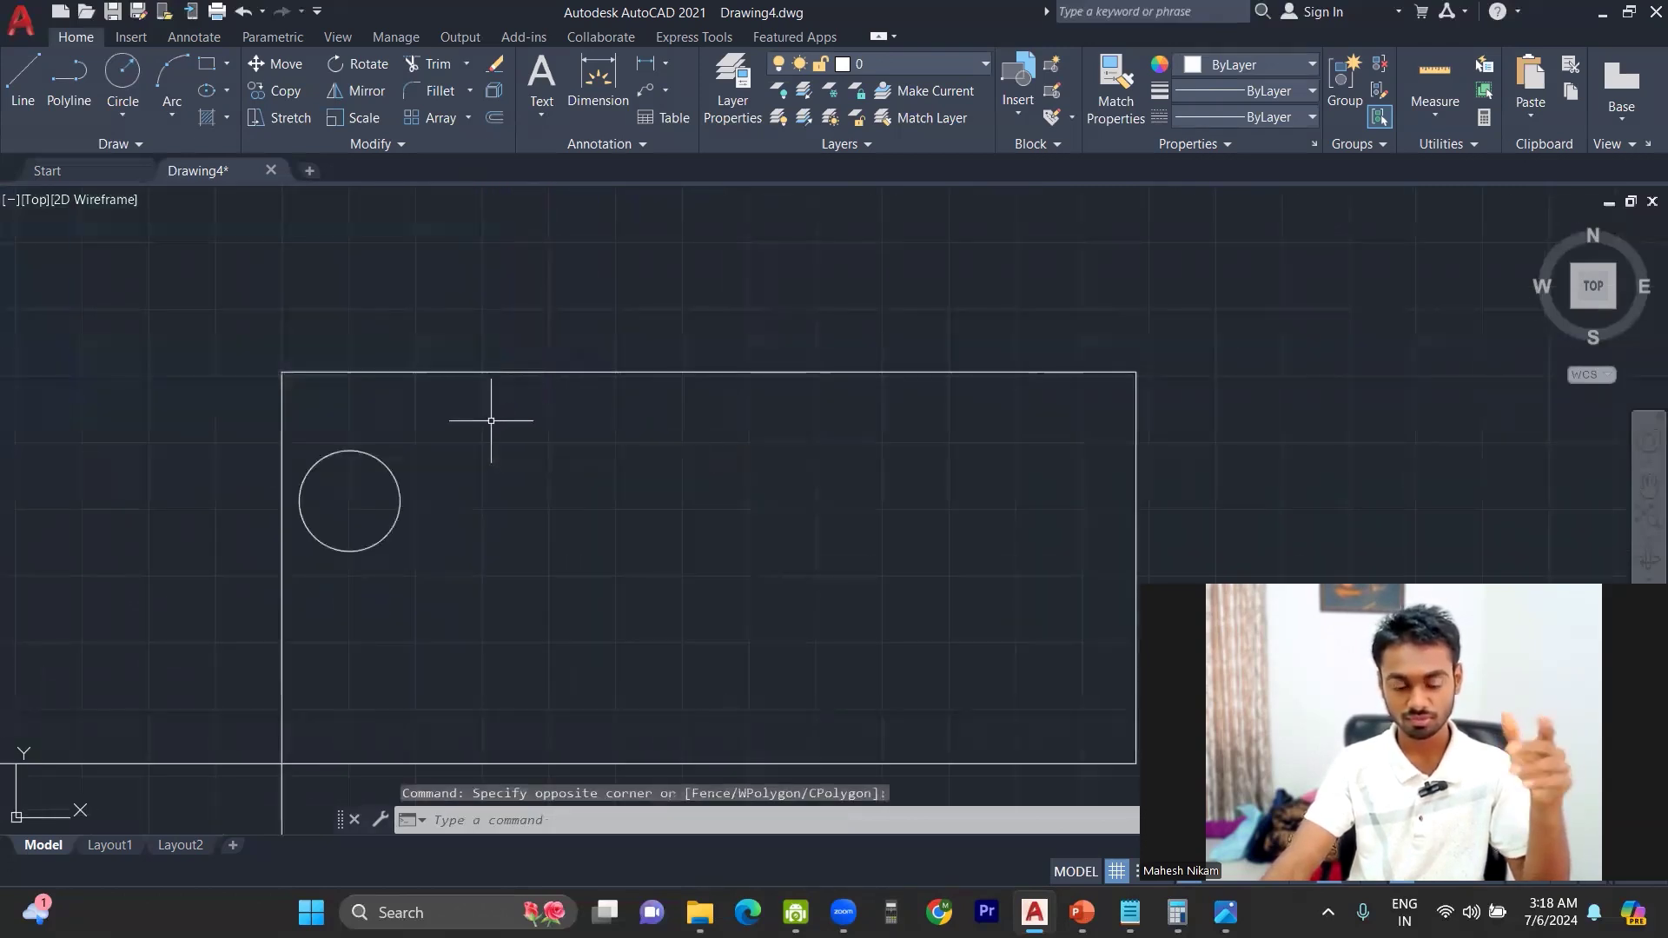
- Window-select all the lines and the circle from upper left to lower right, and clear the selection
scroll(492, 421, down, 5)
scroll(388, 383, up, 1)
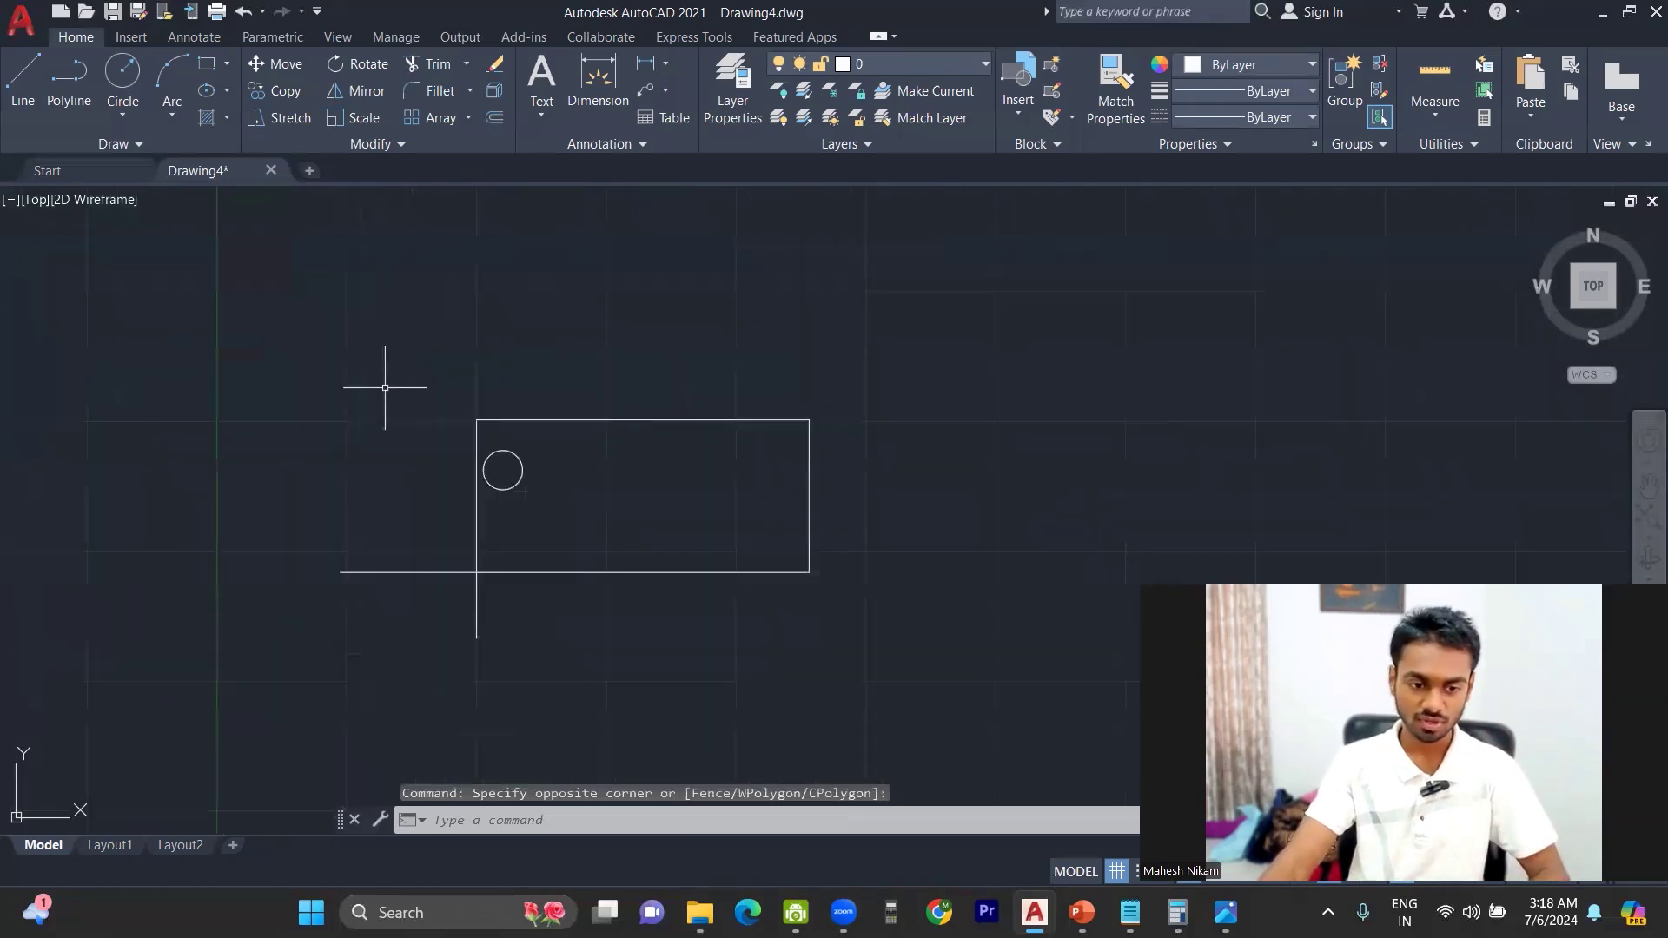
scroll(415, 391, up, 2)
mouse_move(500, 398)
middle_down()
mouse_move(570, 242)
mouse_move(489, 268)
middle_up()
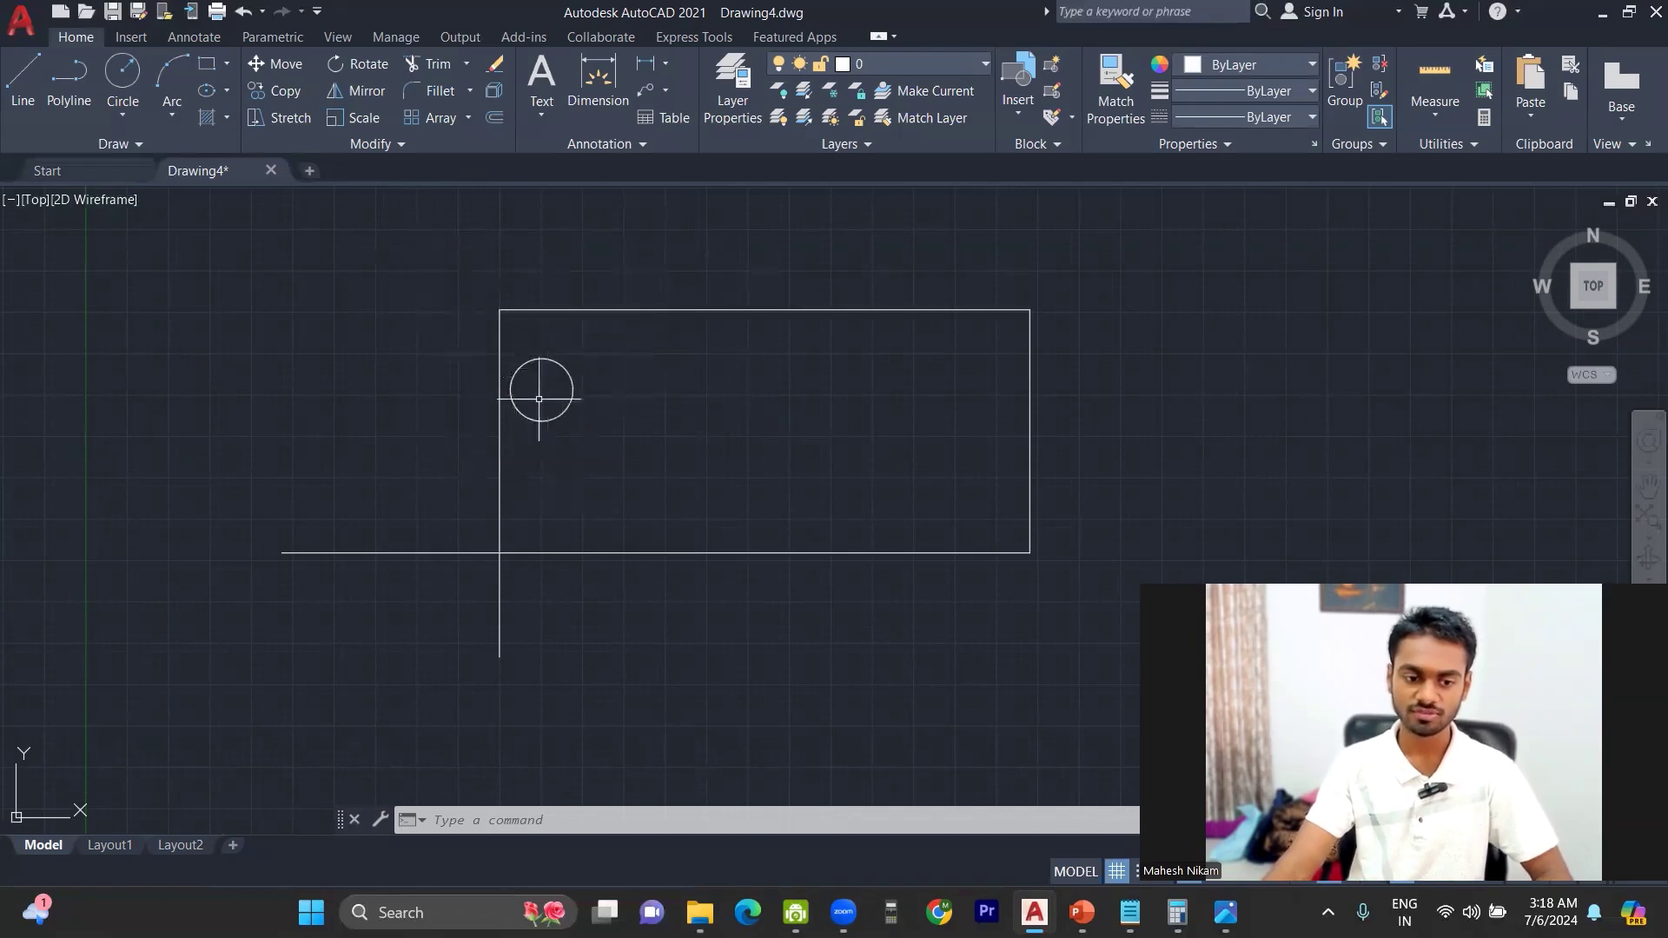
scroll(354, 219, down, 6)
middle_drag(382, 256, 563, 475)
click(504, 395)
click(913, 651)
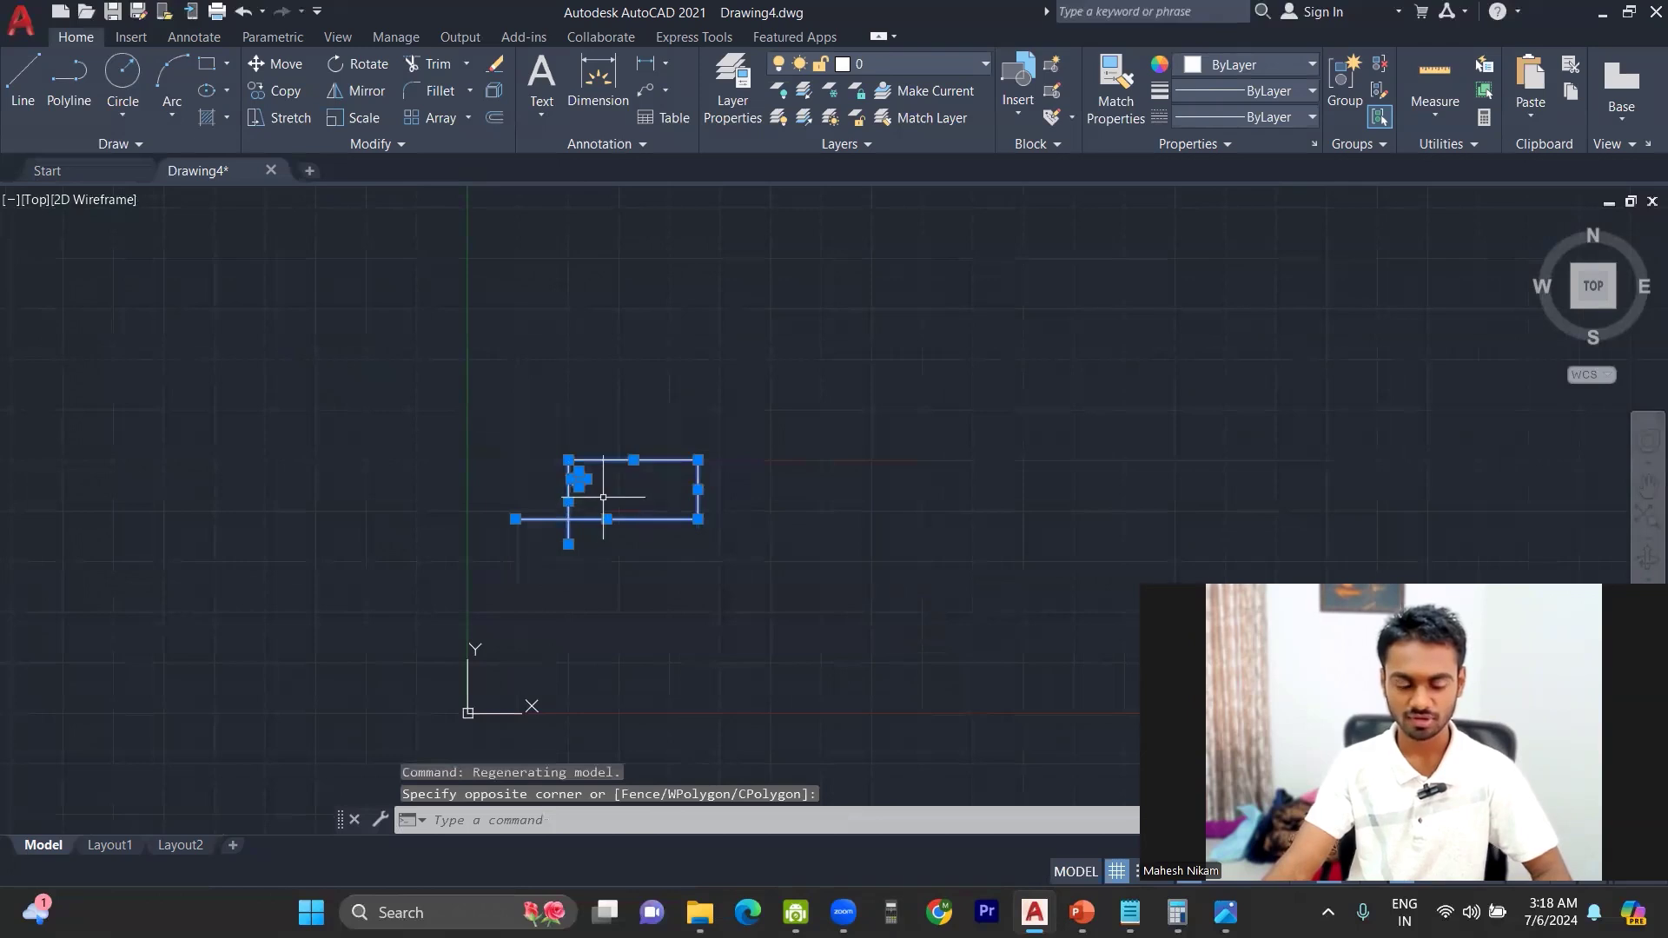
key(Escape)
- Select only the circle by fully enclosing it in a left-to-right window, and clear the selection
scroll(599, 496, up, 4)
click(492, 344)
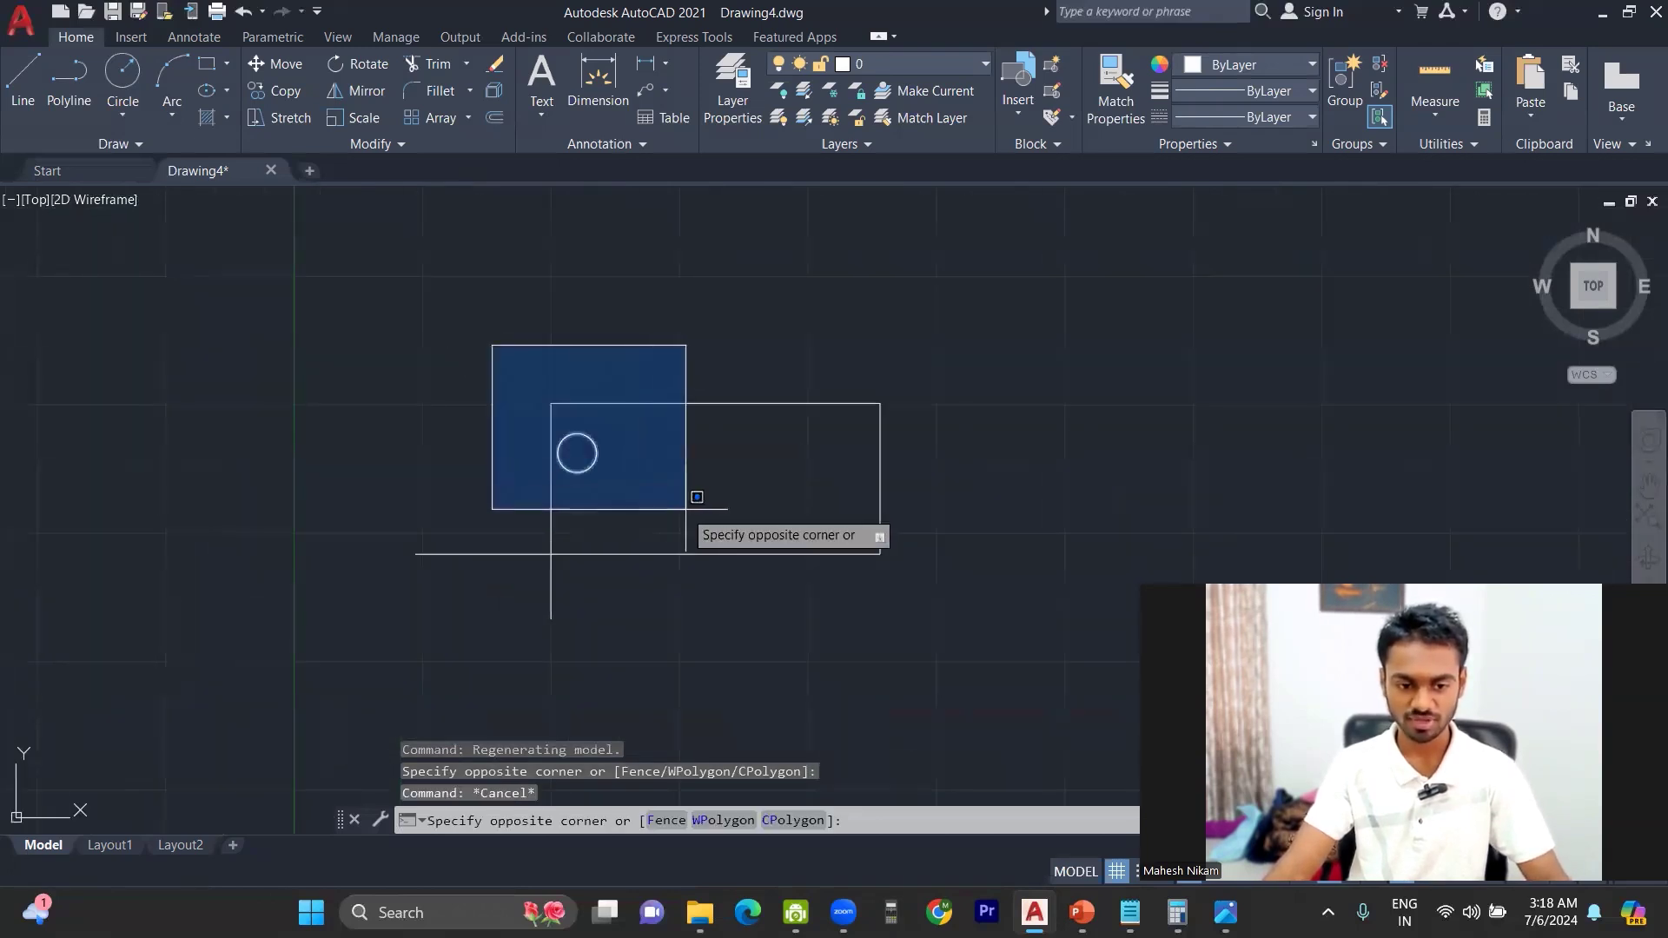
click(690, 513)
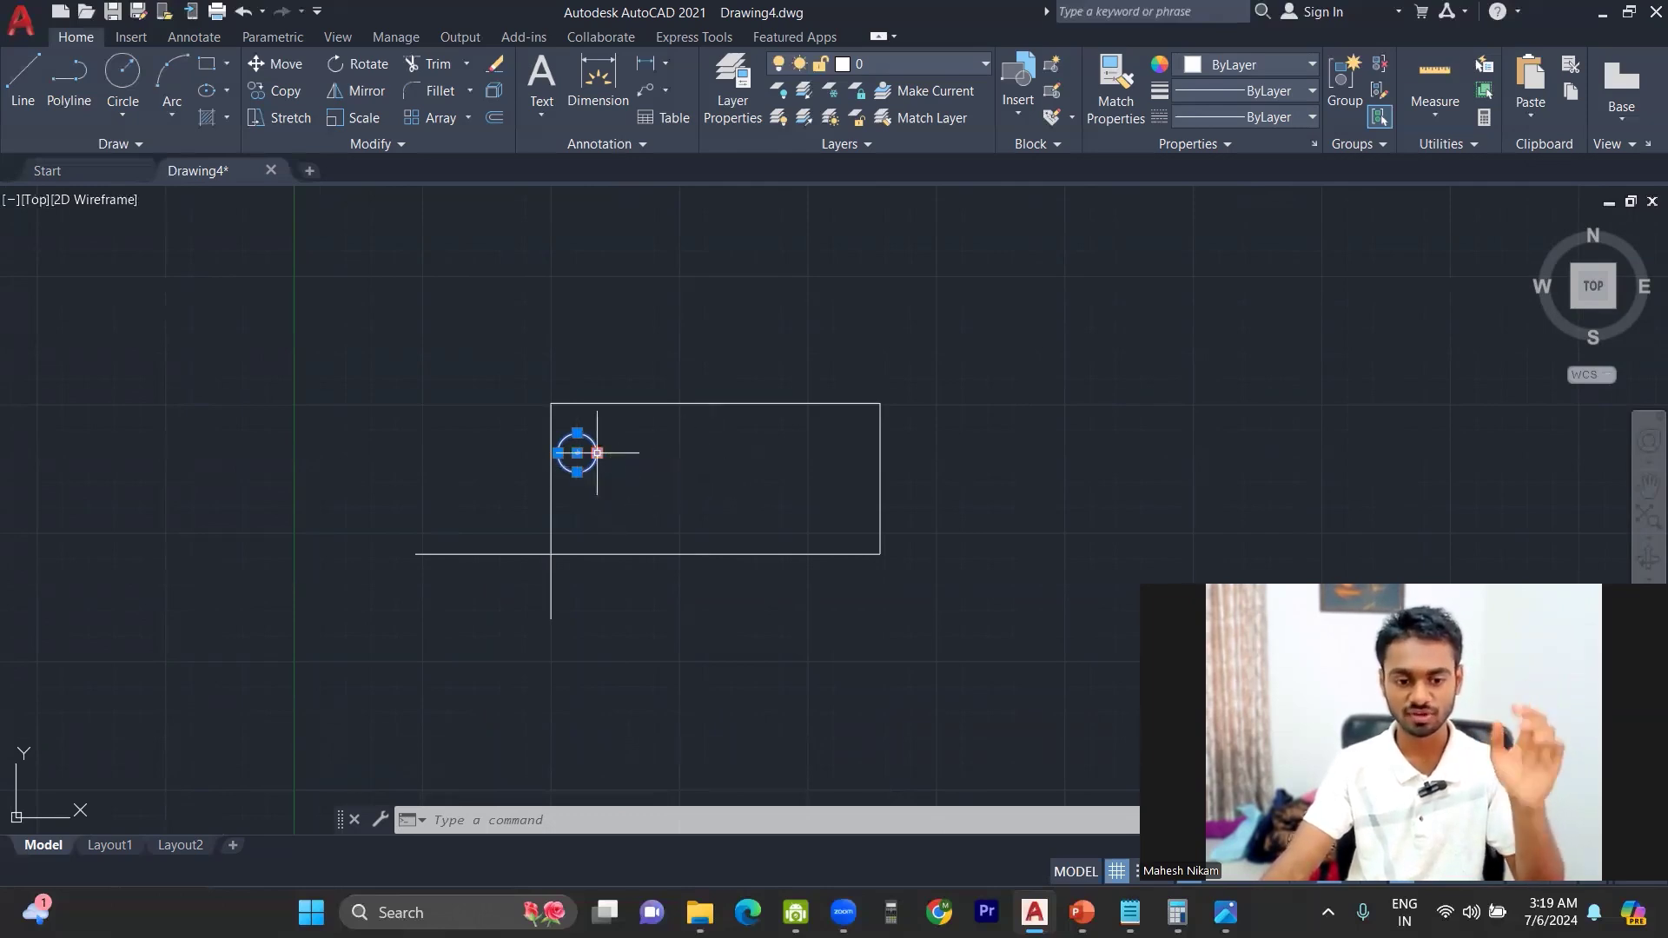
scroll(551, 446, up, 10)
click(735, 326)
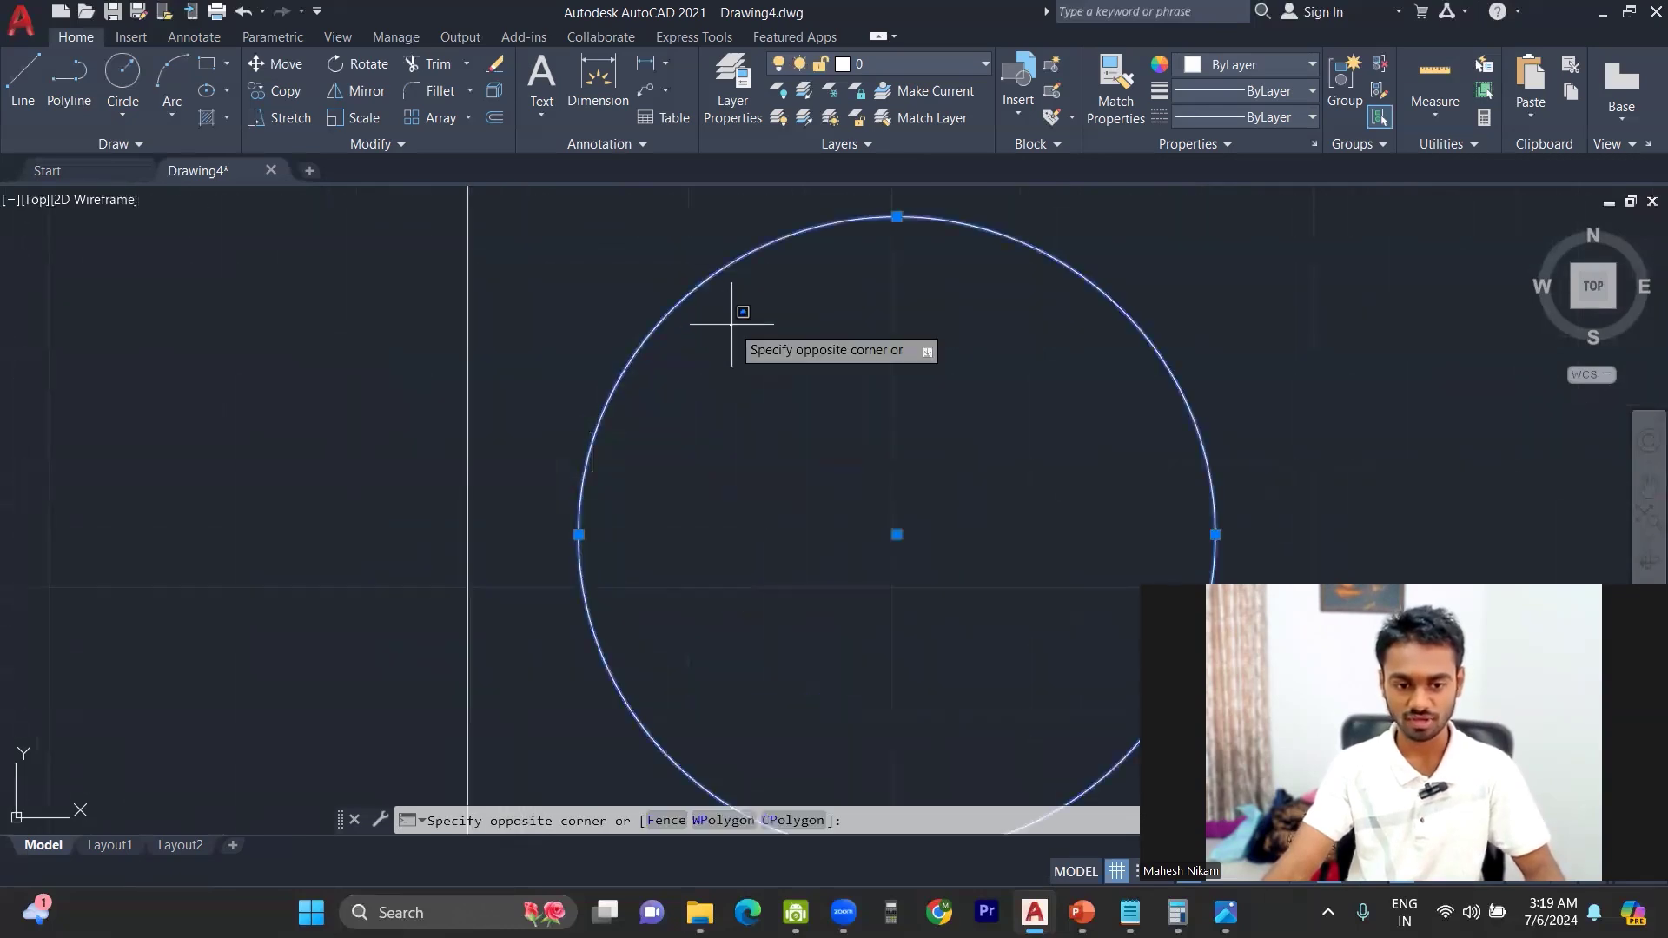
key(Escape)
key(Escape)
key(Escape)
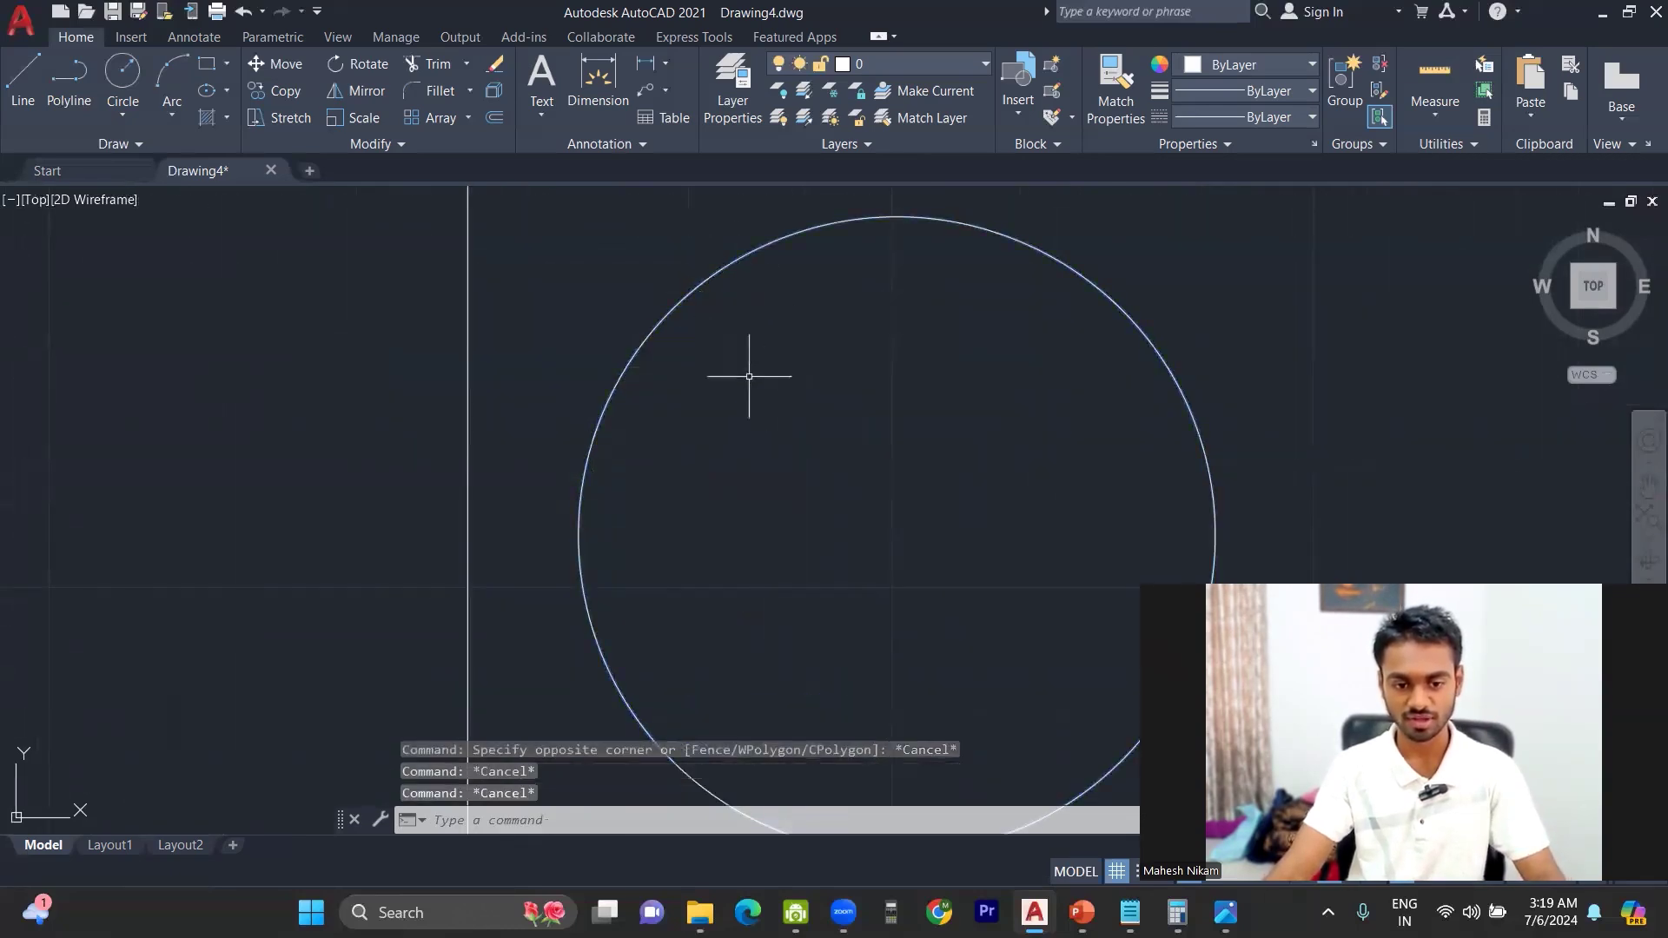
- Select the circle with a right-to-left crossing window that cuts part of its outline, and clear the selection
click(749, 377)
click(577, 362)
scroll(700, 373, down, 8)
mouse_move(857, 365)
middle_down()
mouse_move(501, 460)
mouse_move(444, 355)
middle_up()
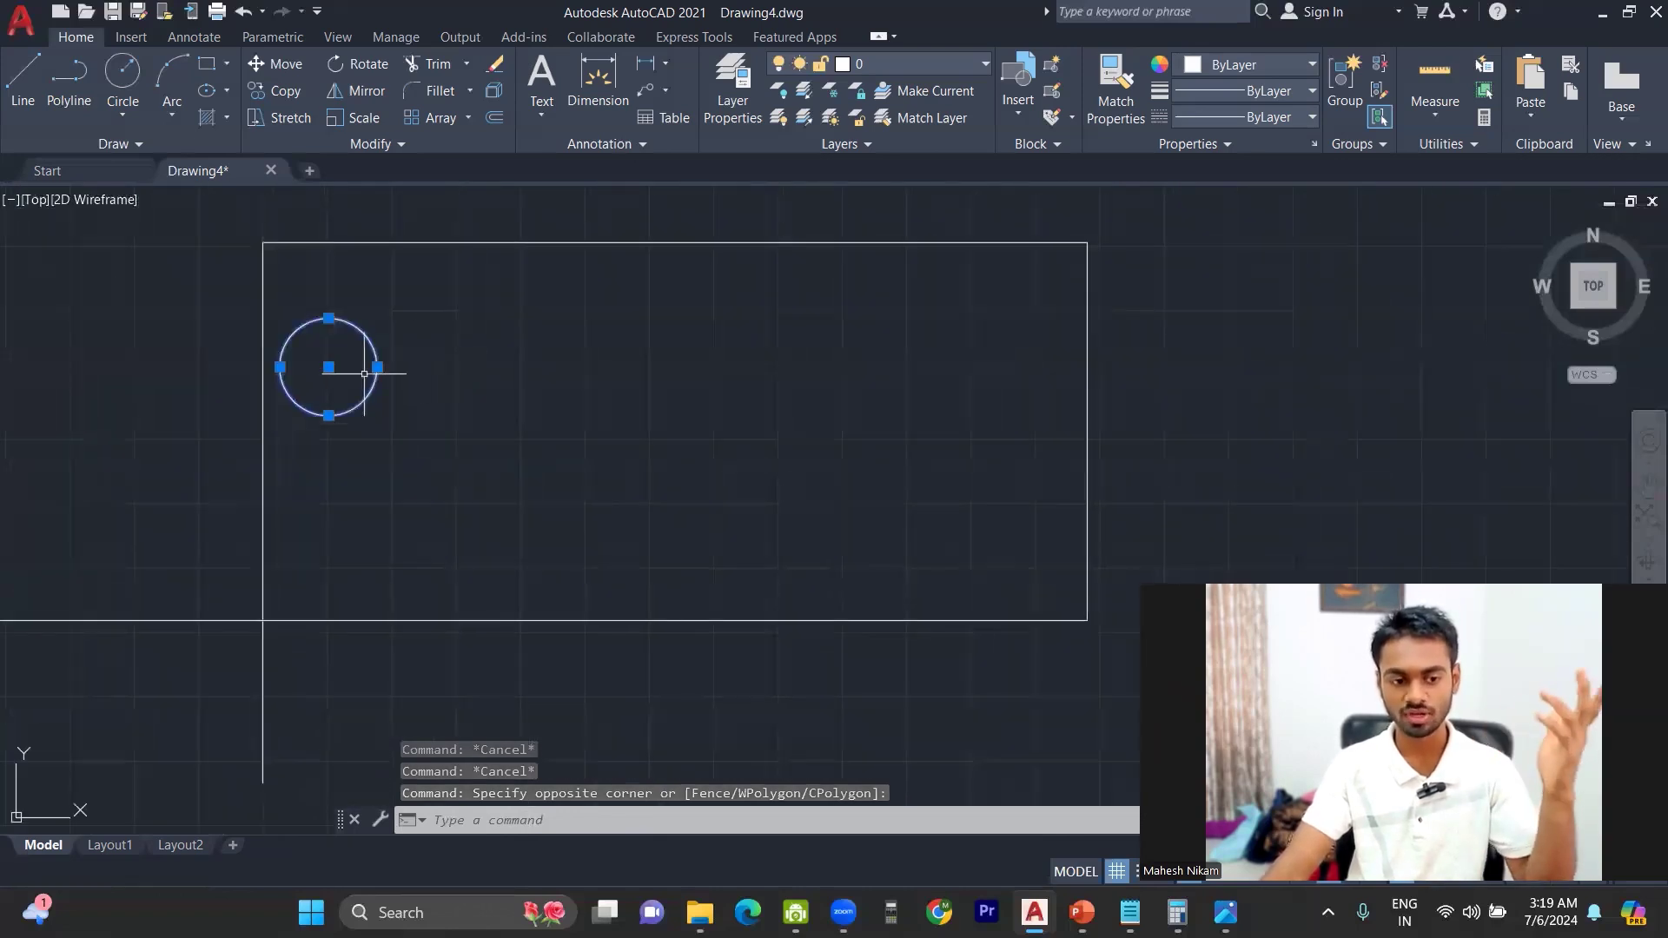
mouse_move(559, 378)
middle_down()
mouse_move(900, 352)
mouse_move(957, 365)
mouse_move(897, 368)
mouse_move(943, 364)
mouse_move(788, 443)
middle_up()
key(Escape)
key(Escape)
- Try a crossing window in empty space and a crossing lasso over the rectangle's top edge, and clear the selection
scroll(945, 361, down, 2)
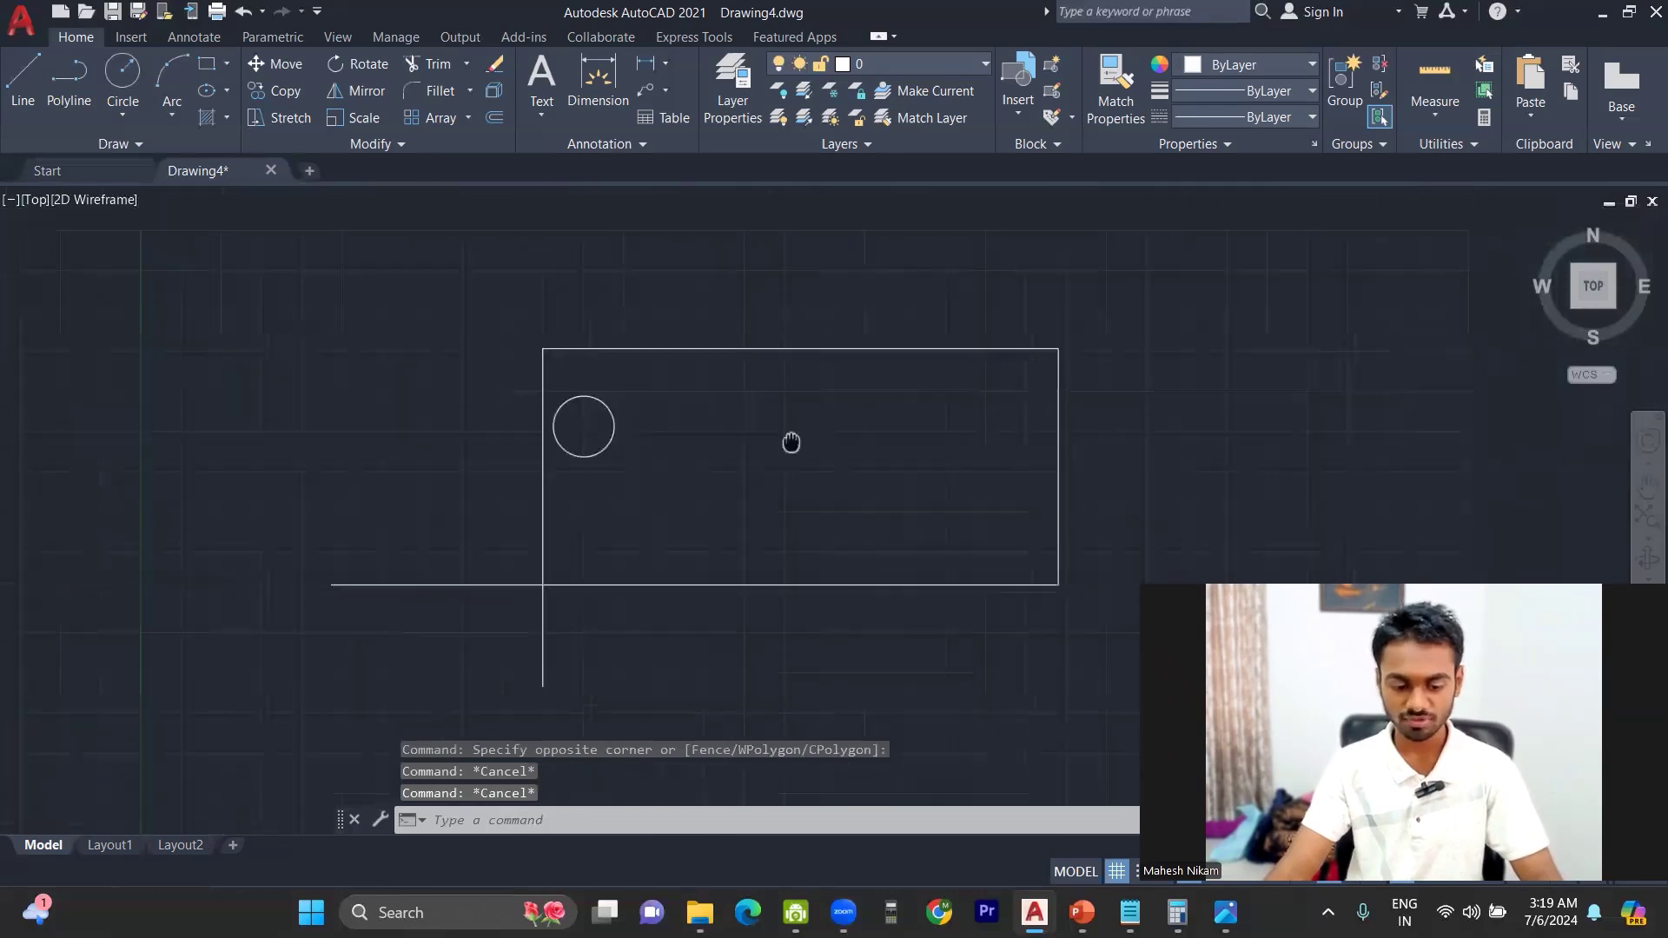
click(1251, 238)
click(1140, 388)
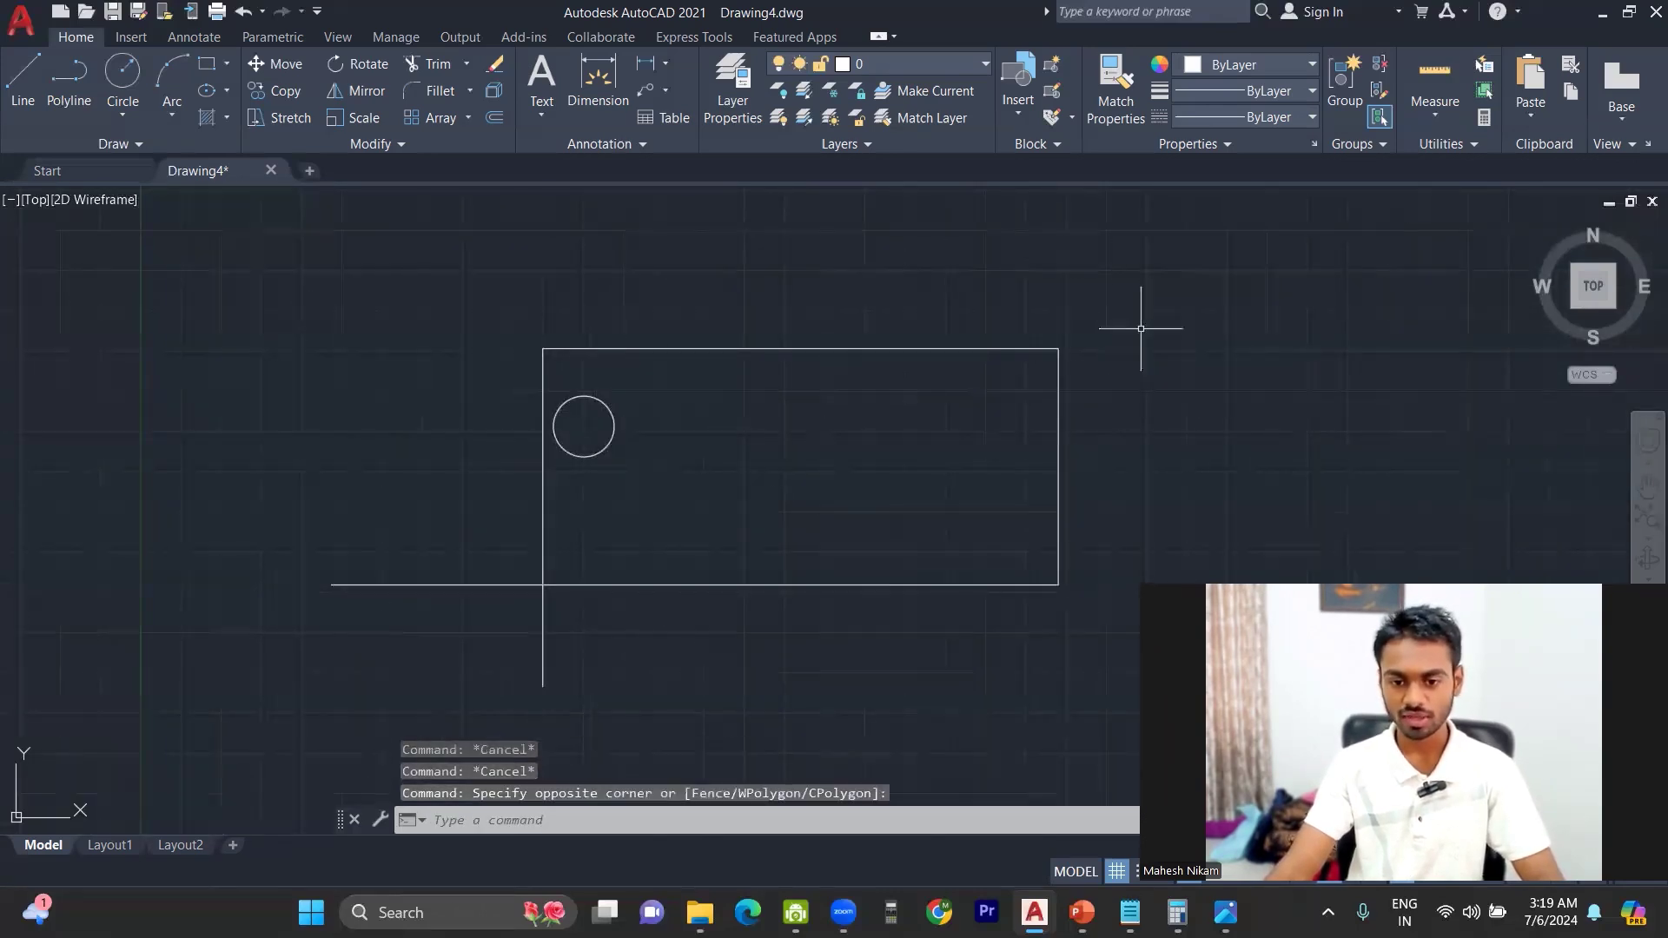
click(1190, 244)
mouse_move(1190, 244)
mouse_down()
mouse_move(1054, 361)
mouse_move(1426, 223)
mouse_move(1084, 231)
mouse_move(1179, 411)
mouse_move(1225, 369)
mouse_move(551, 202)
mouse_move(737, 269)
mouse_move(711, 352)
mouse_up()
key(Escape)
key(Escape)
- Try a crossing window and a lasso at the rectangle's upper-right corner, and clear the selection
click(1122, 320)
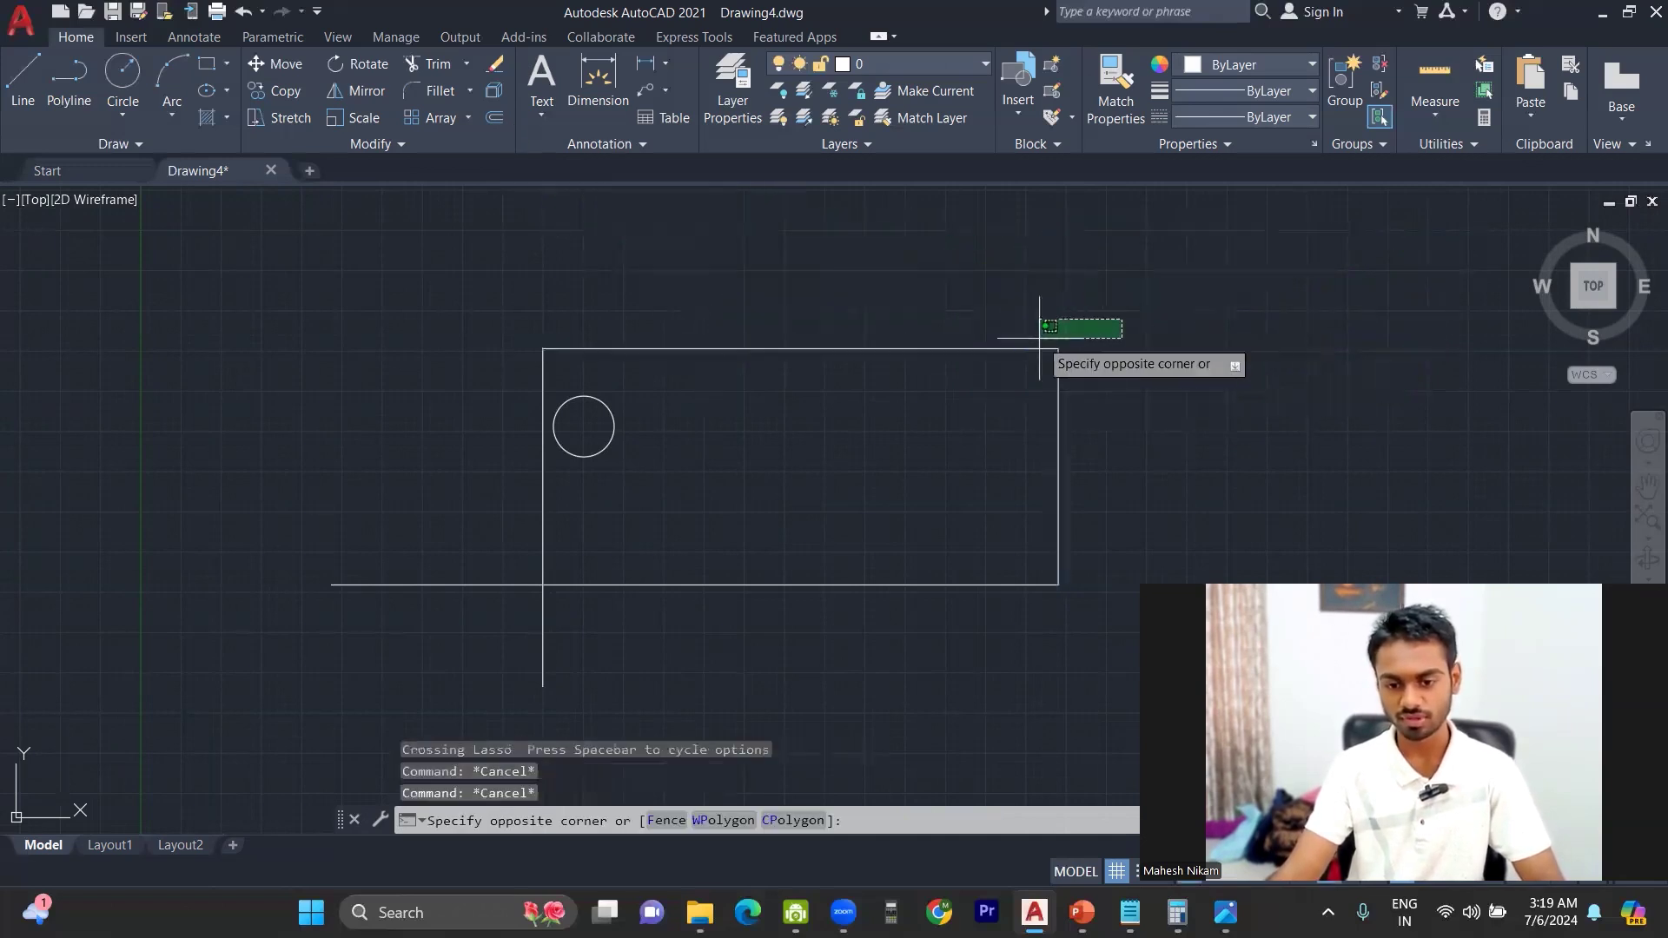
click(984, 358)
key(Escape)
mouse_move(1027, 299)
mouse_down()
mouse_move(975, 334)
mouse_move(938, 391)
mouse_move(1129, 402)
mouse_move(1176, 298)
mouse_up()
key(Escape)
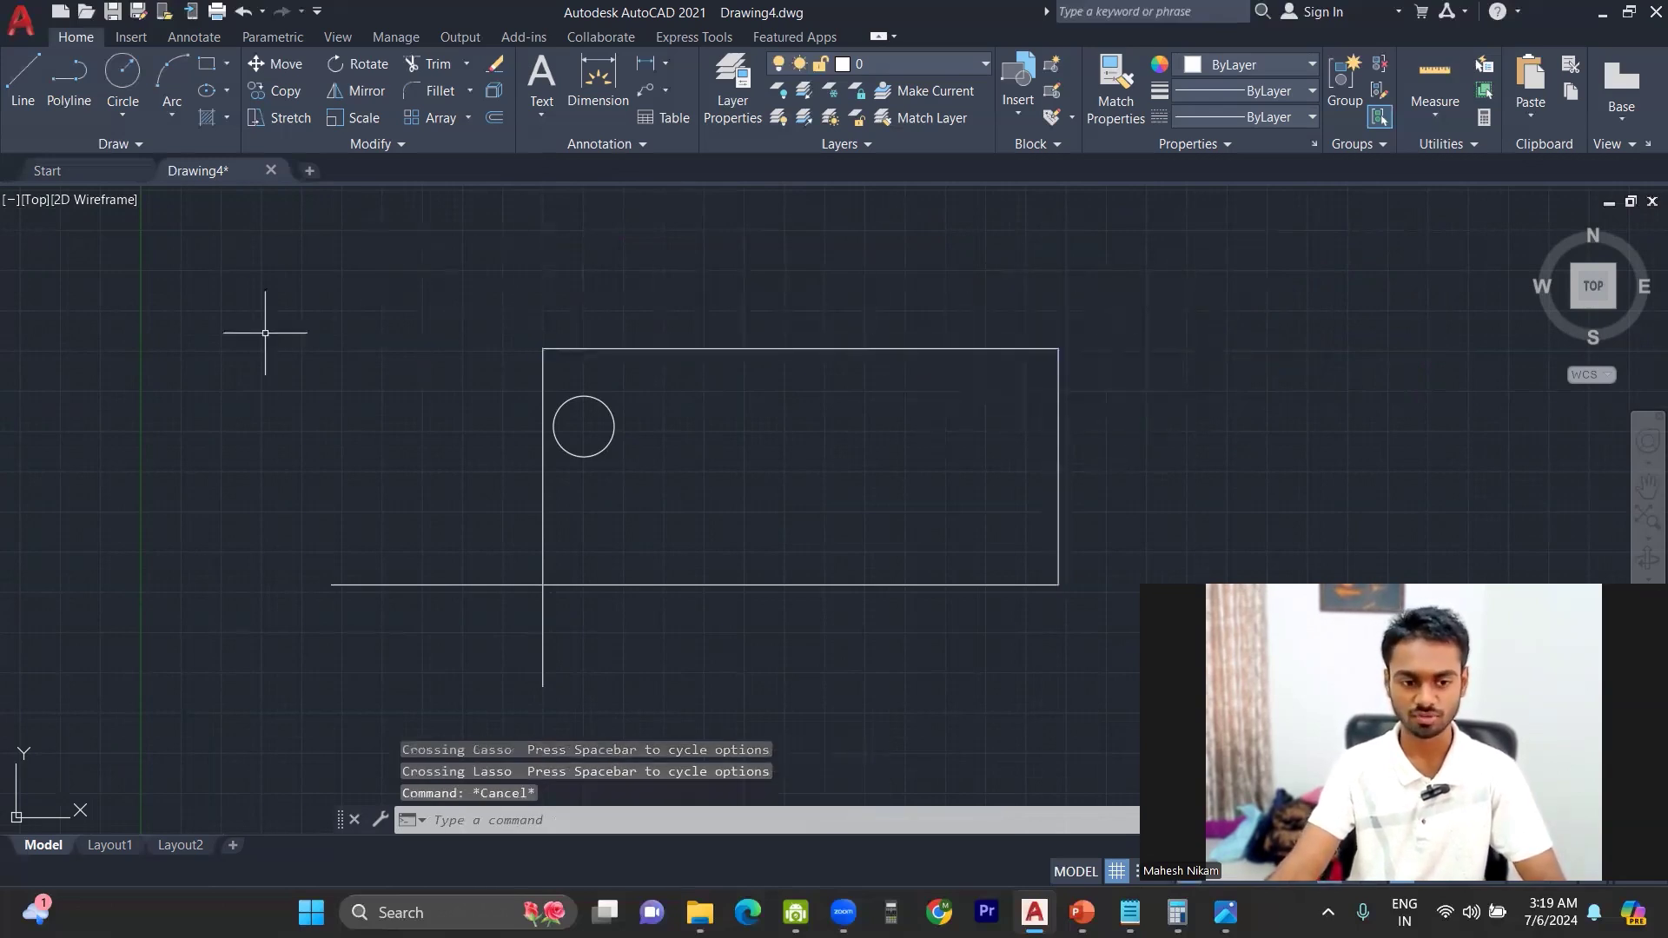
- Try window and lasso selections in the empty area above the rectangle, and cancel them
right_click(250, 238)
click(764, 272)
click(409, 262)
mouse_move(564, 297)
mouse_down()
mouse_move(590, 278)
mouse_move(321, 288)
mouse_up()
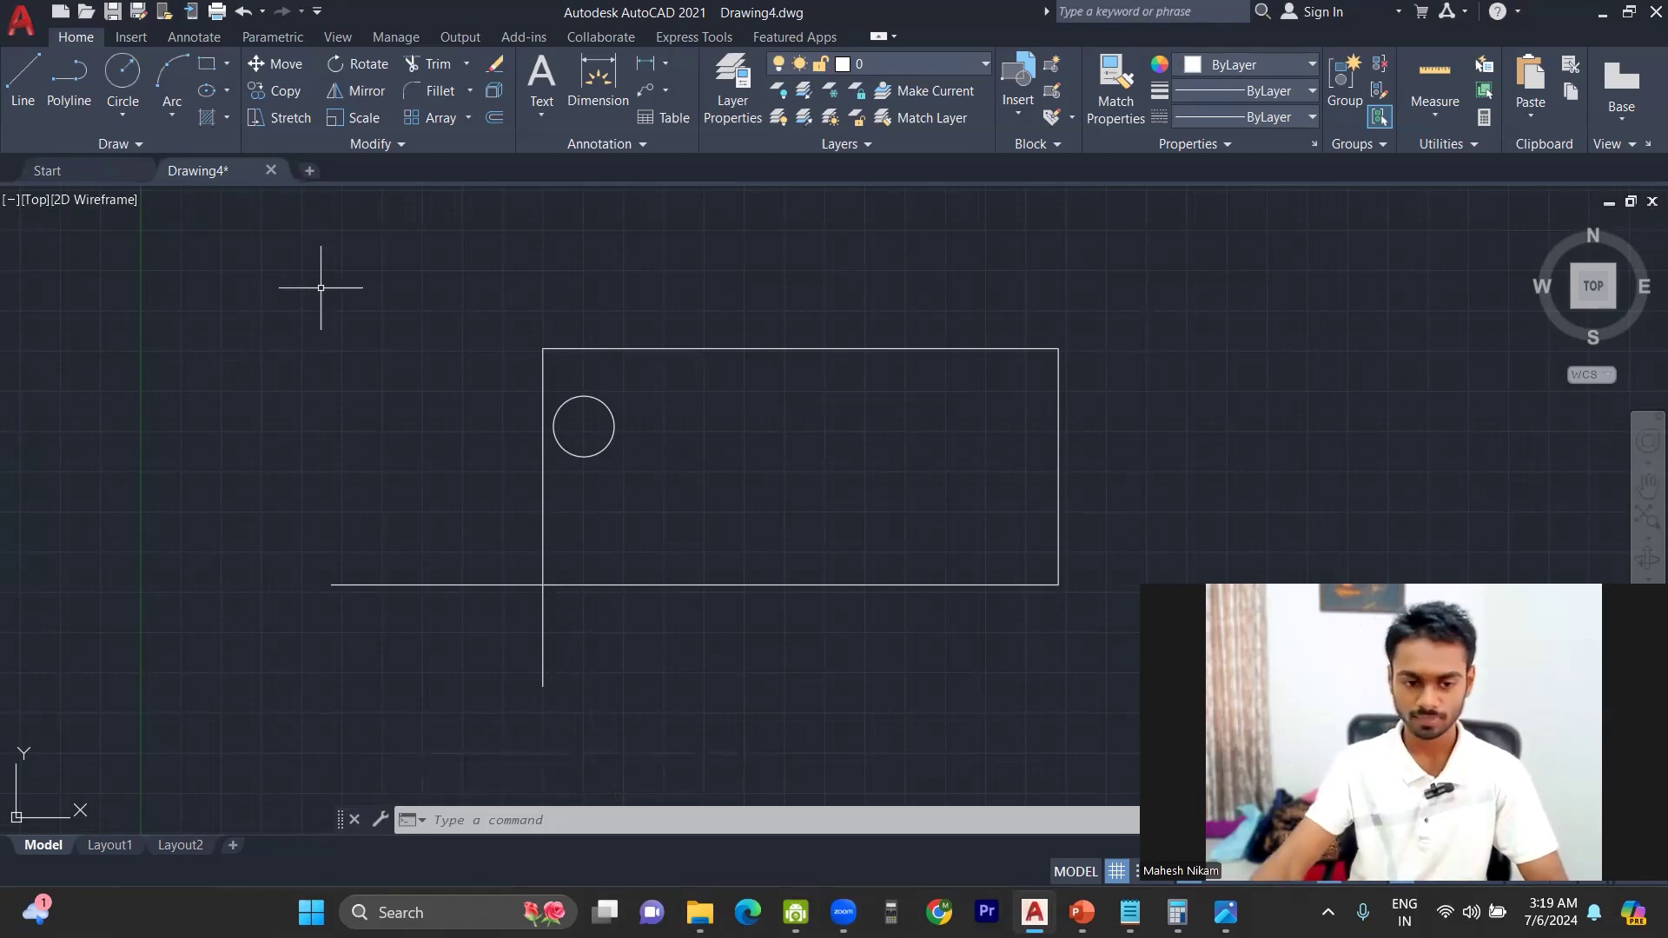
key(Escape)
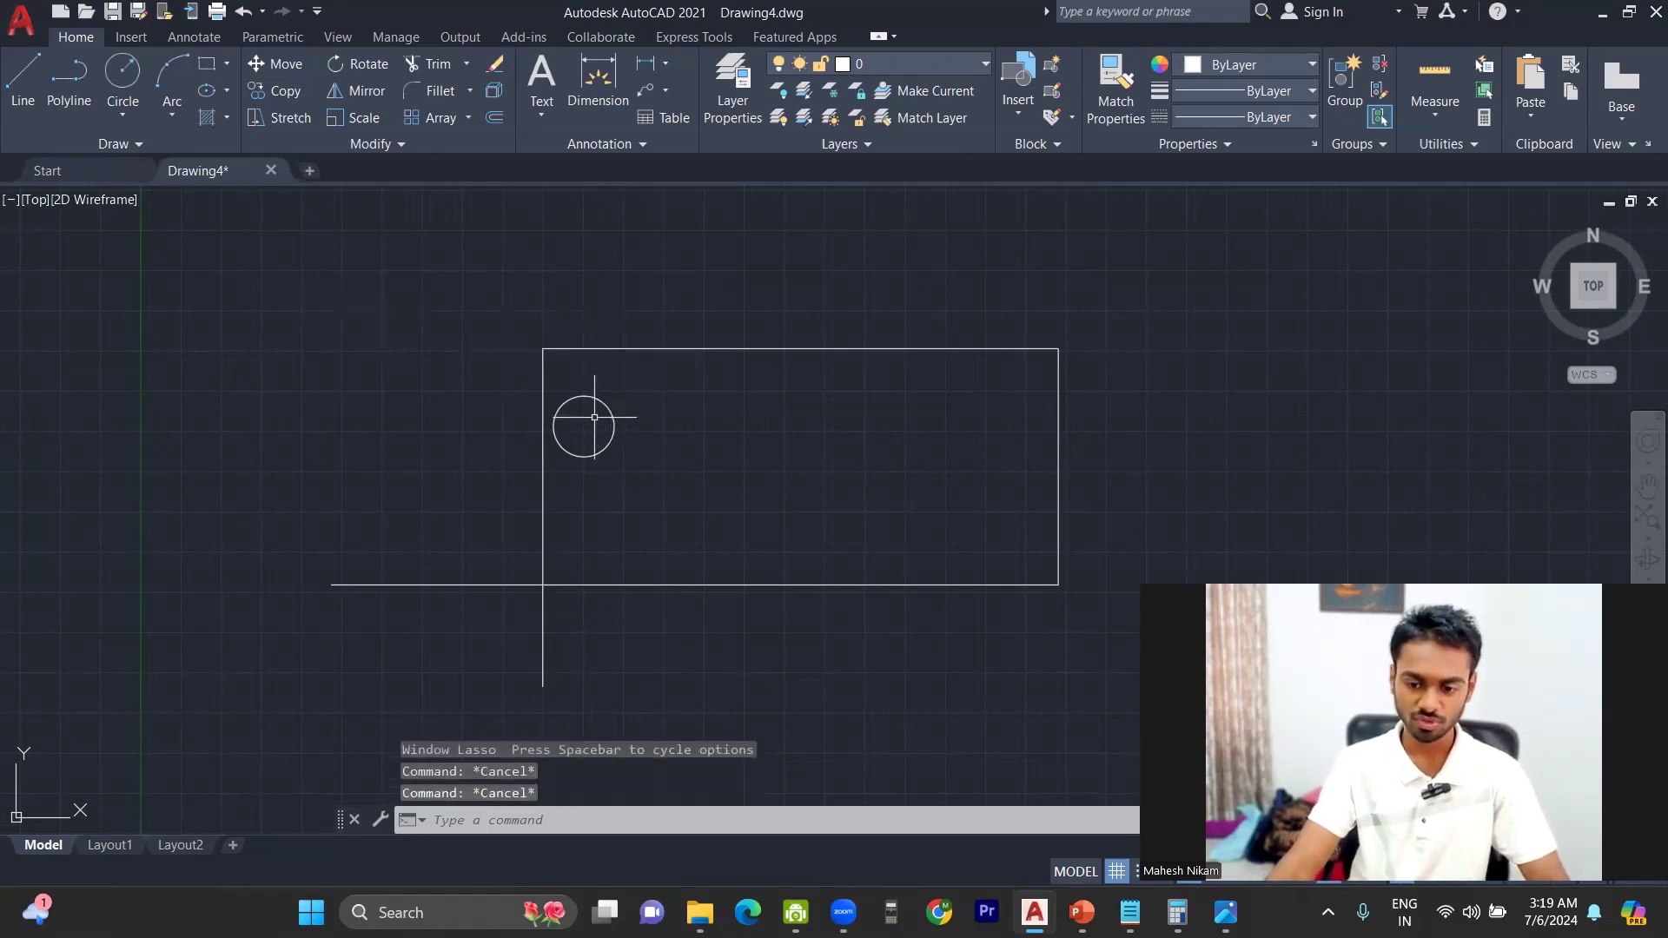
- Demonstrate zooming in and out around the circle and panning across the drawing
scroll(593, 420, up, 5)
scroll(596, 418, down, 5)
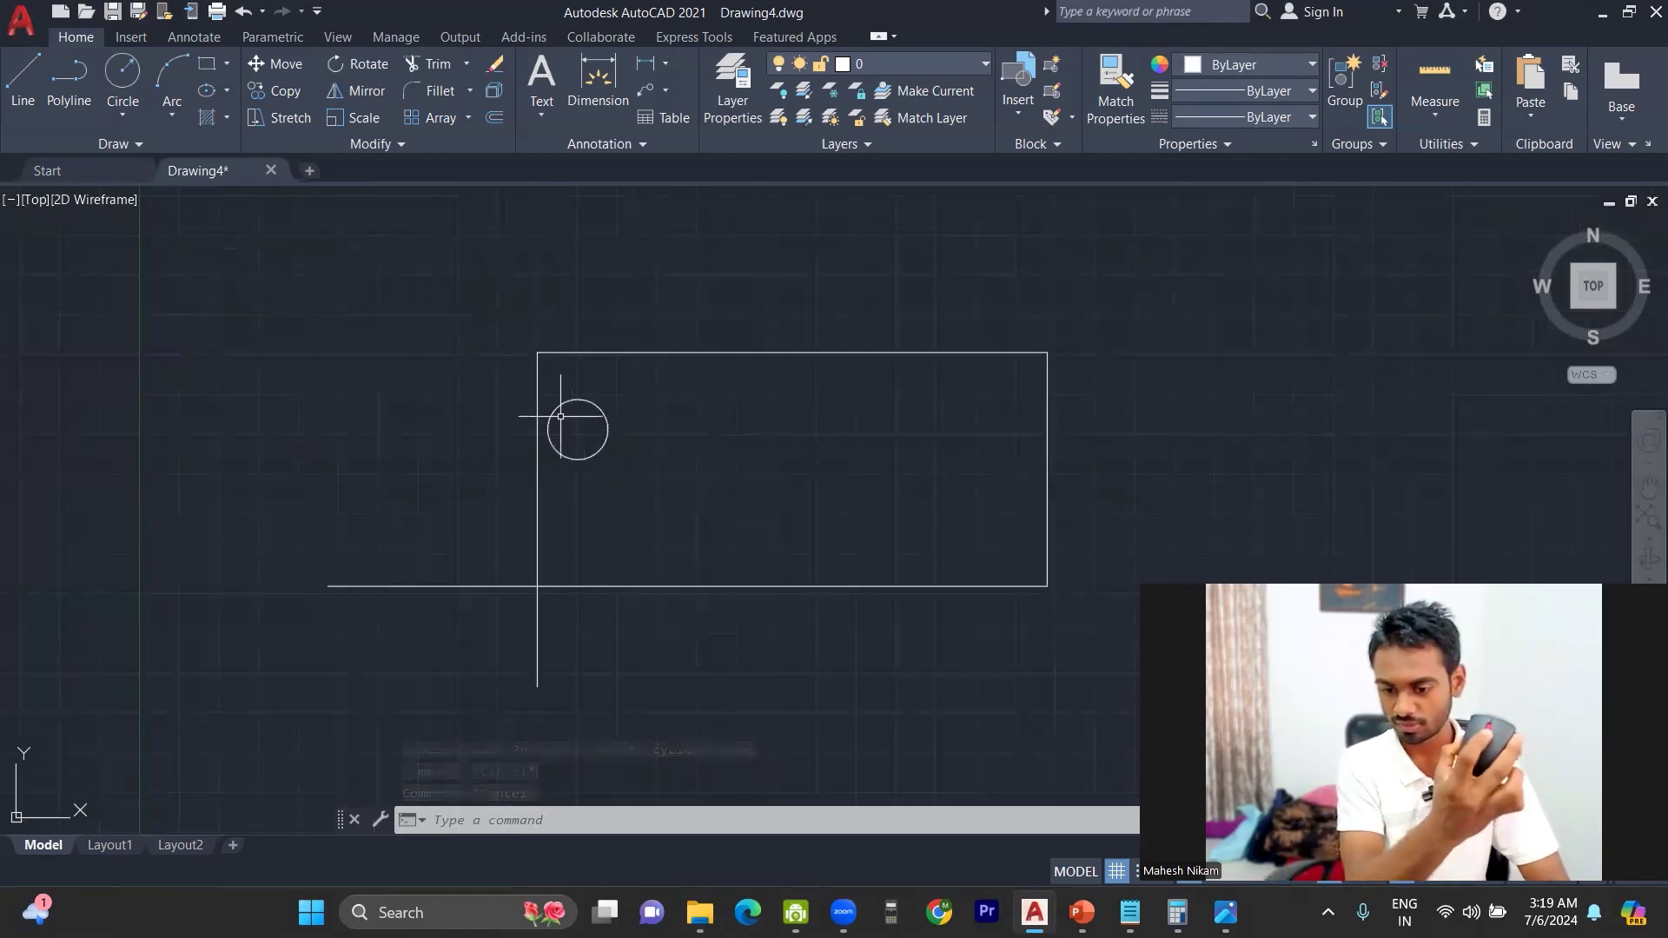
scroll(560, 416, up, 2)
scroll(561, 416, up, 4)
scroll(560, 417, down, 4)
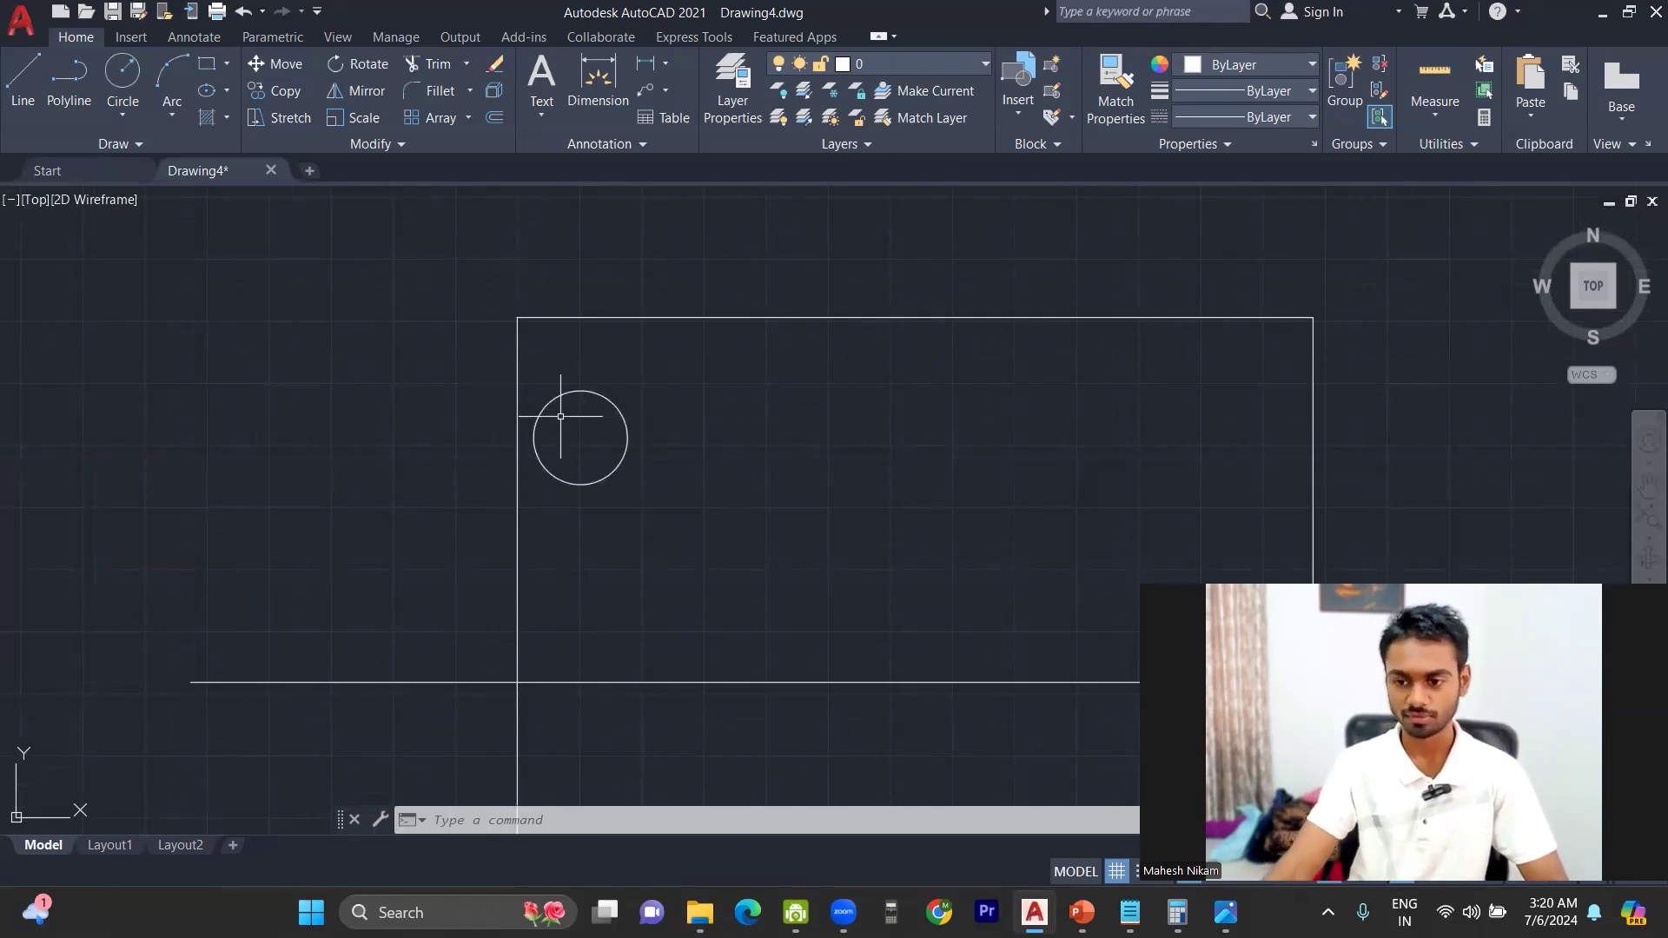
middle_drag(1277, 420, 893, 362)
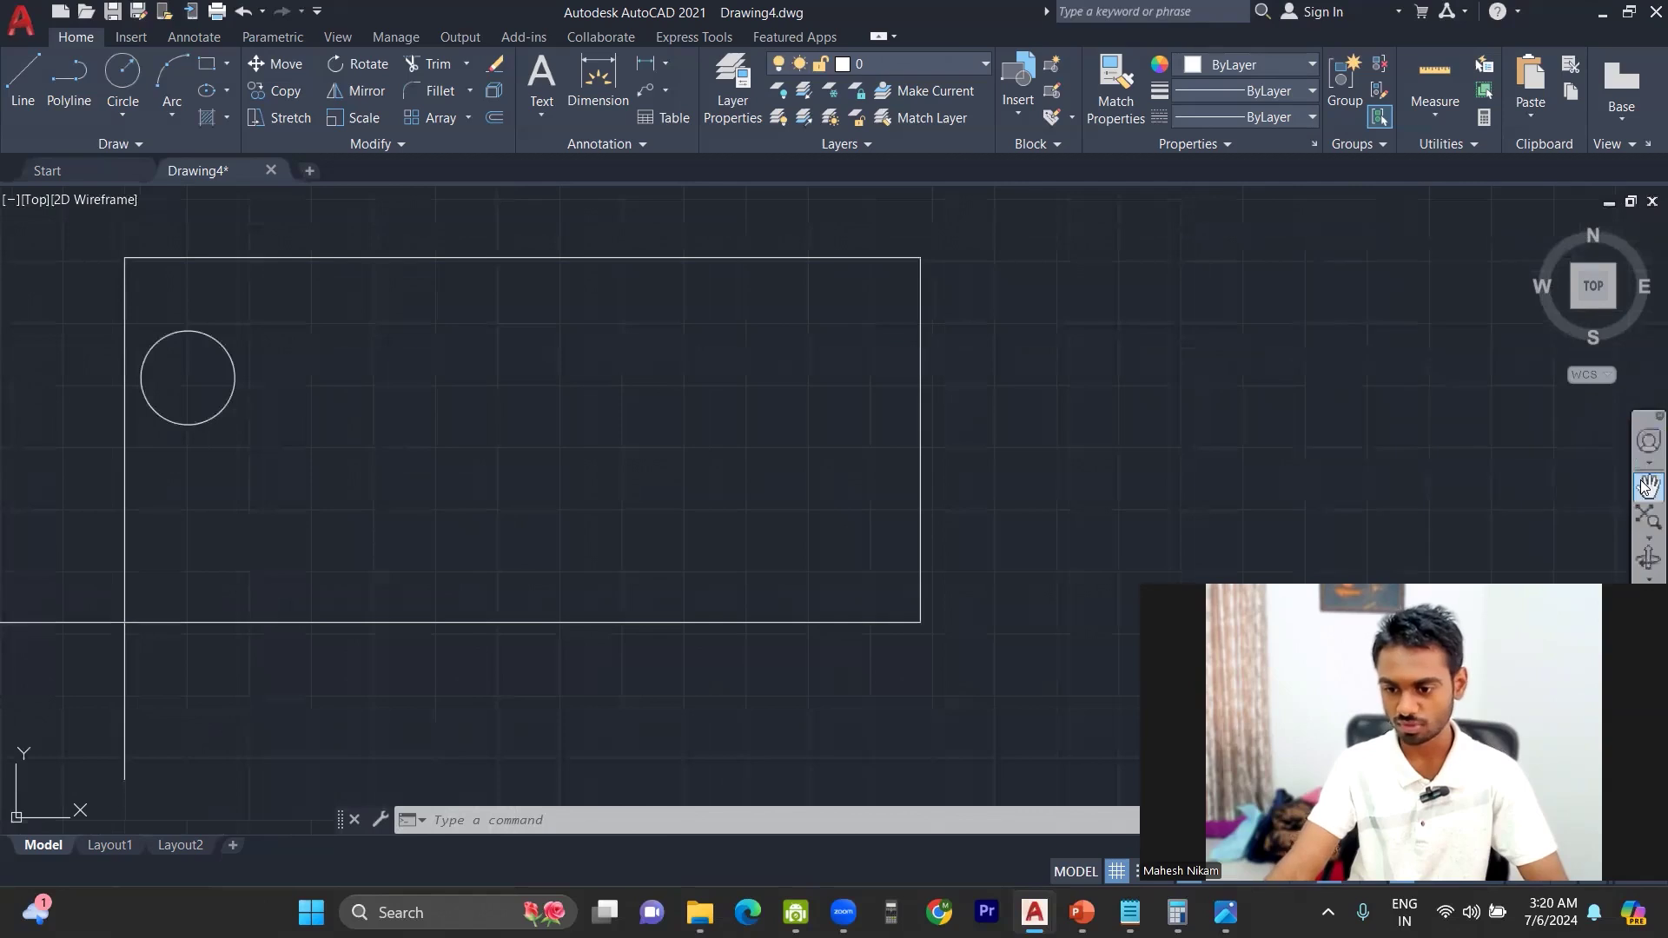
mouse_move(1647, 487)
middle_down()
mouse_move(1530, 435)
mouse_move(1576, 441)
middle_up()
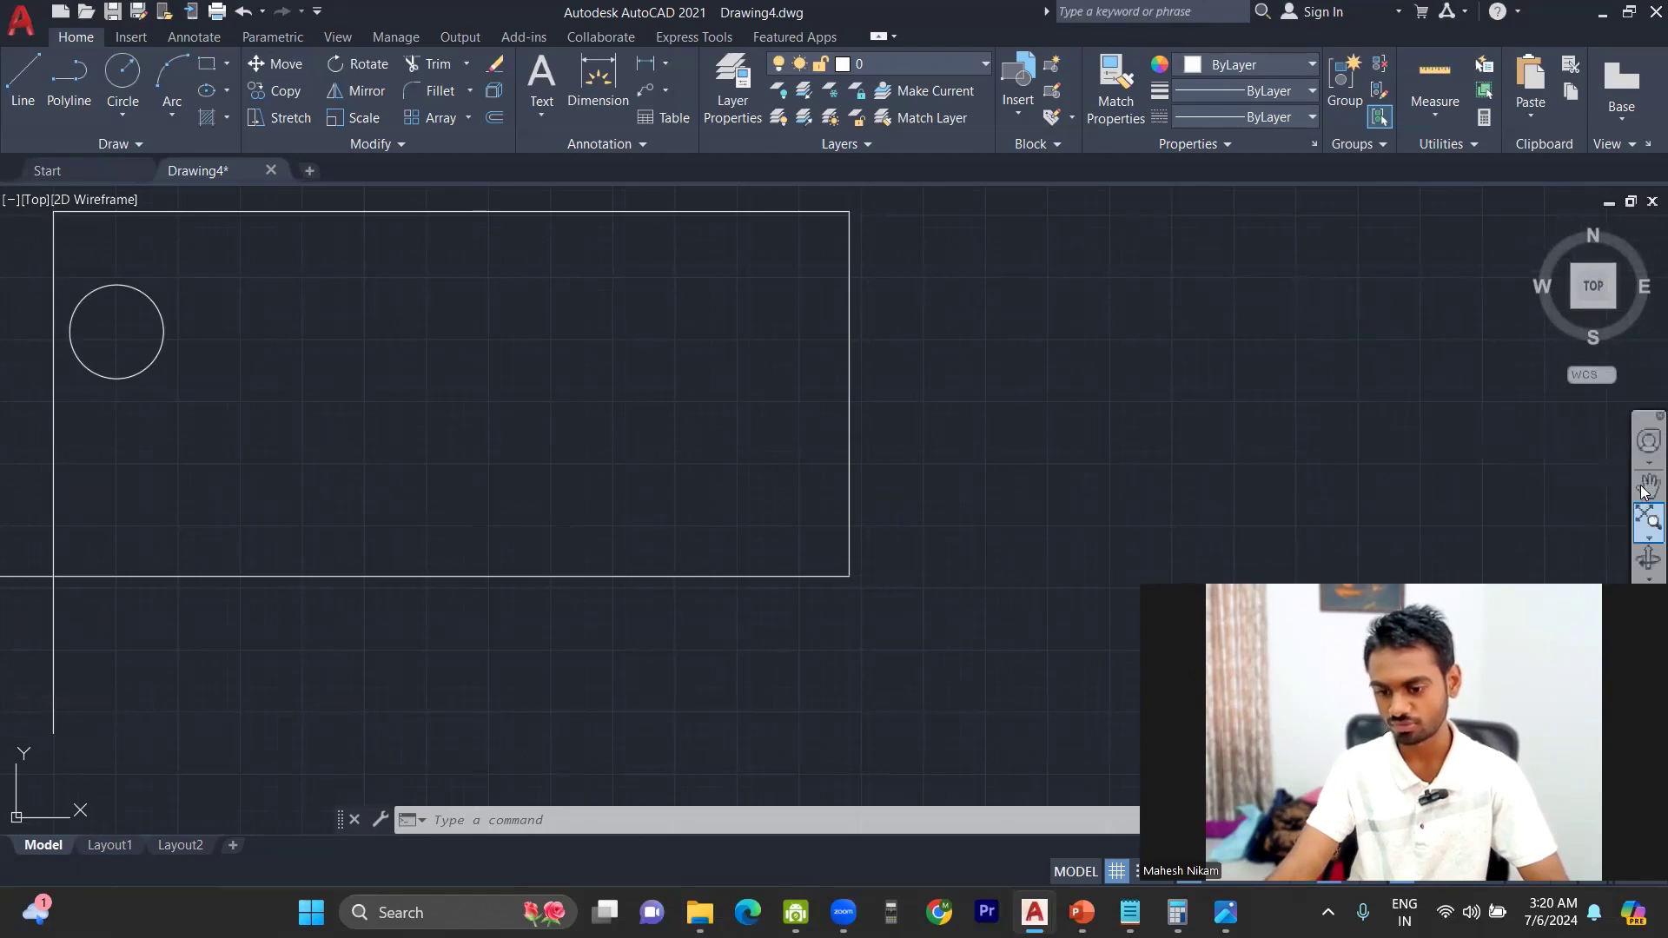
scroll(973, 407, down, 4)
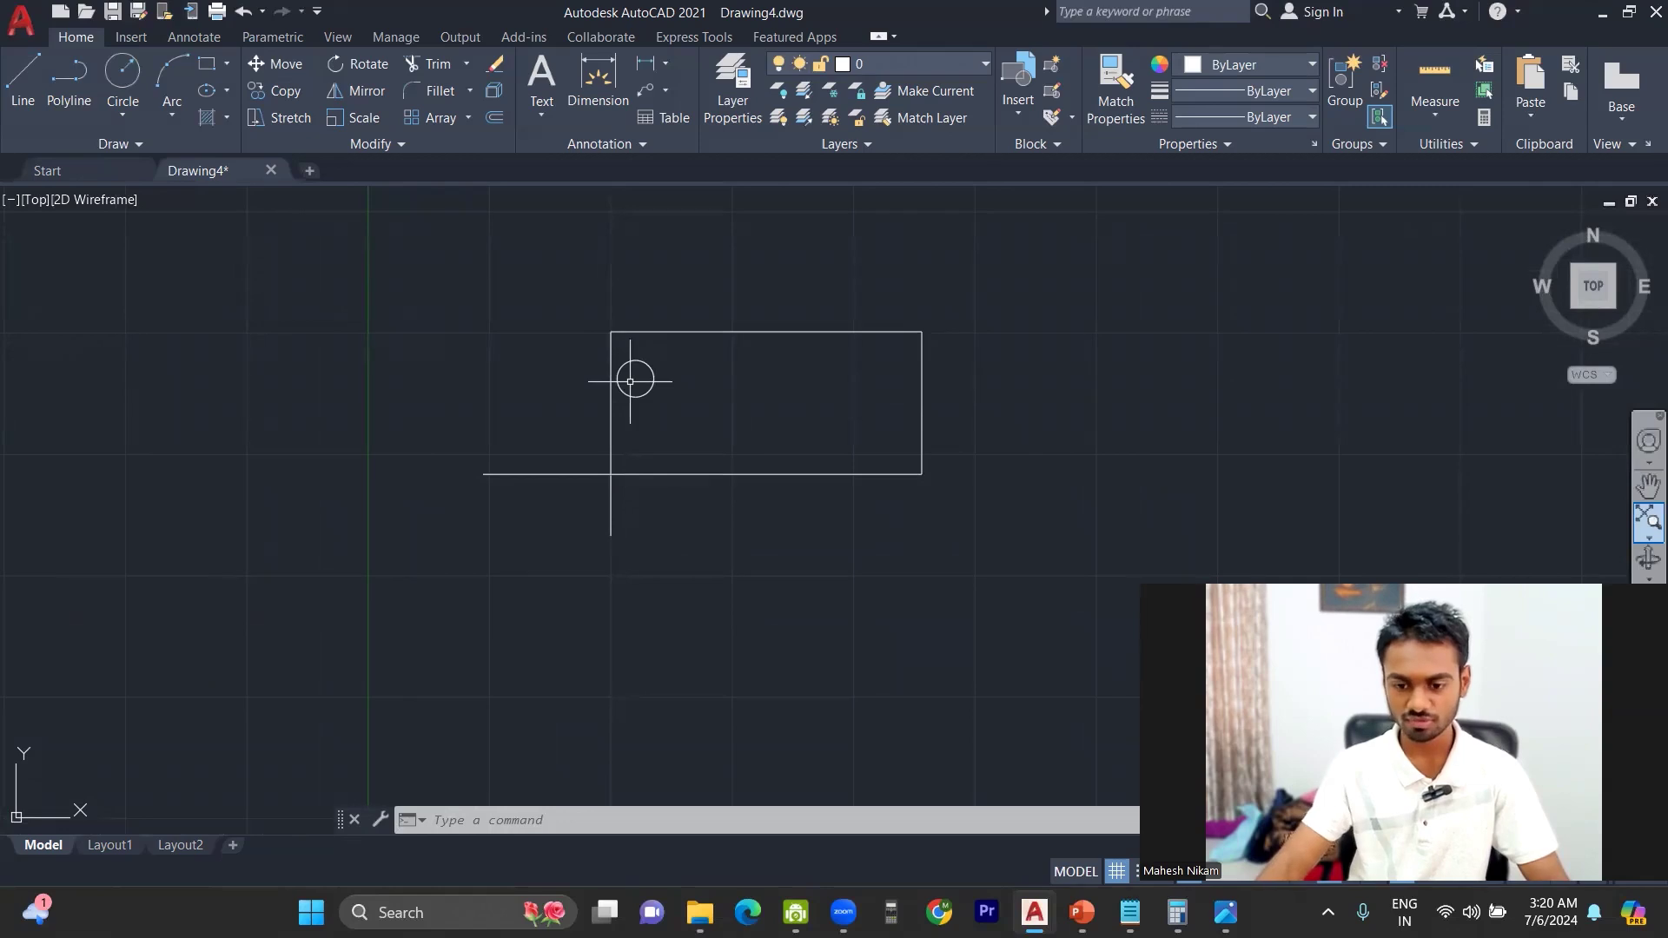
- Switch to the PowerPoint slide show, tick off the Selection topic, advance to the Units and Limits slide, and return to AutoCAD
click(964, 804)
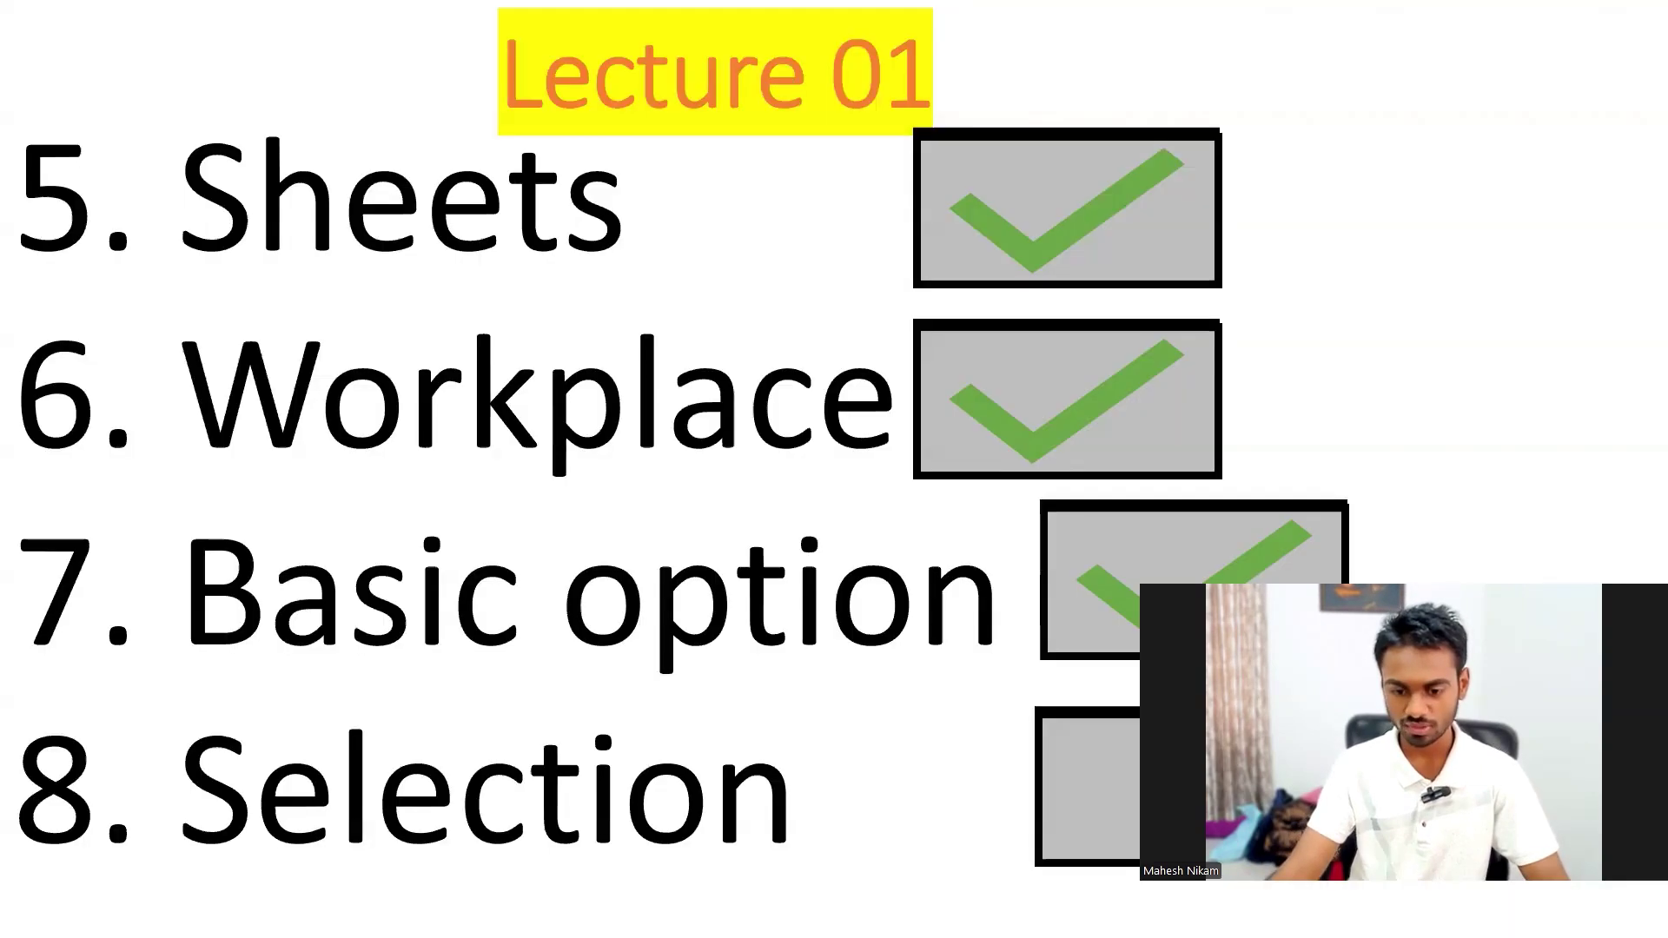
click(1092, 778)
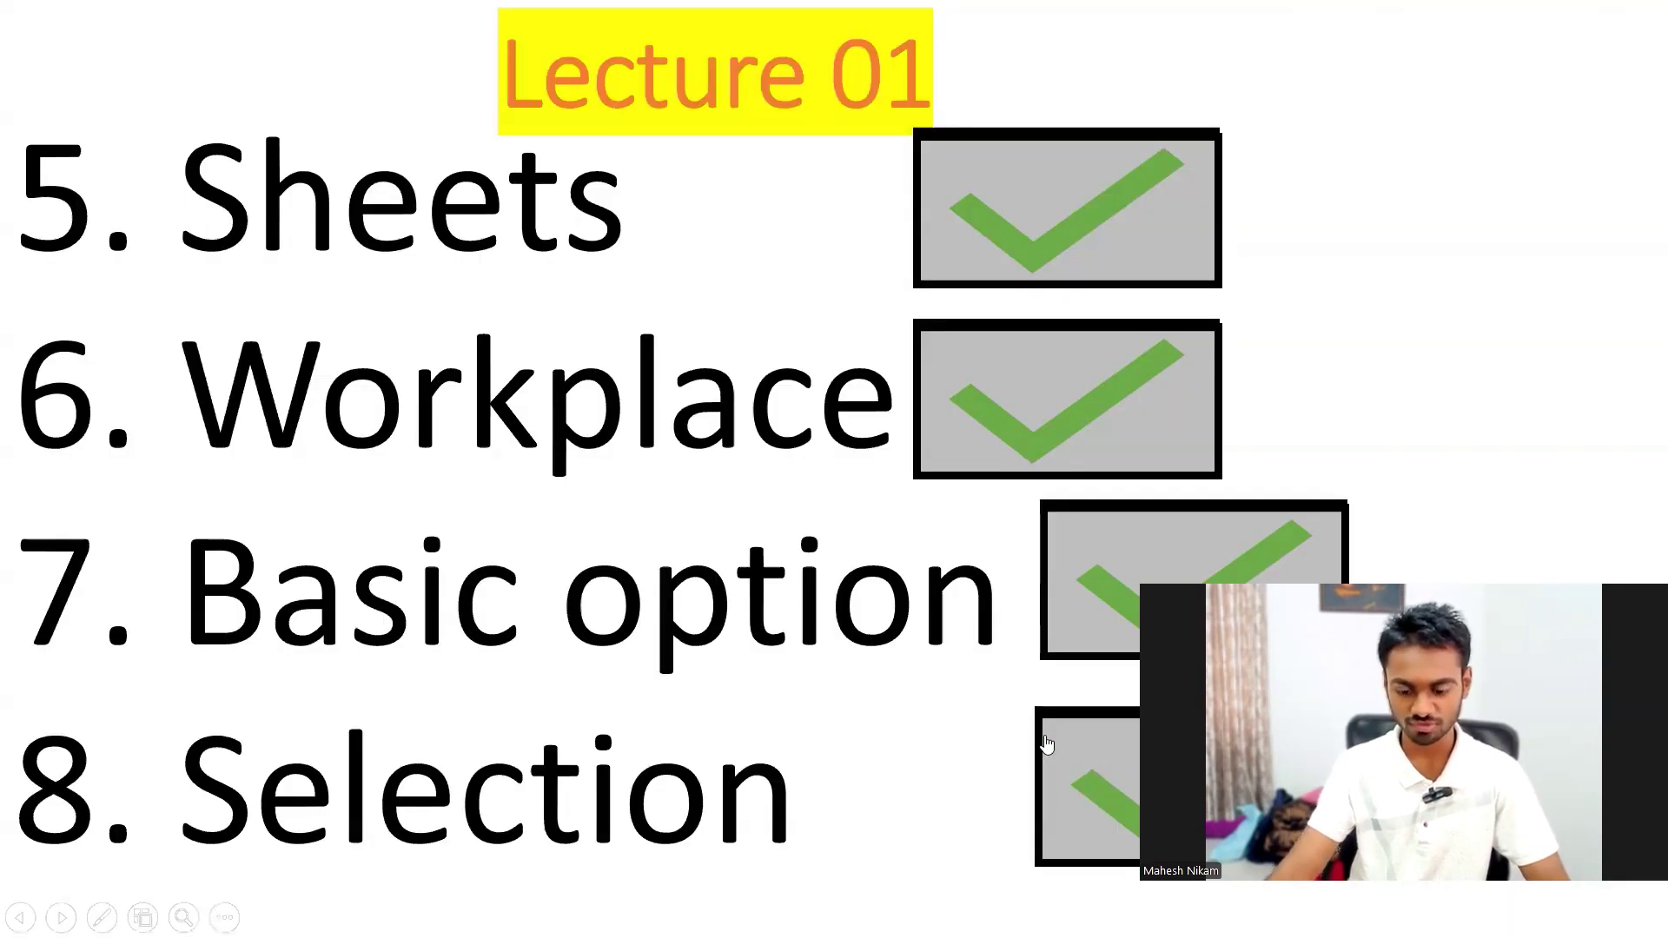
click(1047, 745)
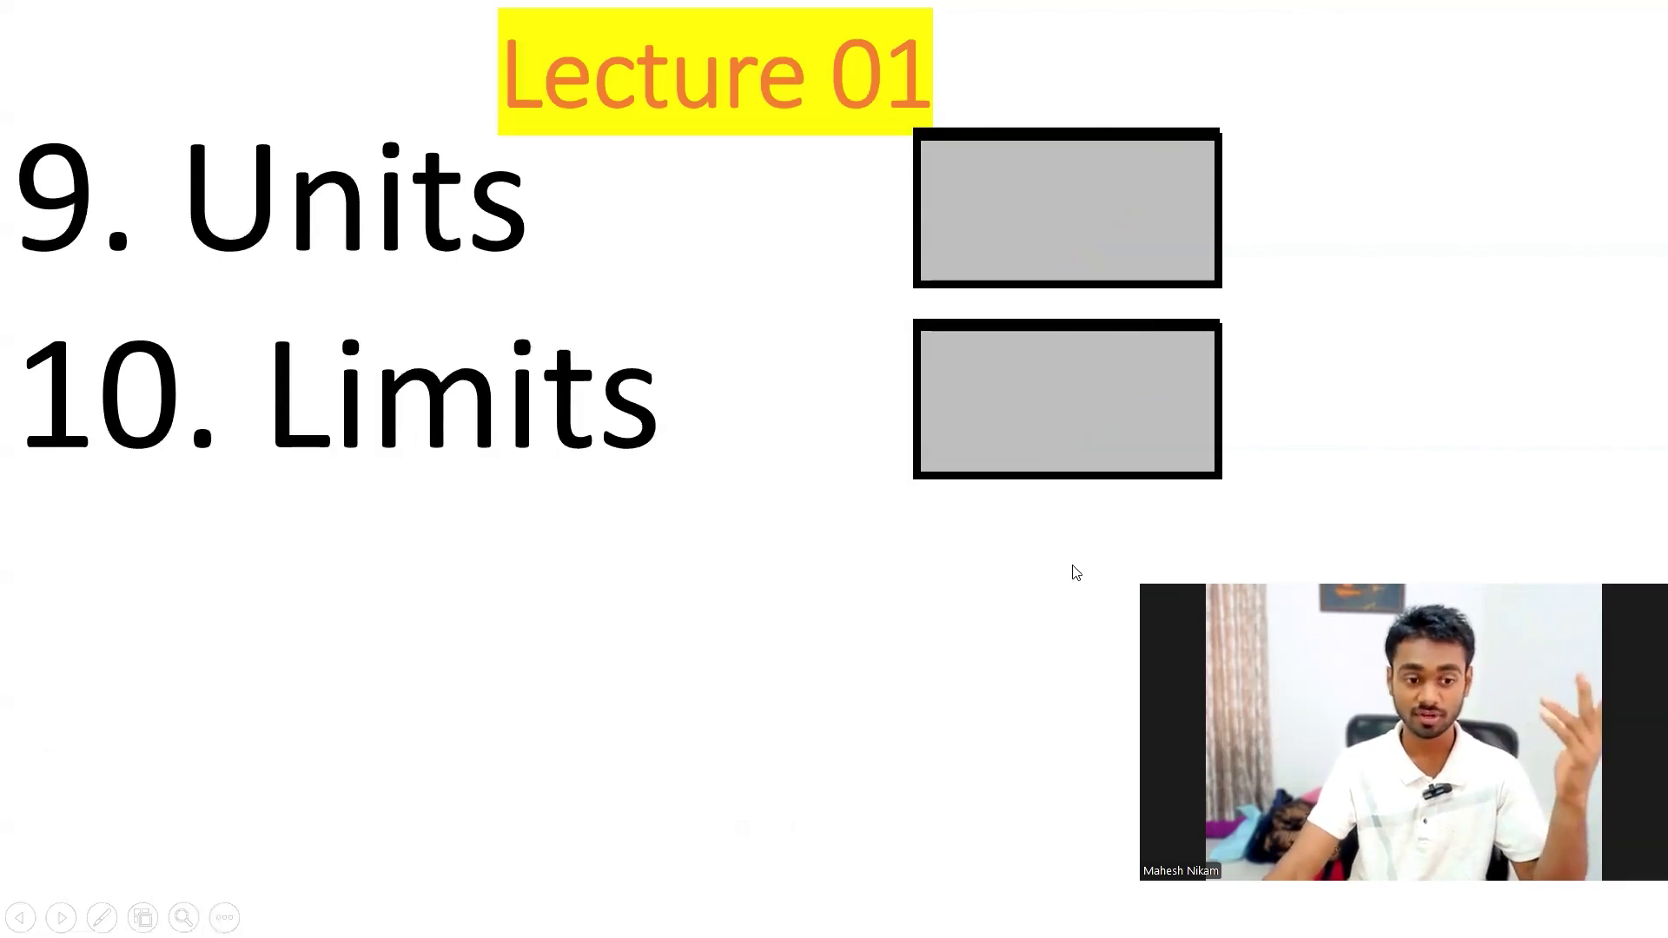
click(1127, 437)
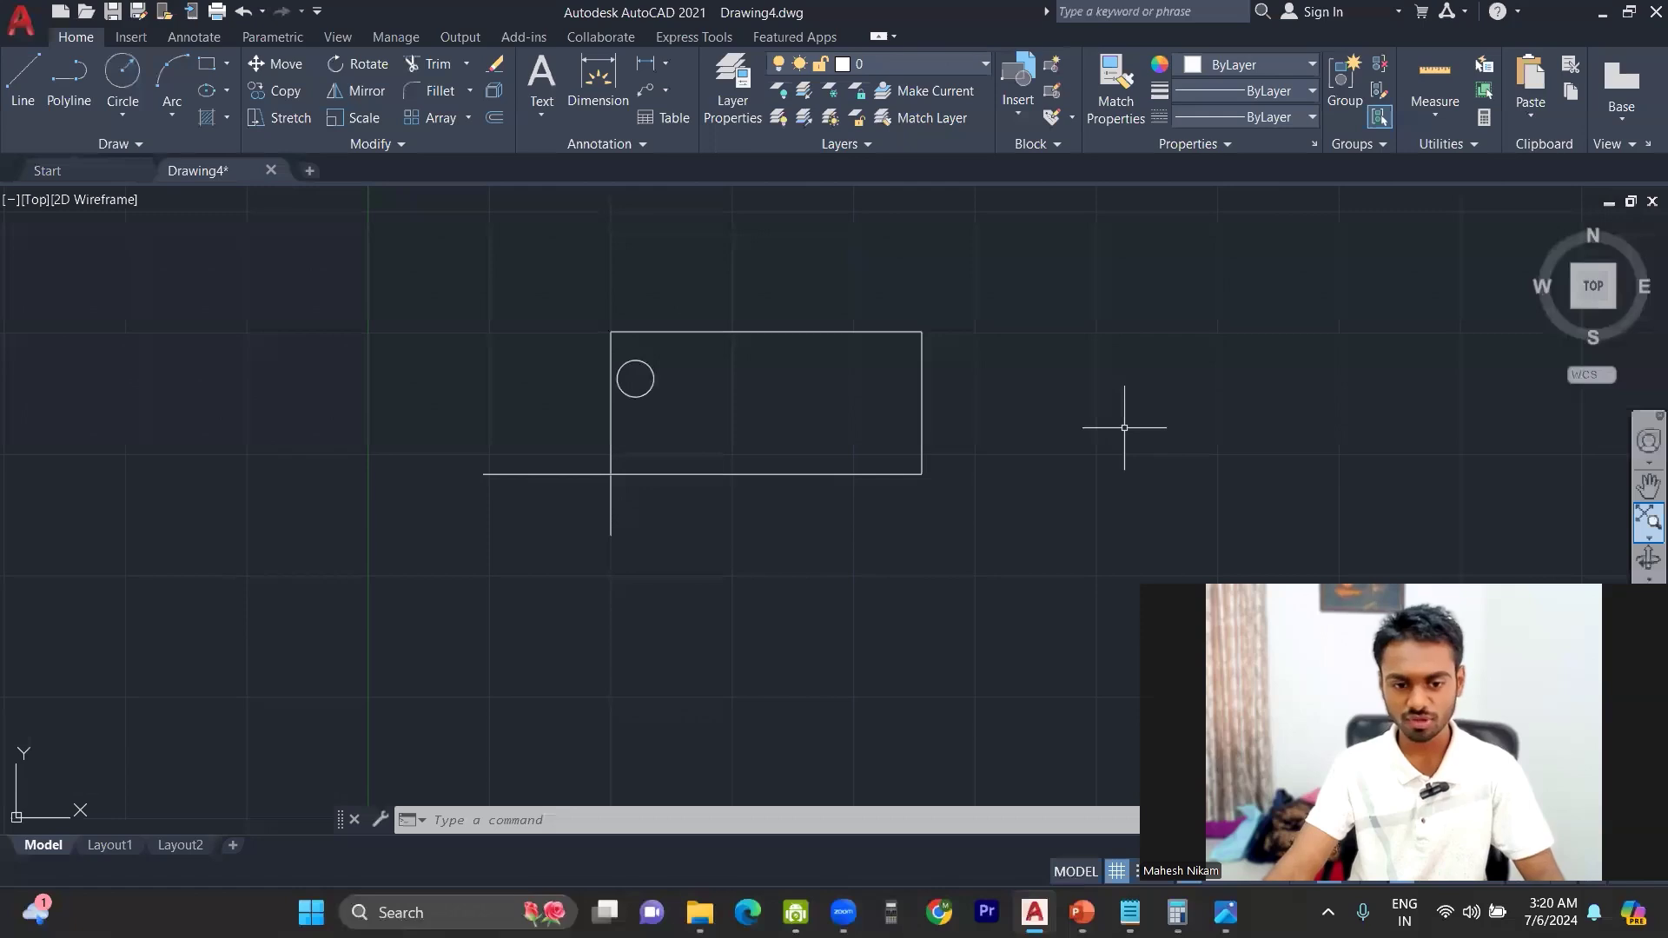
- Erase all the lines and the circle using a crossing window around the whole drawing
click(991, 262)
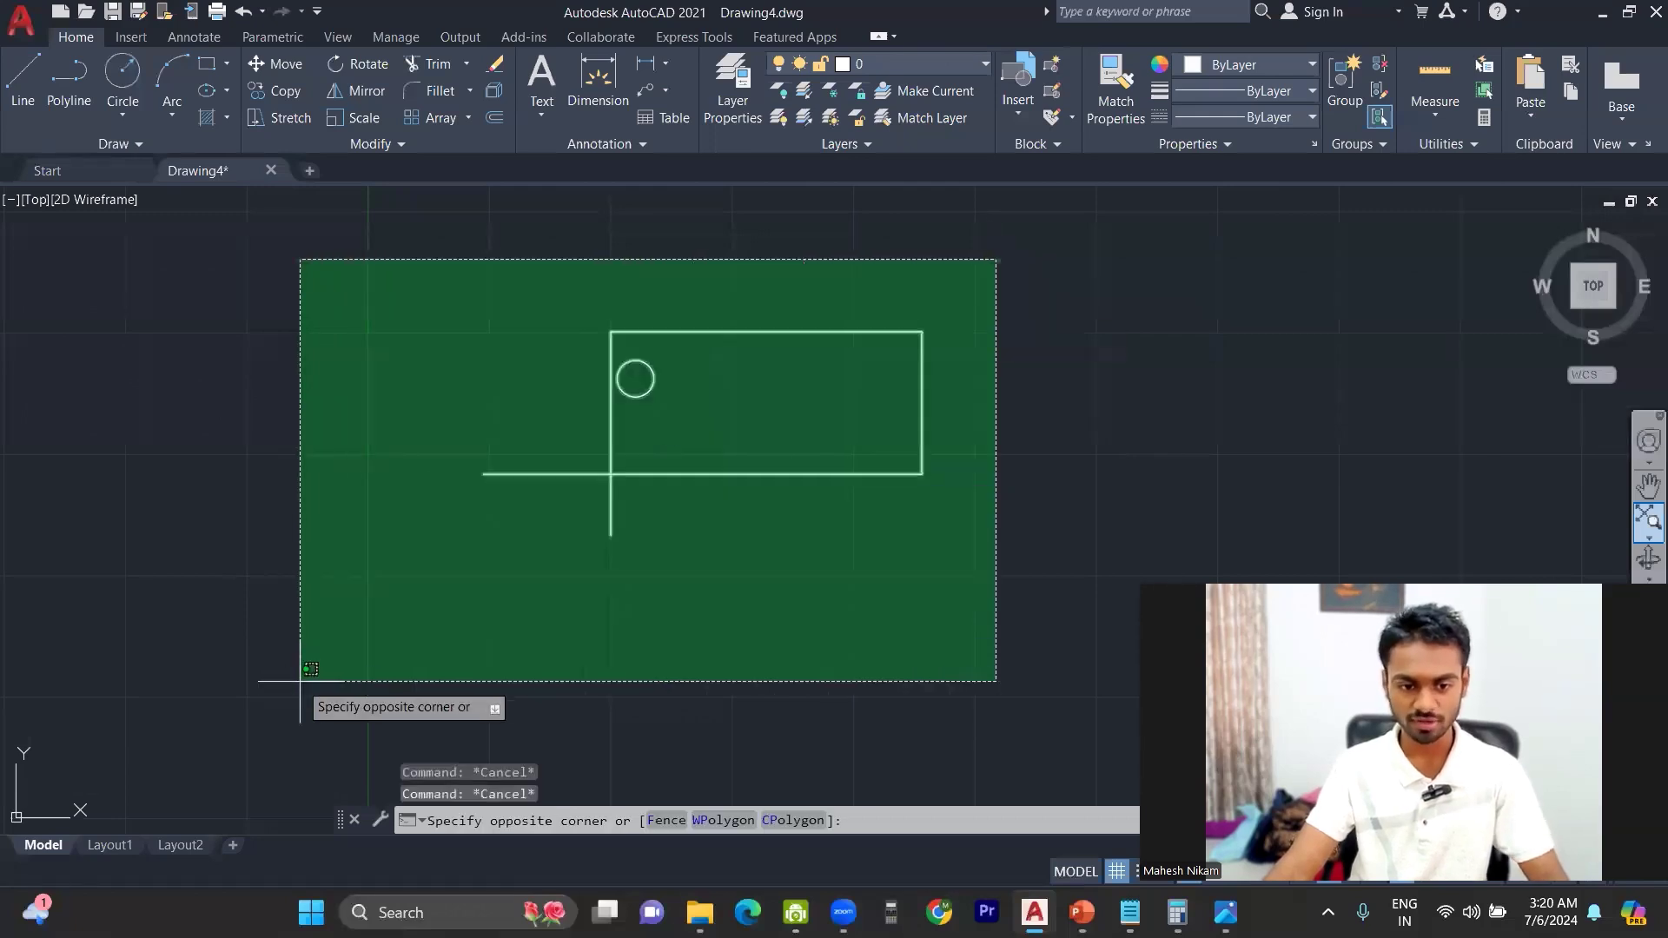
click(544, 524)
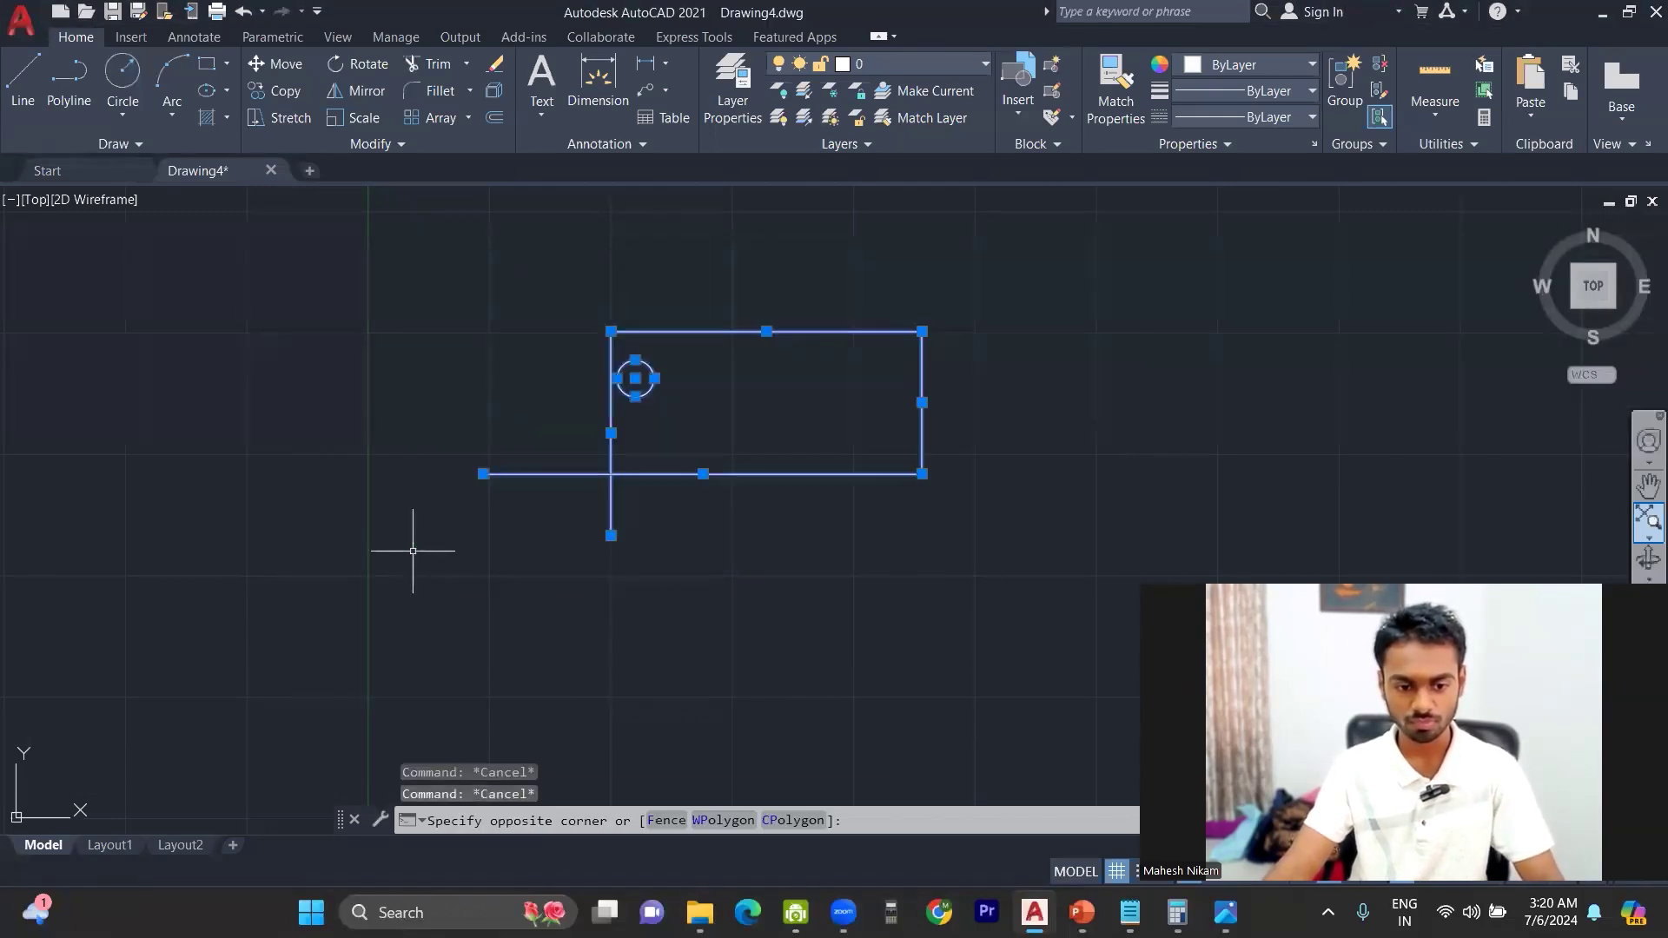
key(Delete)
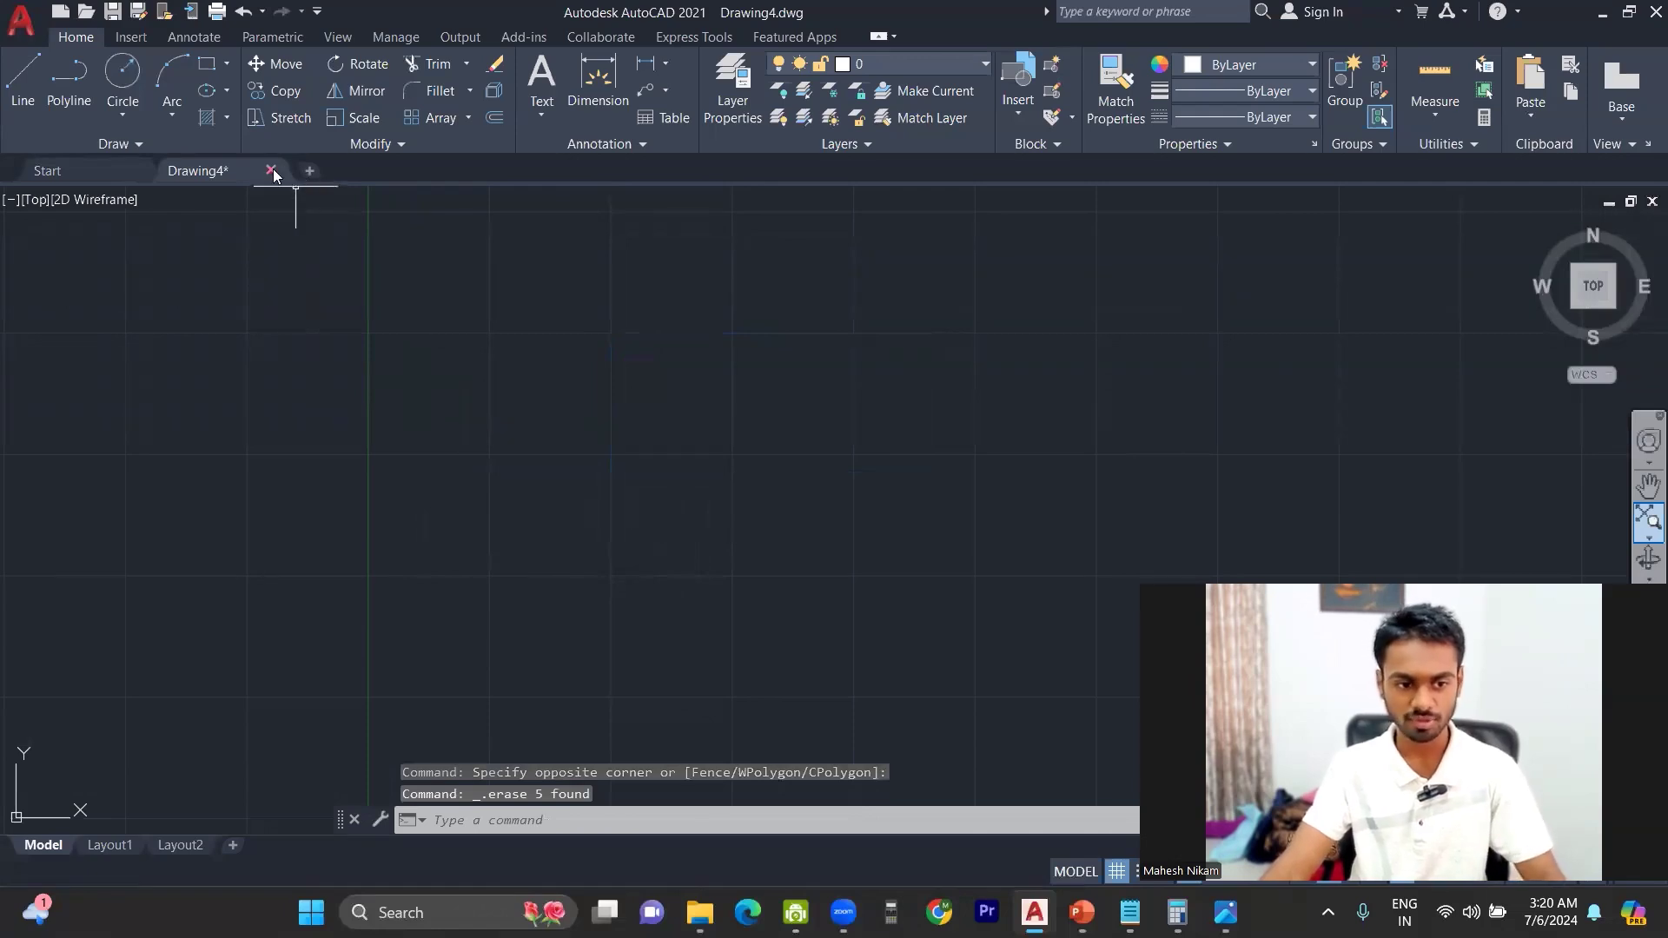
- Create a new drawing and draw two connected orthogonal lines, 15 units horizontally to the right and 20 units vertically down
click(307, 169)
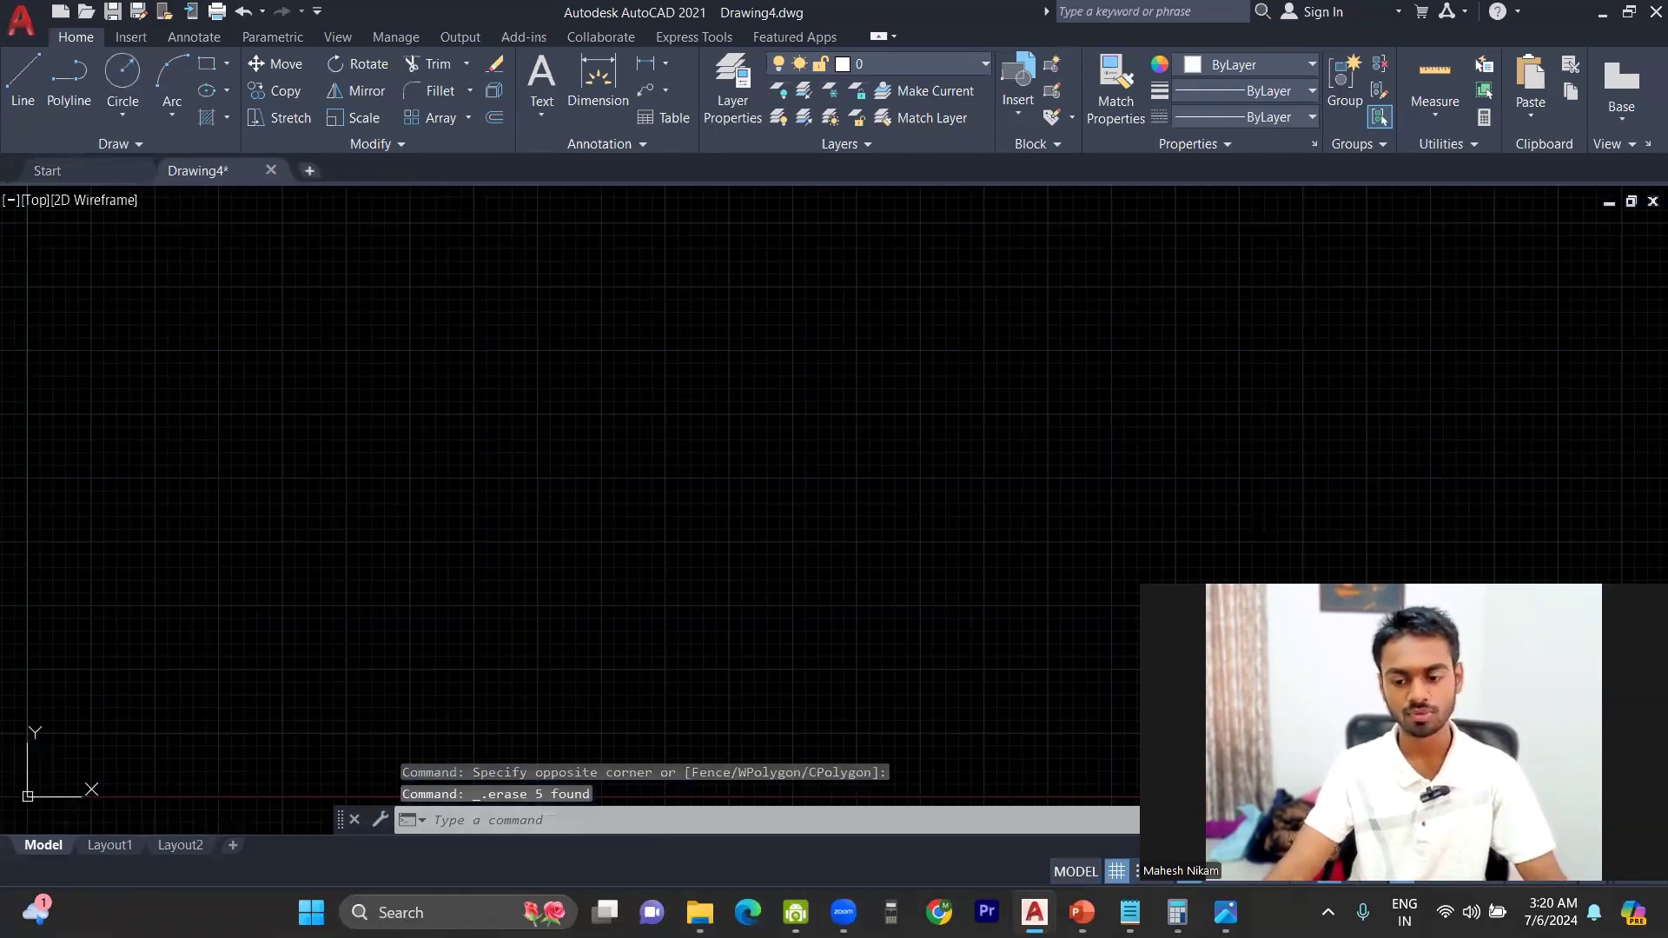
key(l)
key(Return)
click(411, 408)
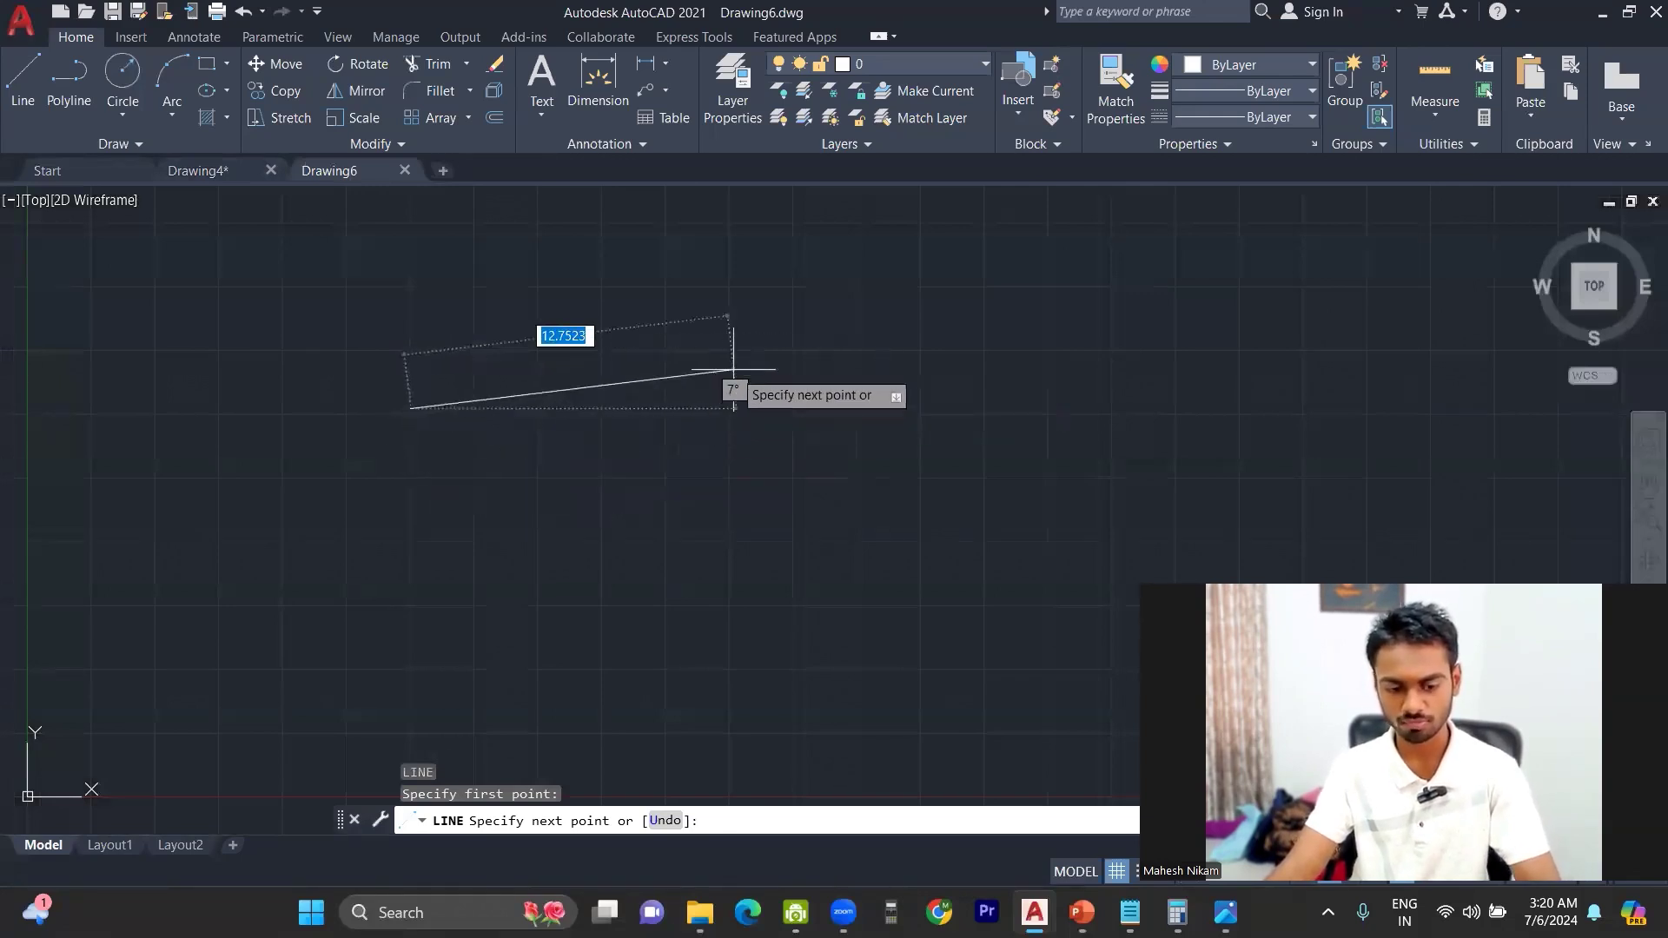
key(F8)
text(15)
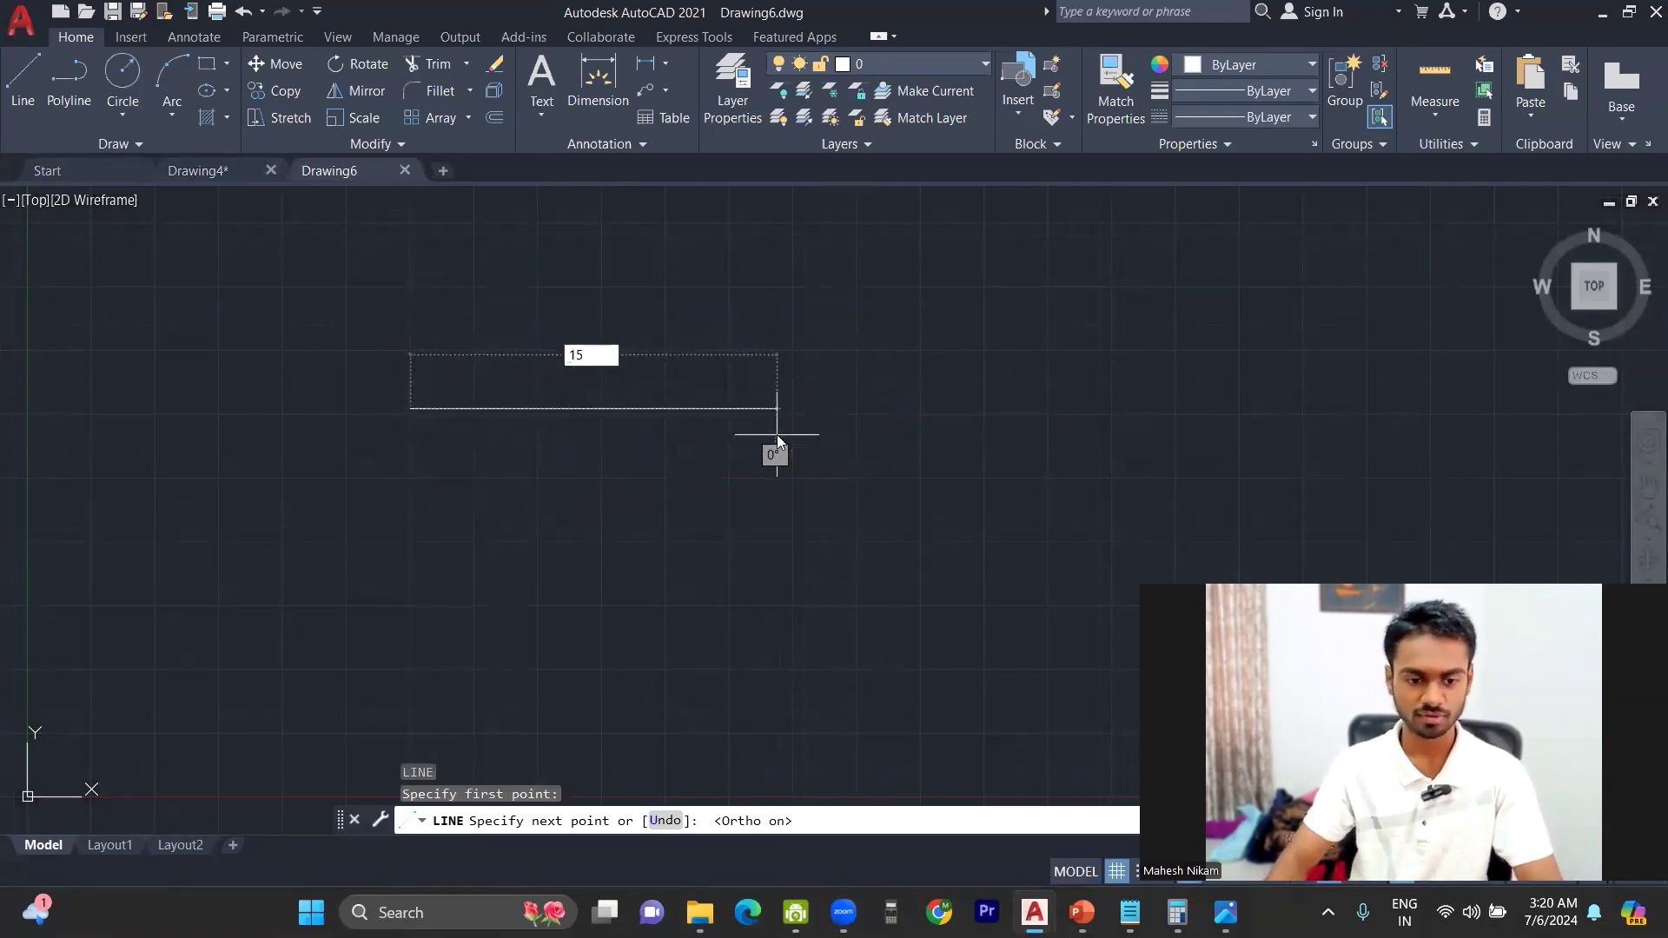
key(Return)
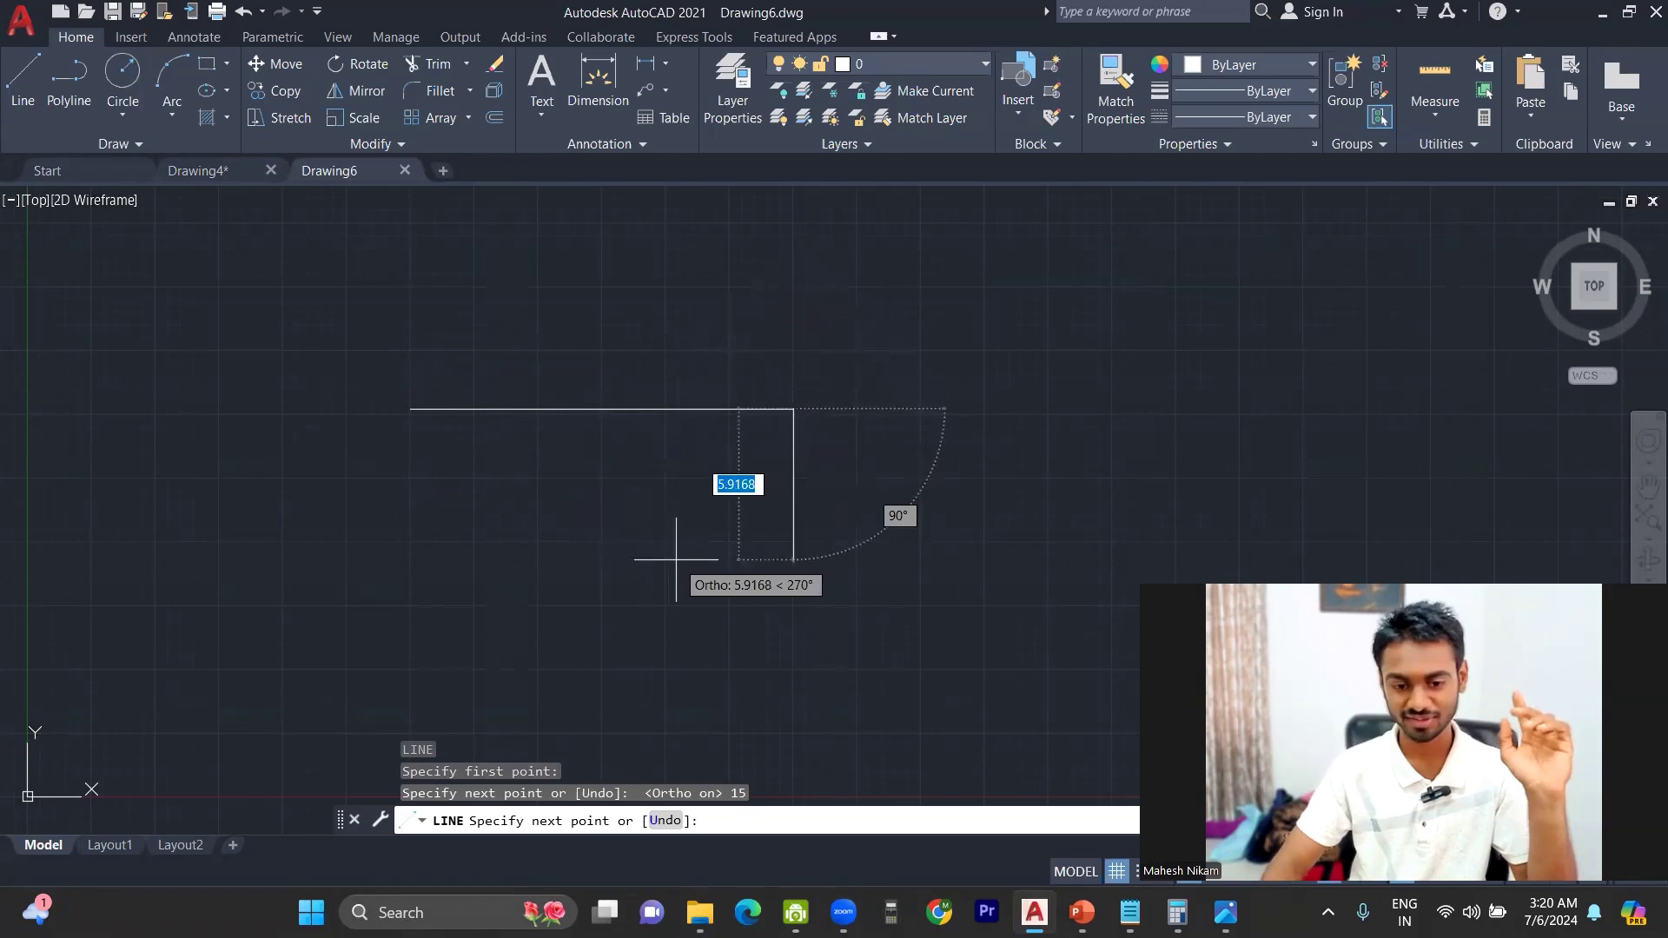
text(20)
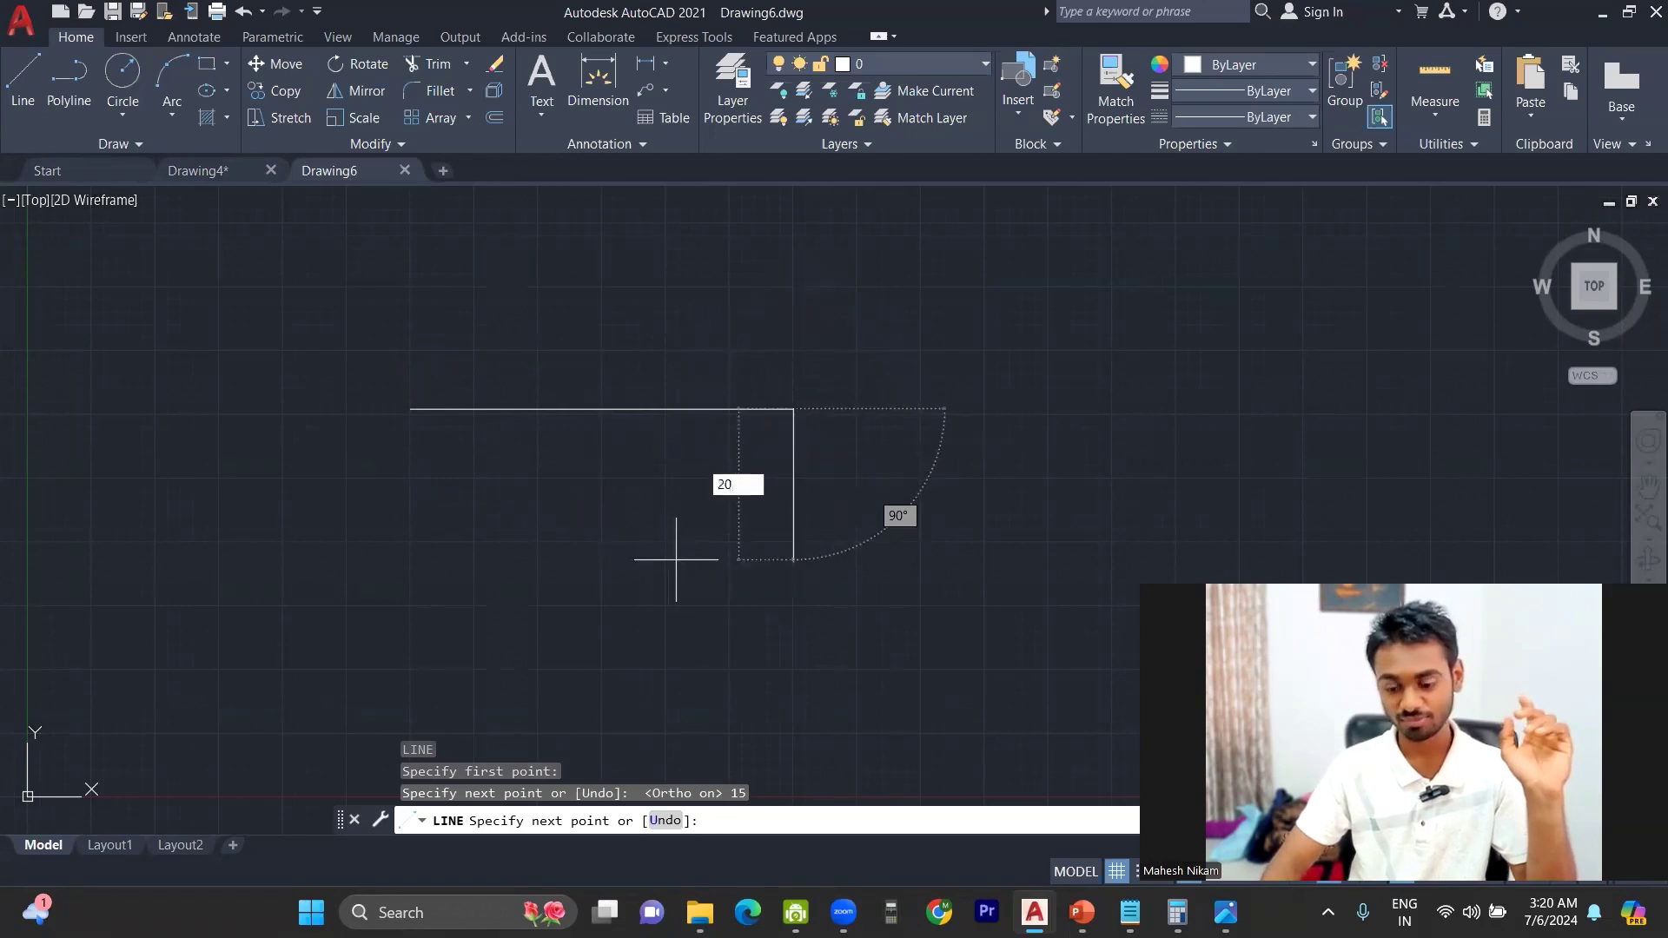
key(Return)
key(Escape)
scroll(717, 520, down, 4)
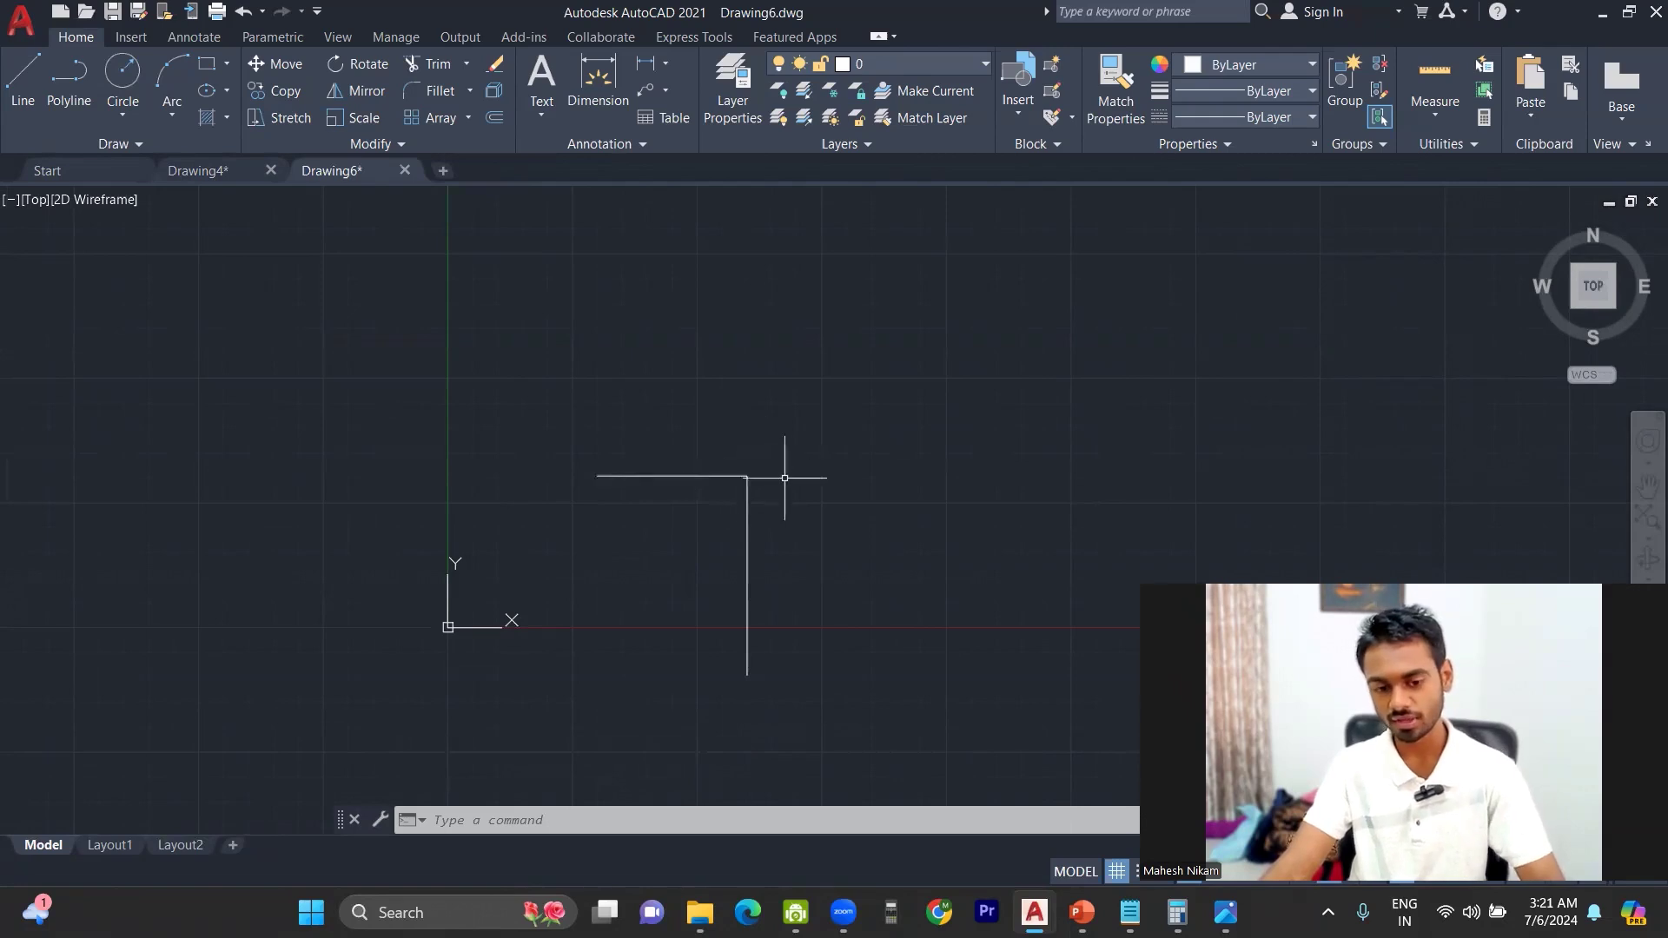
- Dimension the length of the horizontal line, placing the dimension above it
click(596, 82)
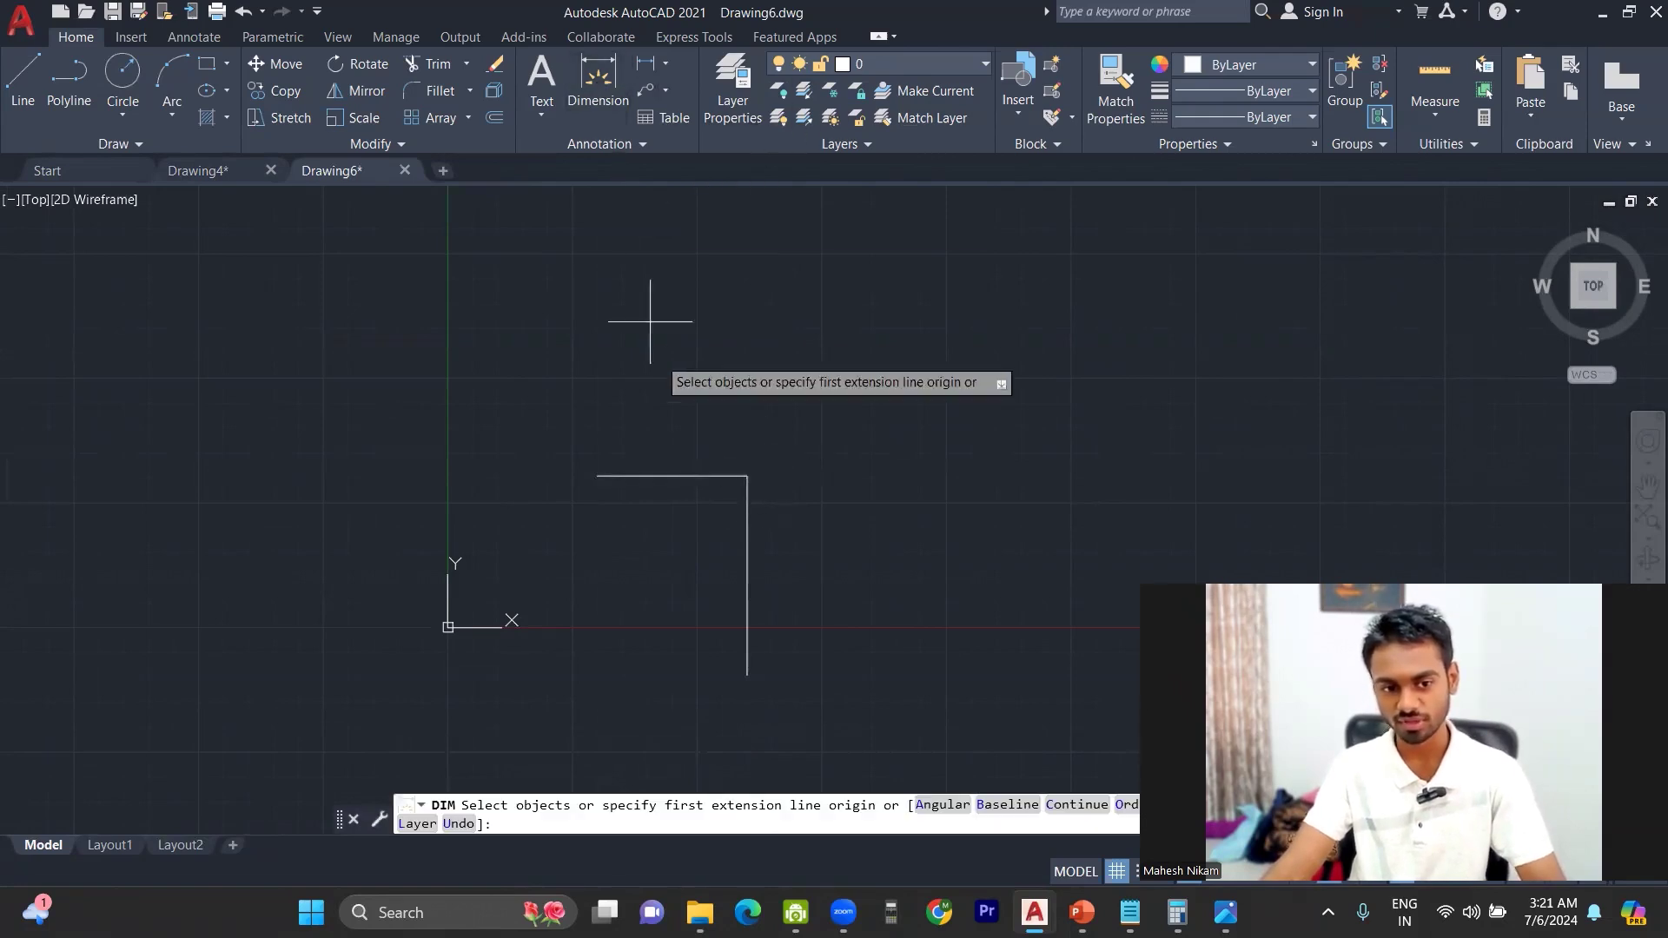
click(643, 476)
click(653, 432)
scroll(659, 430, up, 6)
key(Return)
click(841, 383)
key(Escape)
- Erase the dimension above the horizontal line using a crossing selection
click(778, 350)
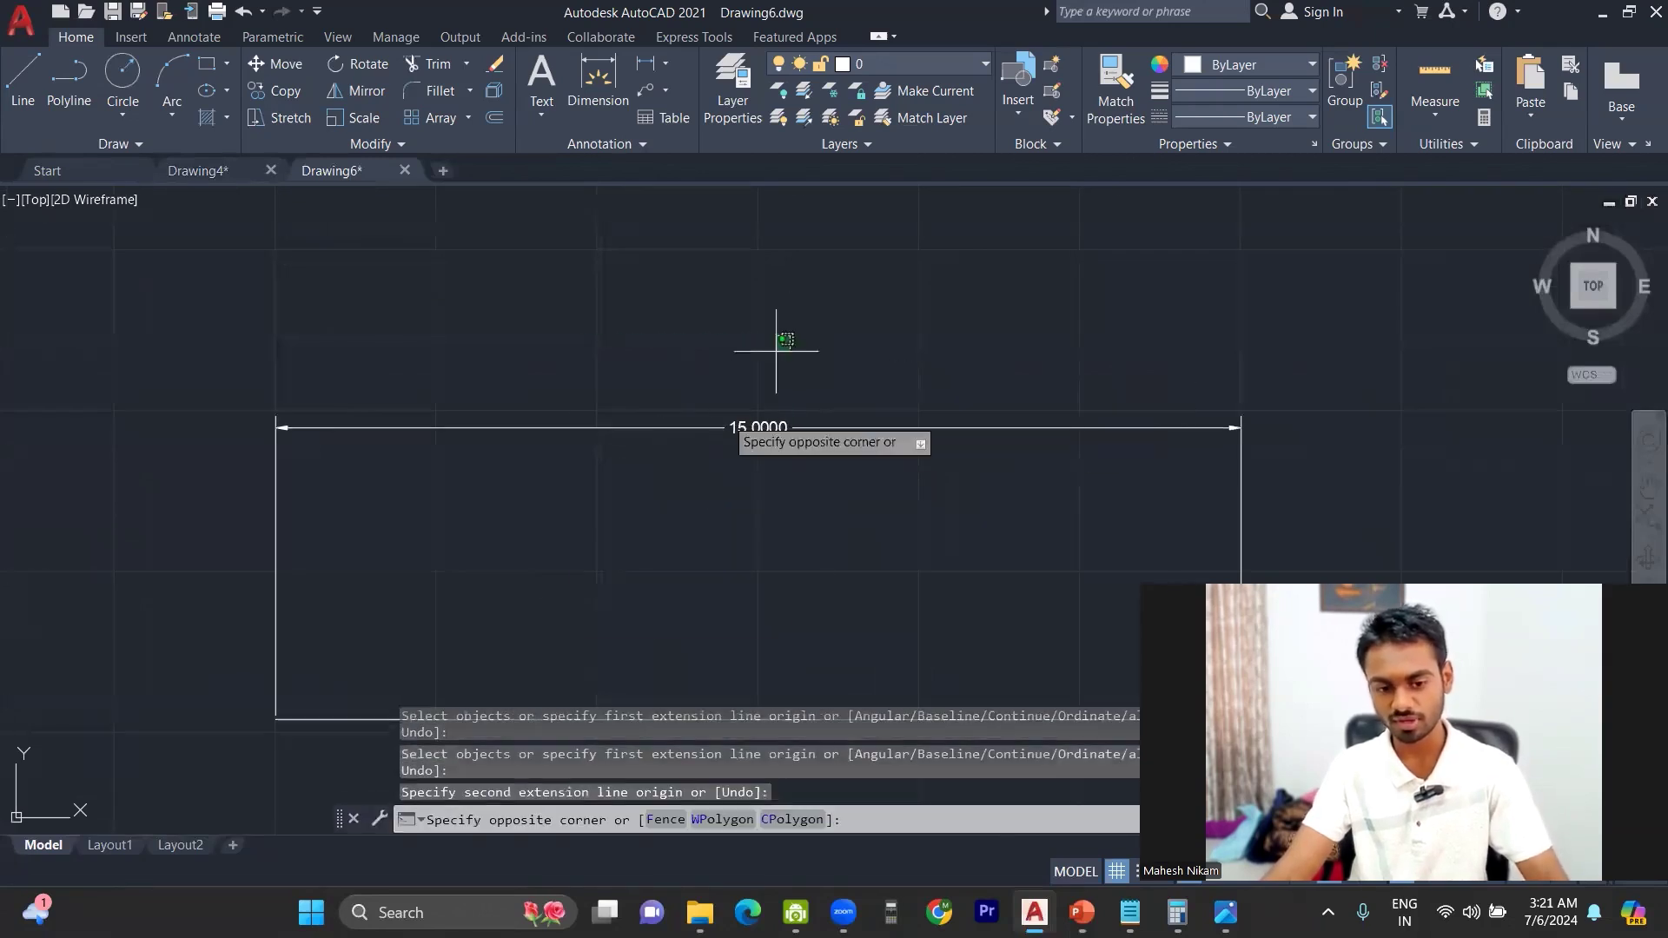
click(585, 566)
key(Delete)
- Open the Drawing Units settings with the UN command and review the insertion scale units, keeping Inches
text(u)
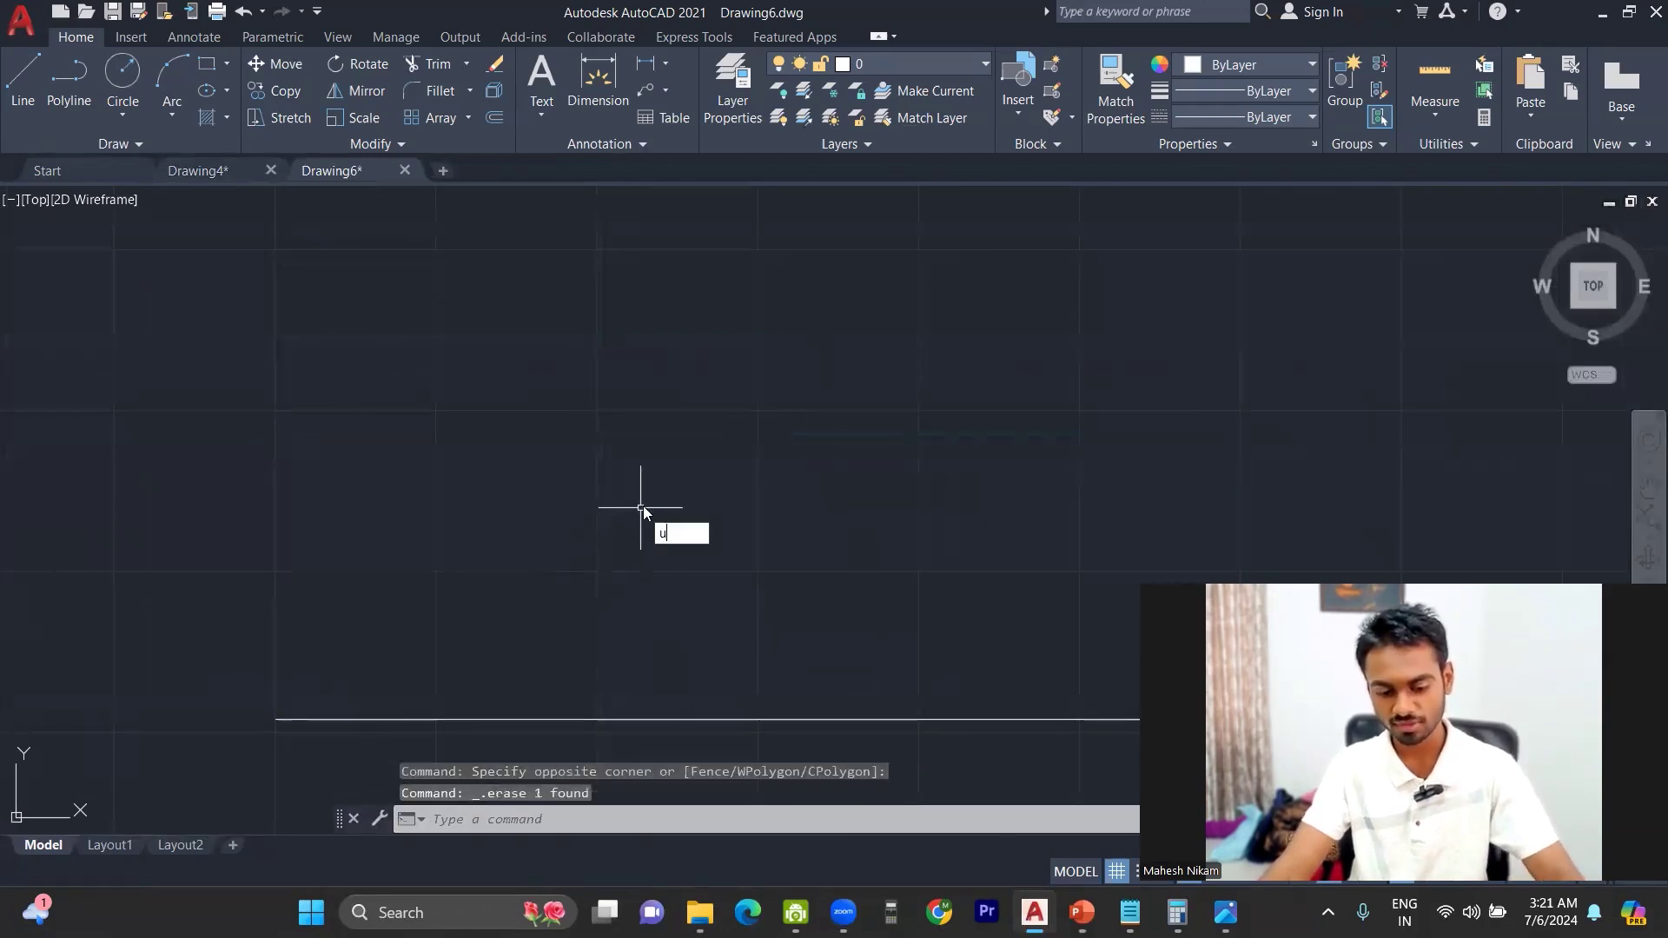
text(n)
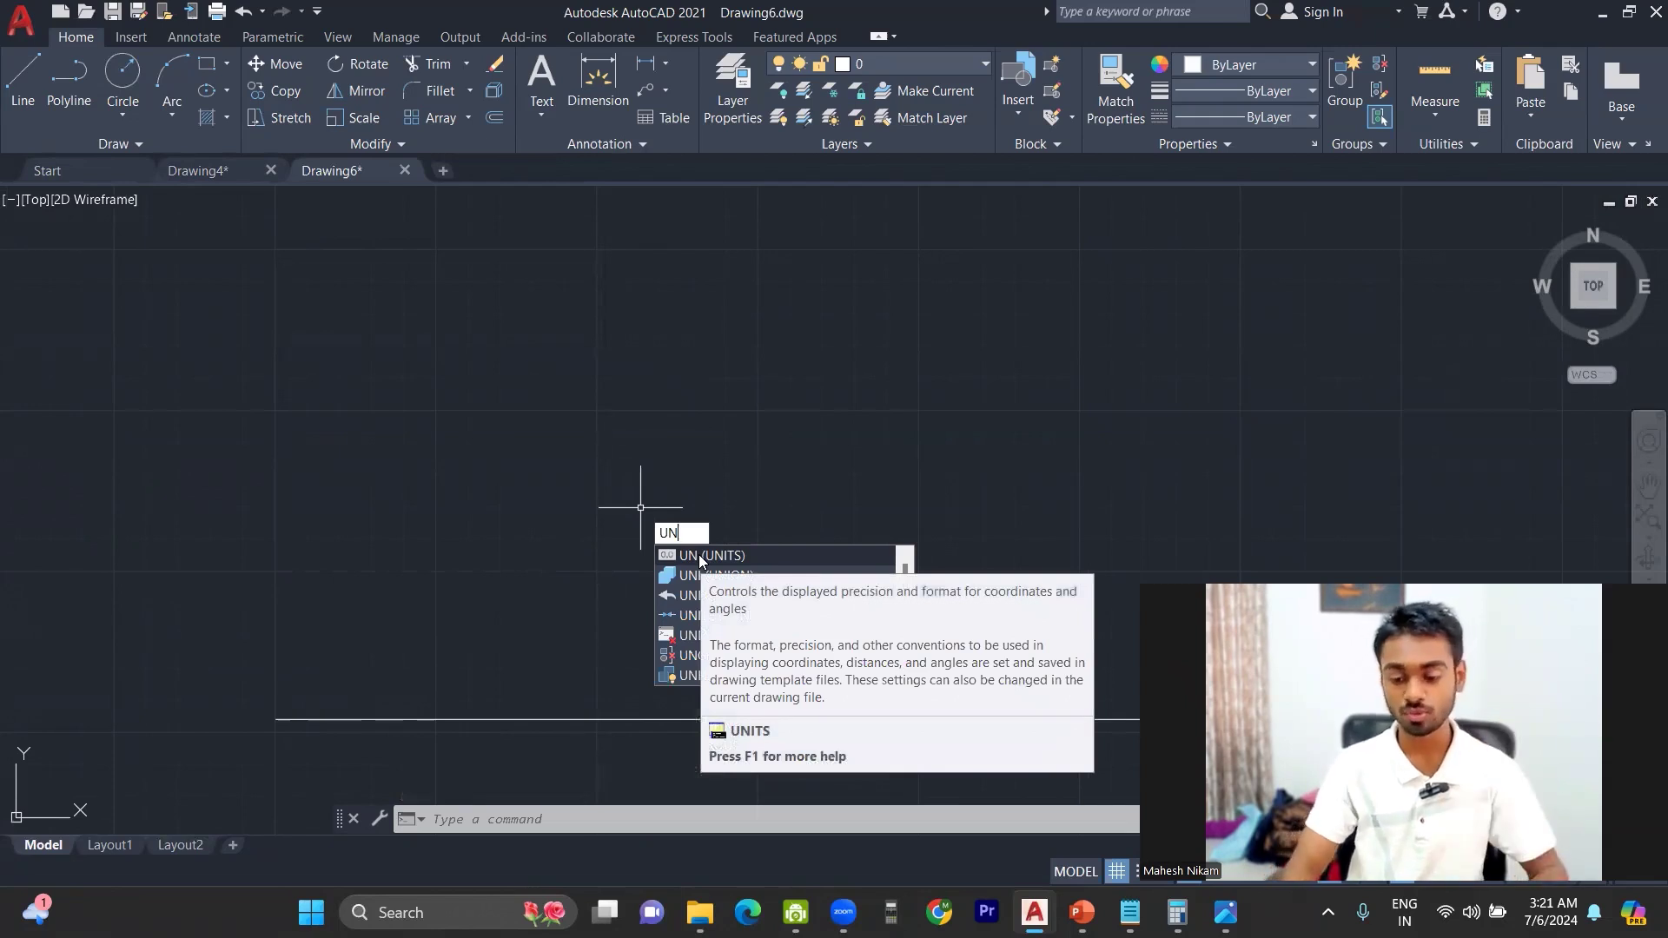
key(Return)
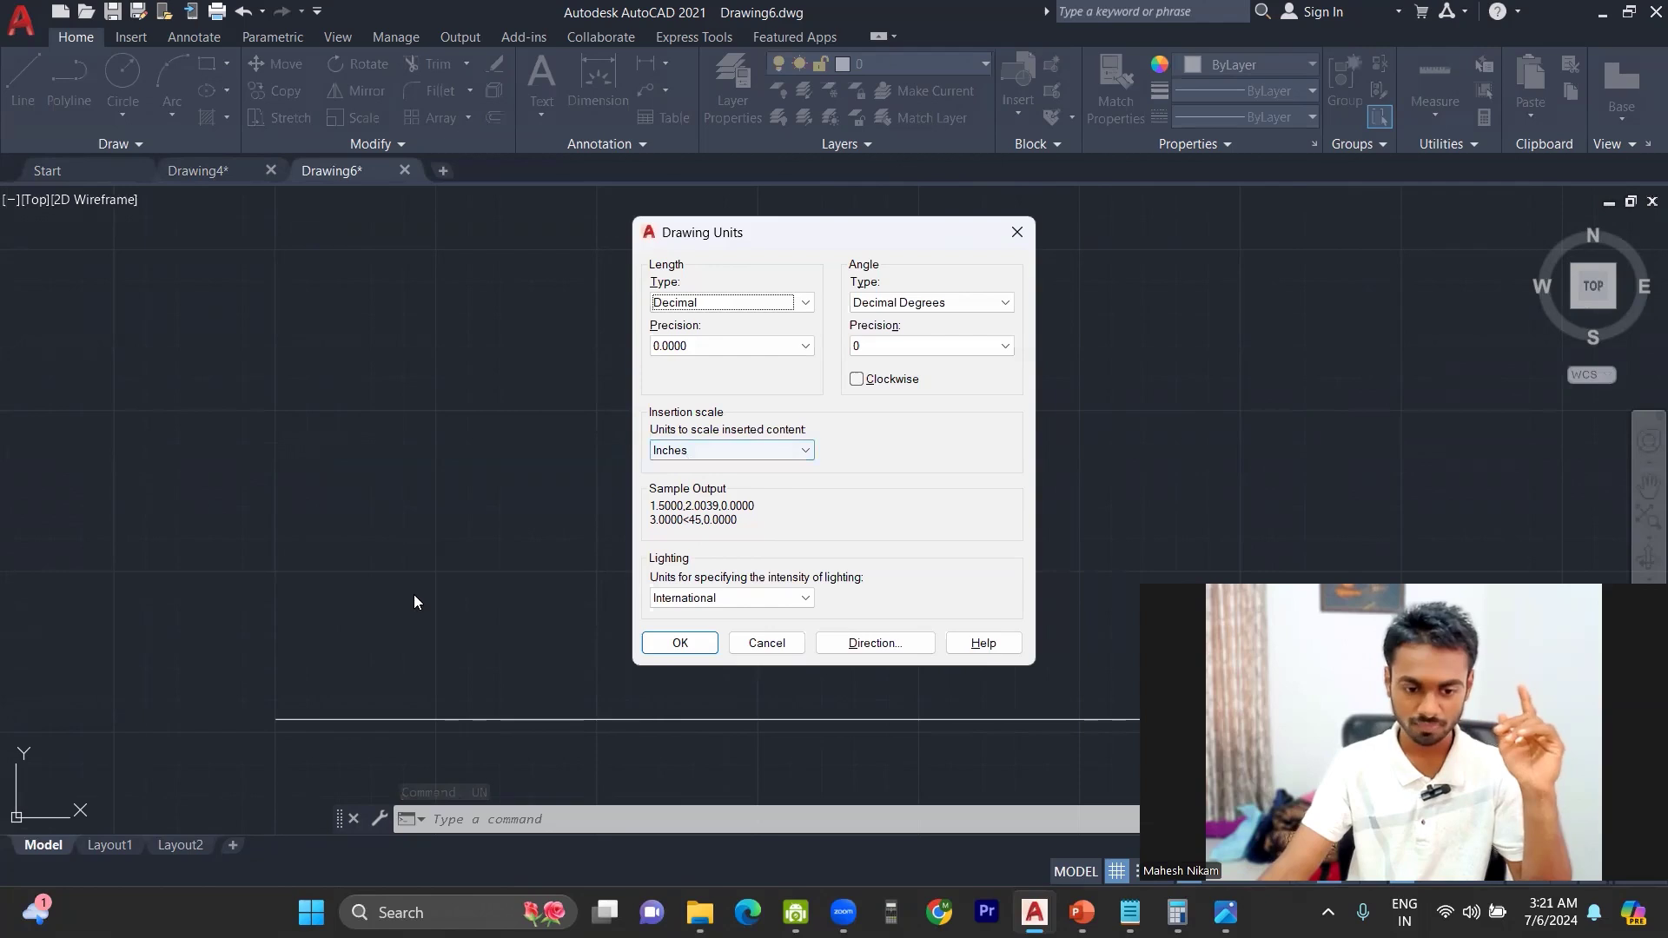
click(679, 453)
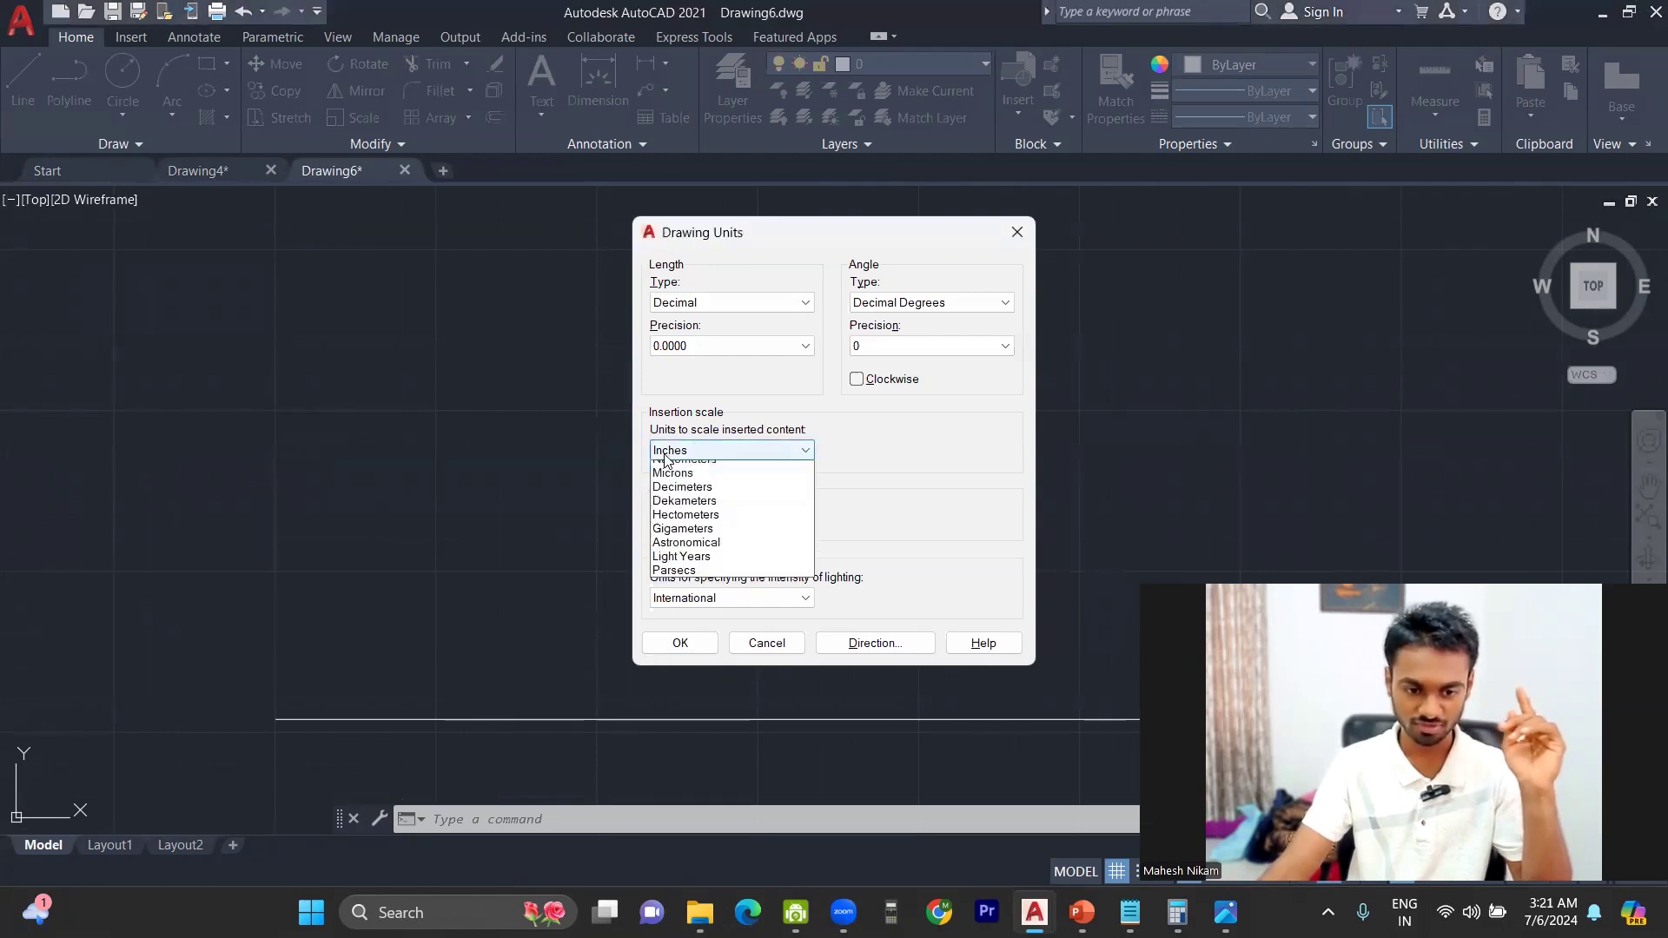
click(678, 458)
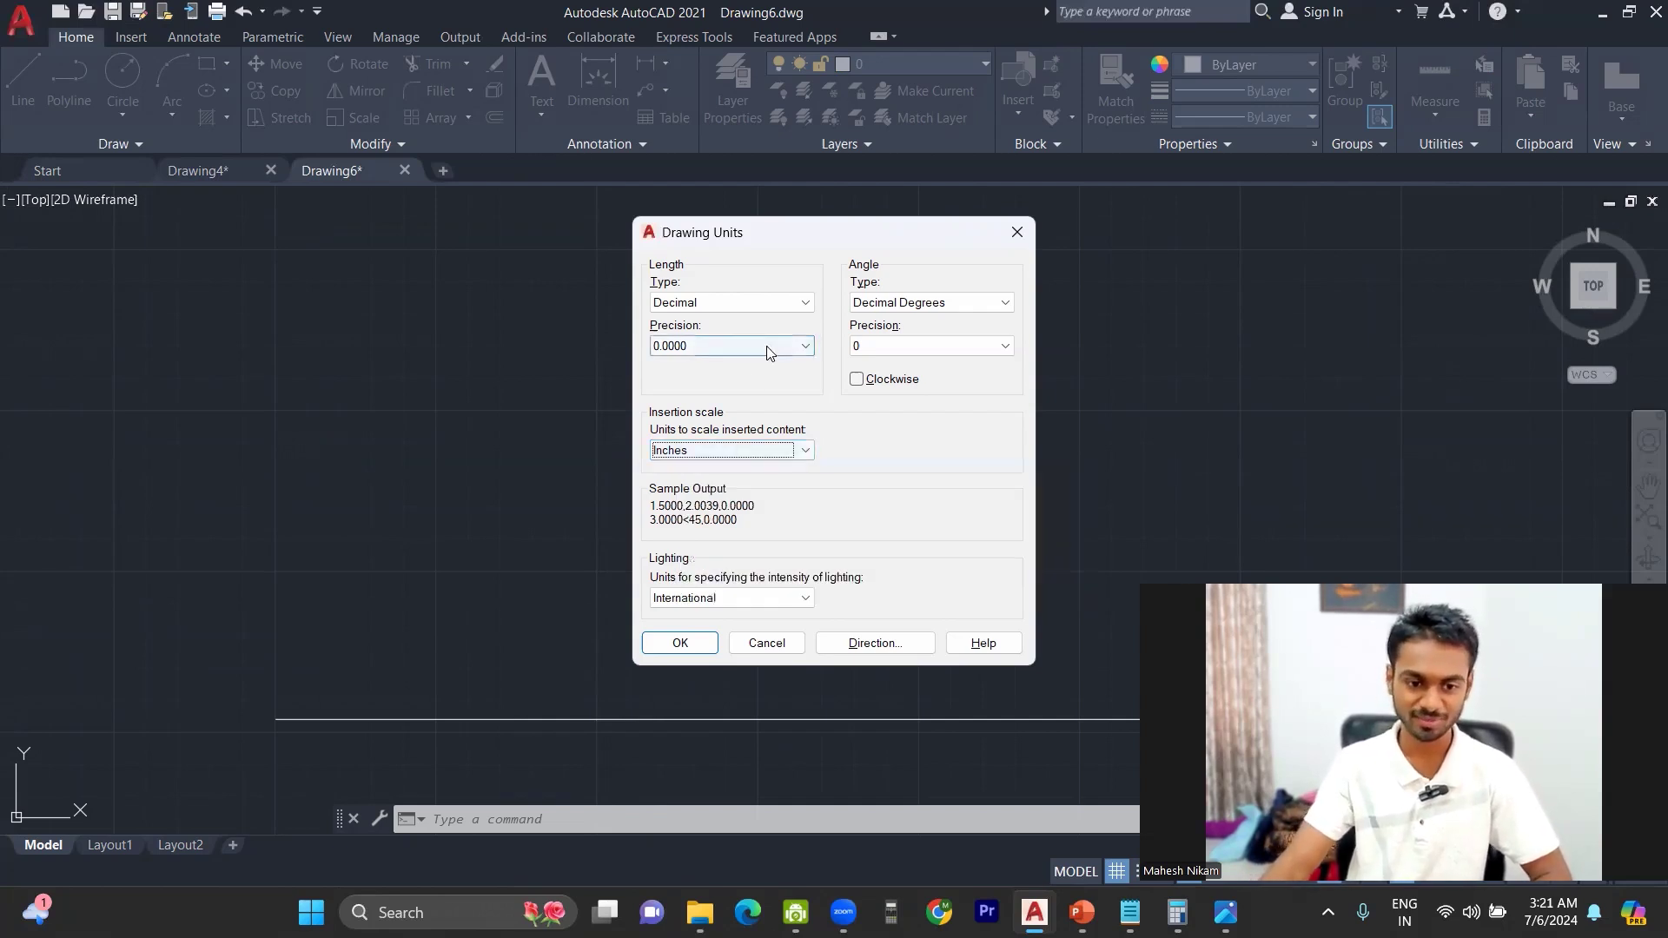
- Review the length types, keeping Decimal, and set the length precision to 0.000
click(741, 304)
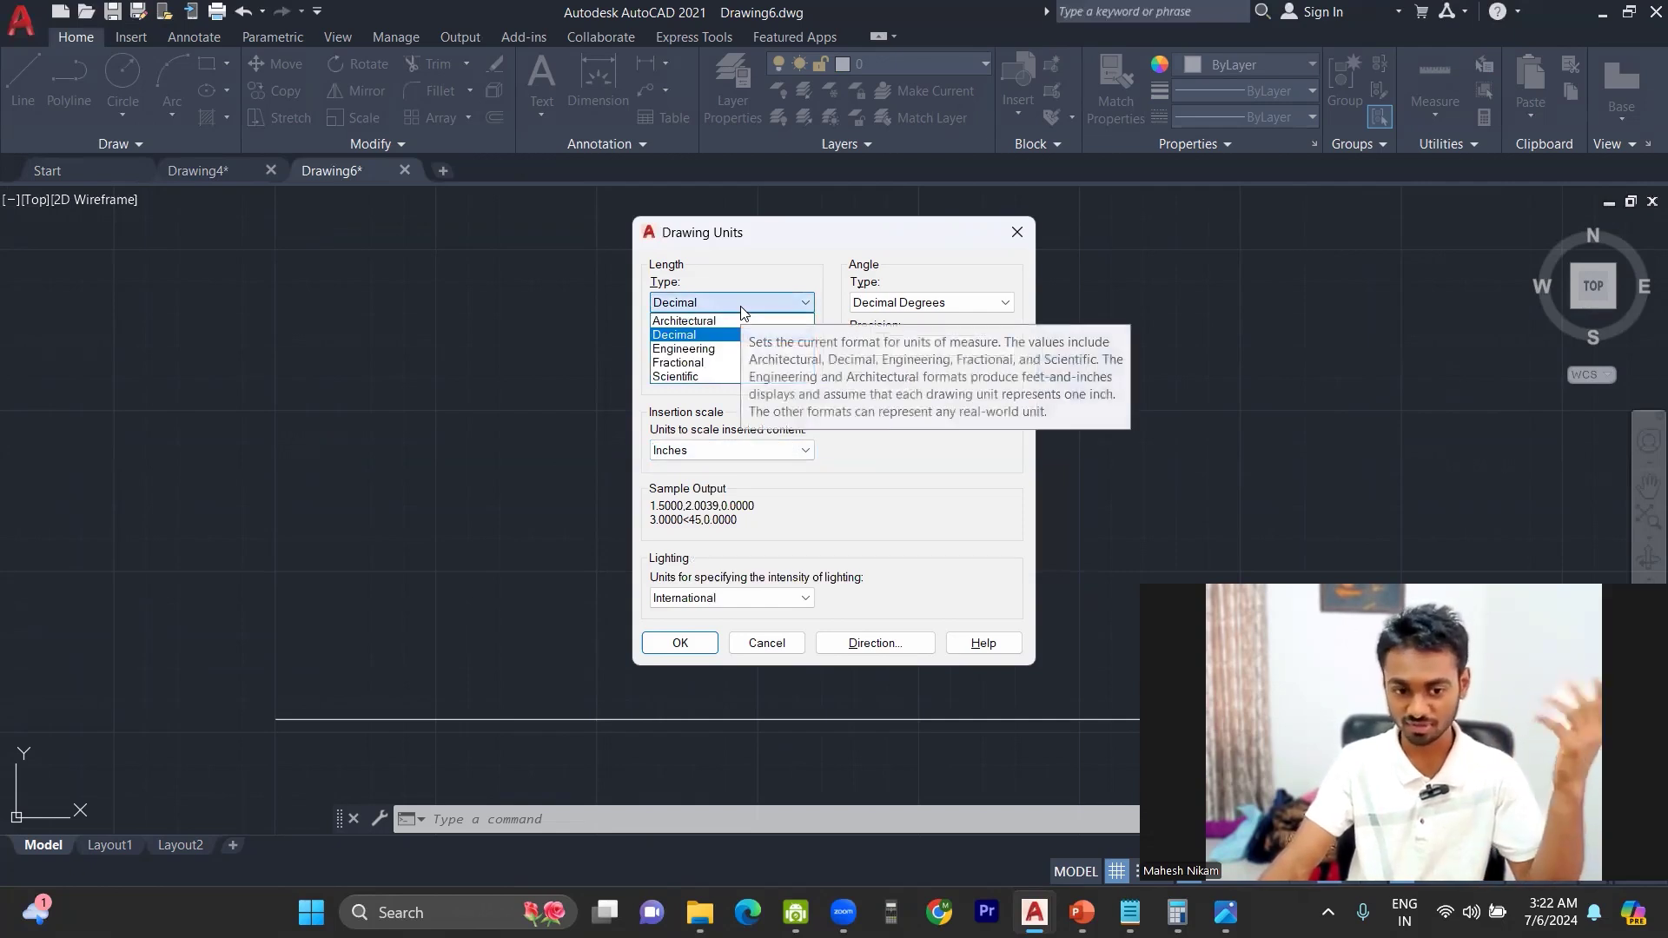
click(743, 313)
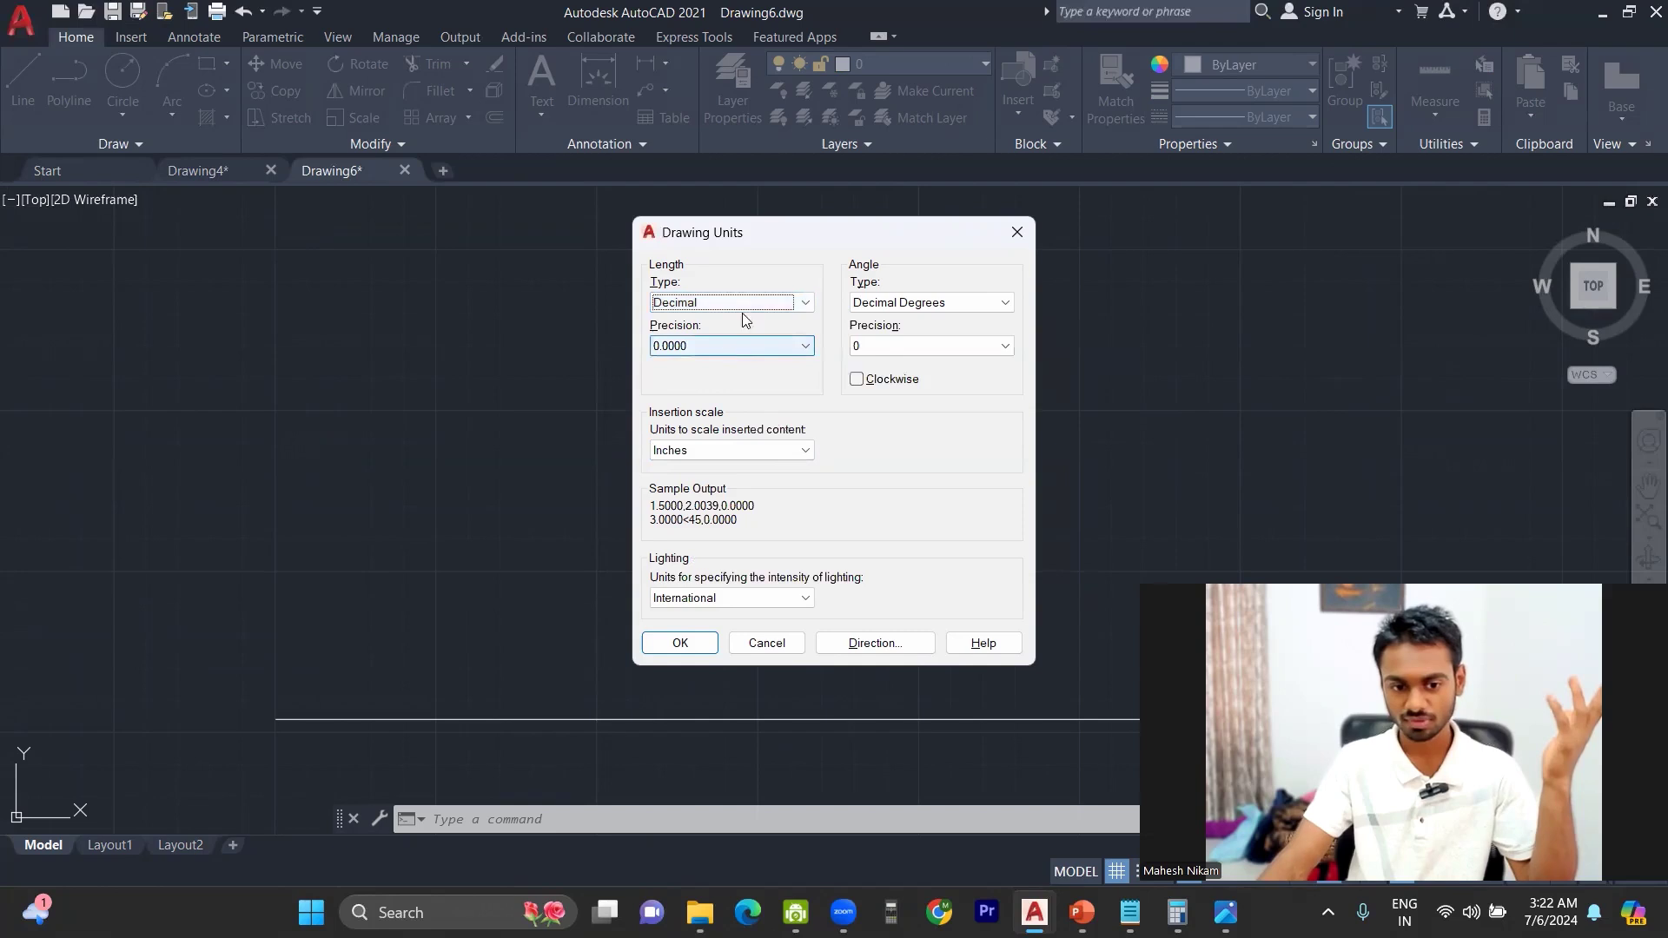
click(744, 315)
click(721, 365)
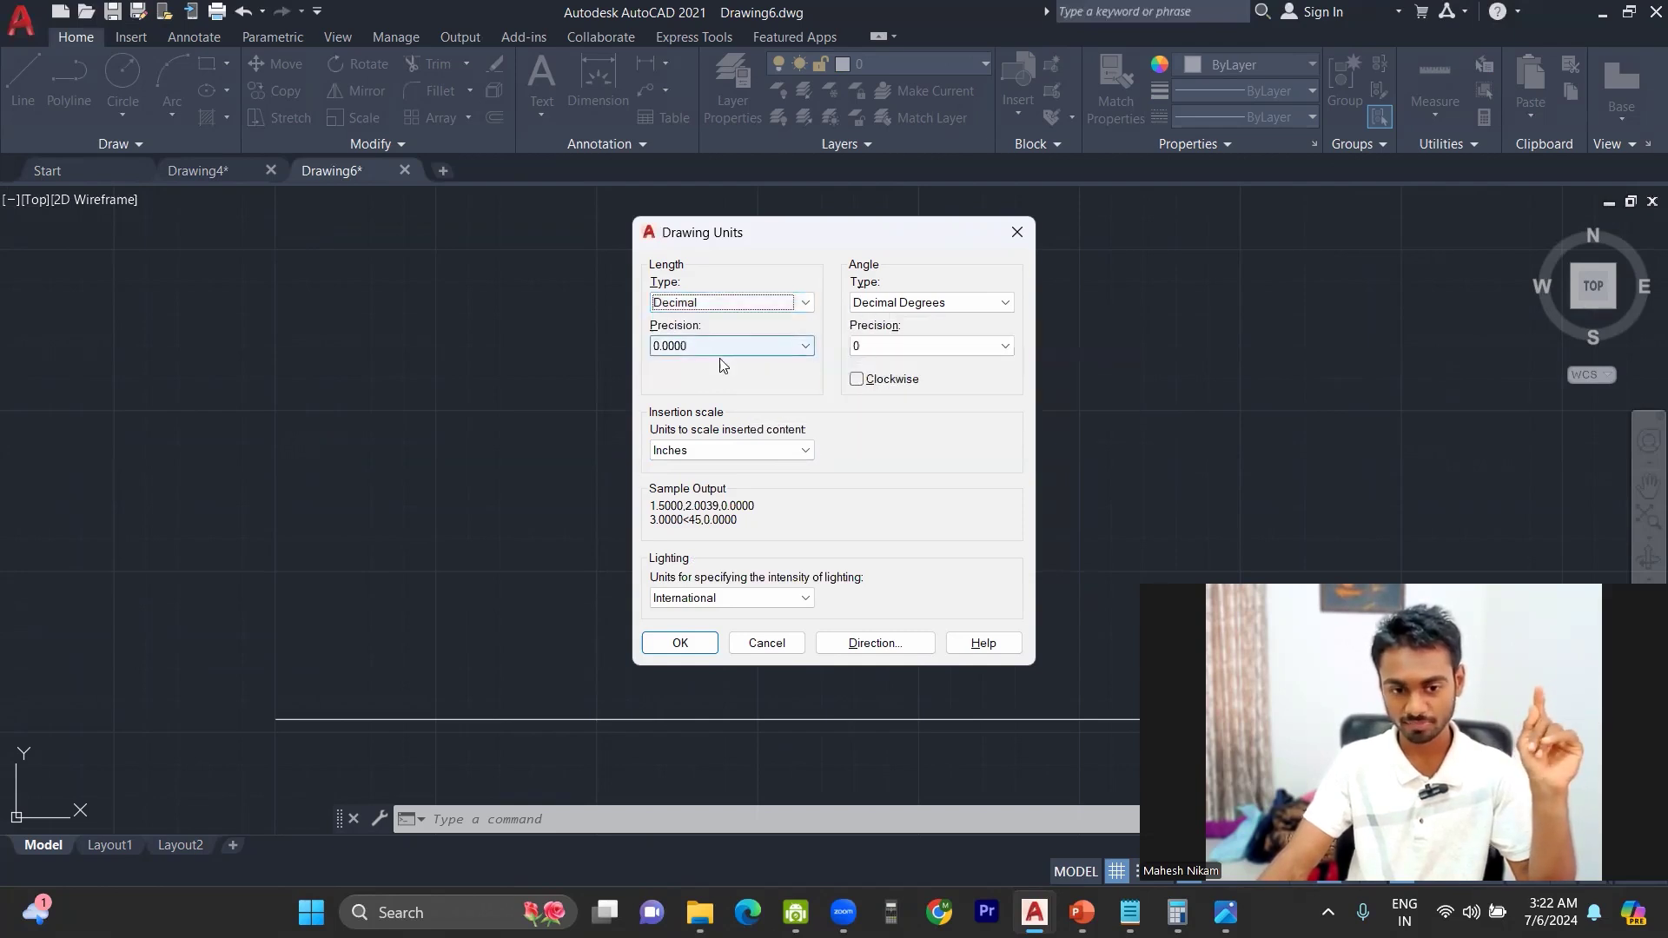
click(727, 348)
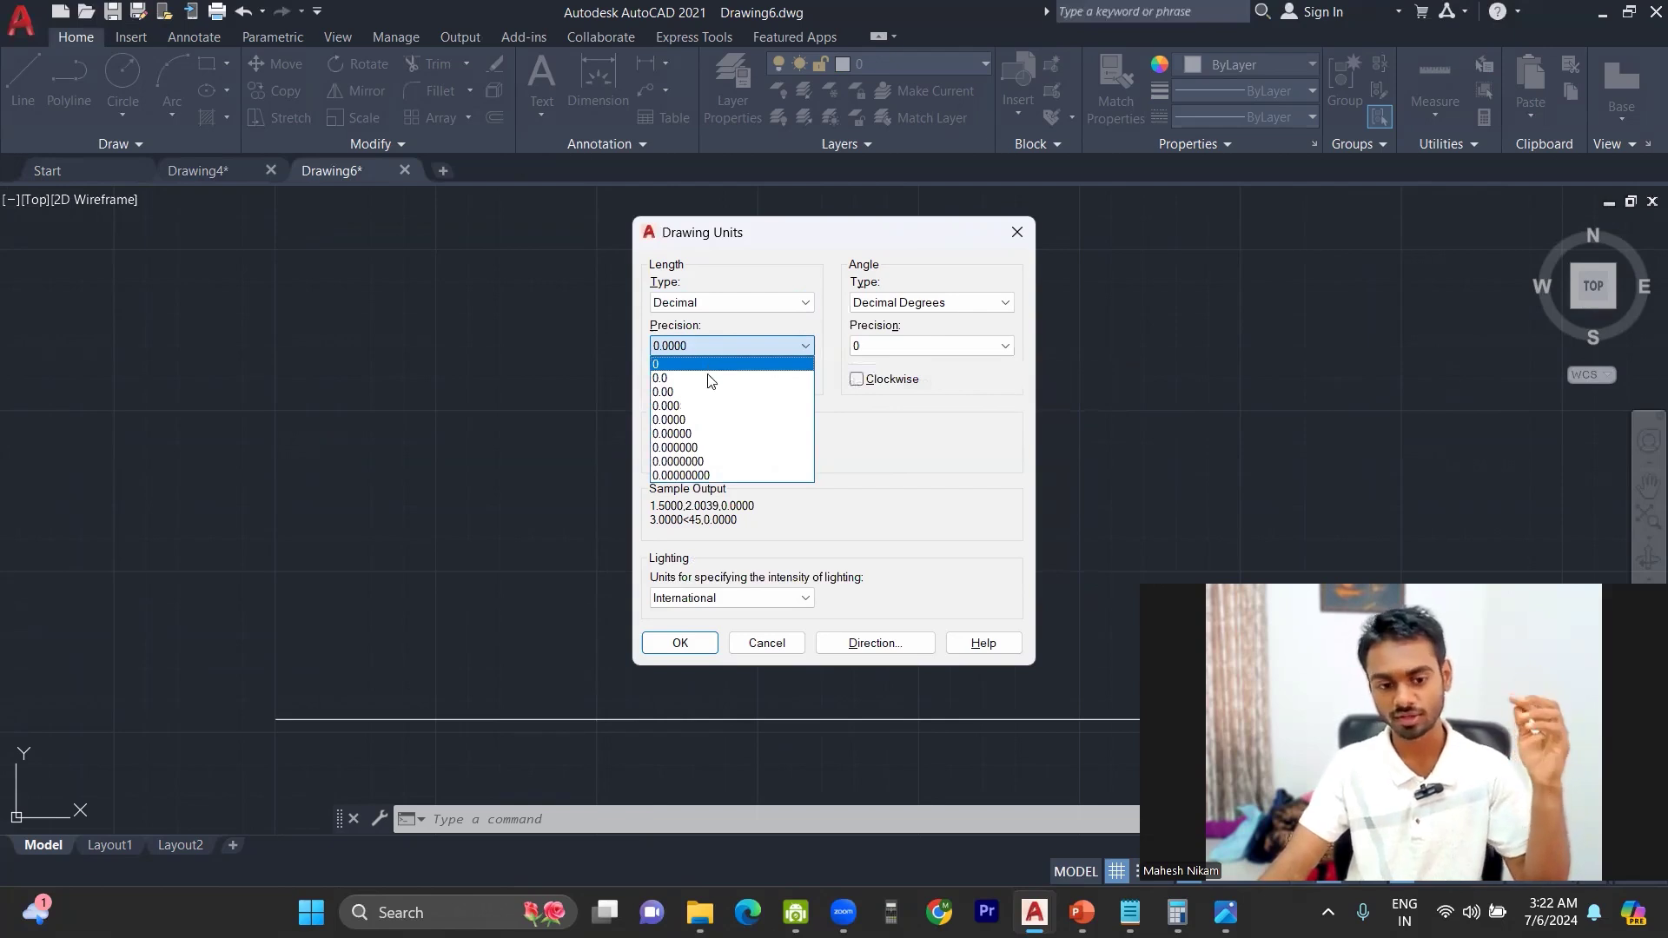
click(745, 406)
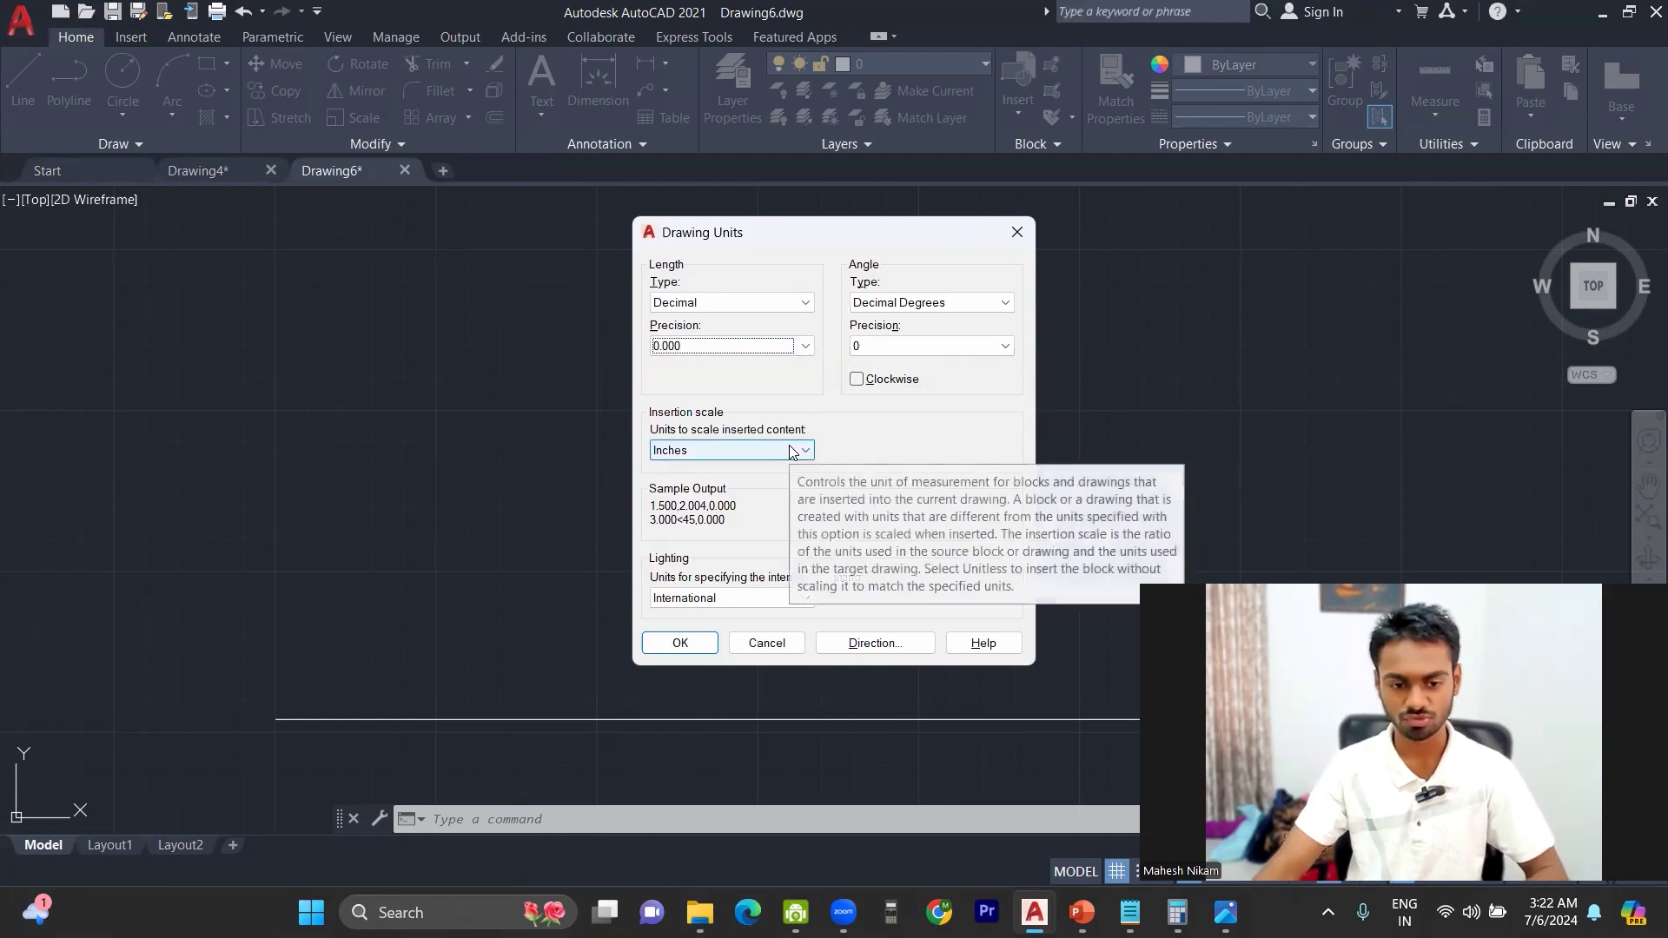
- Set the insertion scale units to Meters
click(793, 451)
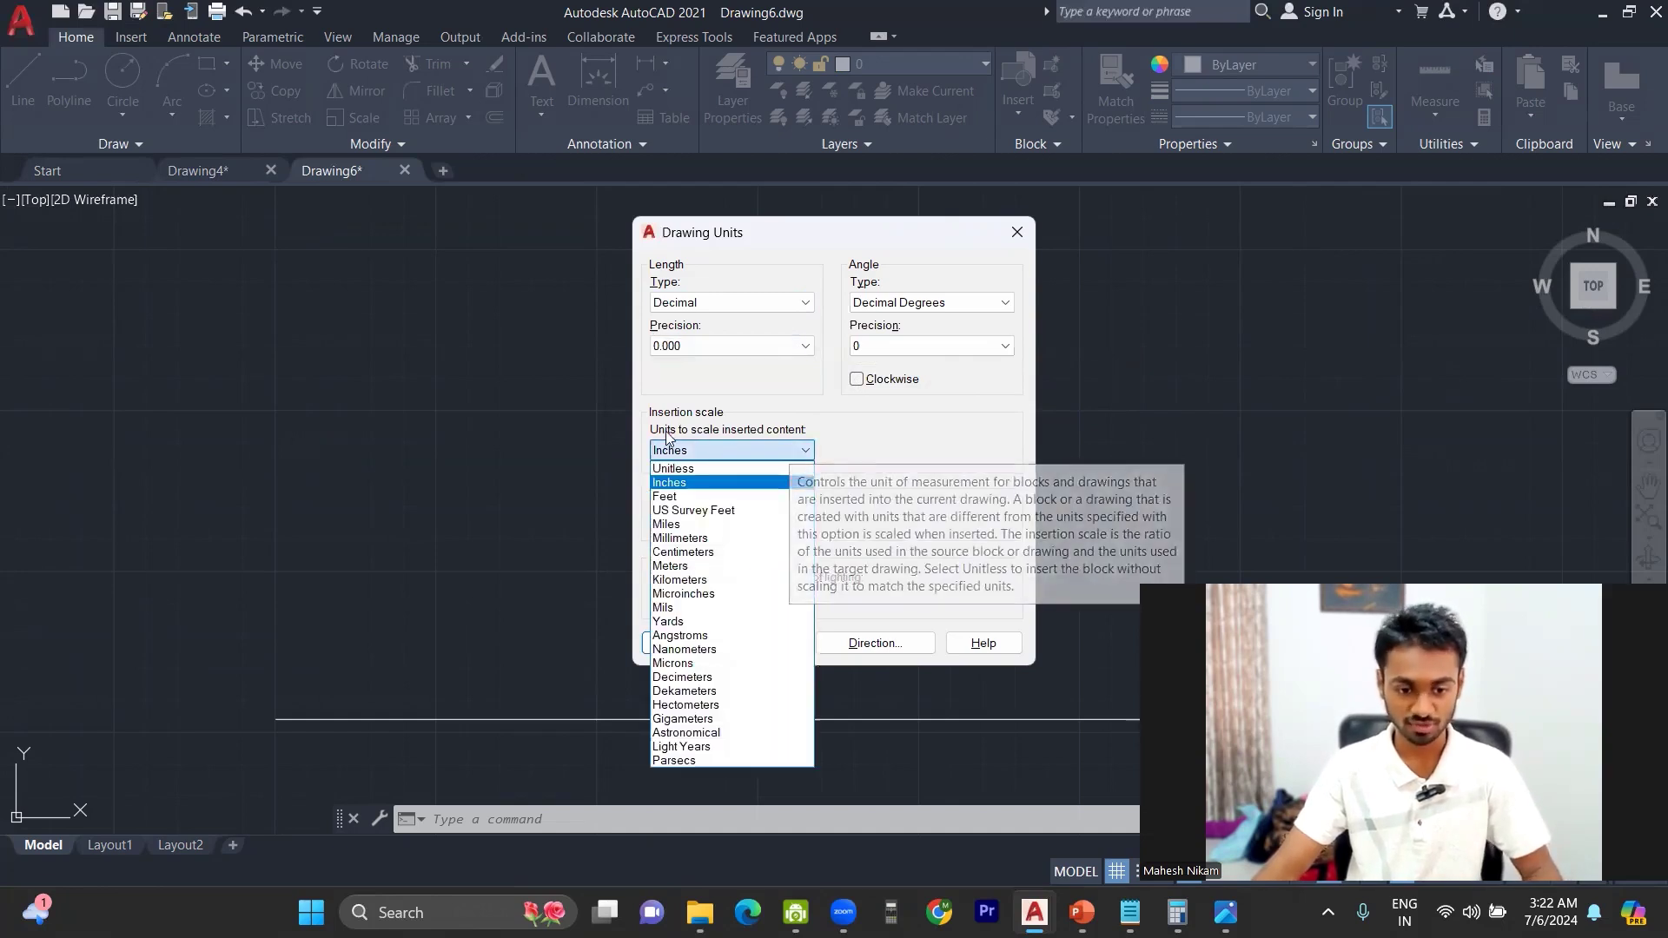
click(684, 453)
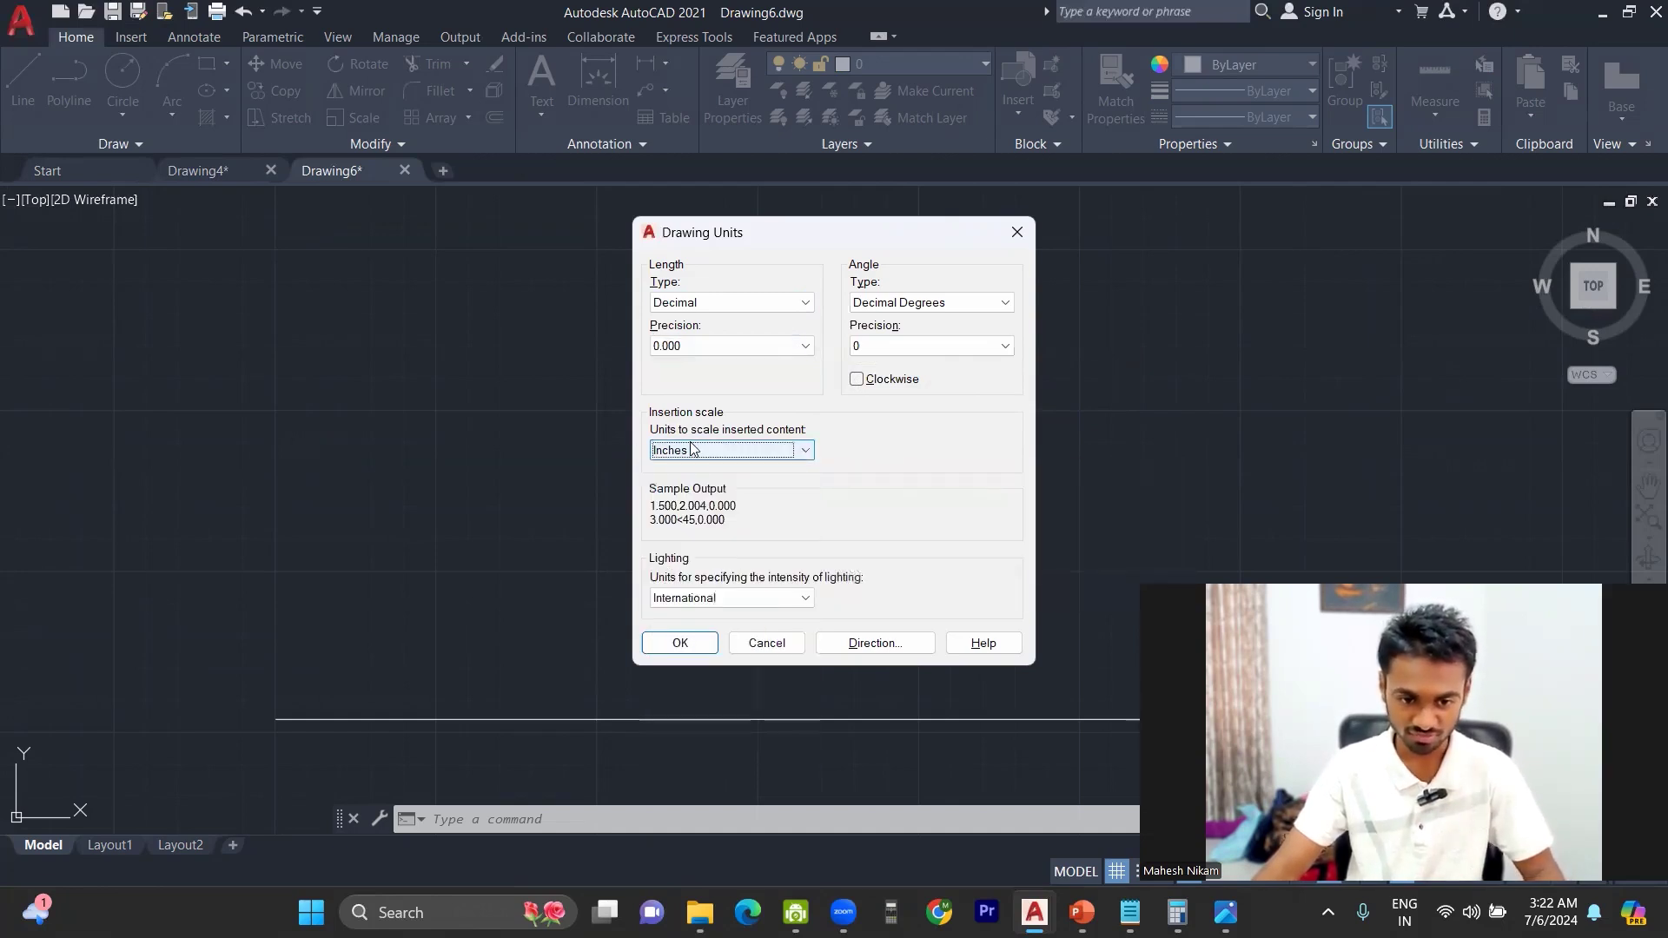
click(751, 450)
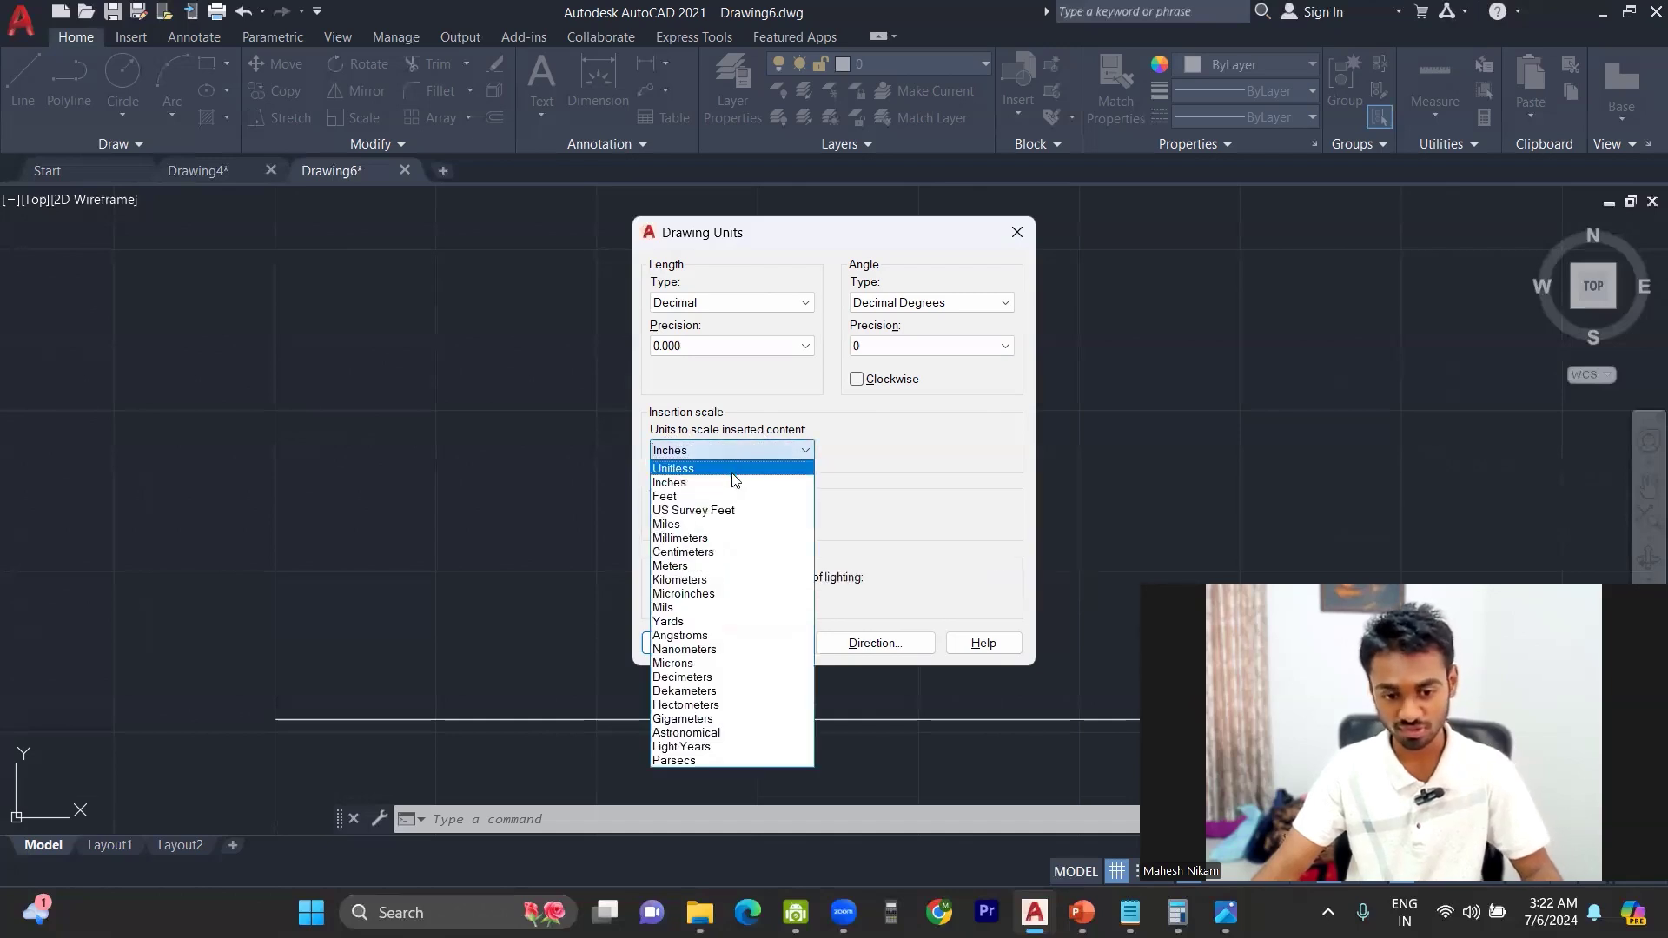
click(708, 566)
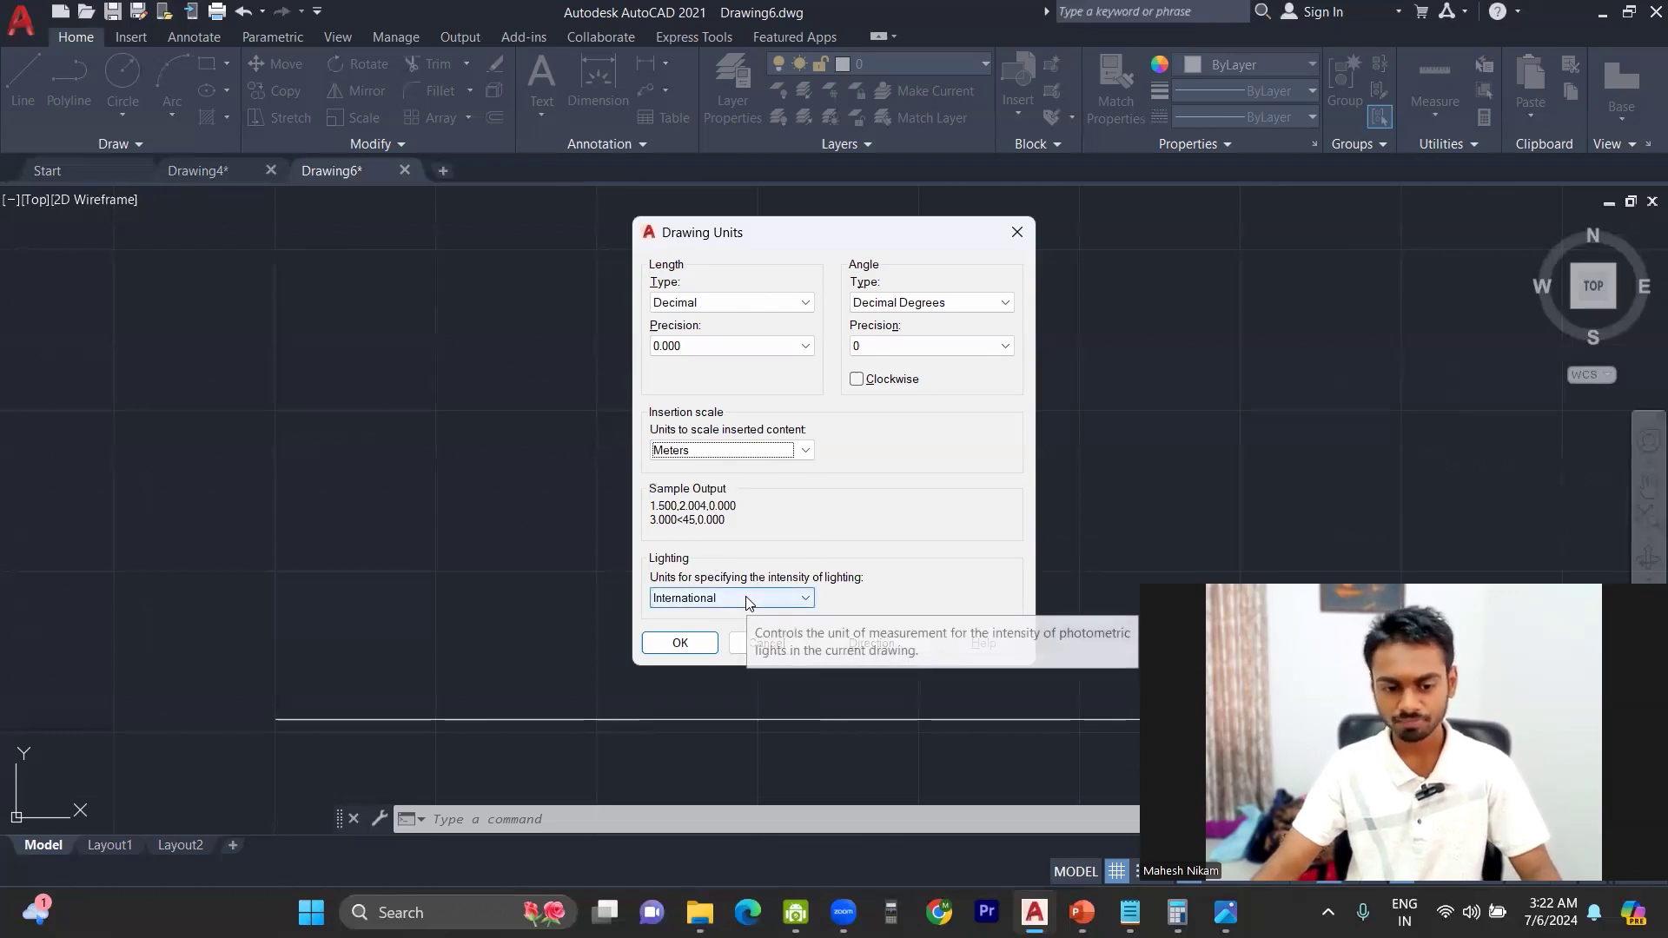
- Review the units available for lighting intensity, keeping International
click(706, 599)
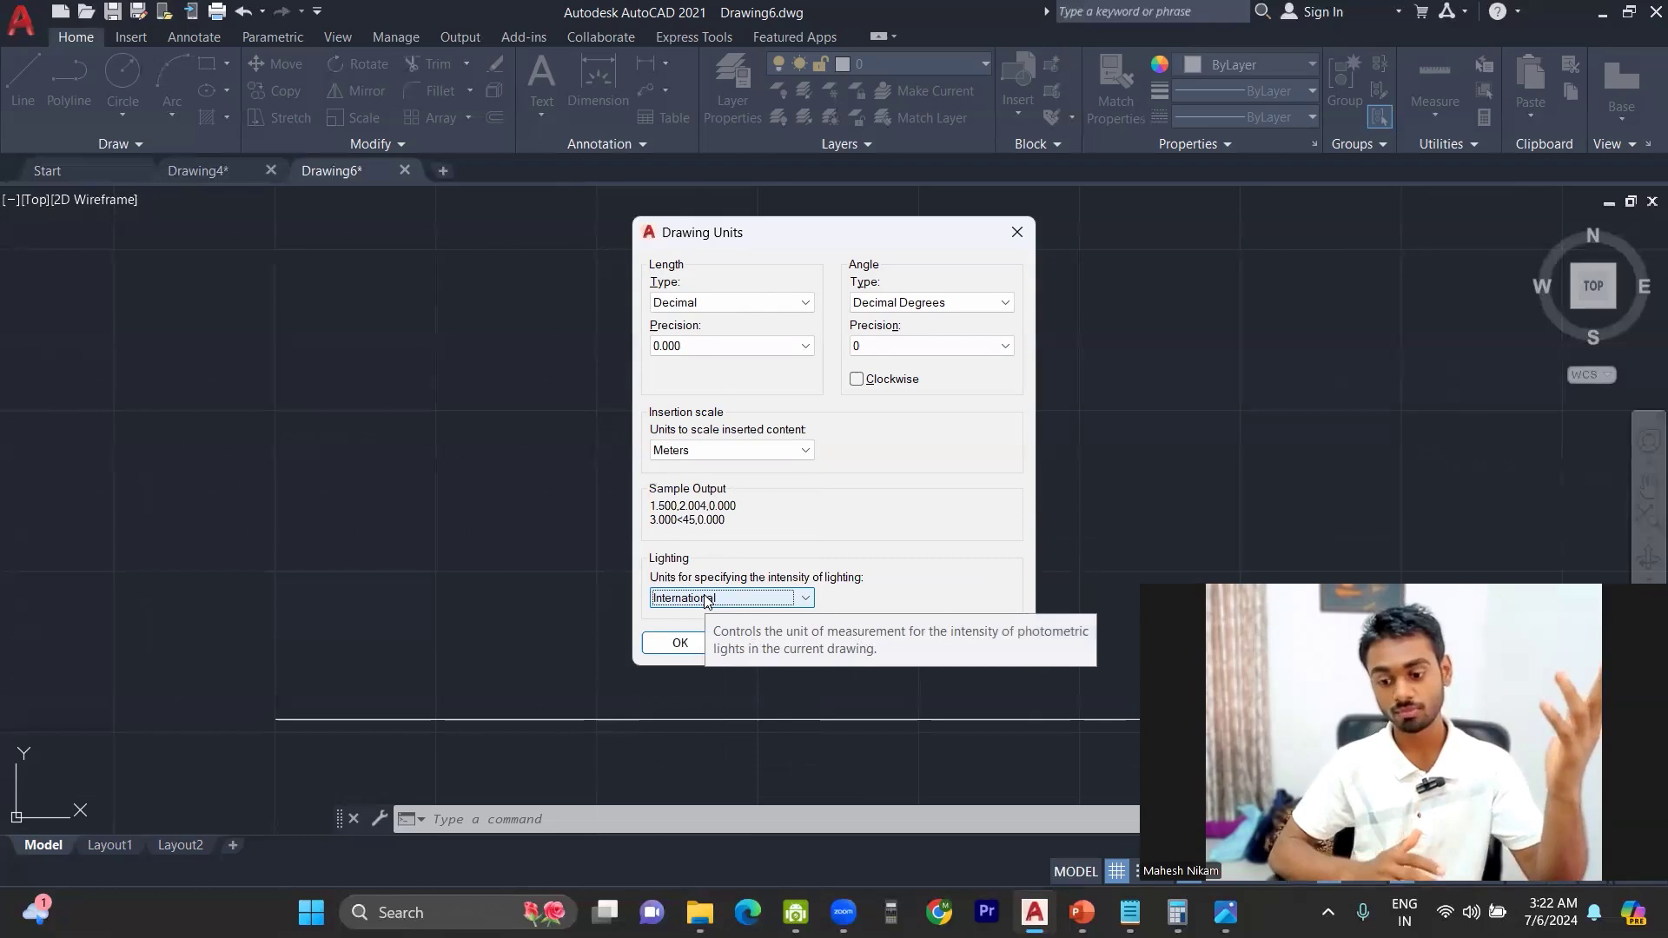
click(708, 598)
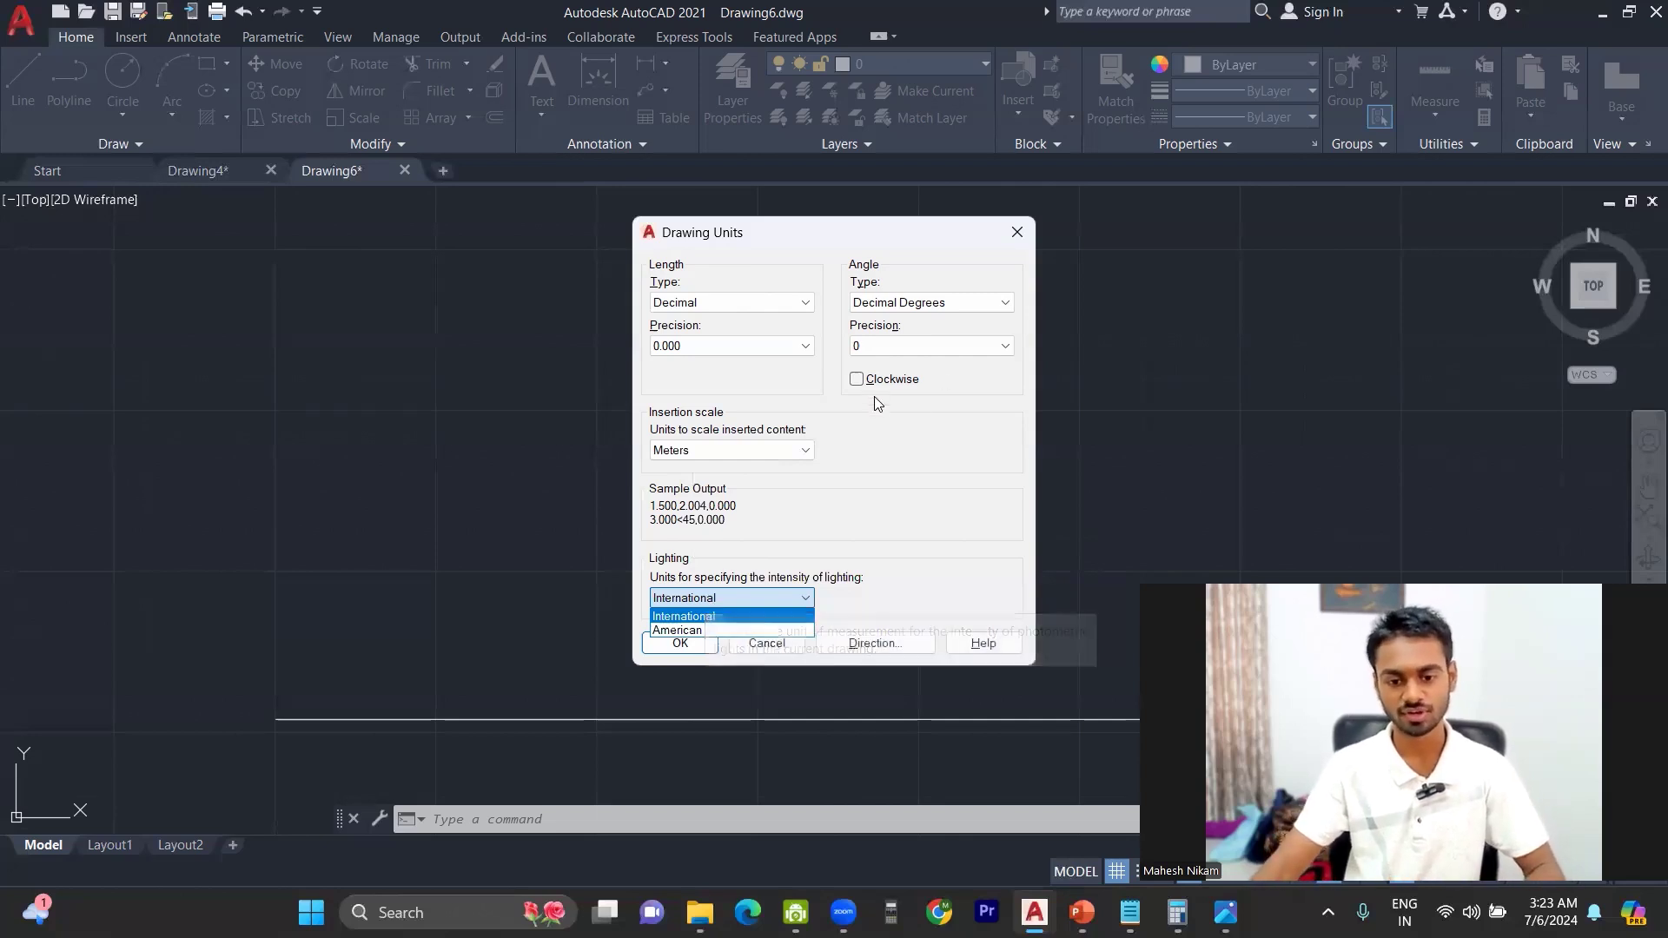
click(888, 418)
- Review the available angle types, keeping Decimal Degrees
click(923, 301)
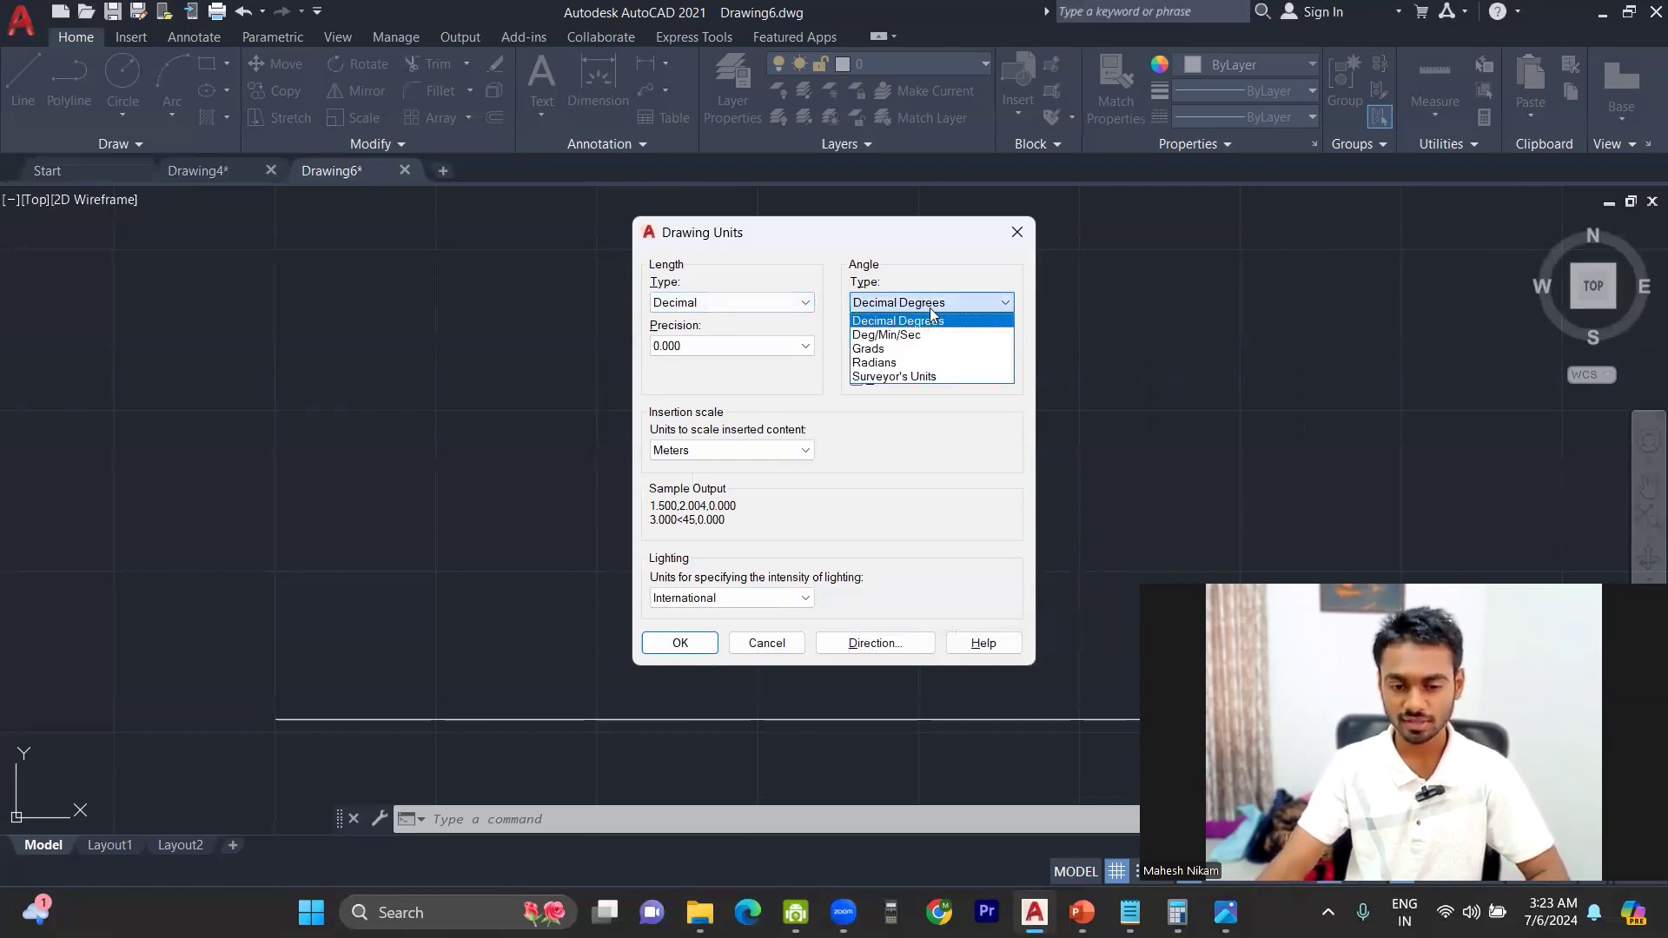
click(928, 303)
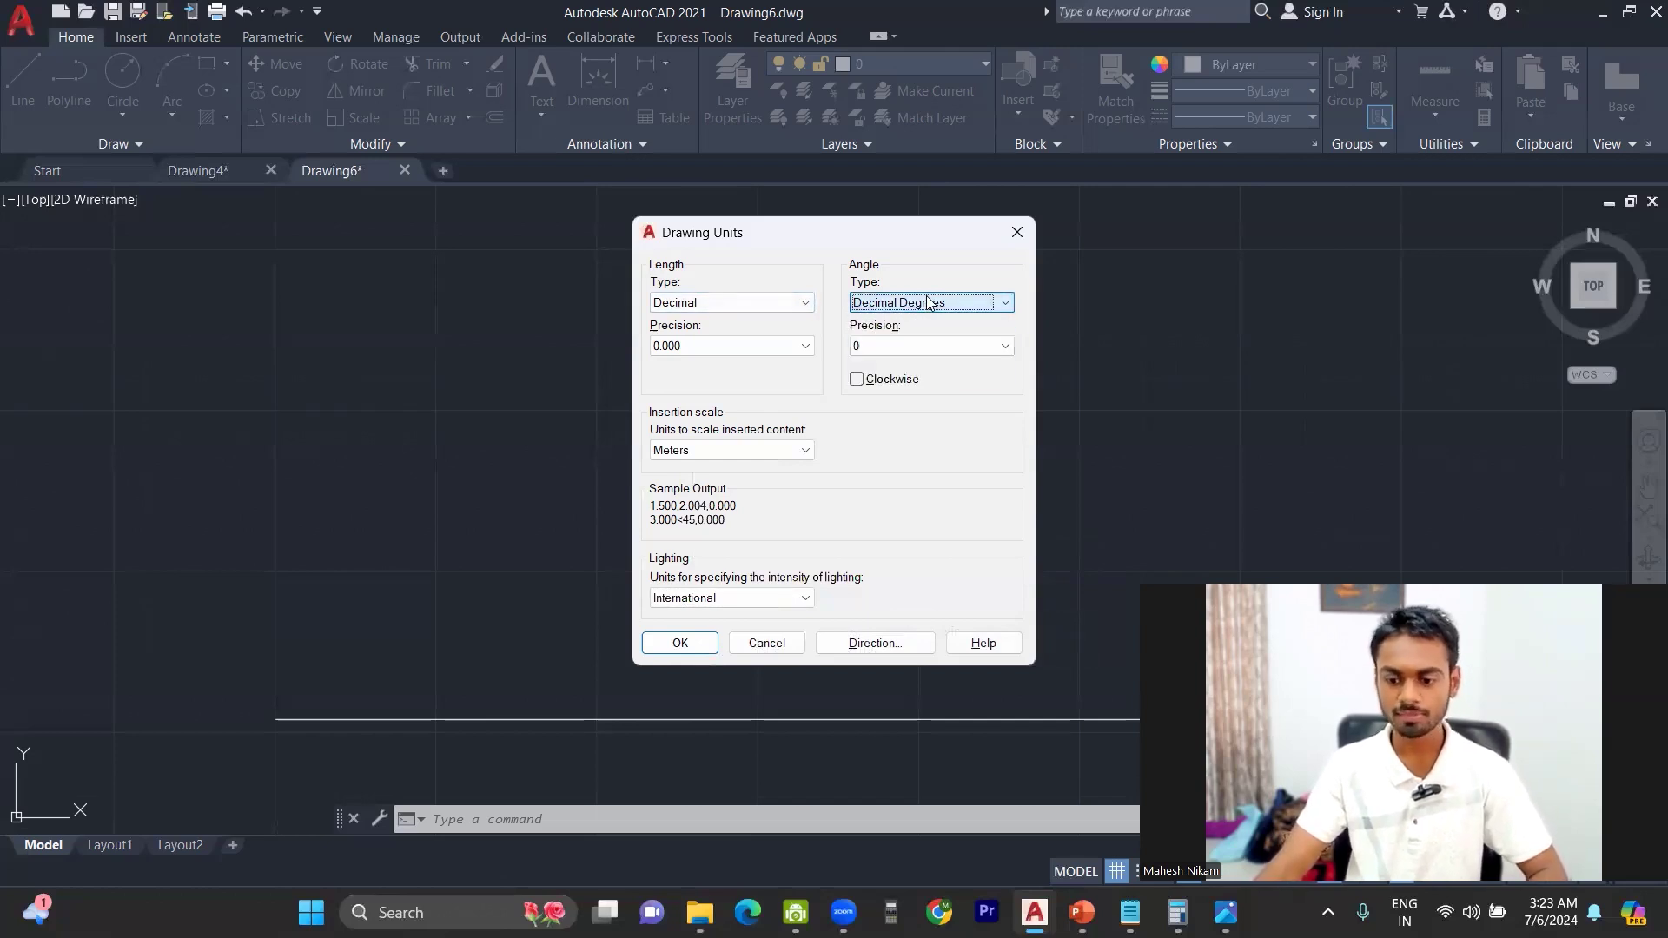
click(928, 302)
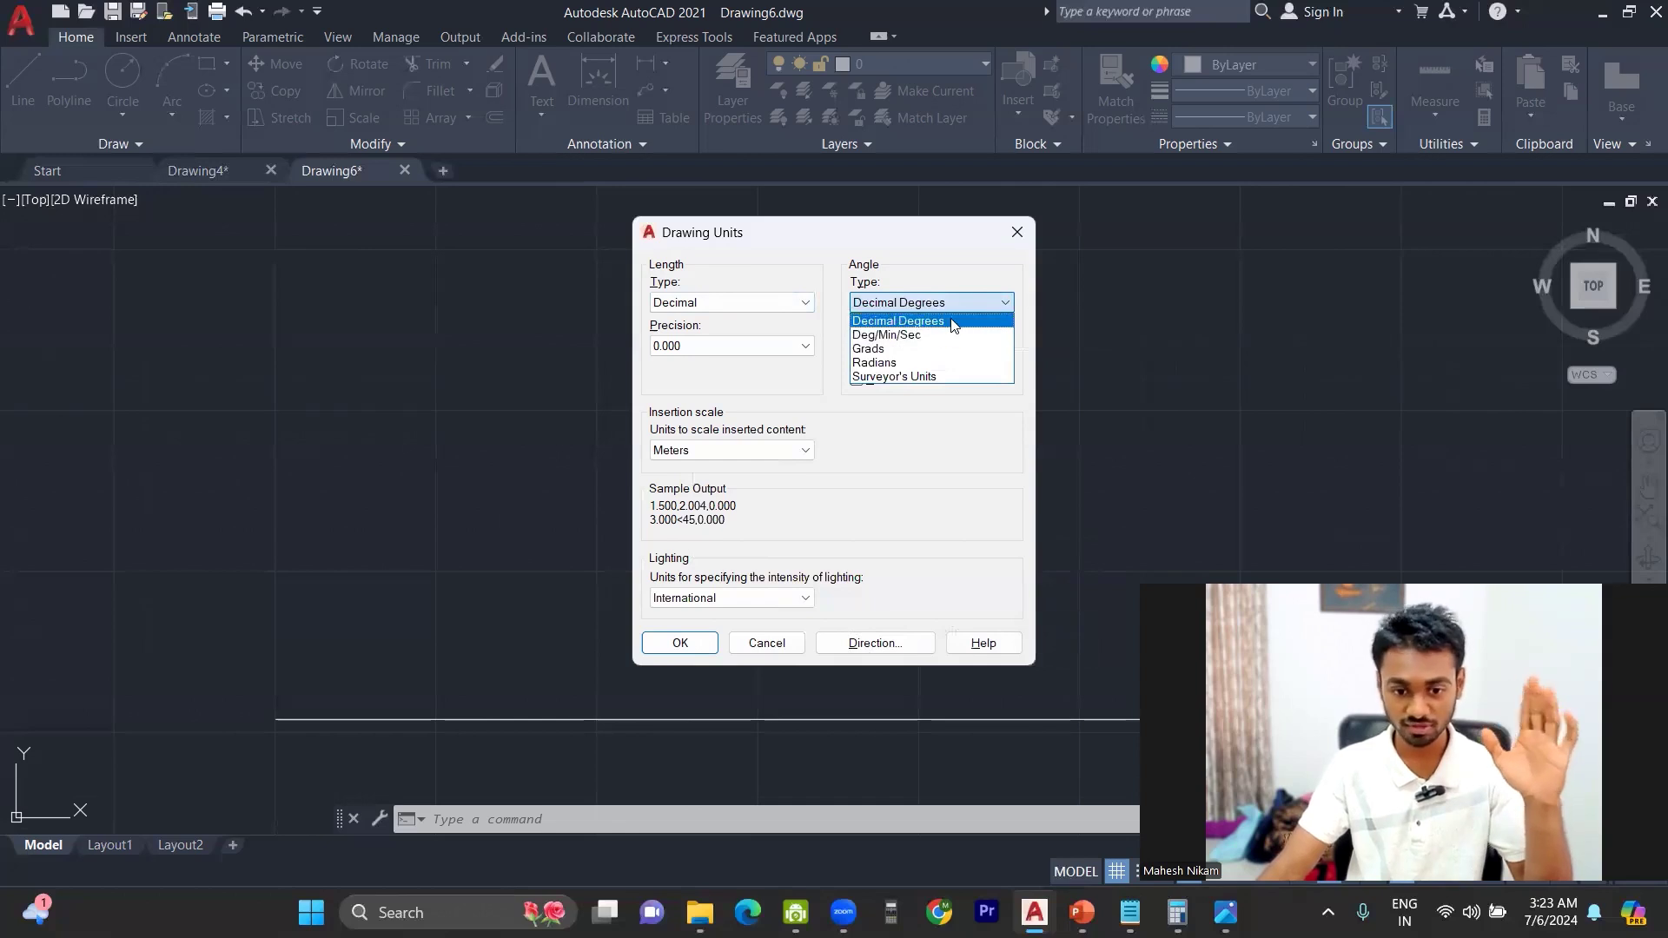
click(952, 323)
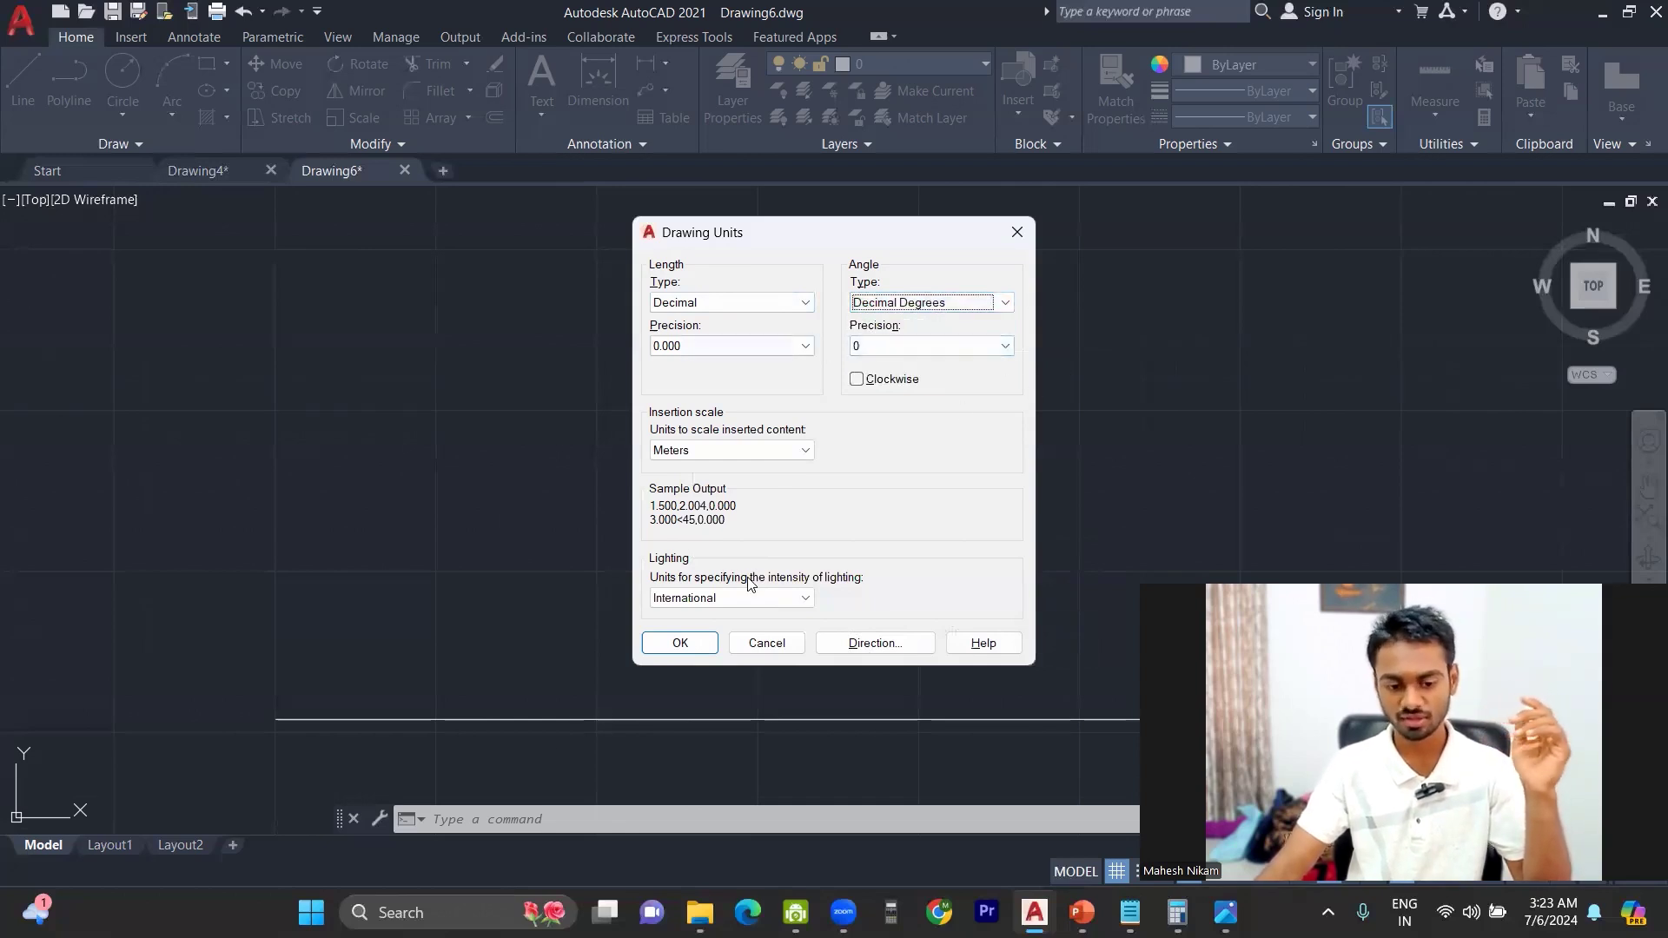
- Annotate the screen in red with two long crossing lines and a handwritten angle range in degrees
click(404, 719)
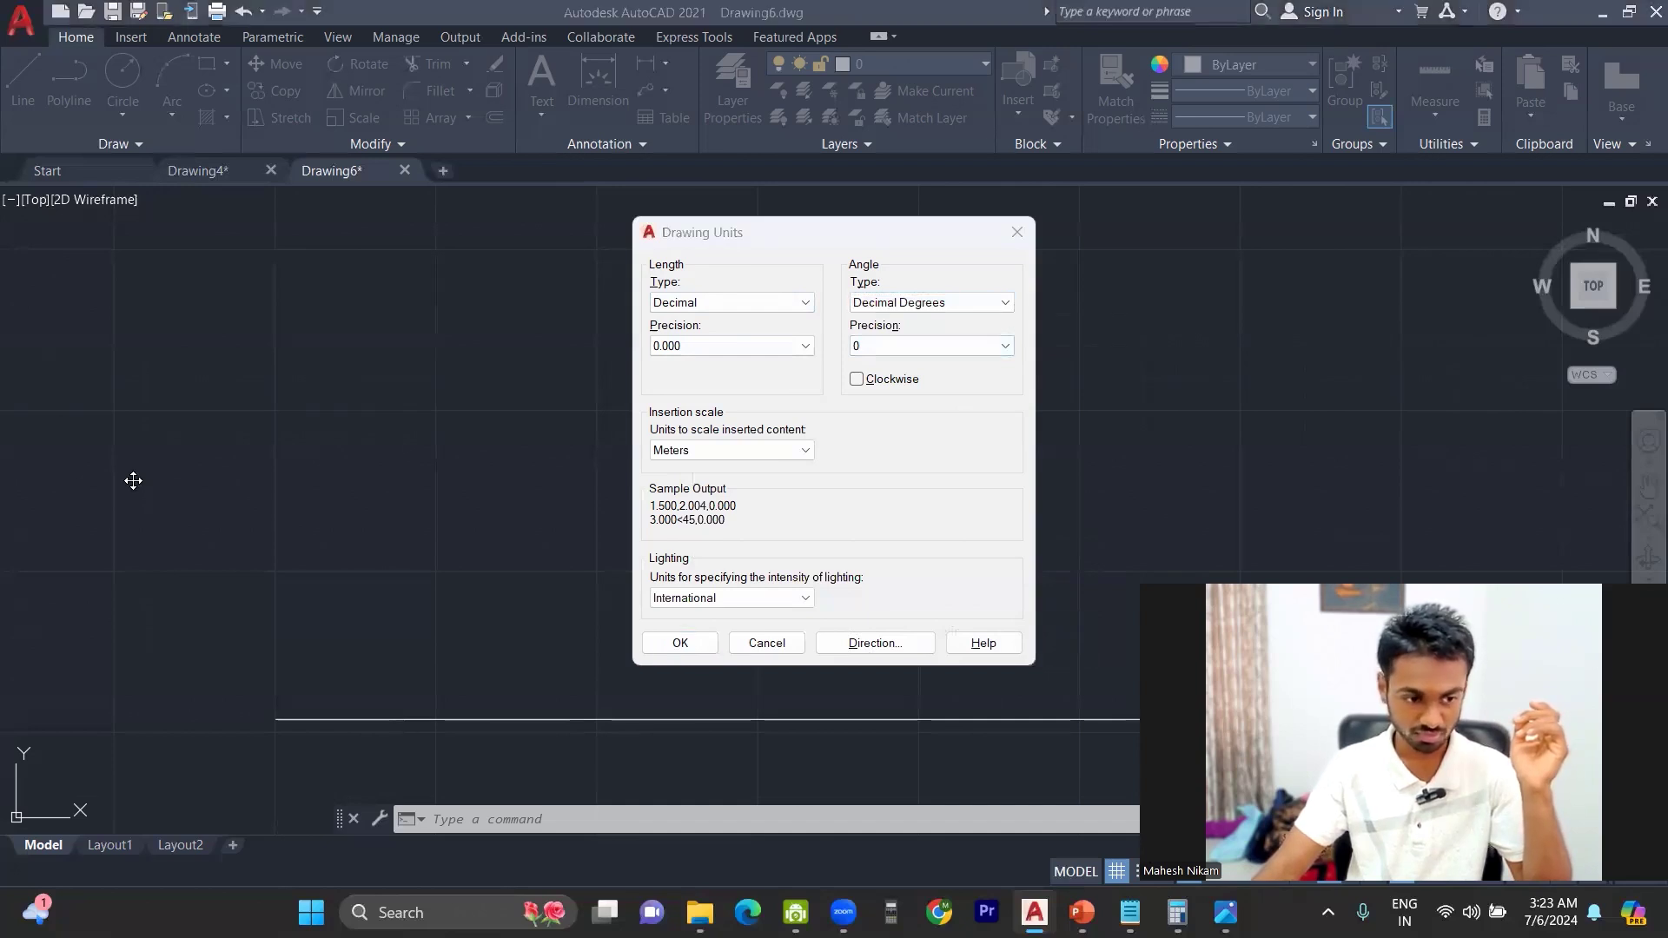
drag(275, 362, 888, 375)
drag(546, 317, 443, 686)
mouse_move(706, 248)
mouse_down()
mouse_move(728, 264)
mouse_move(740, 226)
mouse_move(849, 224)
mouse_up()
drag(895, 181, 838, 259)
mouse_move(945, 201)
mouse_down()
mouse_move(936, 230)
mouse_move(944, 200)
mouse_up()
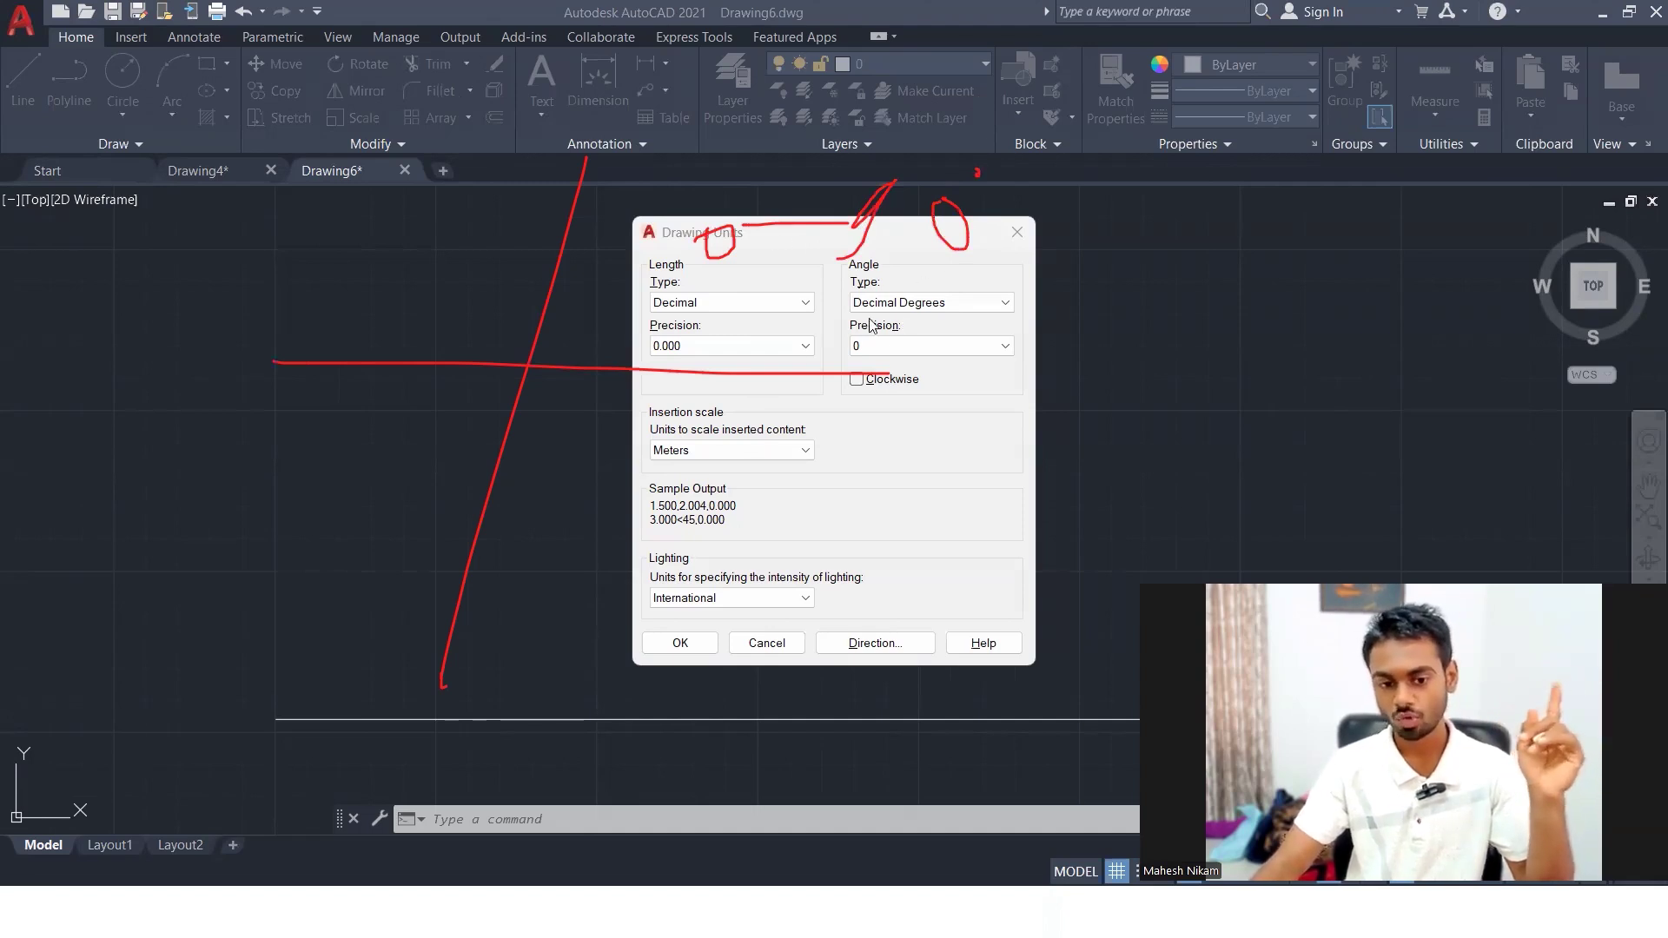
- Set the angle type to Deg/Min/Sec and handwrite a degree-minute-second example in red beside the Drawing Units dialog
click(943, 302)
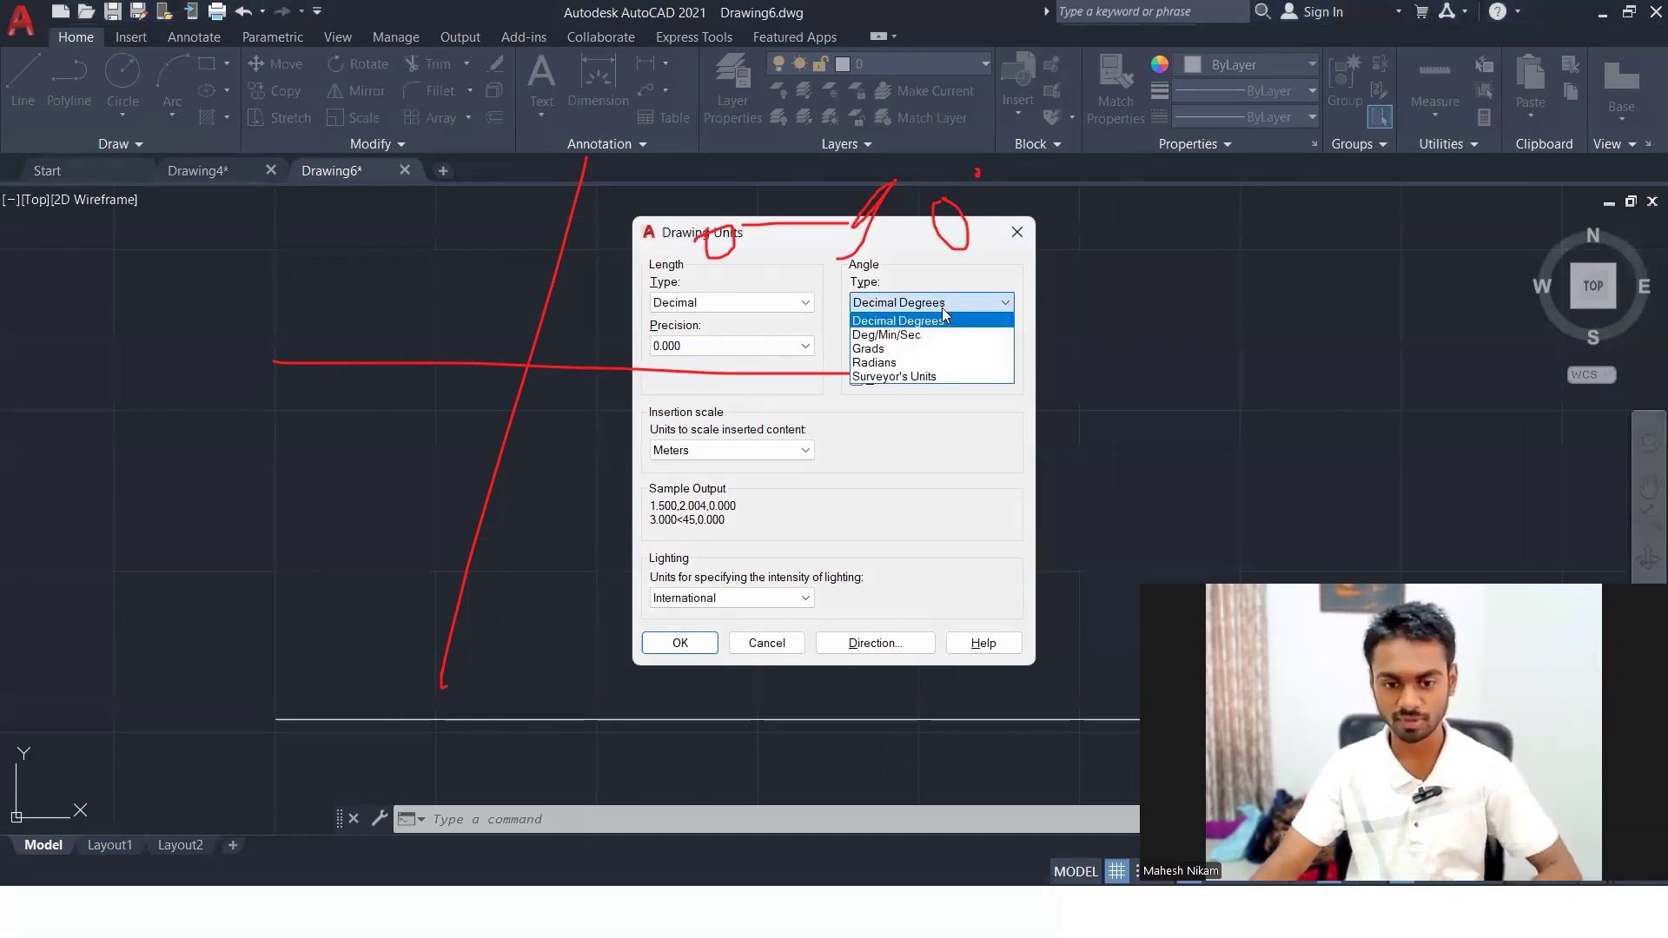
click(902, 337)
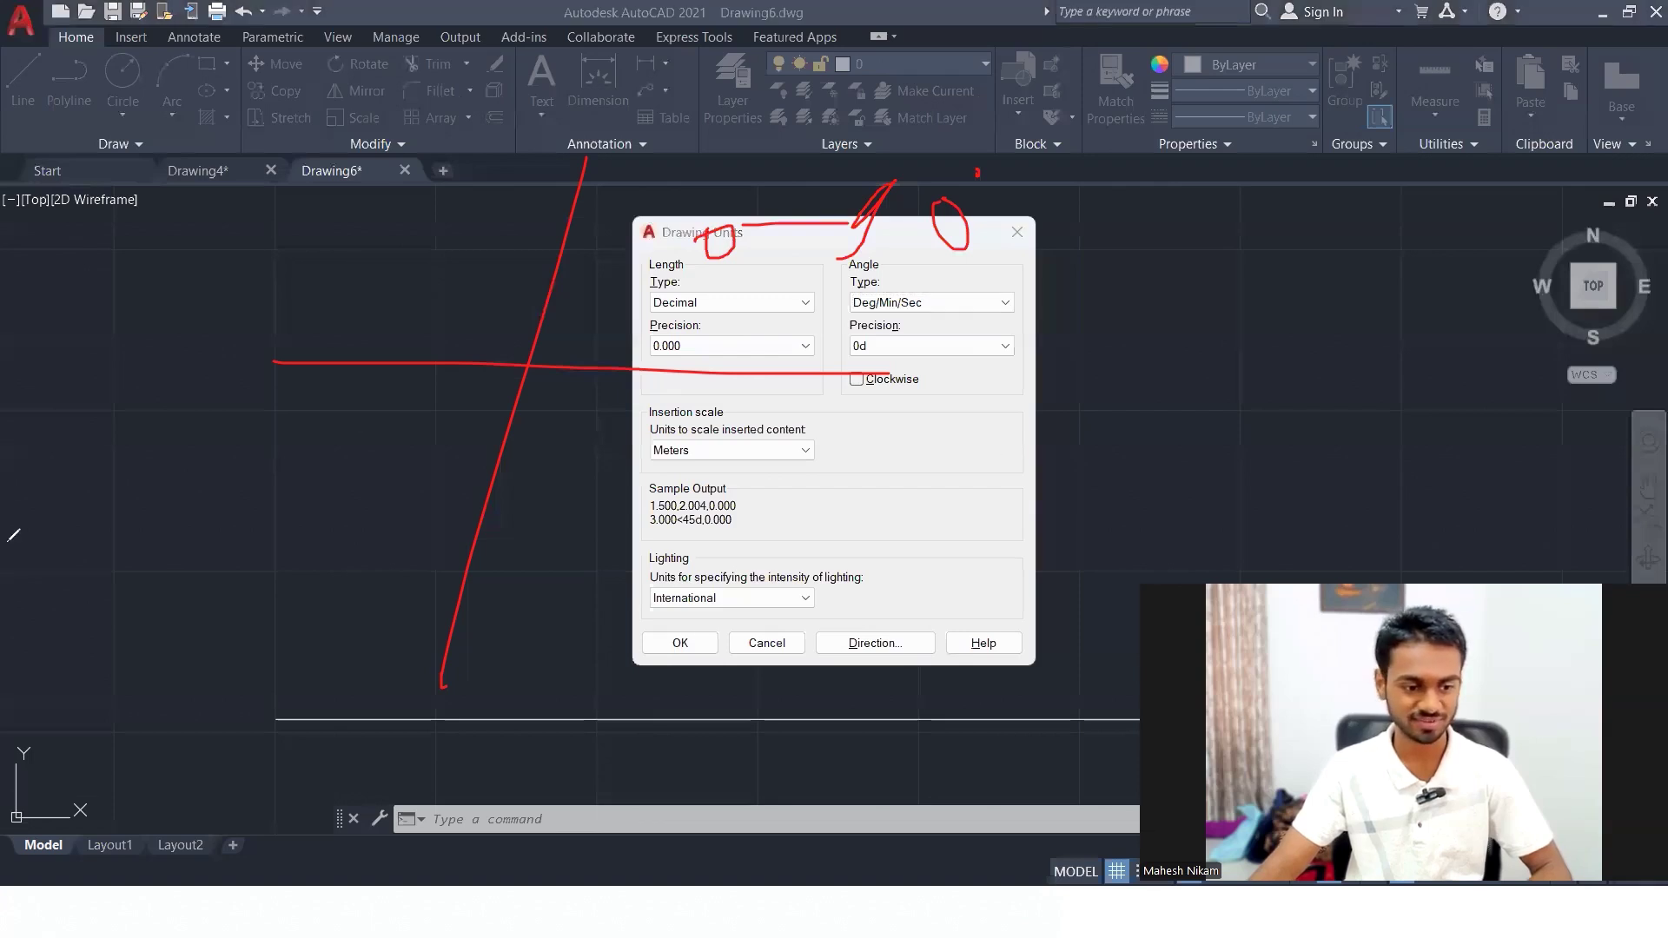
click(8, 326)
mouse_move(173, 366)
mouse_down()
mouse_move(232, 360)
mouse_move(174, 345)
mouse_move(125, 415)
mouse_up()
drag(259, 257, 260, 280)
drag(251, 257, 297, 419)
drag(329, 308, 318, 376)
mouse_move(371, 261)
mouse_down()
mouse_move(356, 302)
mouse_move(416, 328)
mouse_move(401, 401)
mouse_up()
drag(468, 255, 455, 308)
drag(498, 249, 492, 304)
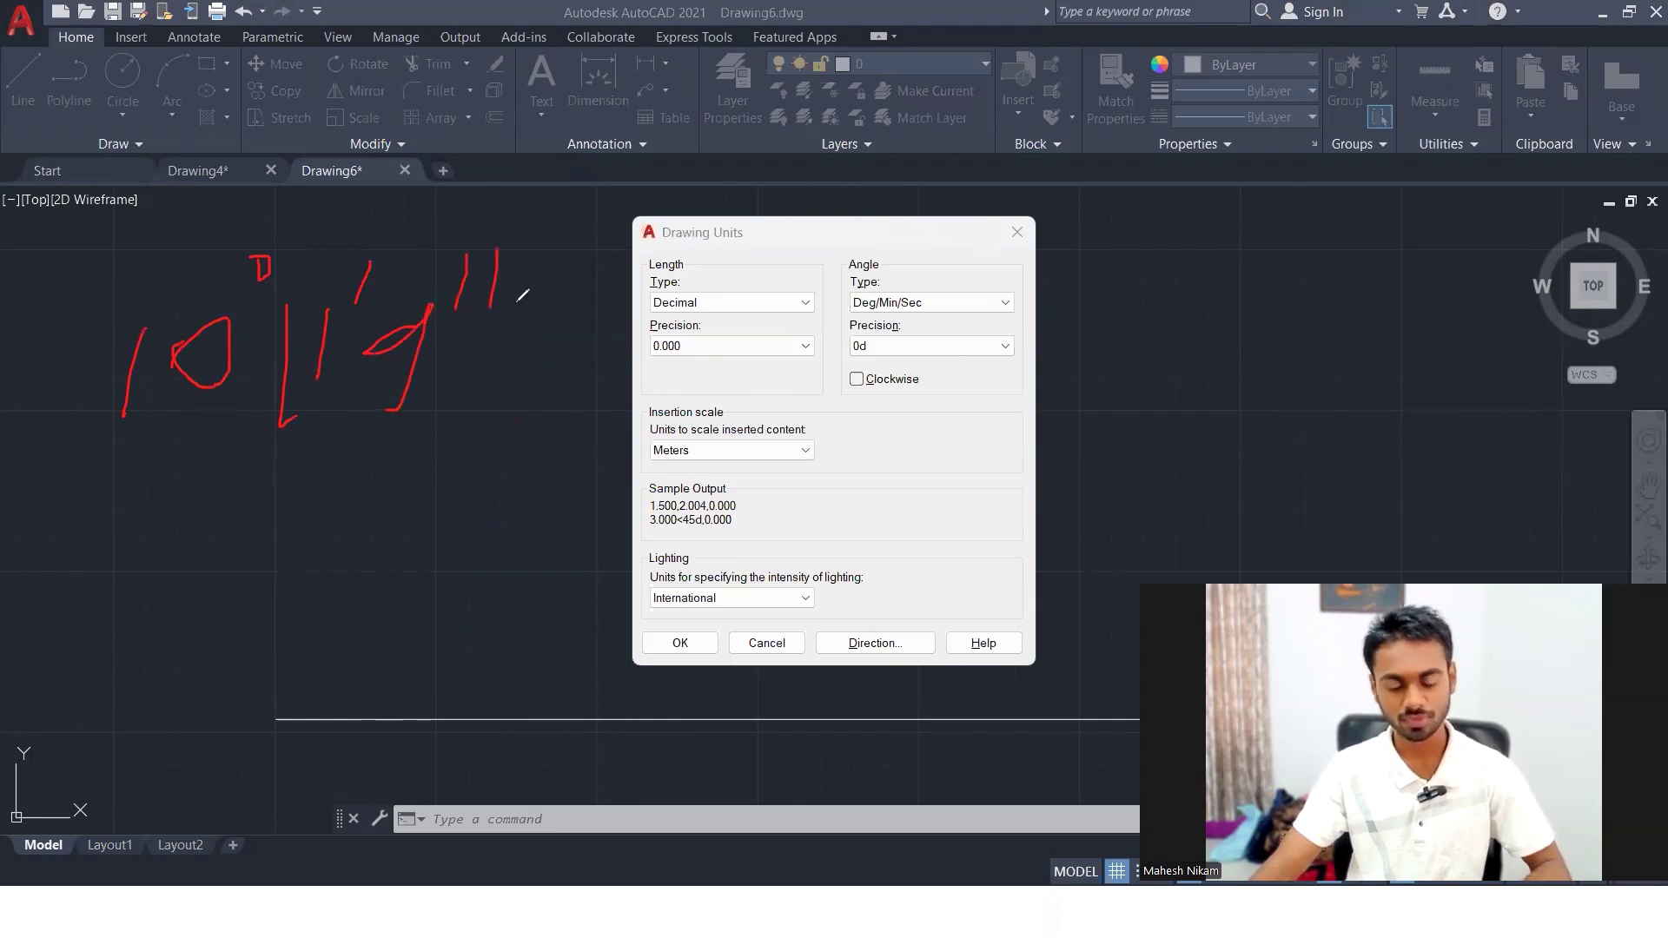
- Switch the angle type to Grads and back to Deg/Min/Sec, and review the available angle precisions
click(967, 314)
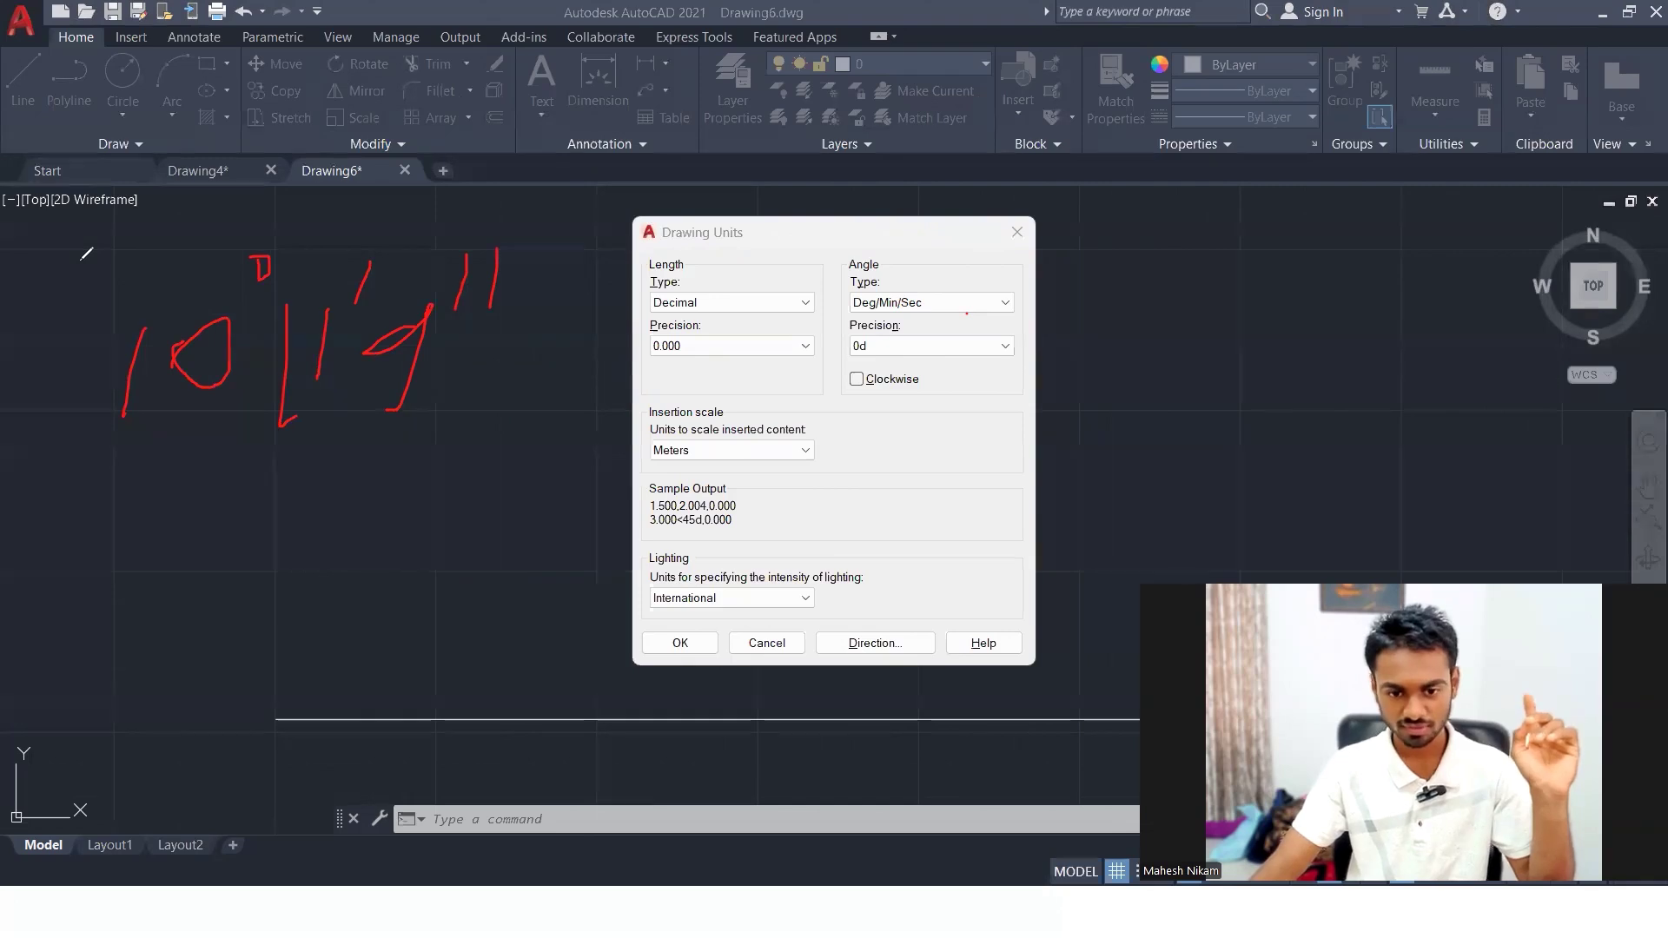
click(853, 304)
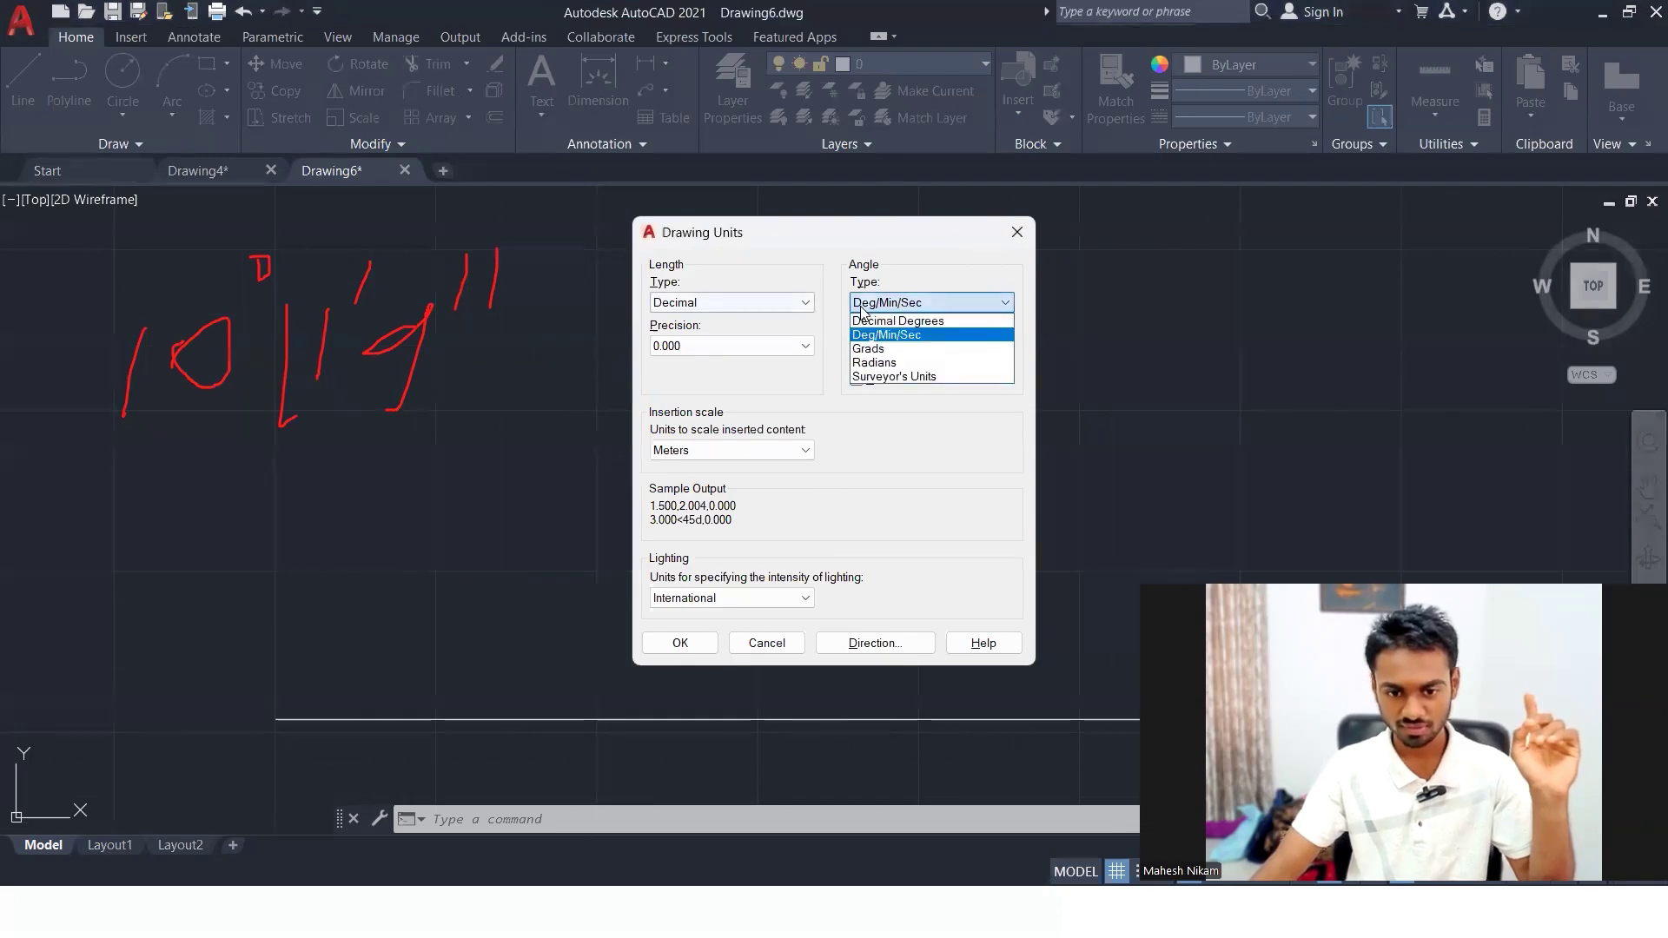
click(900, 349)
click(904, 304)
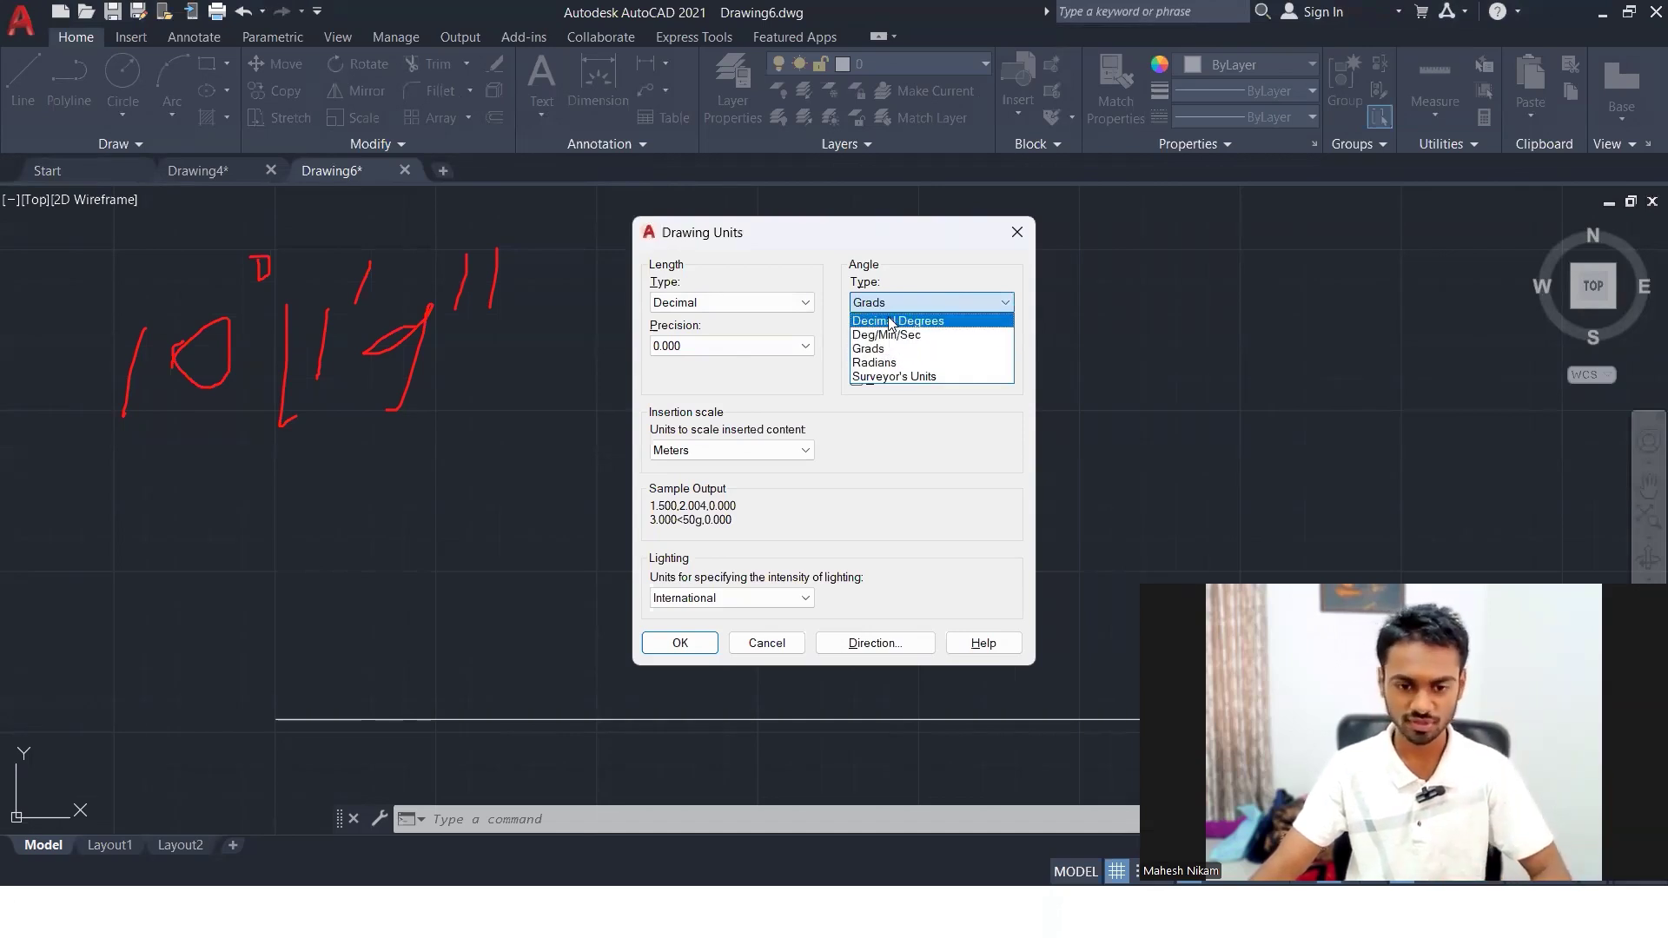
click(976, 335)
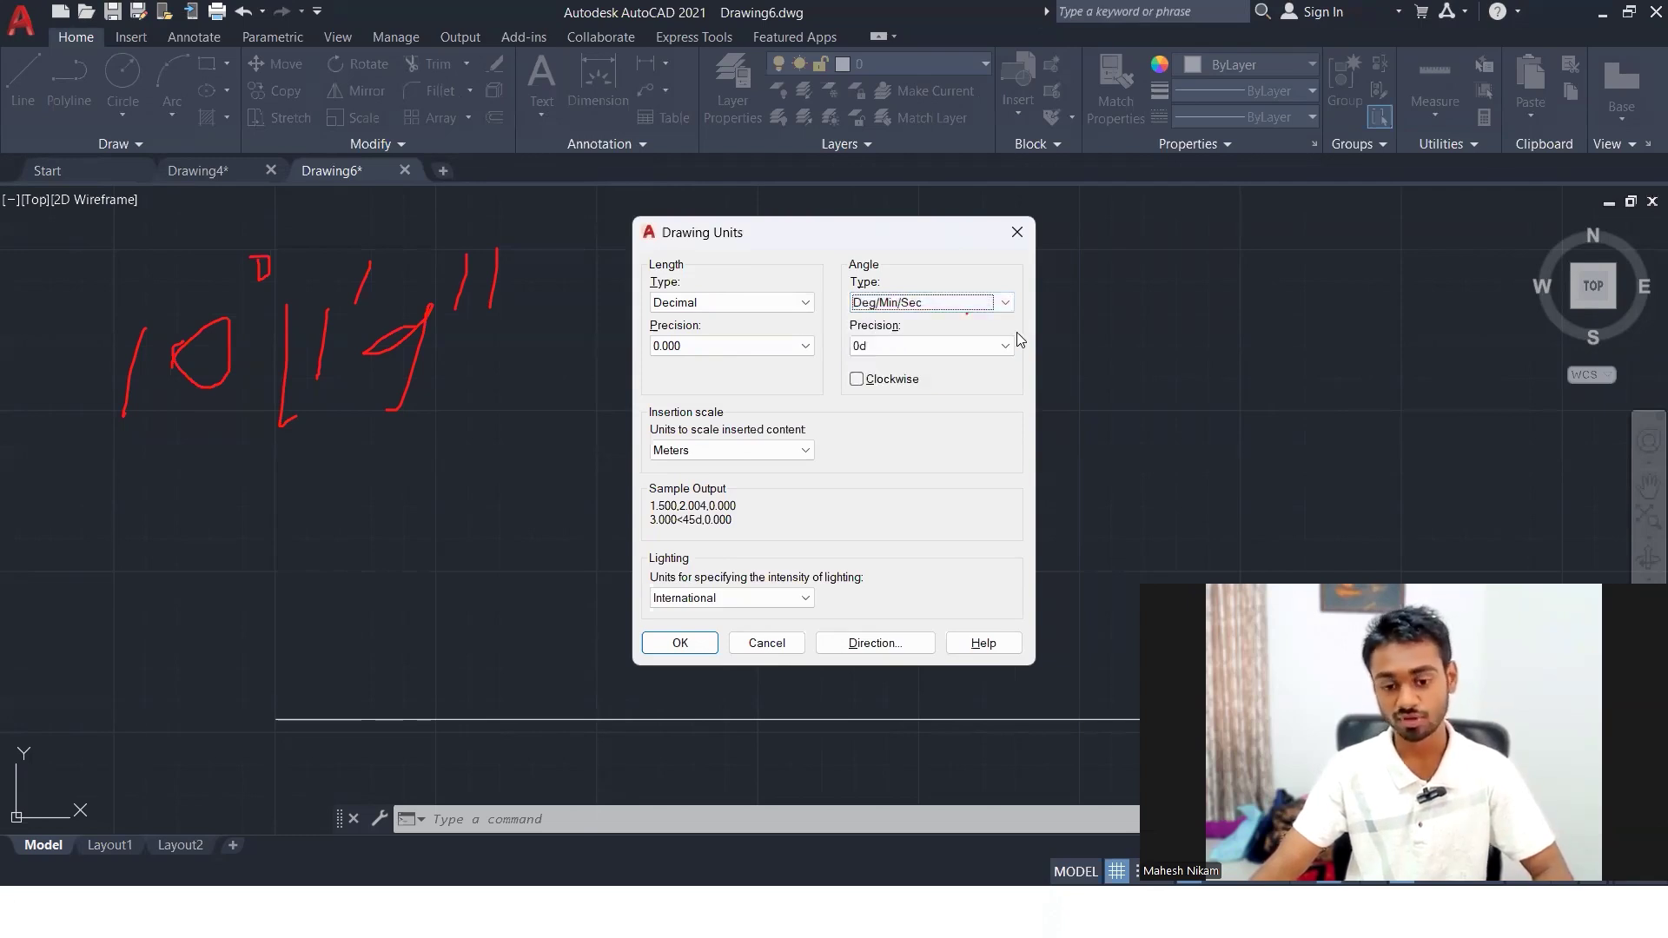
click(980, 347)
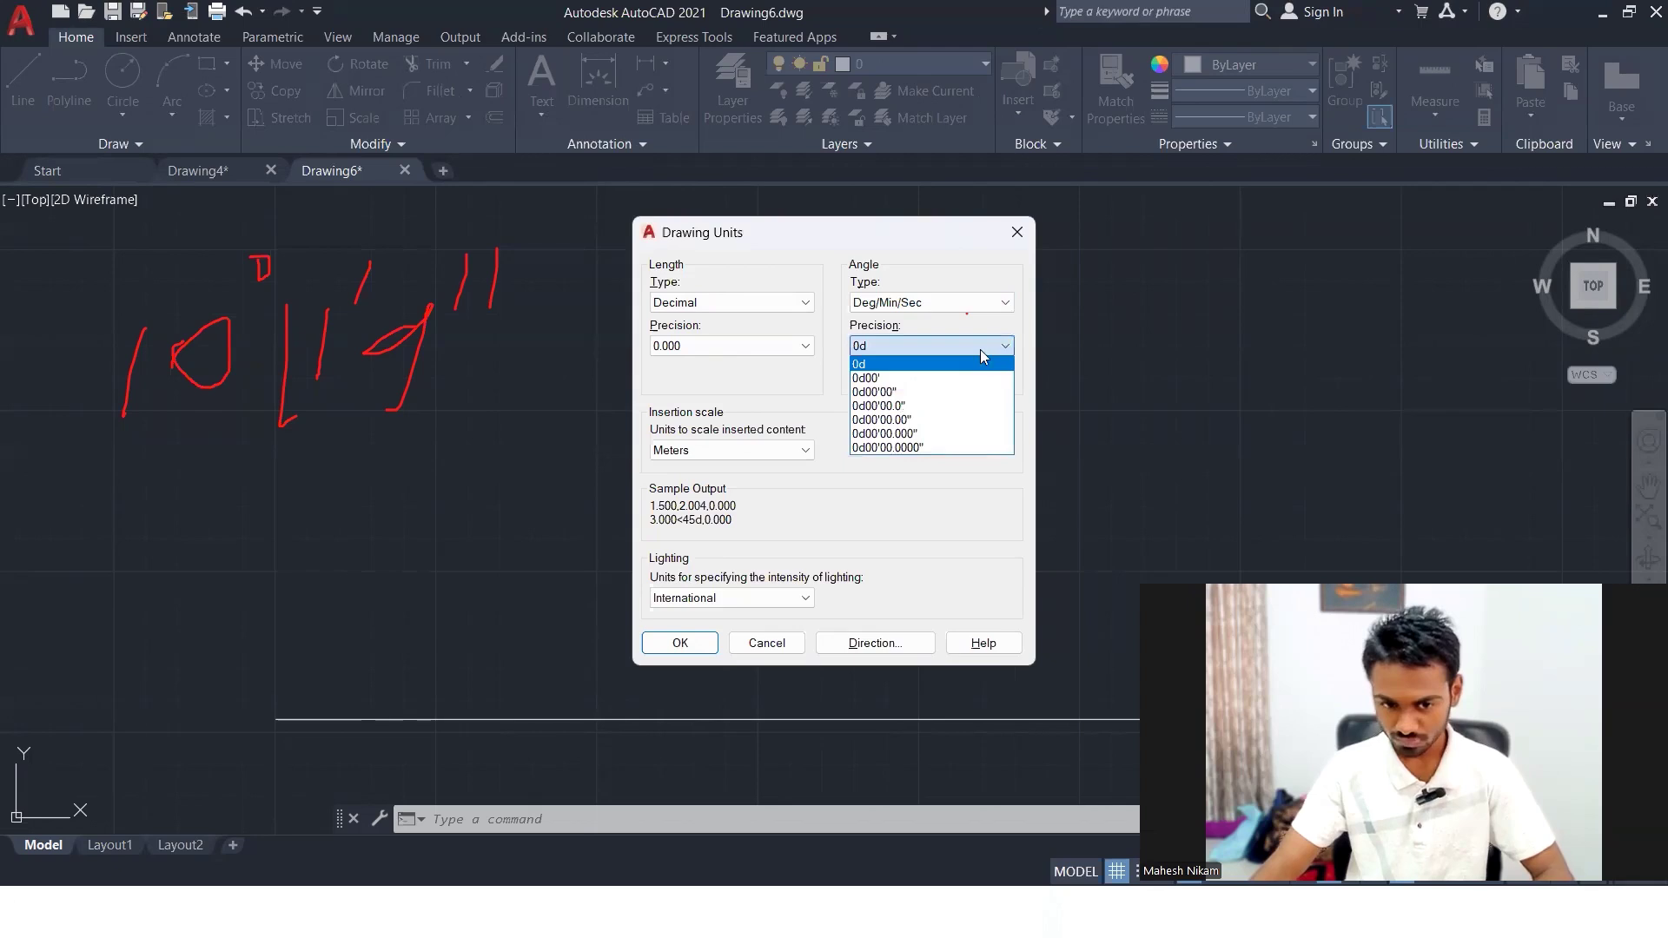
- Set the angle type to Decimal Degrees, trying a precision of 0.00 before choosing 0
click(952, 302)
click(952, 302)
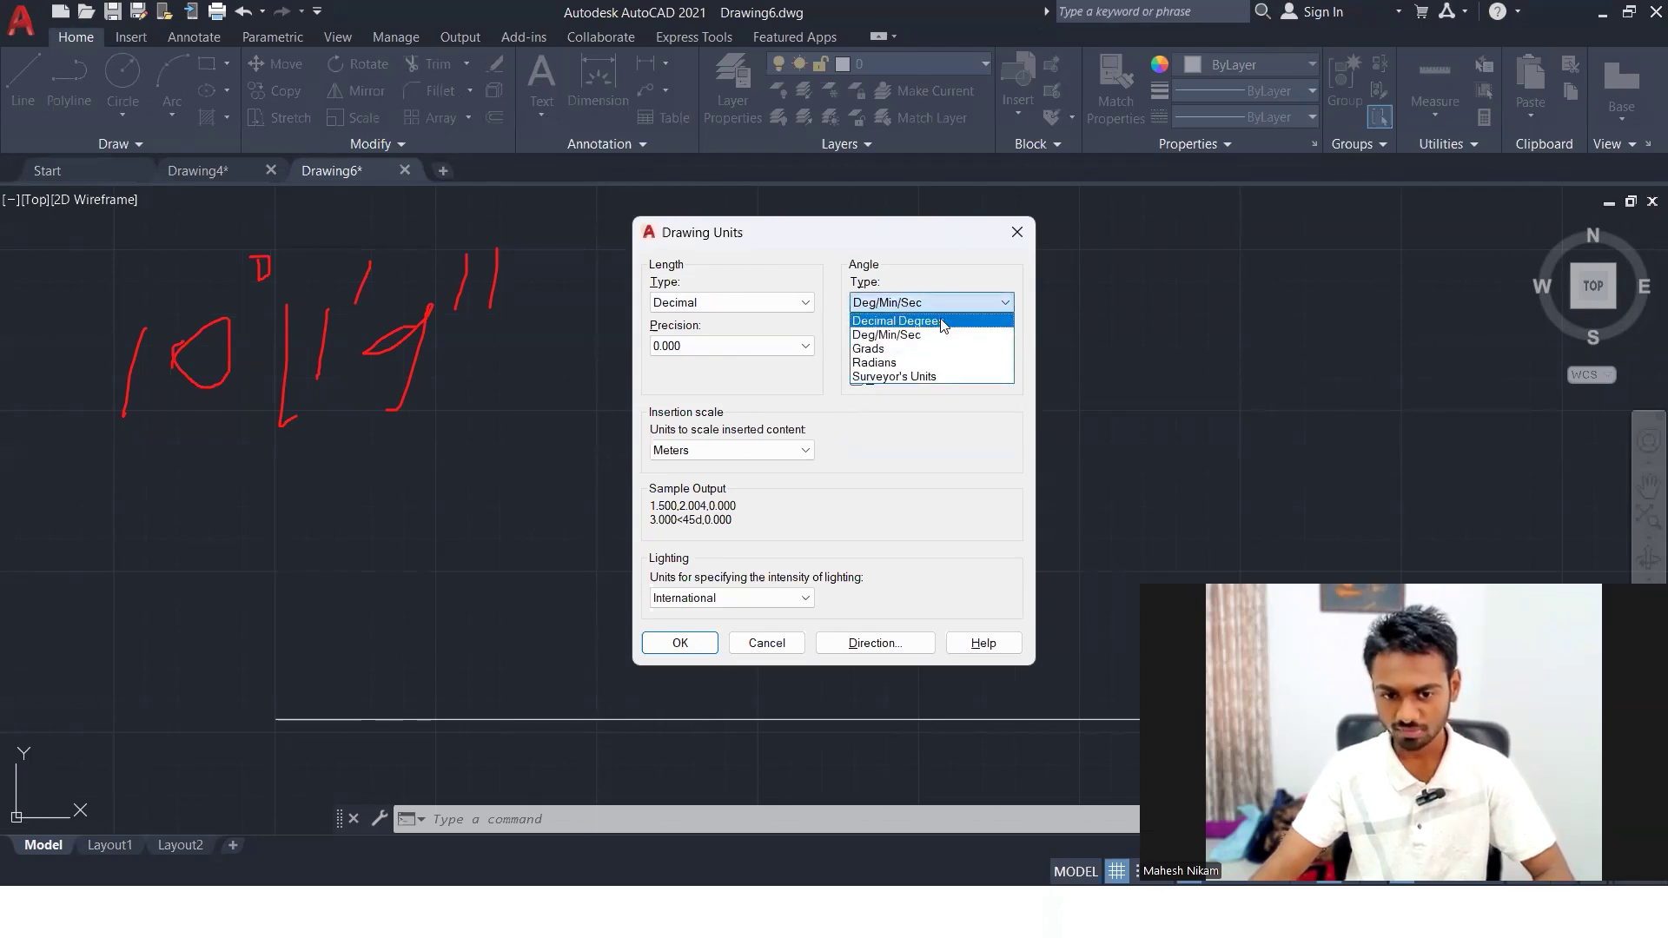
click(944, 324)
click(917, 344)
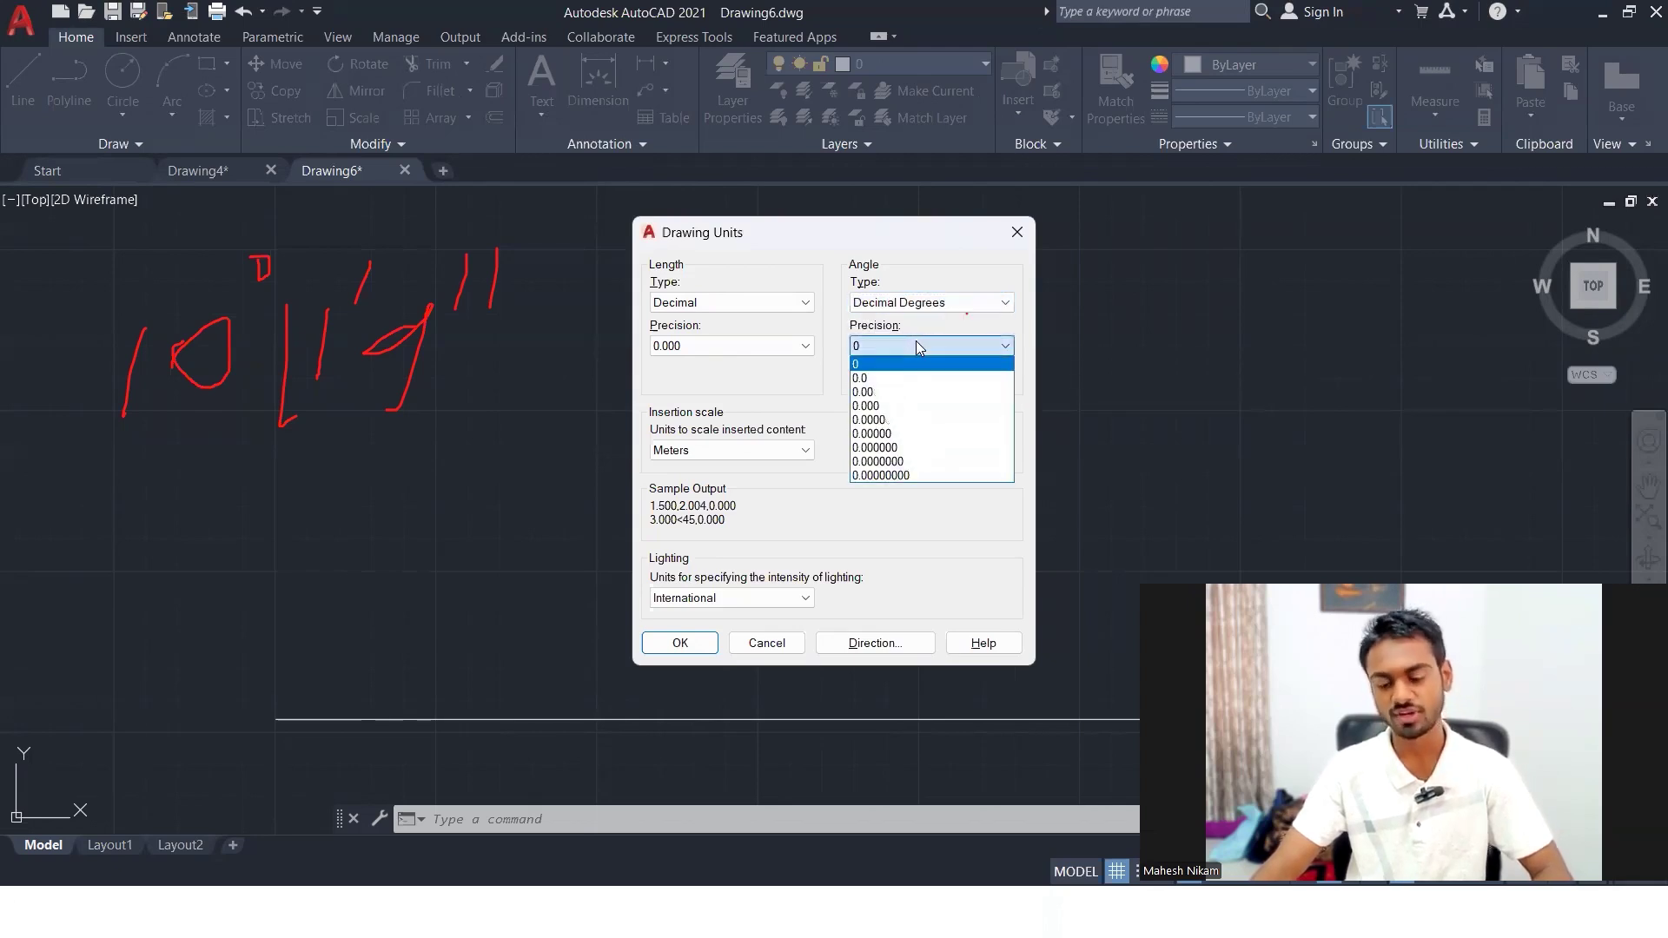
click(908, 393)
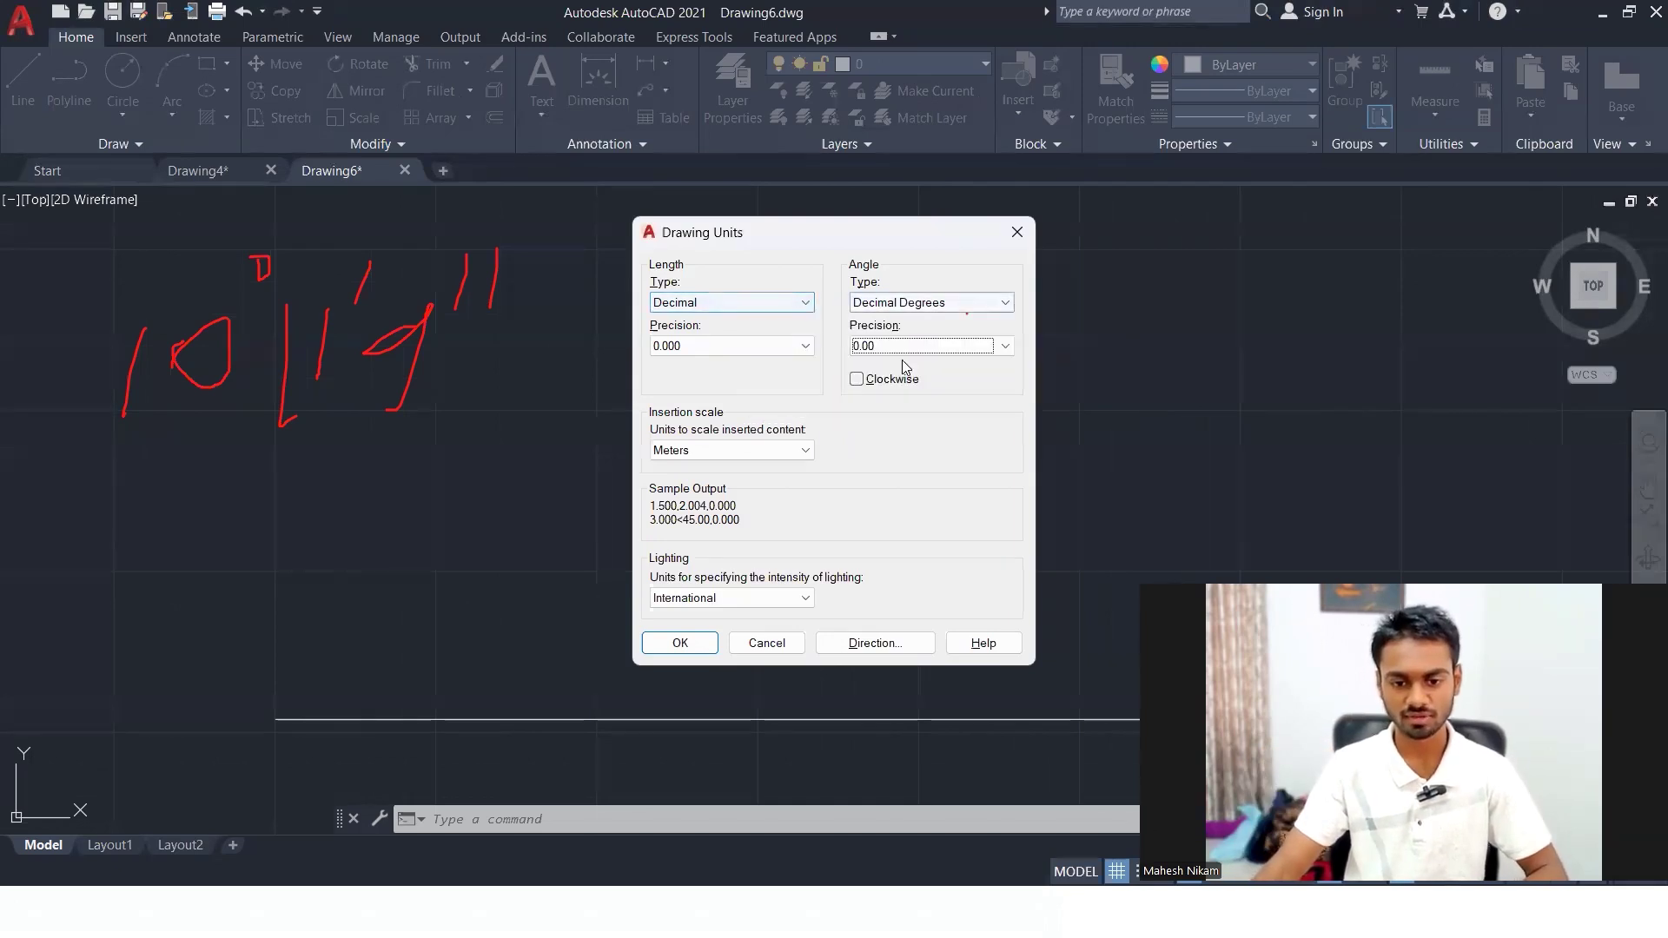
click(911, 348)
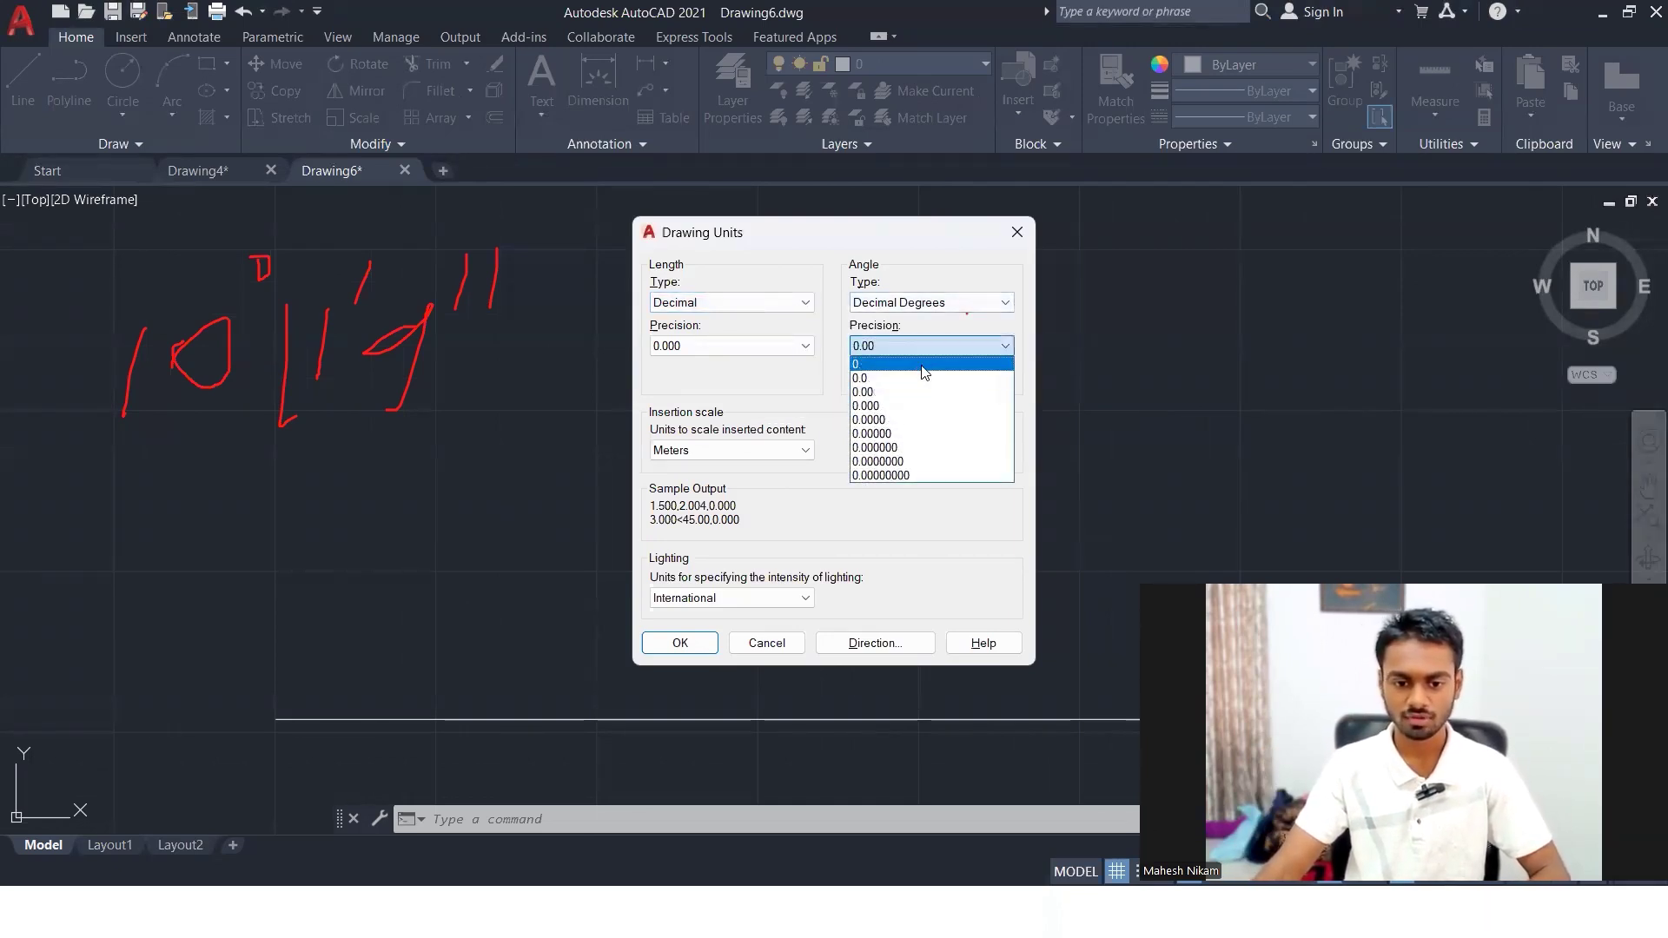
click(924, 365)
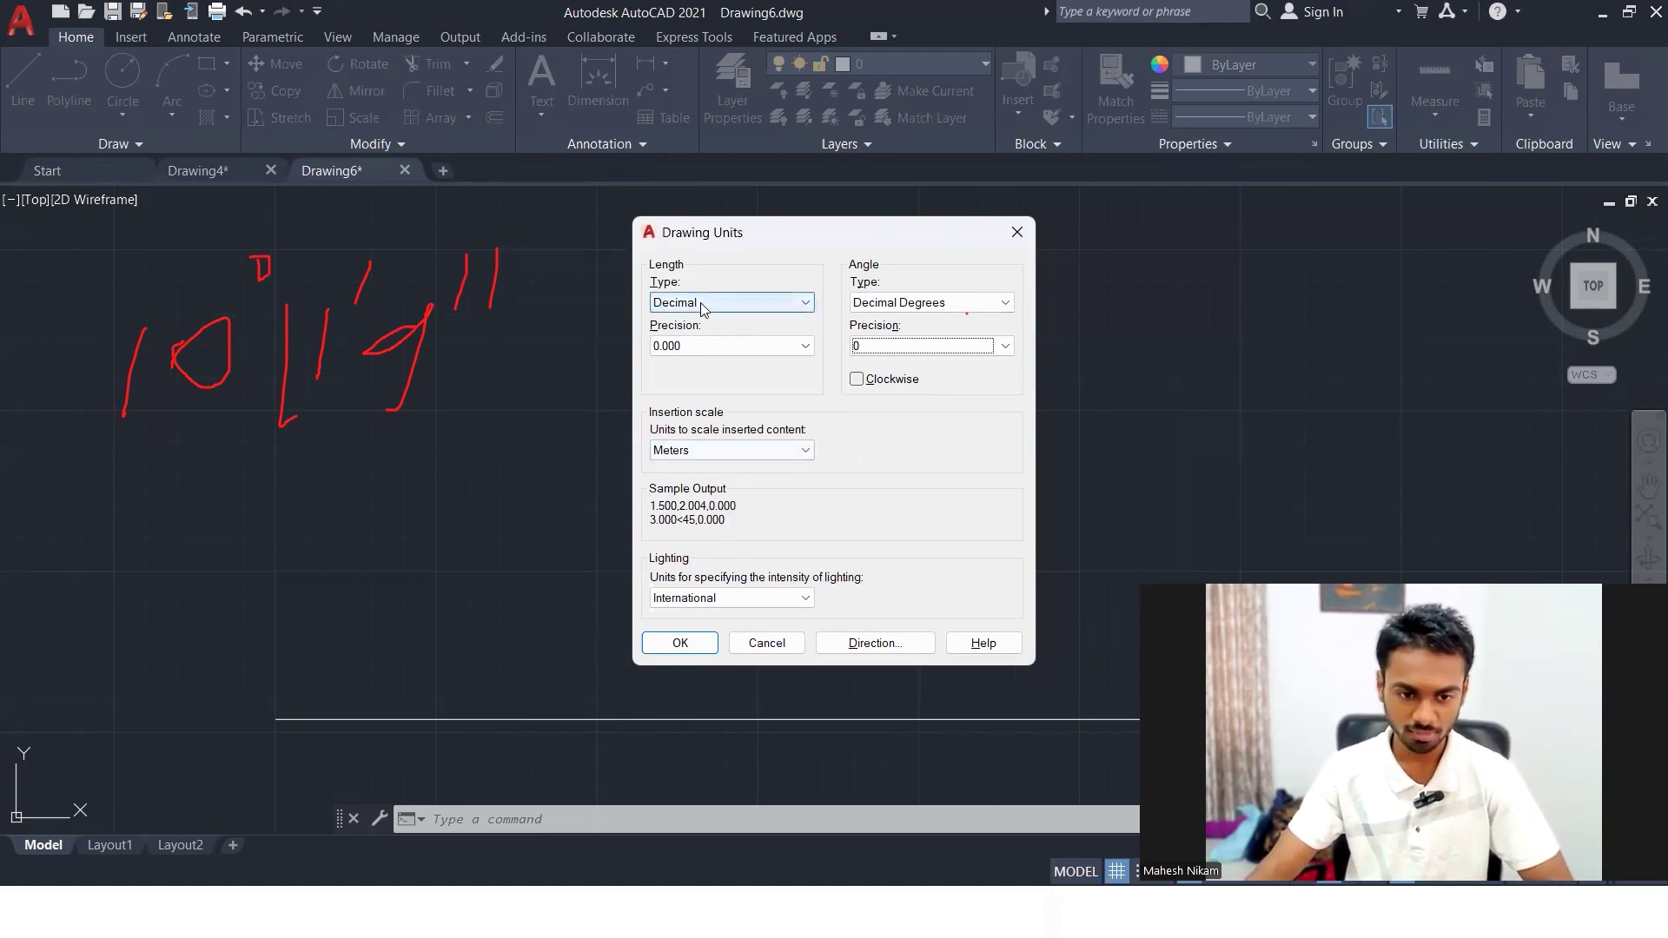
- Set the length type to Architectural and the insertion units to Feet, and review the architectural length precisions
click(785, 302)
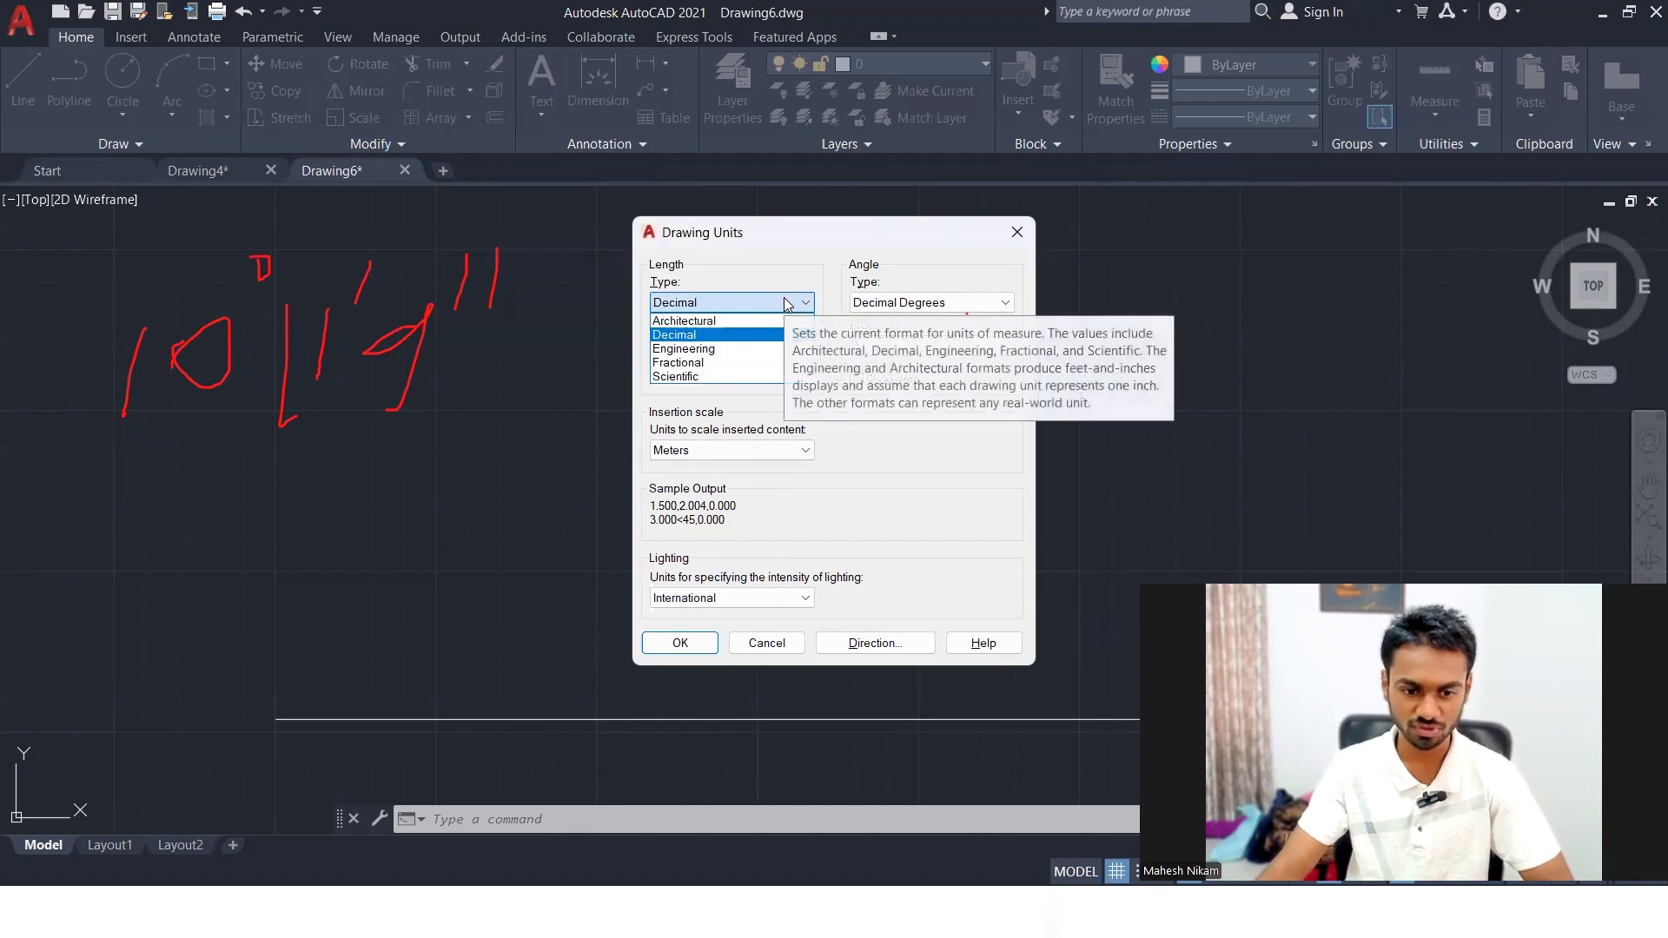
click(686, 320)
click(730, 346)
click(730, 346)
click(708, 449)
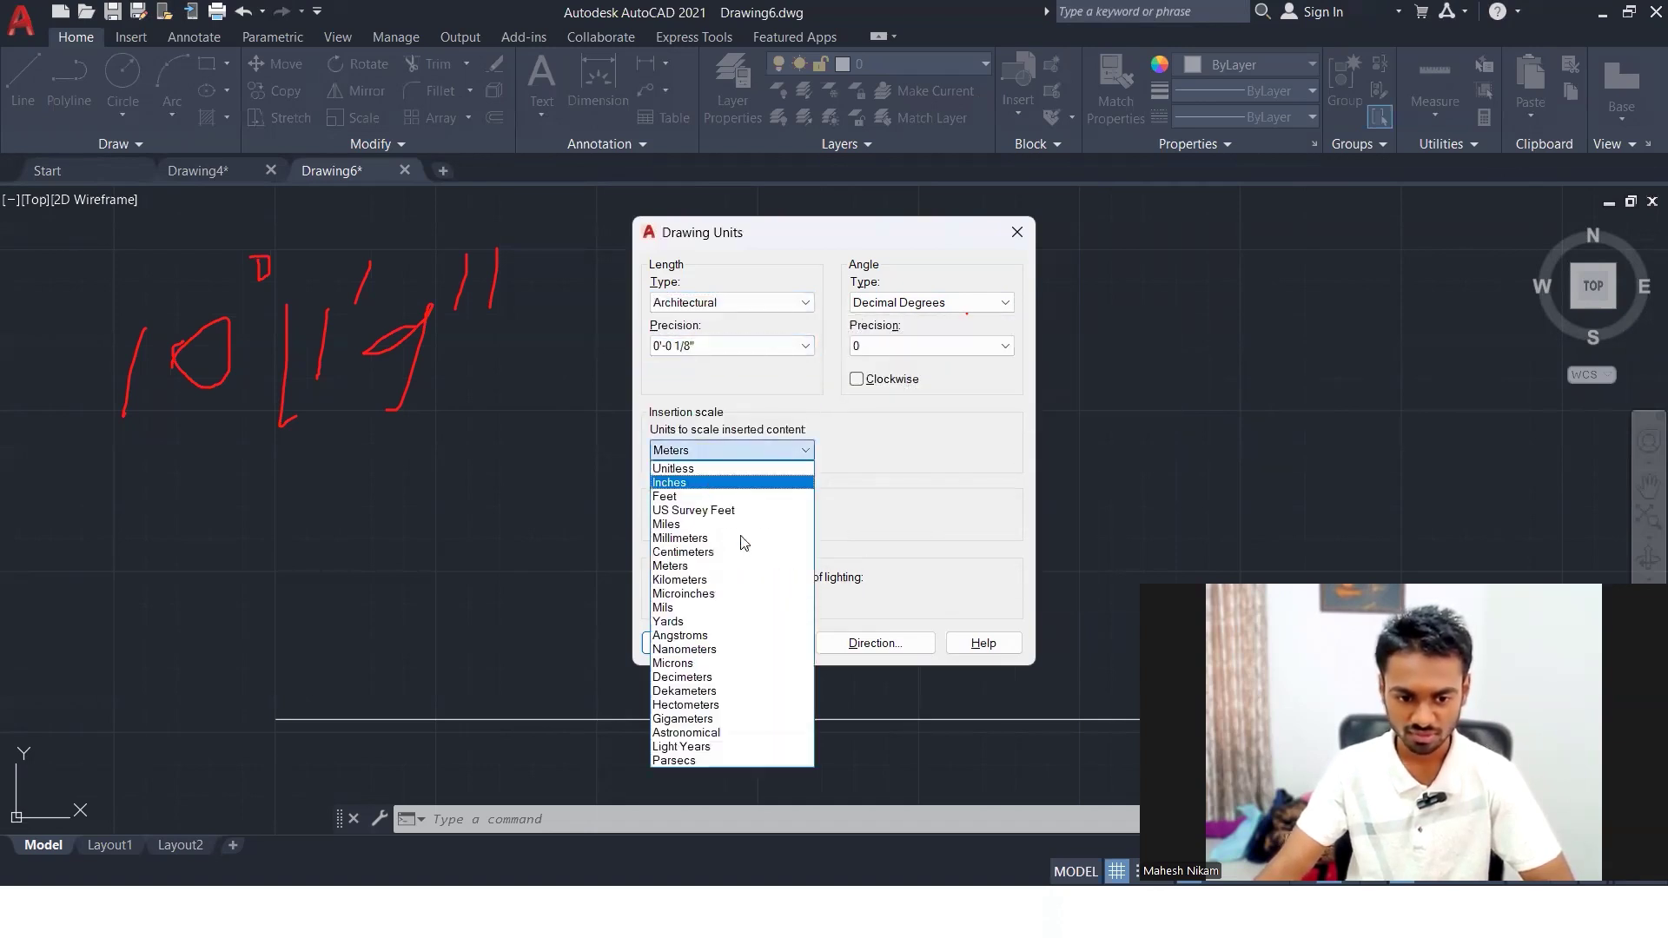
click(695, 497)
click(706, 348)
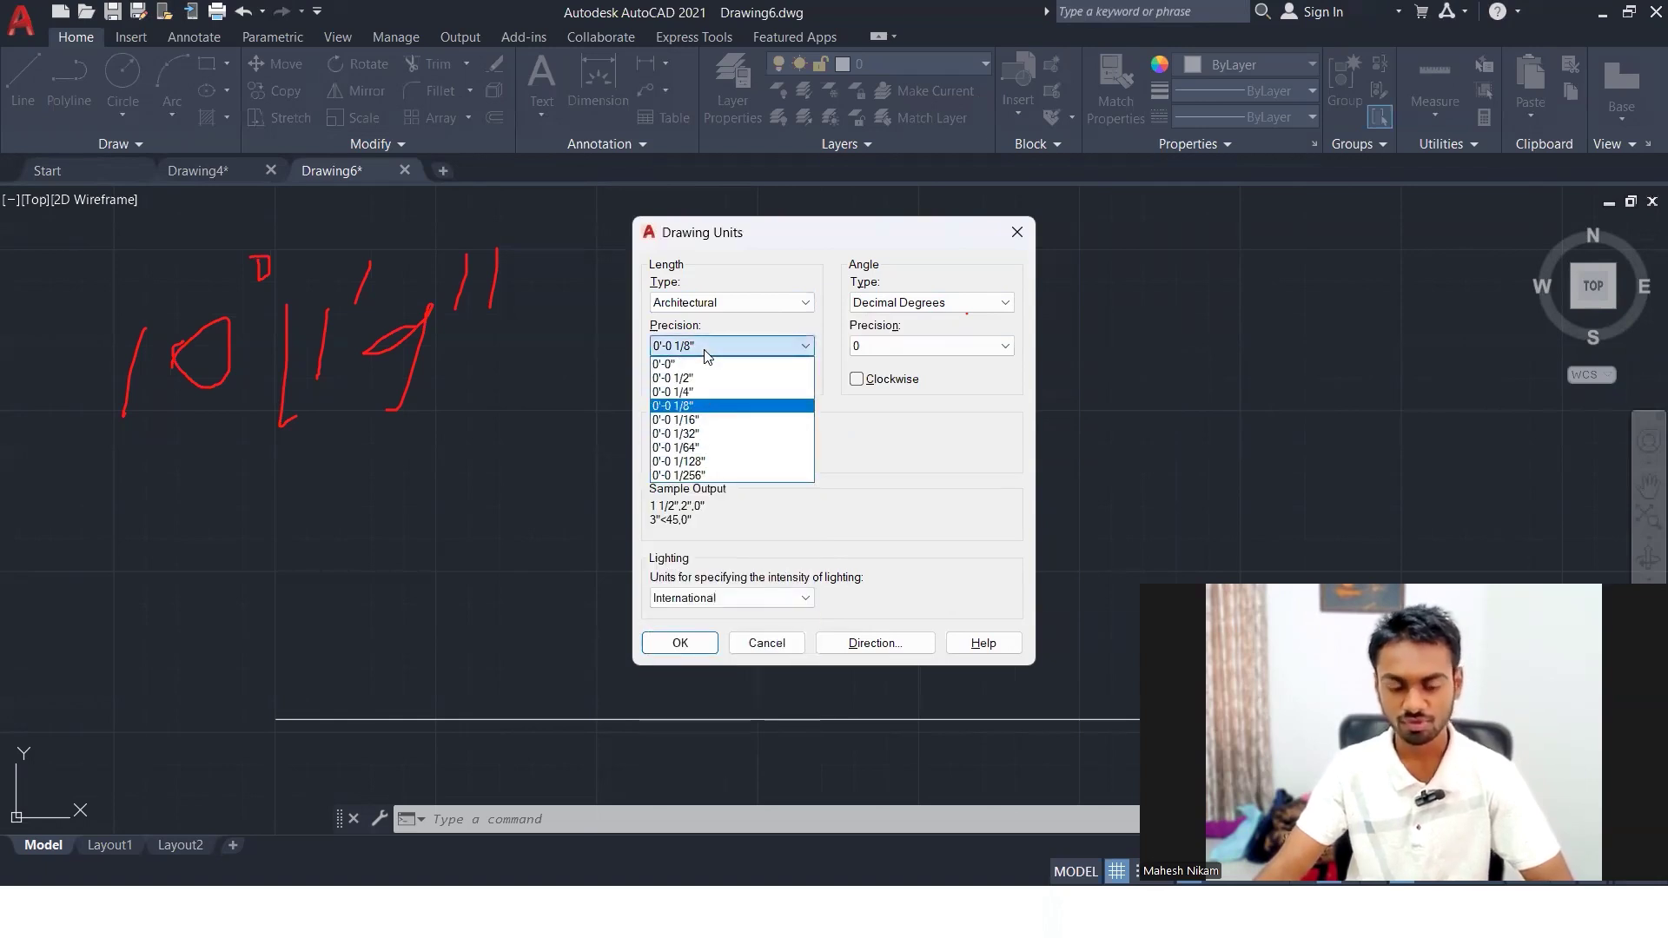
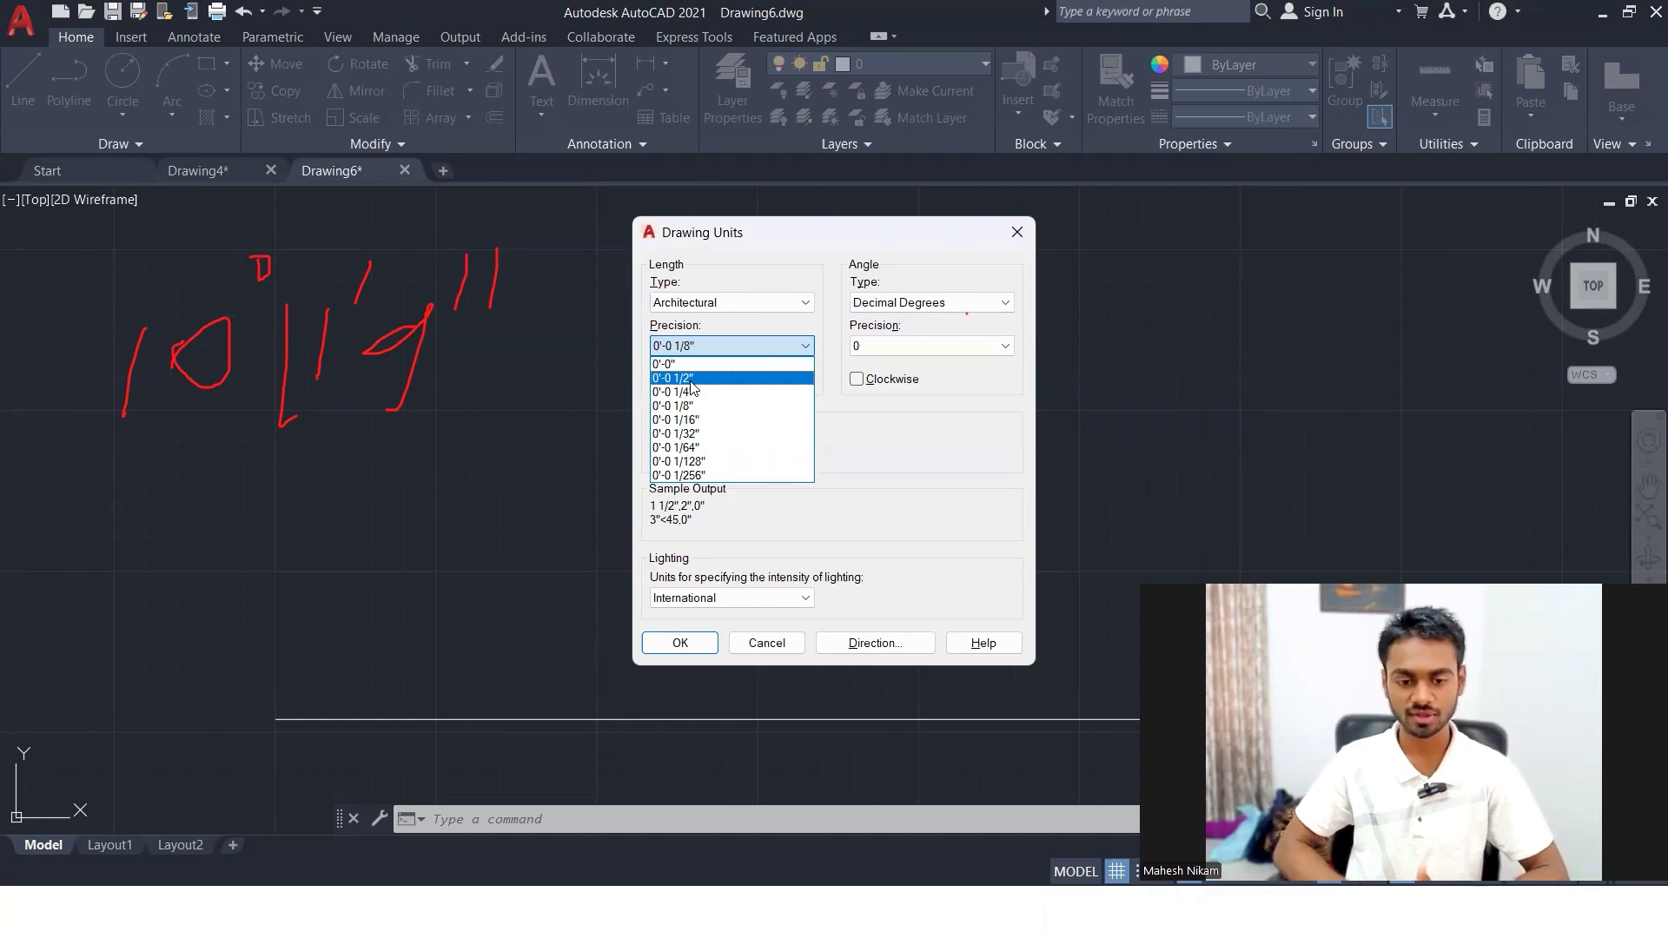
- Set the length type to Decimal with 0.000 precision and the insertion units to Meters, and accept the drawing units
click(784, 304)
click(785, 304)
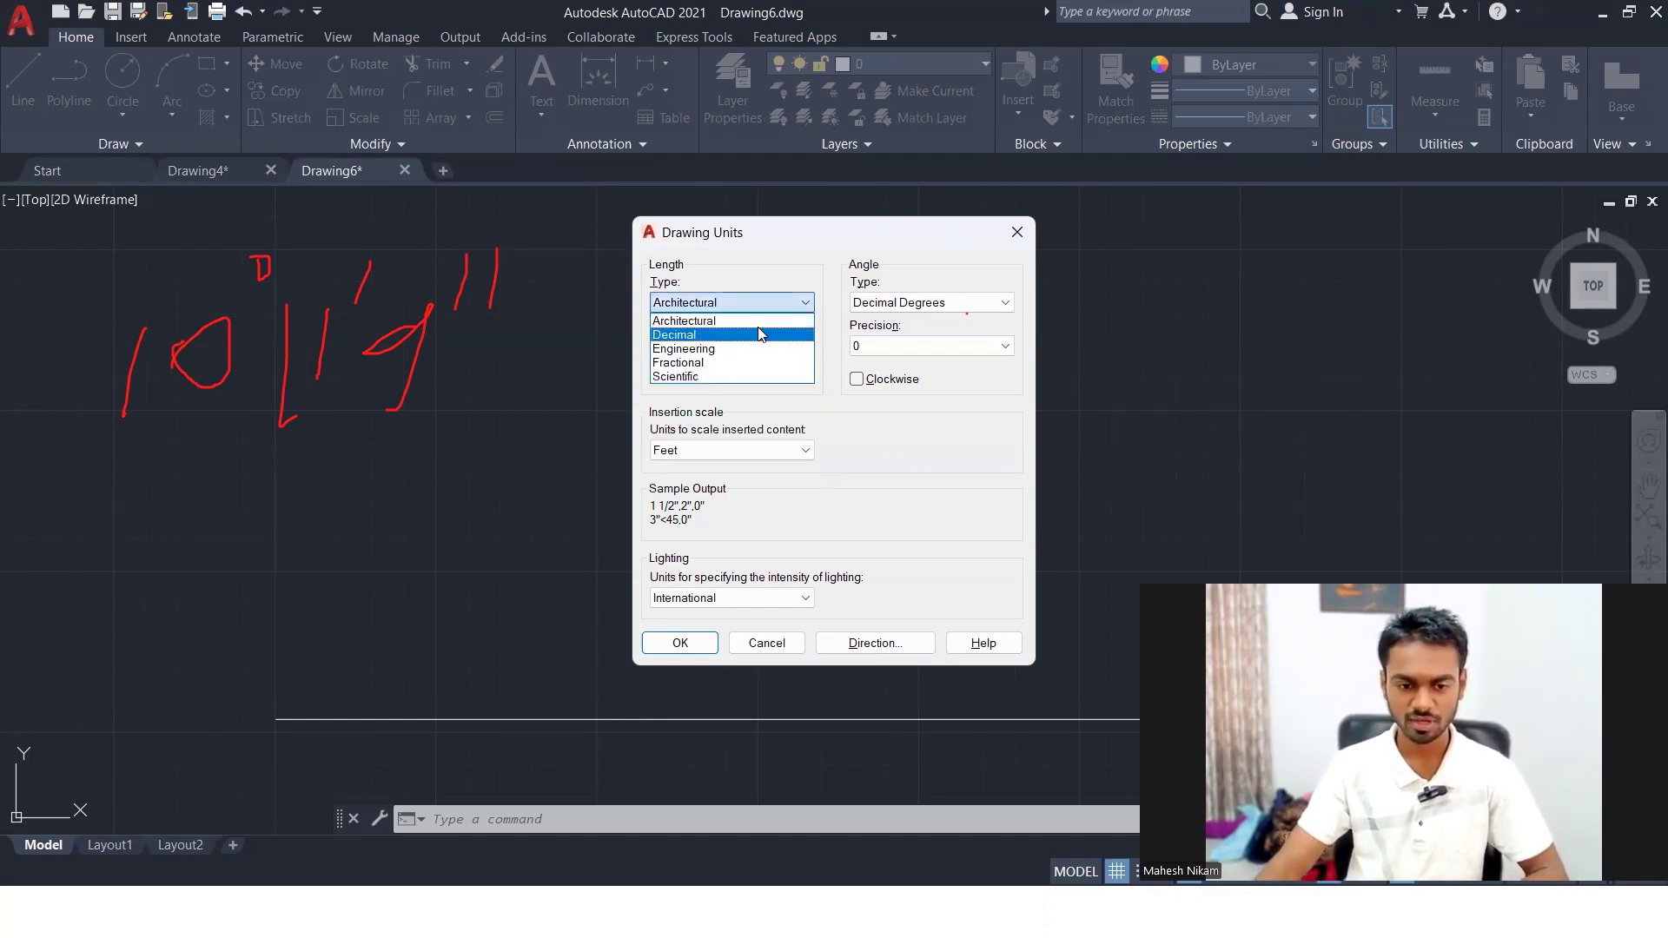
click(765, 335)
click(741, 347)
click(740, 347)
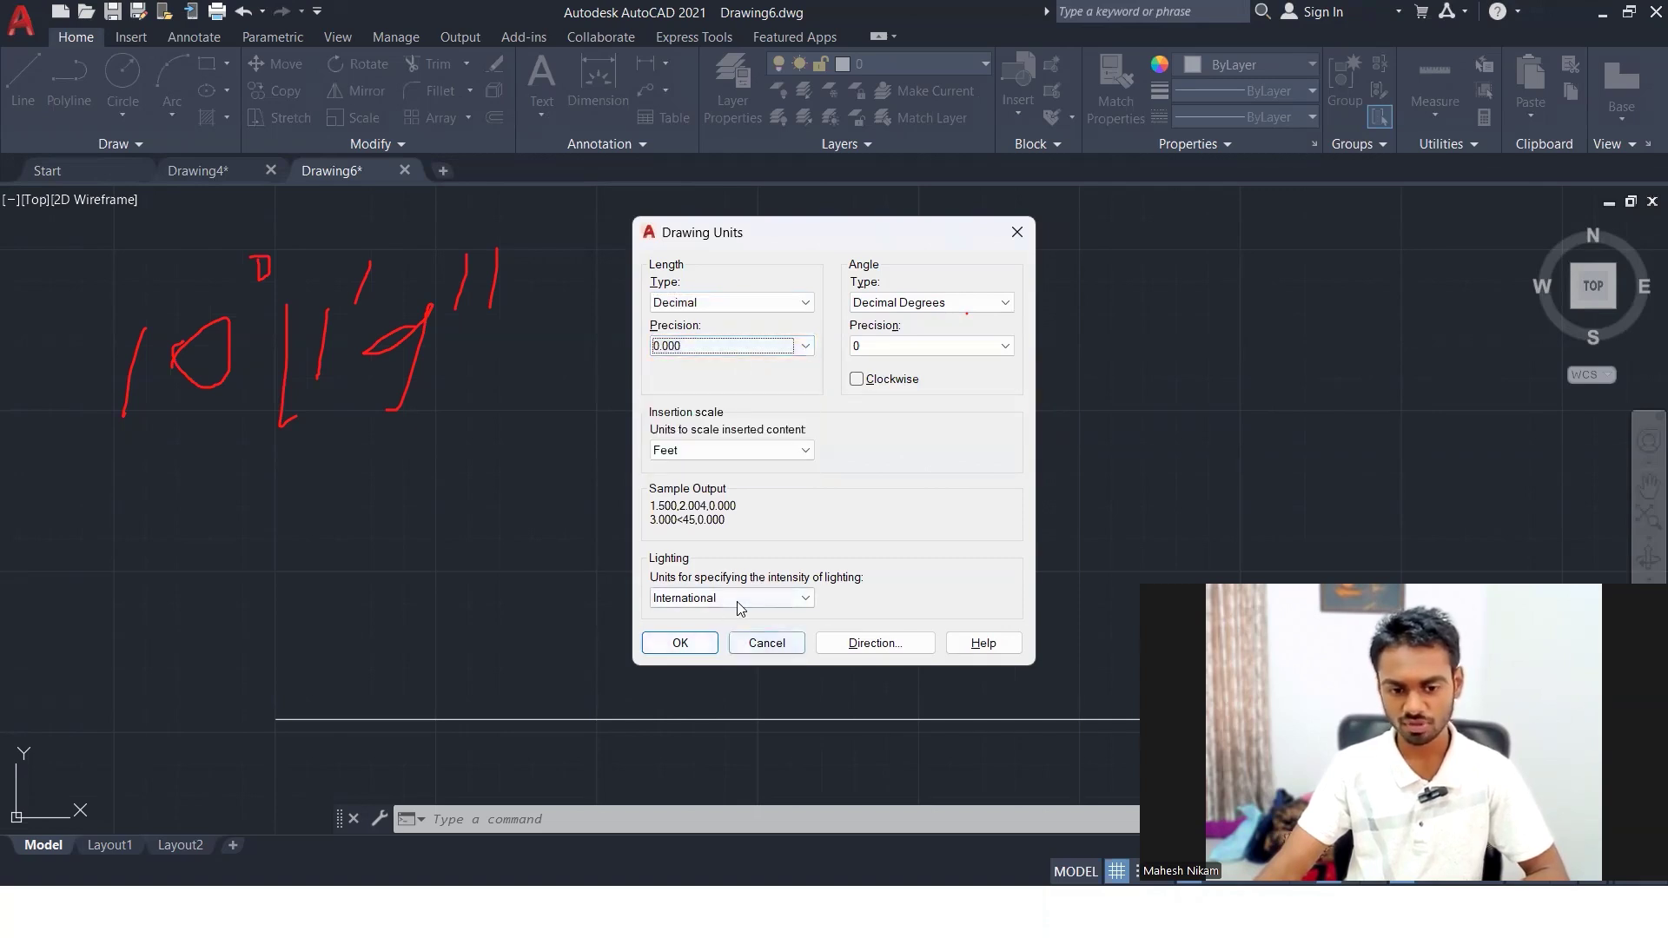
click(726, 450)
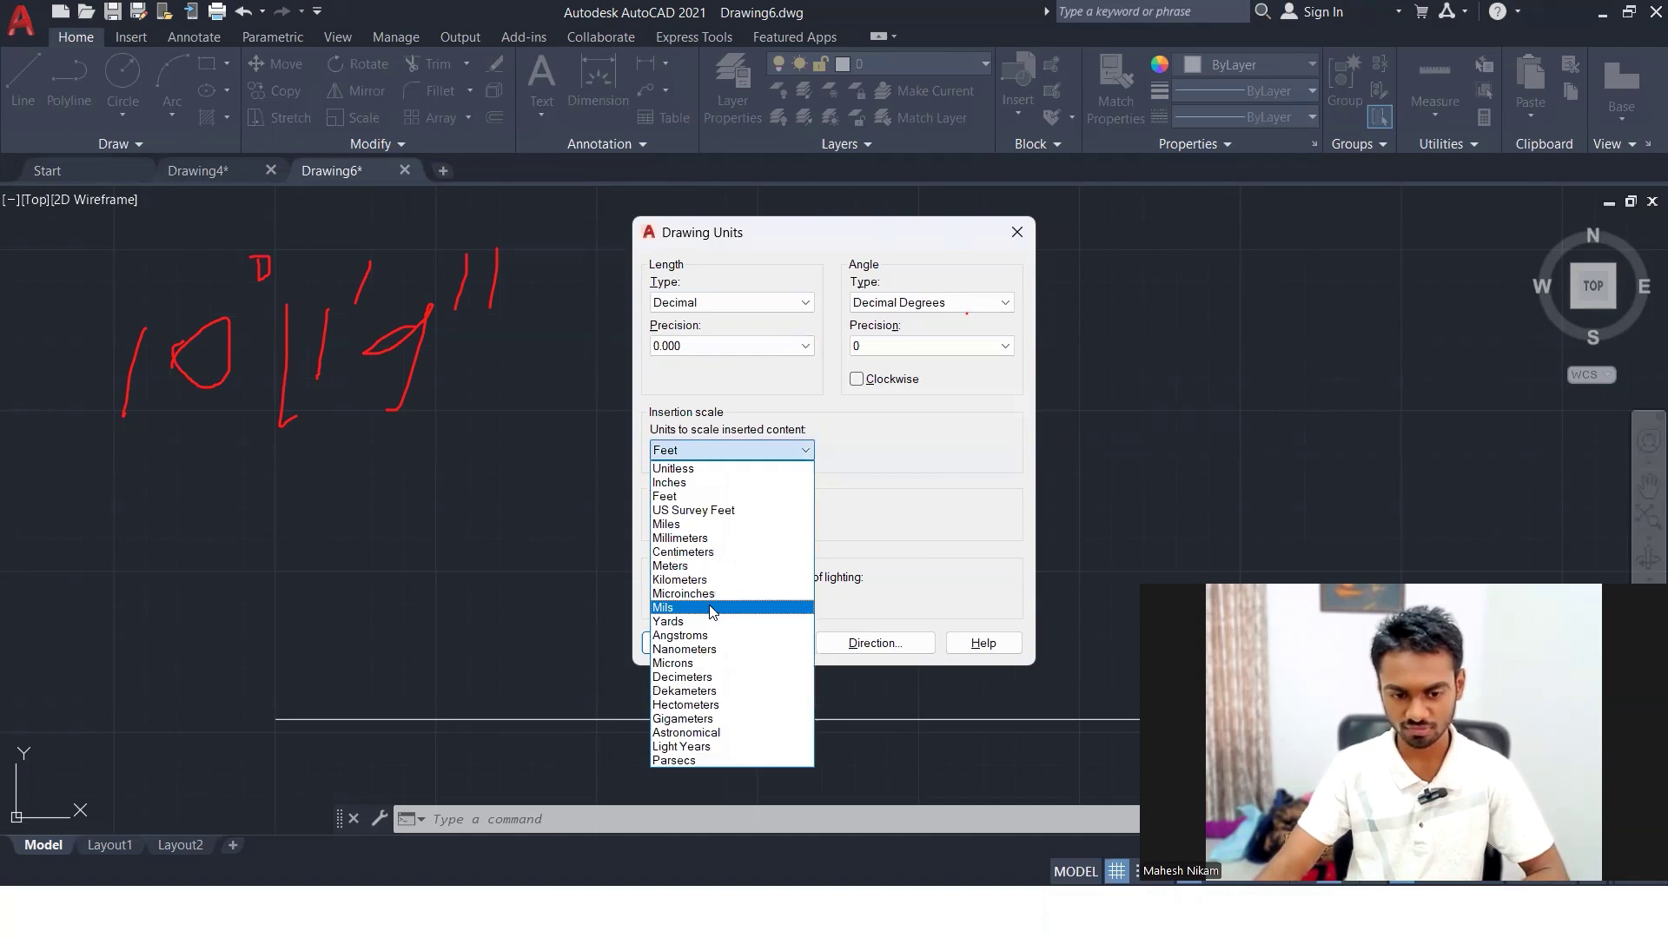
click(697, 567)
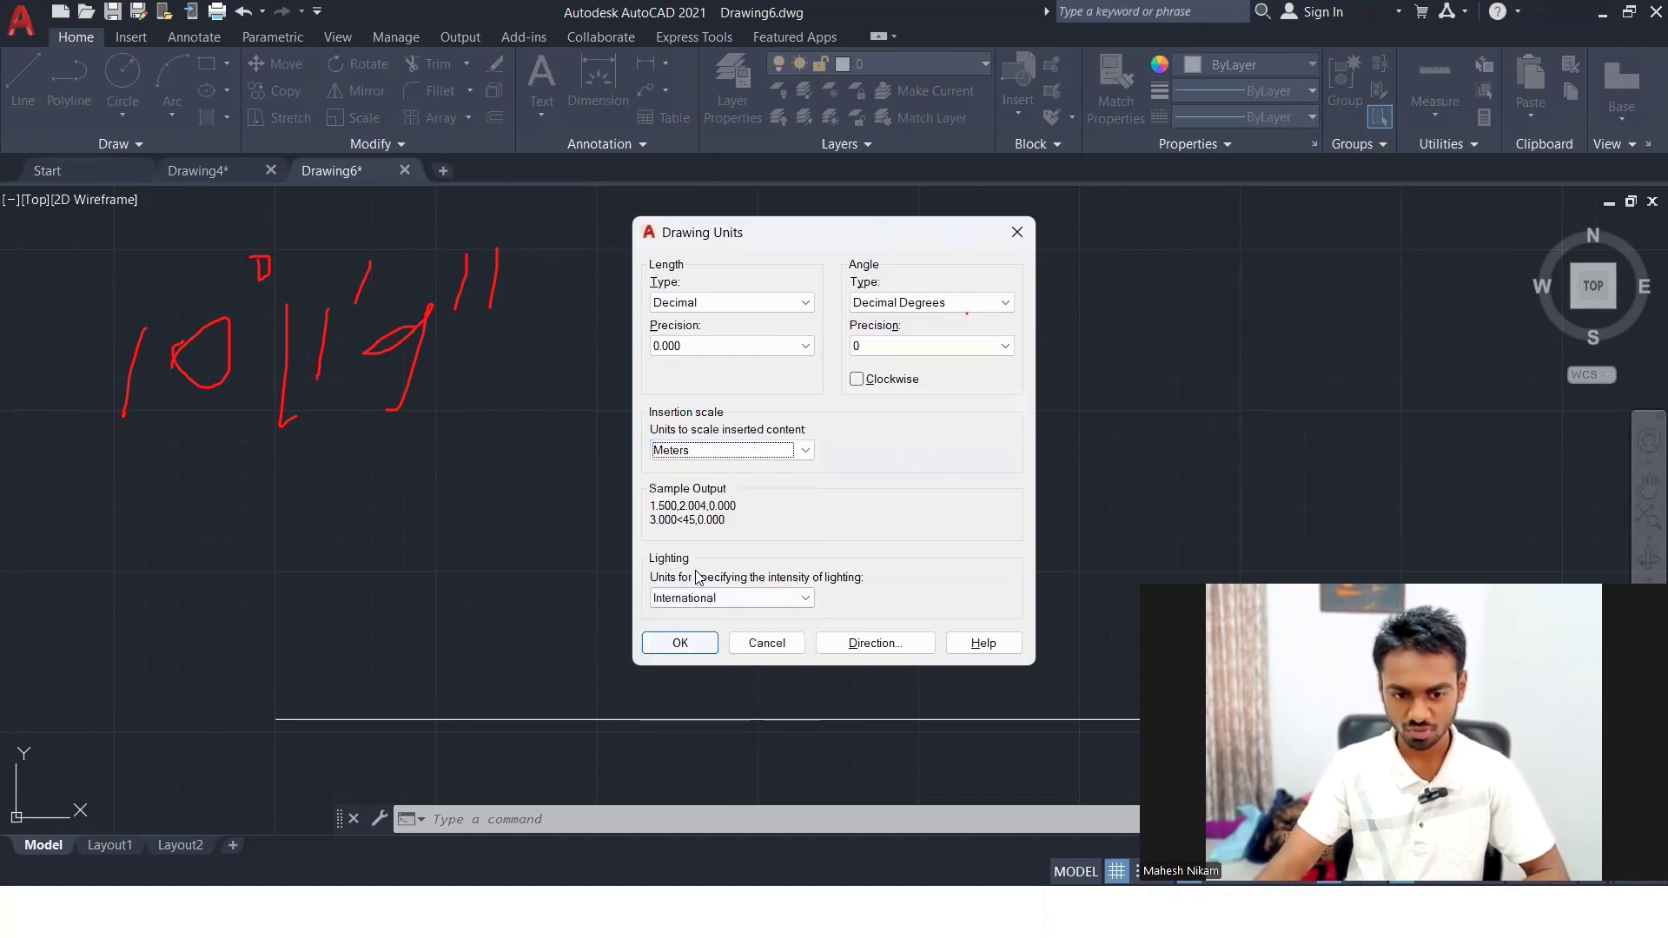
click(678, 643)
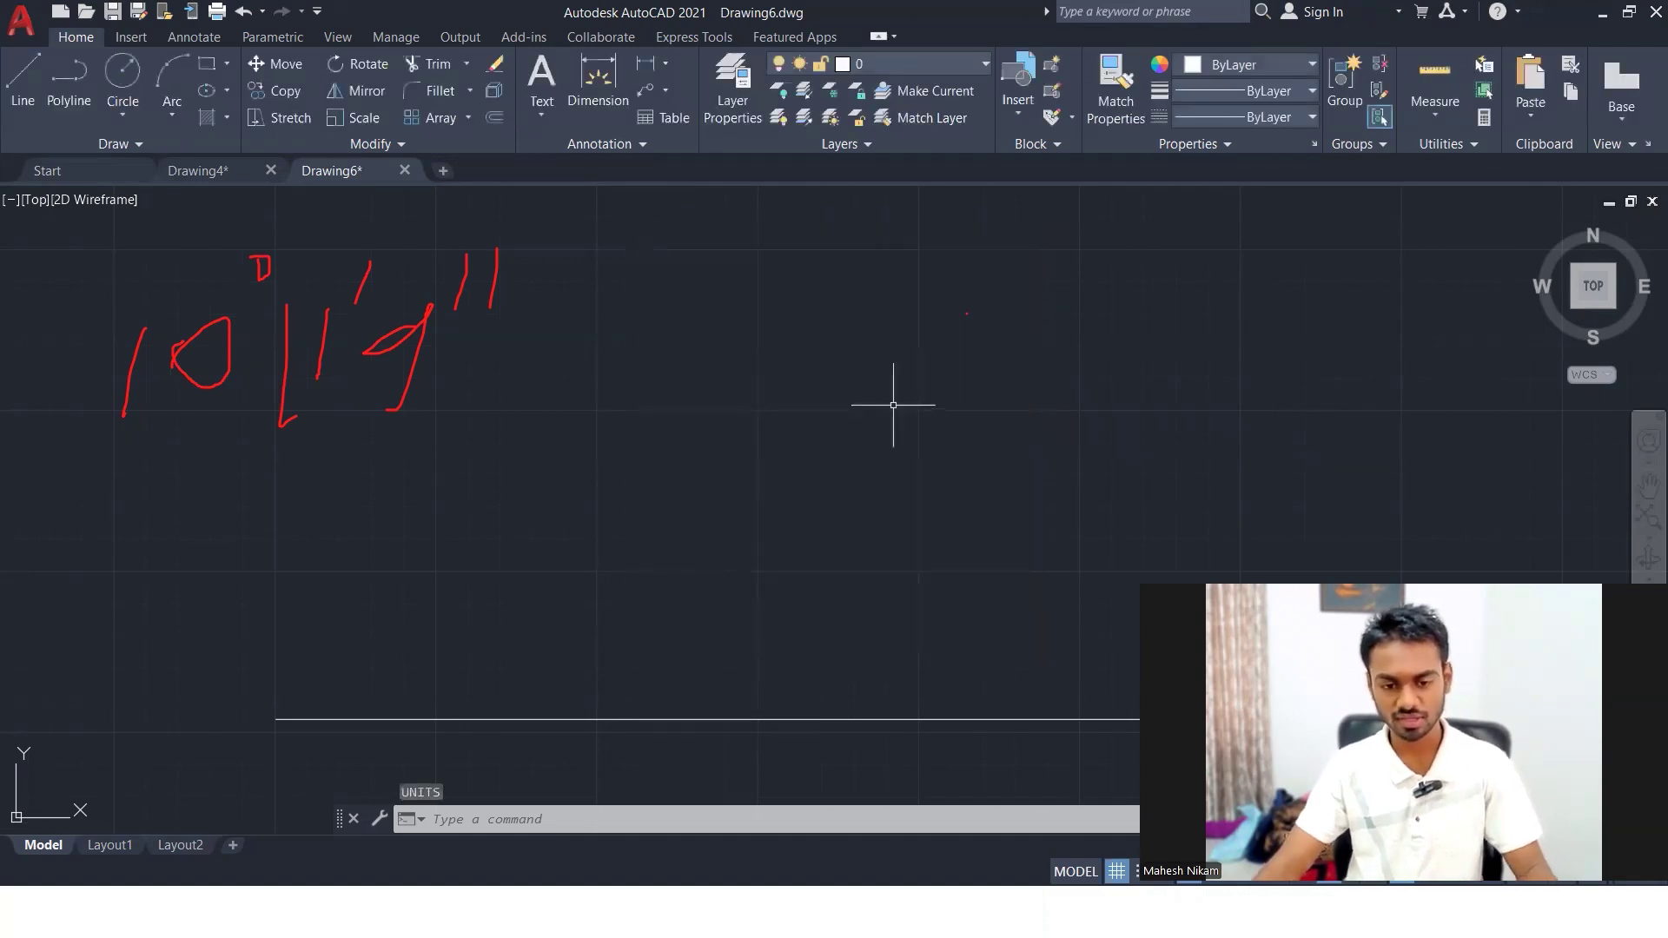
- Switch to the Lecture 01 PowerPoint slide show and tick off the Units topic
key(alt+Tab)
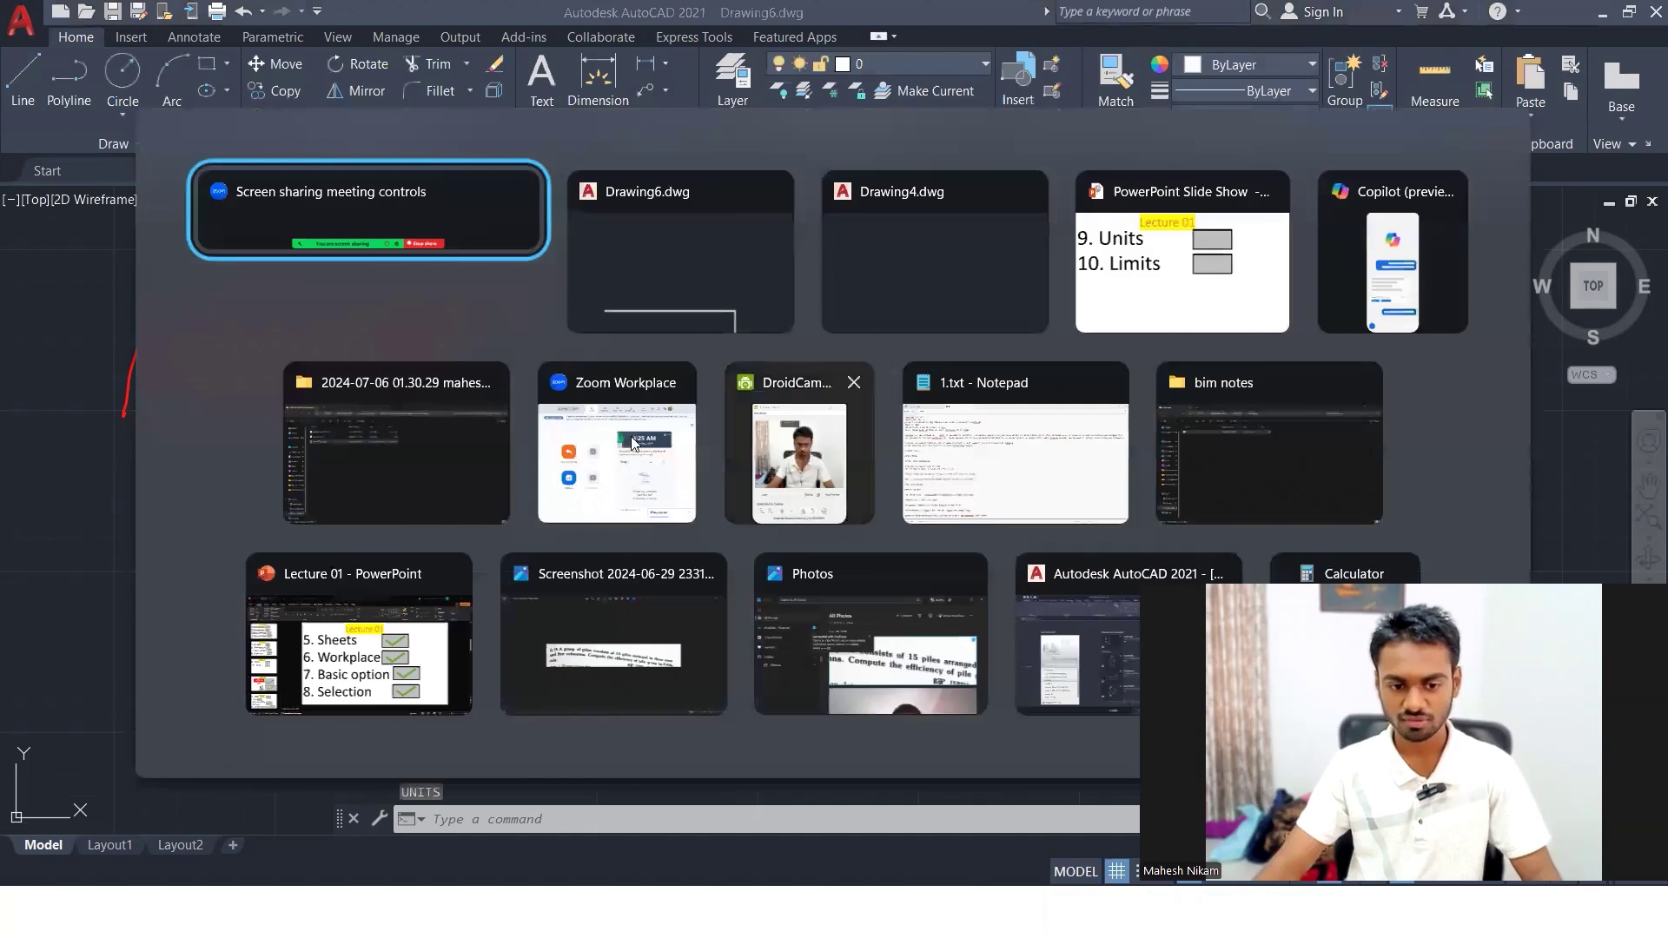
click(1205, 228)
click(1113, 223)
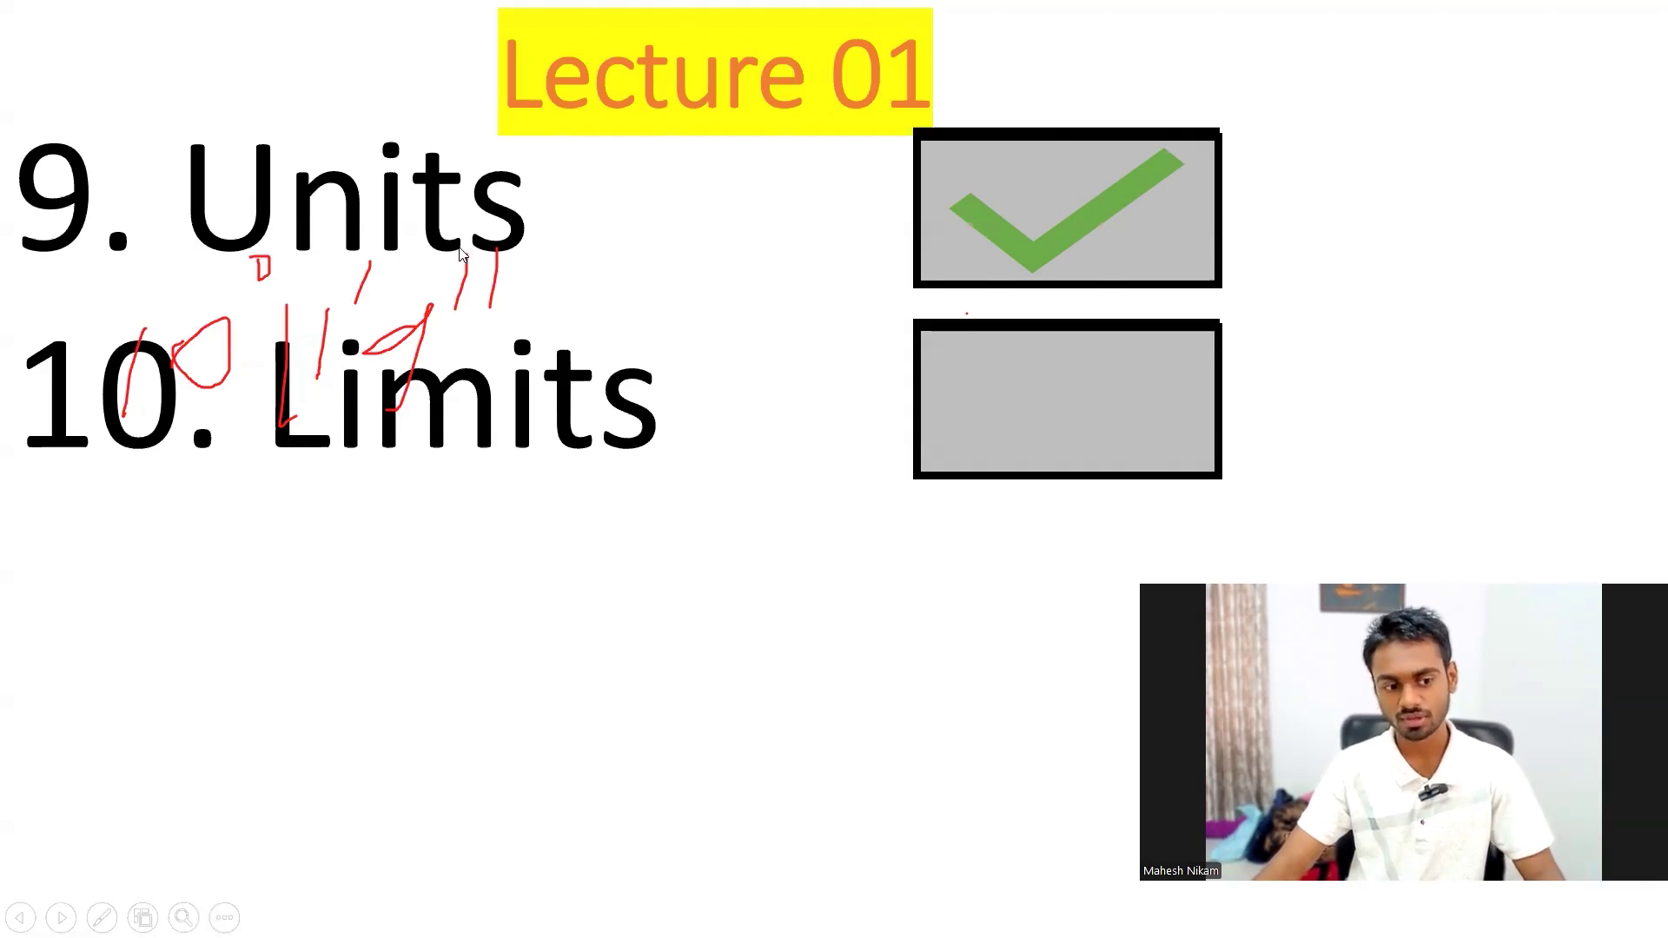
- Switch back to Drawing6 in AutoCAD and draw a horizontal line 55 units long above the existing lines
key(alt+Tab)
key(alt+Tab)
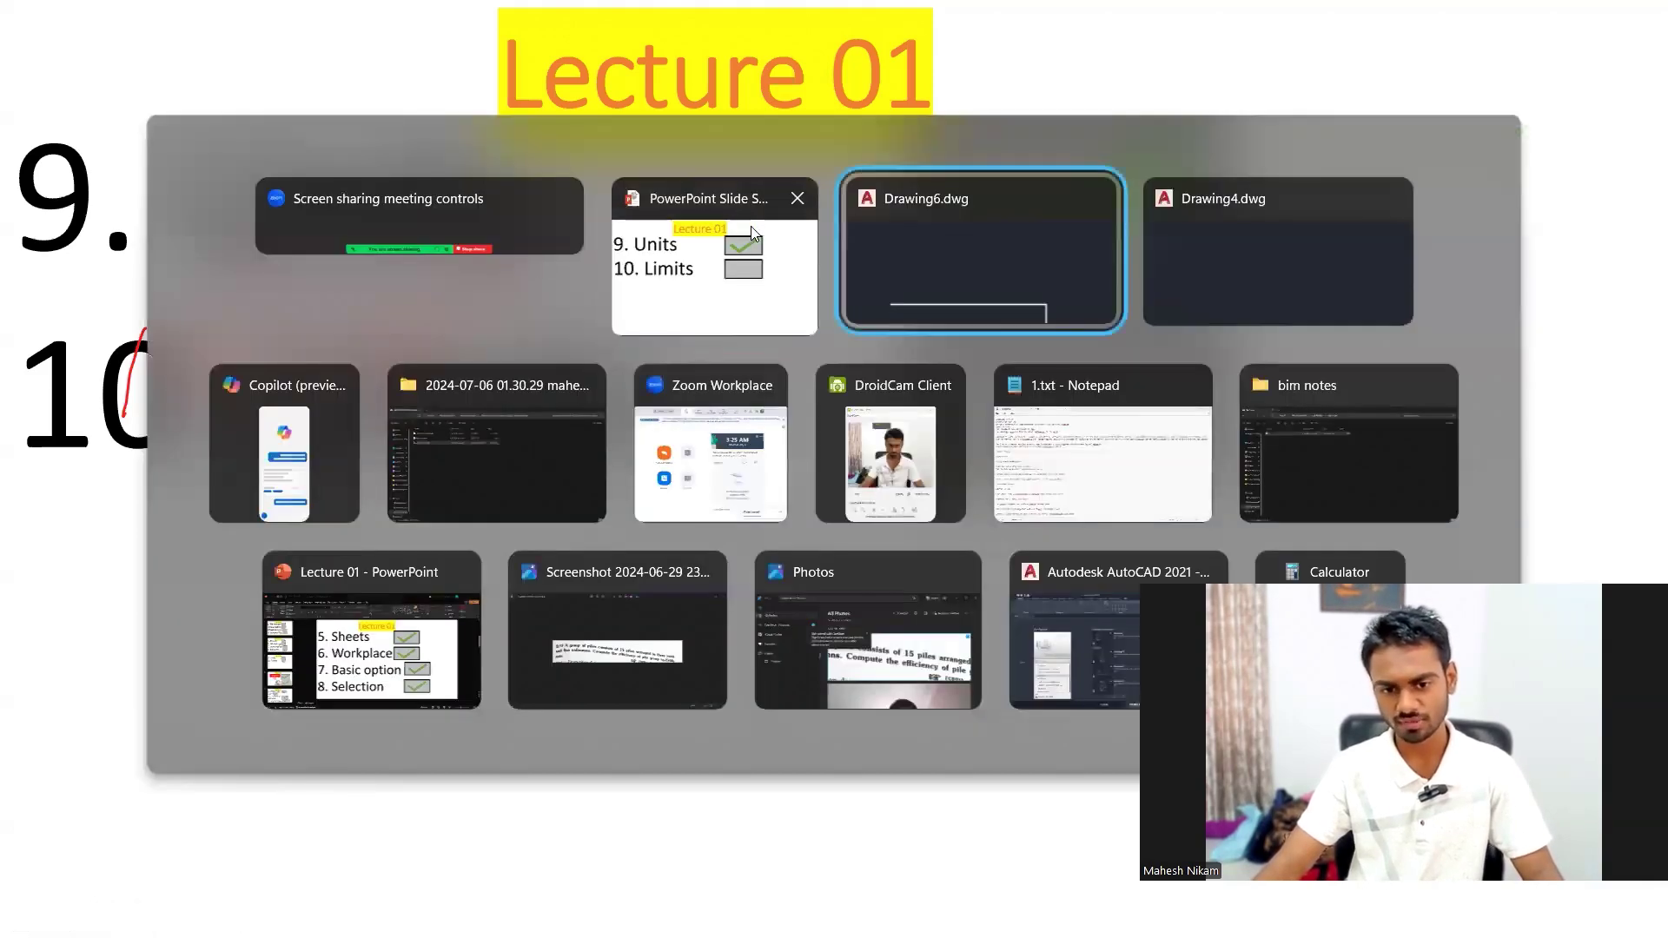
key(alt+Tab)
key(l)
key(space)
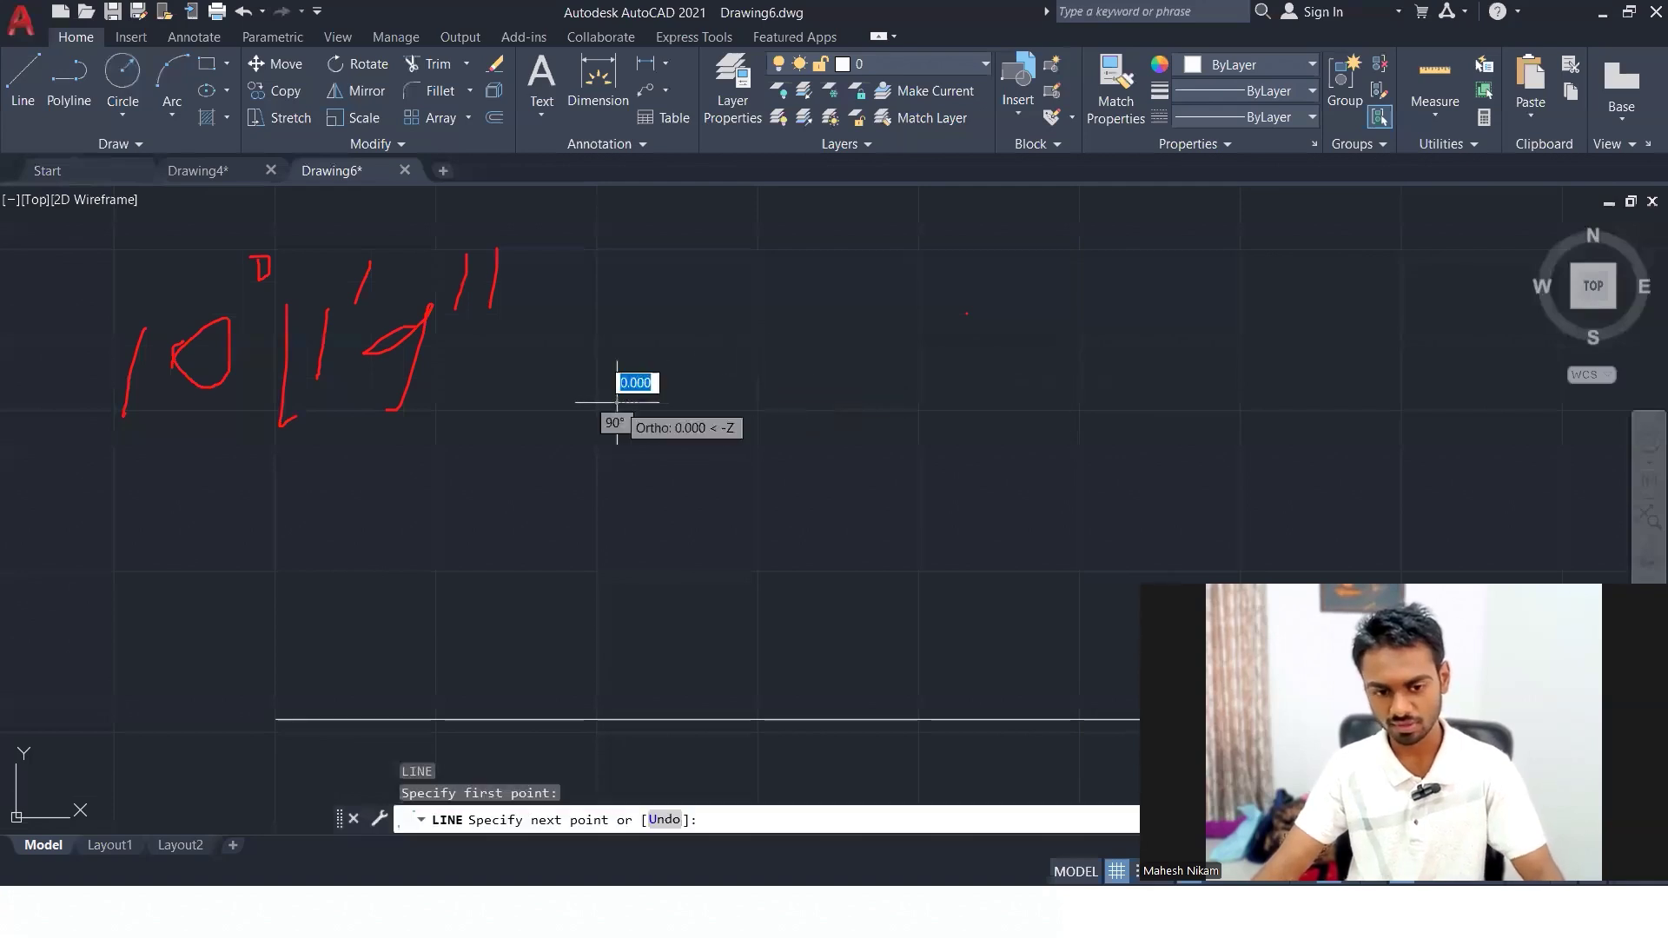
click(617, 401)
text(55)
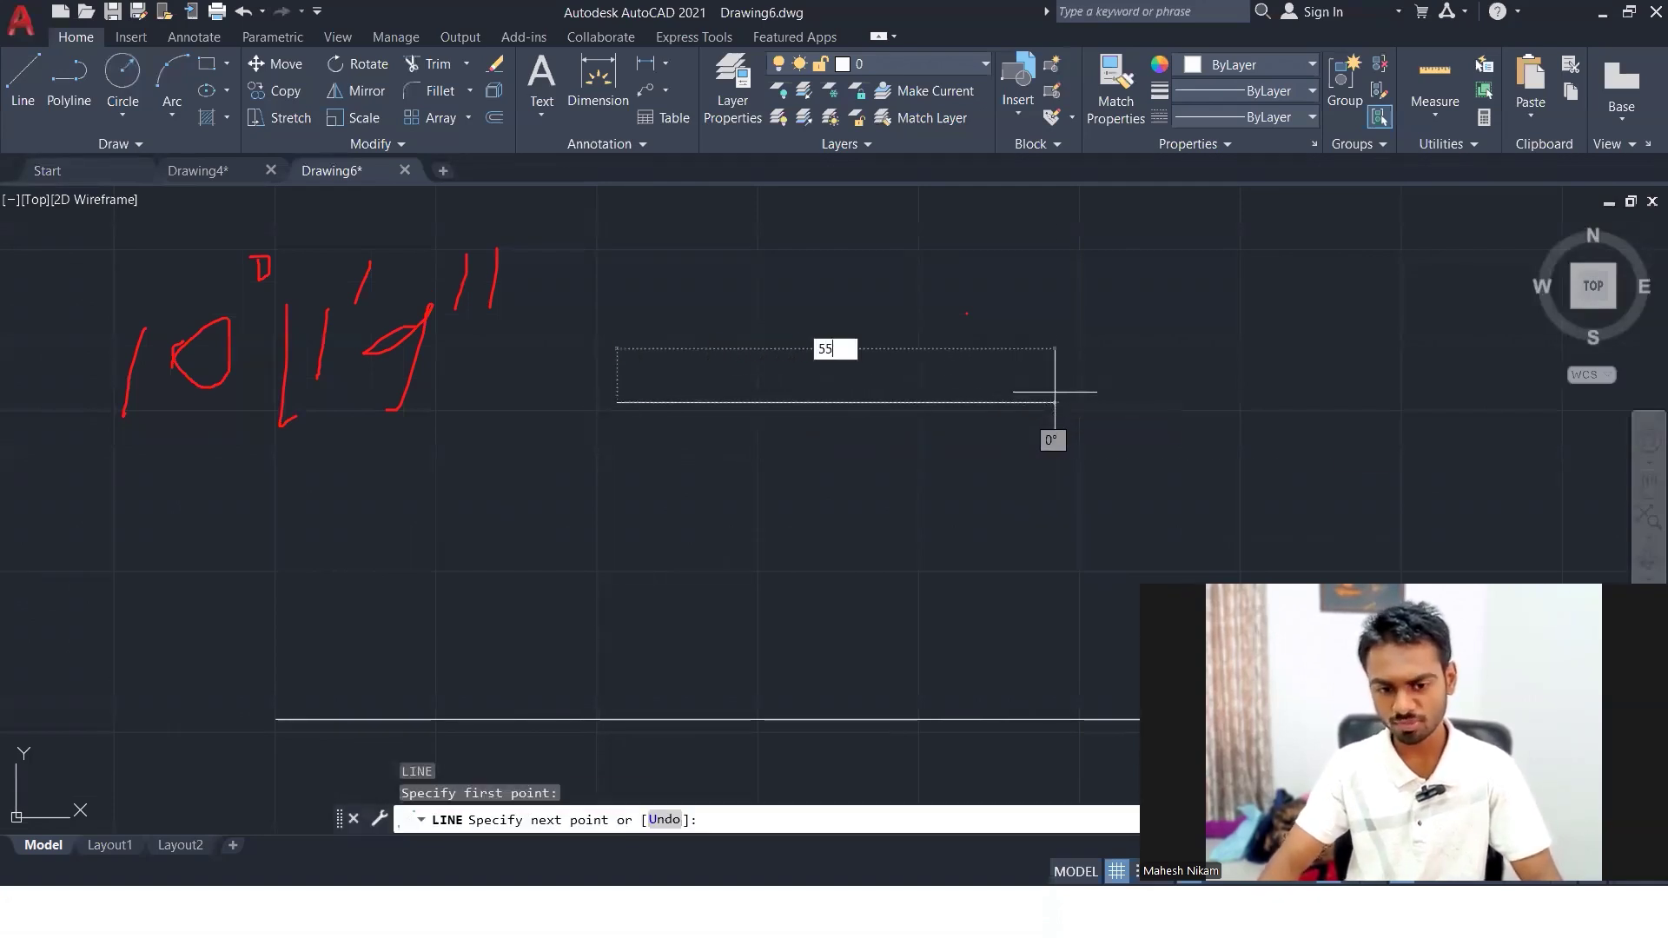
key(Return)
- Dimension the new horizontal line's length, placing the dimension just above it
scroll(1107, 383, down, 5)
middle_drag(1137, 369, 432, 384)
click(582, 77)
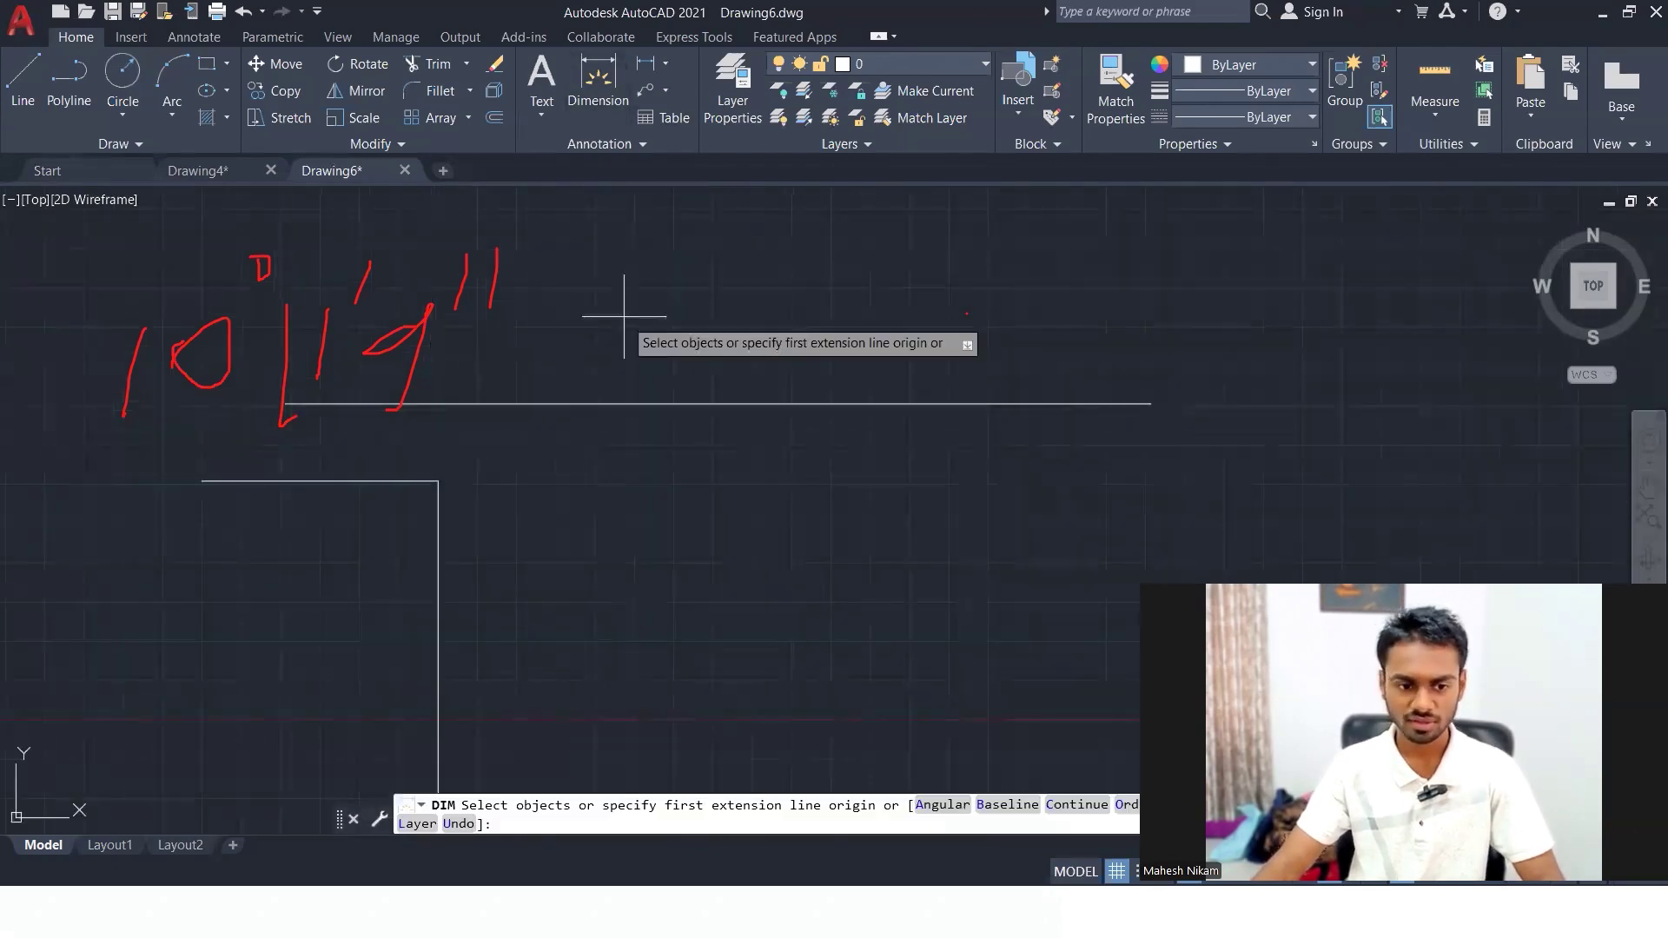
key(Return)
click(610, 403)
click(634, 364)
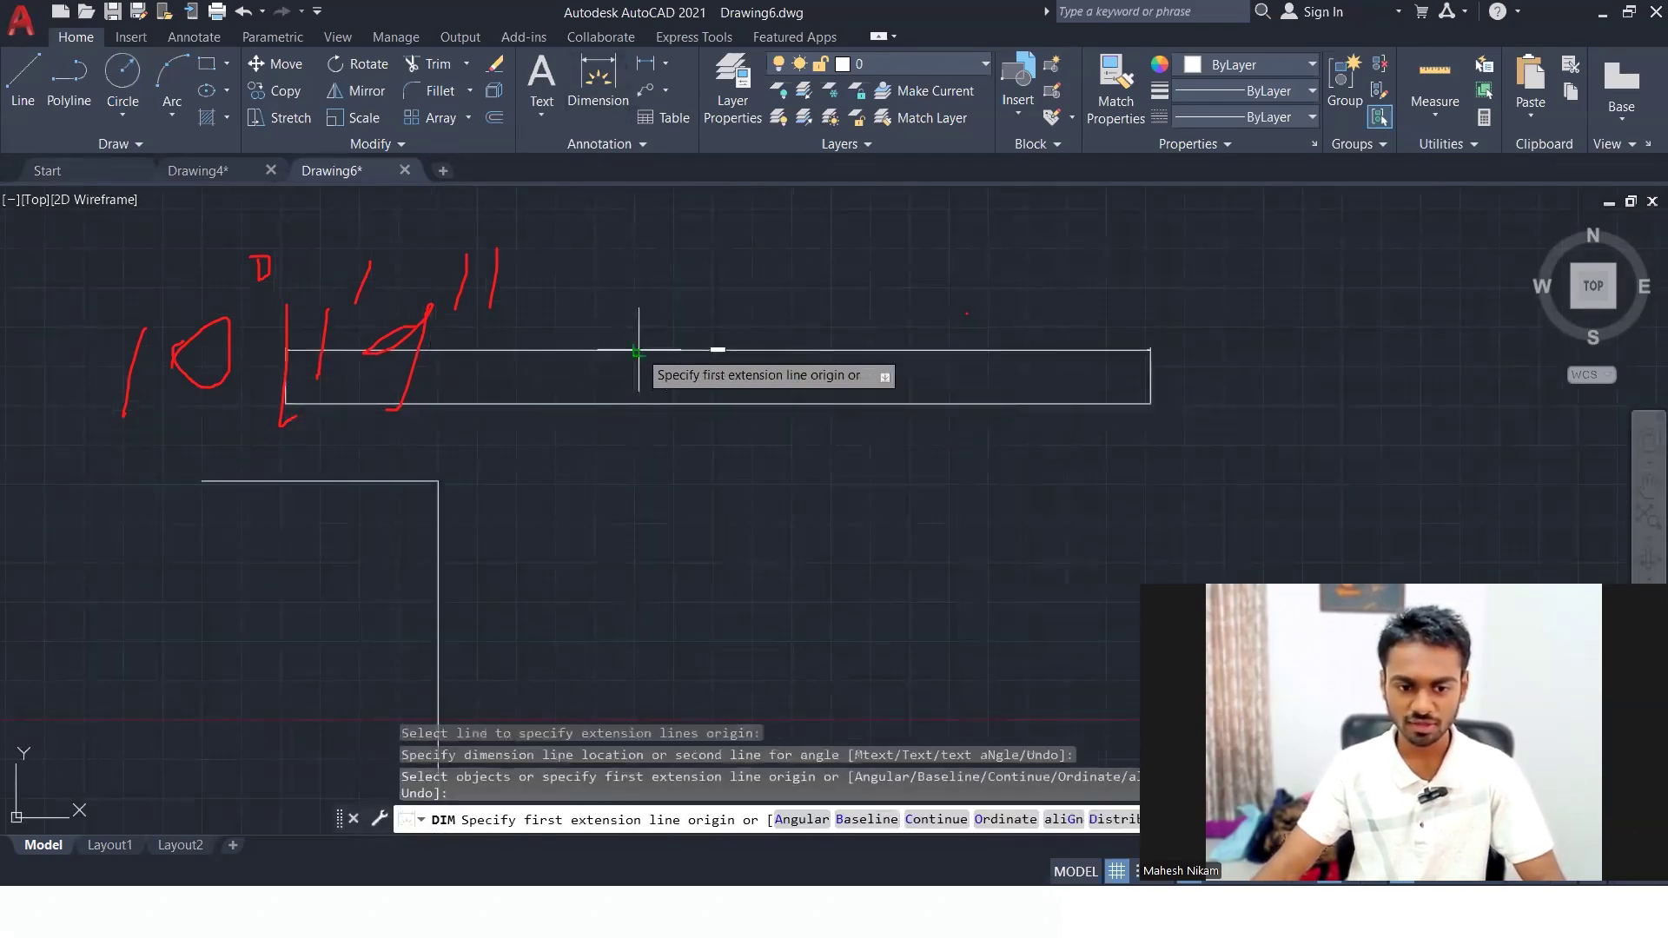
click(753, 369)
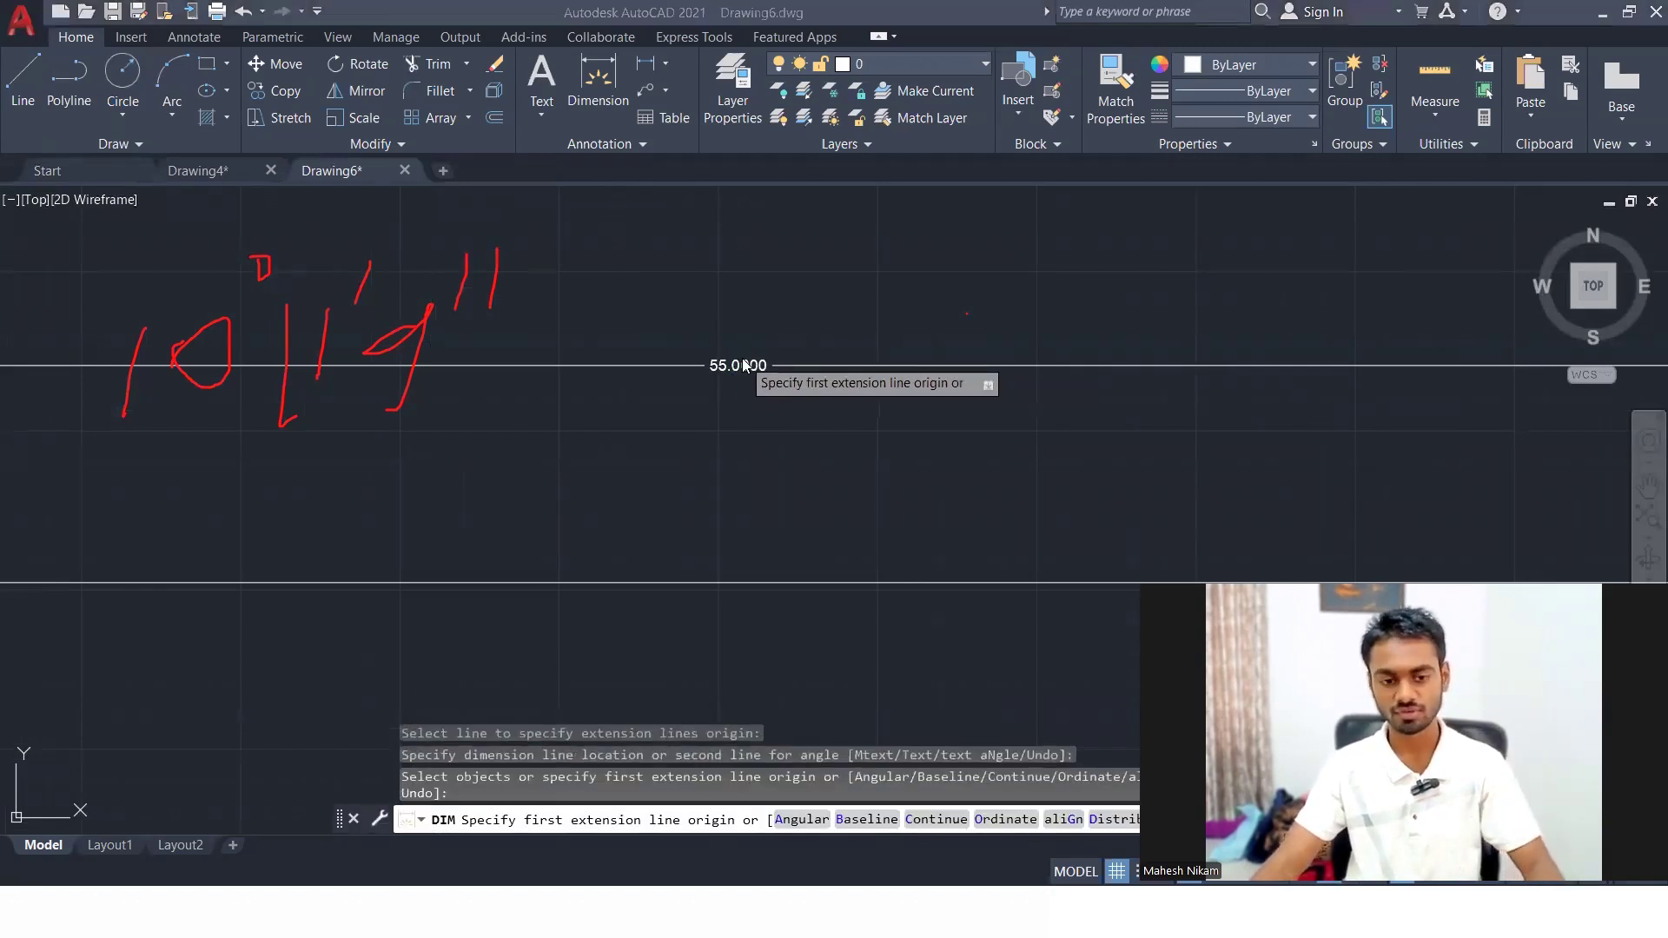
- Switch to the PowerPoint slide show, clear the red handwritten annotations, and return to AutoCAD
key(alt+Tab)
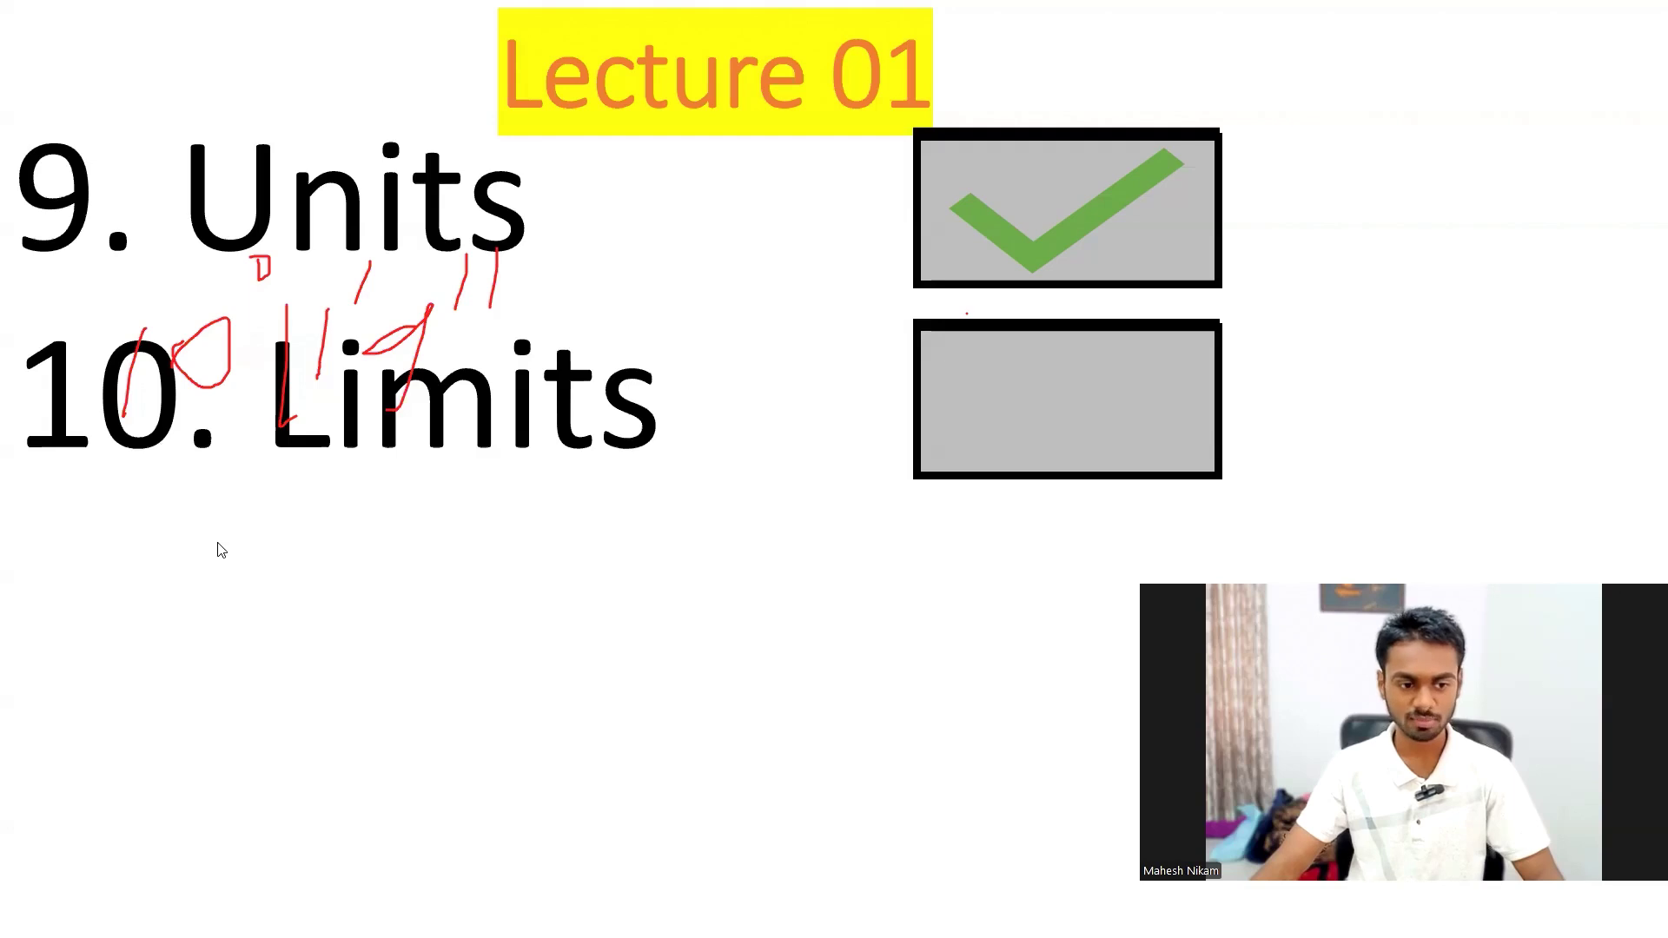
key(e)
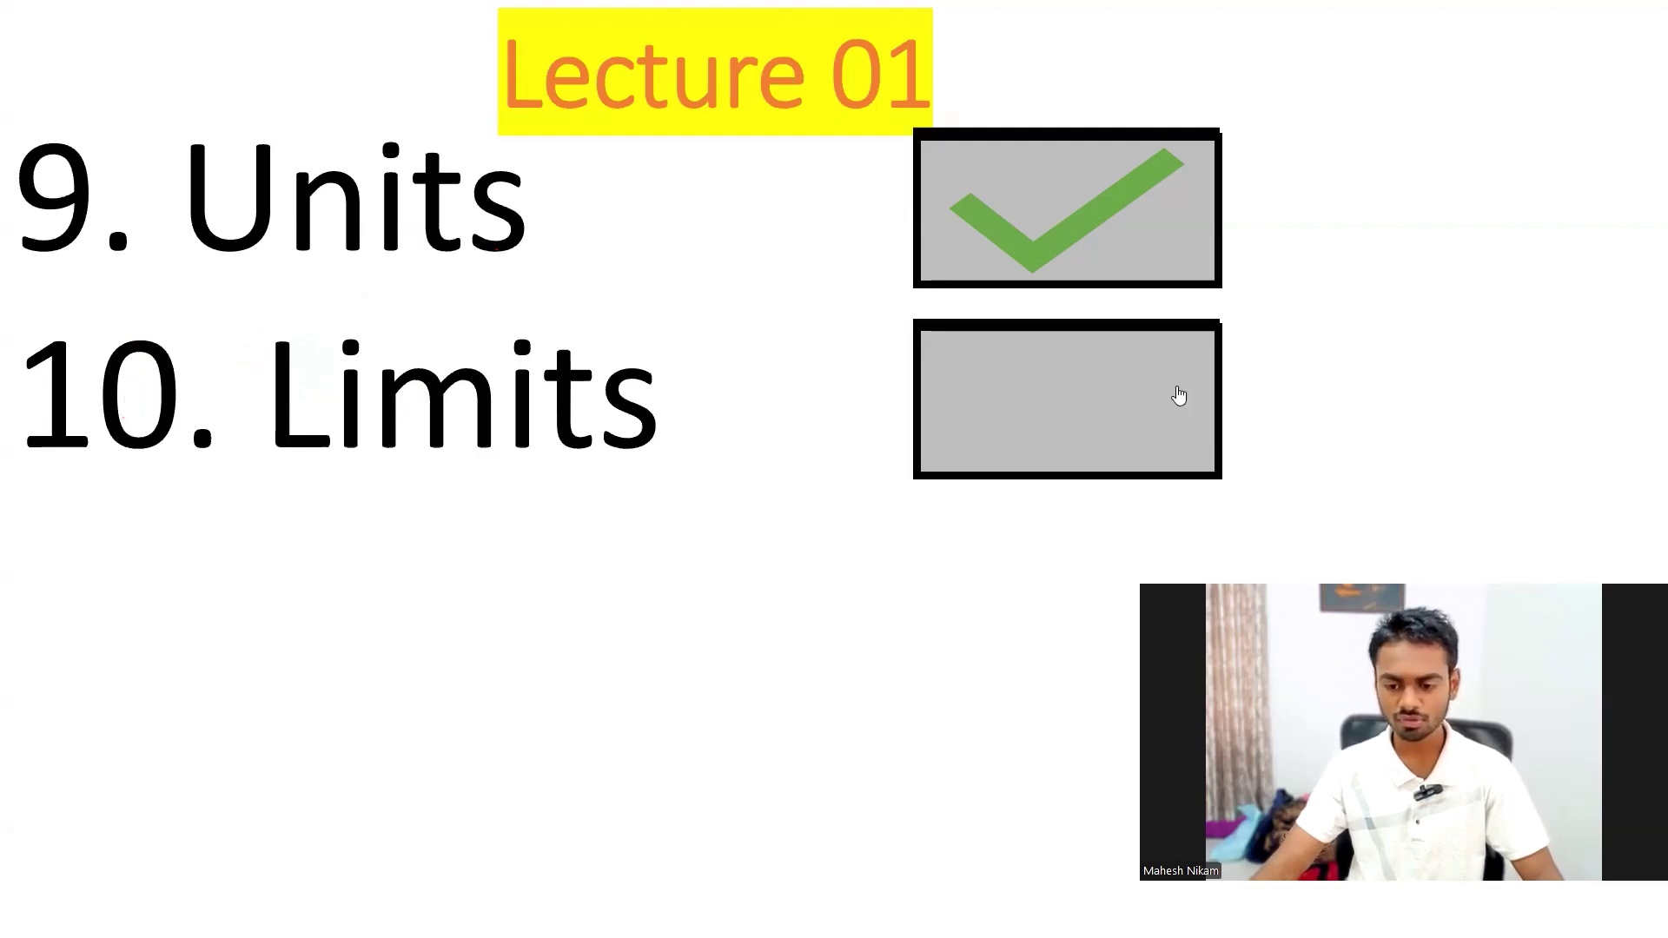
key(alt+Tab)
- Leave the dimension command and erase all lines and the dimension from the drawing
click(995, 272)
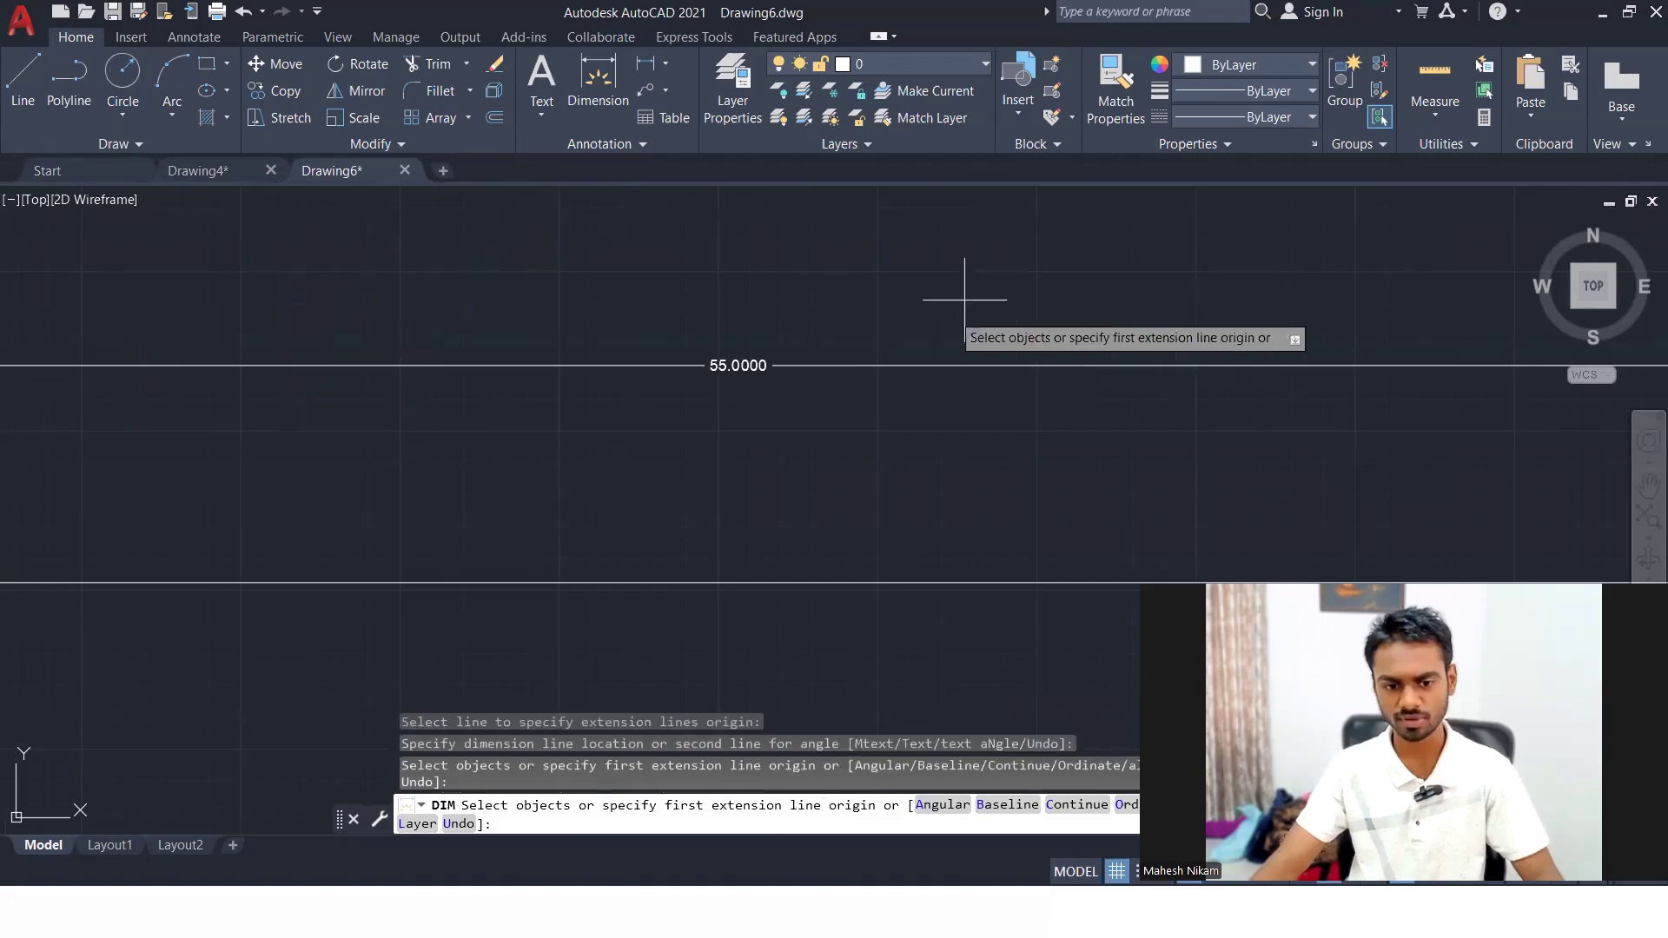
scroll(808, 321, down, 4)
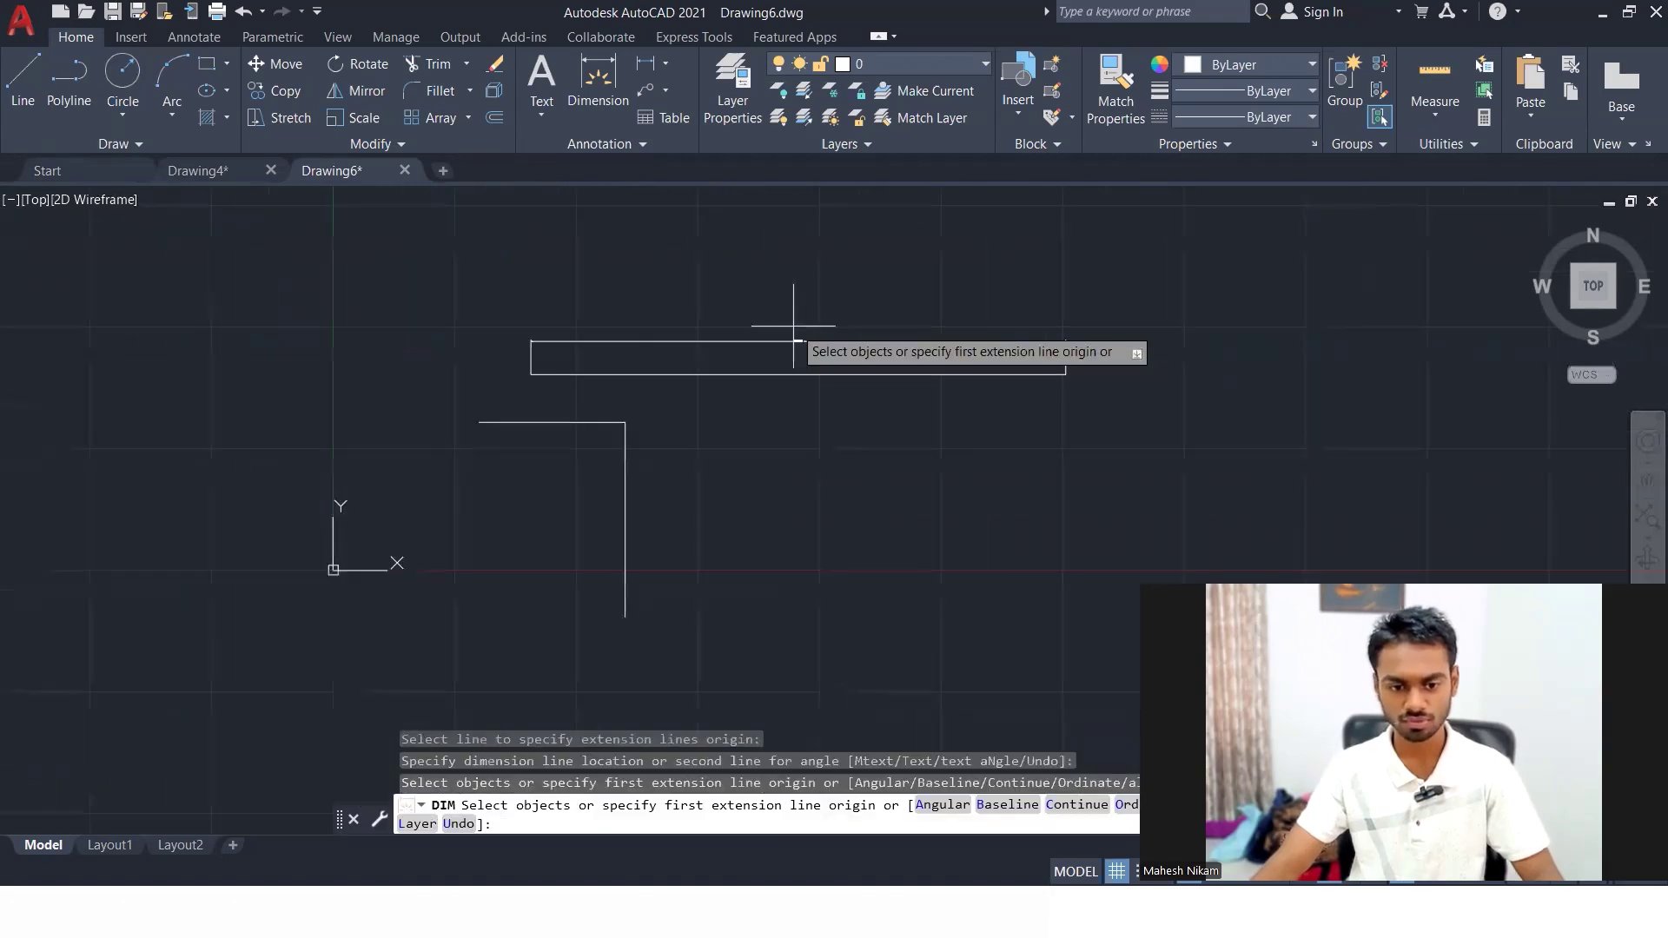
click(627, 209)
key(Escape)
click(1136, 279)
click(583, 470)
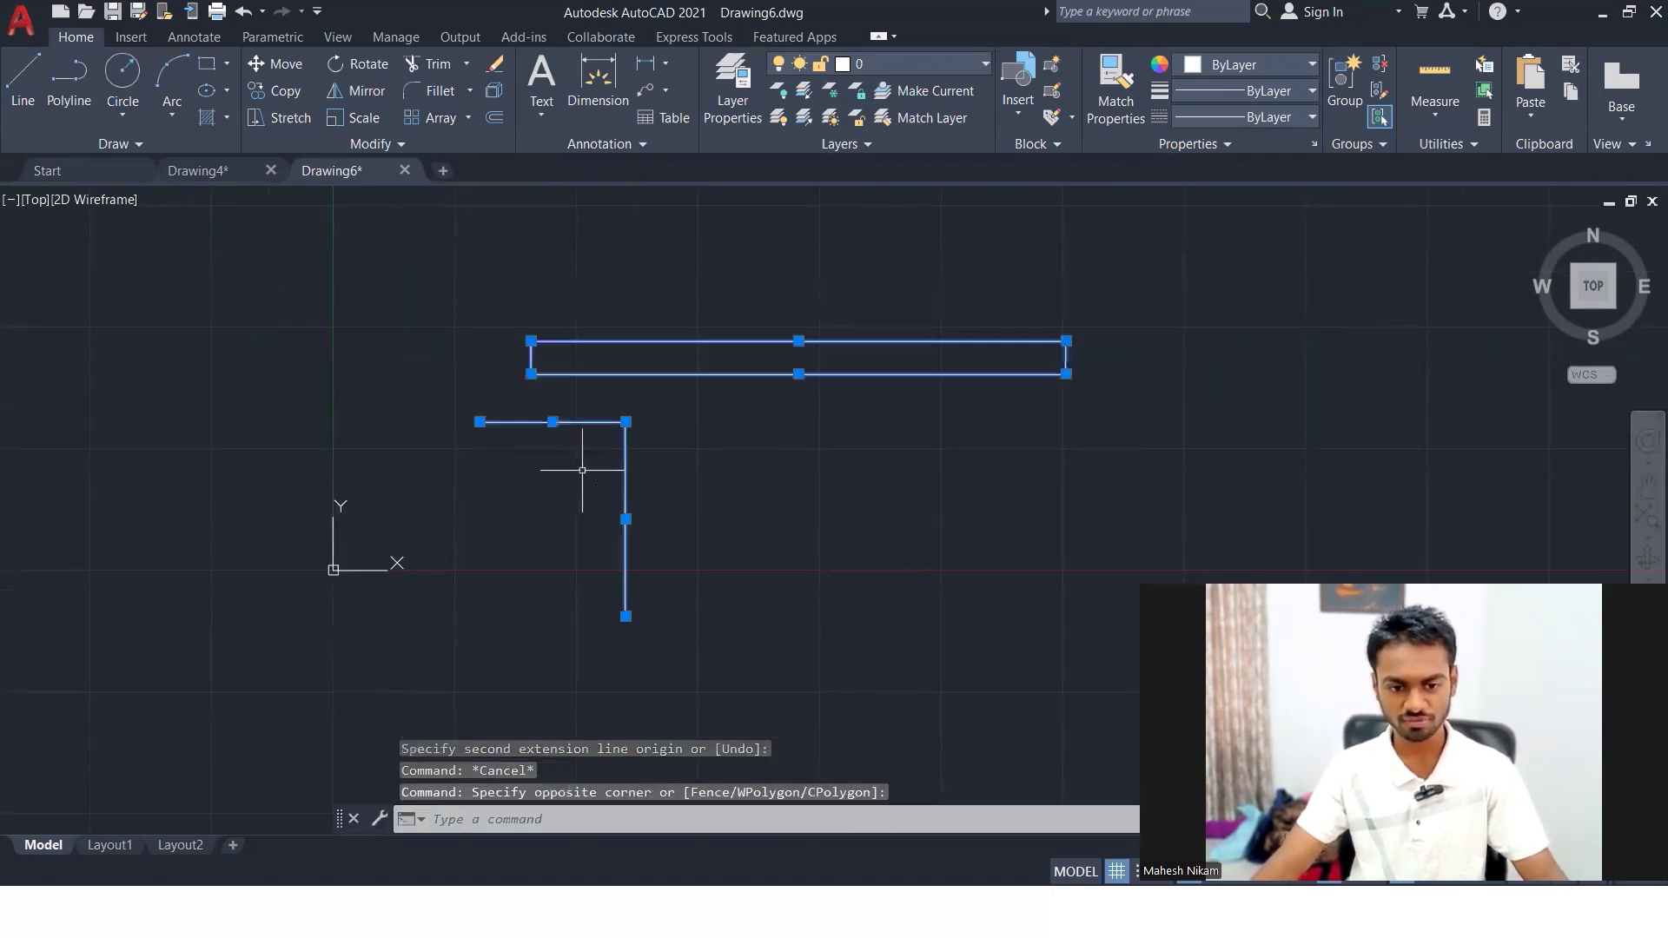
key(ctrl+a)
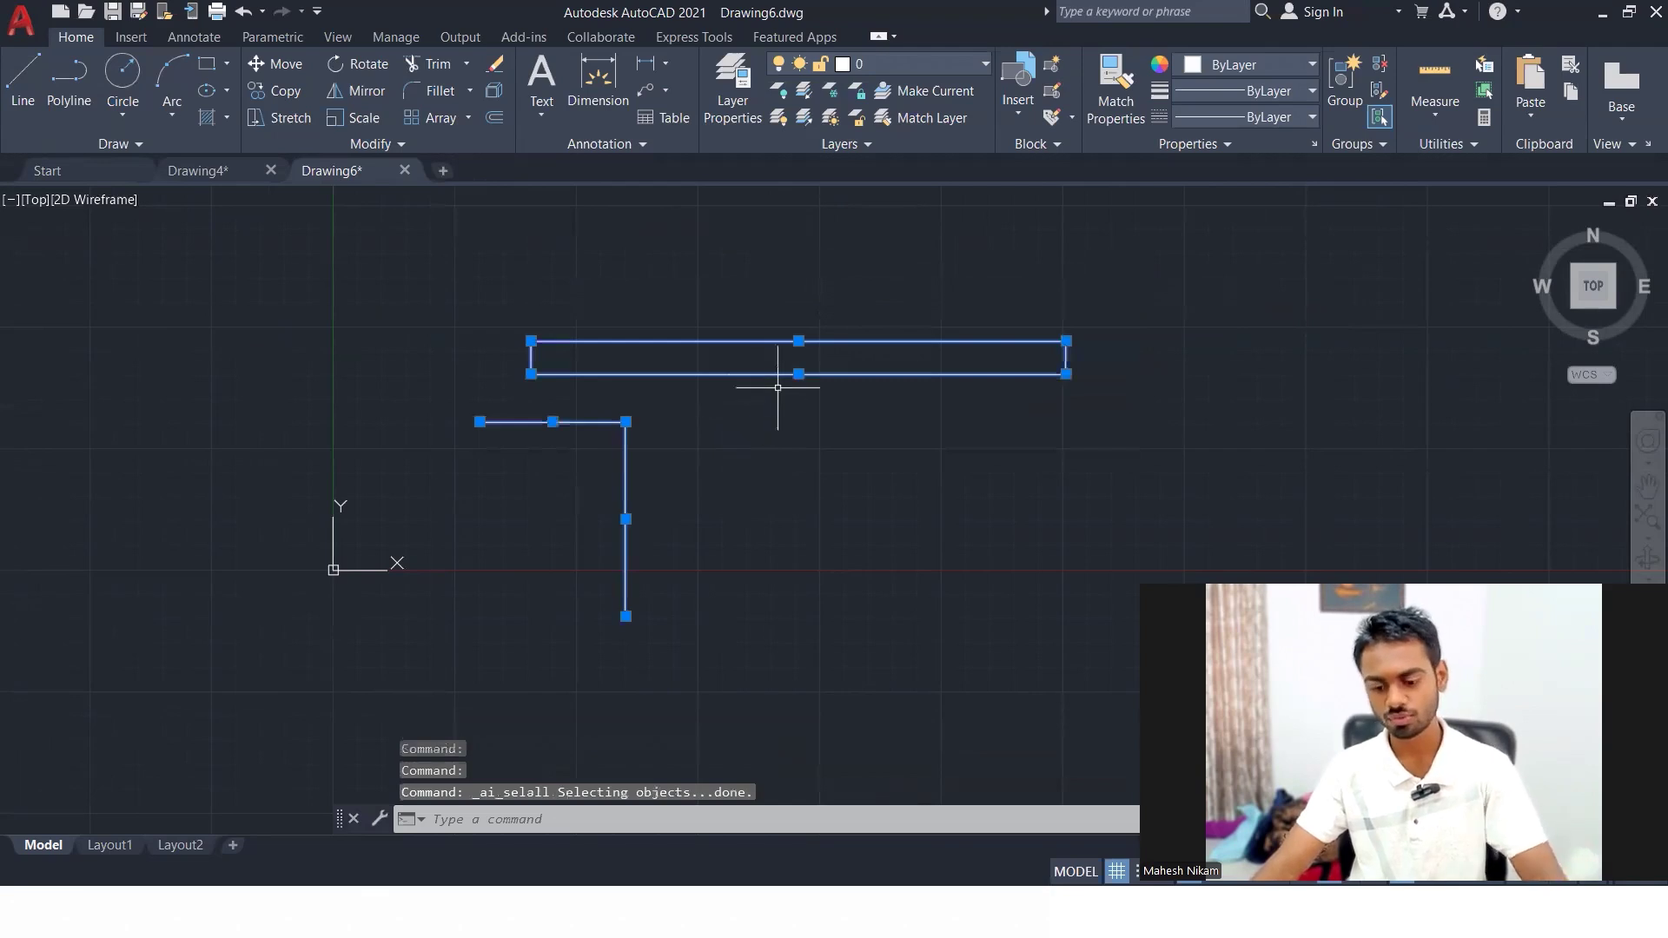
key(Delete)
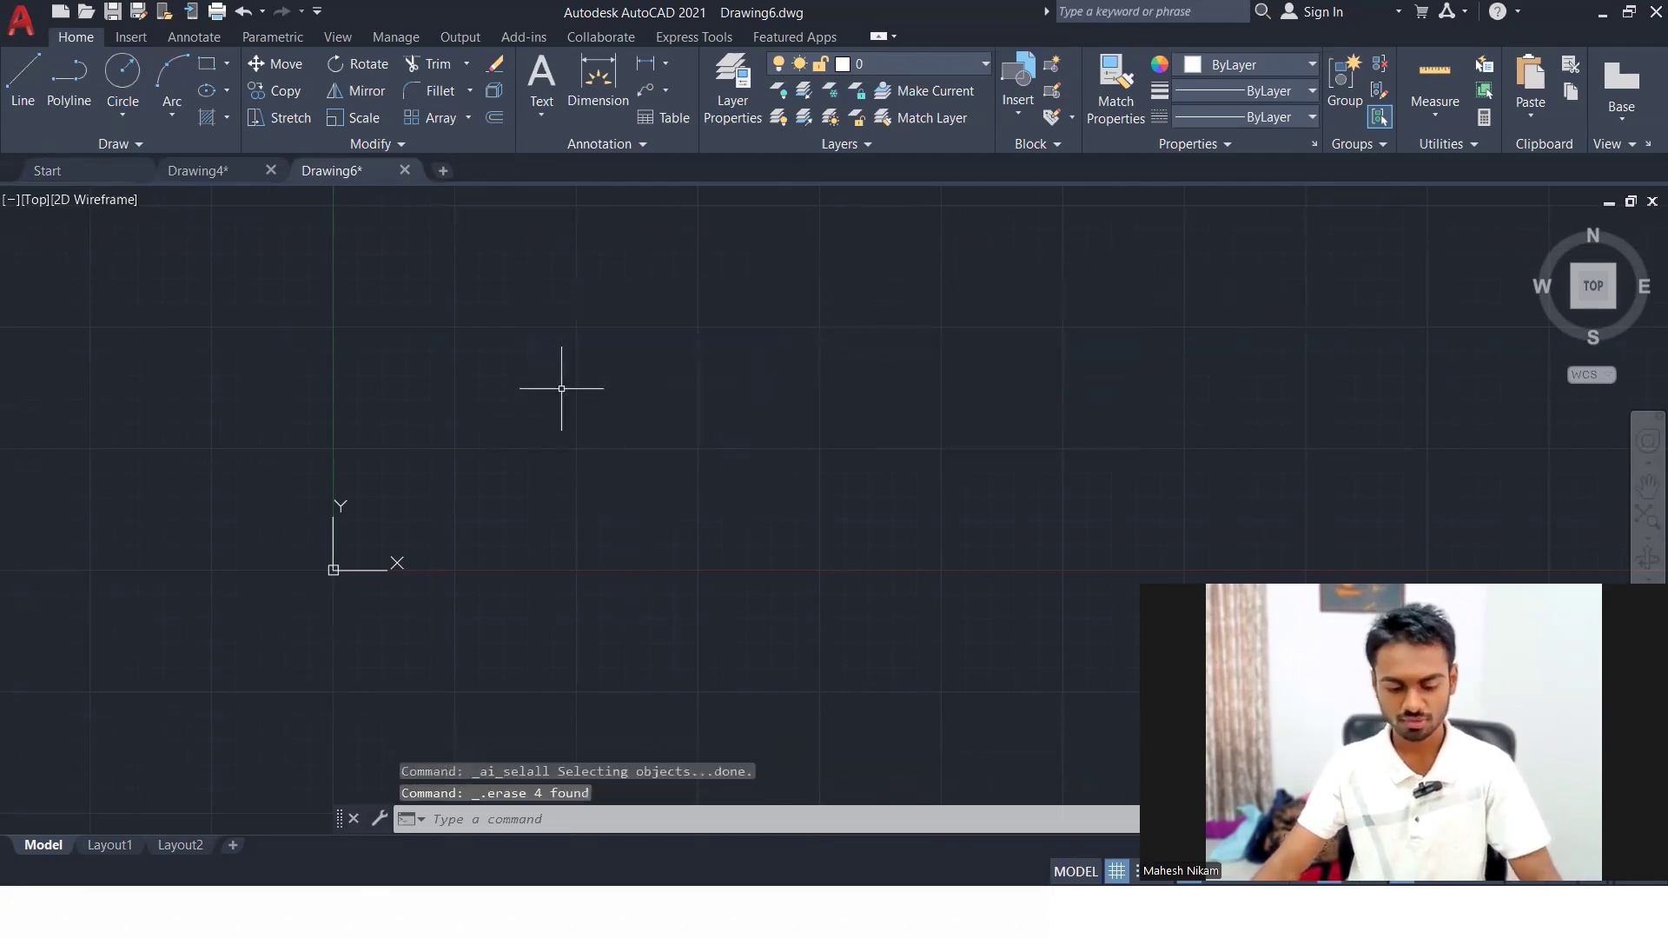
text(LIMI)
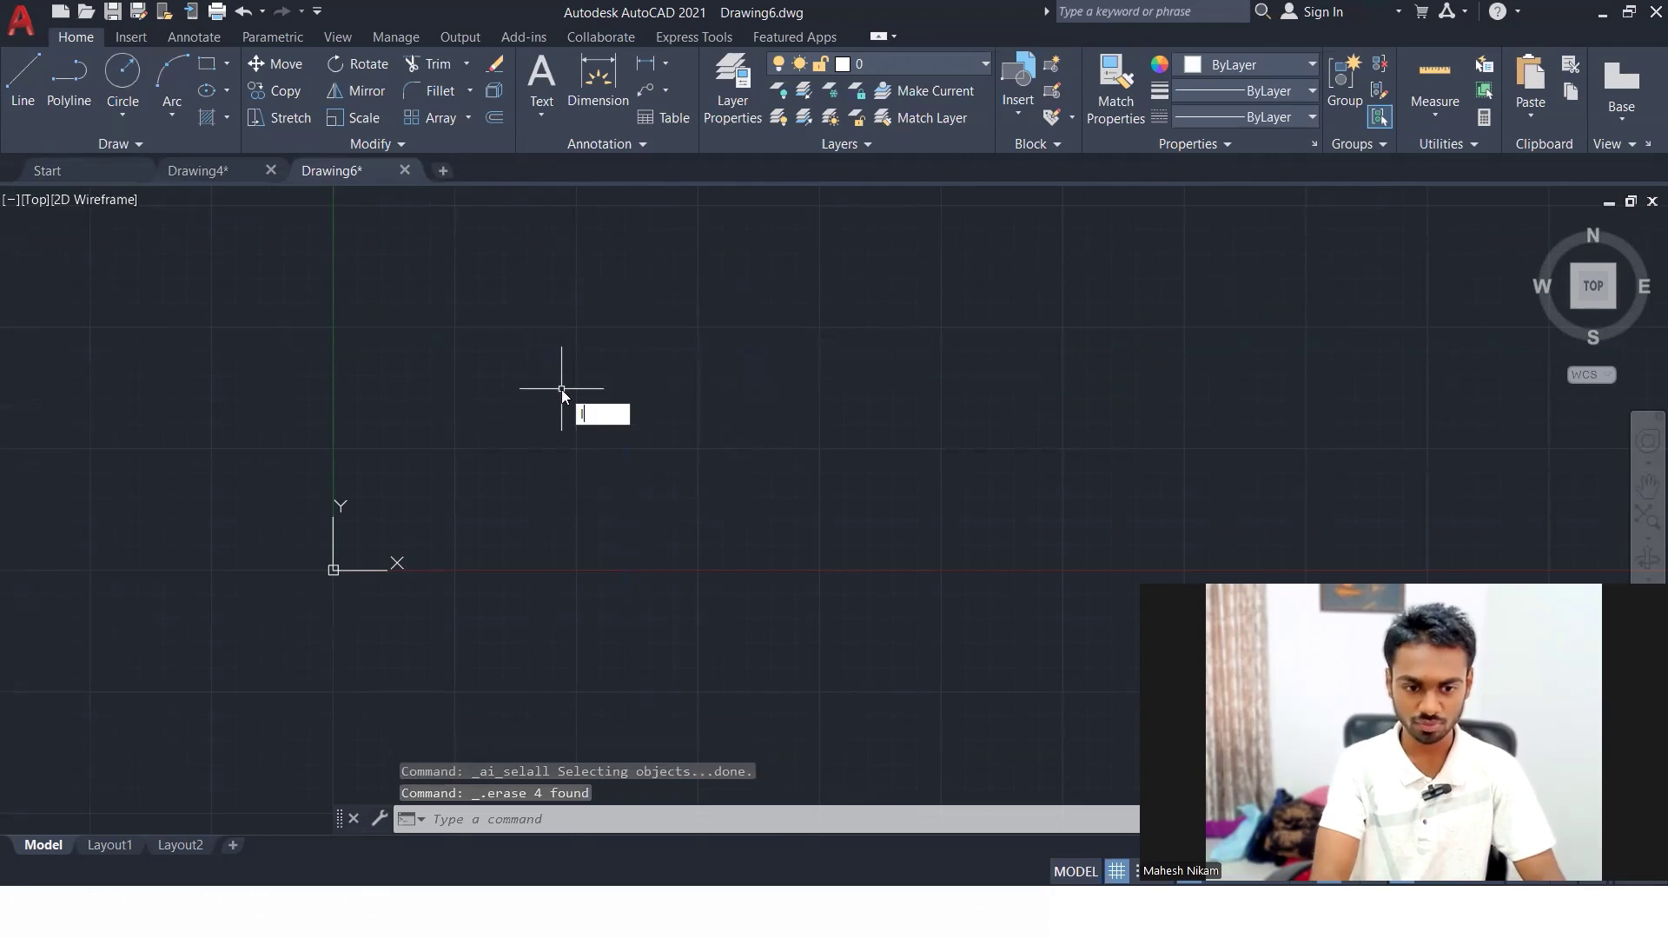
text(TS)
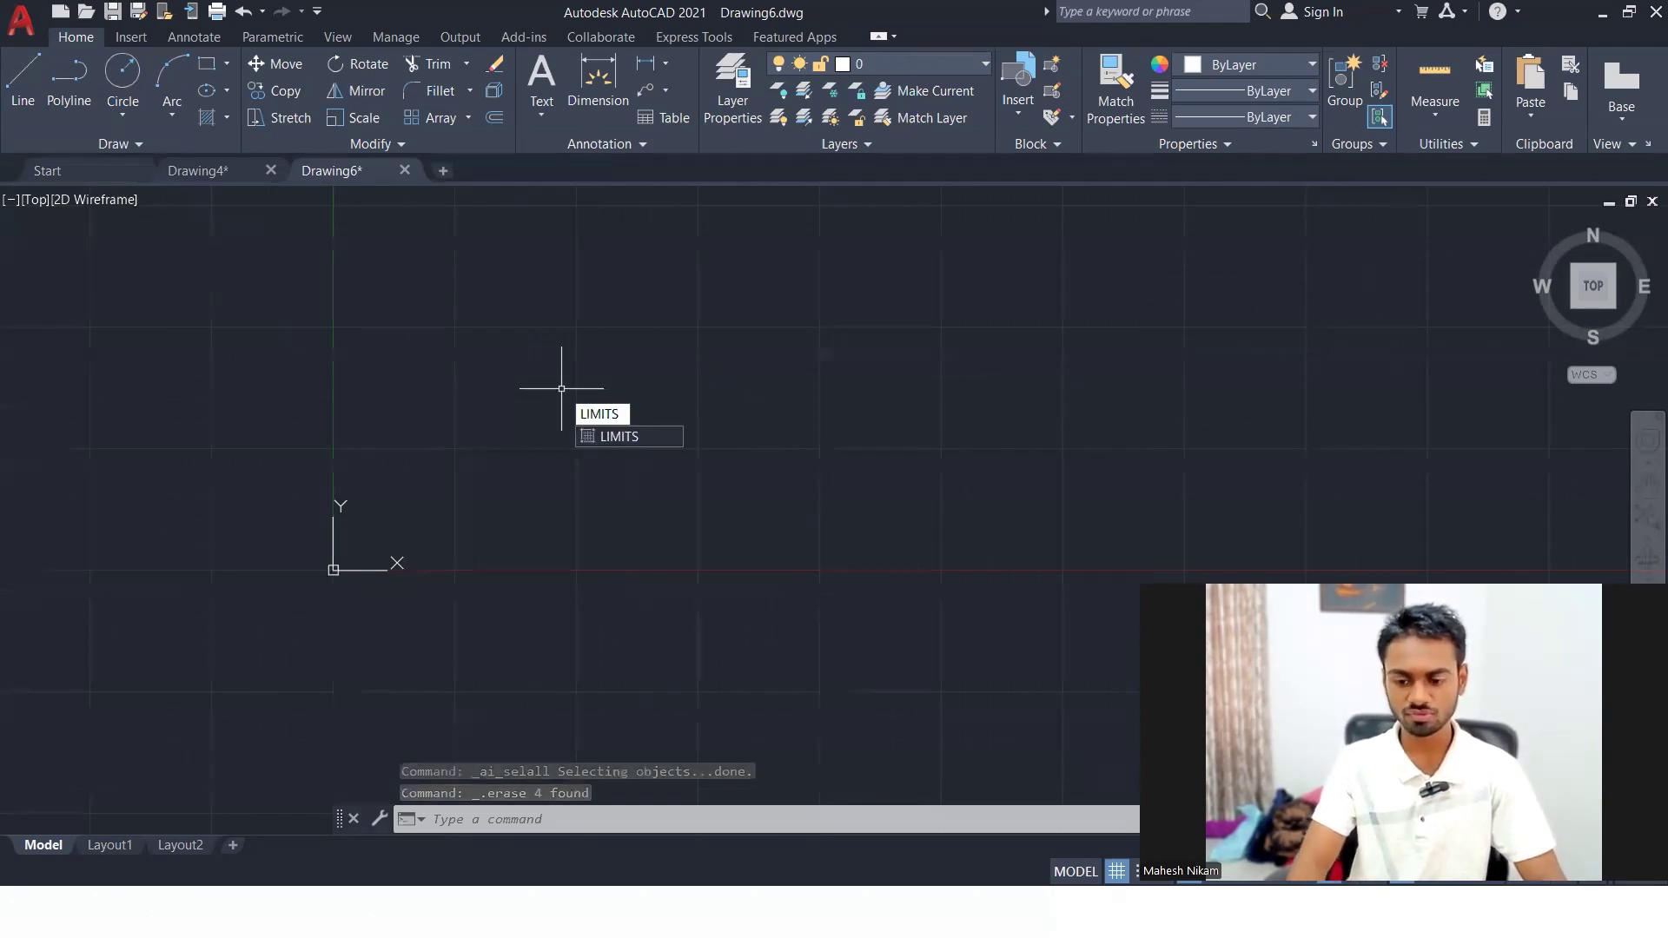
key(Return)
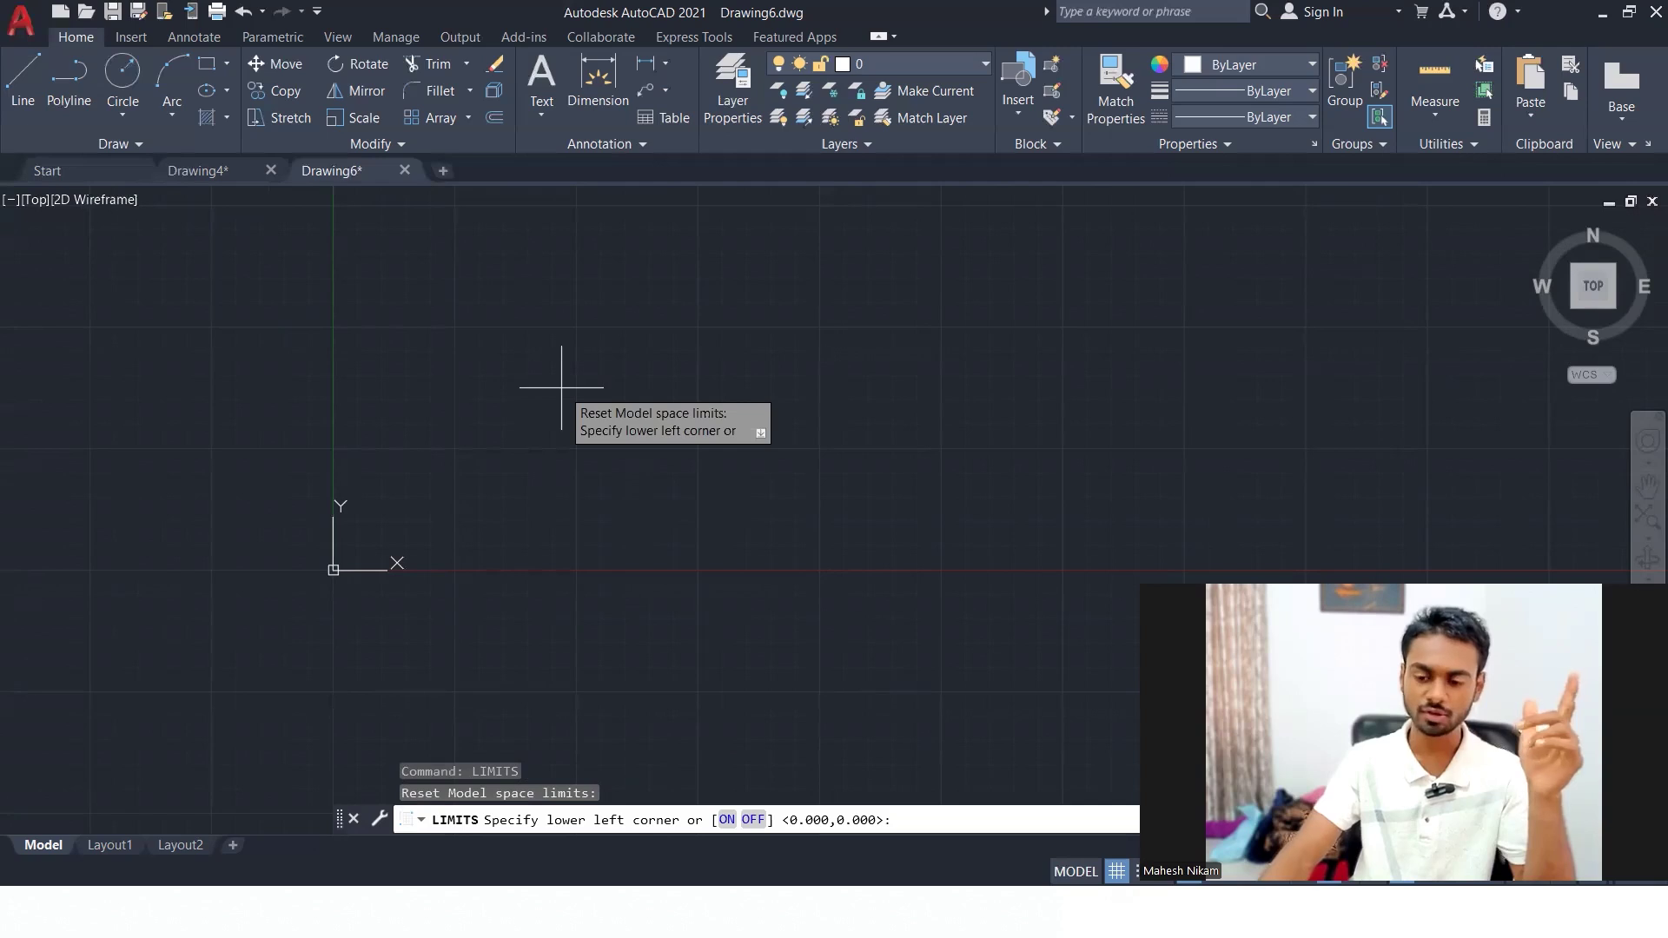
scroll(561, 388, down, 5)
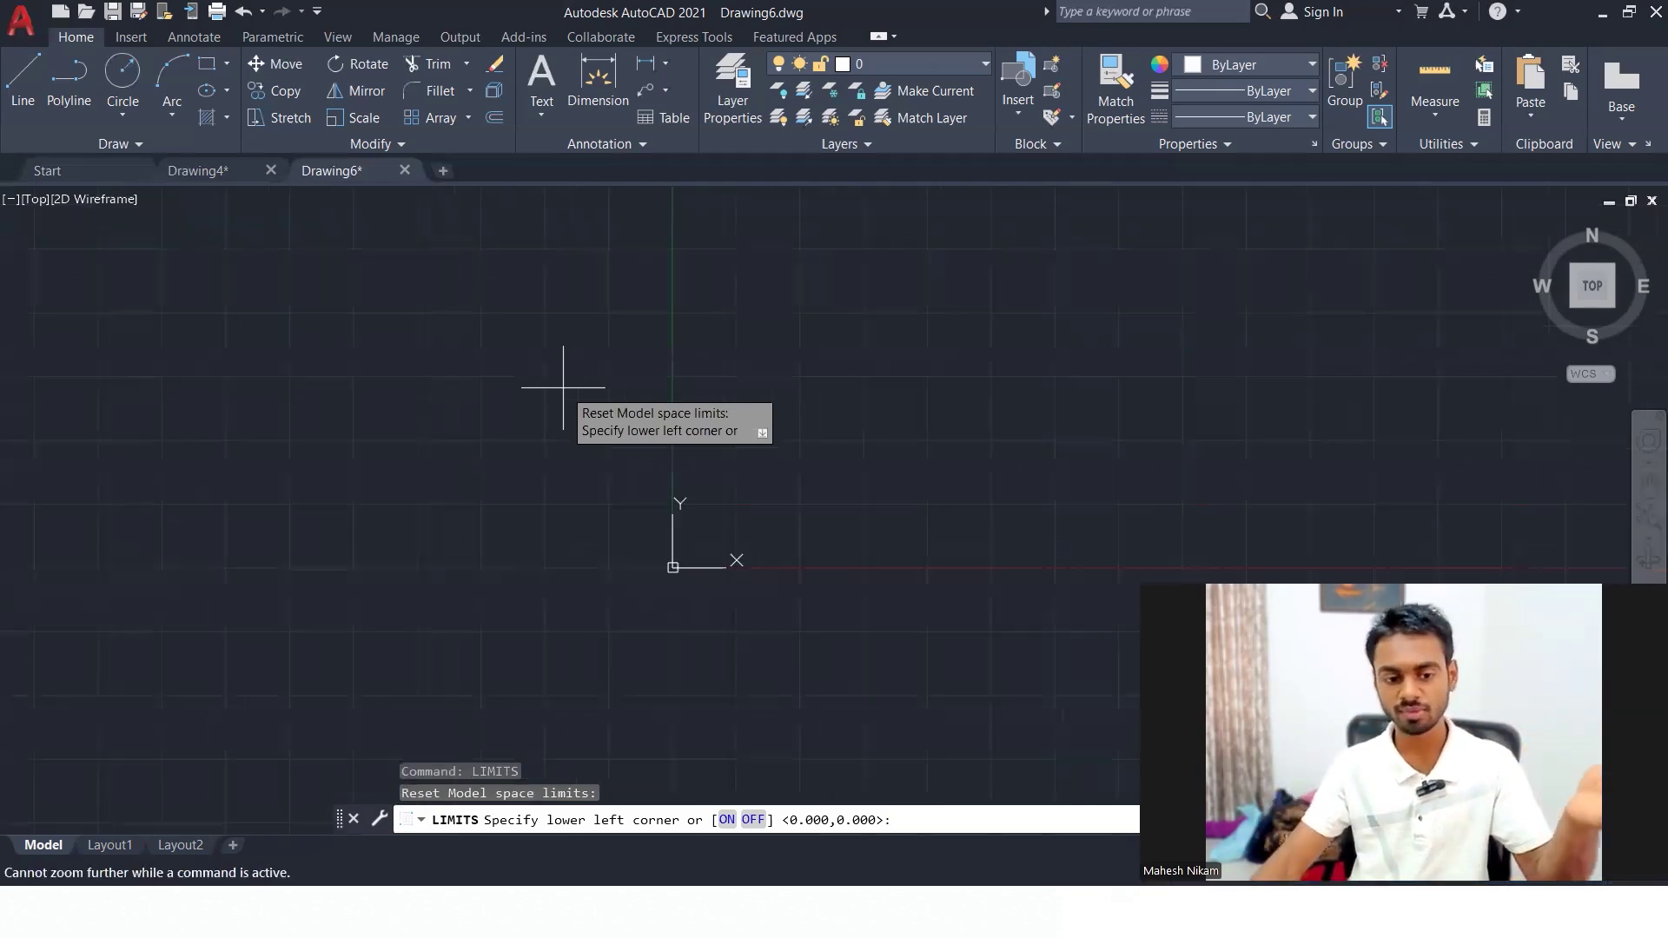
scroll(879, 401, up, 6)
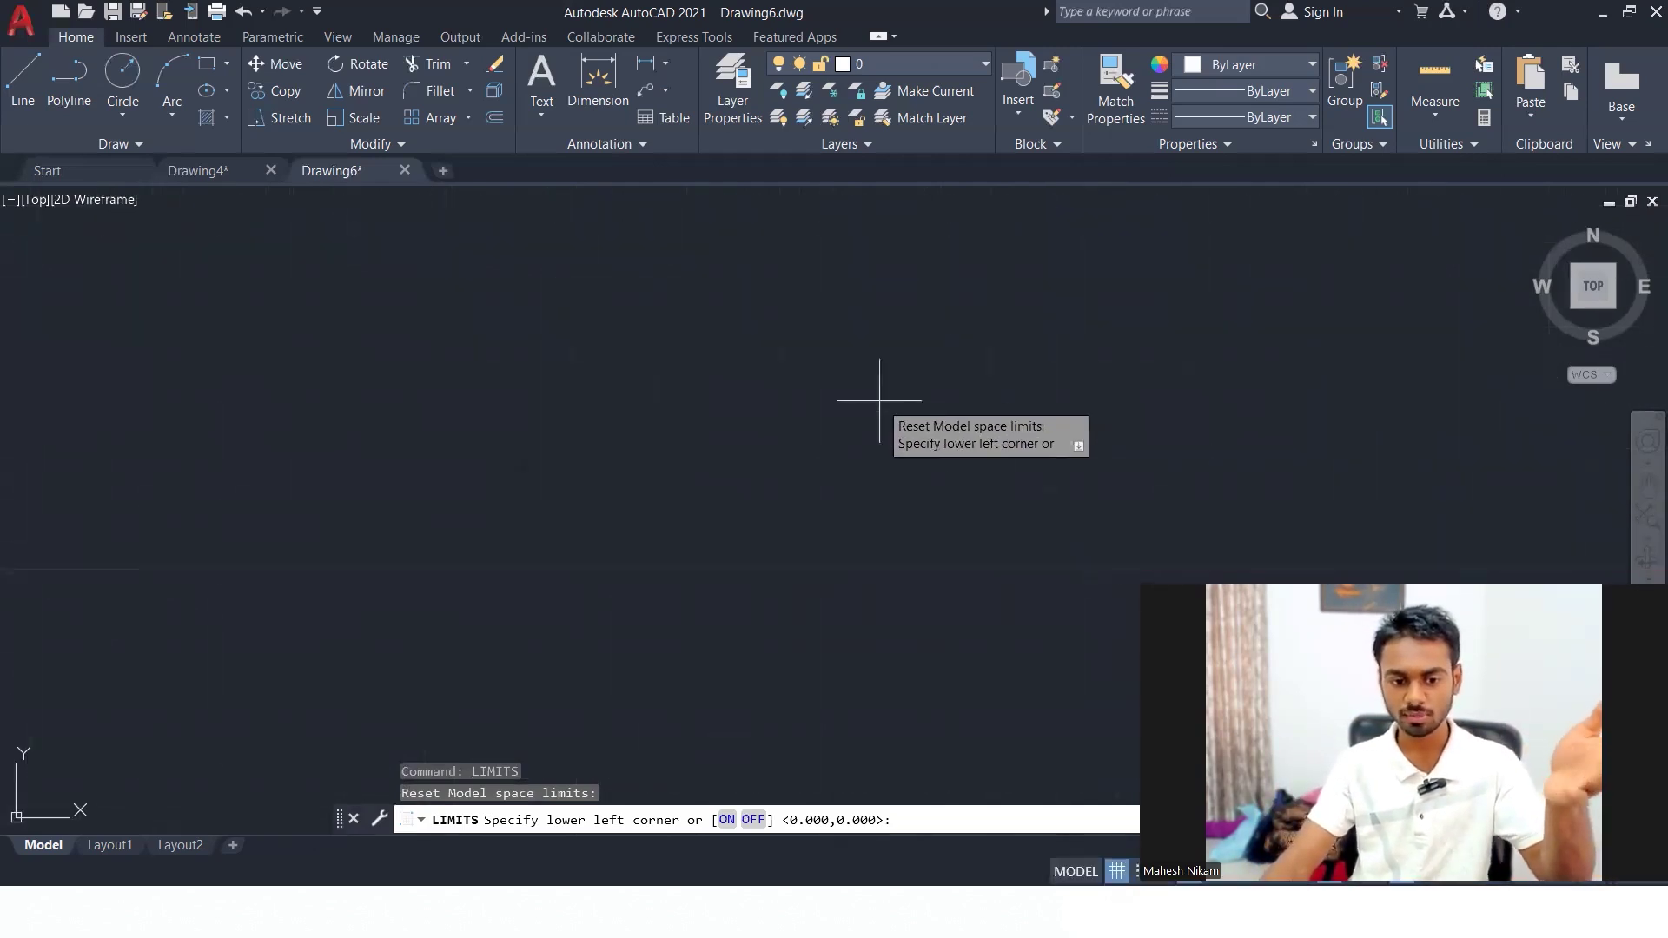
scroll(880, 400, down, 5)
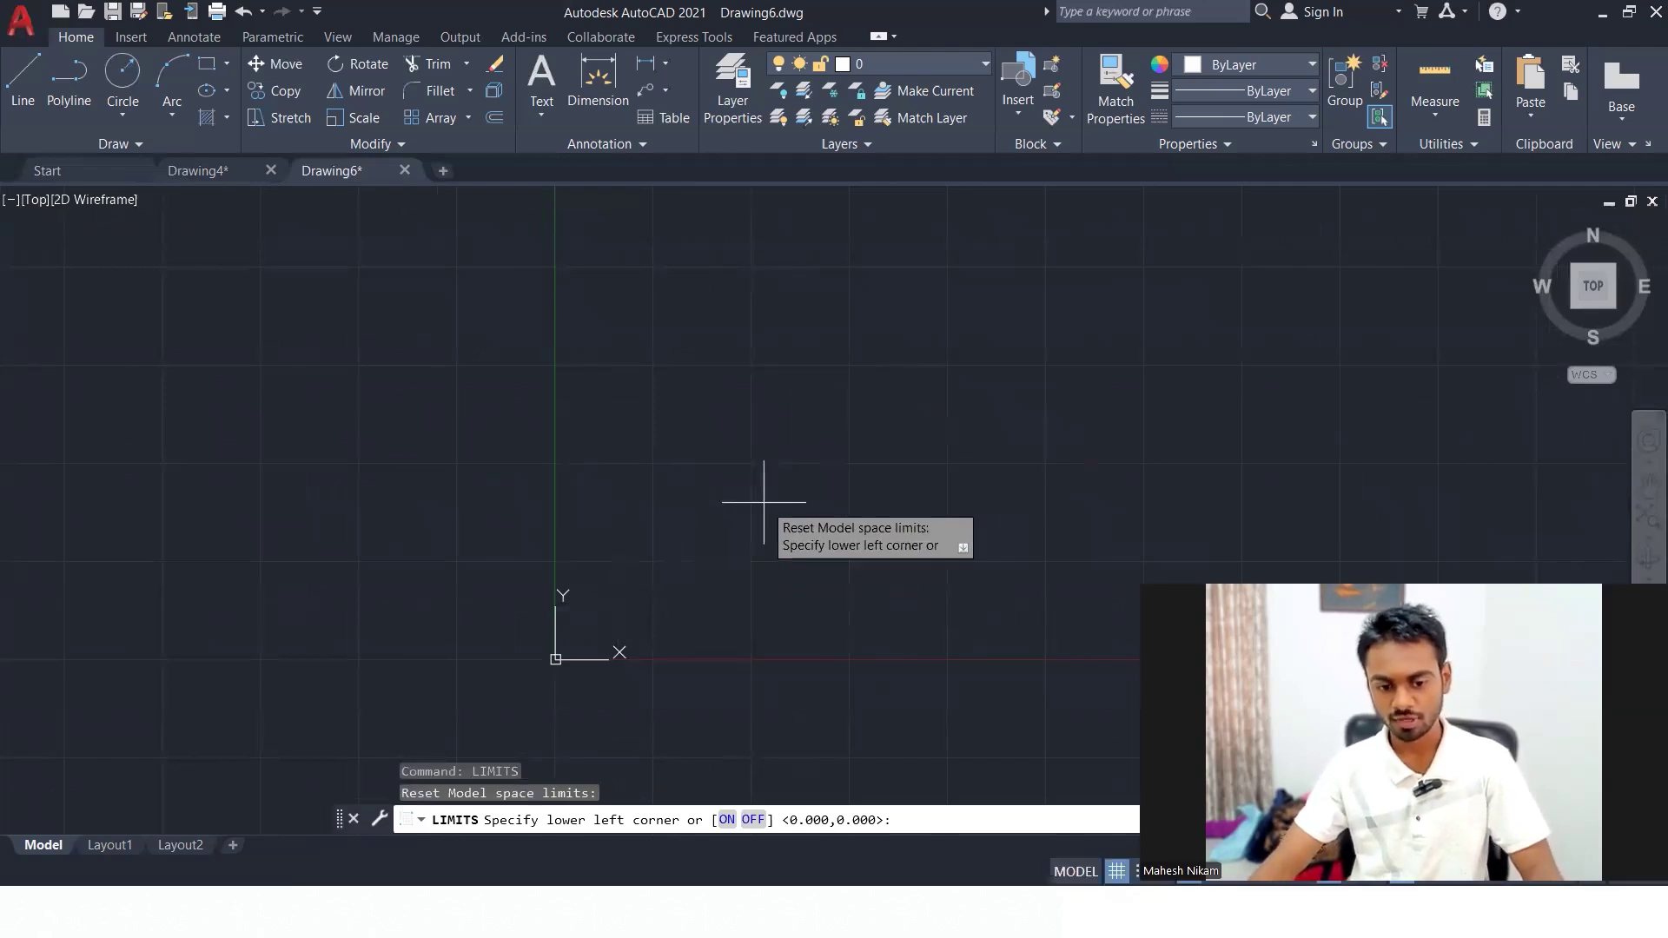
key(Escape)
key(Escape)
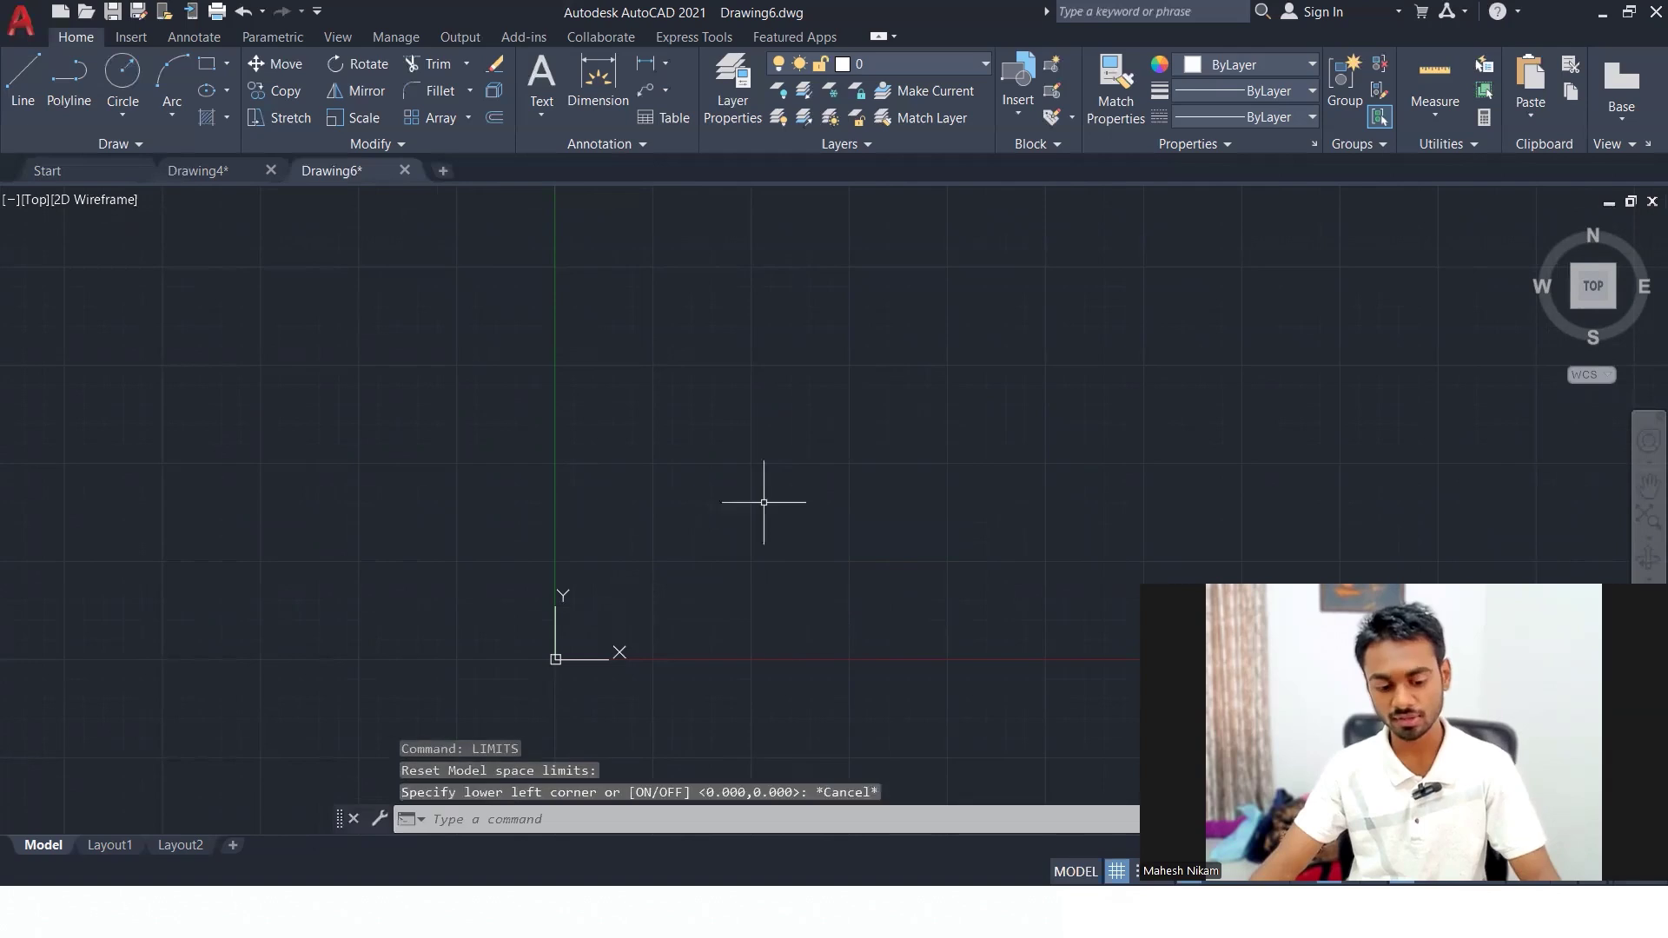
text(li)
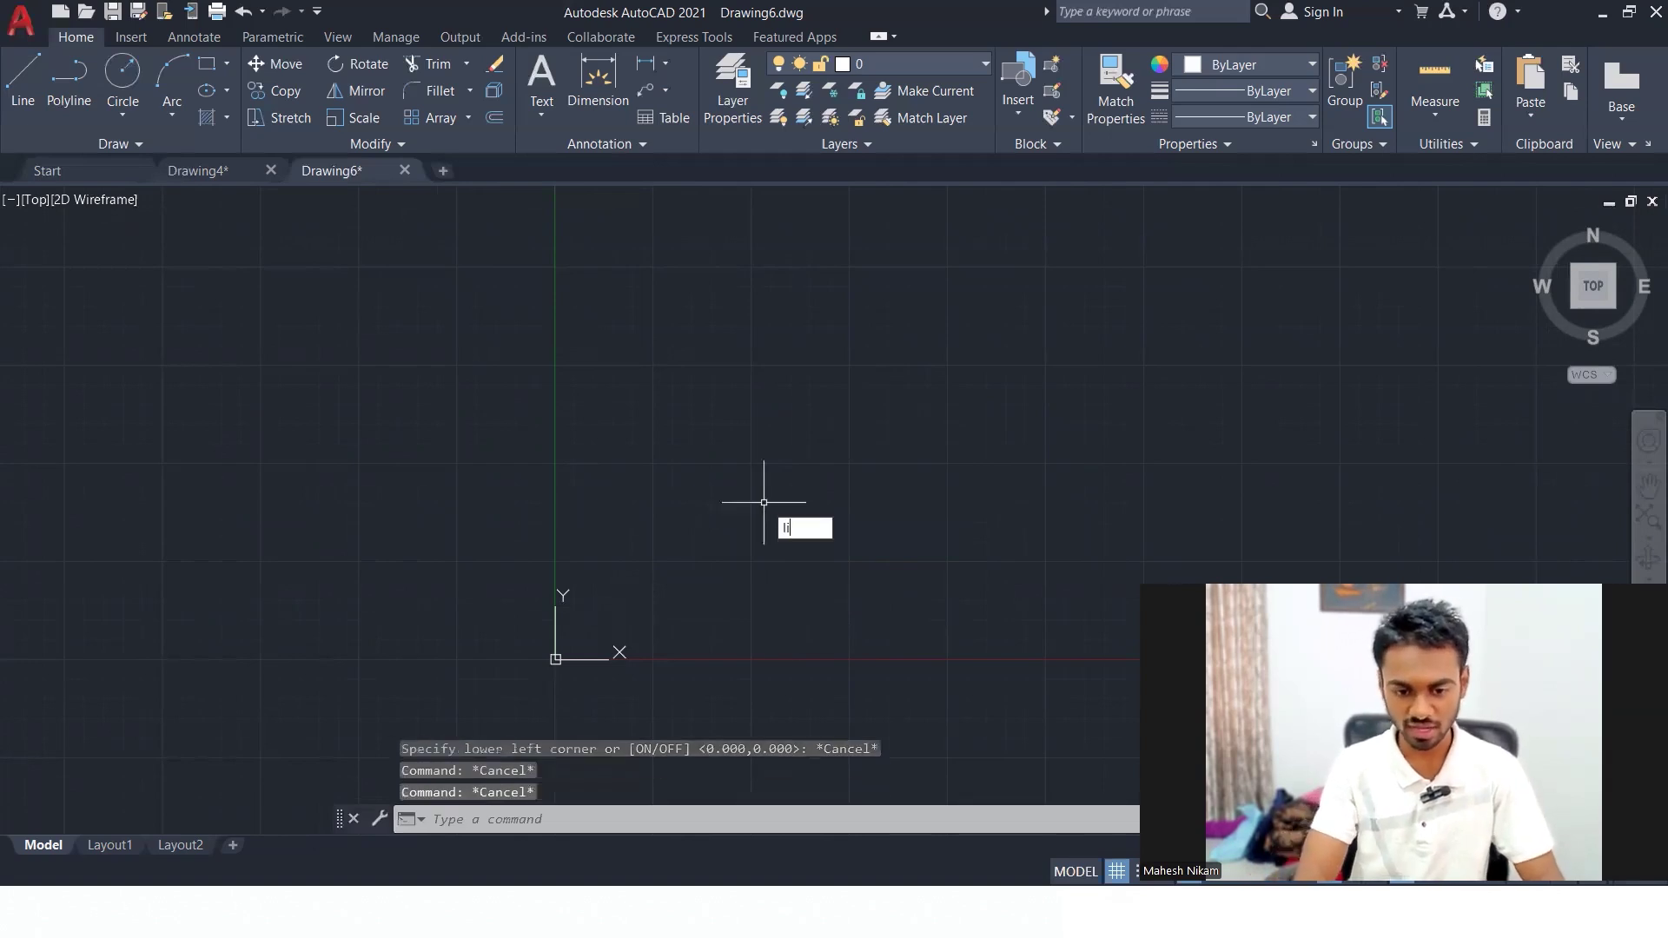
text(m)
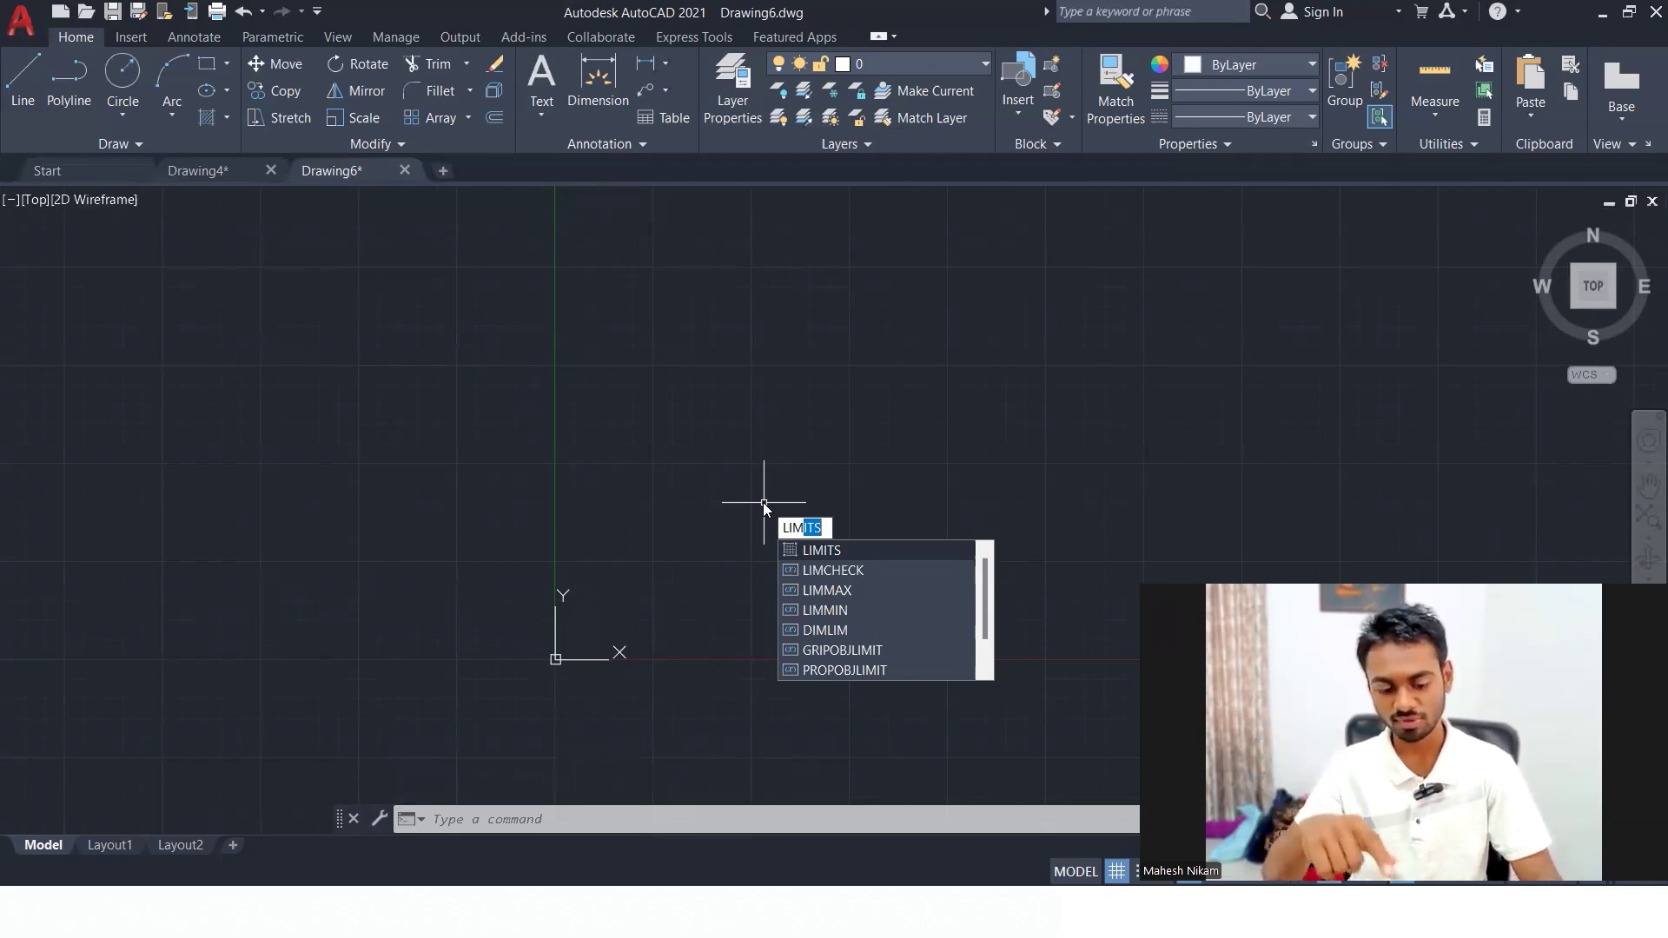
key(Return)
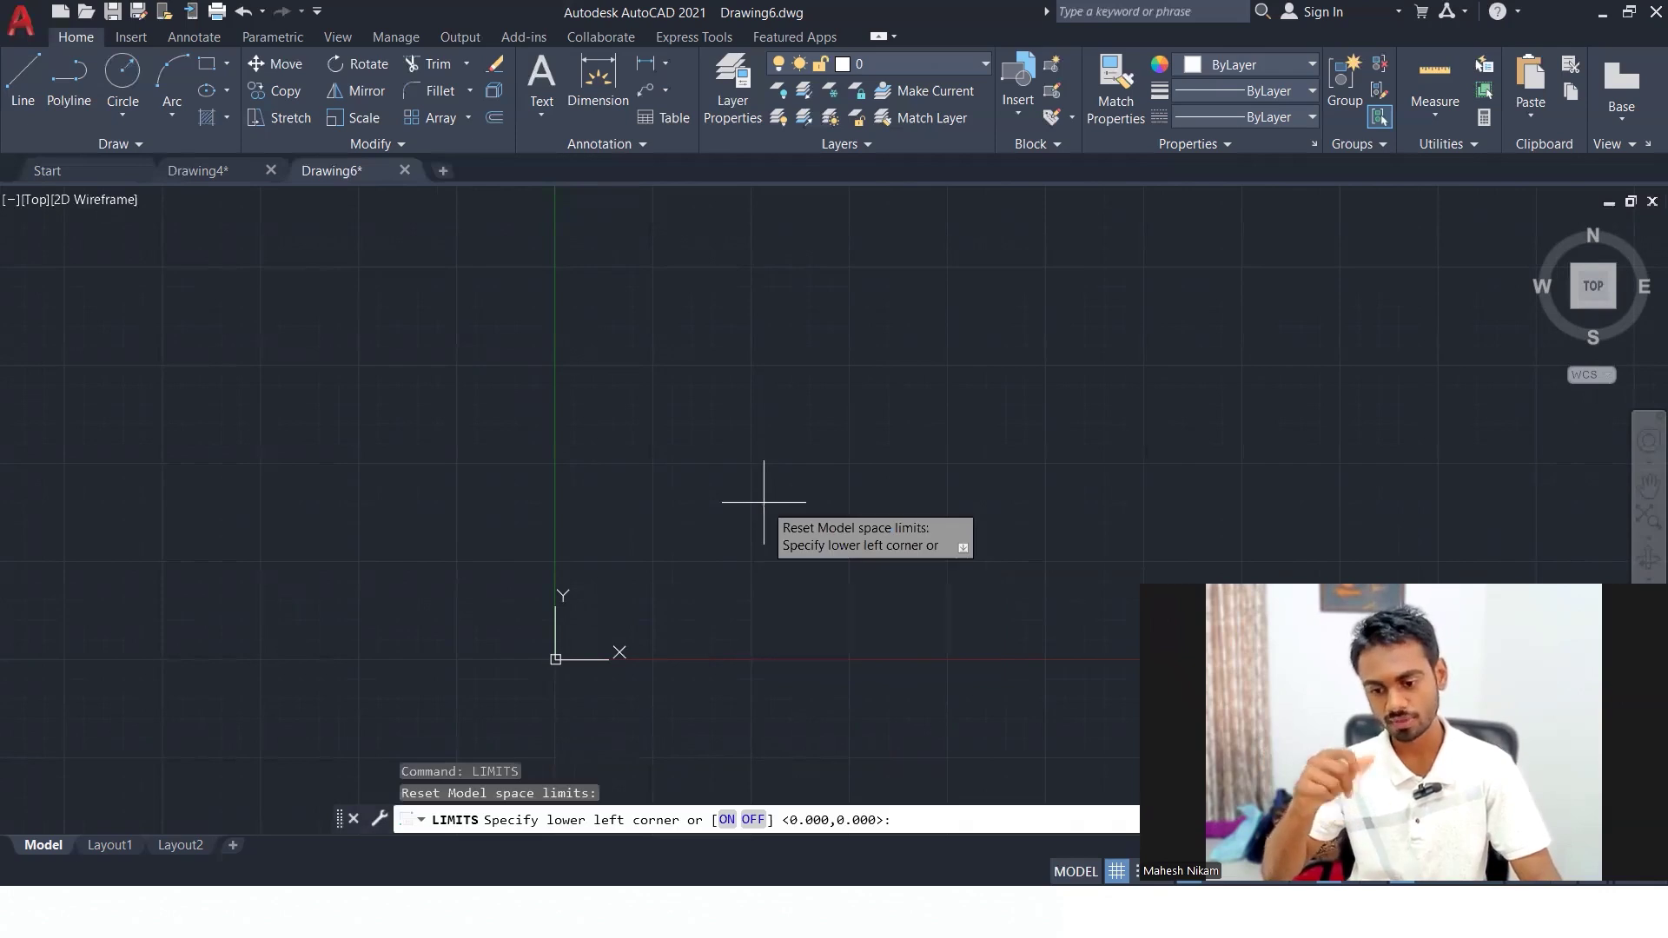
key(Escape)
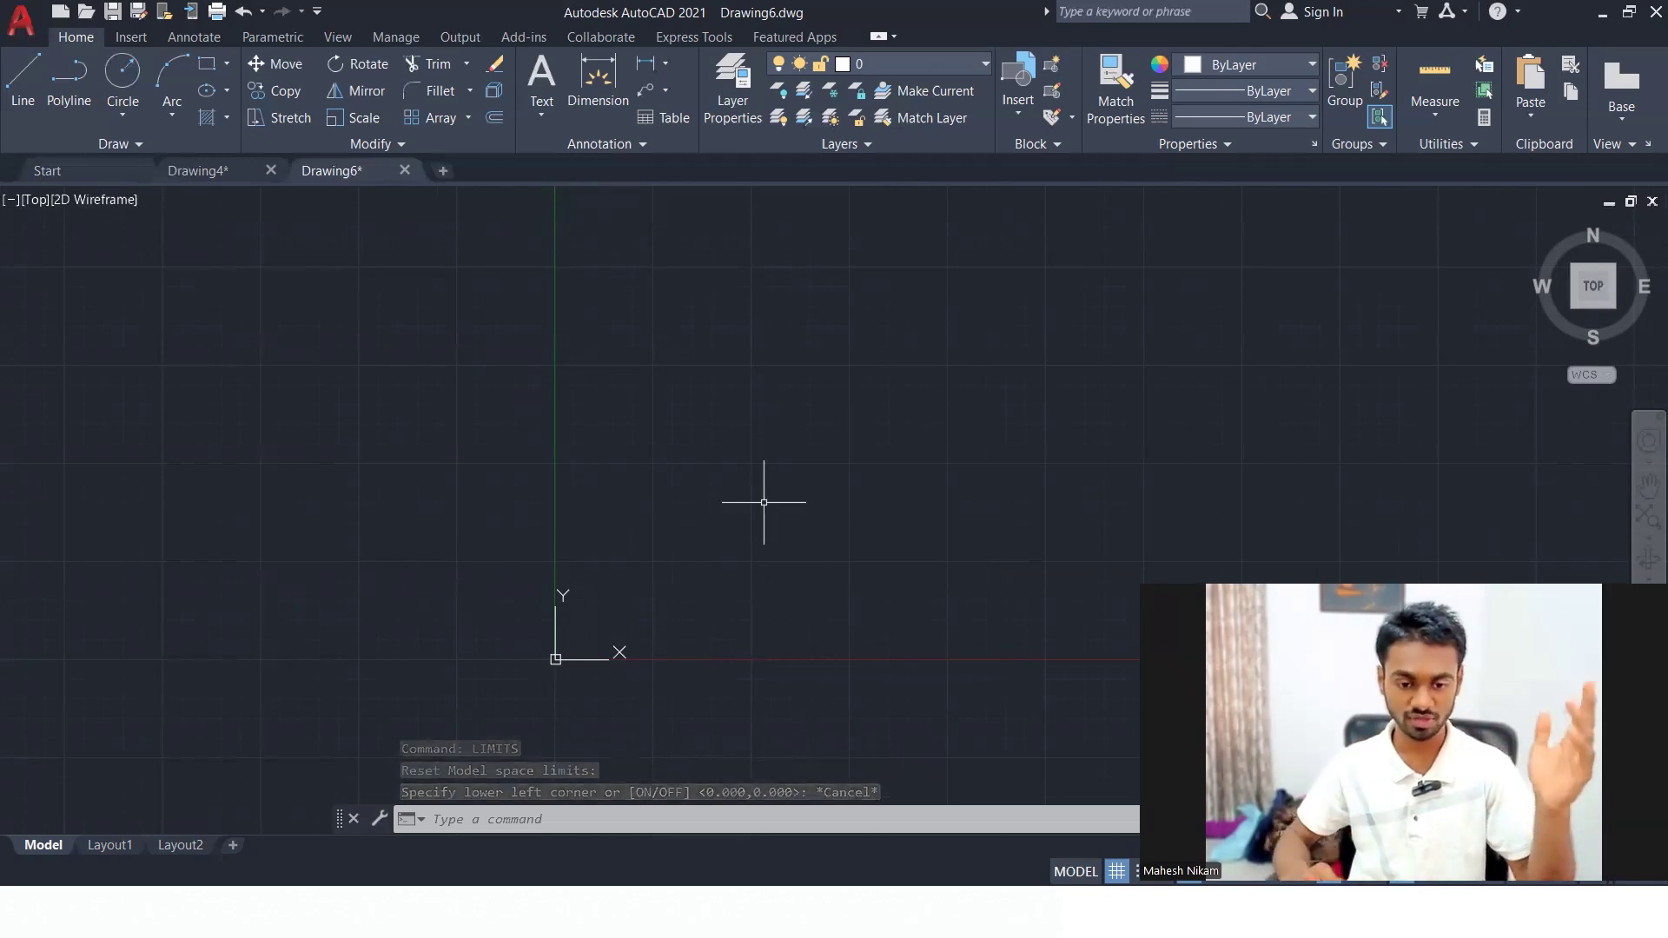
- Draw a single horizontal line above and to the right of the origin
text(l)
key(Return)
click(686, 490)
click(995, 482)
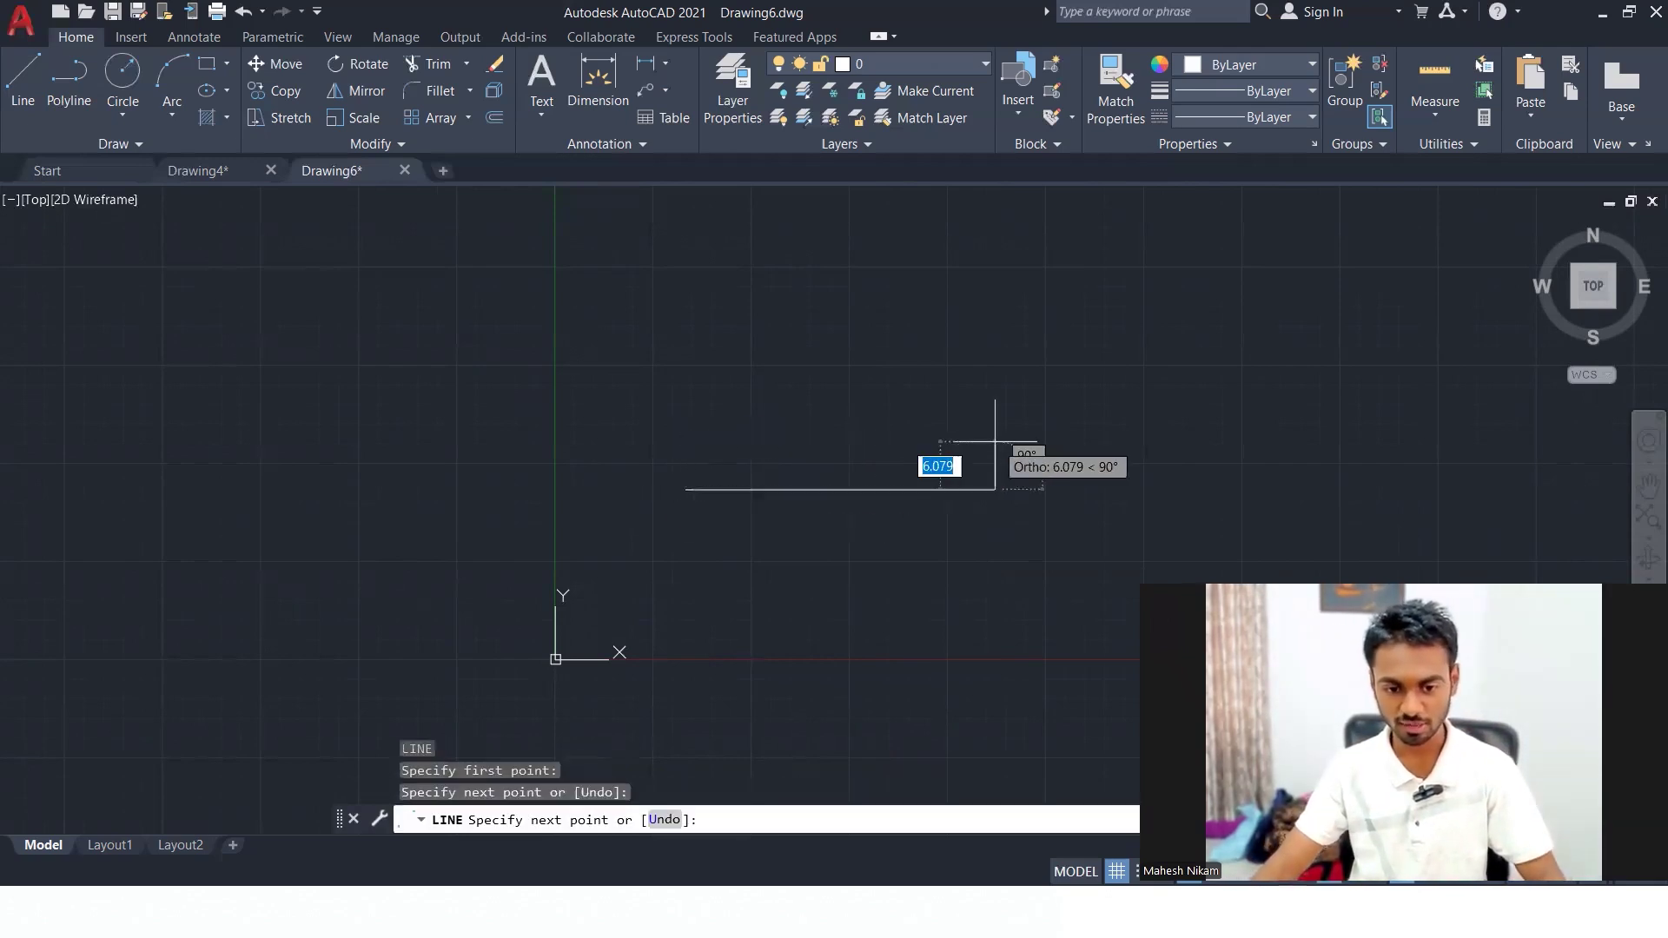
key(Escape)
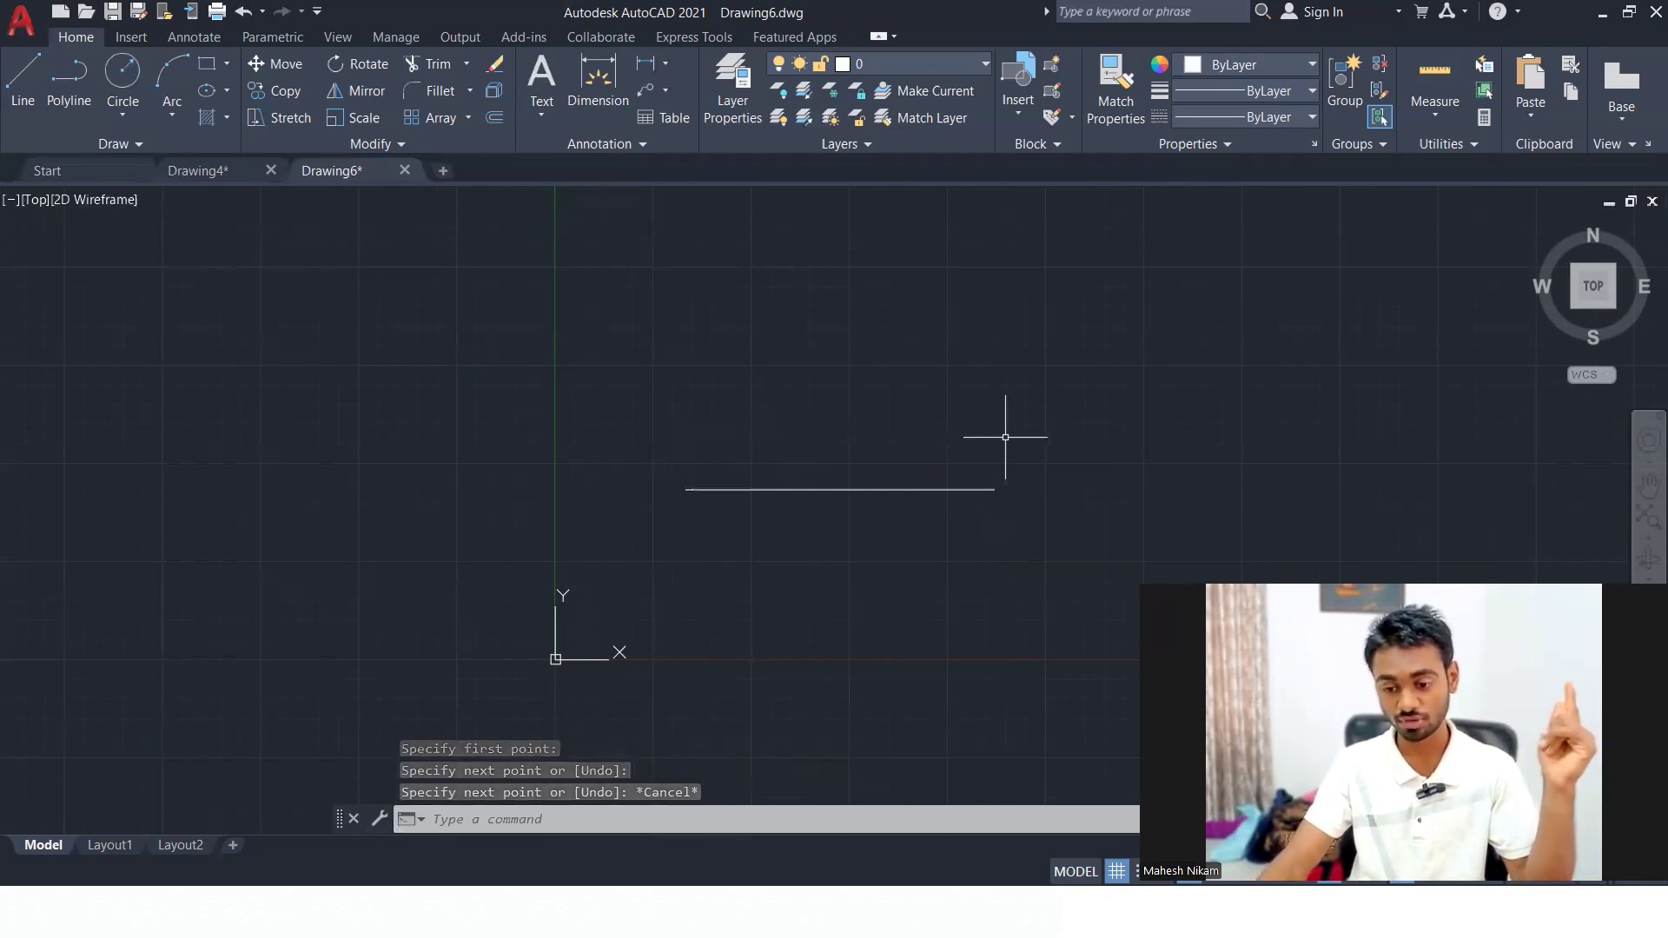
- Draw a chain of seven connected horizontal and vertical lines, starting above the first line and turning inward to form an inner rectangle
key(Return)
click(692, 408)
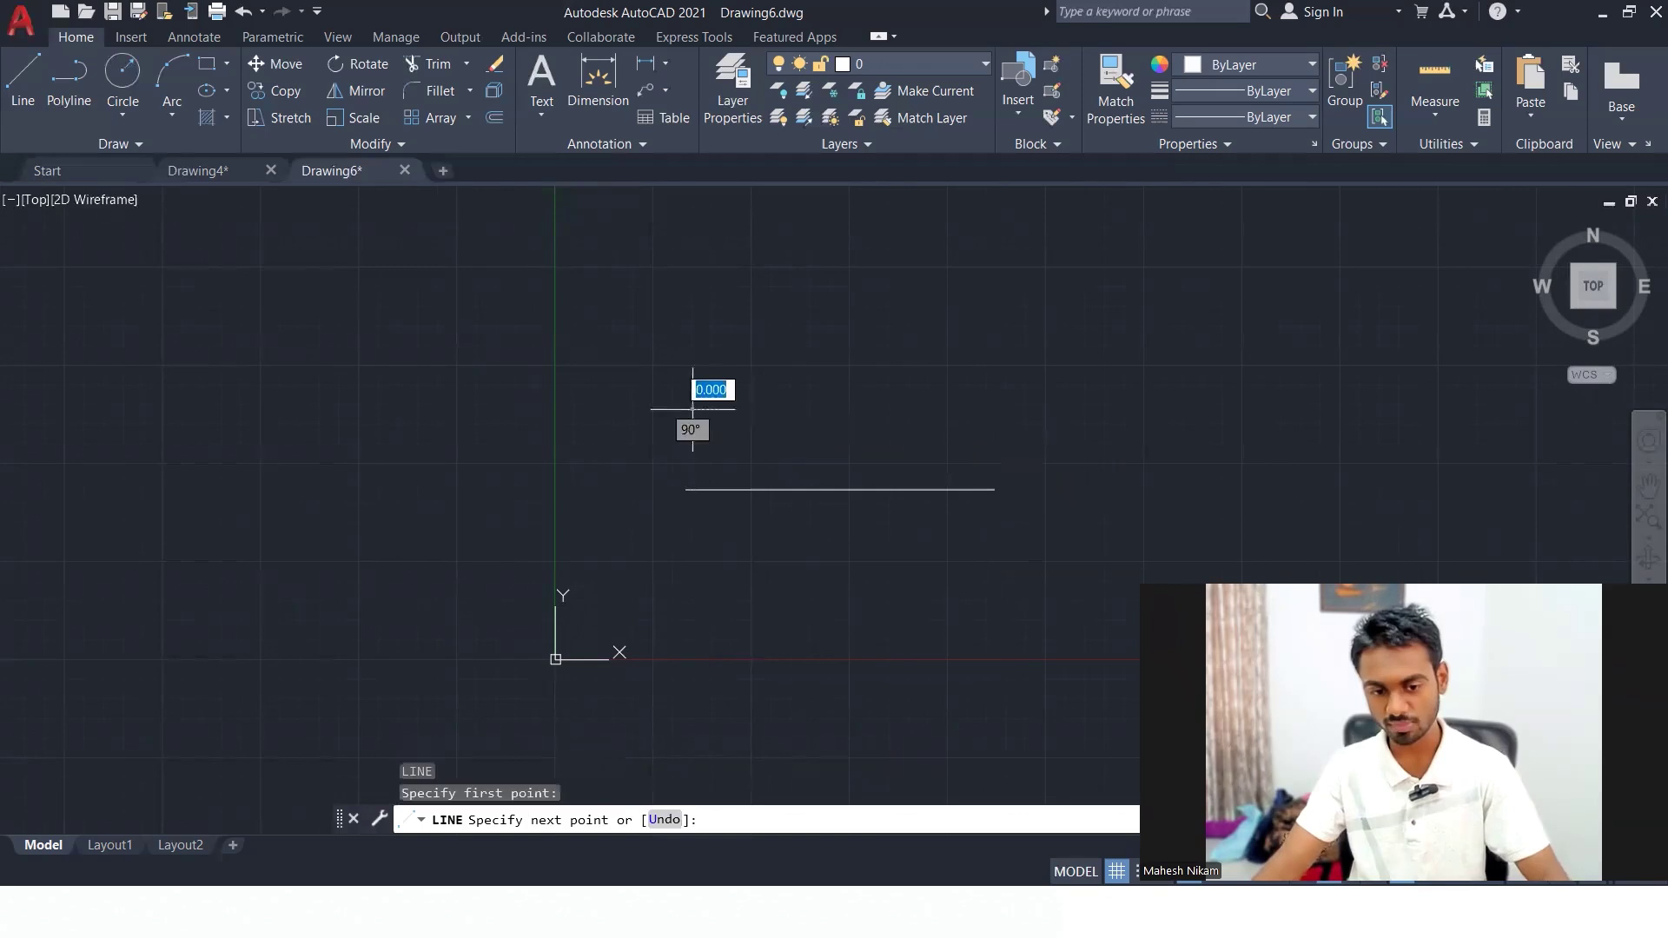
click(1104, 411)
click(1104, 215)
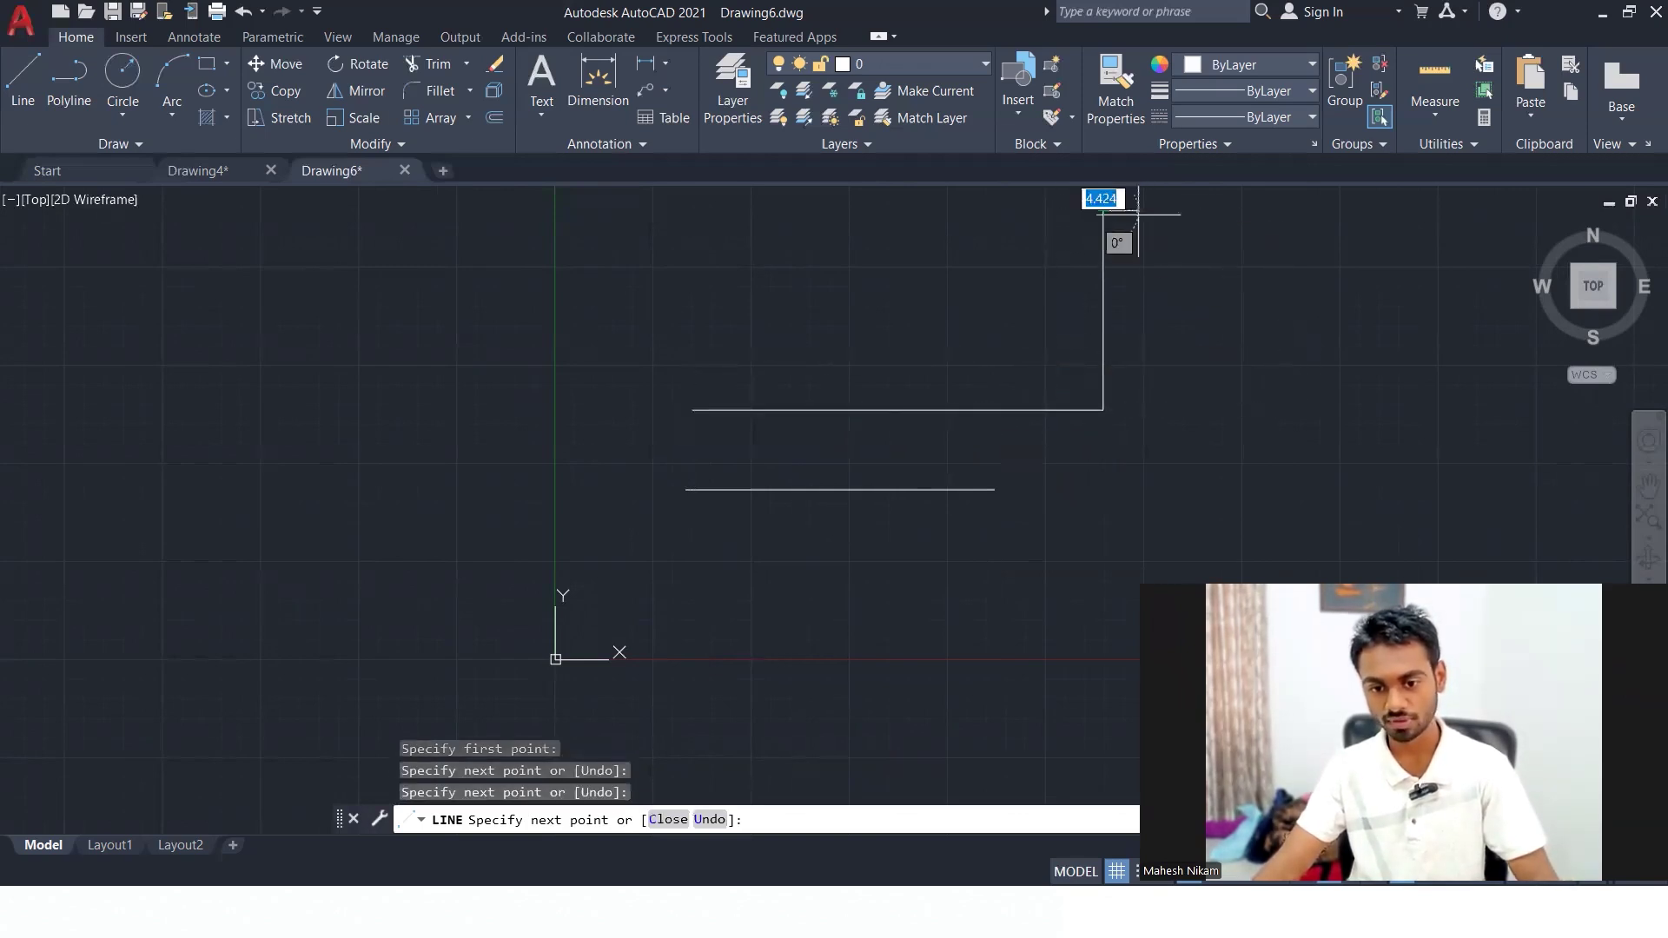
click(1414, 211)
click(1414, 453)
click(1162, 454)
click(1162, 259)
click(1429, 259)
middle_drag(1469, 271, 1259, 313)
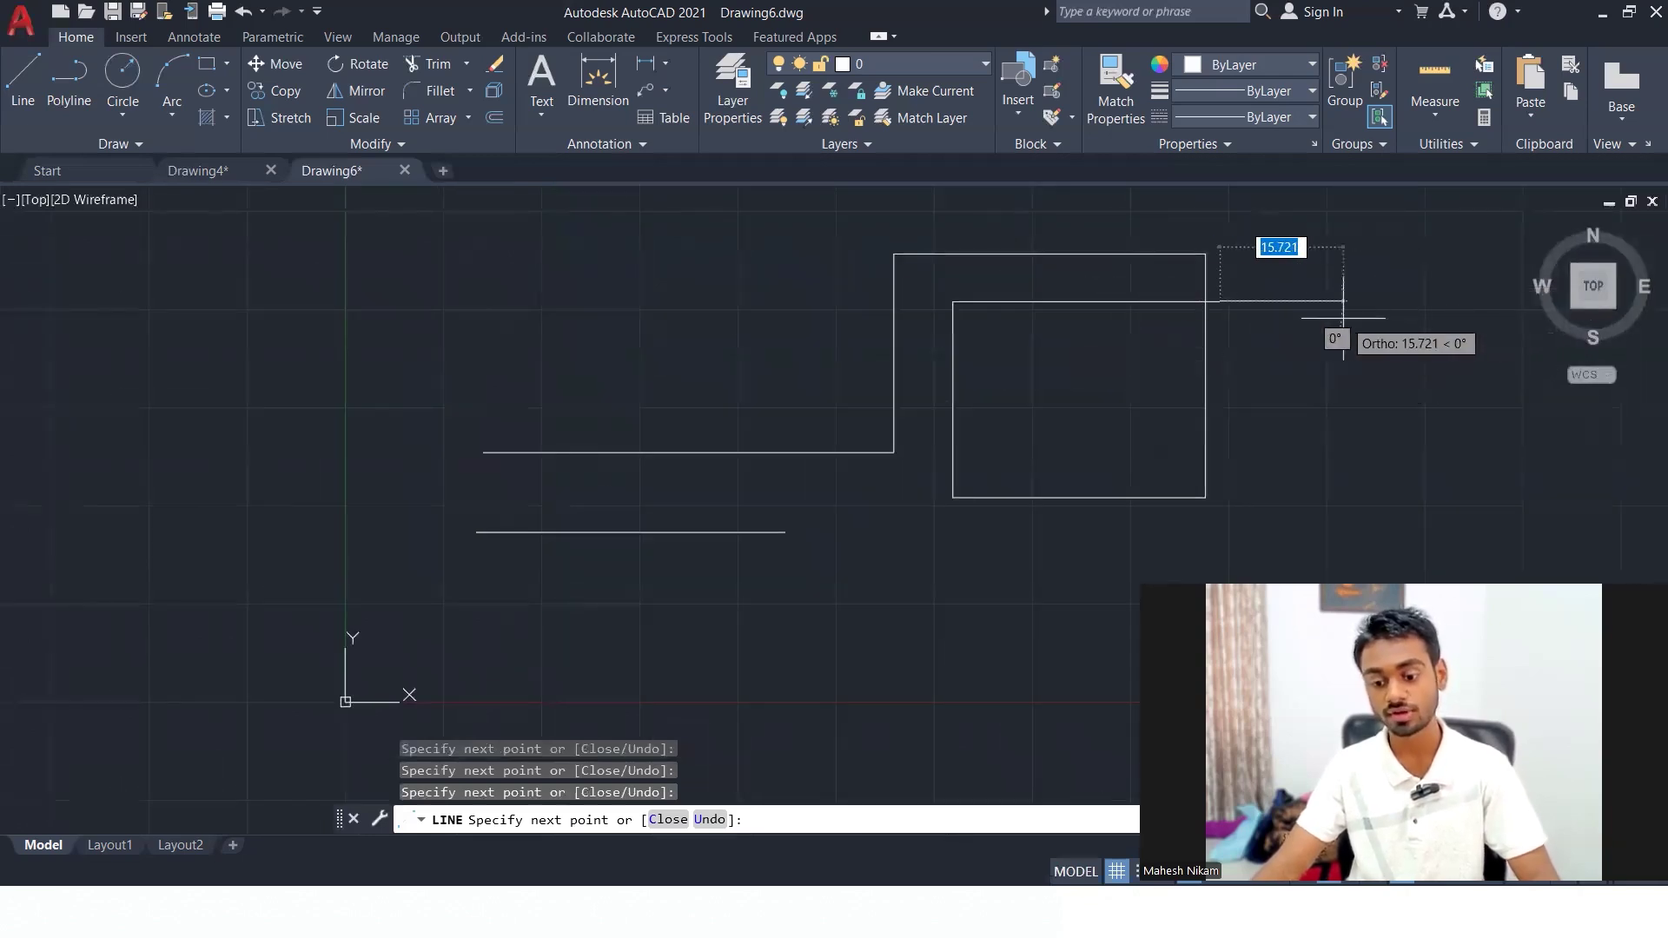
key(Escape)
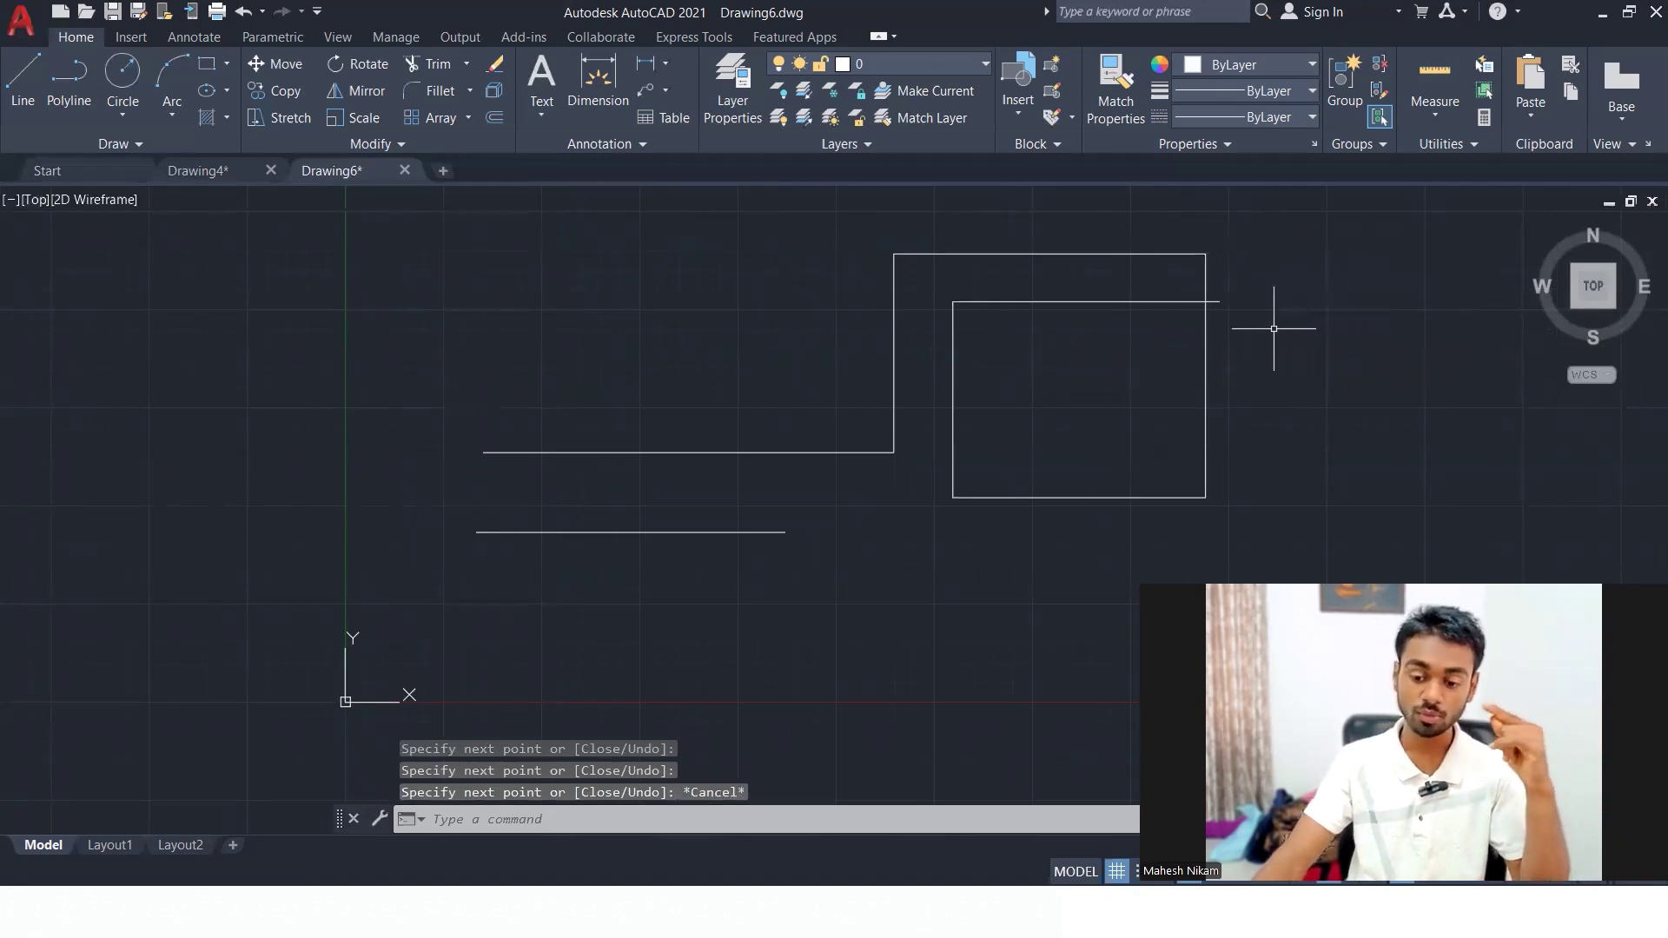
key(Return)
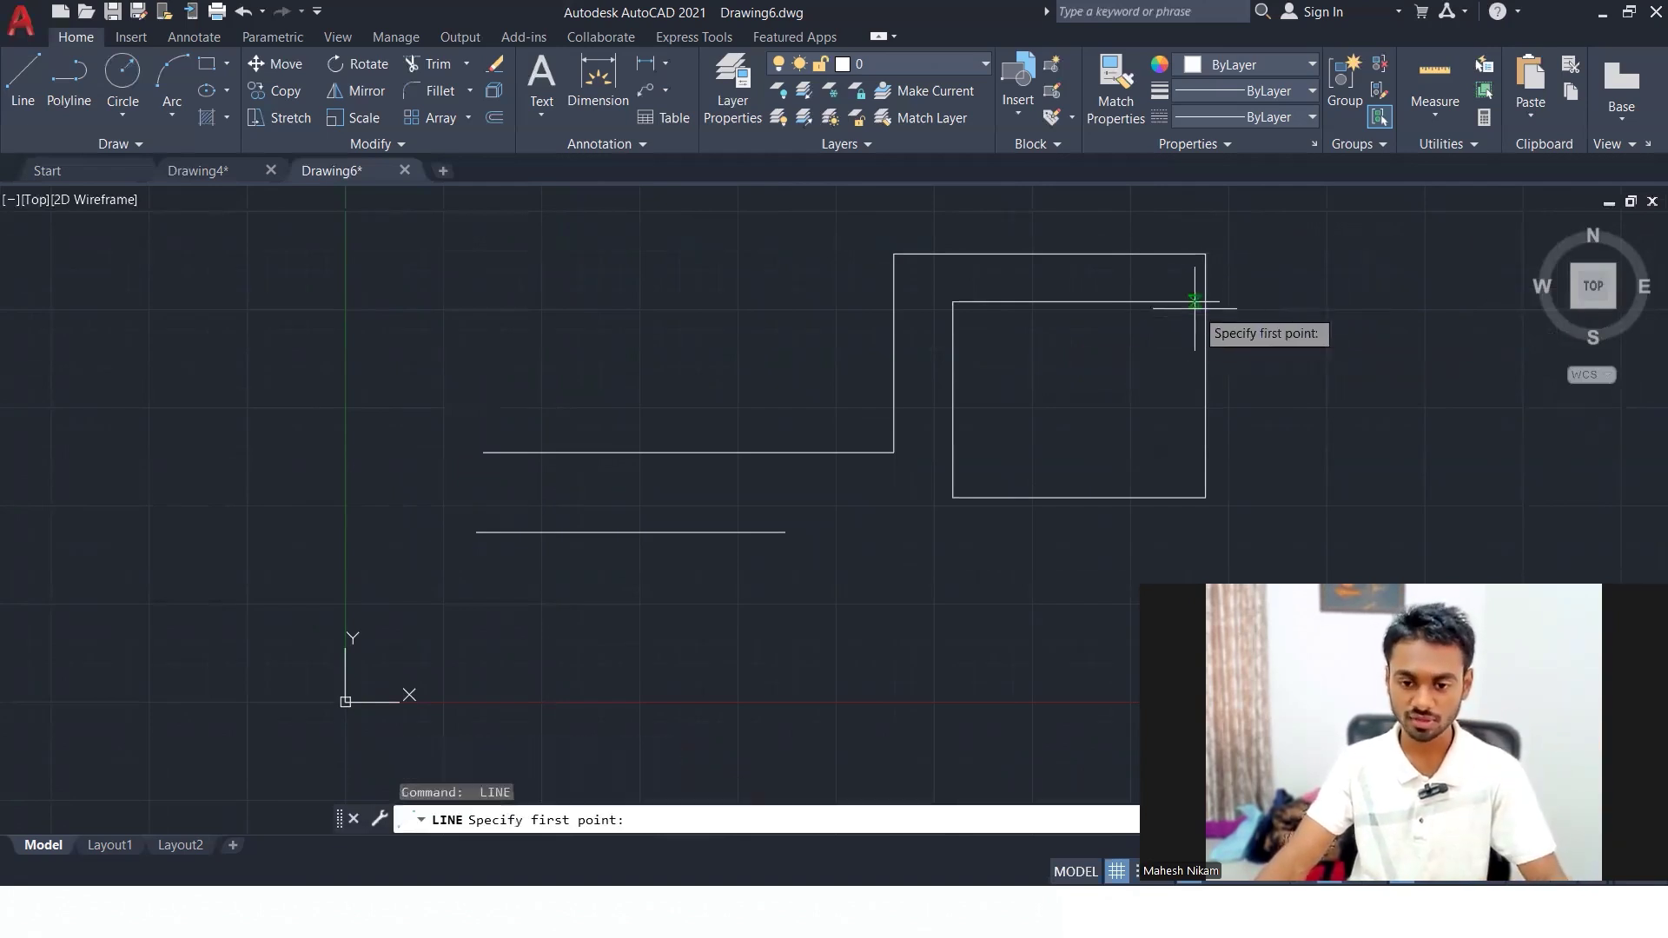
click(1204, 301)
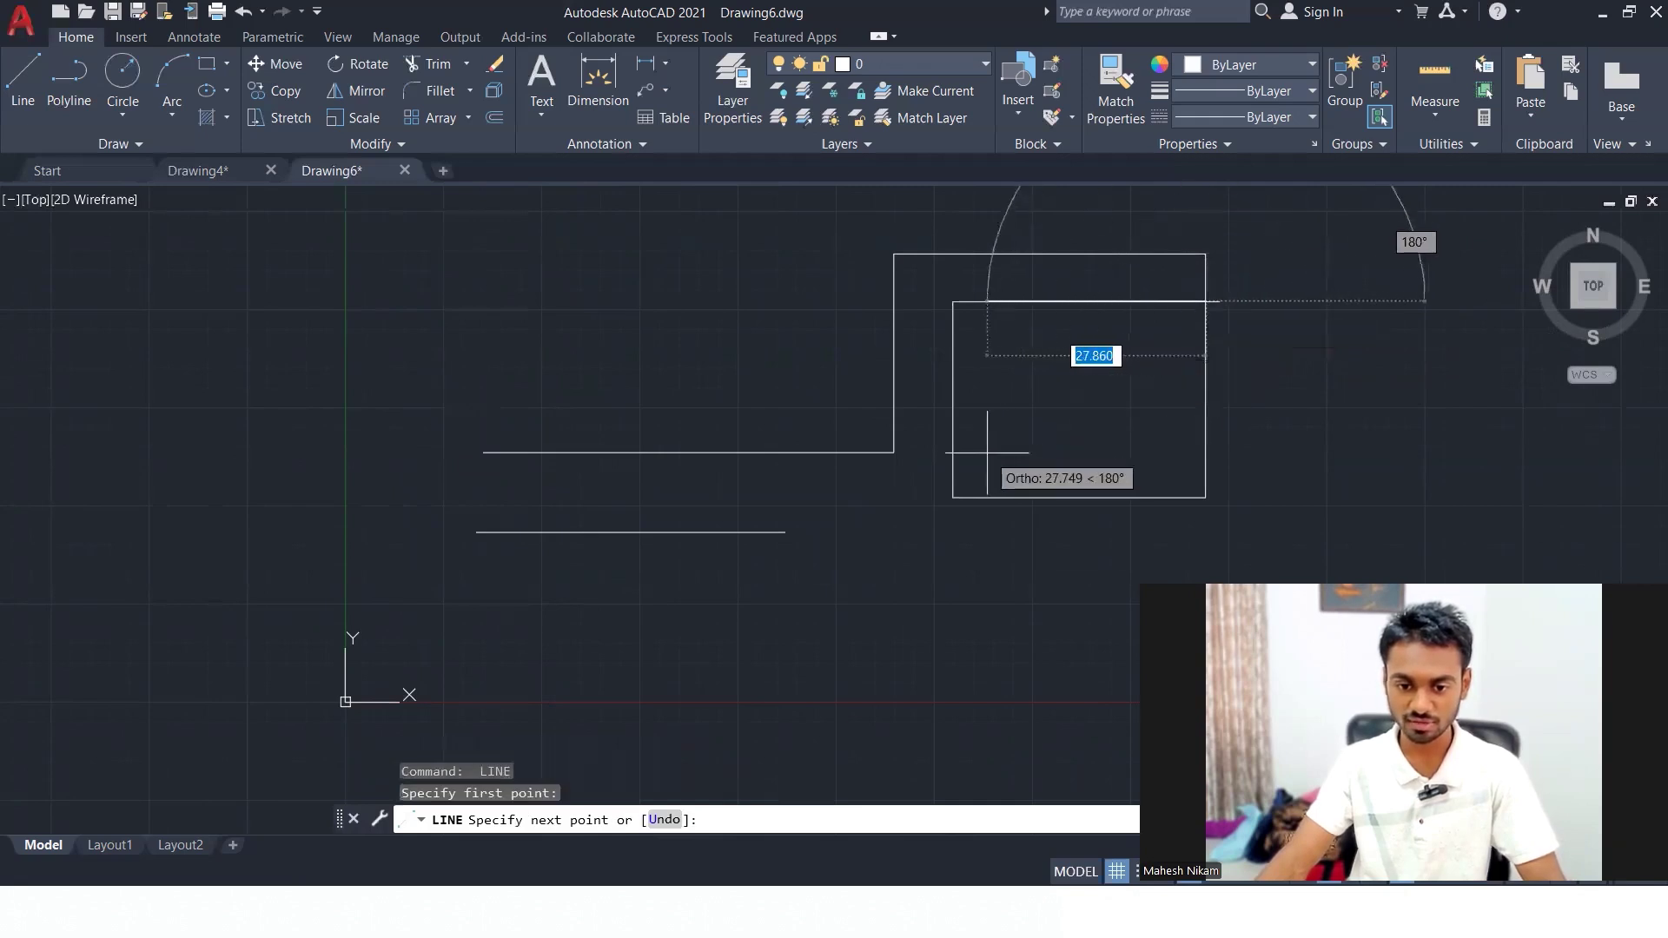
key(Escape)
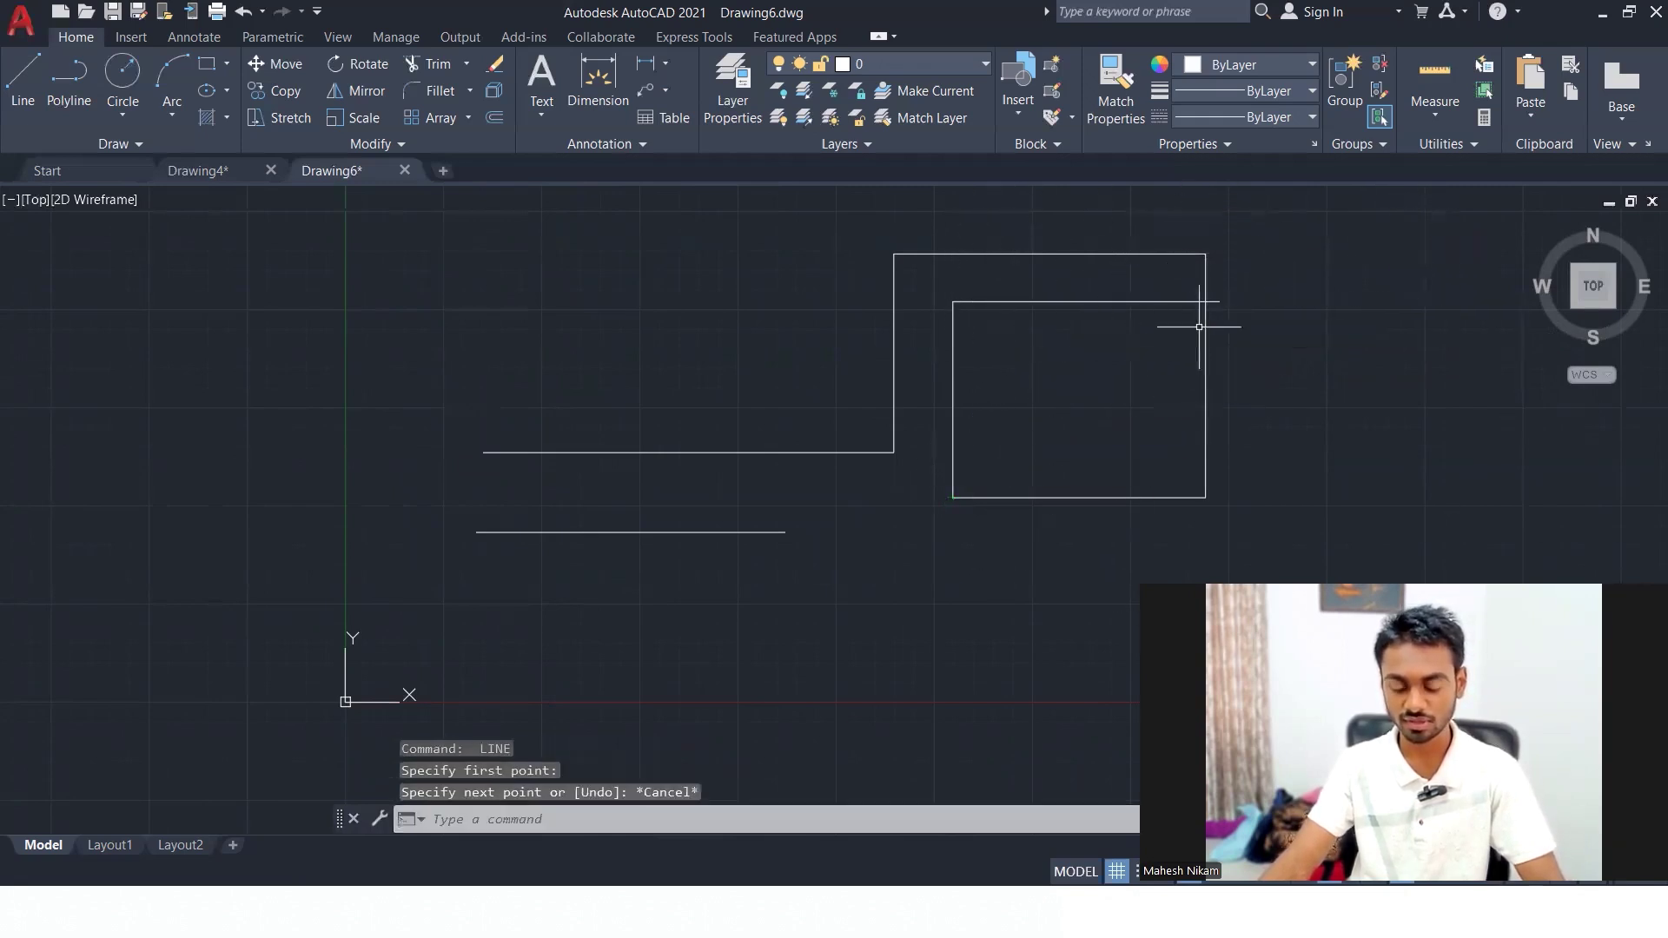
text(L)
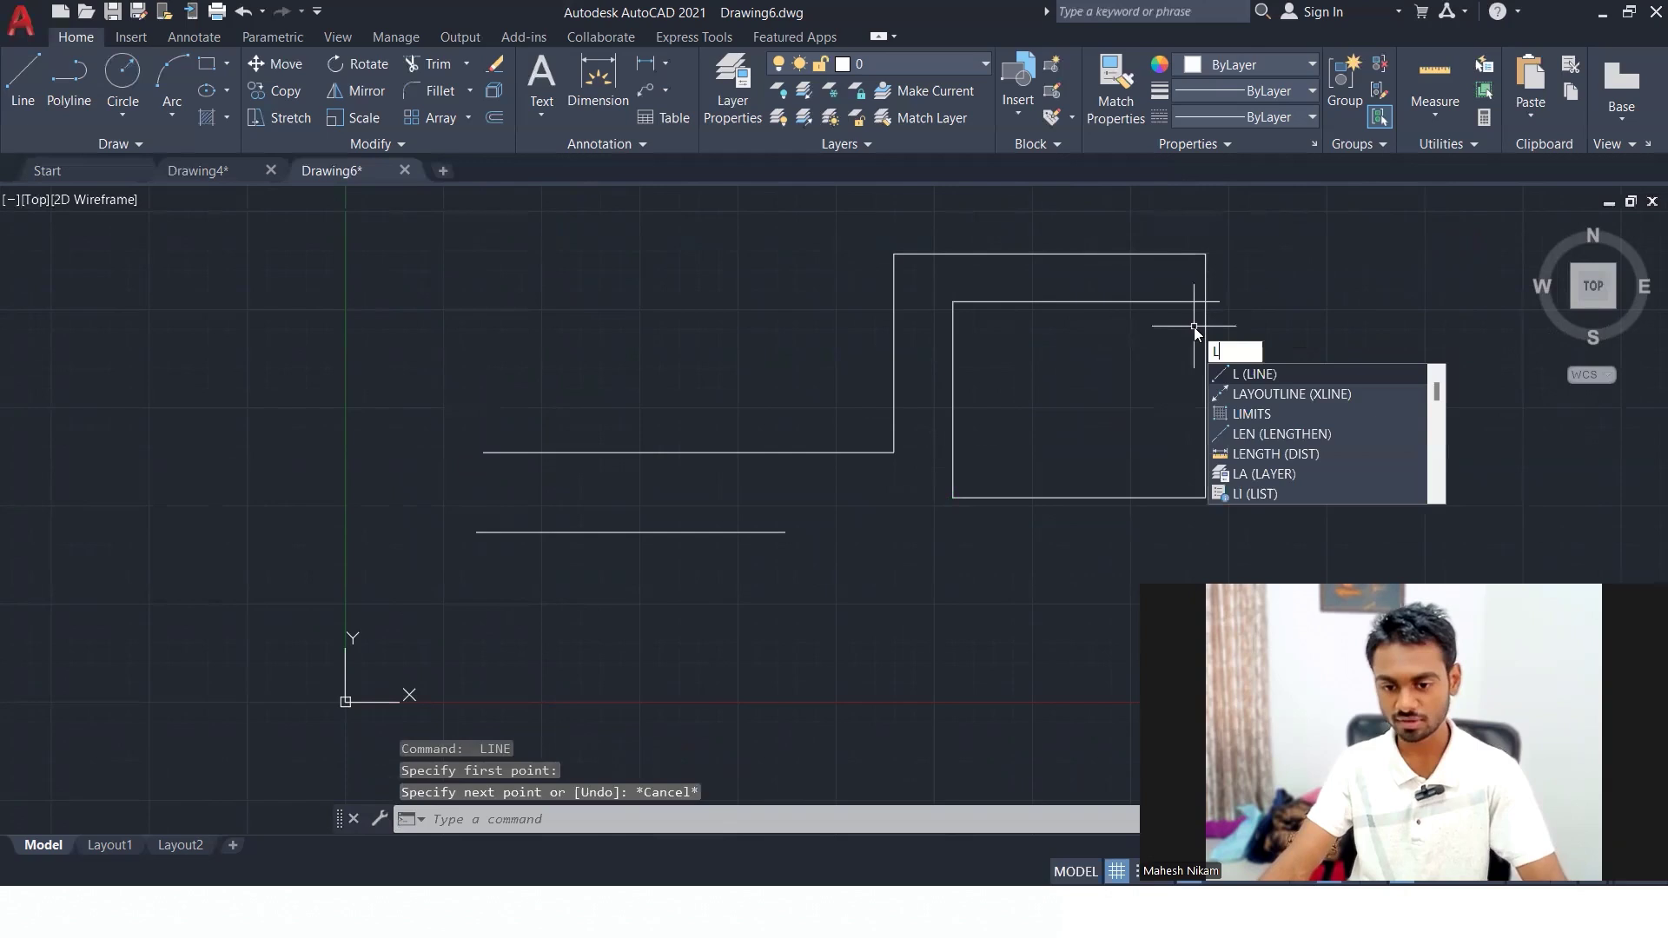
key(Return)
key(Escape)
key(Escape)
key(Escape)
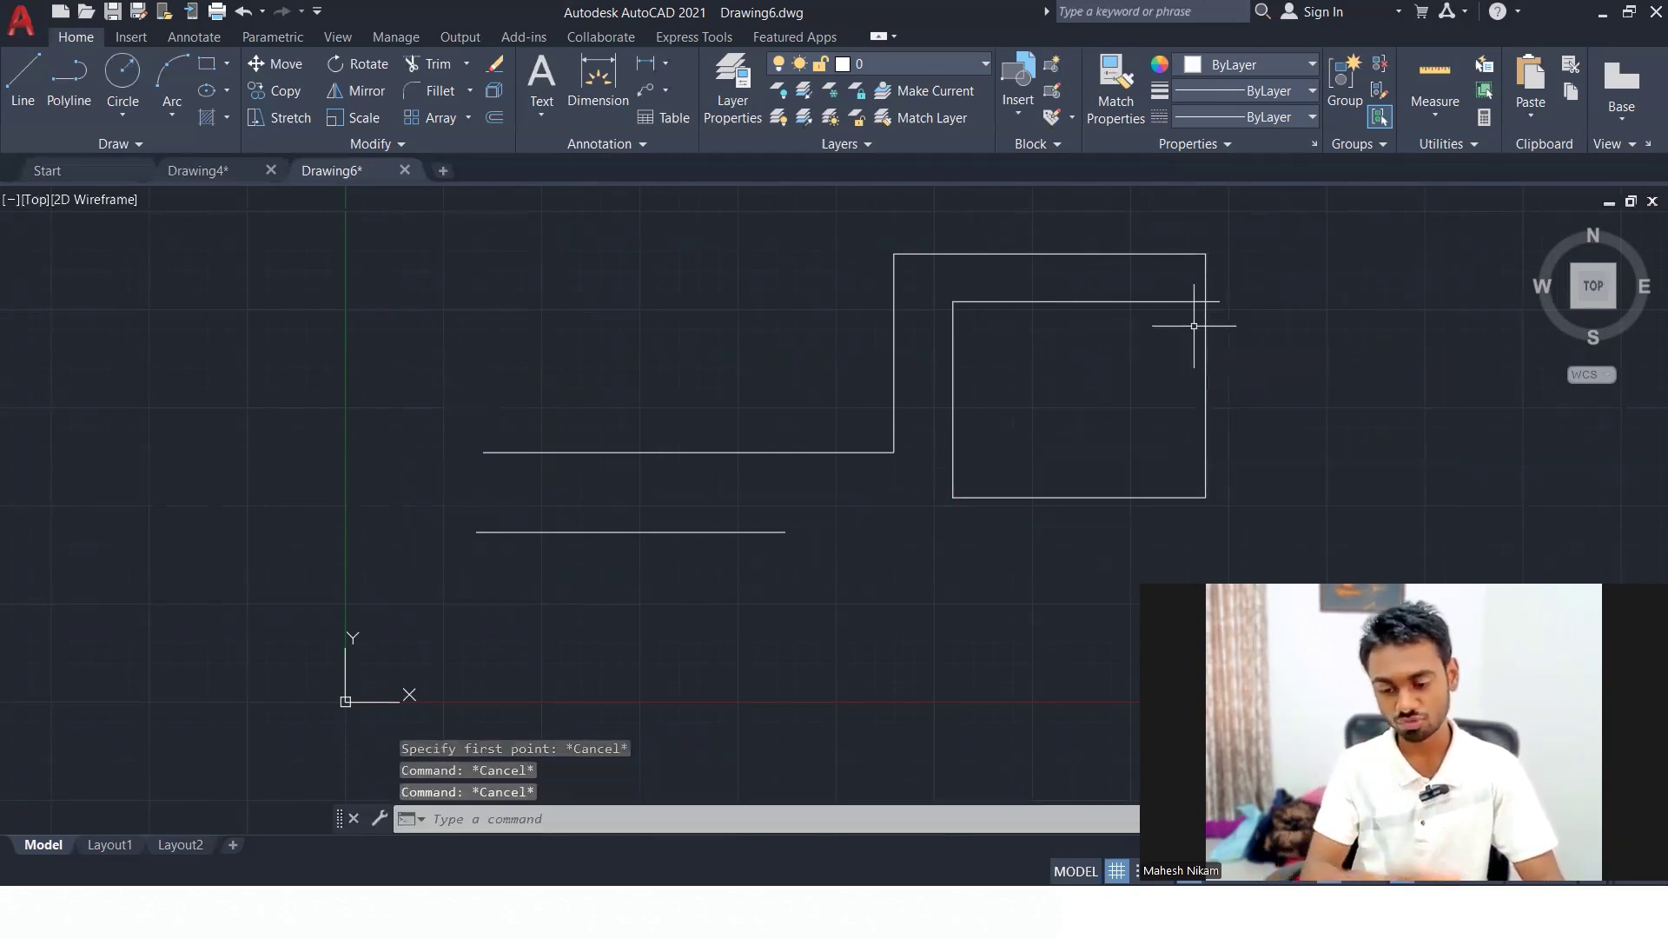
- Draw a diagonal line from the inner rectangle's upper-right intersection to its lower-left corner
key(Return)
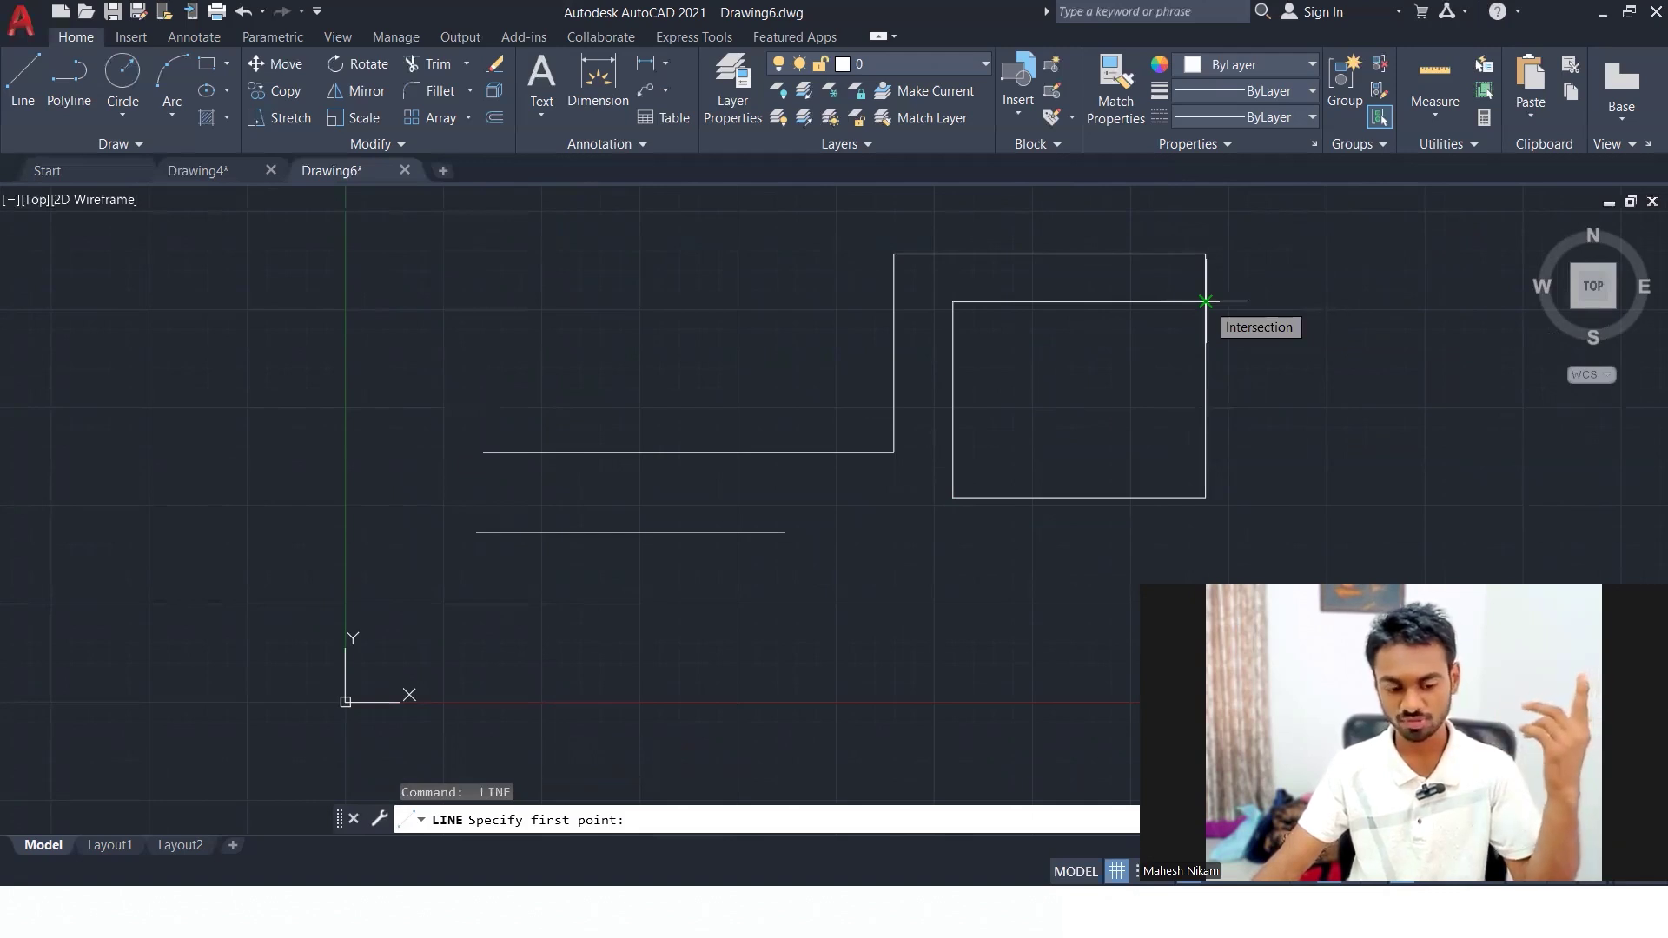
click(1205, 301)
click(953, 498)
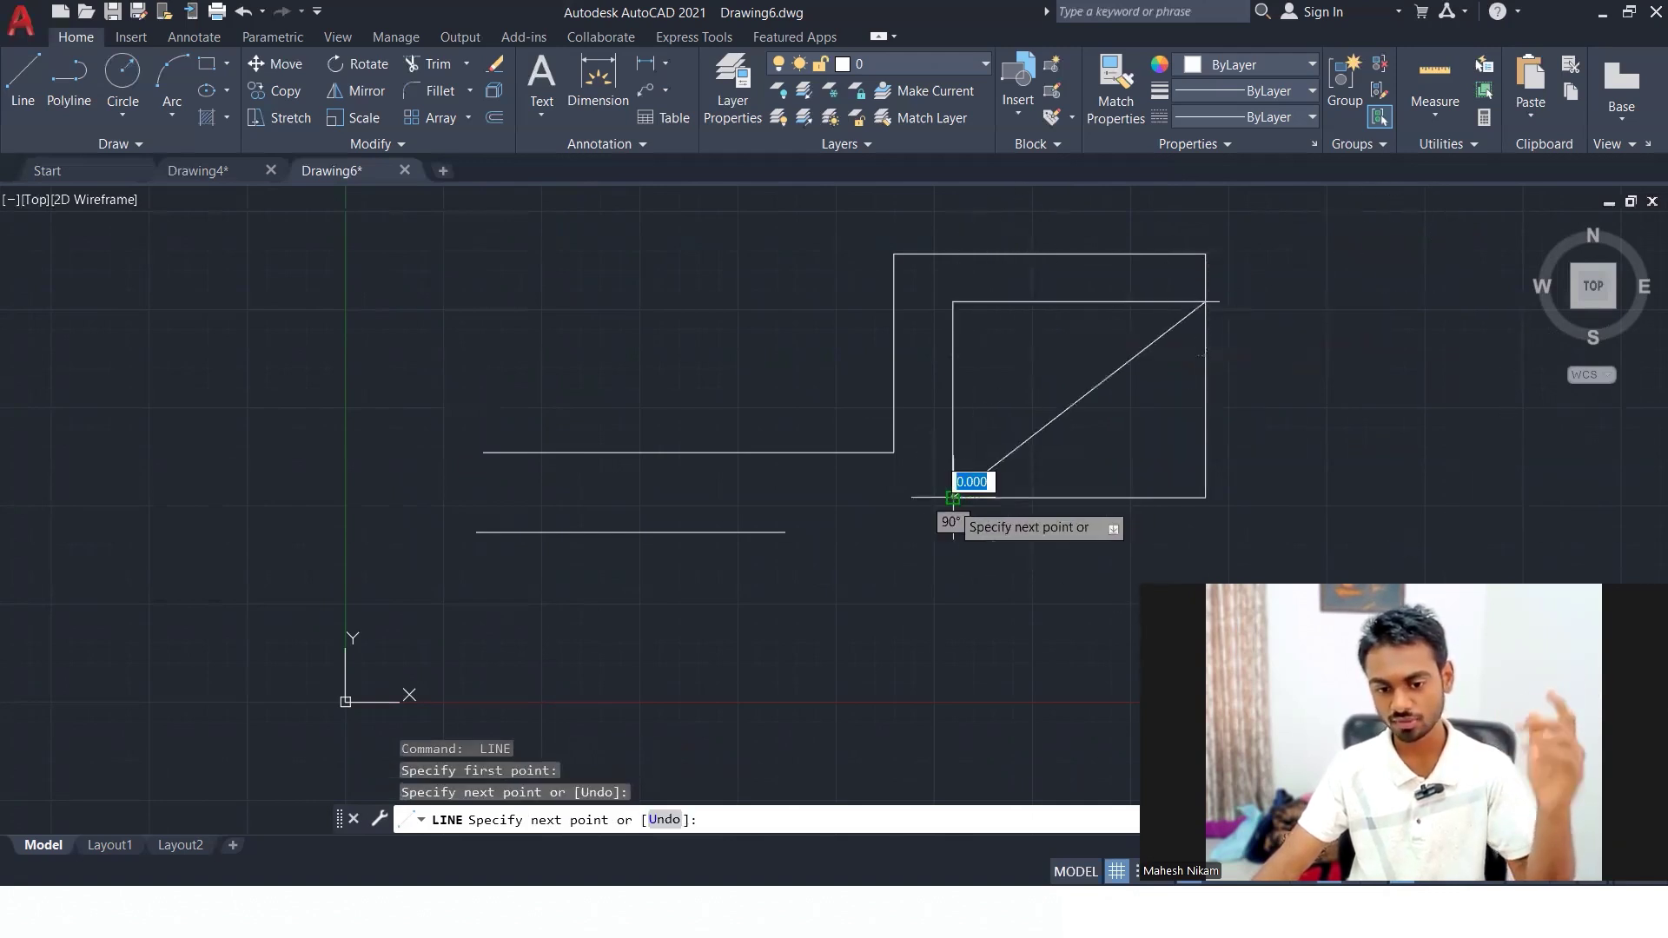
key(Escape)
key(Escape)
key(Escape)
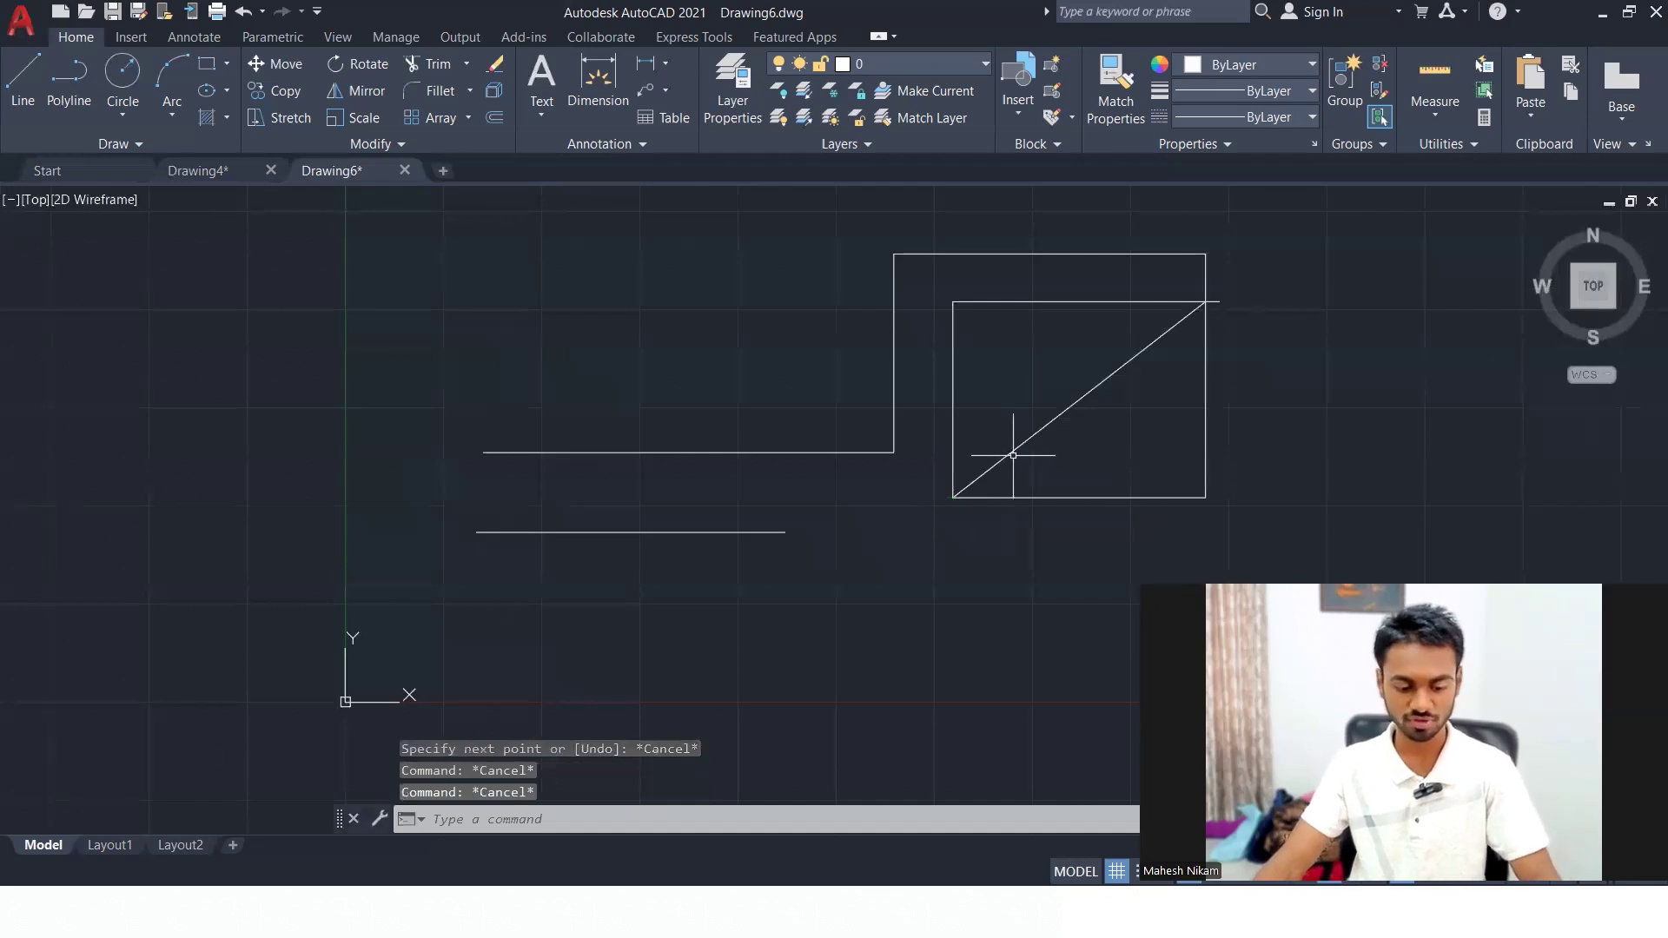
- Draw a circle in the empty area above the line shapes
scroll(835, 414, down, 3)
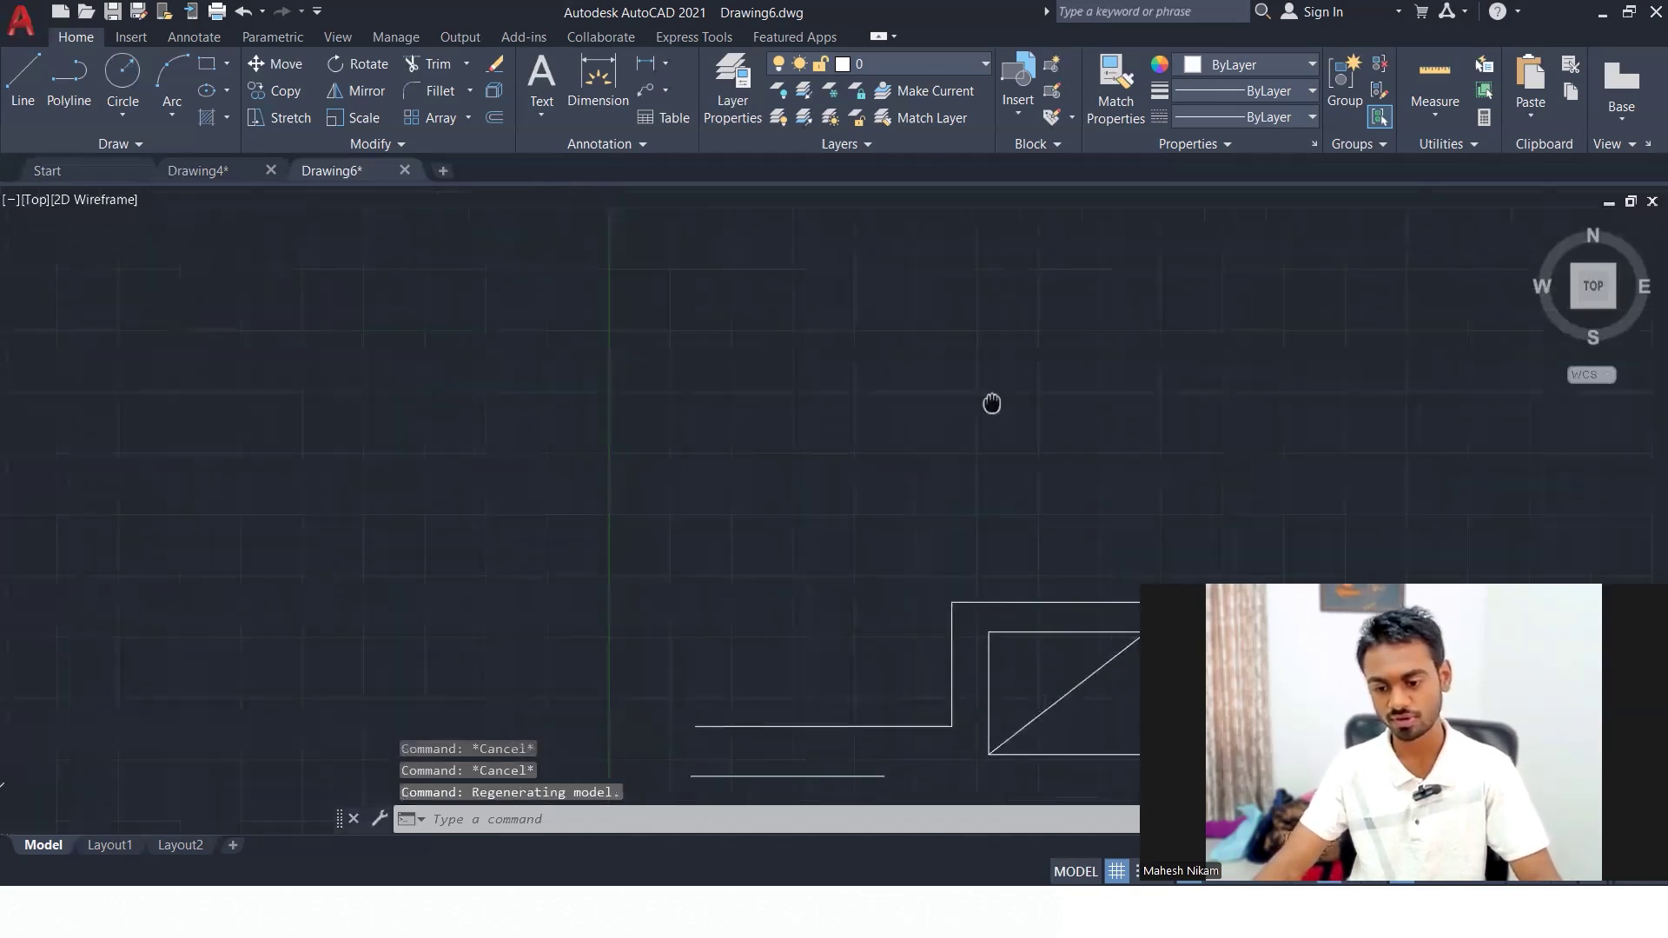
text(c)
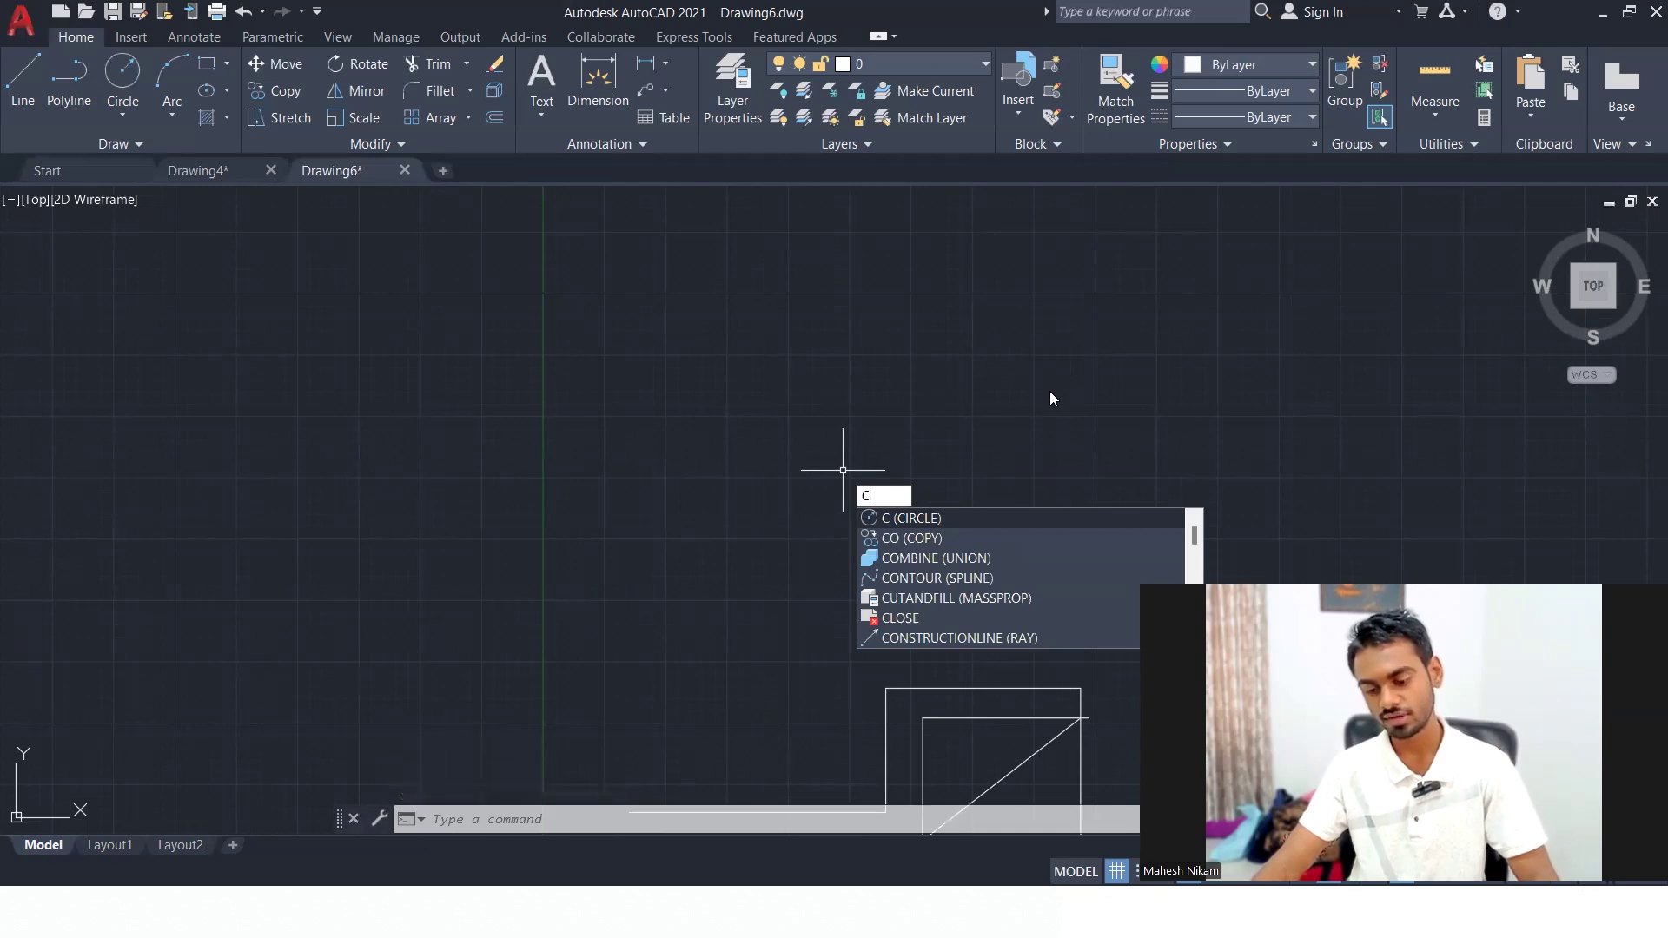
key(Return)
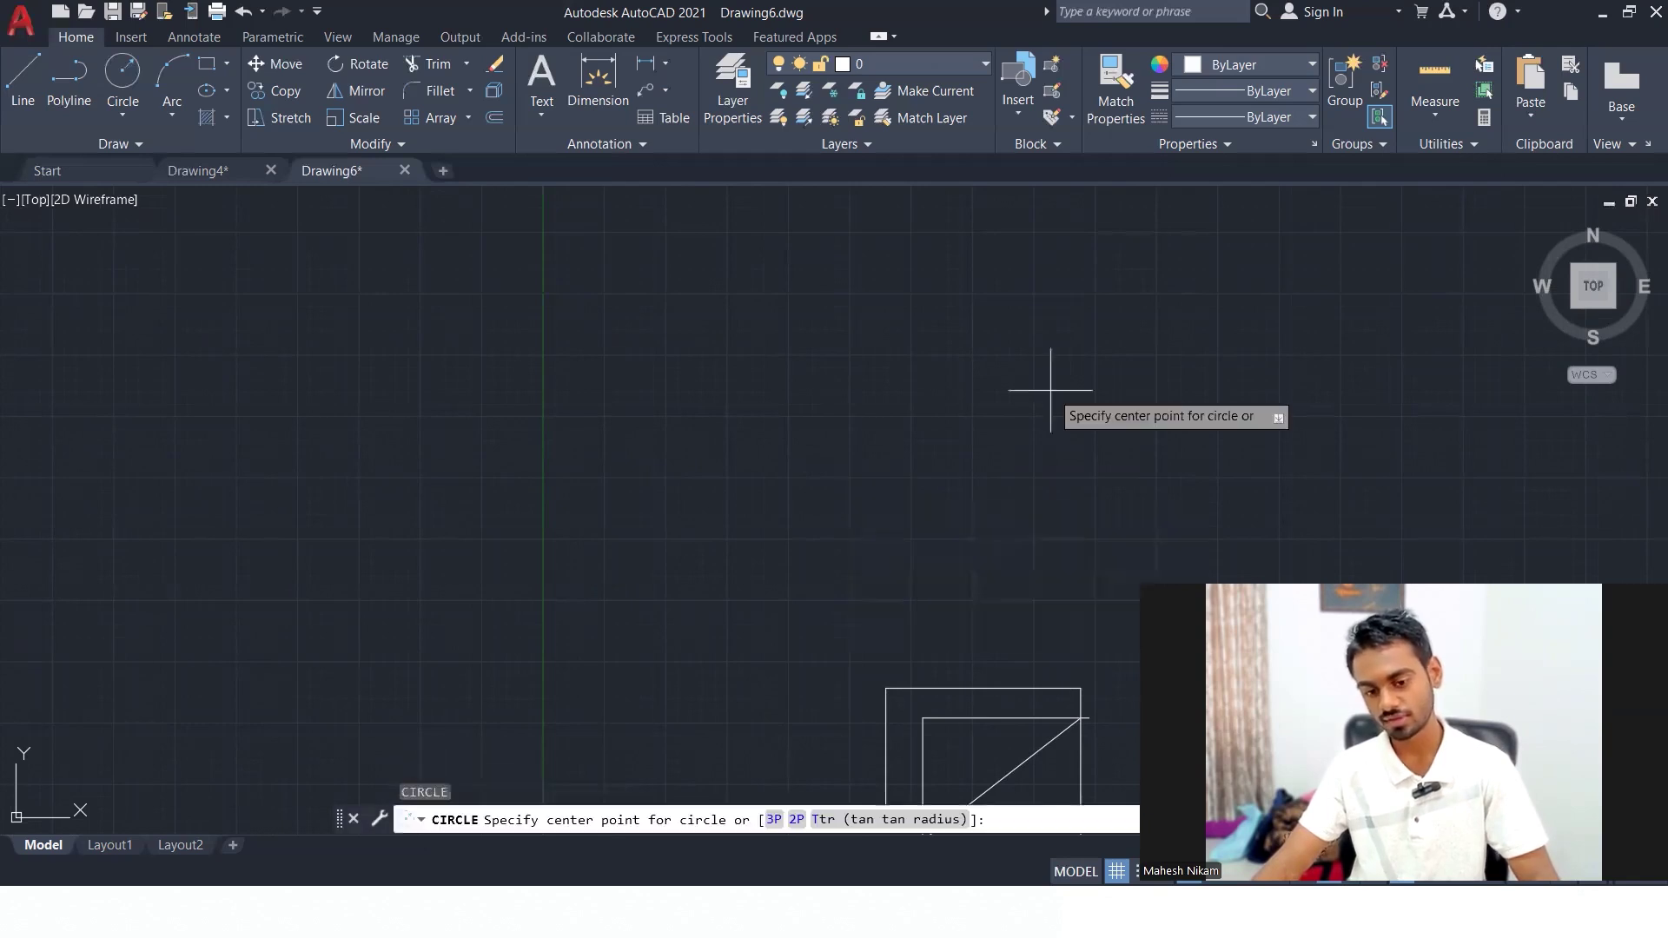
click(865, 462)
click(960, 432)
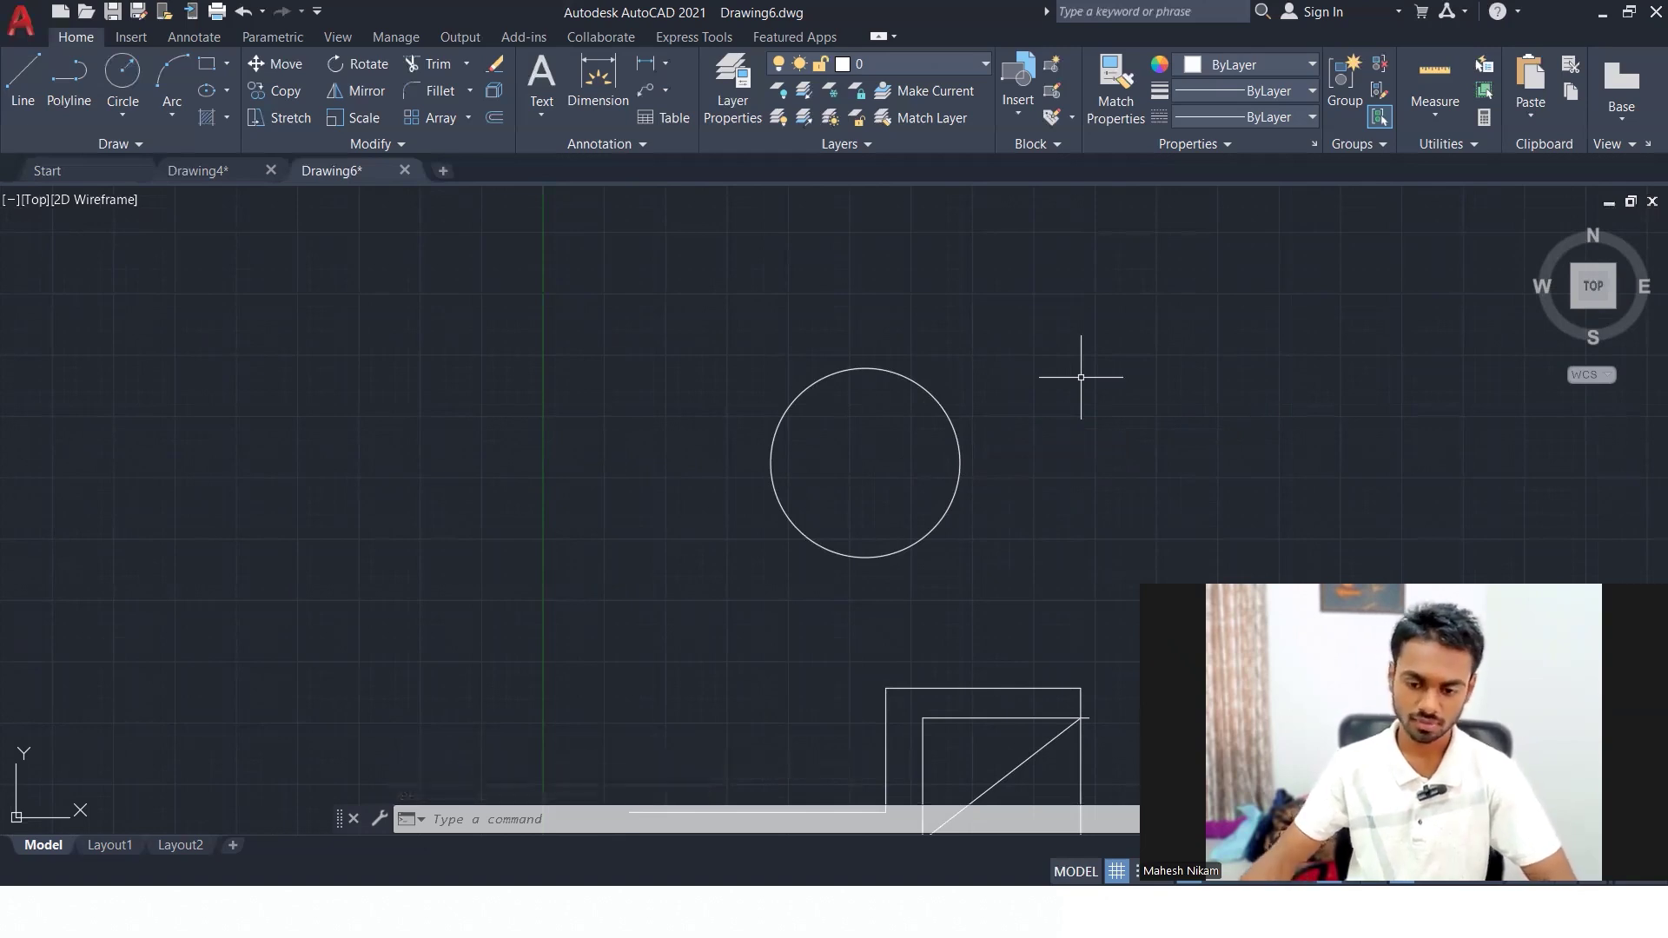
- Erase the circle and all the lines from the drawing
scroll(1080, 377, down, 5)
click(1196, 313)
click(917, 544)
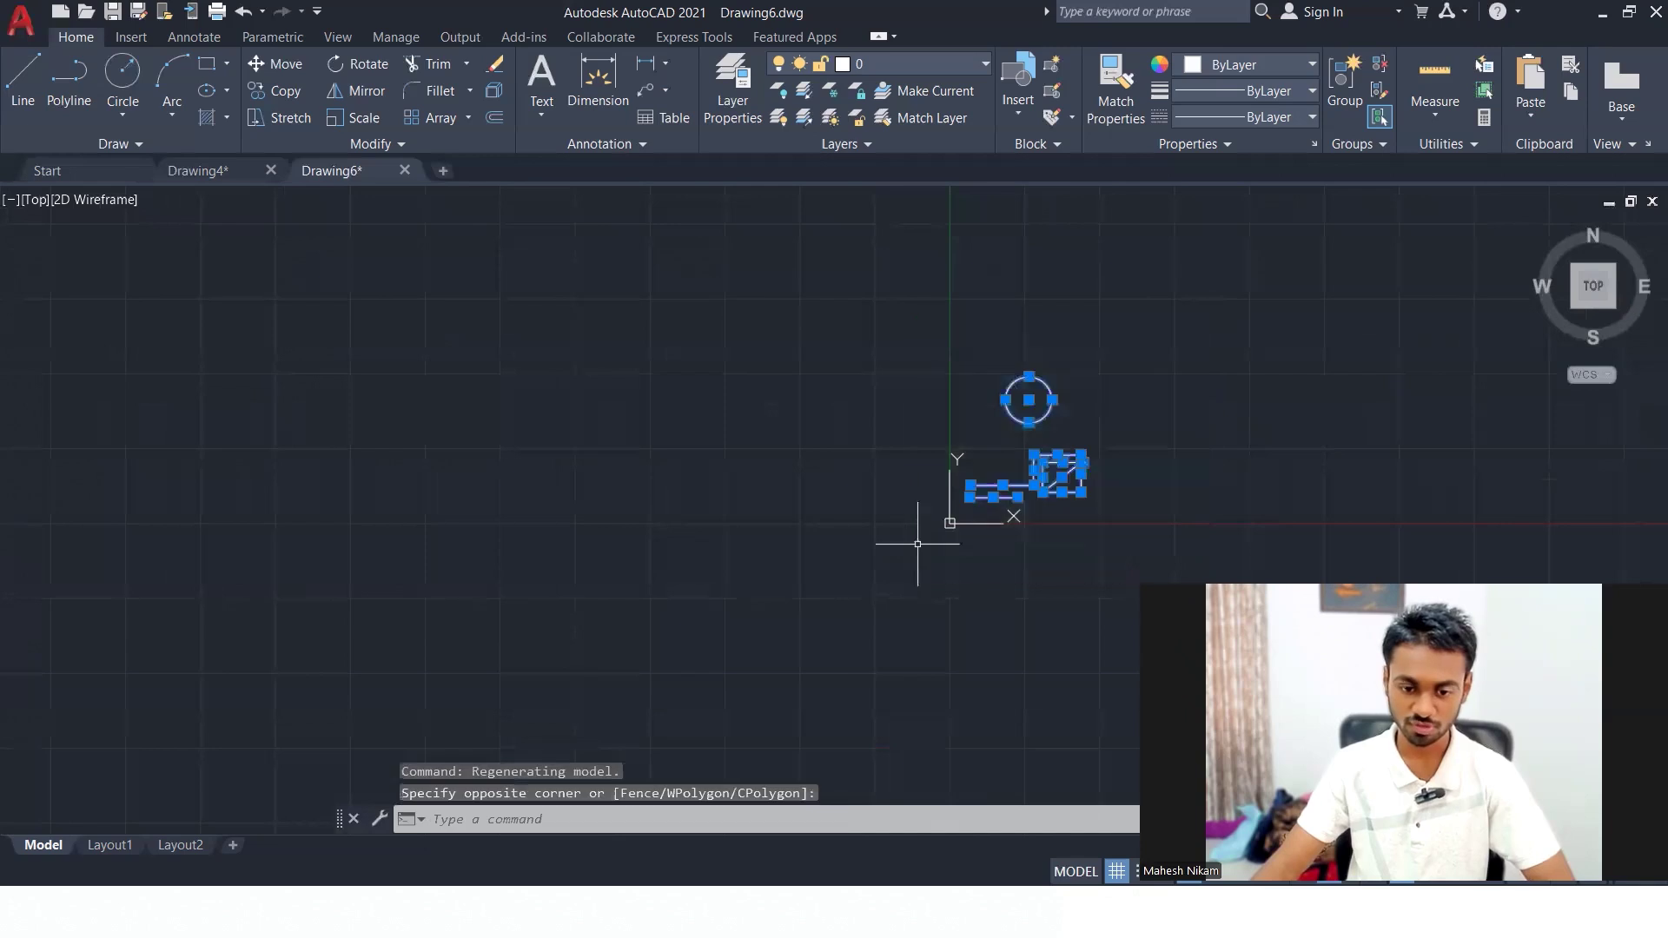
key(Delete)
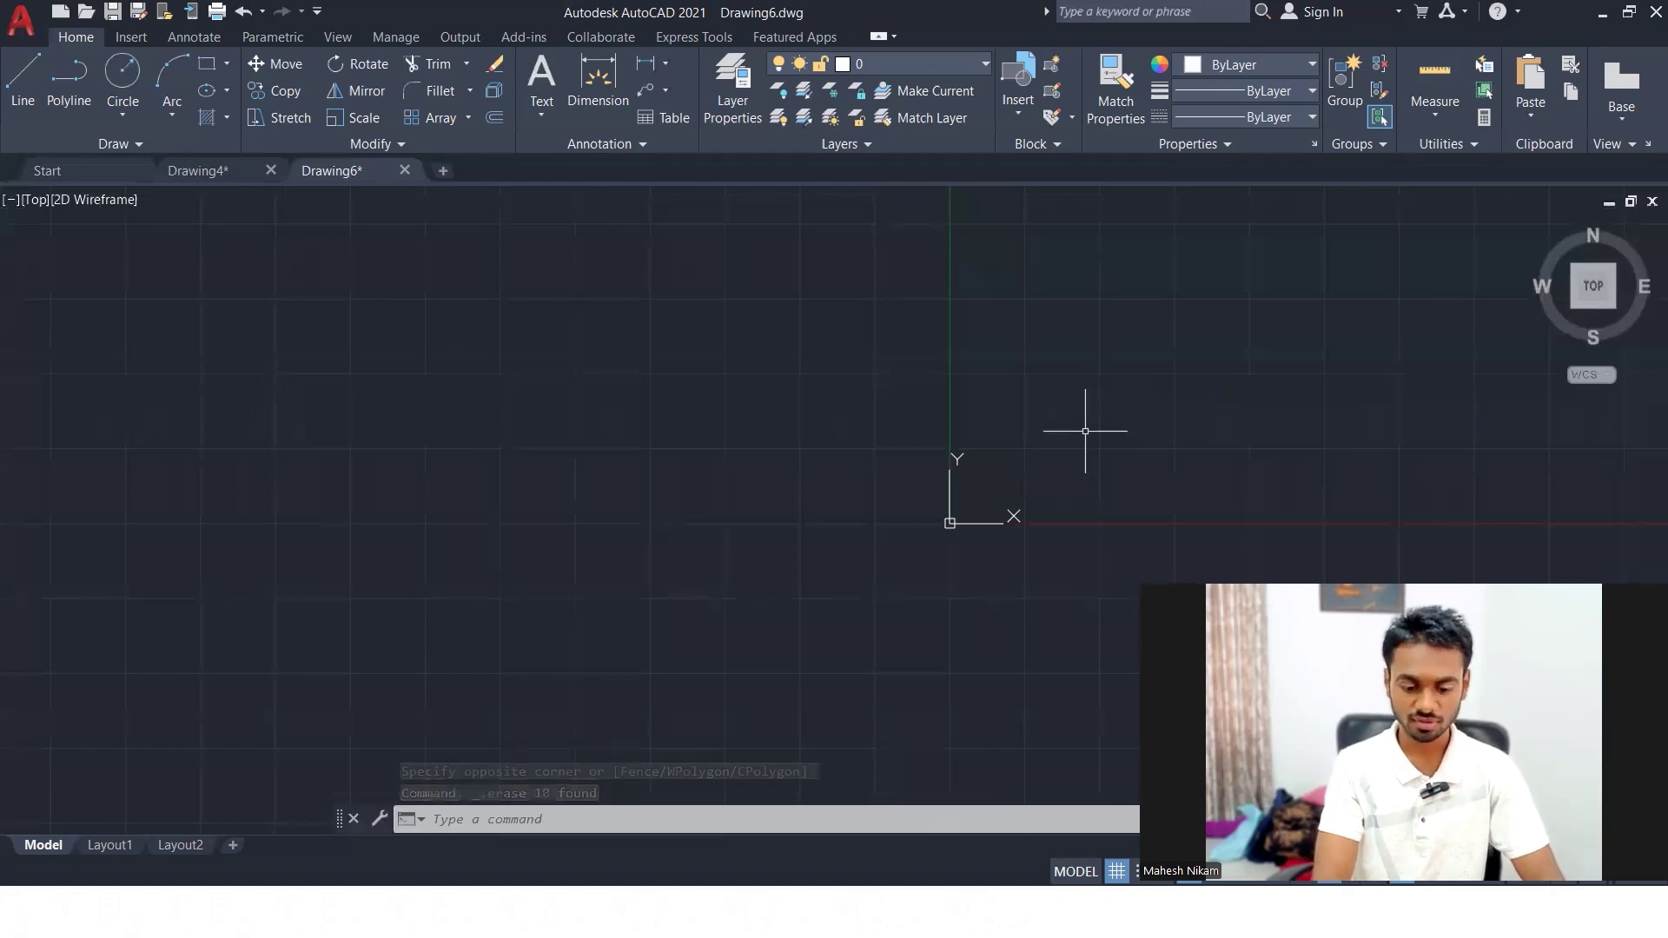
- Start the LIMITS command to reset the model space limits
text(LI)
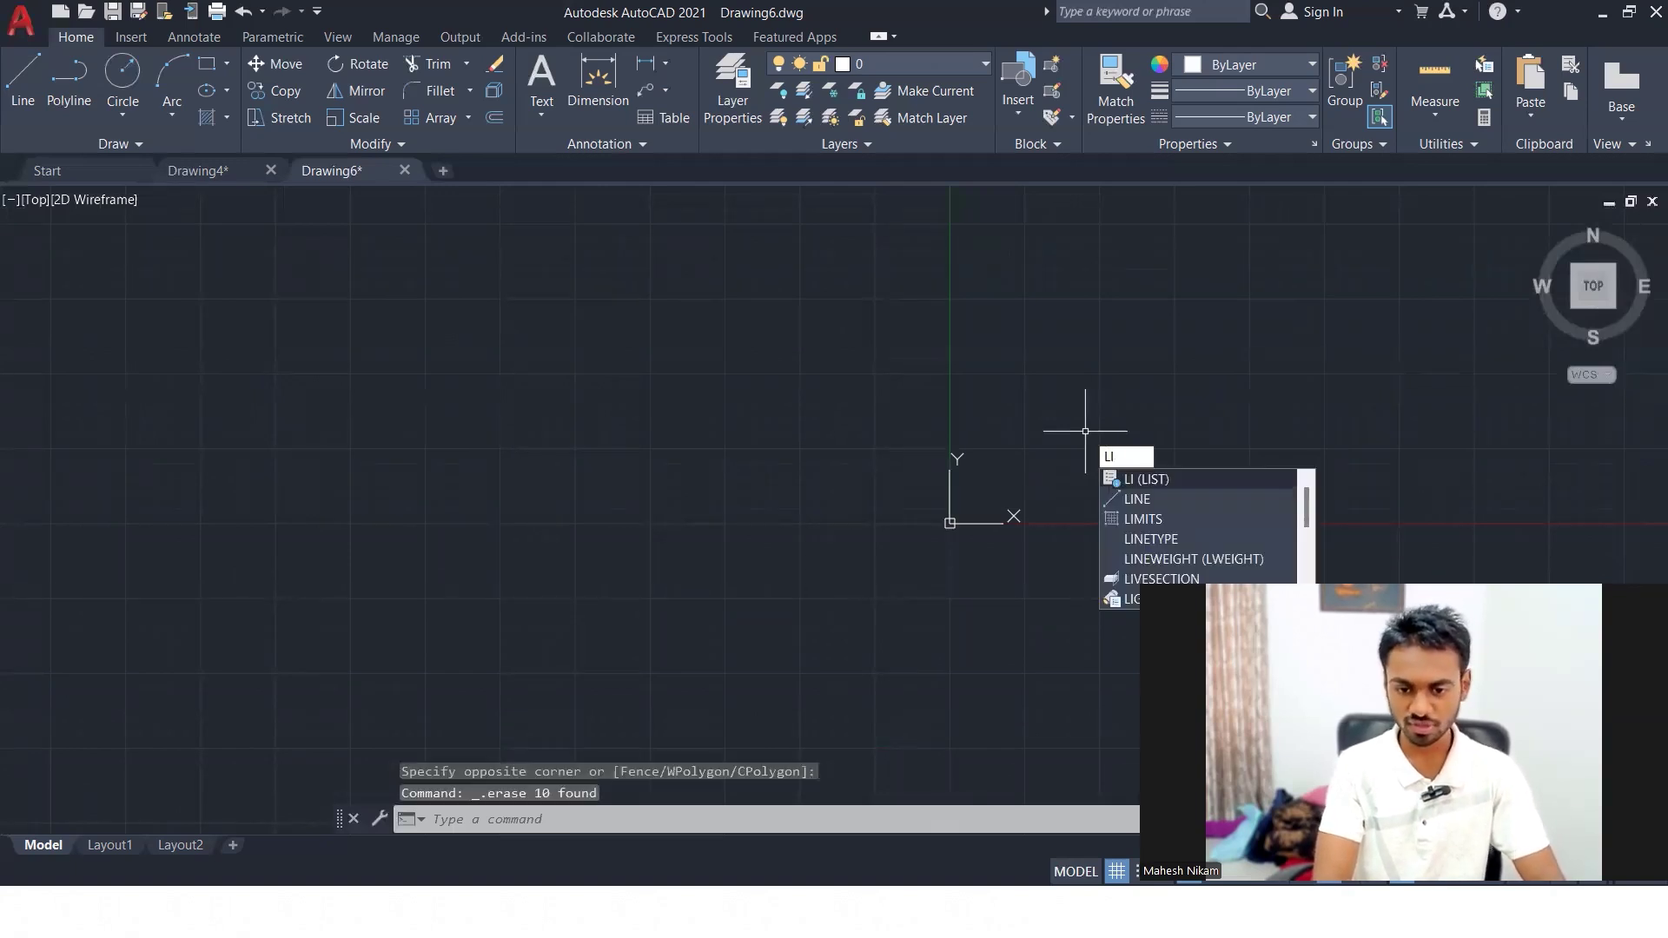
text(MITS)
key(Return)
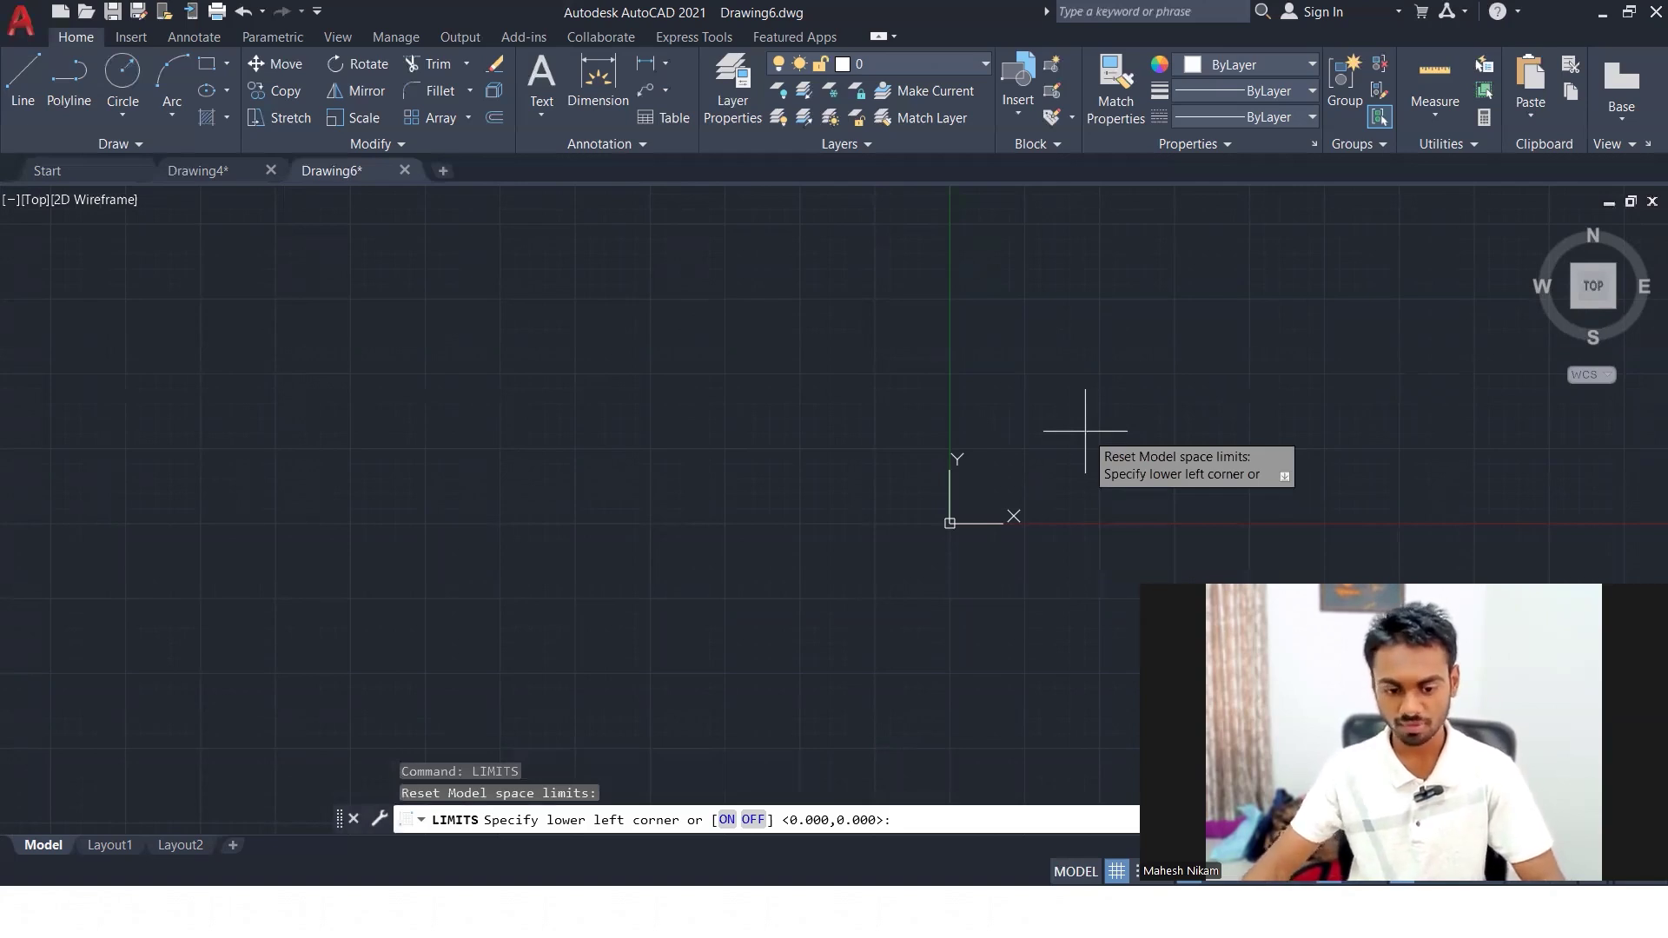
middle_drag(1134, 504, 762, 549)
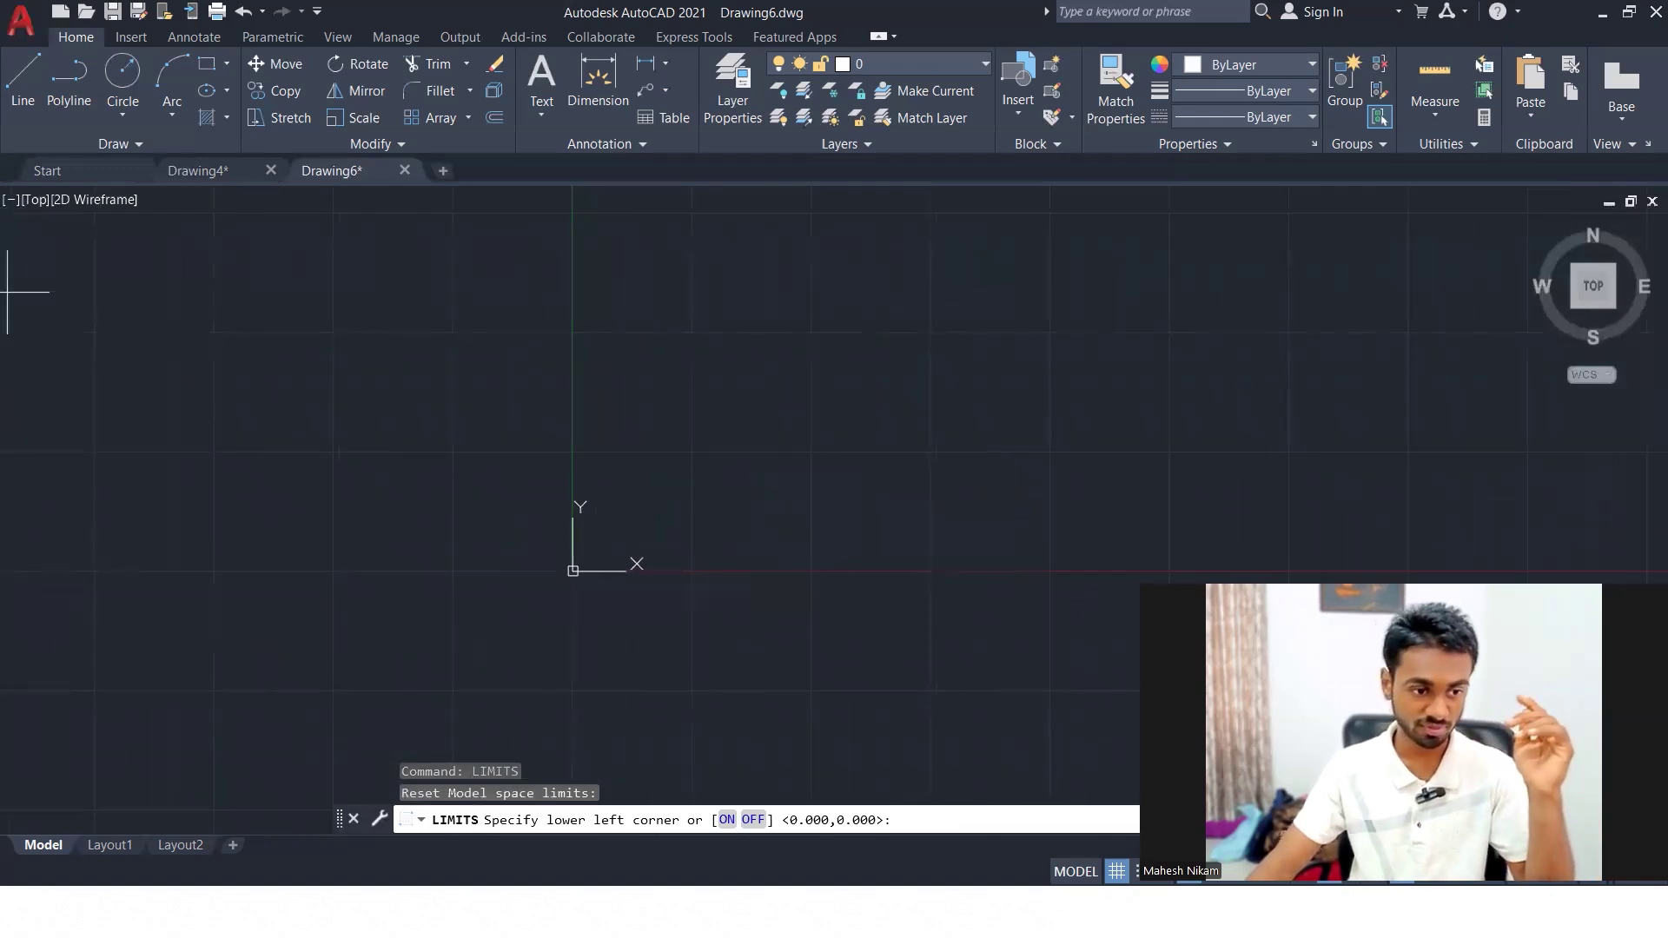
- Annotate the drawing area with a red freehand rectangle, split it vertically, and mark its halves L and R
mouse_move(453, 258)
mouse_down()
mouse_move(916, 253)
mouse_move(901, 559)
mouse_move(875, 663)
mouse_move(372, 670)
mouse_move(369, 272)
mouse_move(486, 236)
mouse_move(542, 256)
mouse_up()
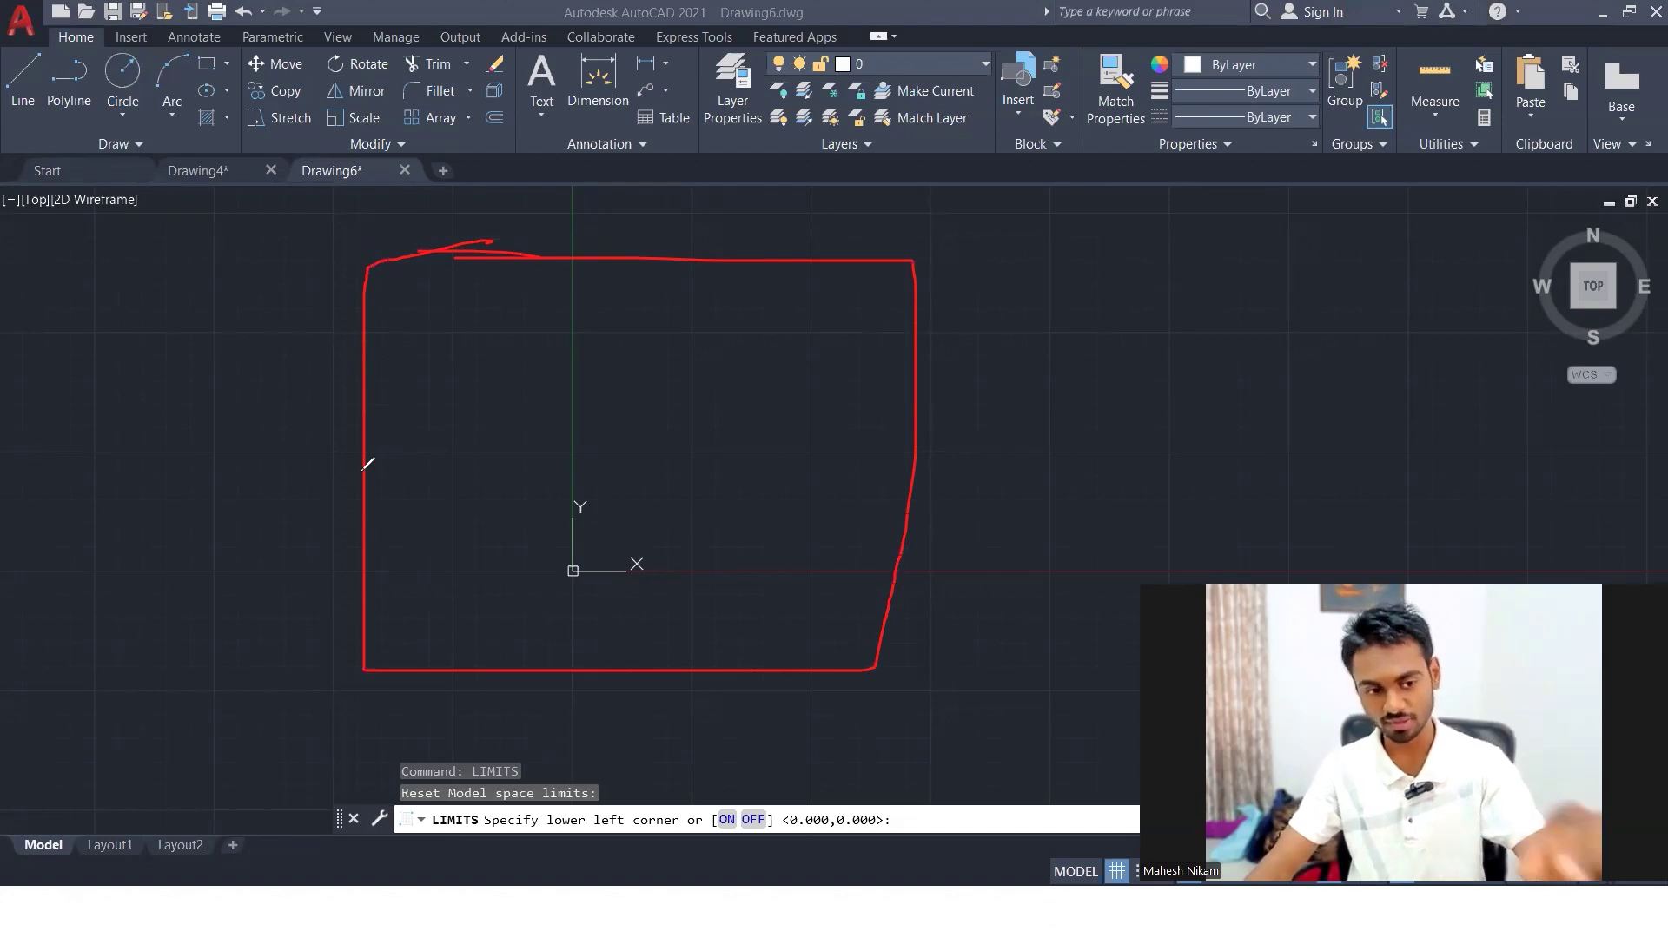
mouse_move(207, 443)
mouse_down()
mouse_move(193, 528)
mouse_move(280, 529)
mouse_up()
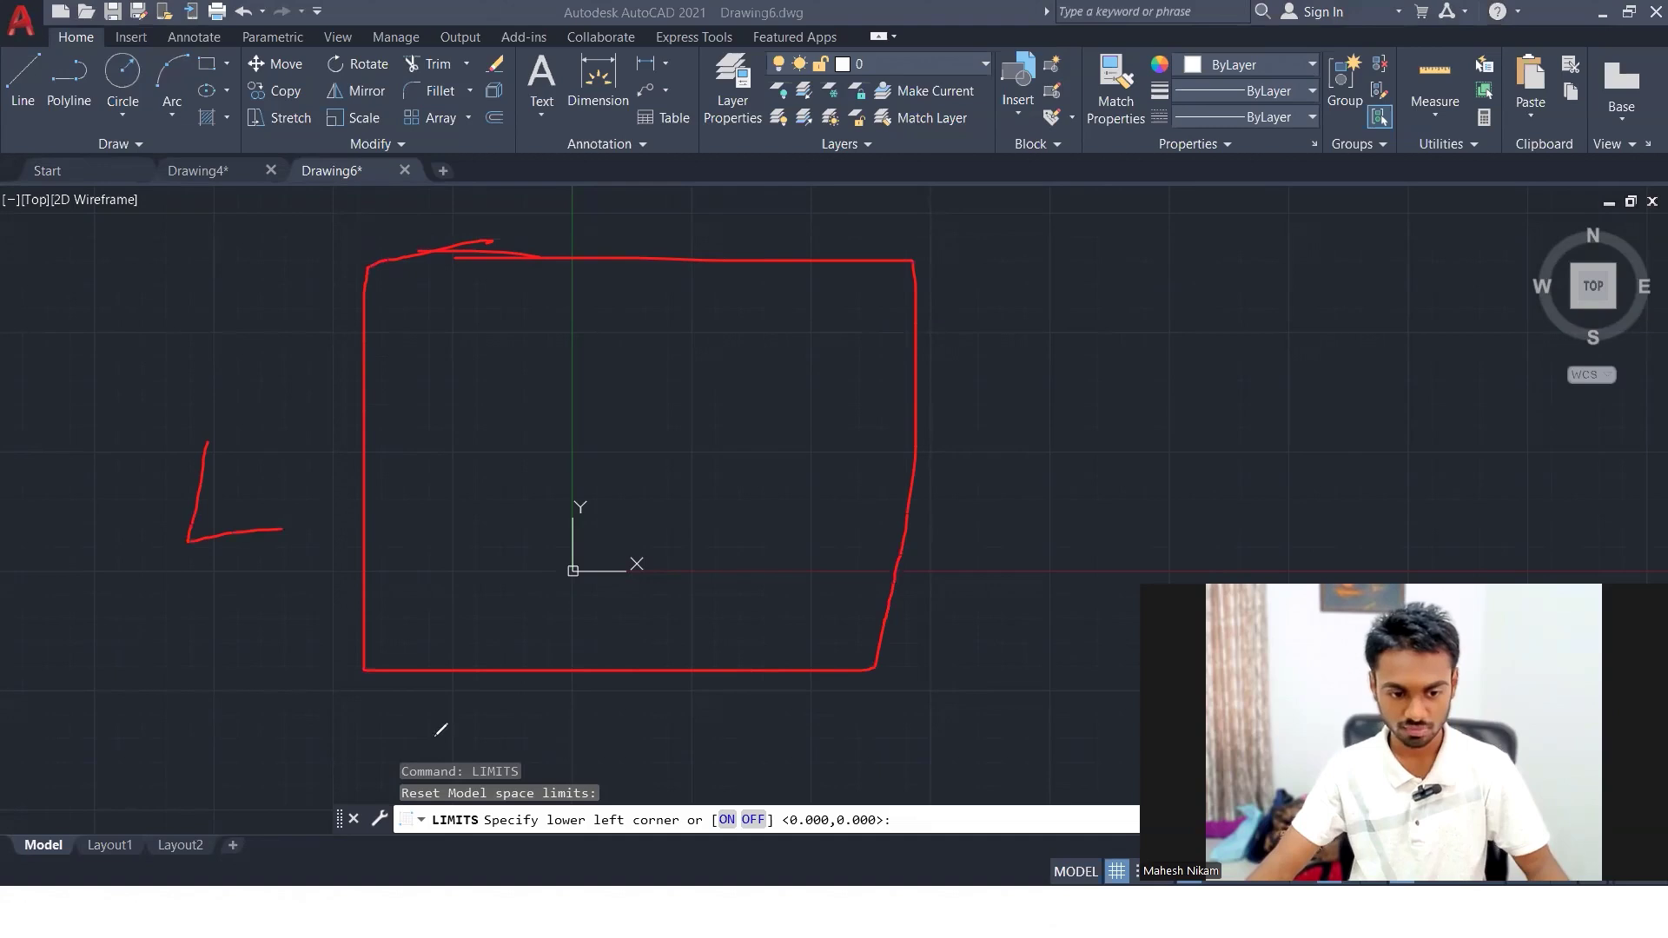
mouse_move(569, 725)
mouse_down()
mouse_move(603, 778)
mouse_move(721, 778)
mouse_up()
drag(573, 688, 559, 722)
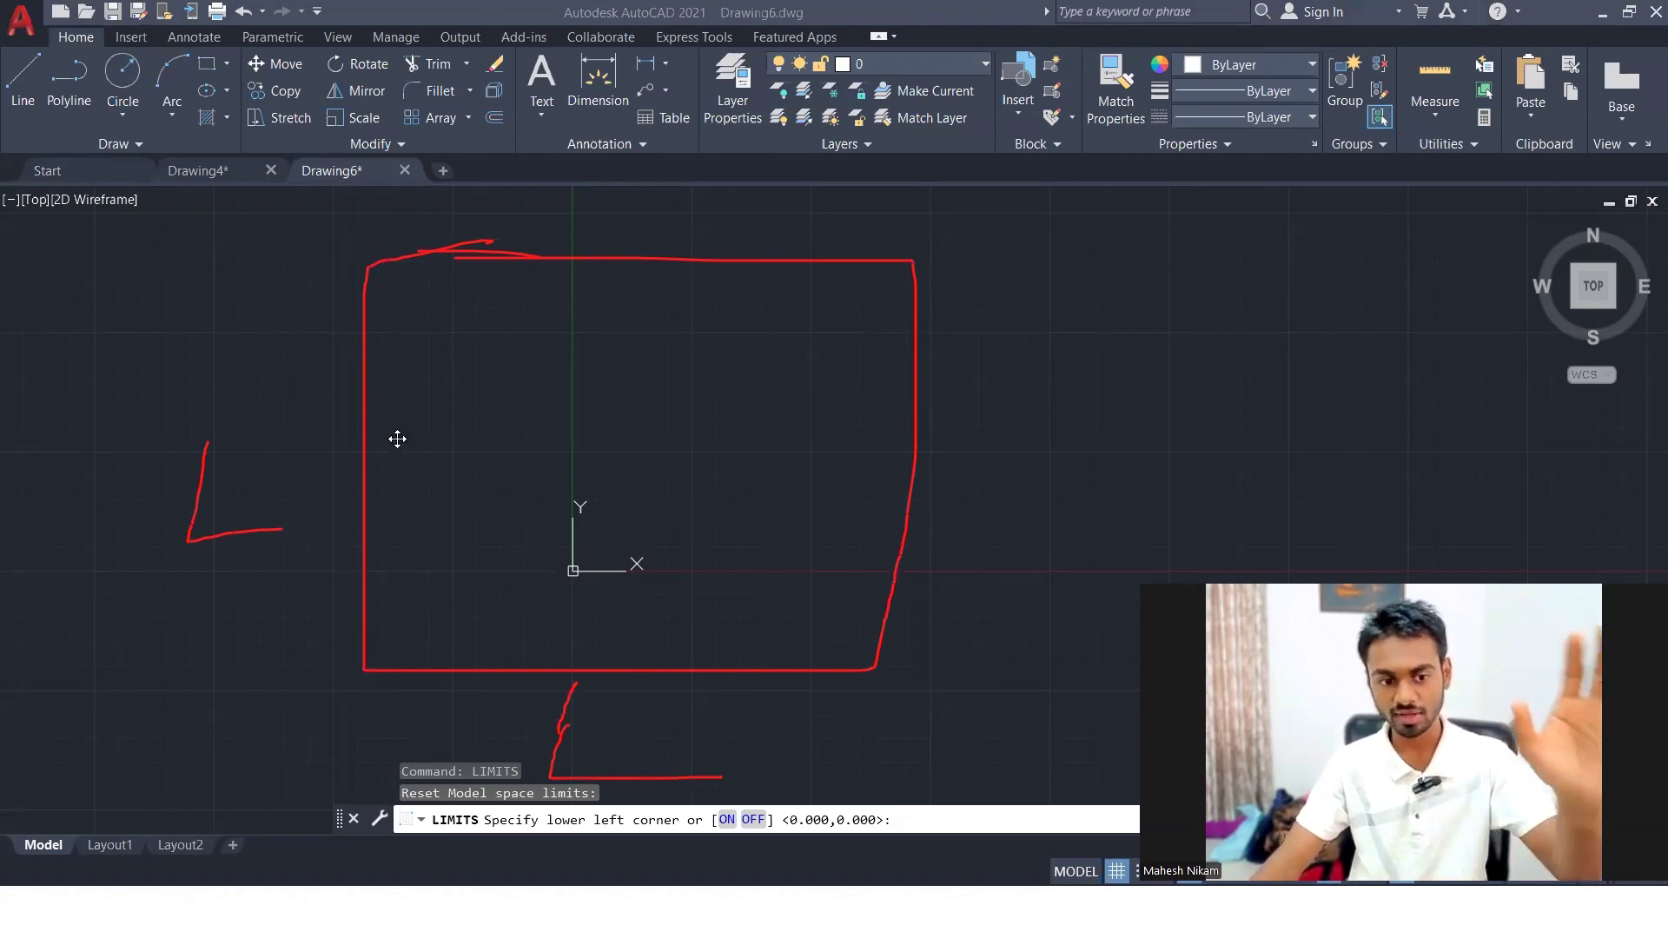
drag(611, 179, 626, 719)
drag(1015, 434, 1018, 487)
drag(1011, 383, 1061, 432)
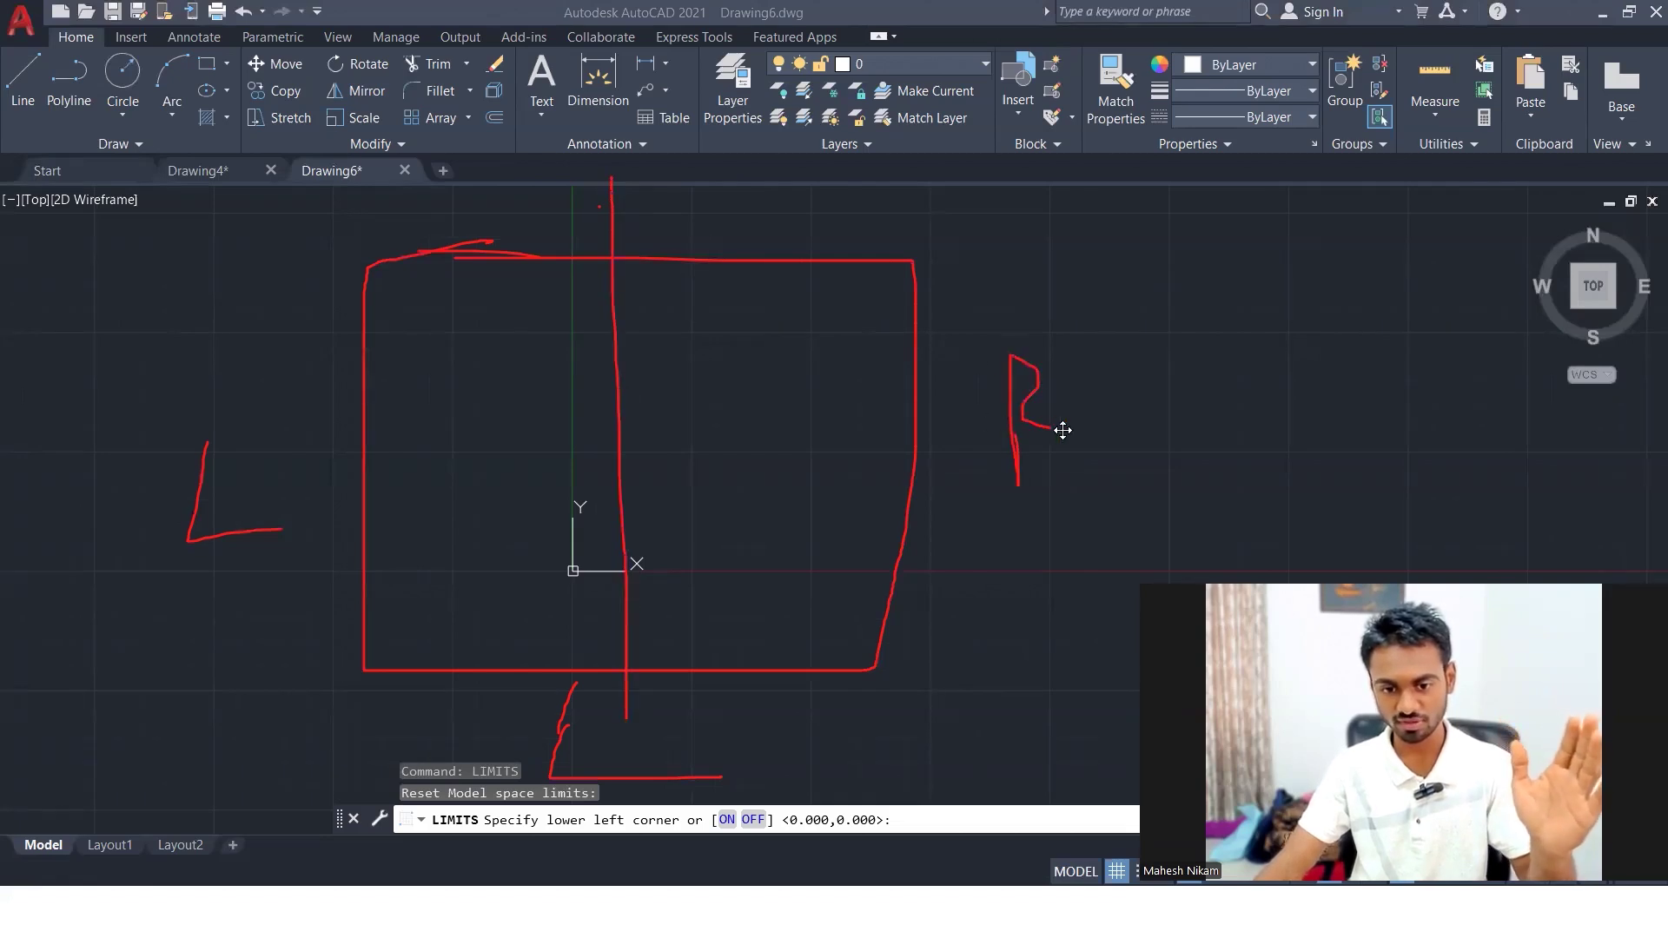
drag(725, 224, 778, 237)
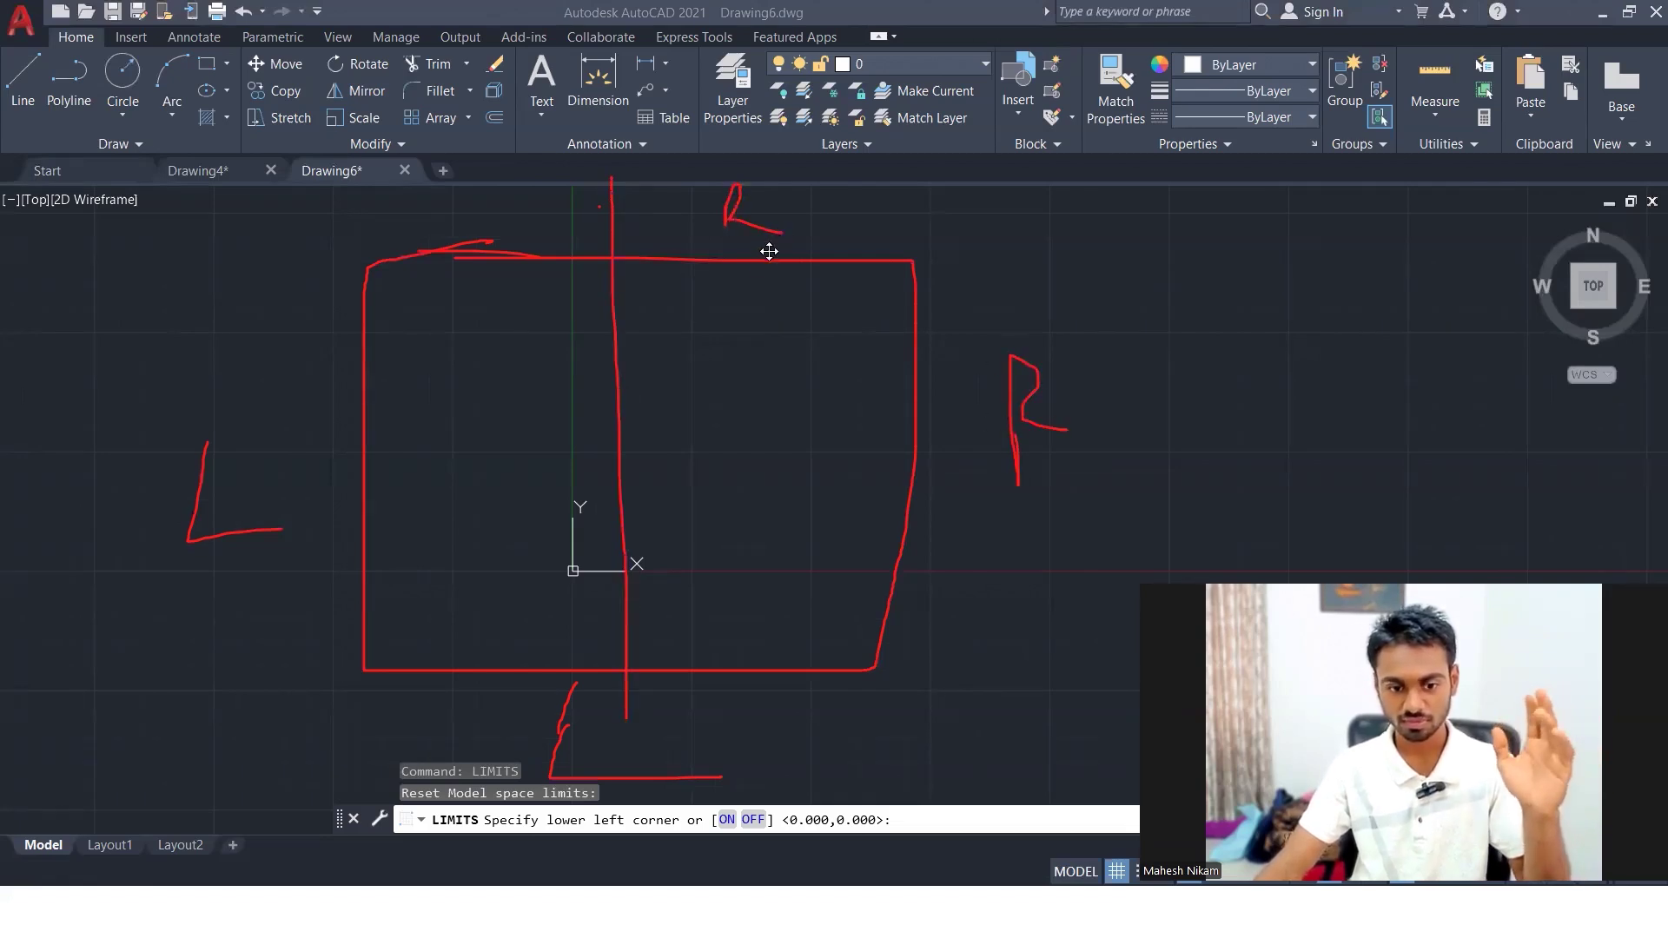
drag(494, 196, 537, 233)
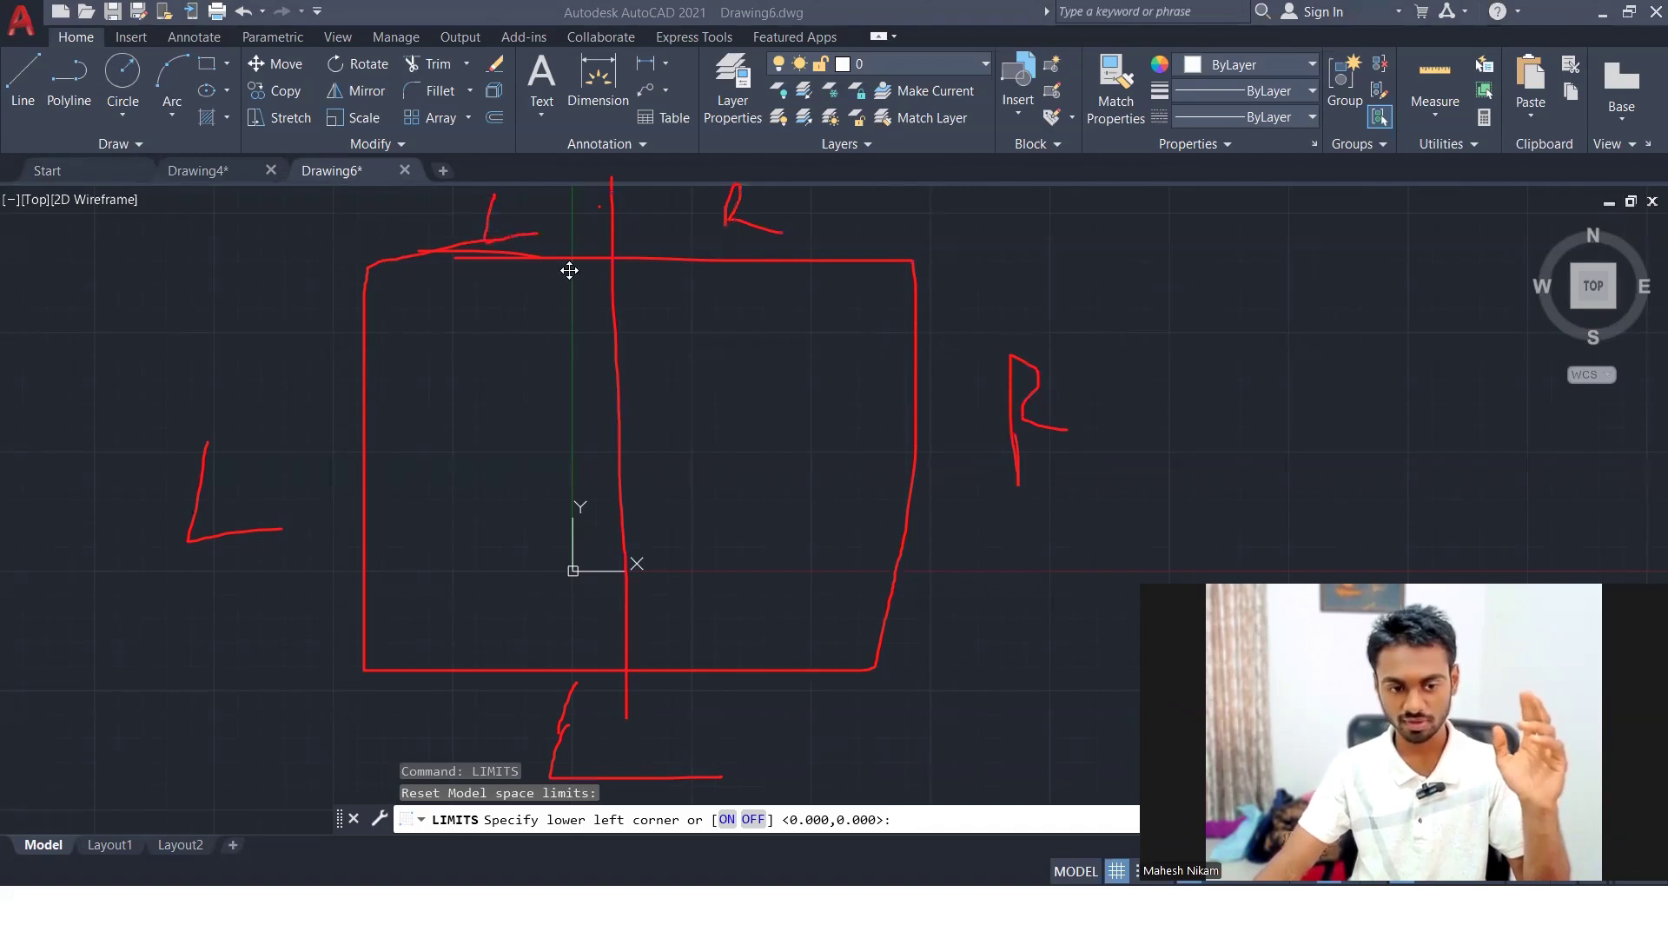
mouse_move(801, 739)
mouse_down()
mouse_move(797, 700)
mouse_move(839, 711)
mouse_up()
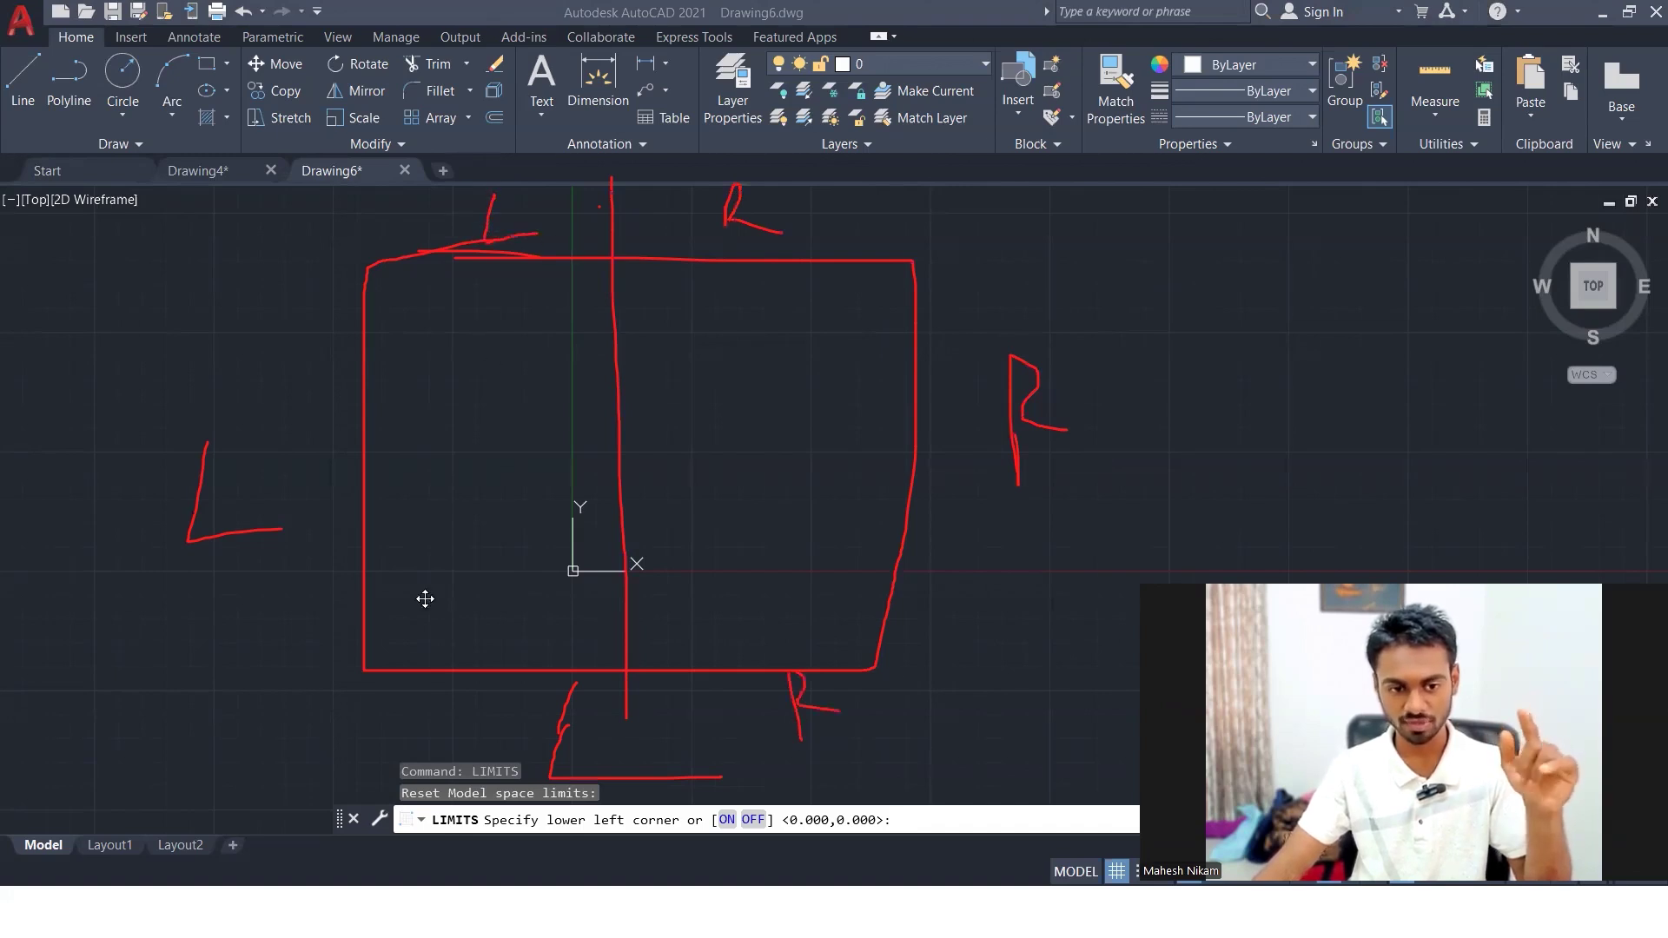
drag(625, 680, 621, 808)
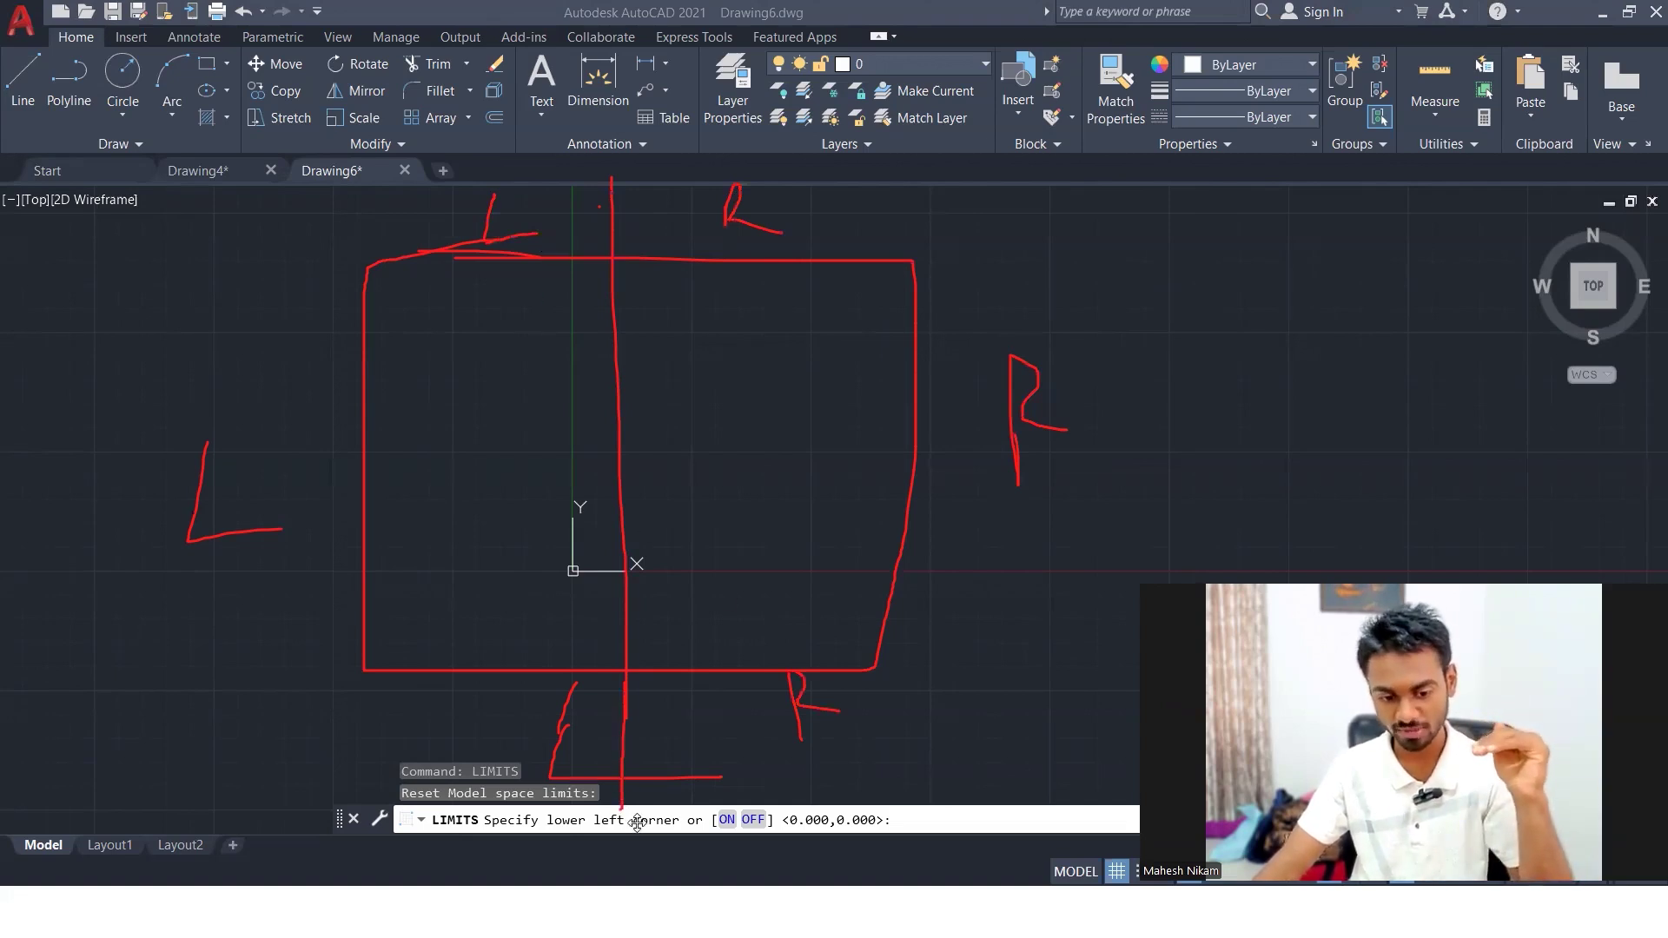
- Underline the lower left corner prompt in red, circle the sketched rectangle's upper-left corner, and write "Lower" at its lower-left corner
drag(436, 831, 696, 833)
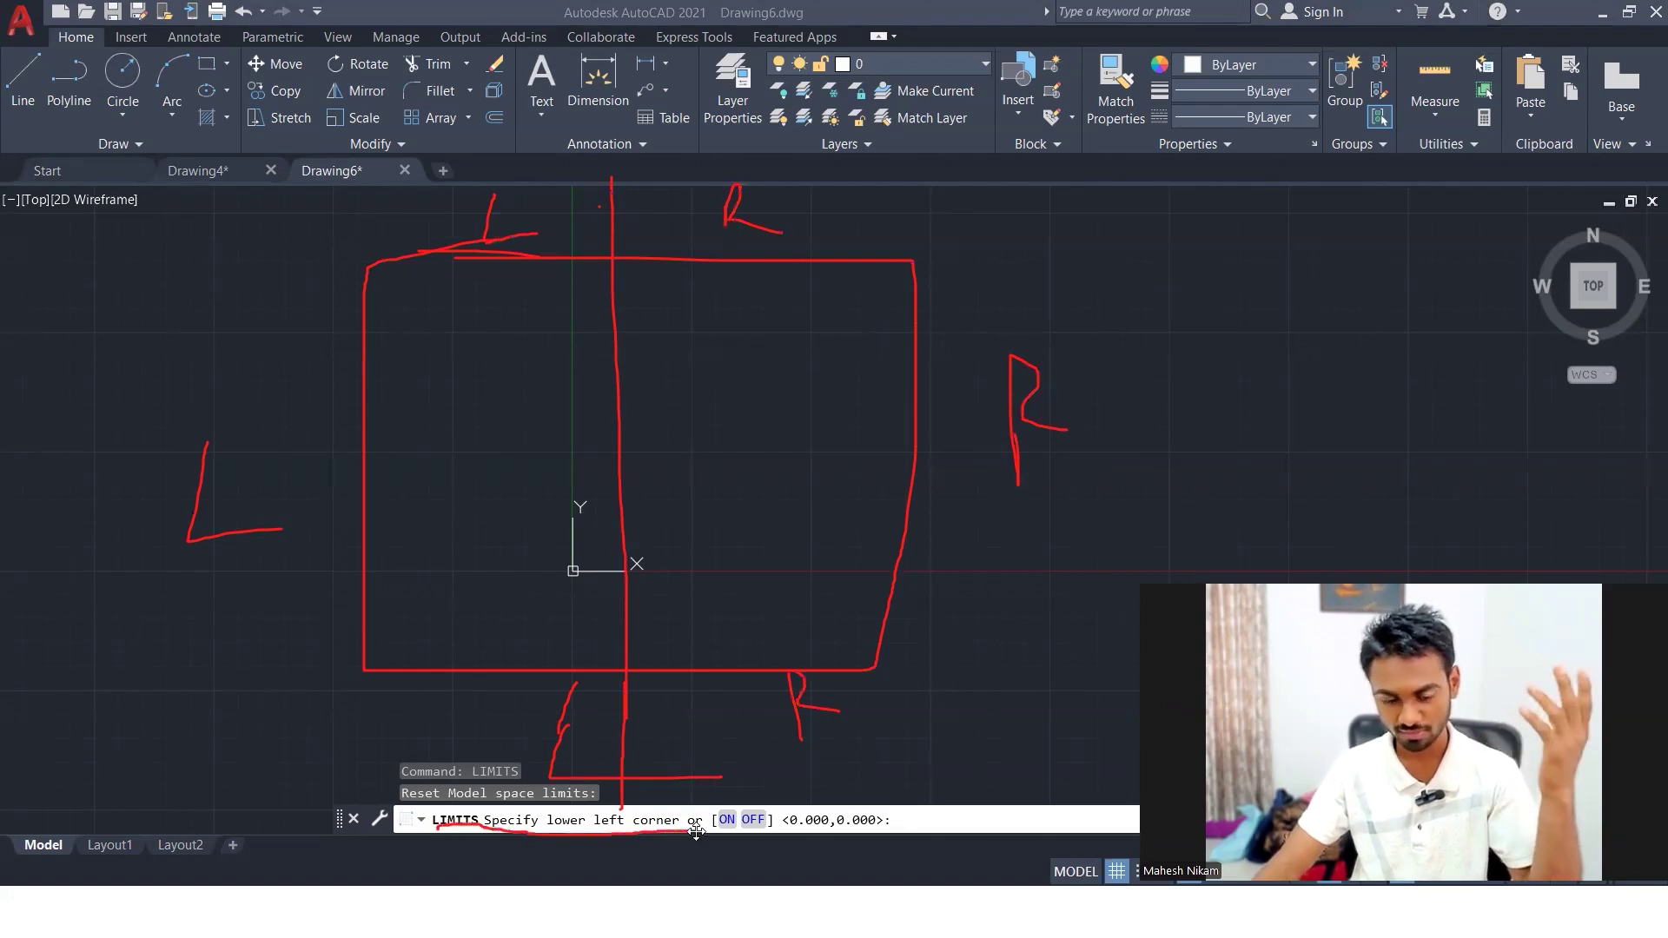
mouse_move(388, 231)
mouse_down()
mouse_move(329, 295)
mouse_move(428, 222)
mouse_up()
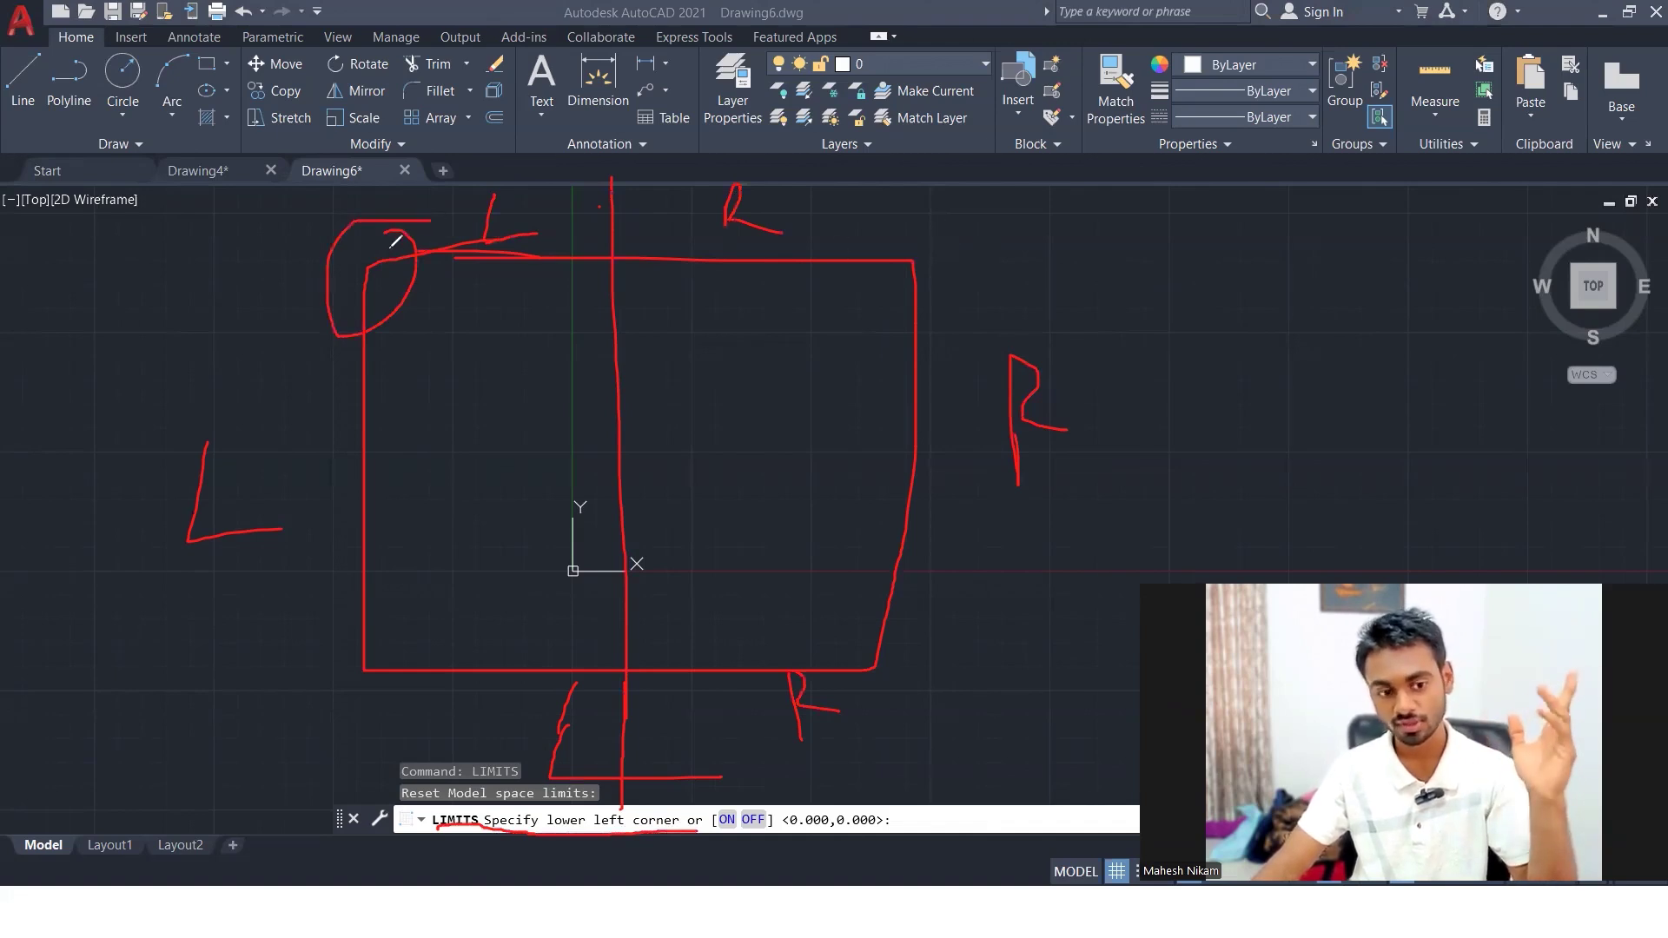
mouse_move(337, 249)
mouse_down()
mouse_move(201, 274)
mouse_move(211, 291)
mouse_move(221, 228)
mouse_up()
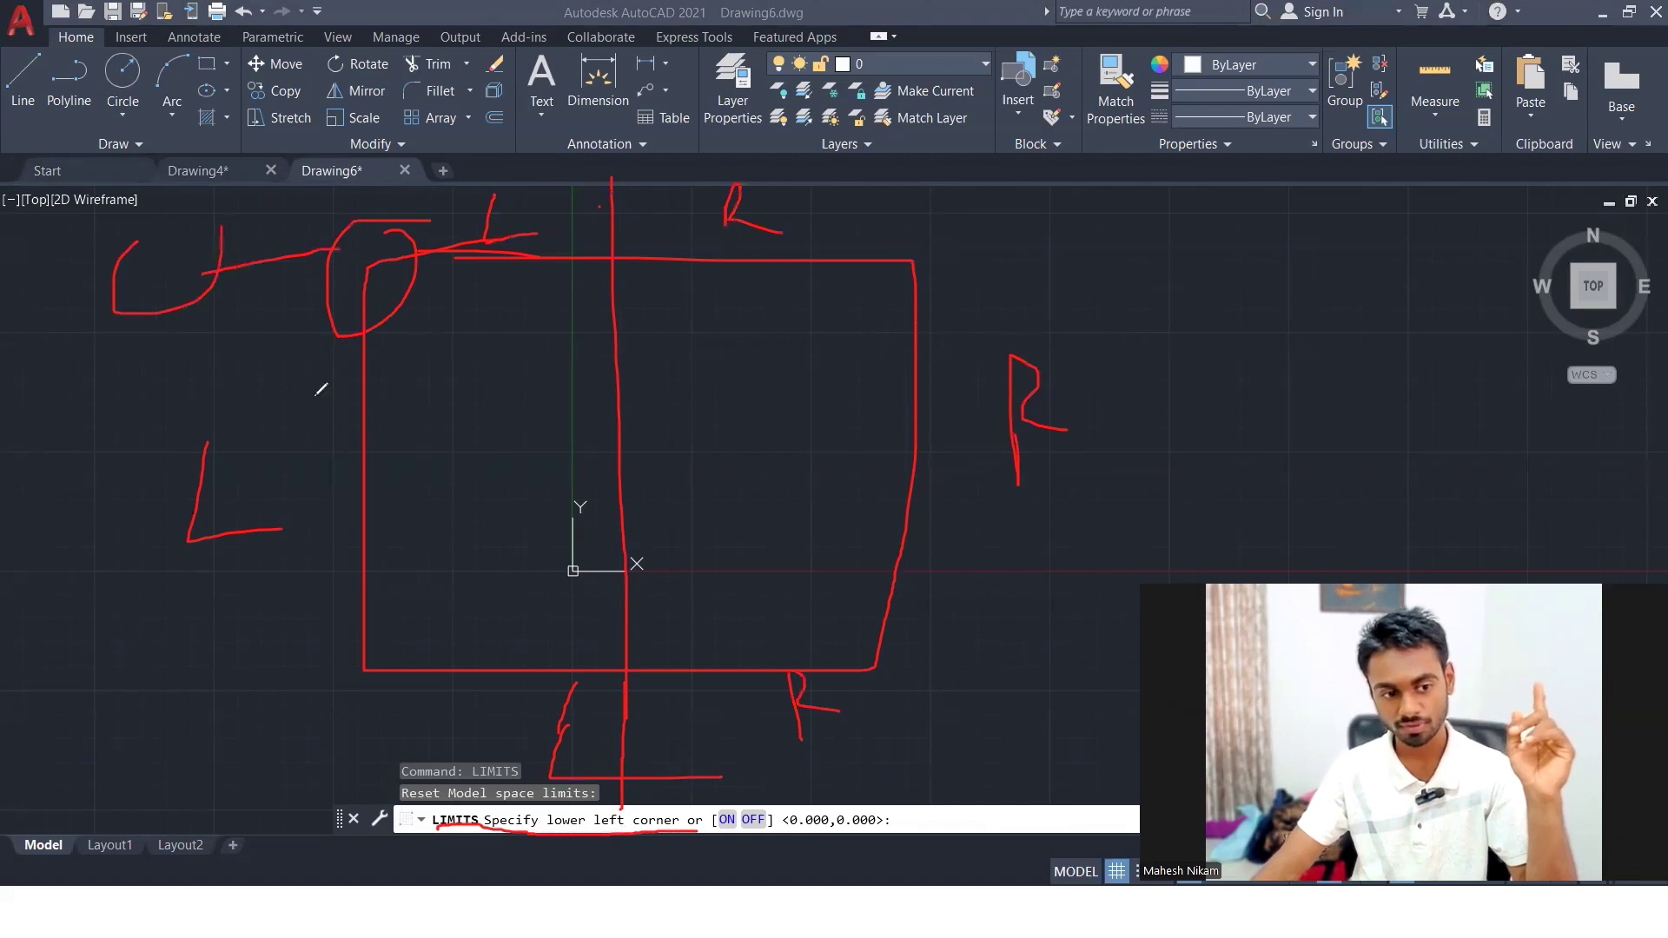
mouse_move(324, 624)
mouse_down()
mouse_move(311, 652)
mouse_move(363, 670)
mouse_move(320, 662)
mouse_move(448, 644)
mouse_move(497, 660)
mouse_move(554, 606)
mouse_up()
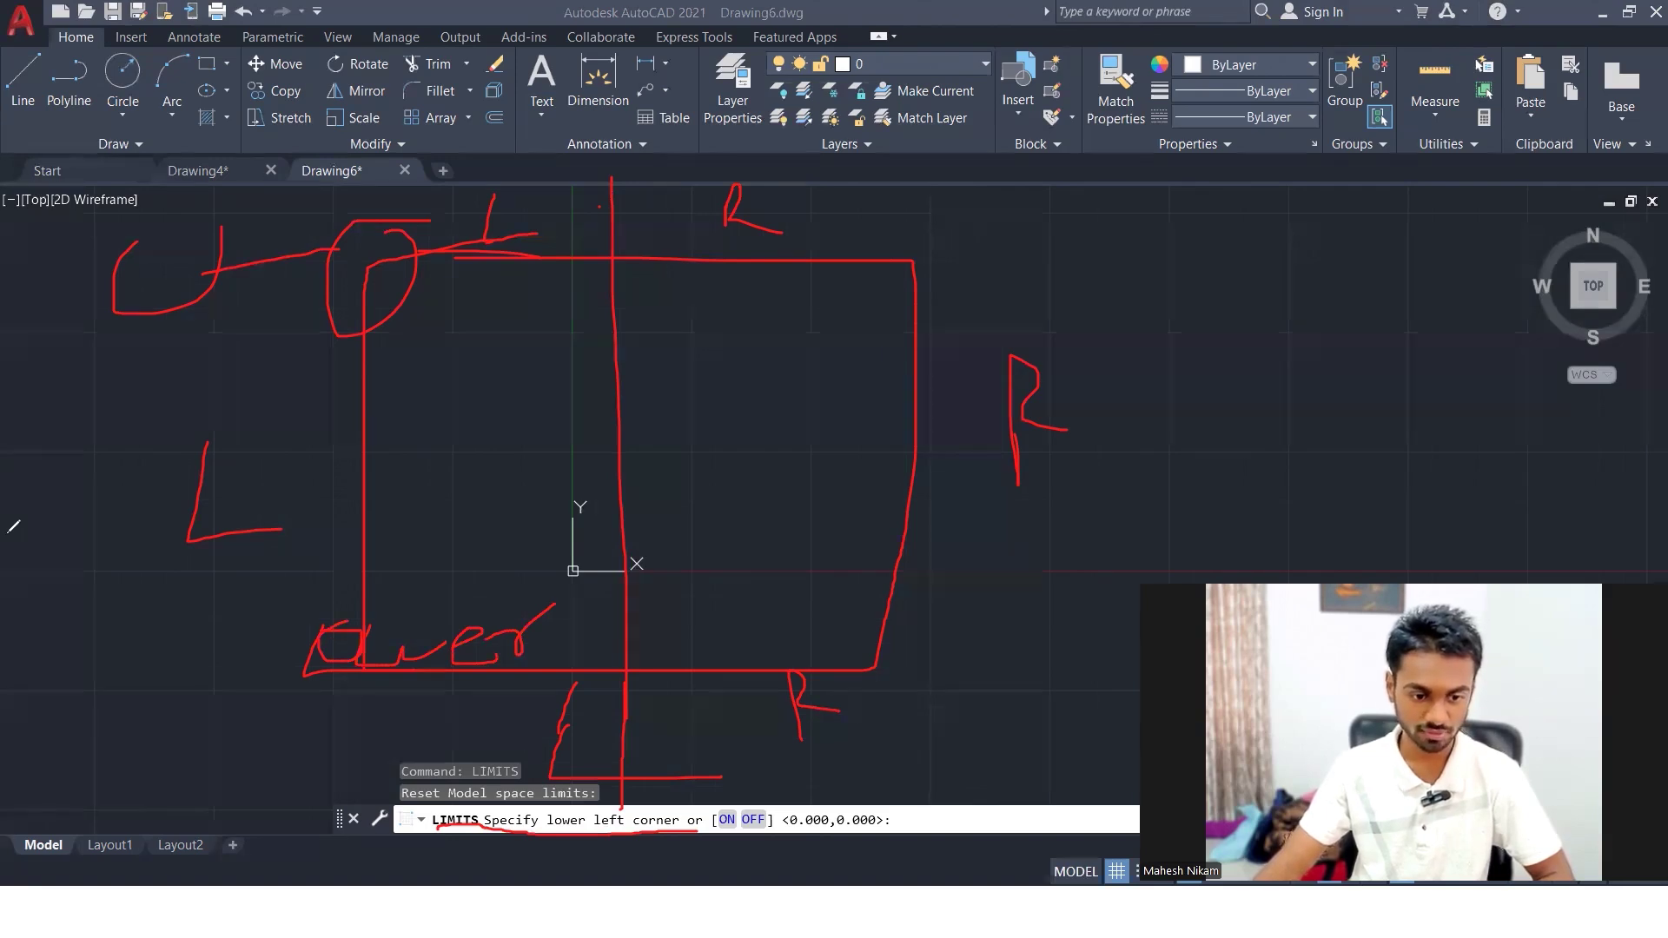
- Erase all the red annotations from the drawing area
drag(314, 647, 522, 636)
mouse_move(368, 310)
mouse_down()
mouse_move(585, 257)
mouse_move(886, 225)
mouse_up()
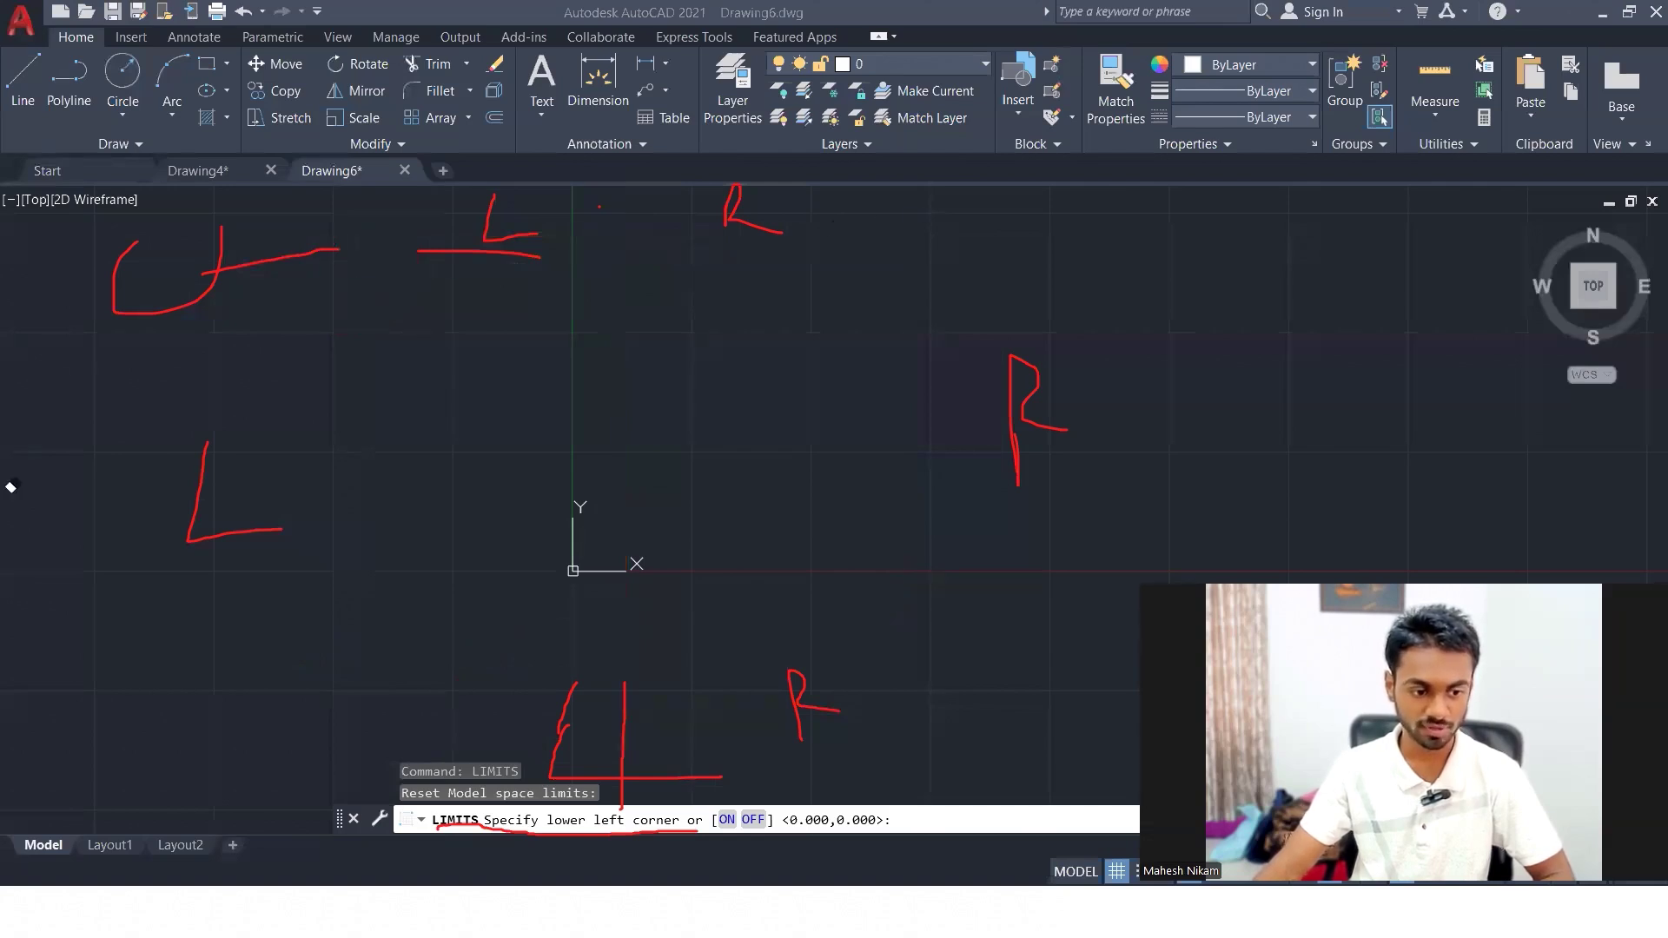
click(246, 519)
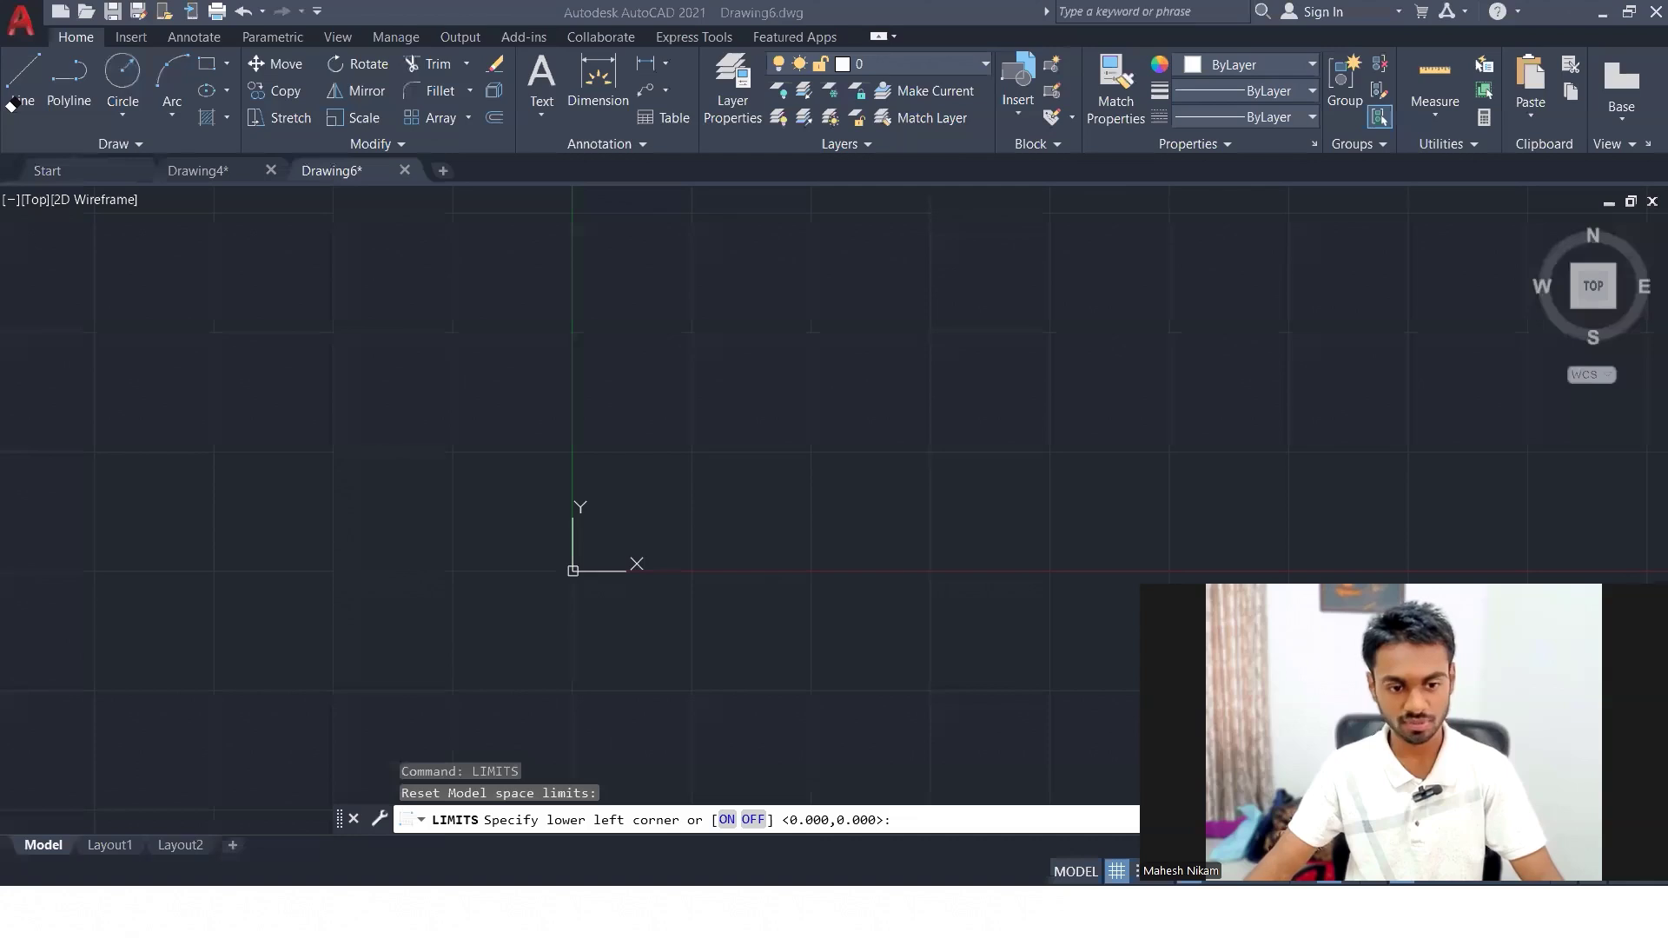
- Enter 0,0 for the lower left limits corner and annotate the origin with a red circle and two offset arrows
text(0,0)
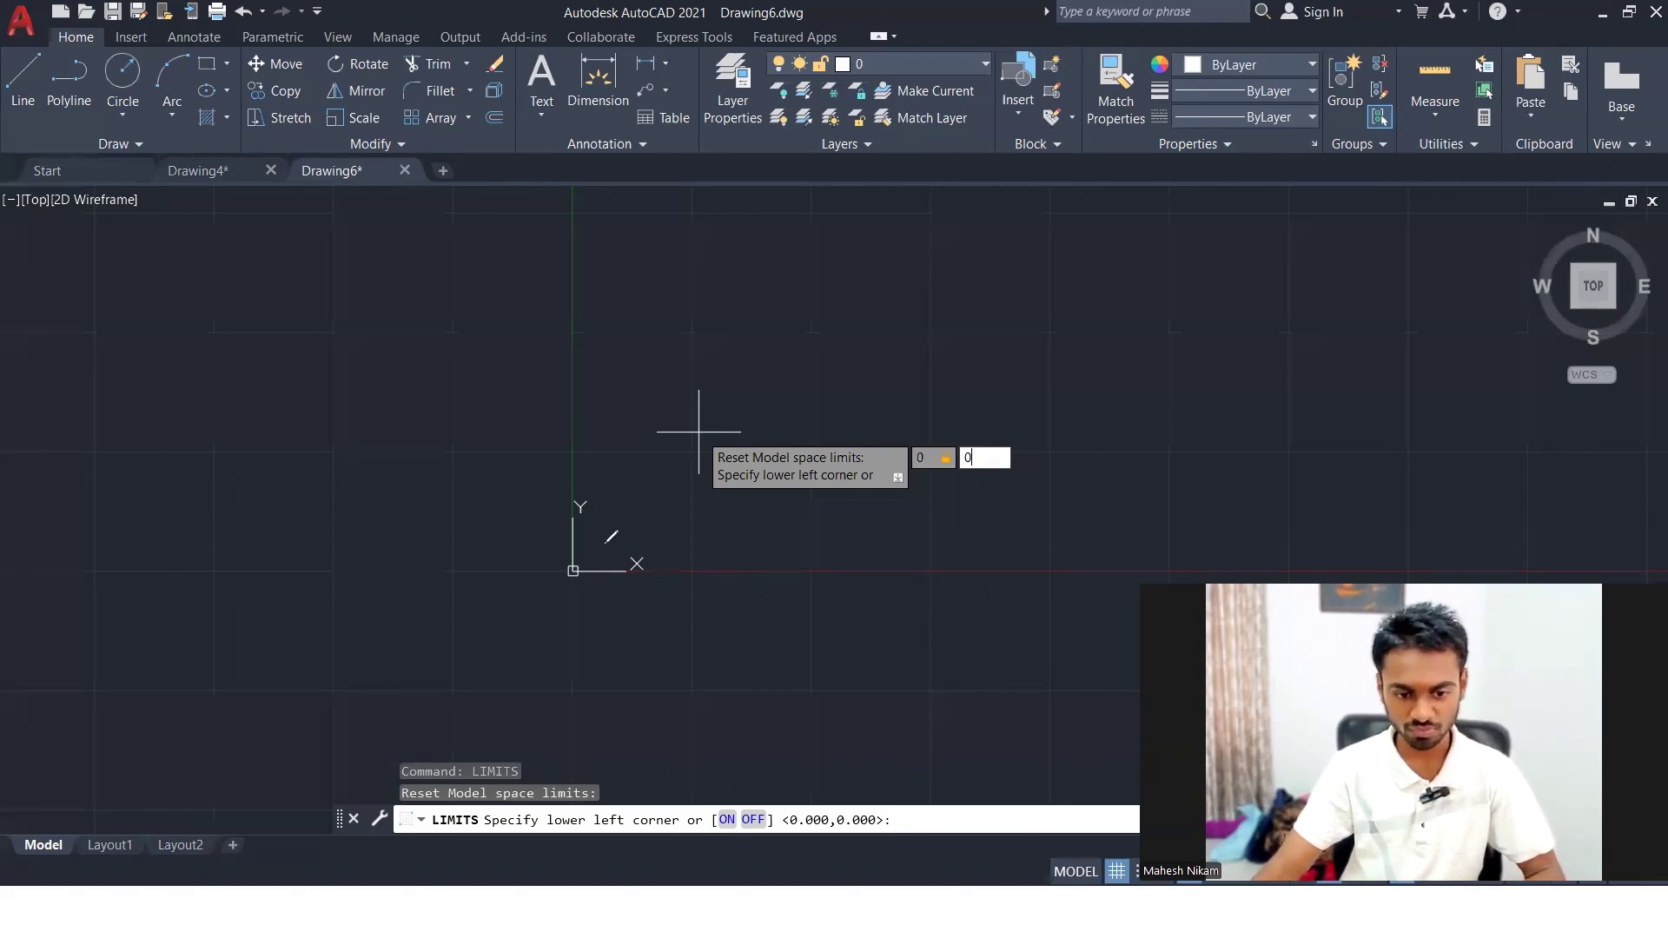
drag(607, 543, 591, 548)
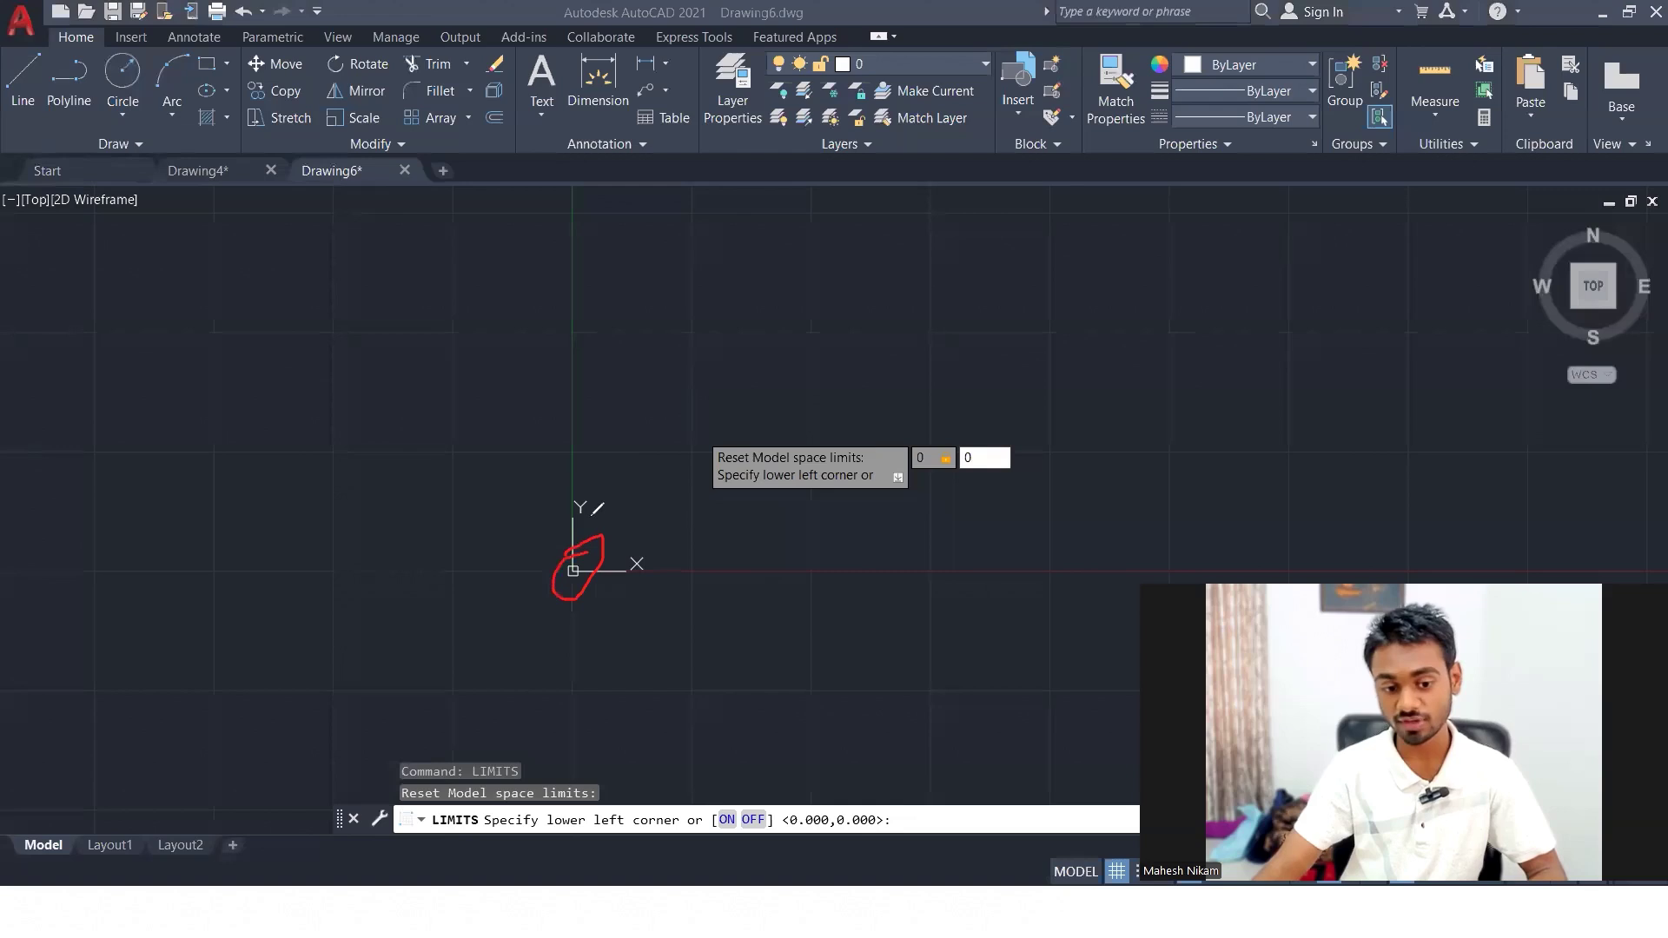
mouse_move(575, 412)
mouse_down()
mouse_move(658, 412)
mouse_move(645, 450)
mouse_move(680, 562)
mouse_up()
mouse_move(684, 444)
mouse_down()
mouse_move(653, 492)
mouse_move(706, 490)
mouse_up()
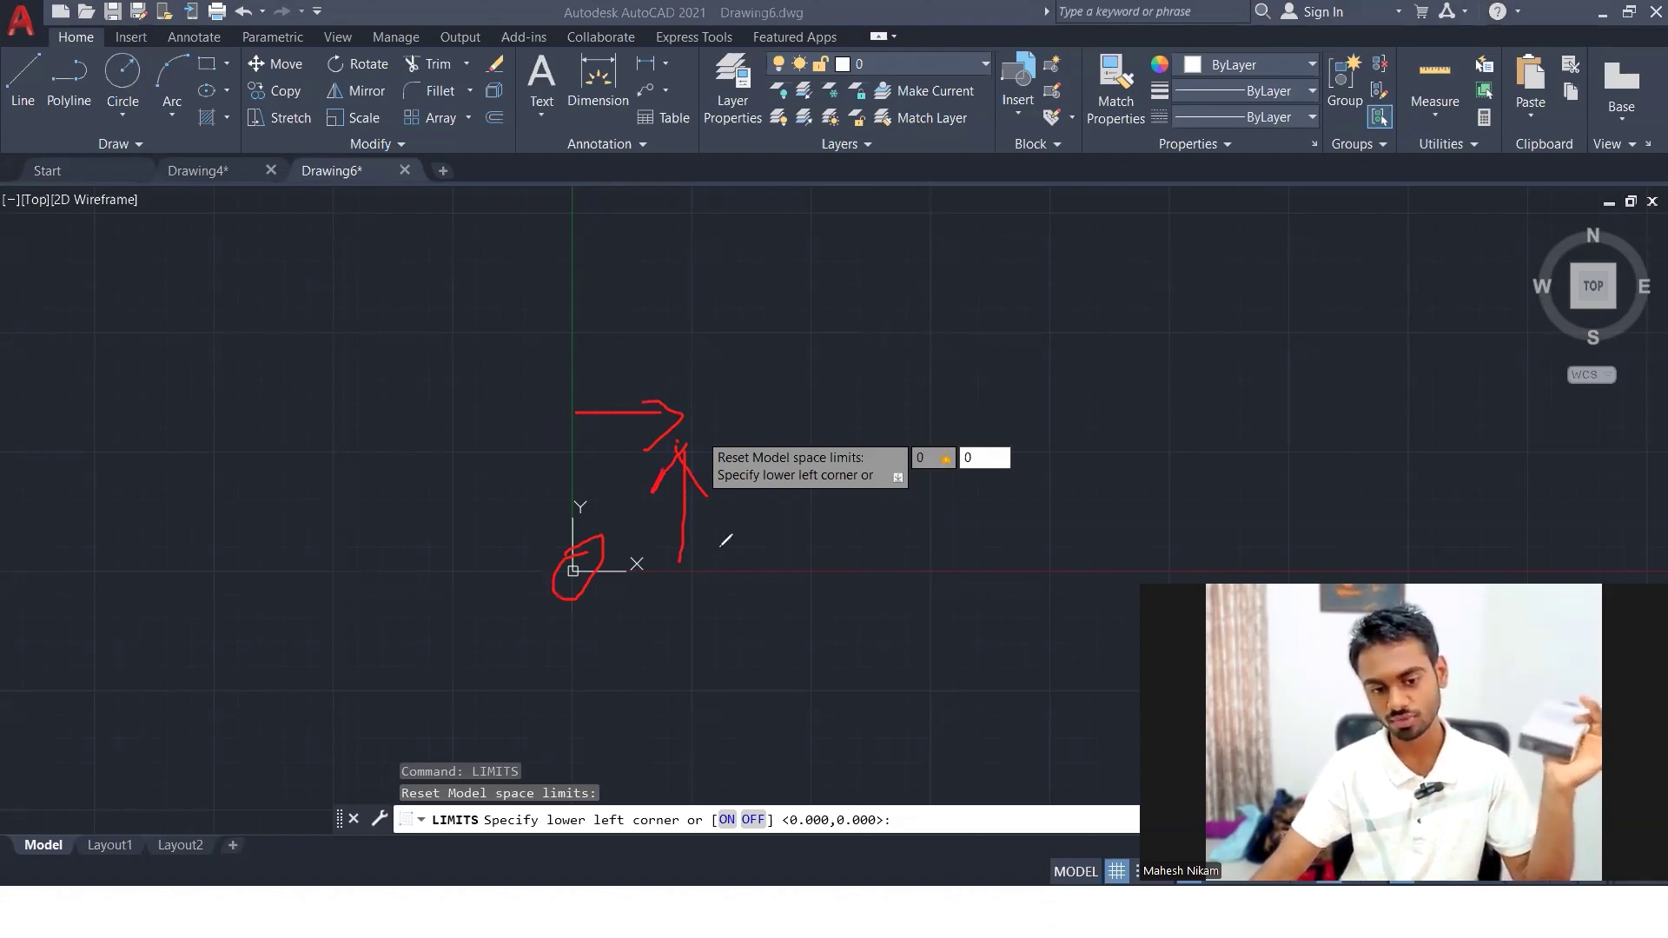
- Sketch red boundary lines starting at the origin, an offset outline at the arrow tips, and a large rectangle around them
mouse_move(569, 269)
mouse_down()
mouse_move(569, 560)
mouse_move(786, 585)
mouse_move(1091, 551)
mouse_up()
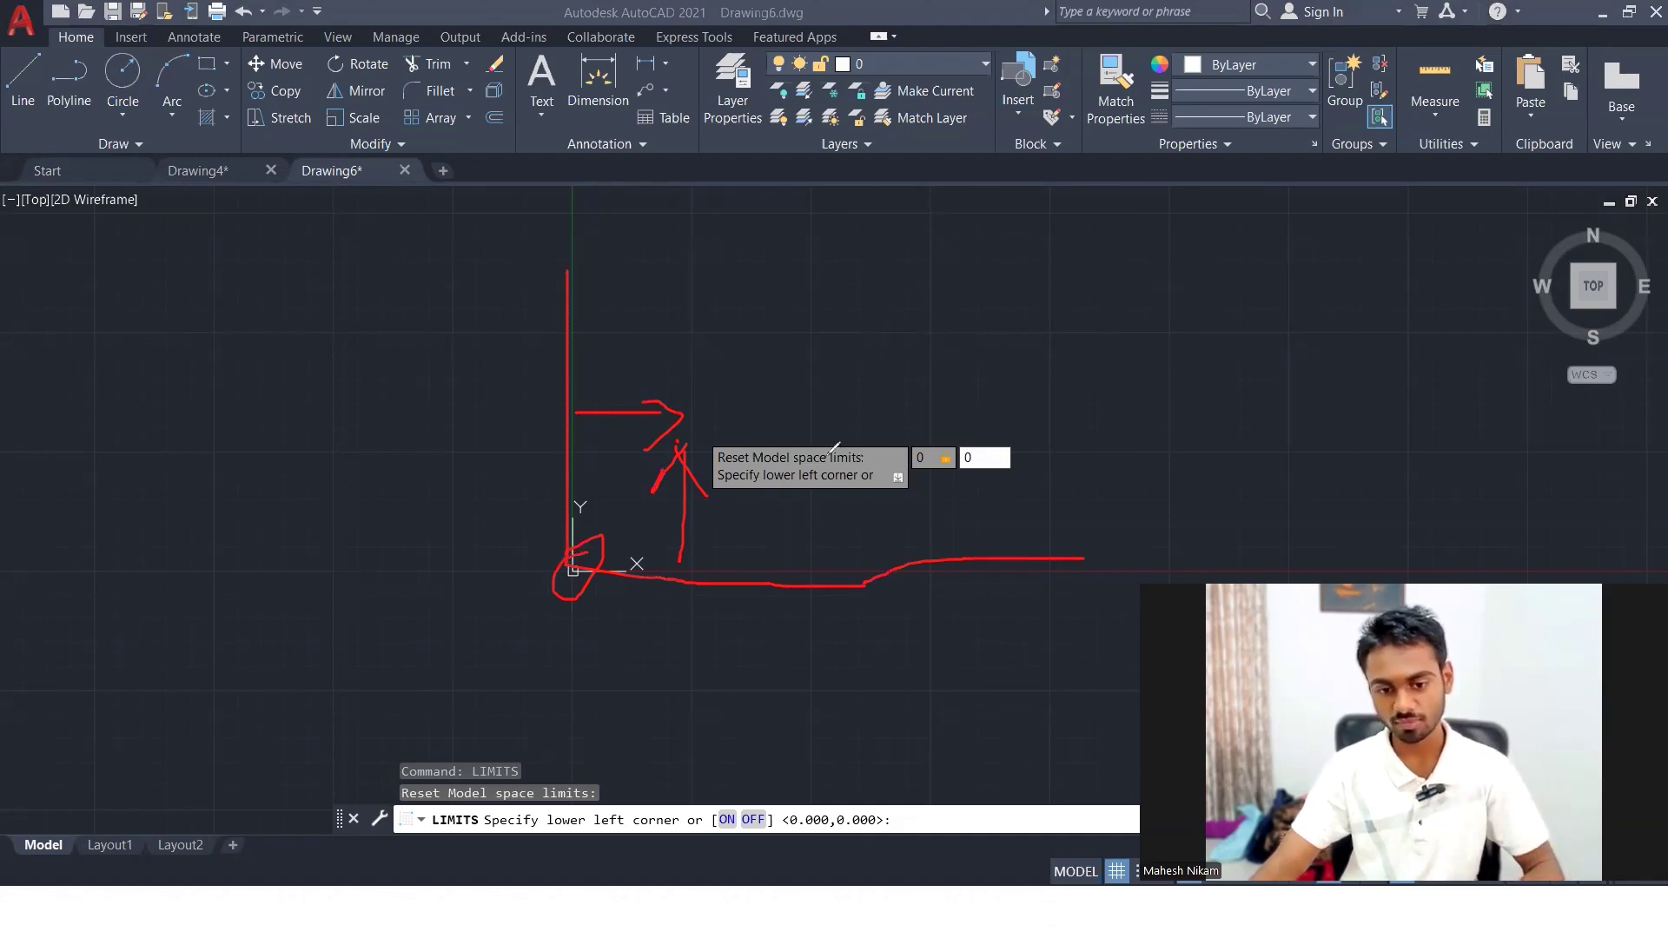
drag(546, 413, 631, 406)
drag(678, 561, 682, 429)
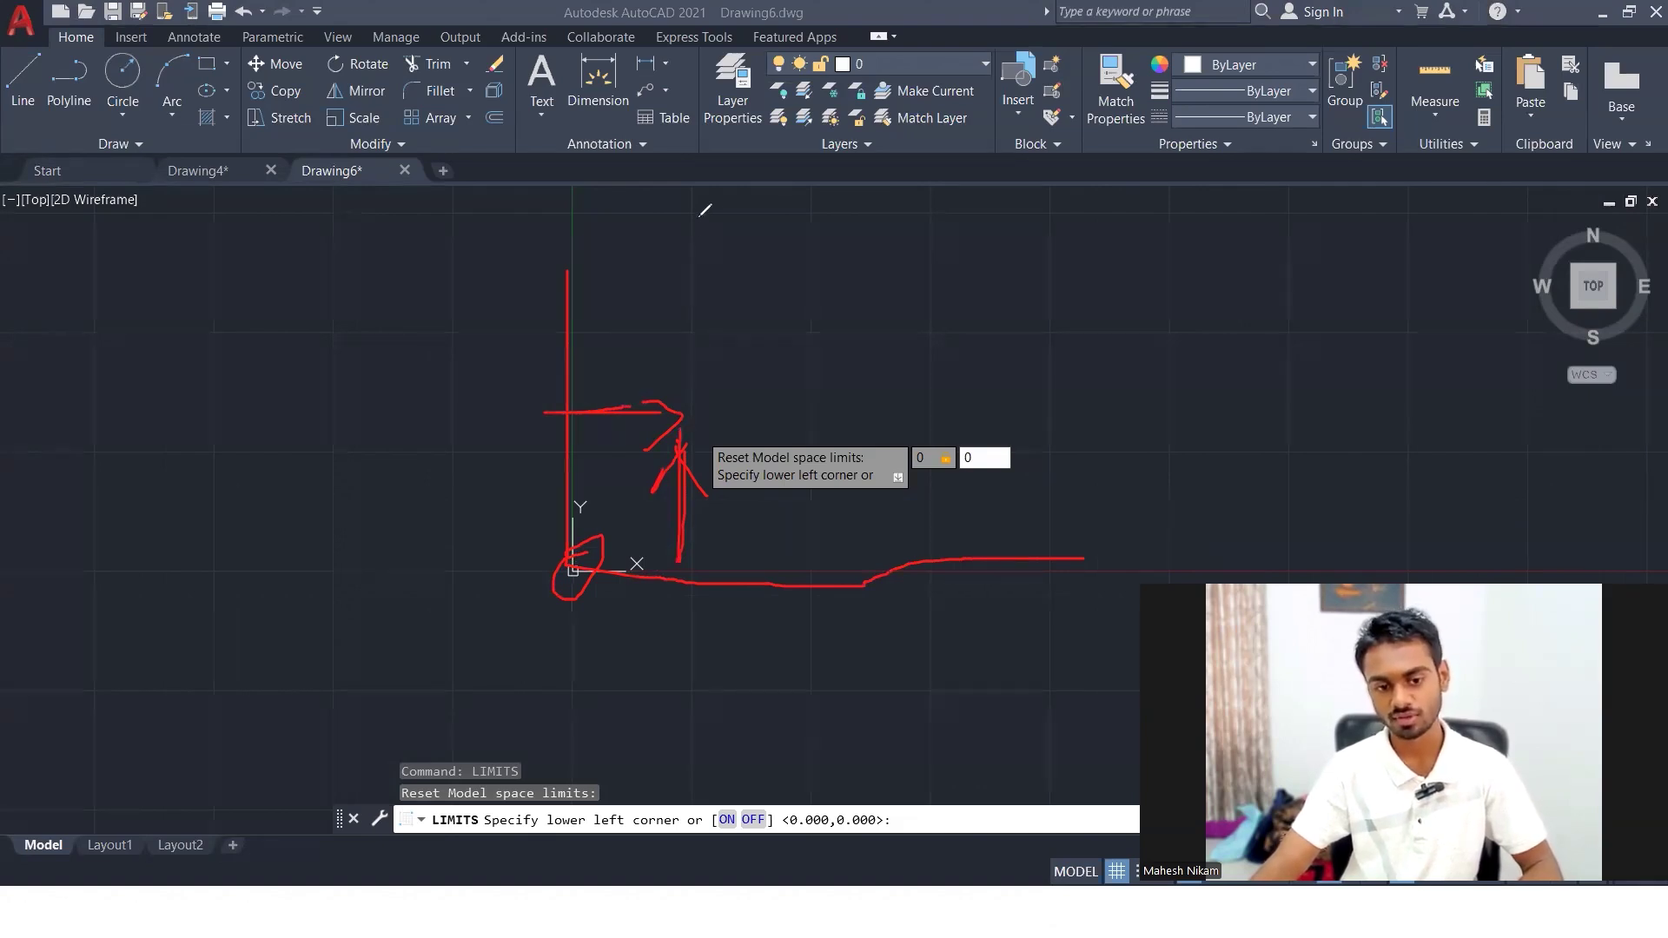
mouse_move(692, 211)
mouse_down()
mouse_move(681, 410)
mouse_move(1054, 424)
mouse_move(1195, 399)
mouse_move(1166, 219)
mouse_up()
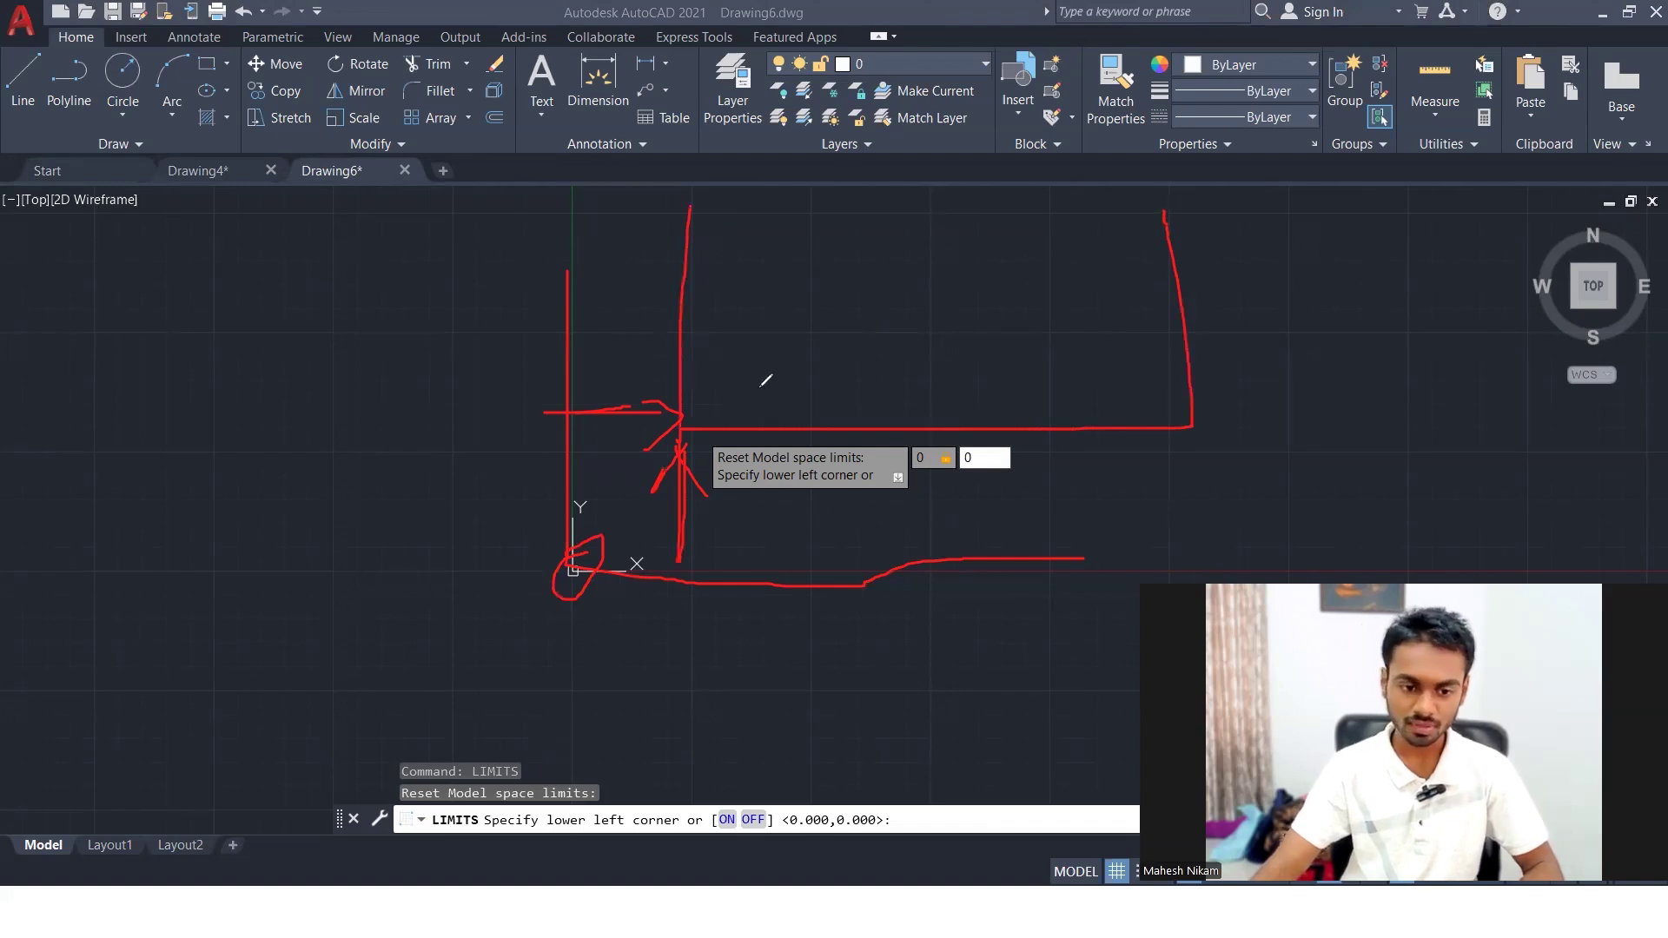
mouse_move(567, 230)
mouse_down()
mouse_move(566, 598)
mouse_move(1140, 636)
mouse_up()
mouse_move(1305, 584)
mouse_down()
mouse_move(1302, 213)
mouse_move(571, 210)
mouse_move(558, 246)
mouse_up()
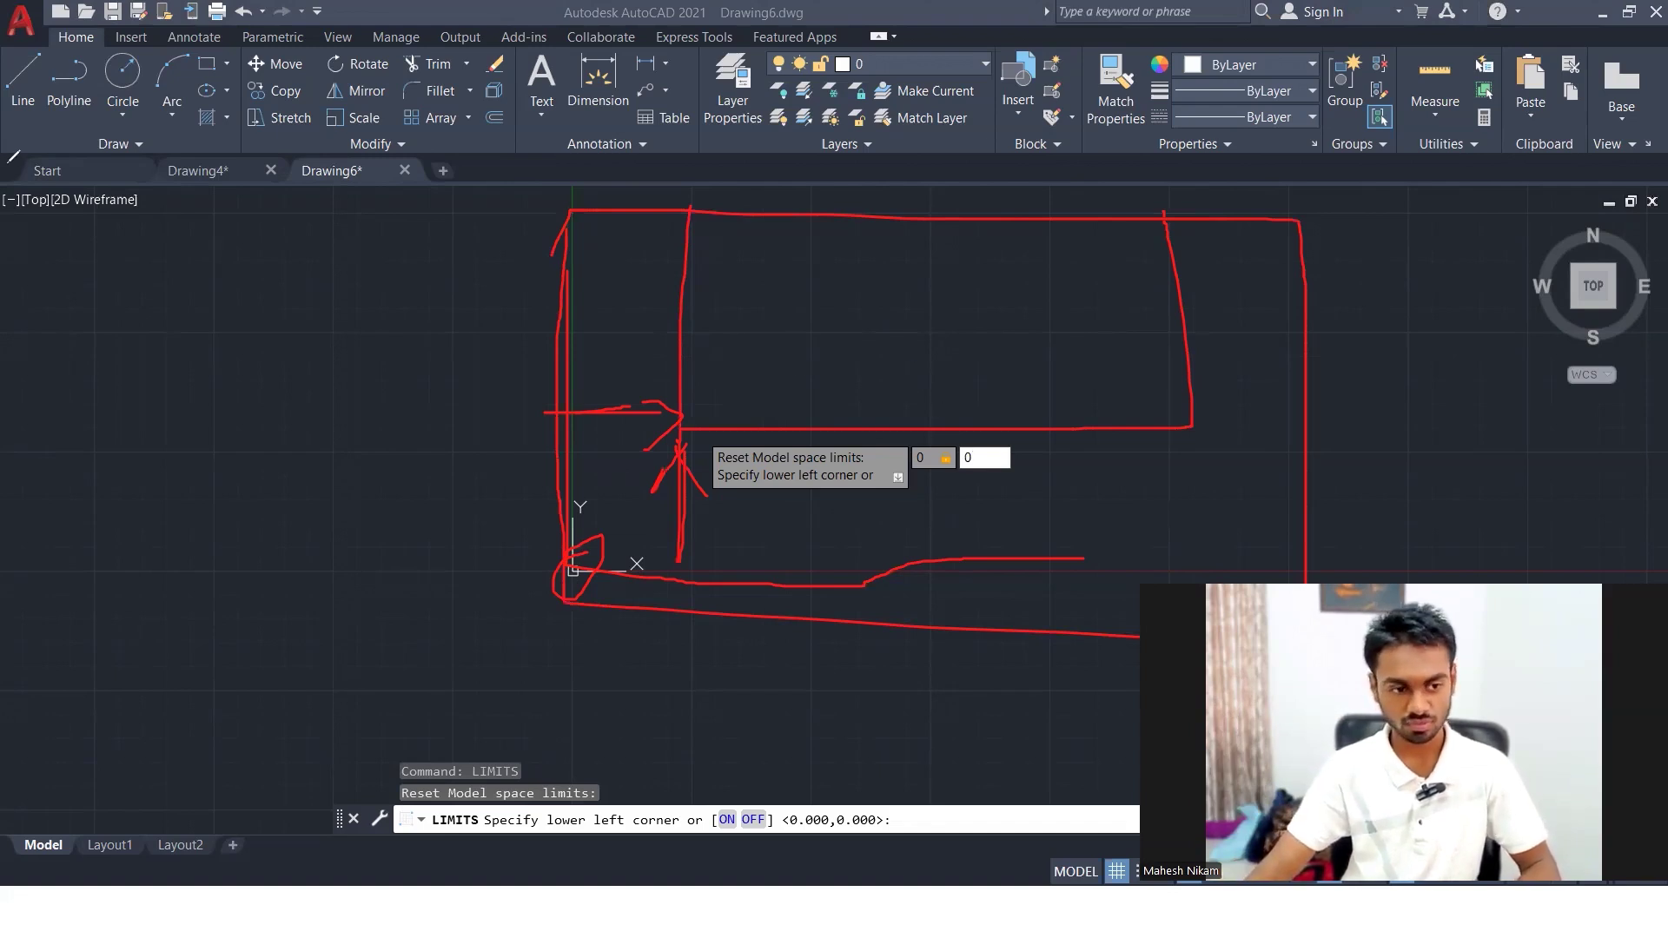
- Confirm 0,0 as the lower left corner of the limits and clear the red annotations
click(985, 462)
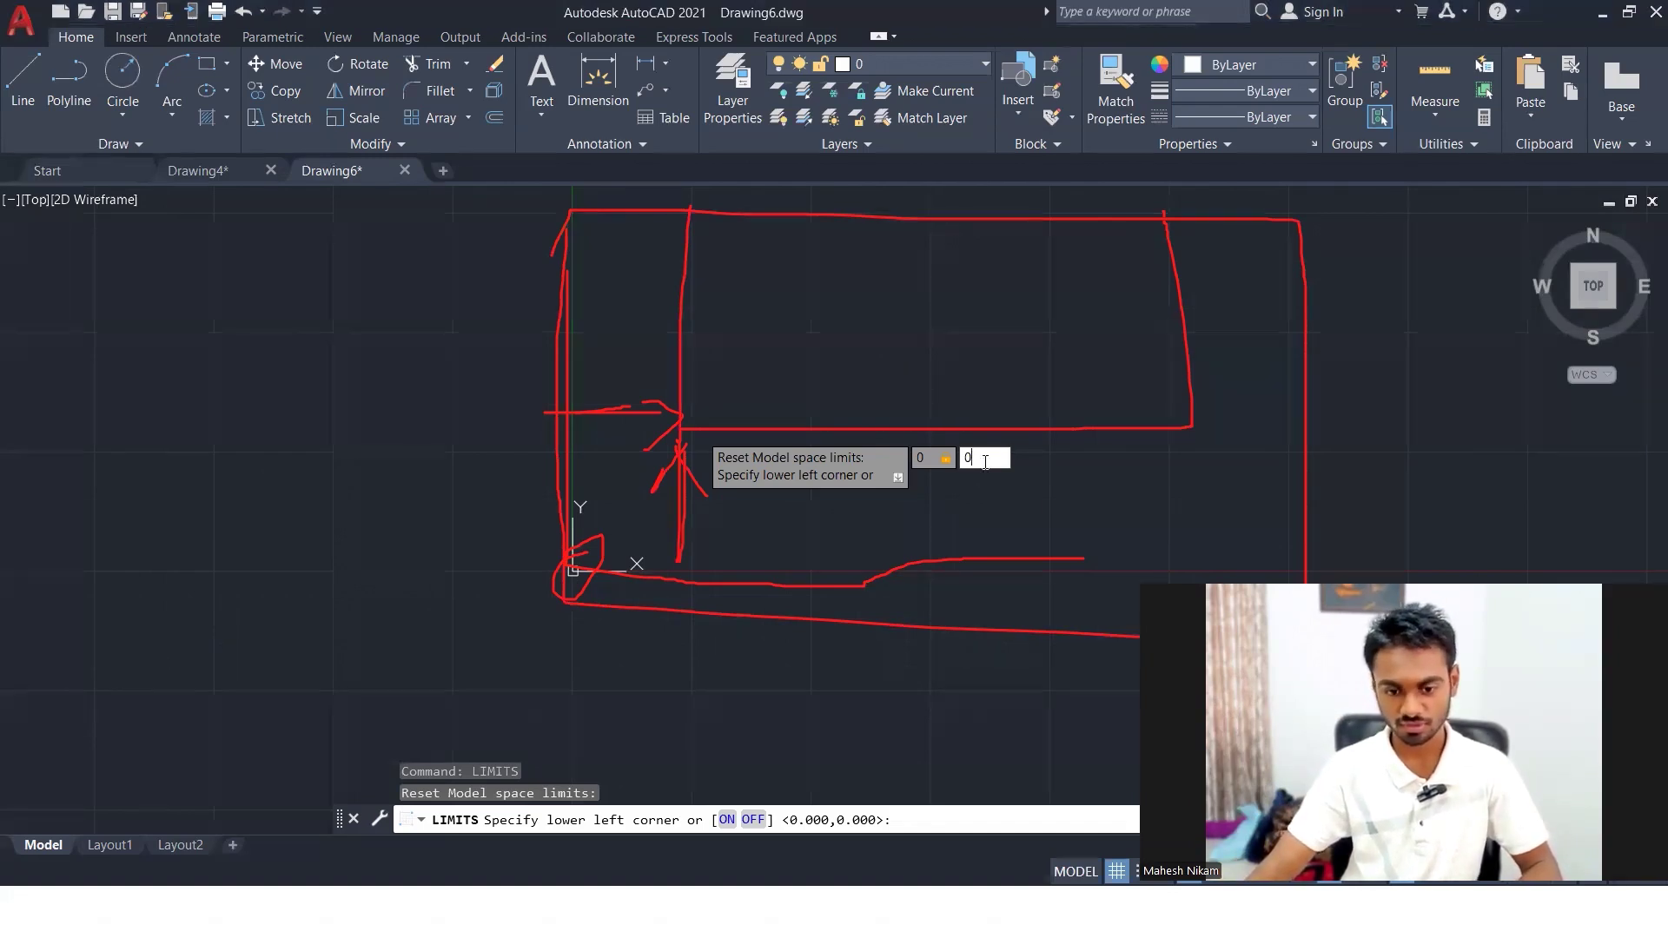
key(Return)
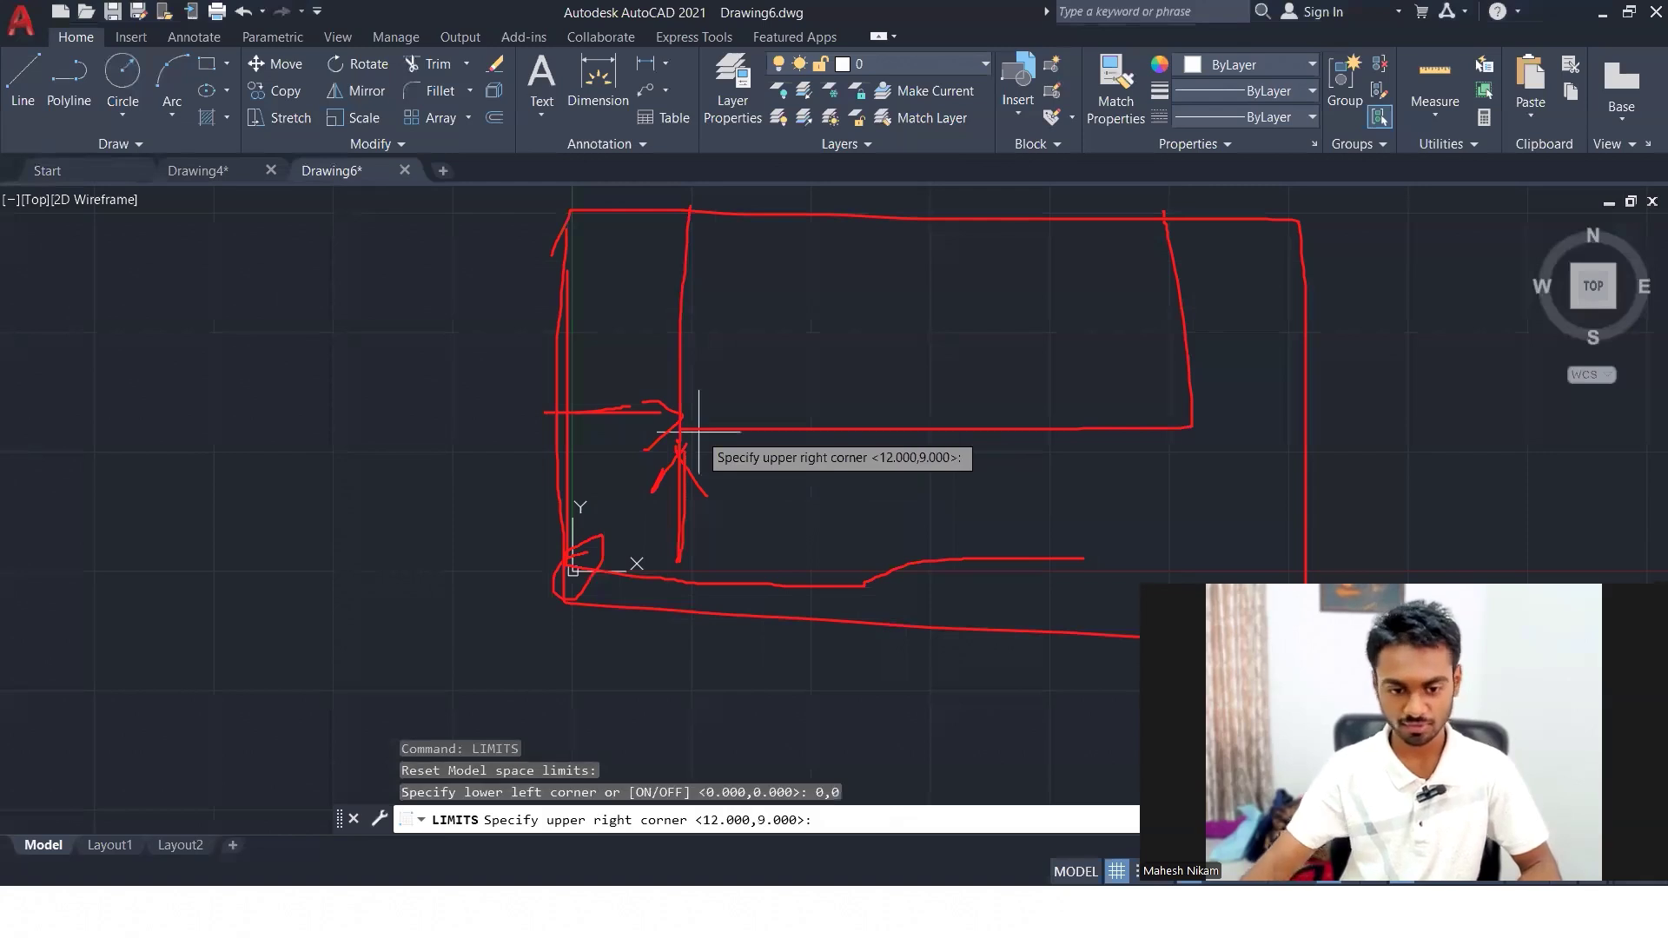
scroll(946, 422, down, 1)
scroll(947, 422, up, 3)
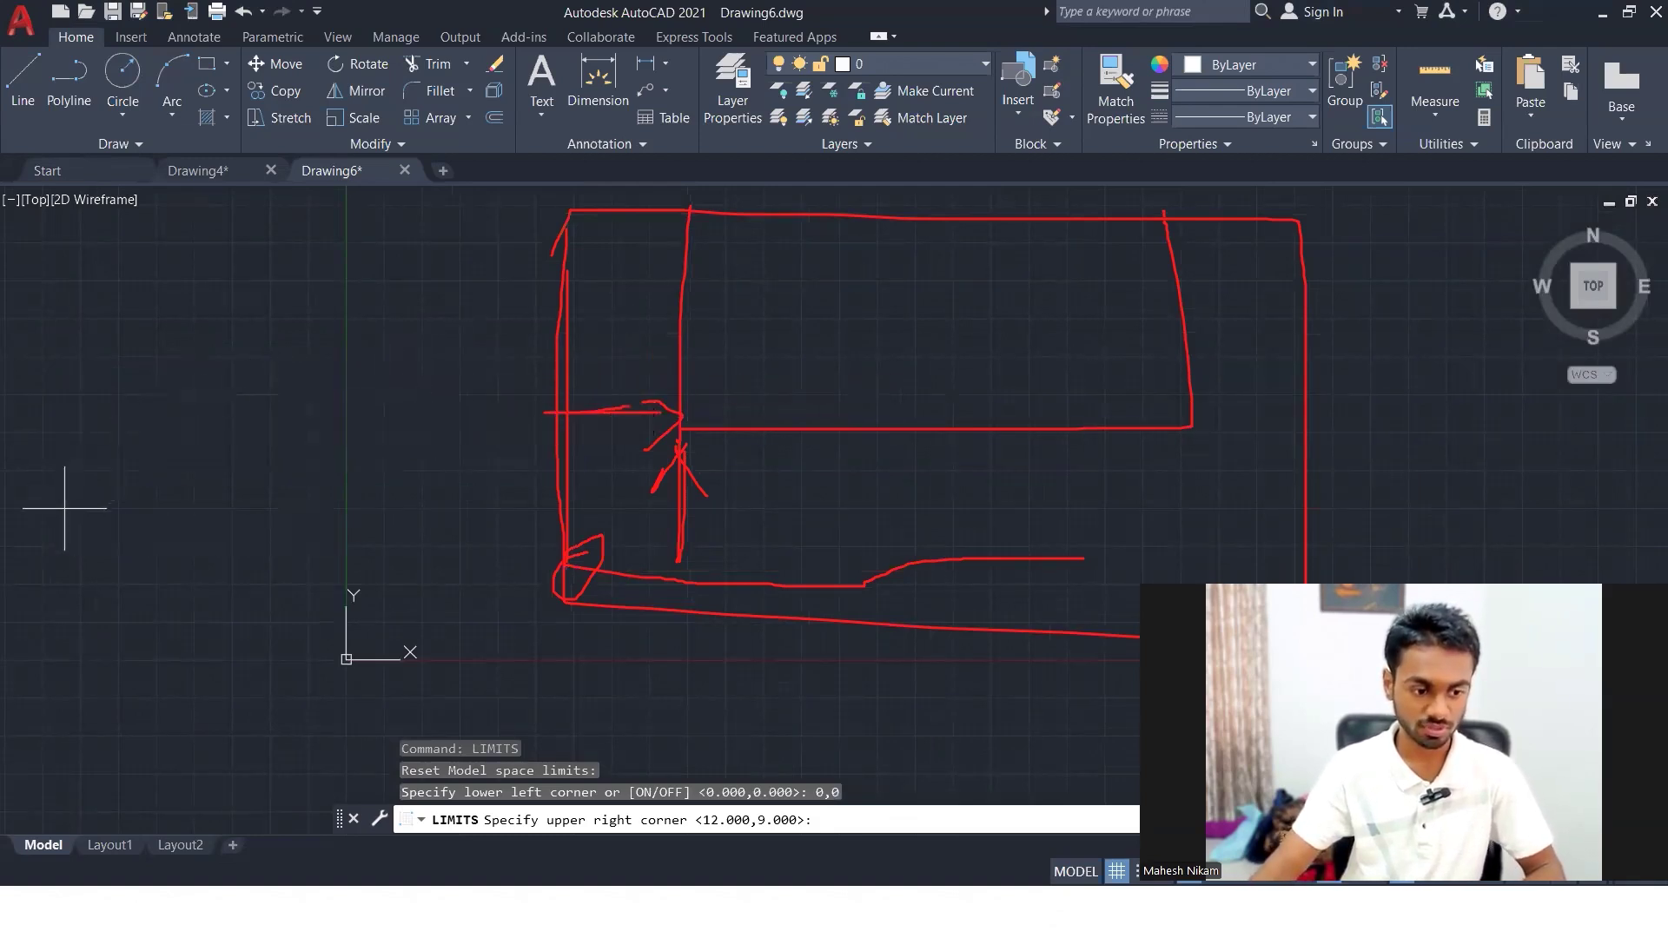
click(90, 585)
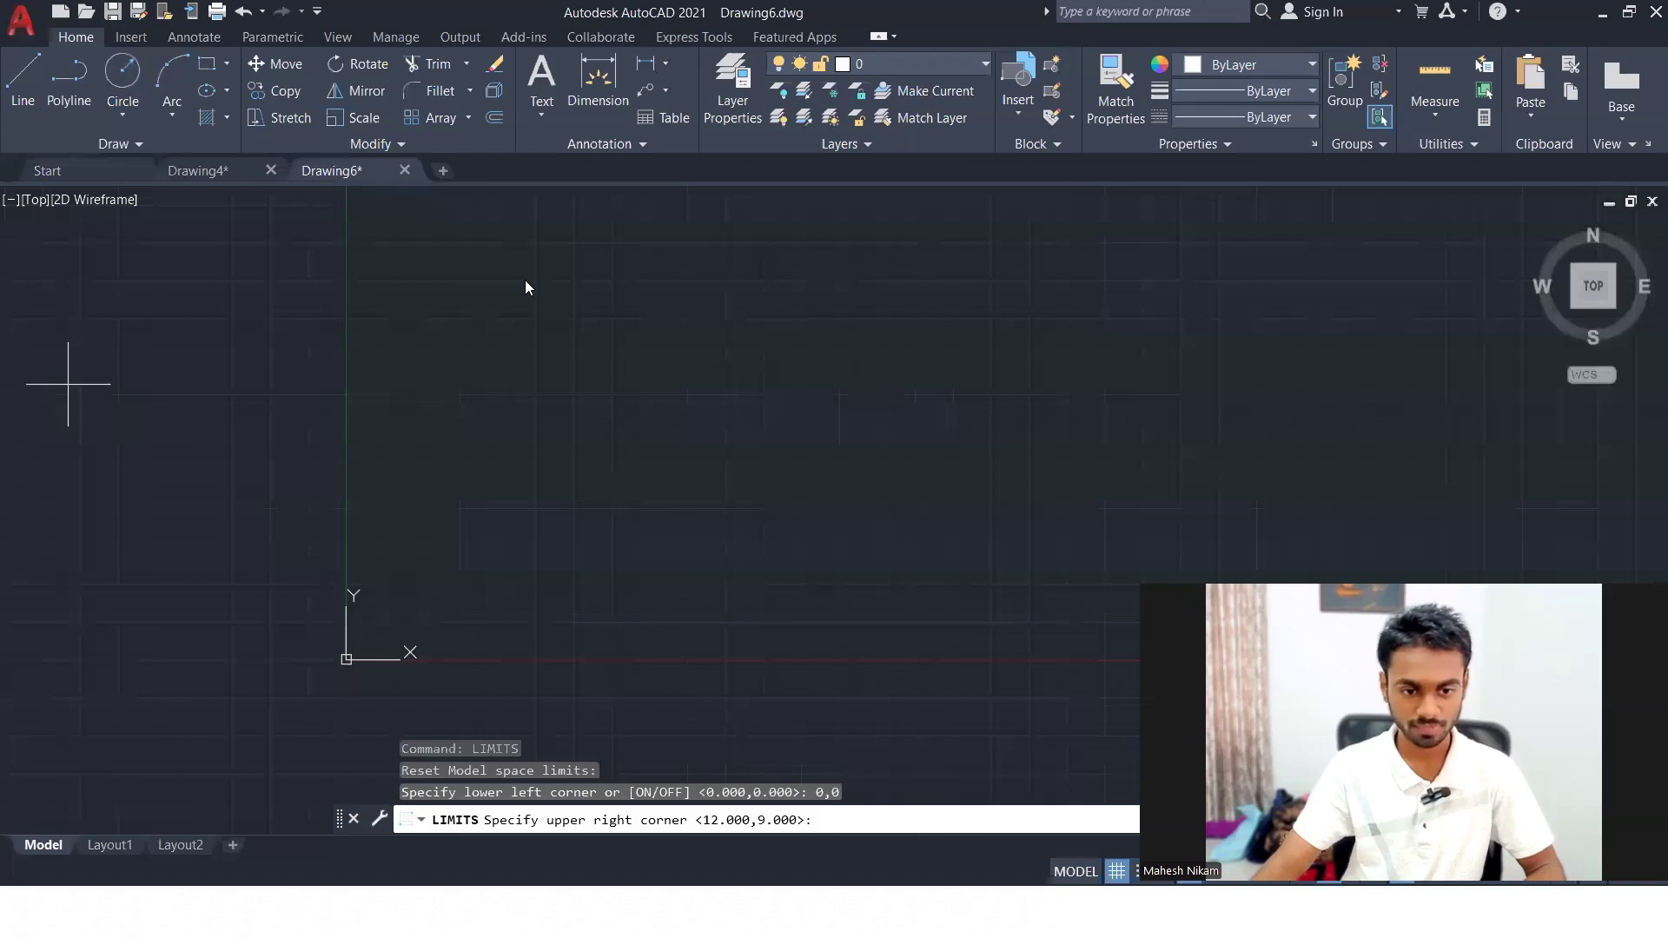
- Annotate a new red freehand rectangle with L marks at its lower-left corner and a vertical dividing line through its middle
mouse_move(547, 273)
mouse_down()
mouse_move(459, 608)
mouse_move(510, 253)
mouse_move(637, 261)
mouse_up()
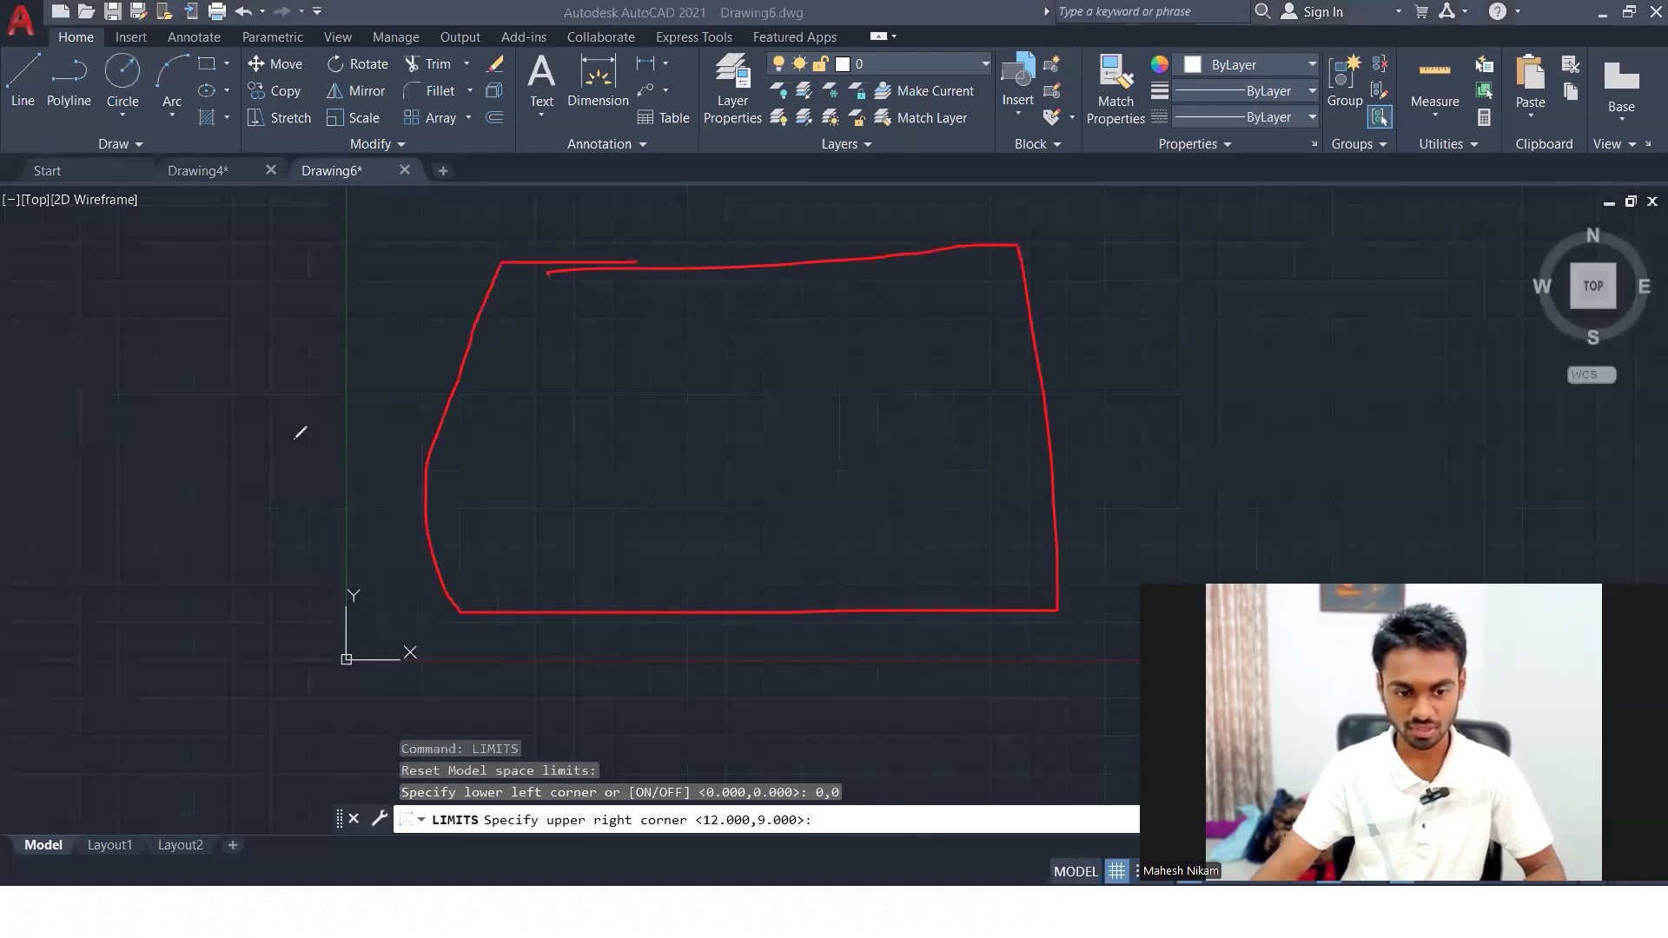
drag(371, 516, 413, 565)
mouse_move(478, 623)
mouse_down()
mouse_move(479, 650)
mouse_move(552, 647)
mouse_up()
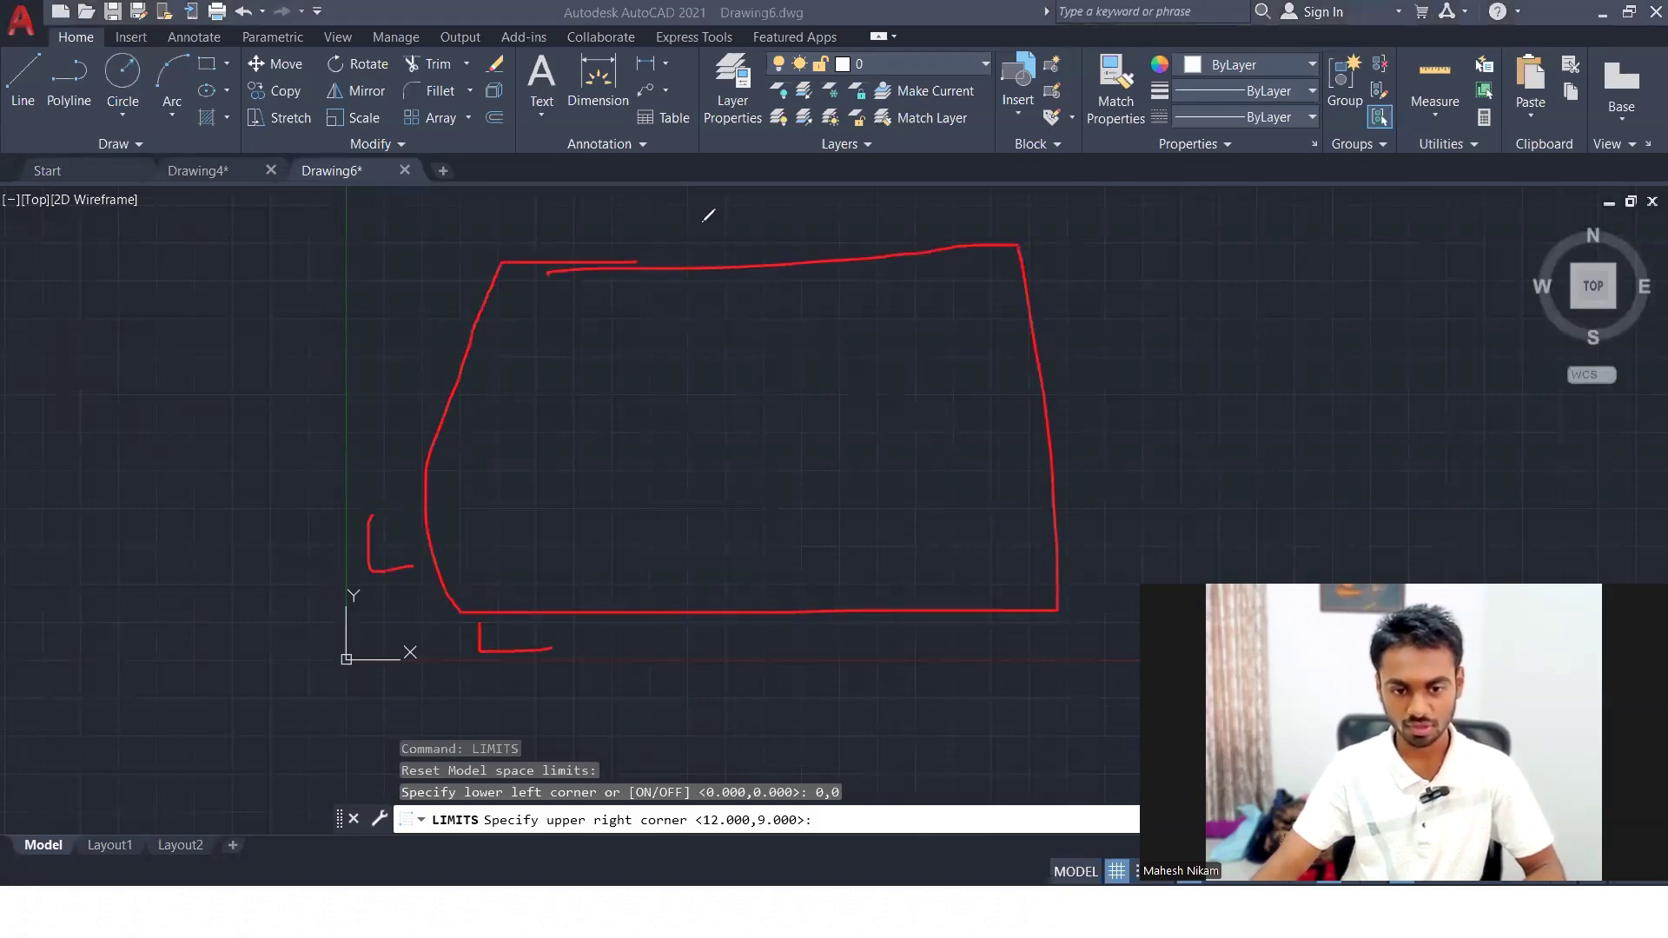
drag(725, 195, 772, 664)
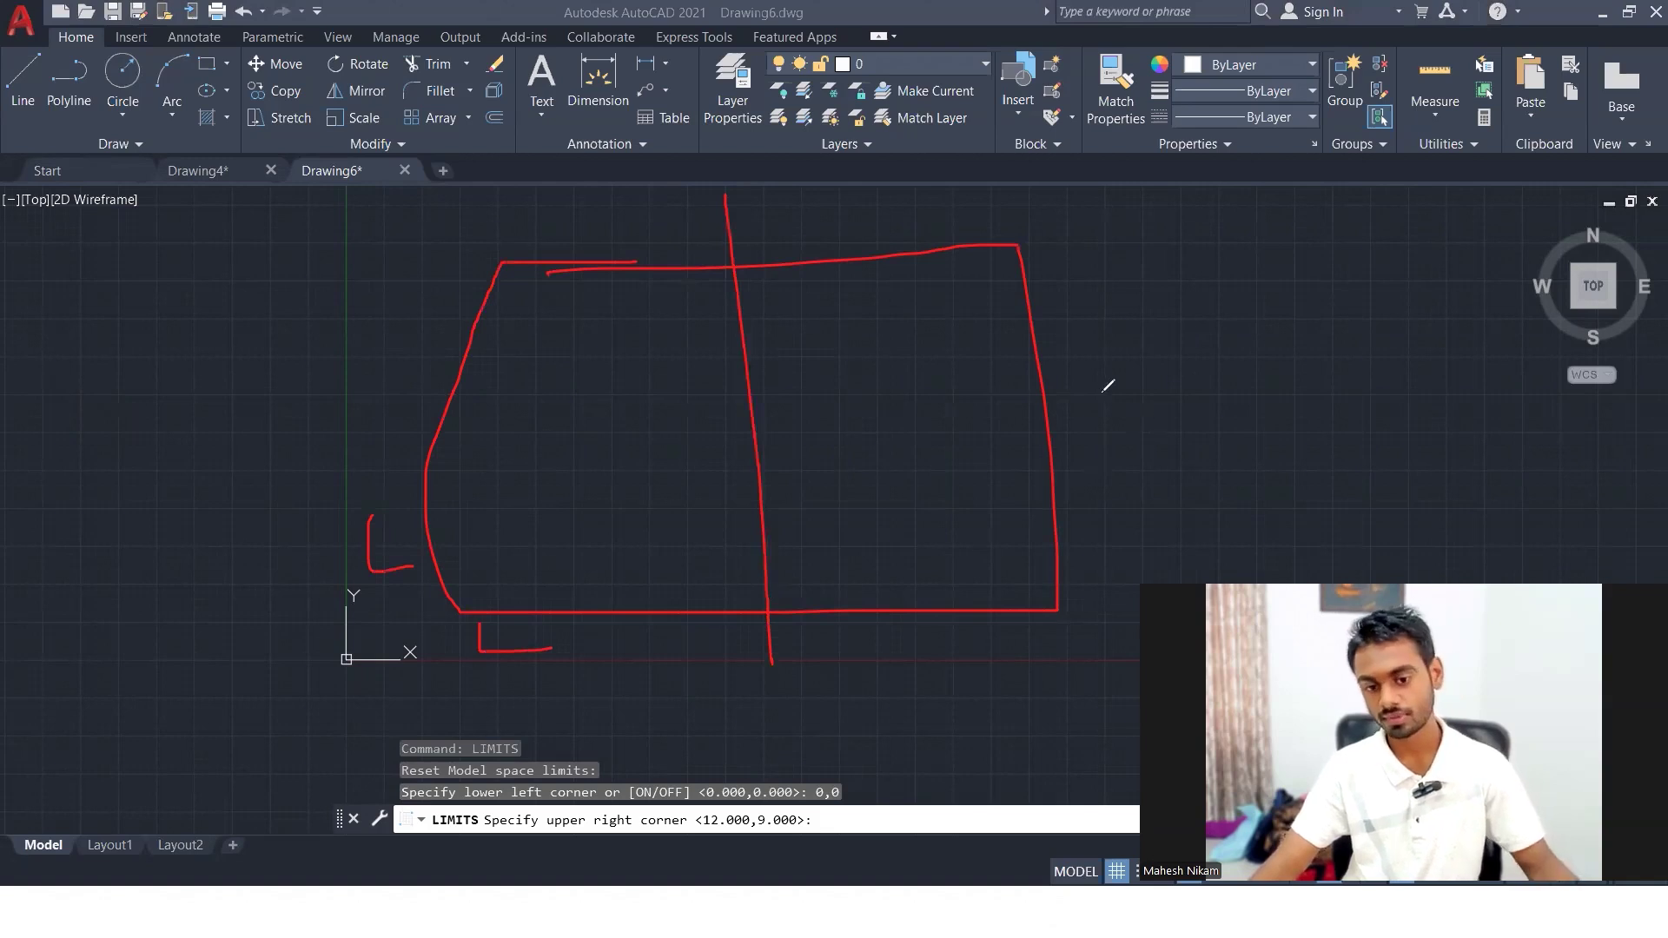
- Mark the sketched rectangle's right half with R and circle its lower-right and upper-right corners in red
mouse_move(849, 238)
mouse_down()
mouse_move(843, 209)
mouse_move(860, 210)
mouse_move(848, 224)
mouse_up()
mouse_move(868, 407)
mouse_down()
mouse_move(855, 372)
mouse_move(869, 409)
mouse_move(980, 416)
mouse_up()
mouse_move(1037, 580)
mouse_down()
mouse_move(1010, 598)
mouse_move(1049, 556)
mouse_up()
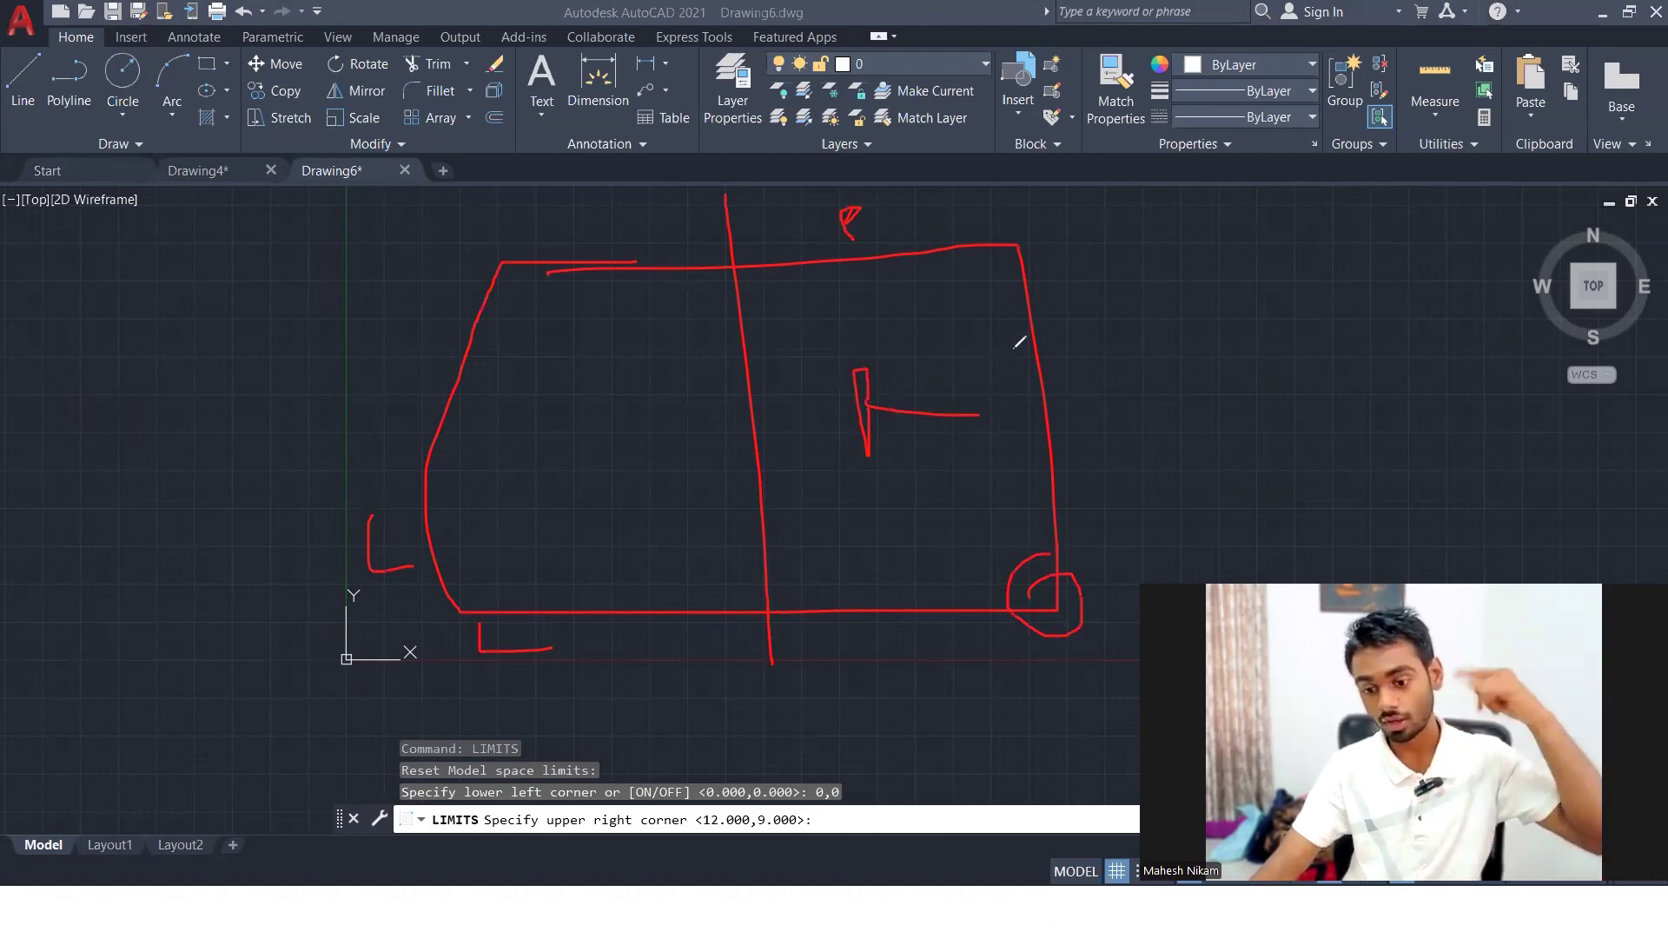
mouse_move(997, 209)
mouse_down()
mouse_move(1016, 208)
mouse_move(982, 285)
mouse_move(1069, 197)
mouse_up()
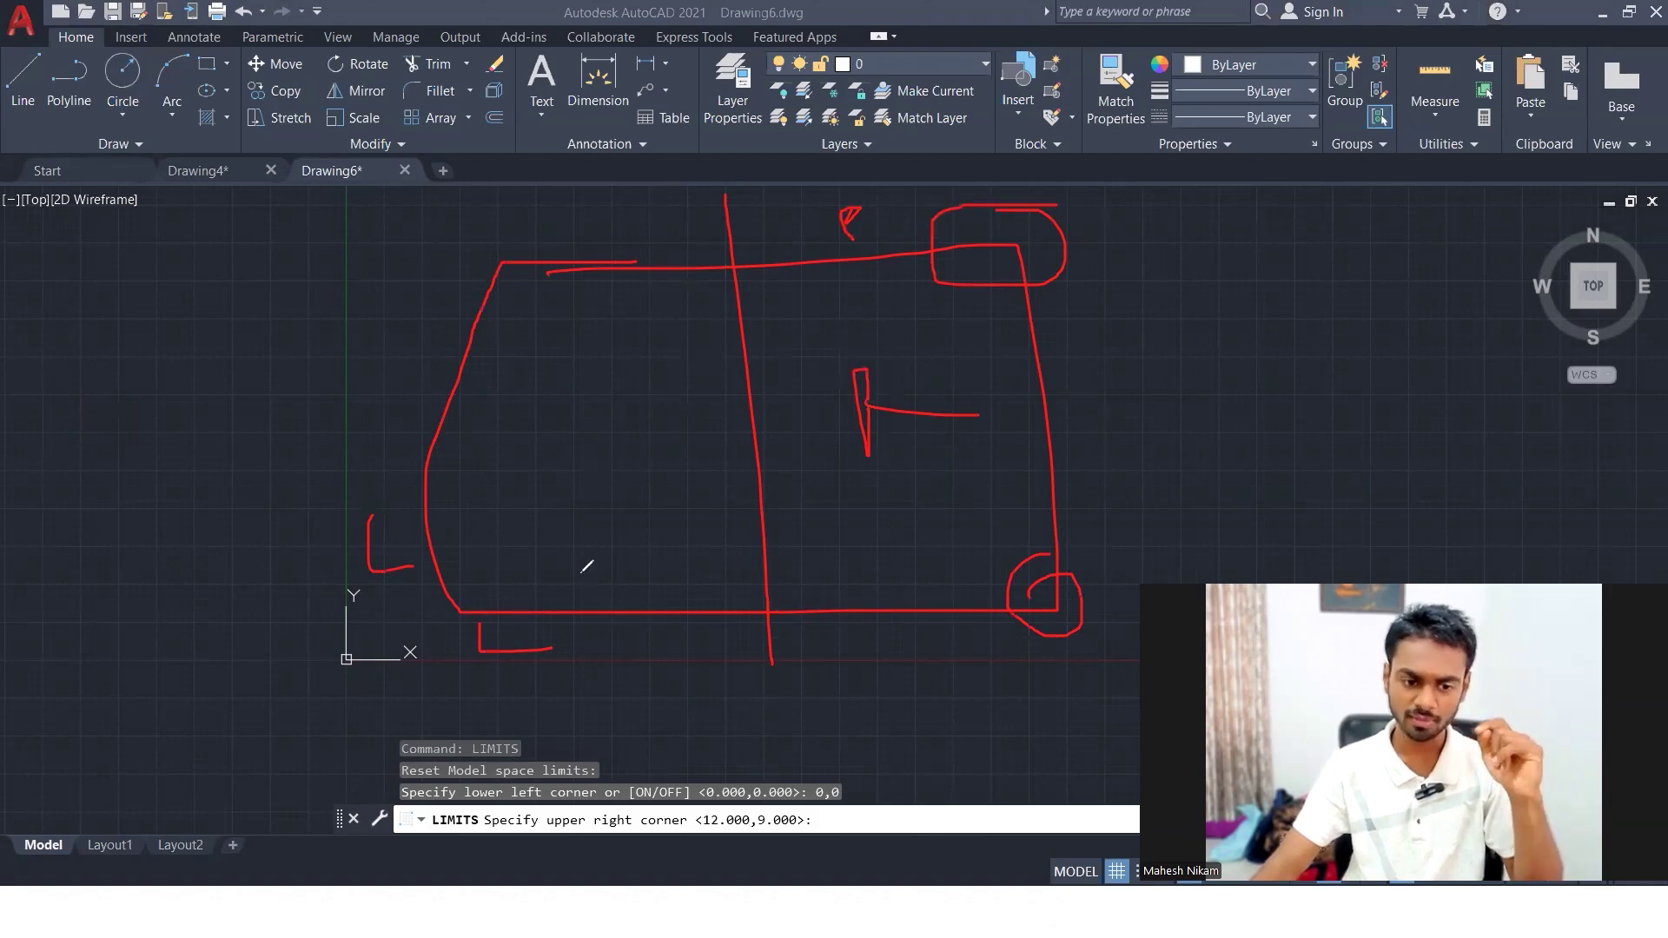
- Annotate the sketched rectangle in red with a horizontal double arrow along its base and a vertical double arrow beside its right edge
mouse_move(441, 576)
mouse_down()
mouse_move(914, 554)
mouse_move(1049, 526)
mouse_move(918, 592)
mouse_up()
drag(461, 567, 555, 599)
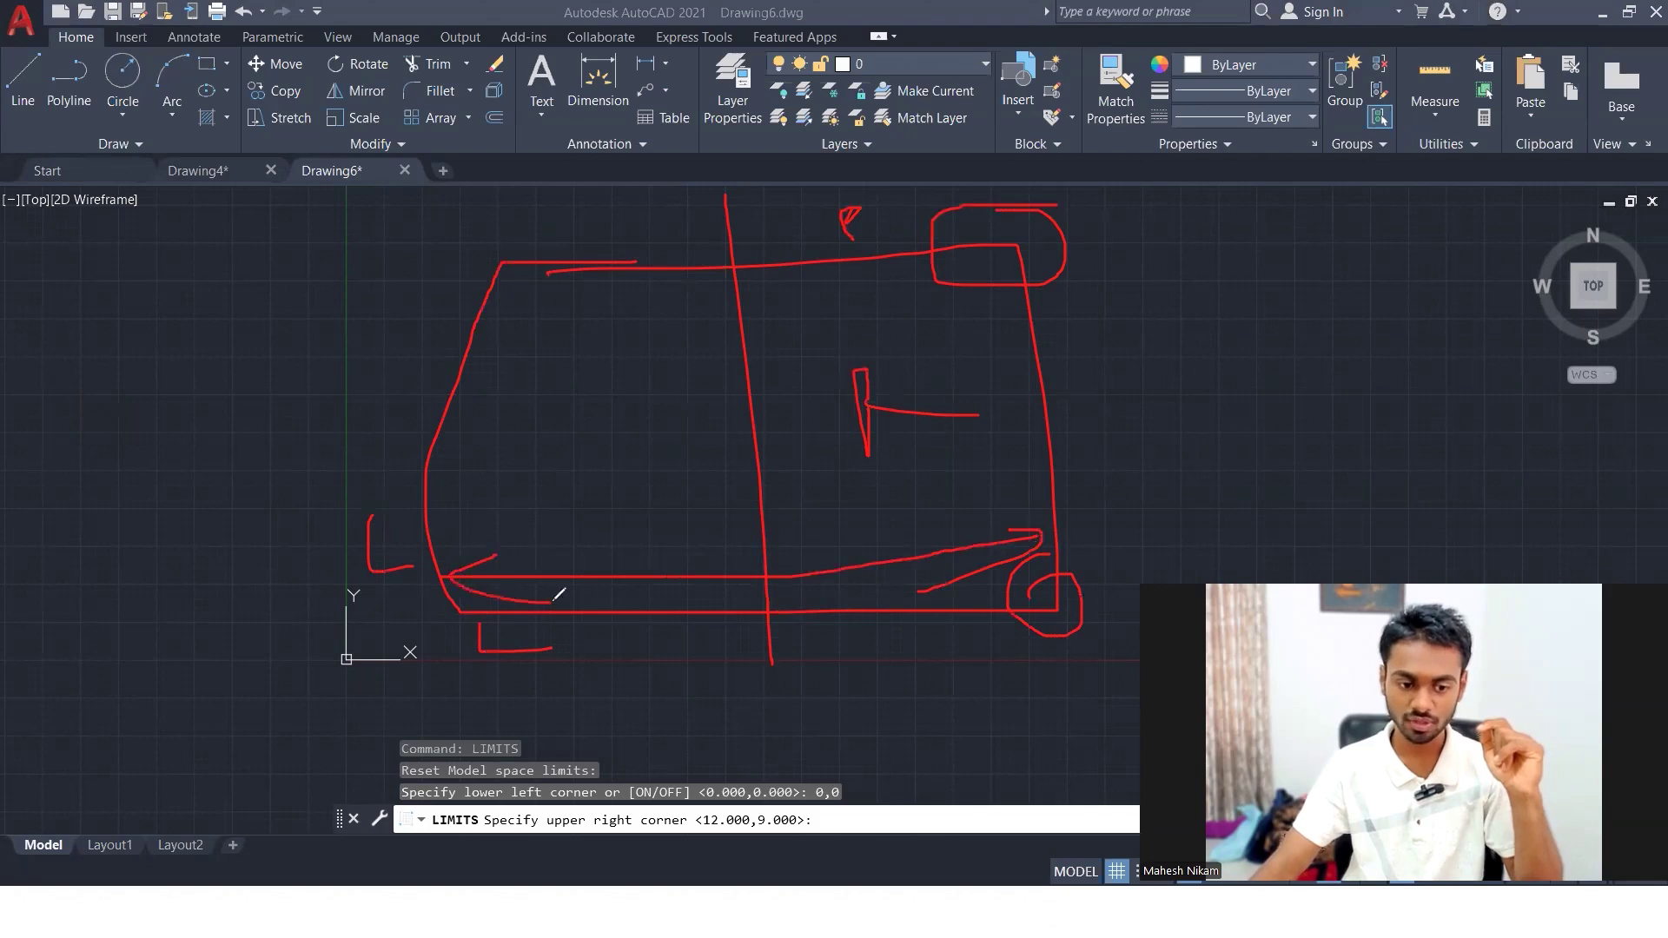
mouse_move(1253, 231)
mouse_down()
mouse_move(1177, 232)
mouse_move(1173, 584)
mouse_move(1235, 574)
mouse_move(1242, 537)
mouse_up()
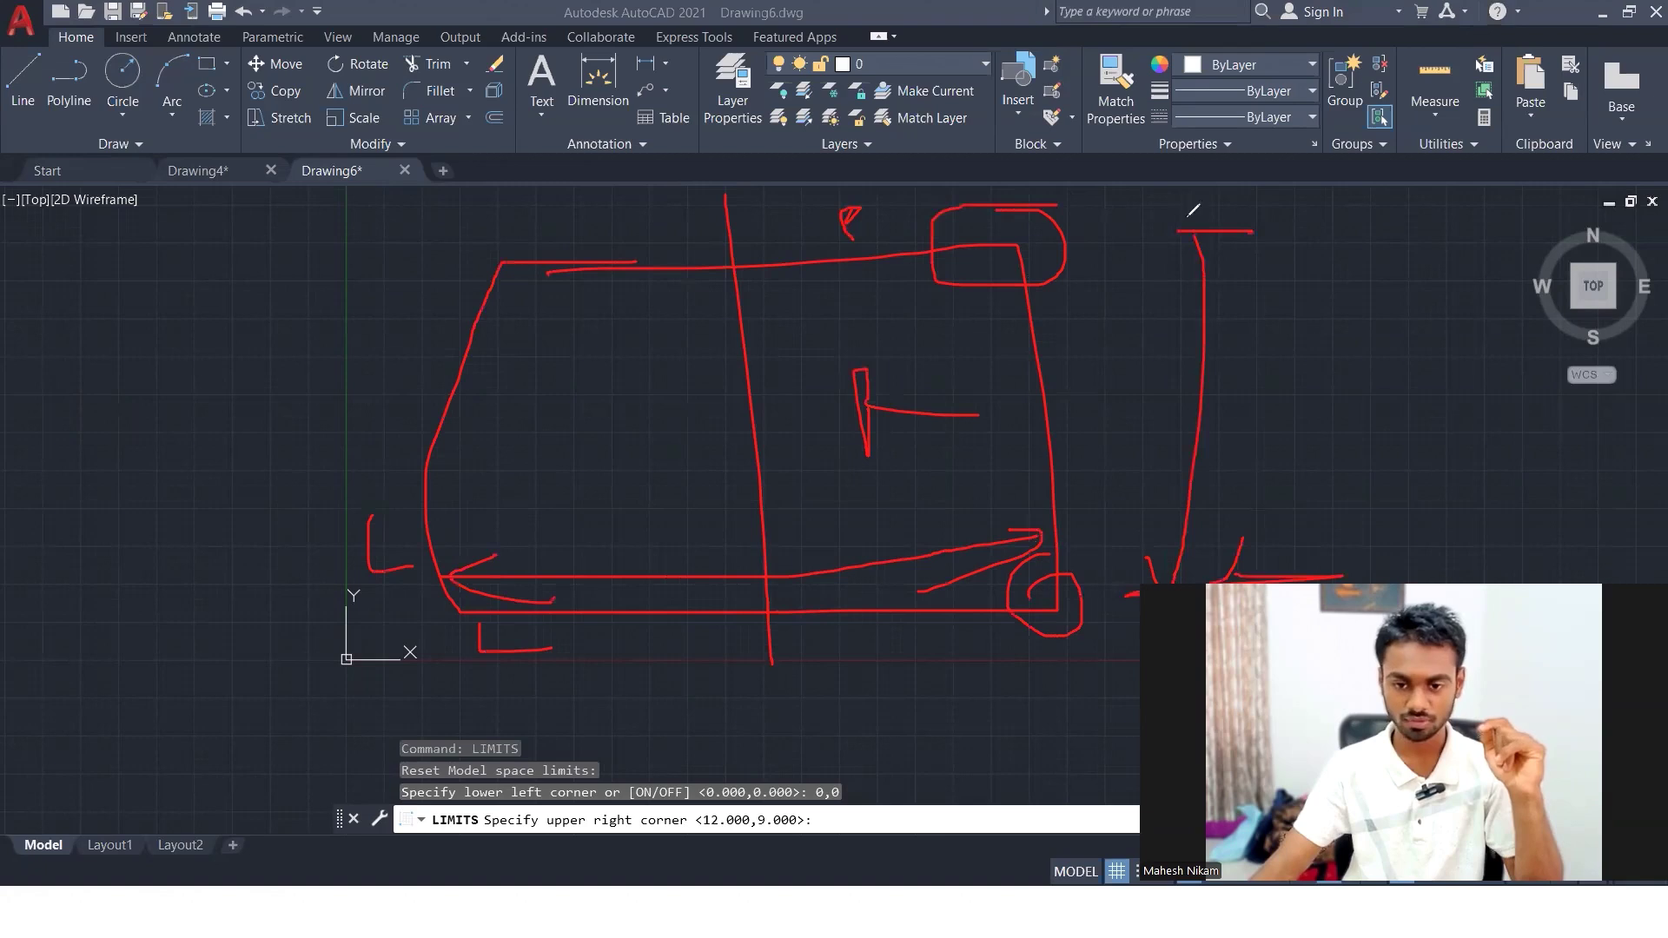
drag(1197, 241, 1173, 306)
drag(1198, 236, 1304, 300)
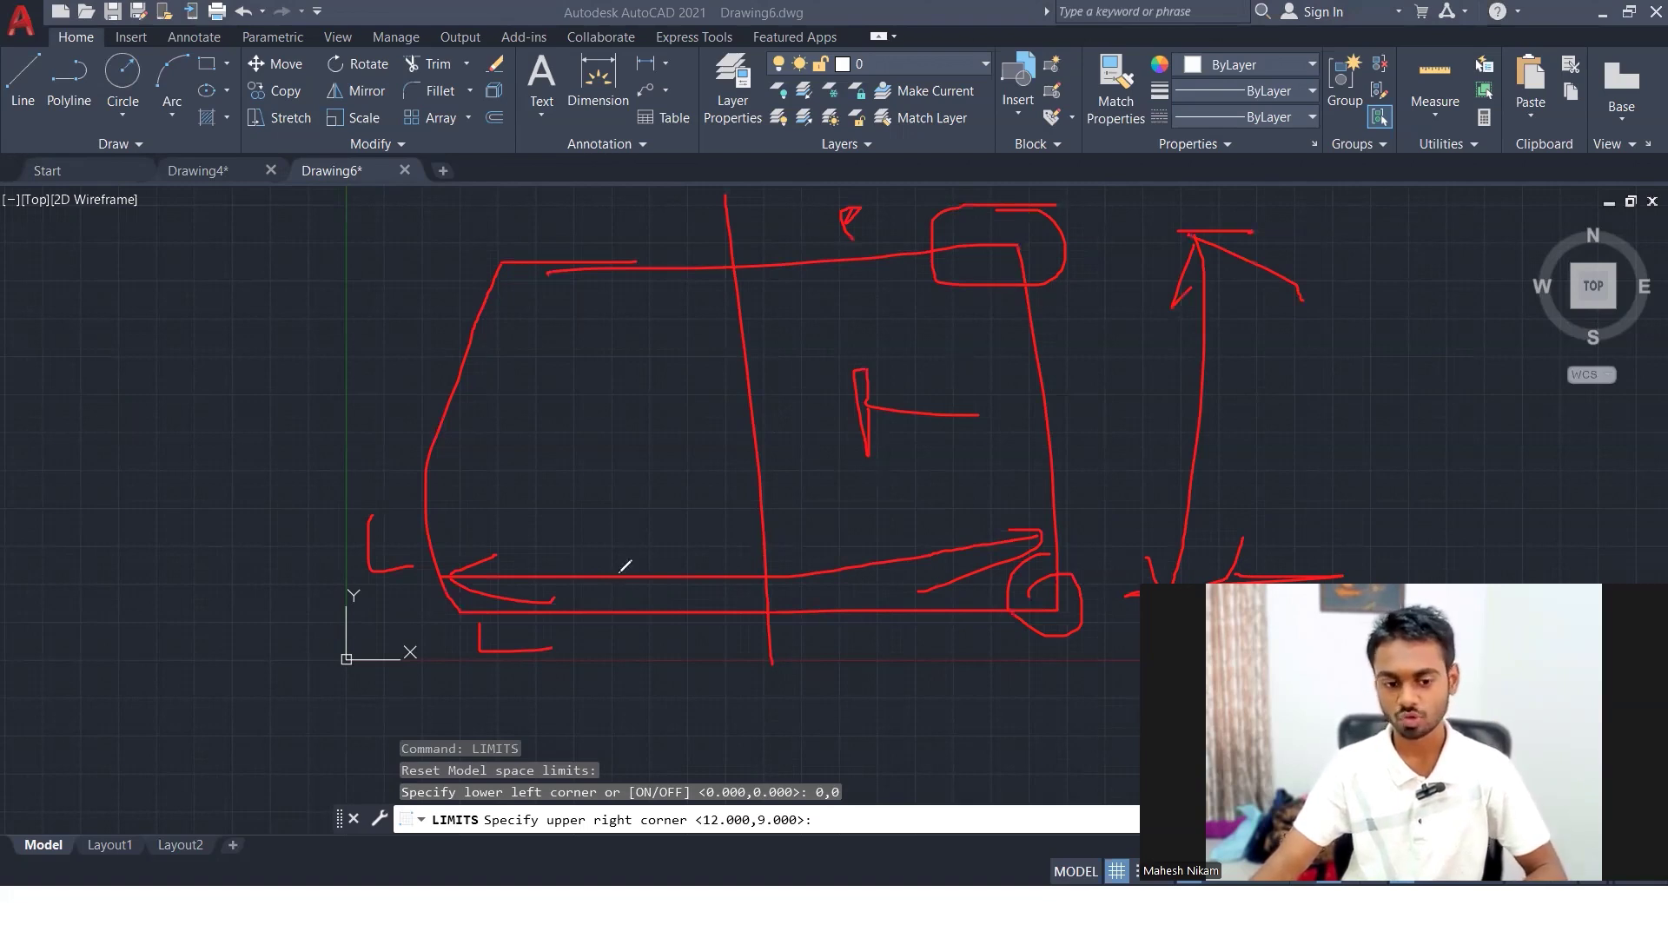
drag(461, 573, 1140, 619)
drag(1231, 252, 1206, 544)
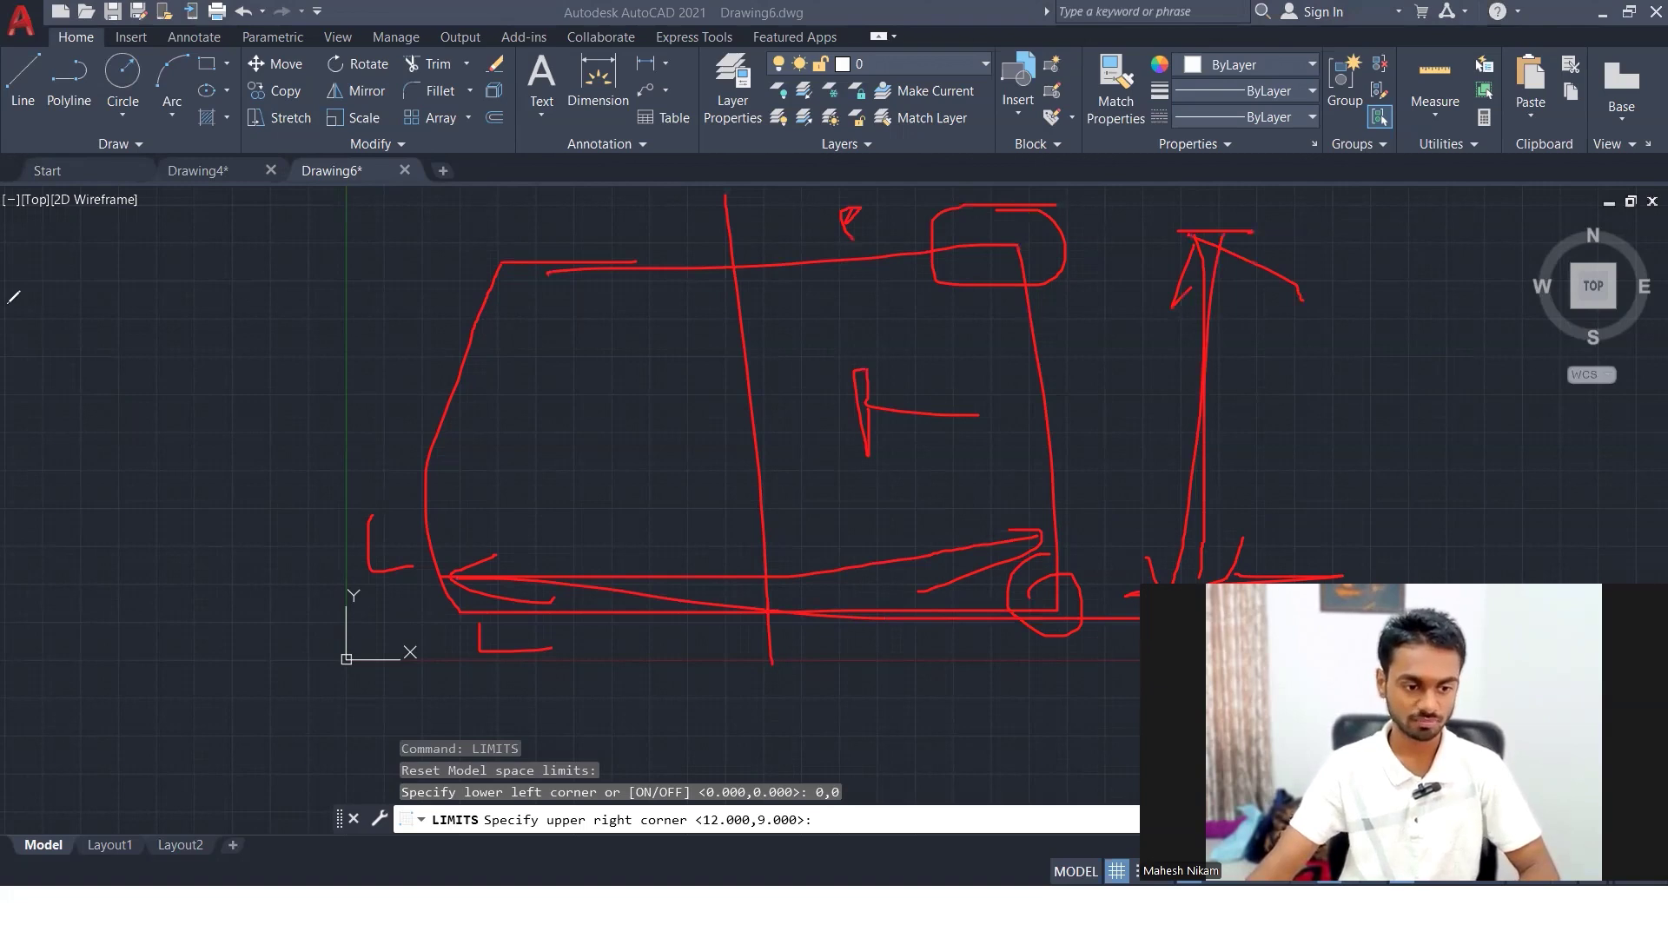
- Clear the red annotations and set the upper right corner of the limits to 500,500
click(607, 483)
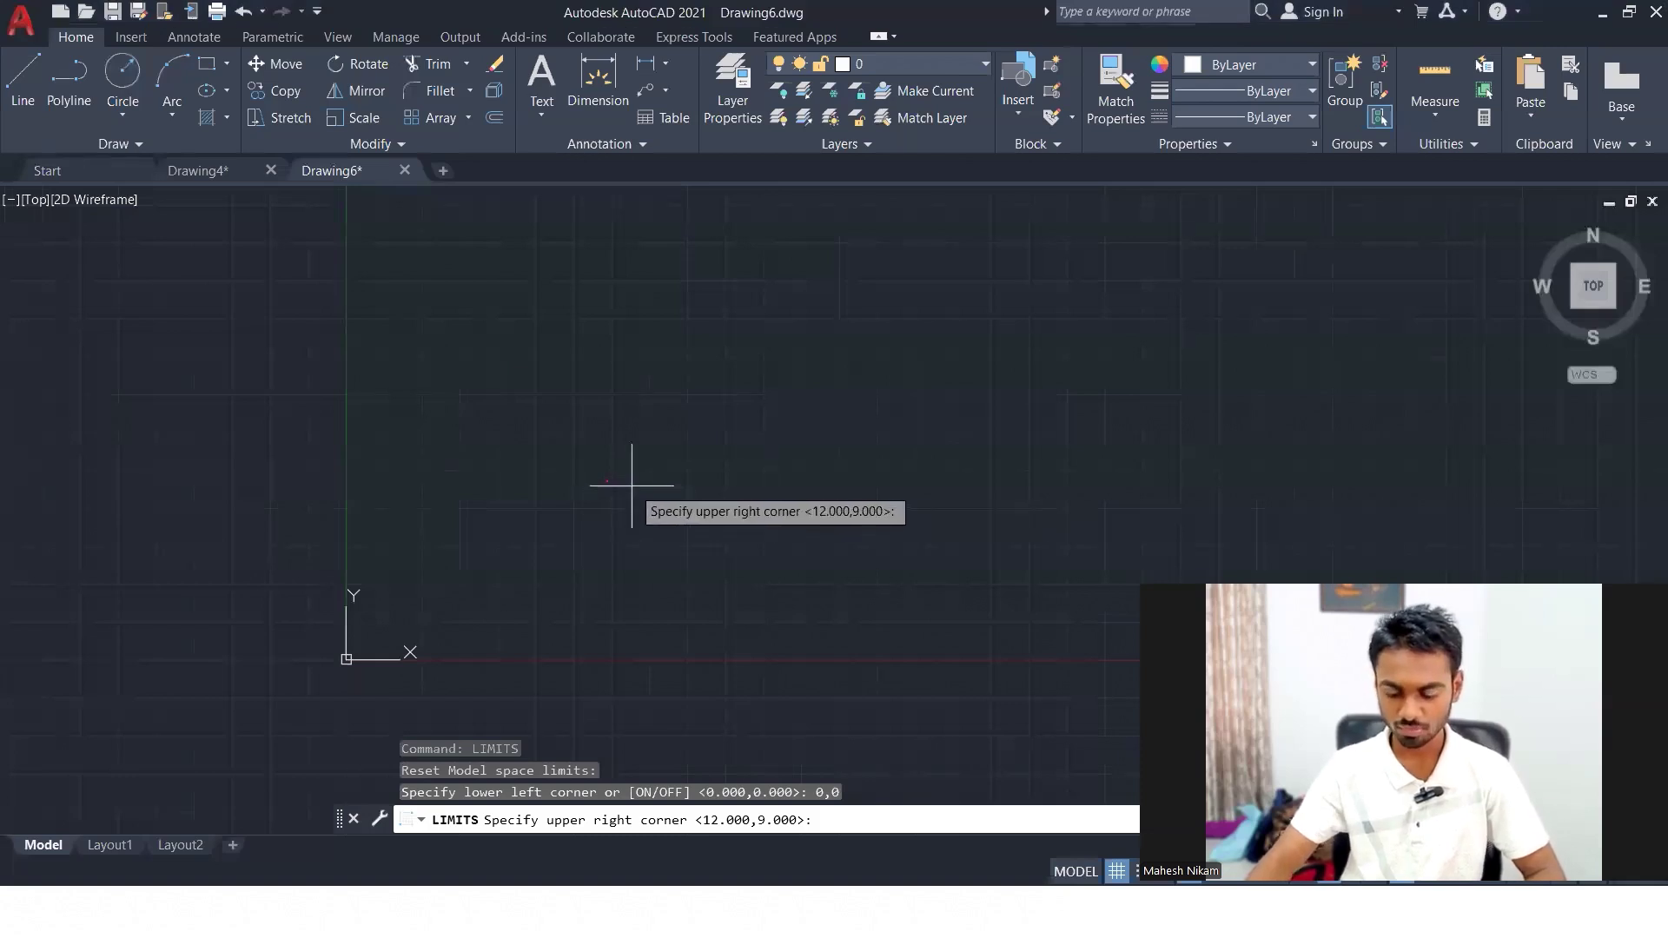
text(100)
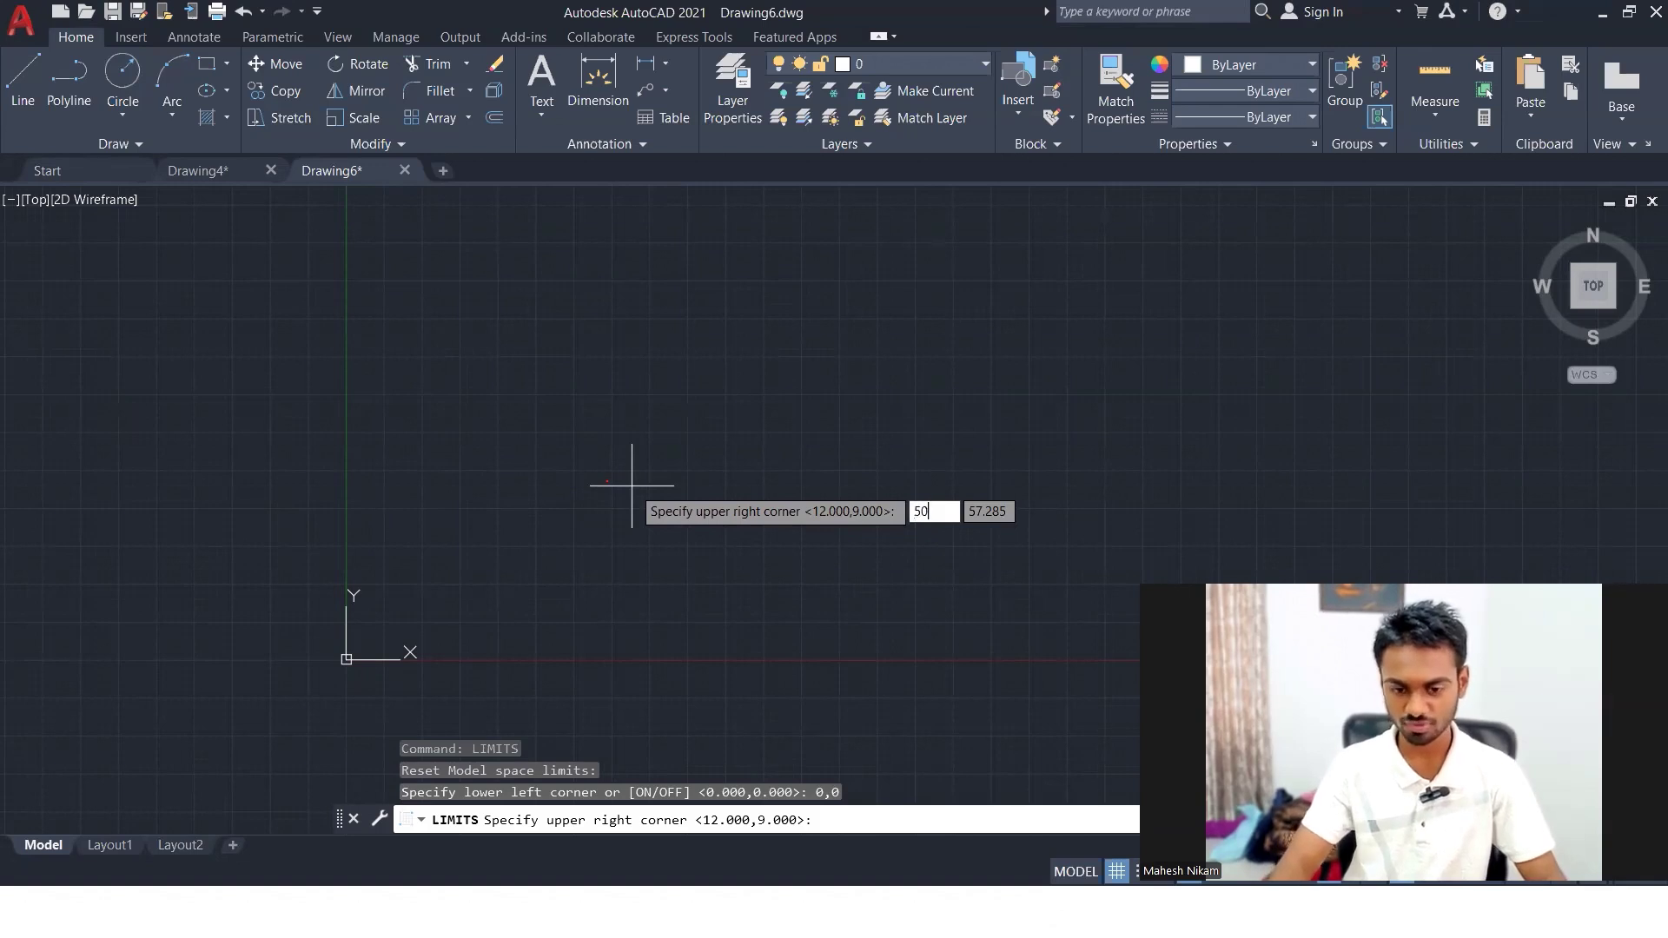
key(Tab)
text(5)
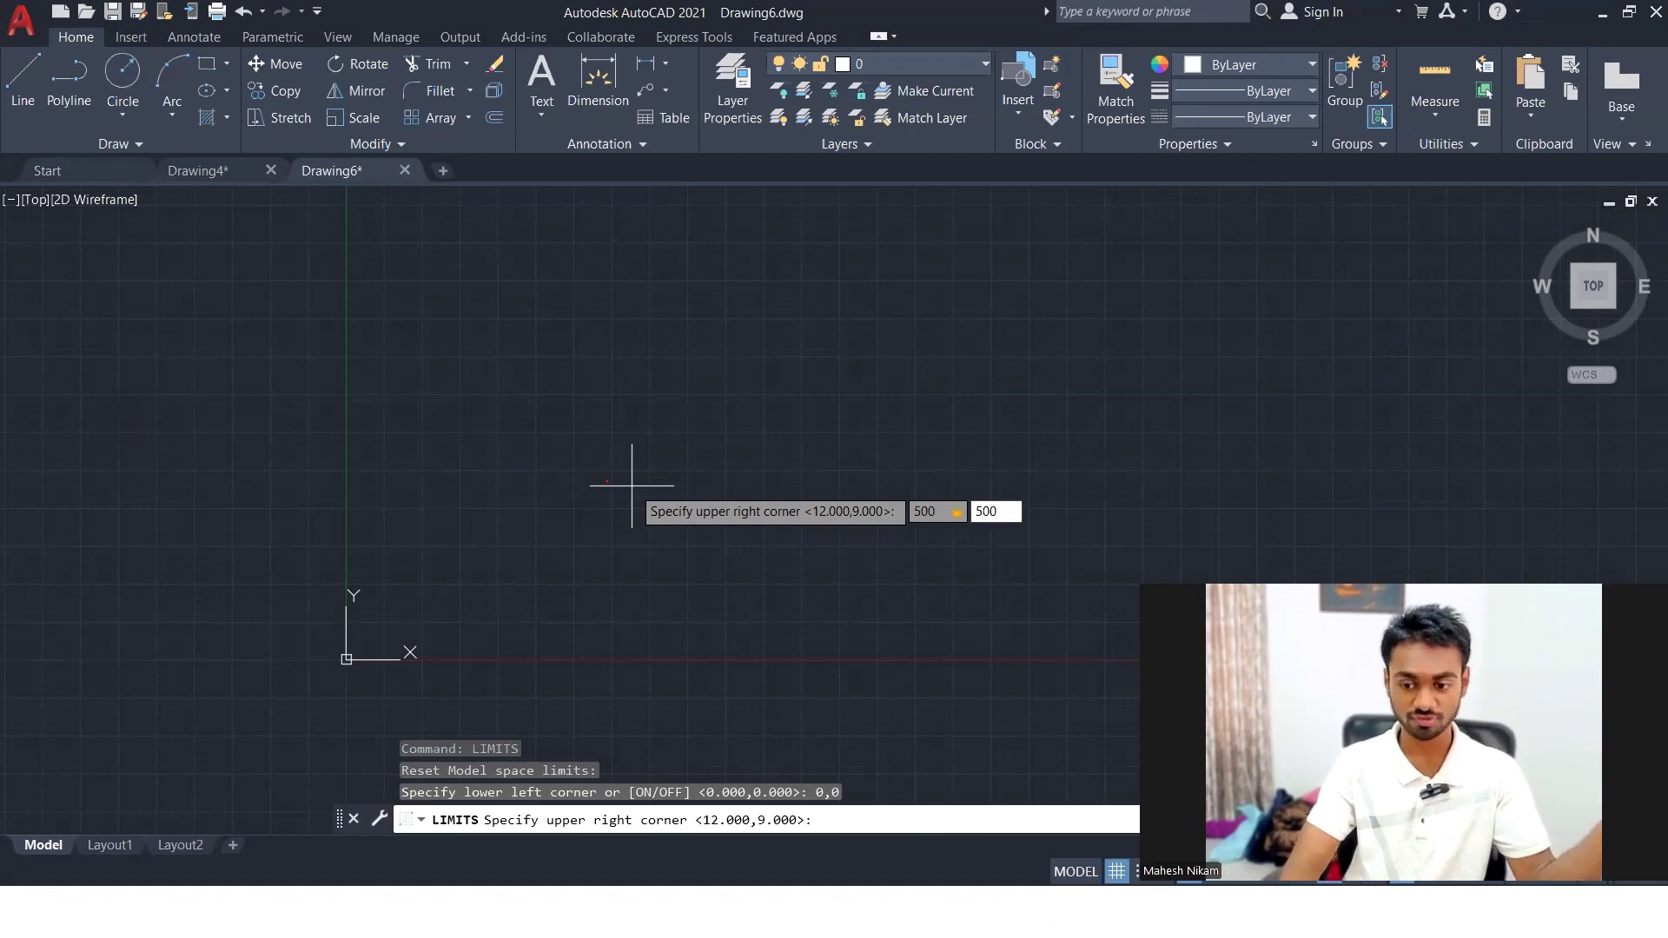
text(00)
key(Return)
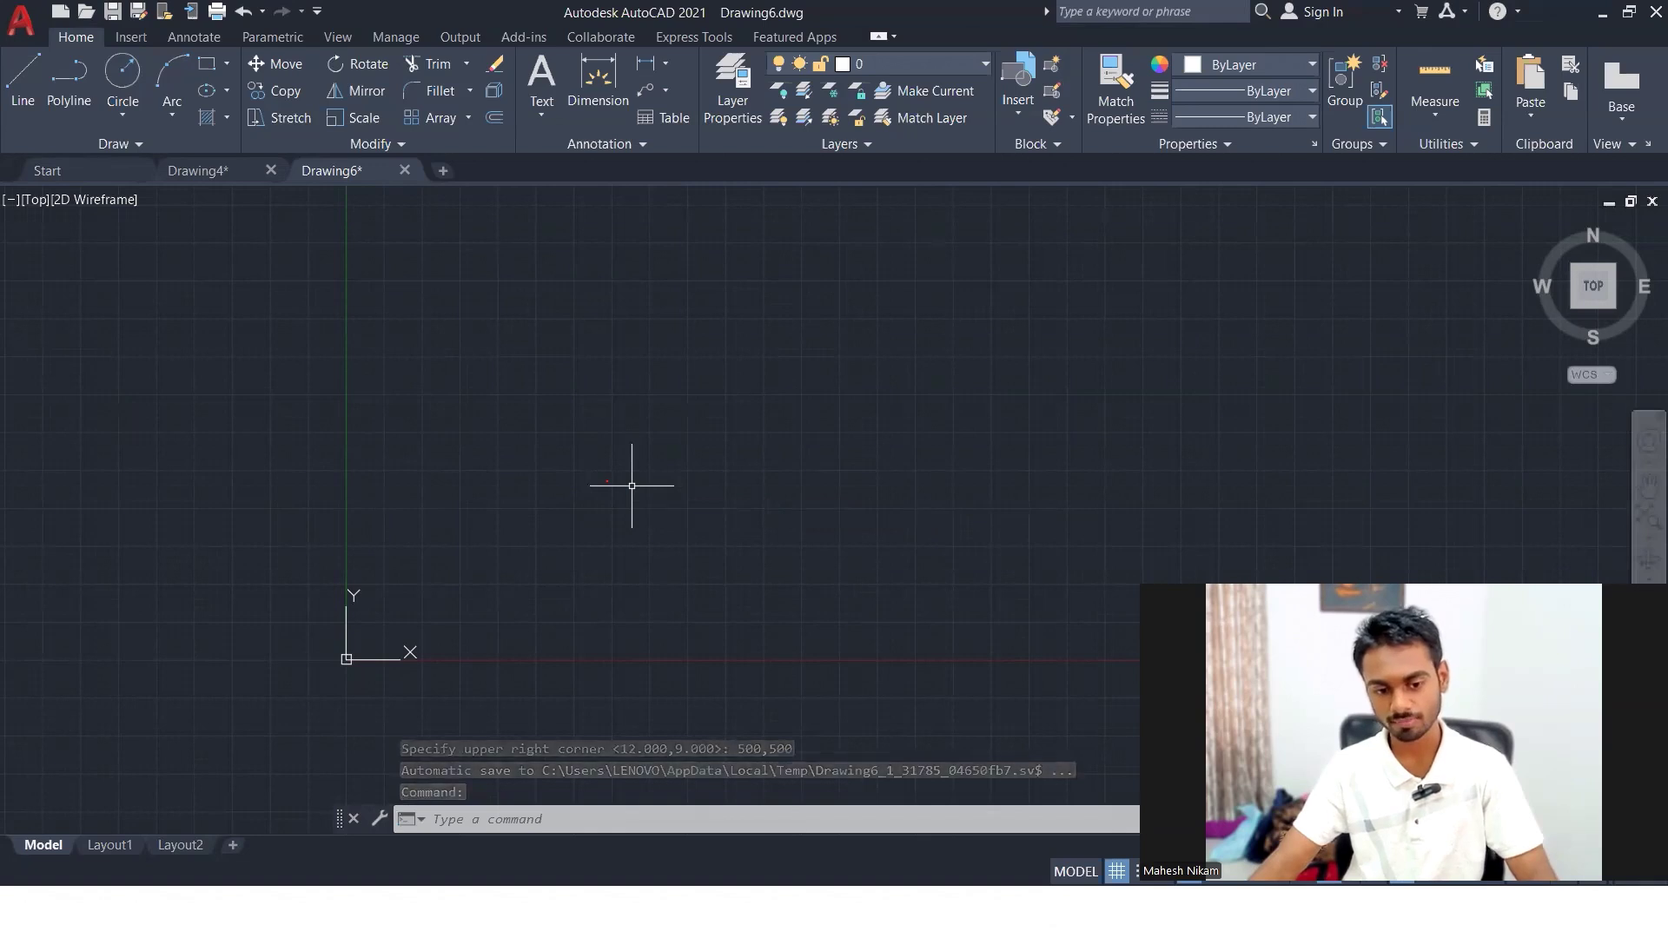
- Turn off Display grid beyond Limits in the Snap and Grid drafting settings and apply the change
text(z)
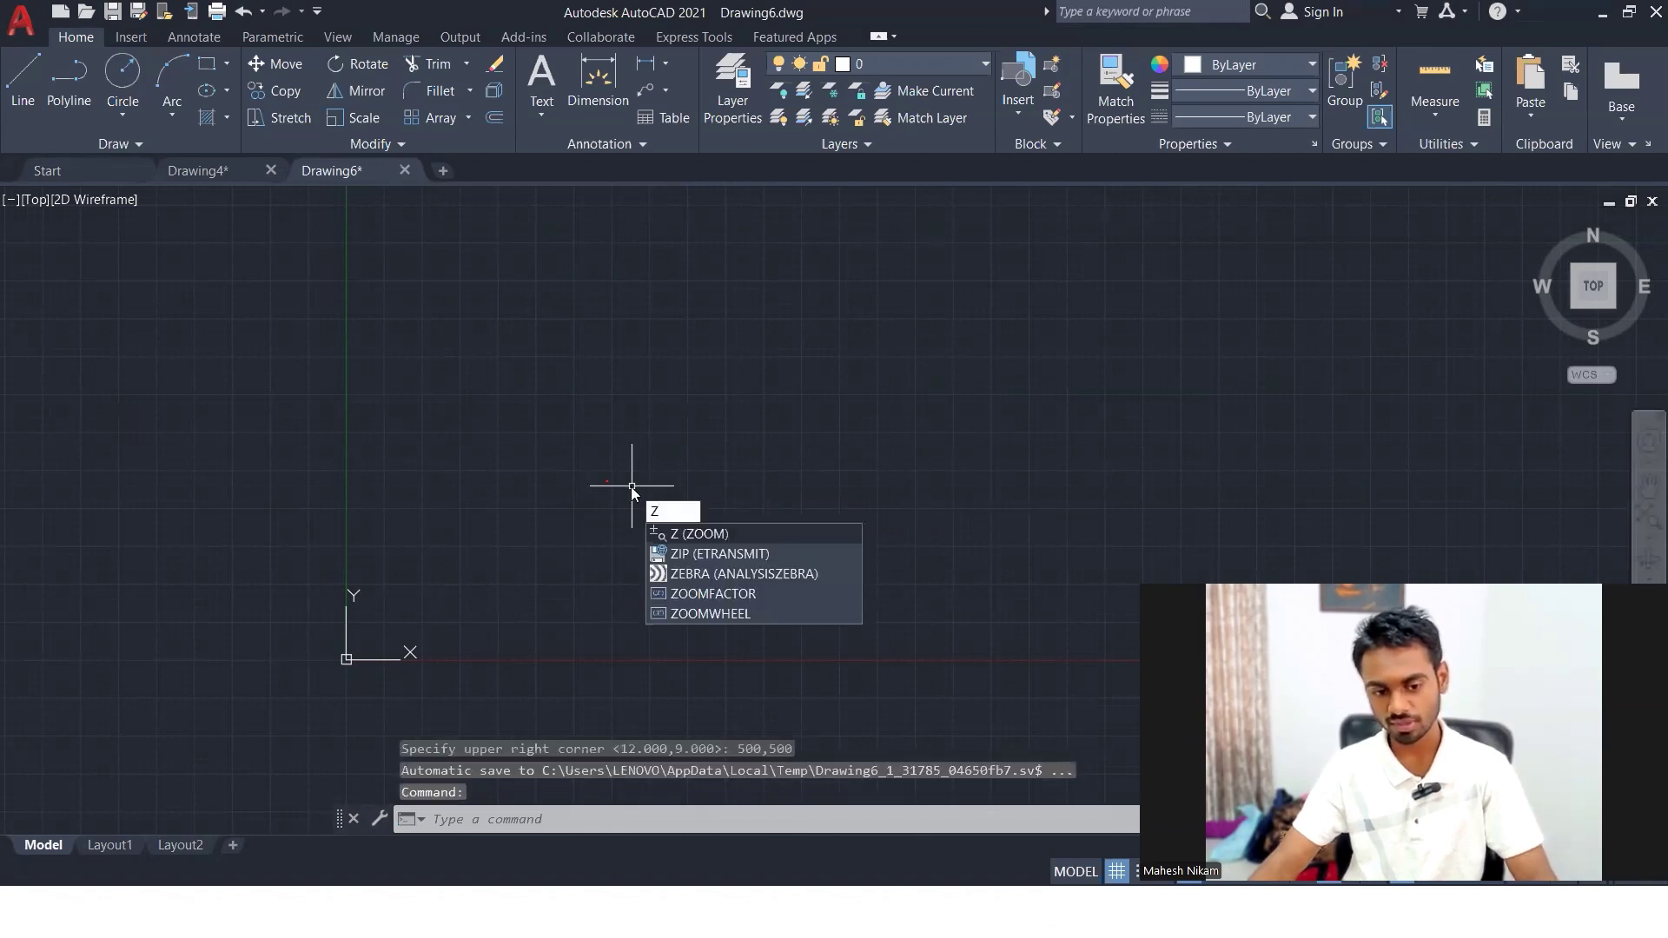
key(BackSpace)
text(DS)
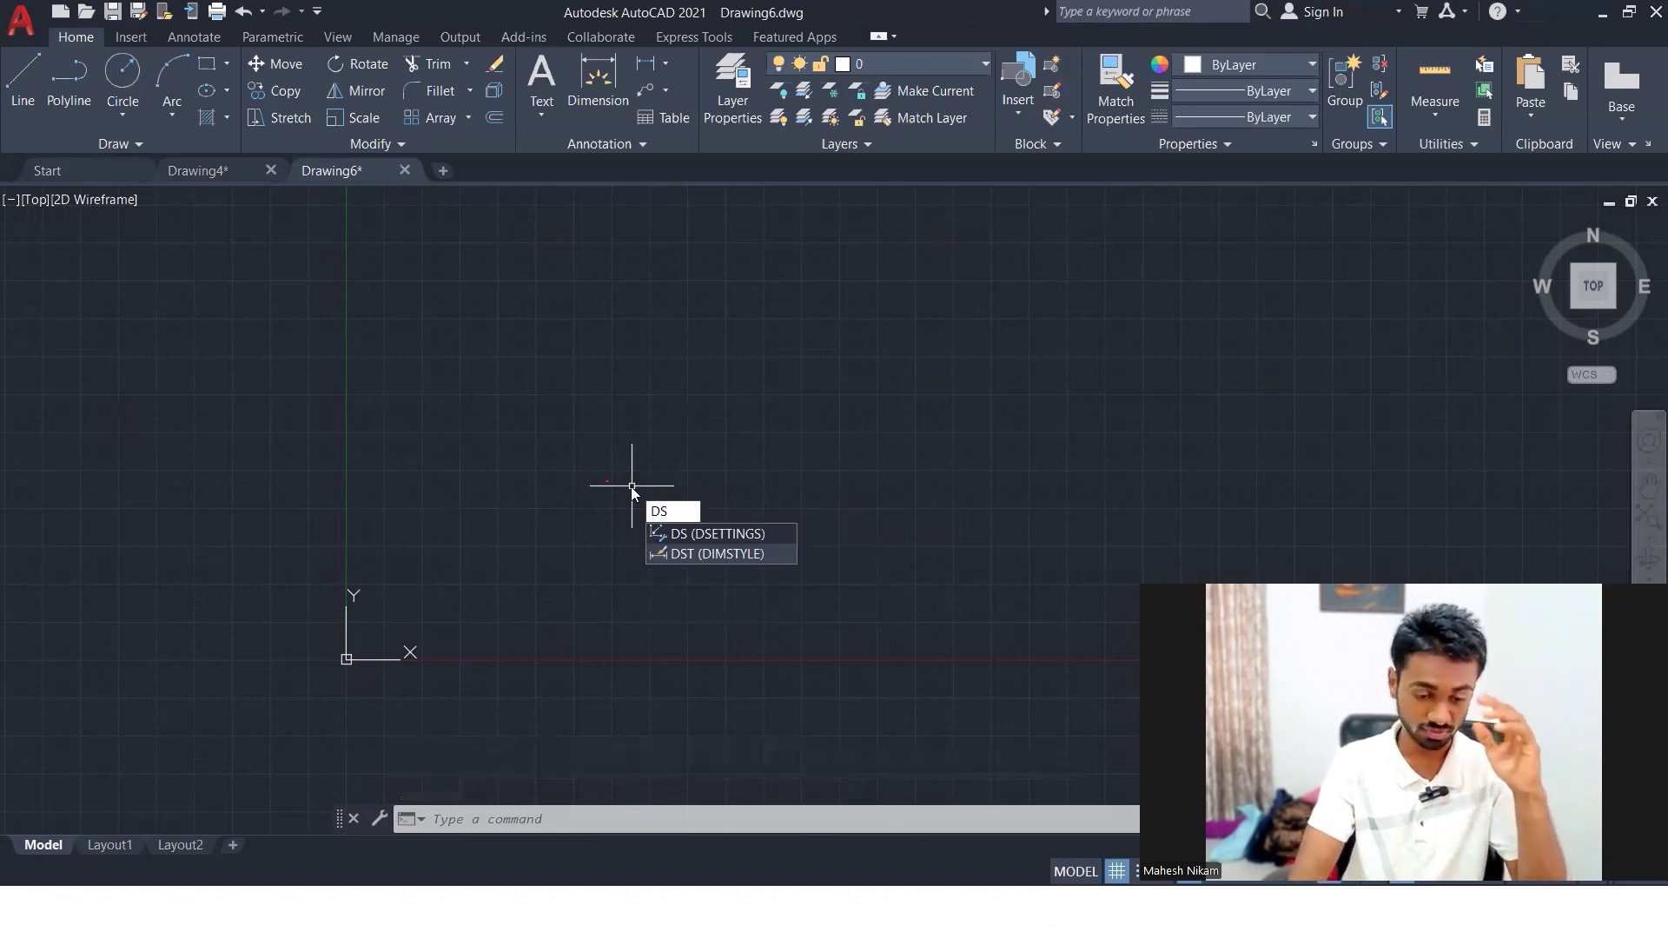
key(Return)
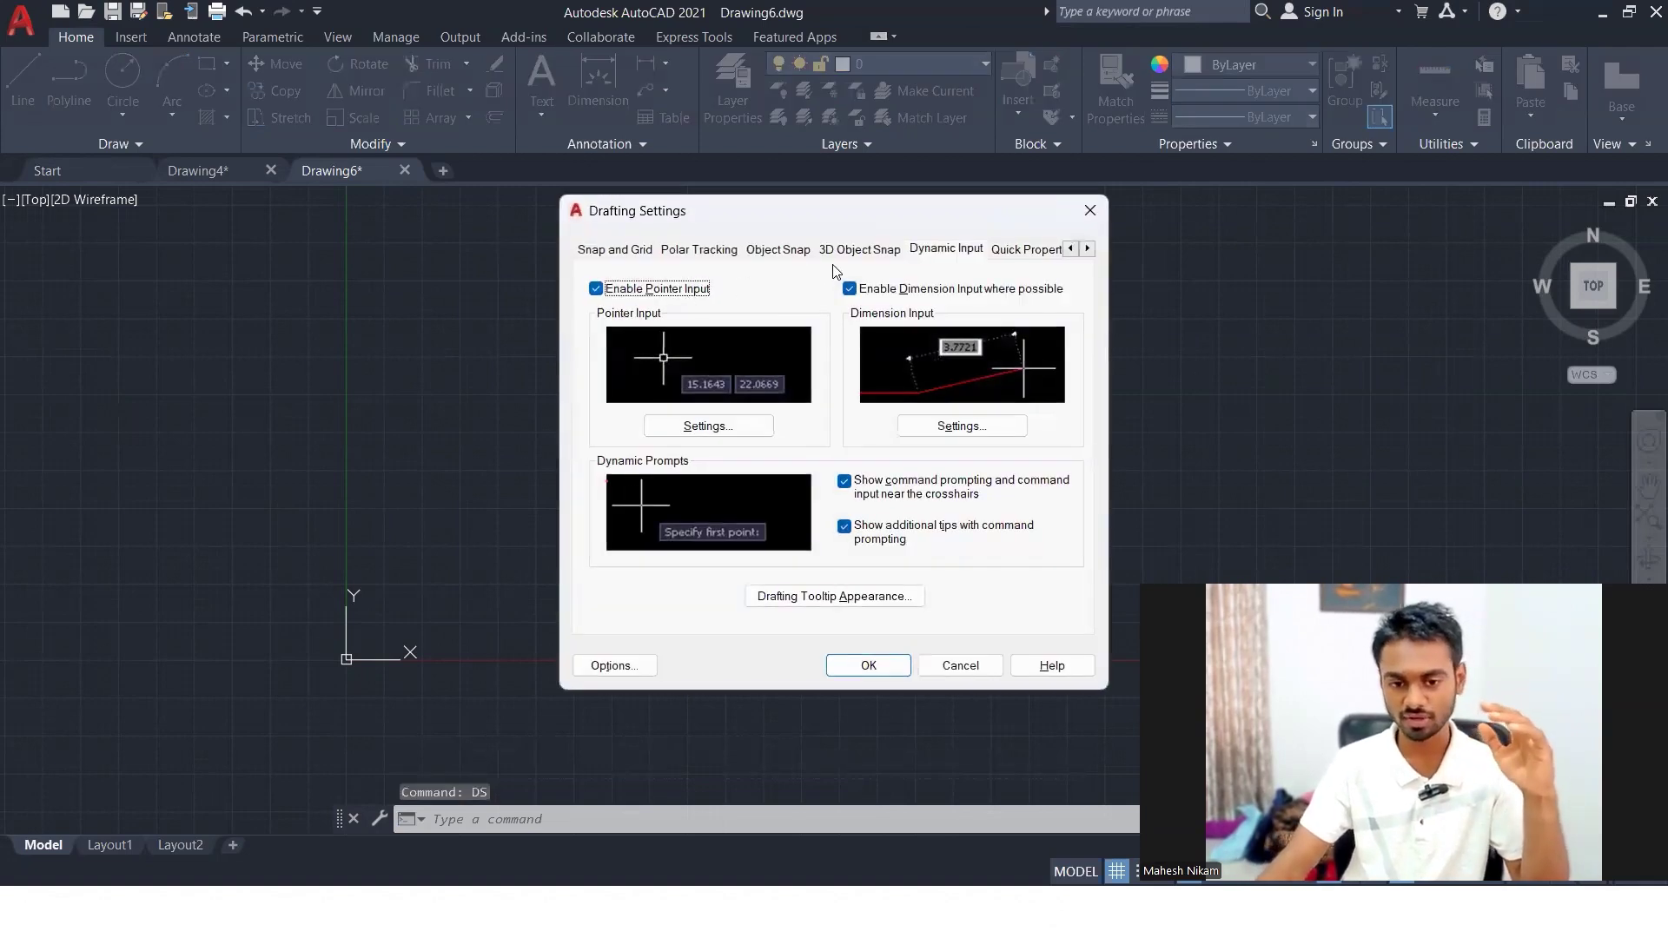
click(614, 250)
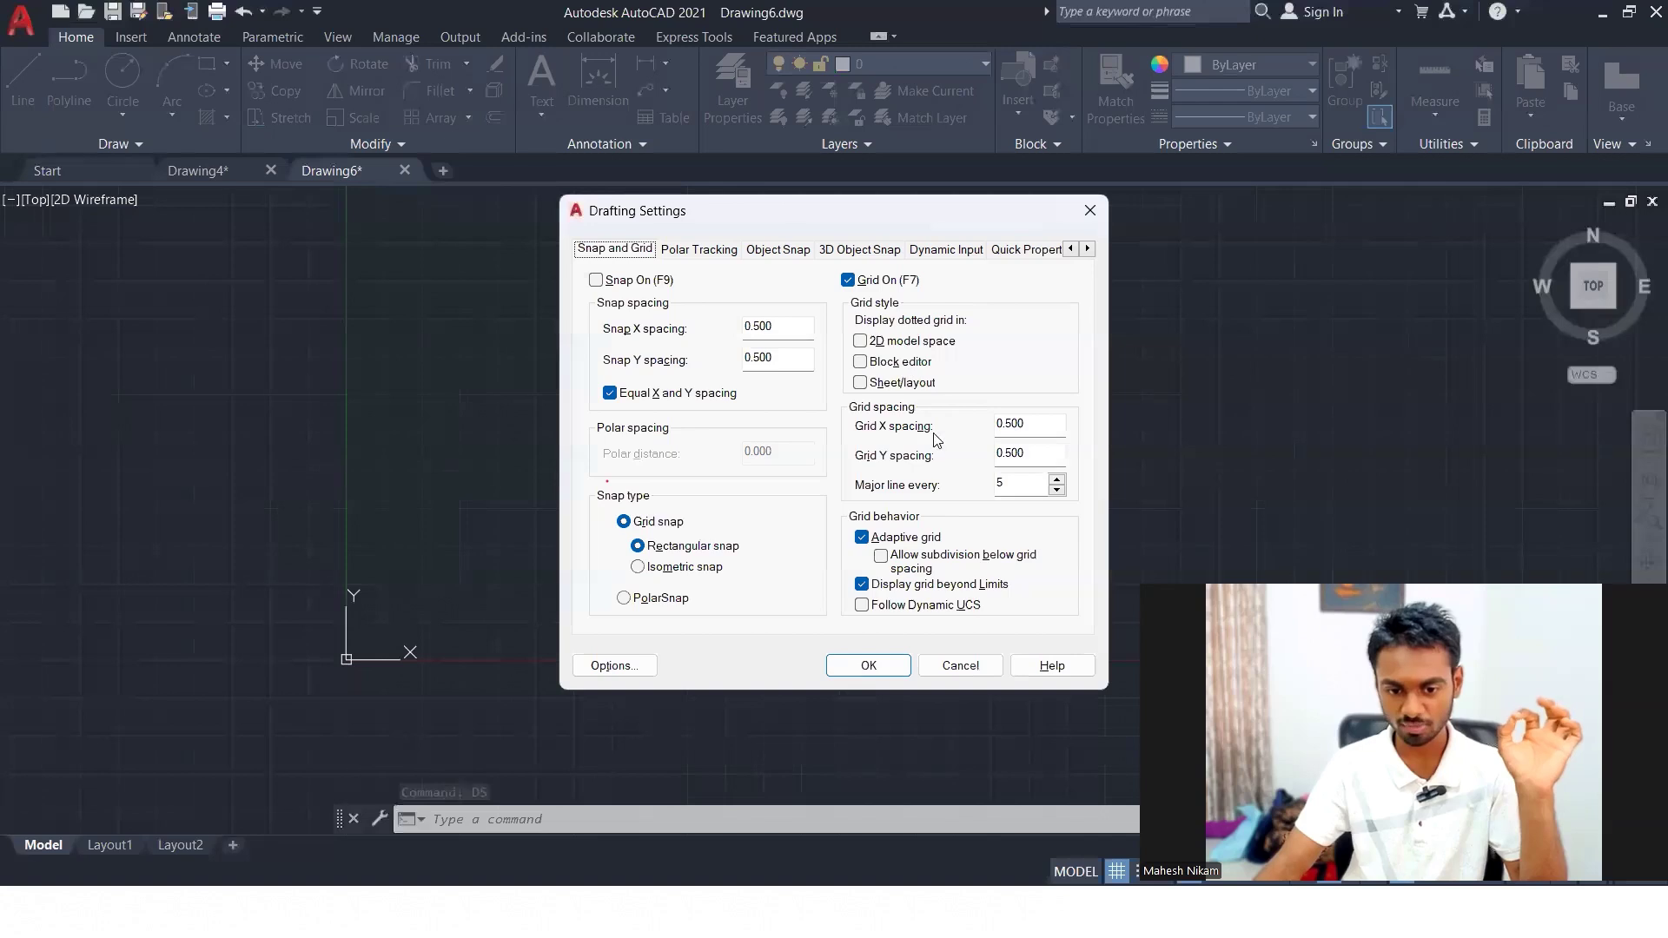
click(872, 590)
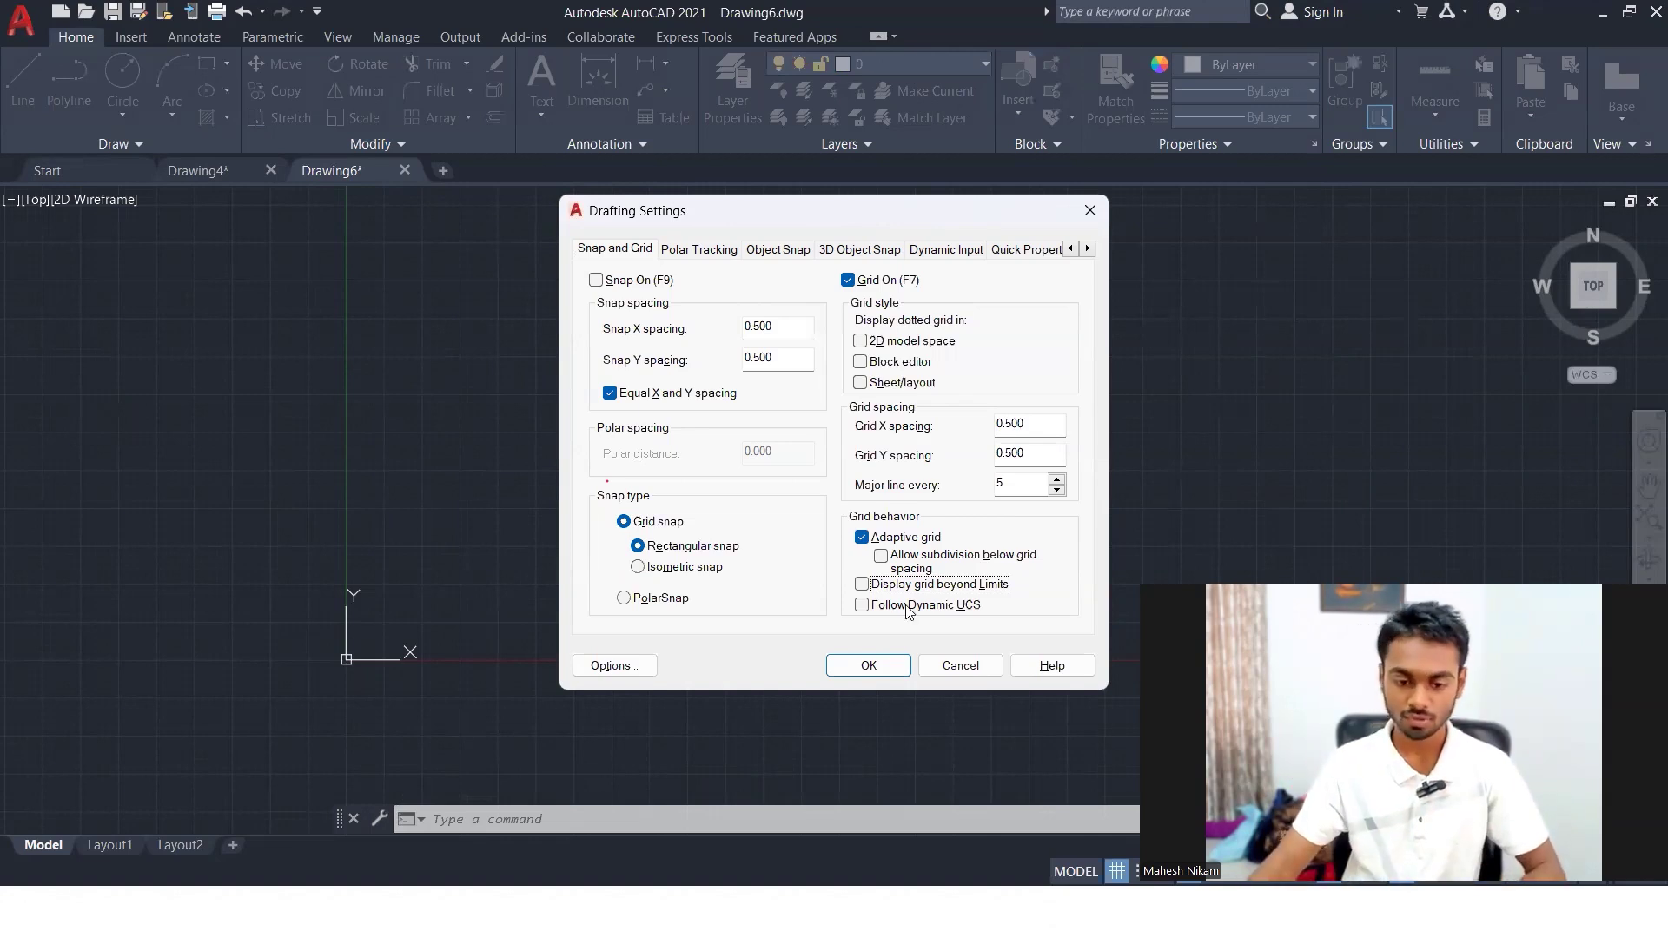
click(868, 666)
scroll(874, 564, down, 5)
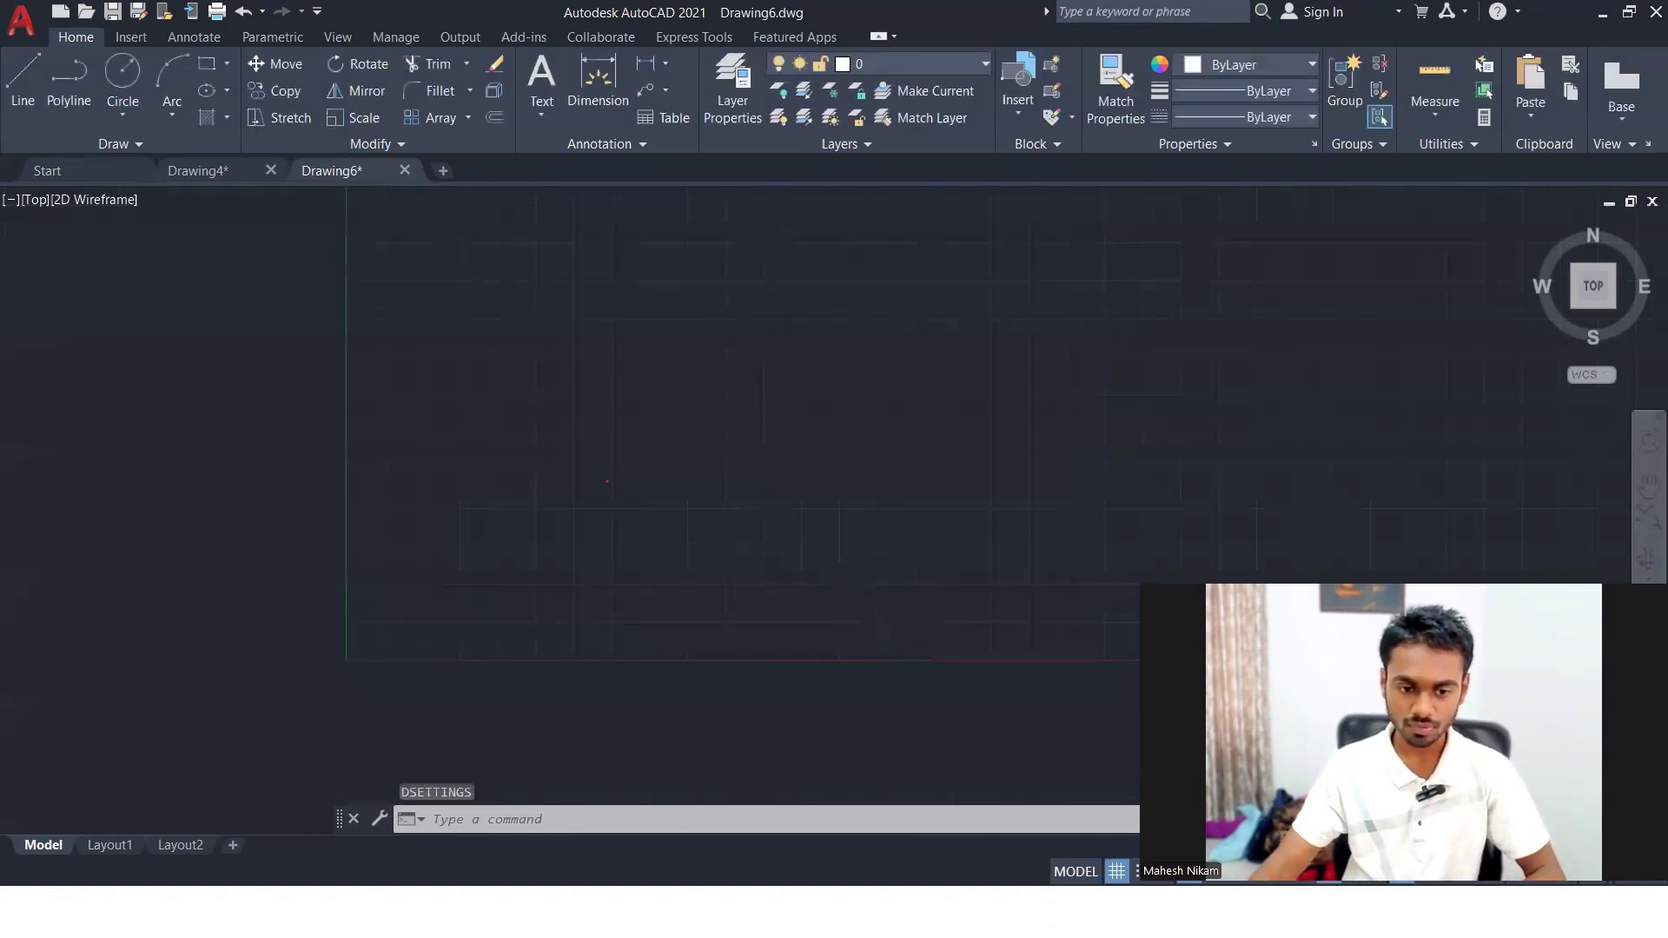
scroll(1006, 298, up, 2)
middle_drag(1005, 298, 874, 430)
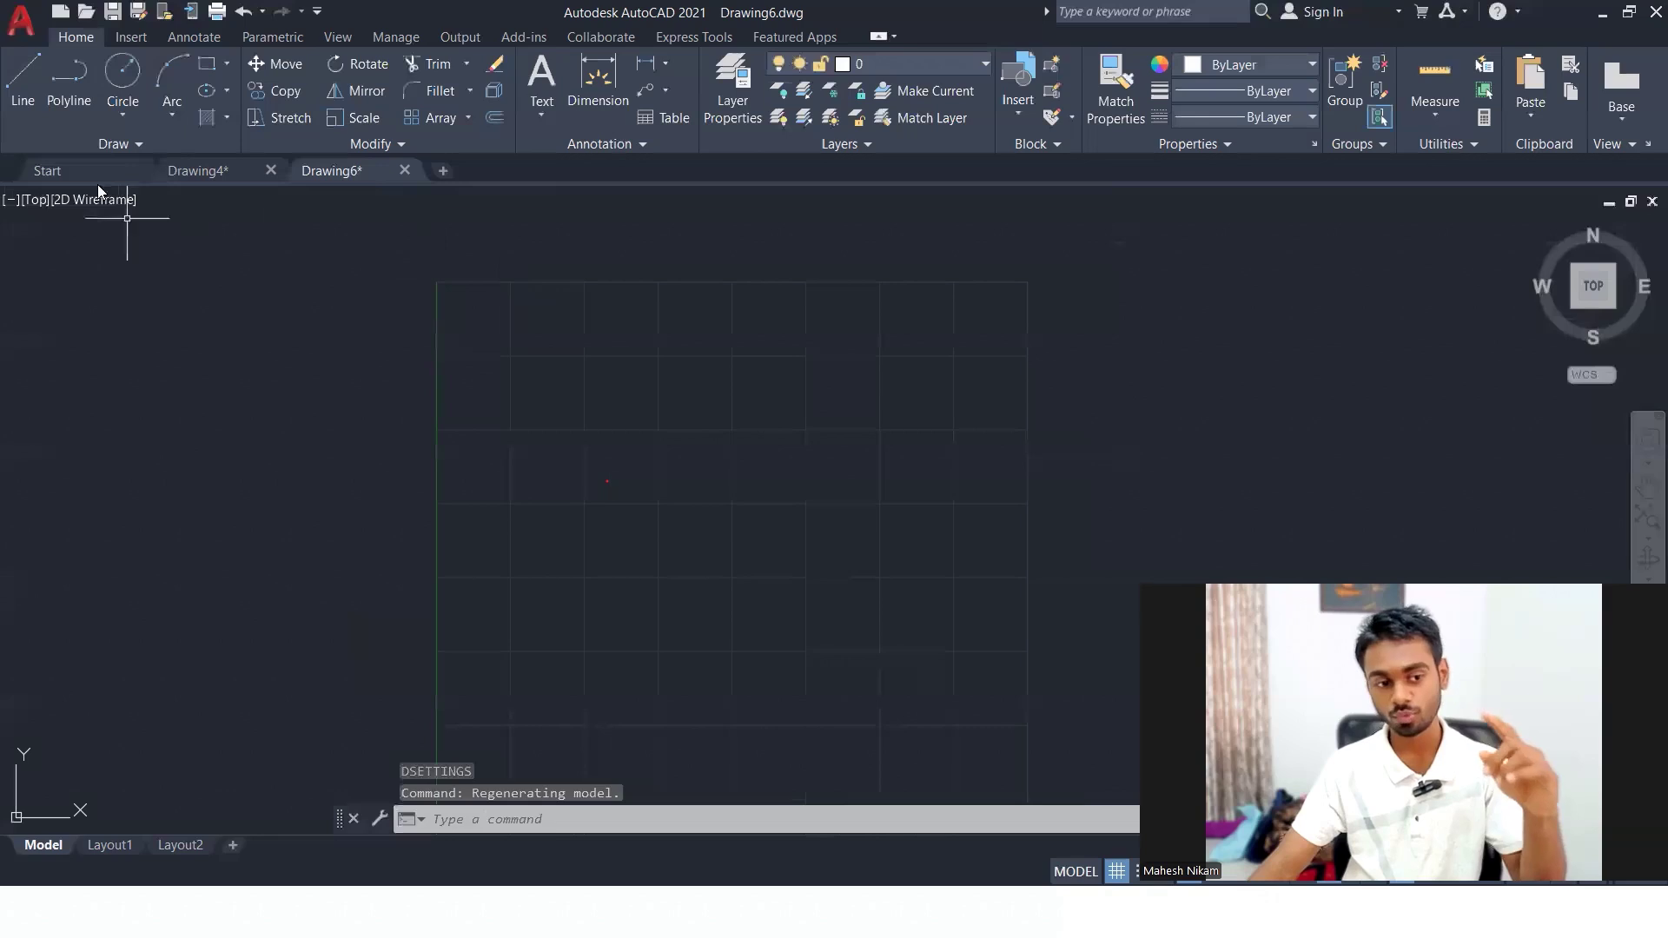
- Draw three connected orthogonal line segments running from inside the grid past its right edge, downward, and back into the grid
click(23, 83)
click(482, 401)
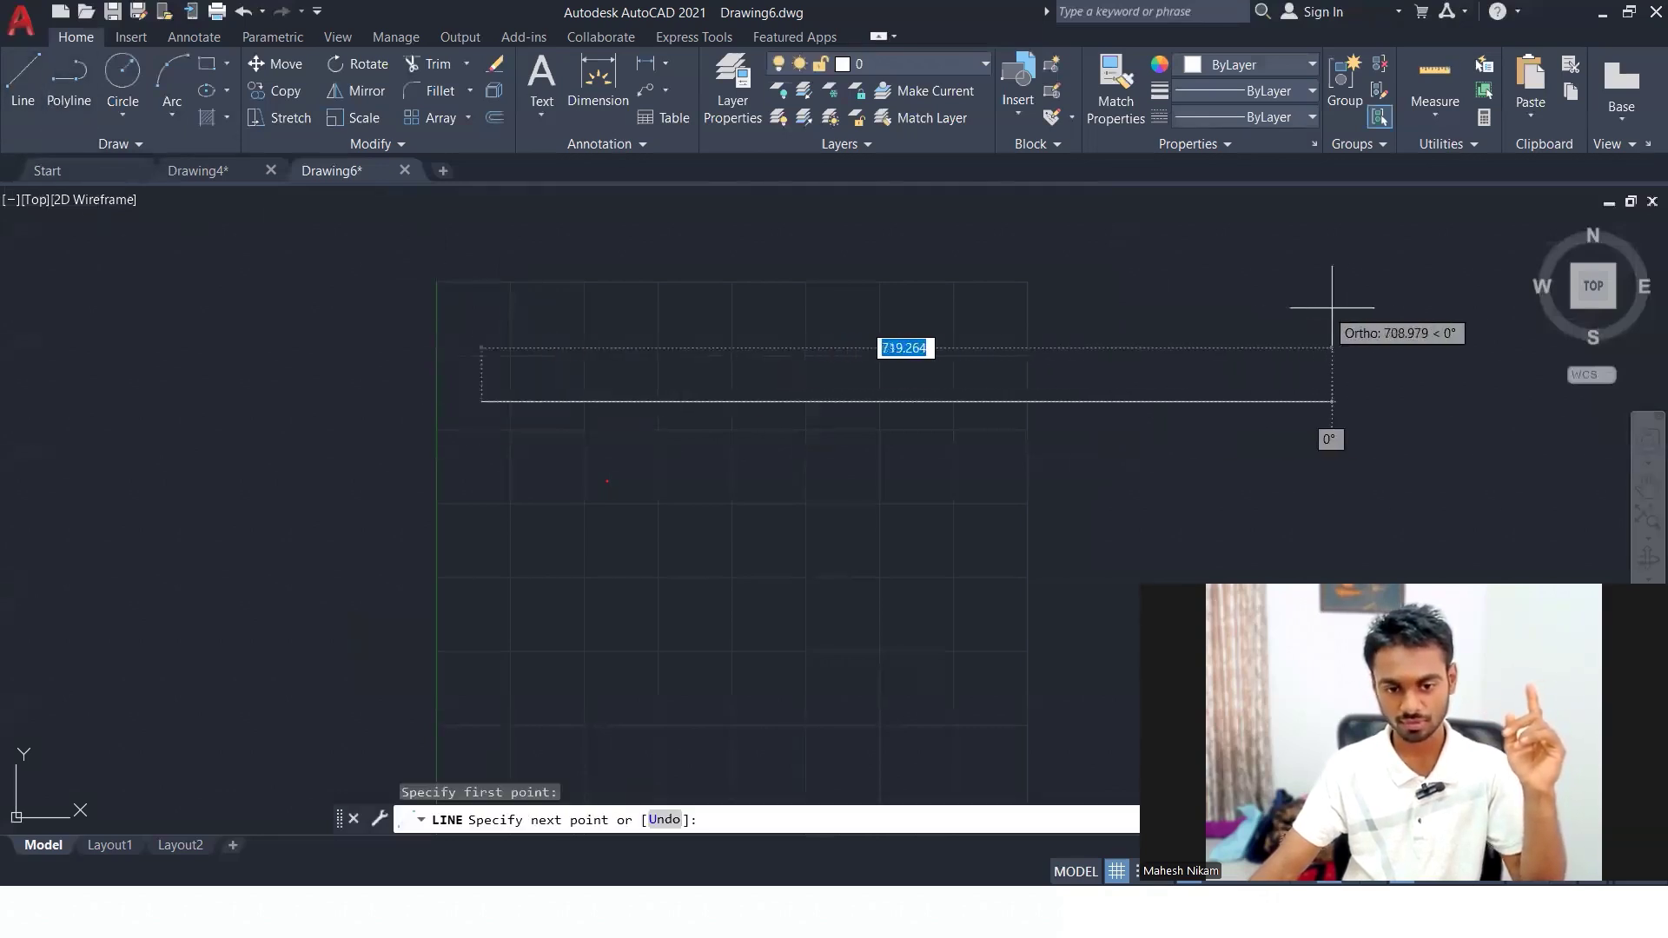
click(1134, 315)
click(1042, 649)
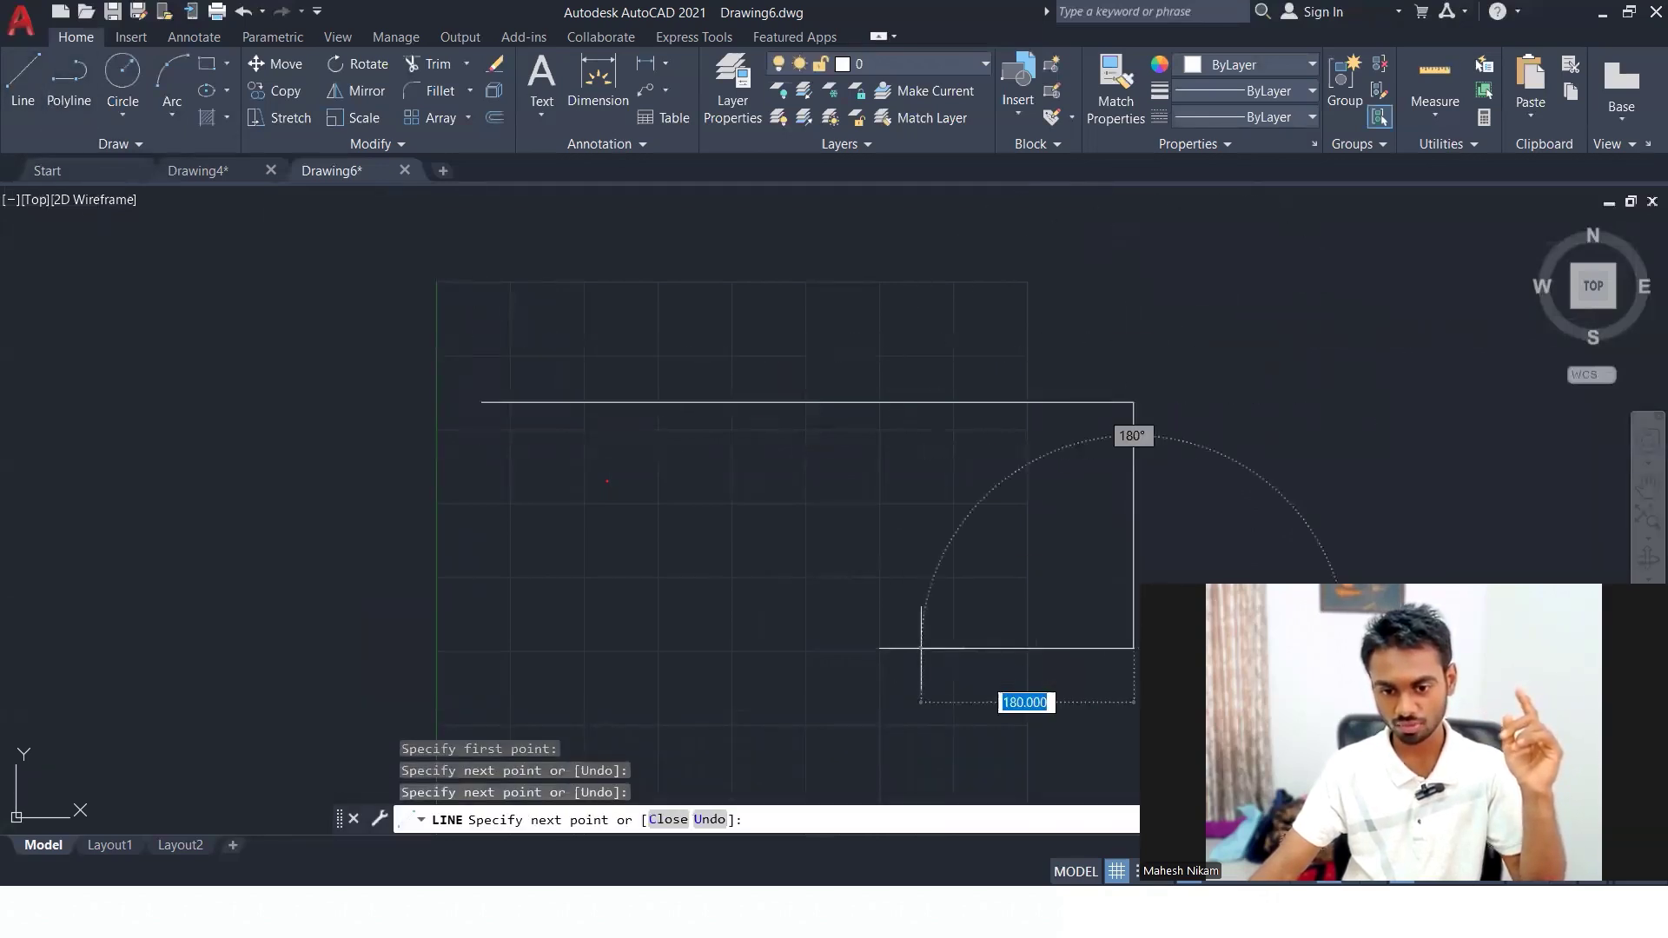
click(793, 543)
key(Escape)
key(Escape)
- Select the three connected line segments and erase them
click(1184, 383)
click(972, 565)
click(956, 589)
click(849, 693)
key(Delete)
- Reopen the drafting settings and turn Display grid beyond Limits back on
middle_drag(848, 453, 900, 566)
scroll(670, 484, down, 4)
middle_drag(687, 541, 721, 376)
scroll(717, 403, up, 4)
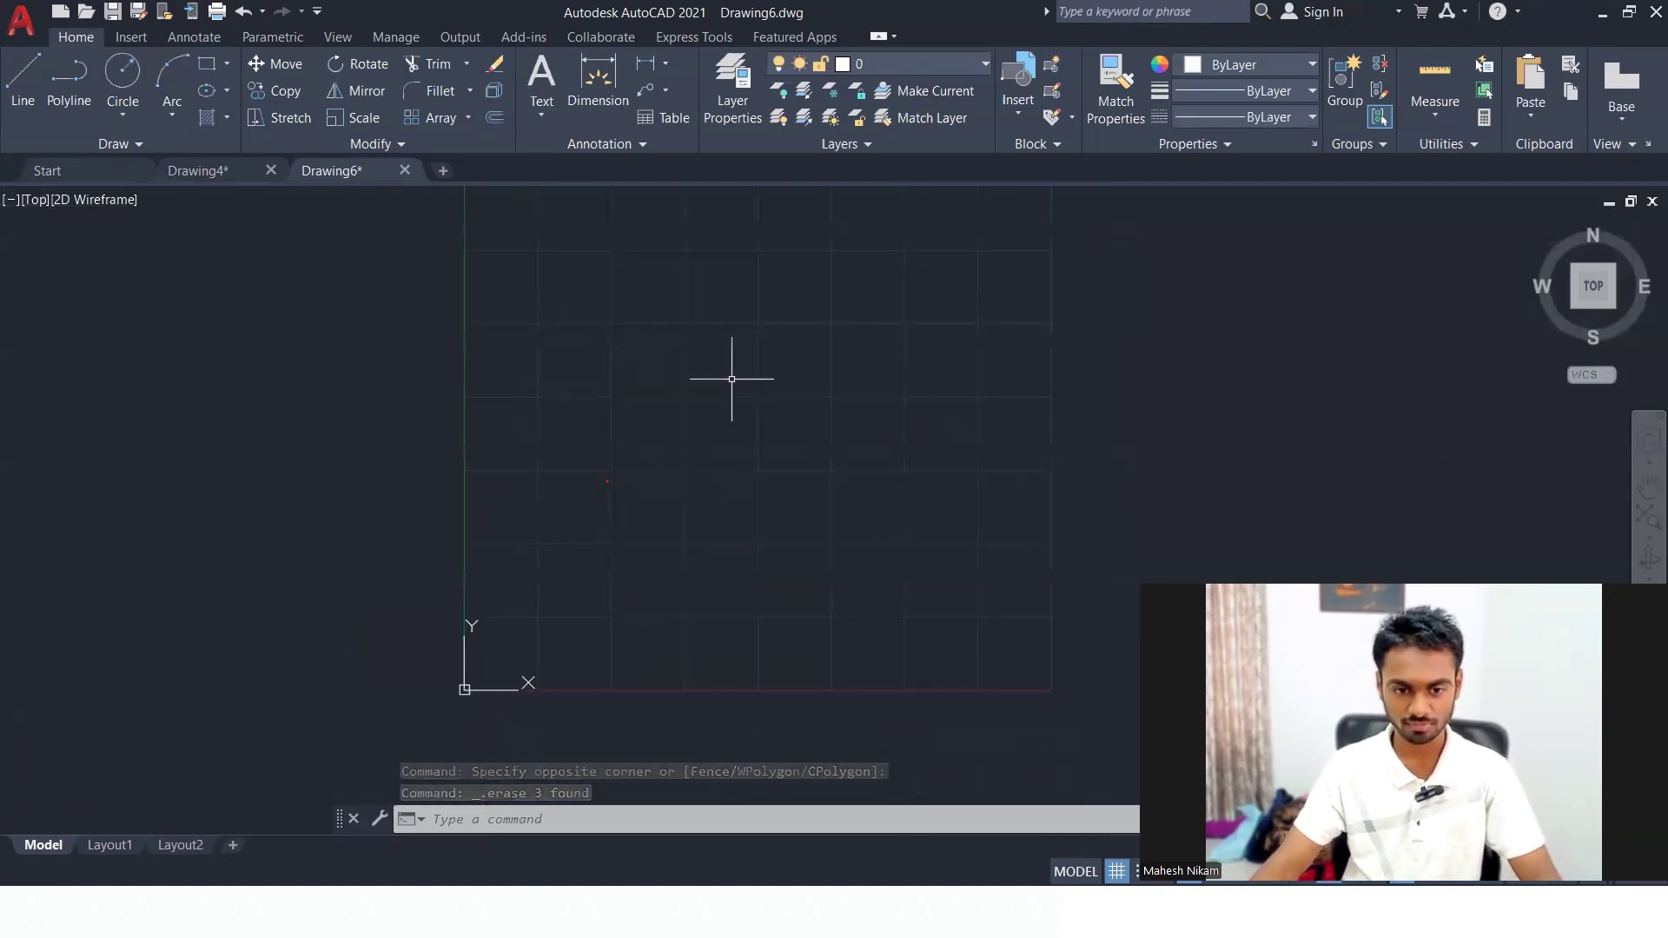
scroll(790, 350, up, 2)
mouse_move(843, 291)
middle_down()
mouse_move(674, 737)
mouse_move(886, 628)
middle_up()
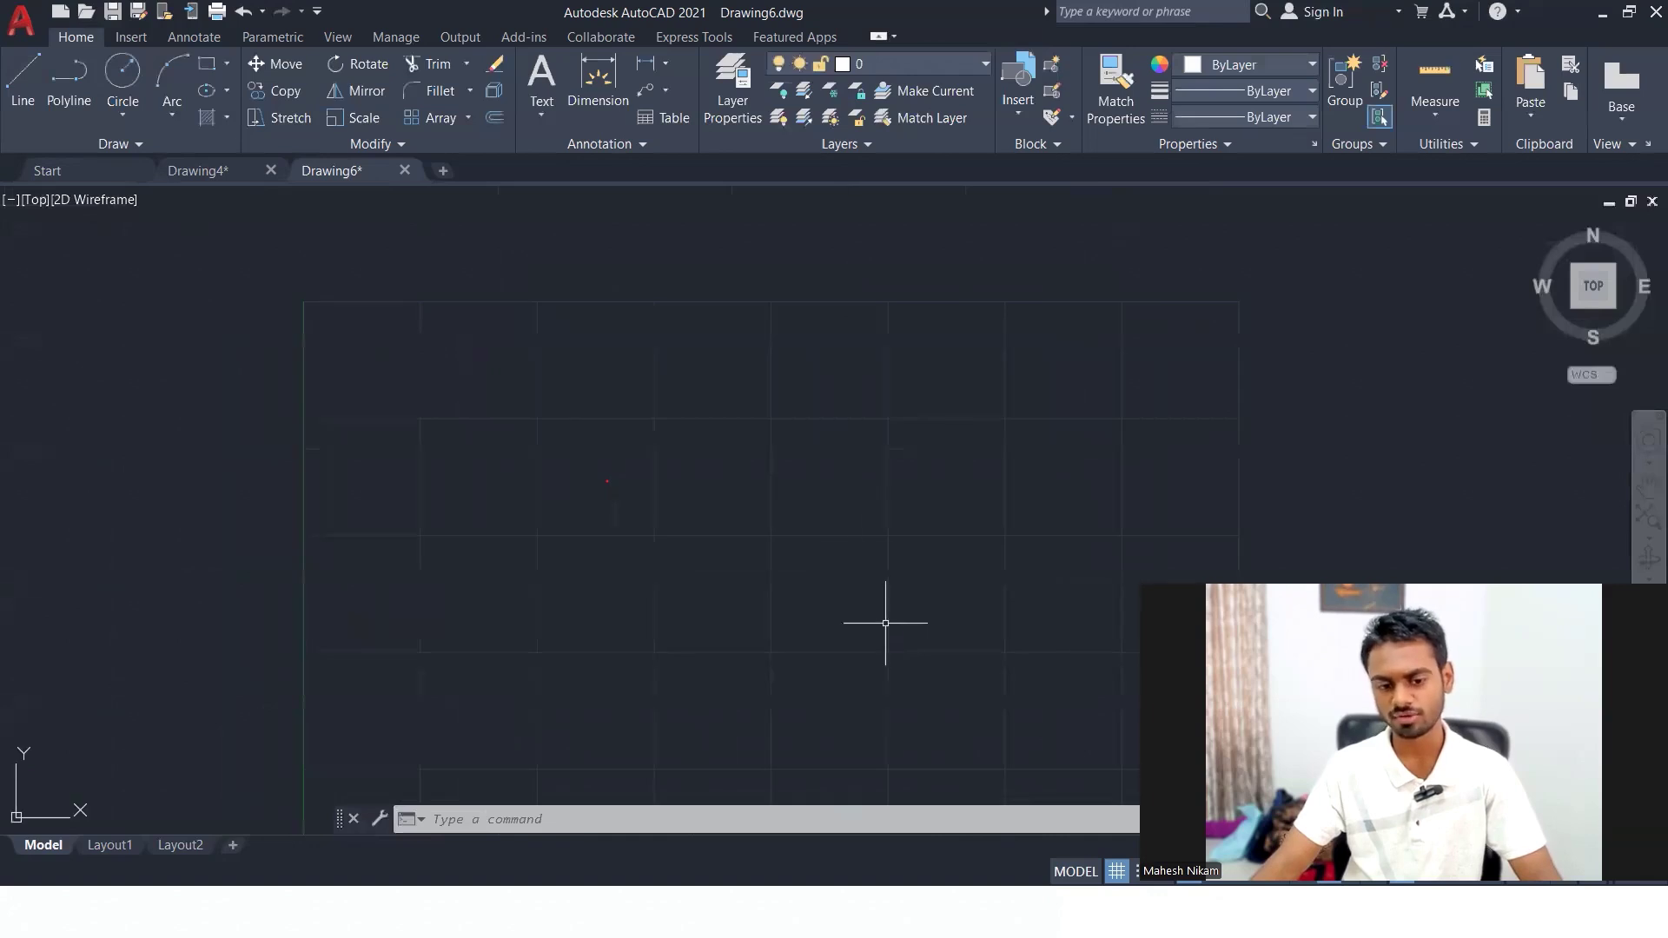
text(Ds)
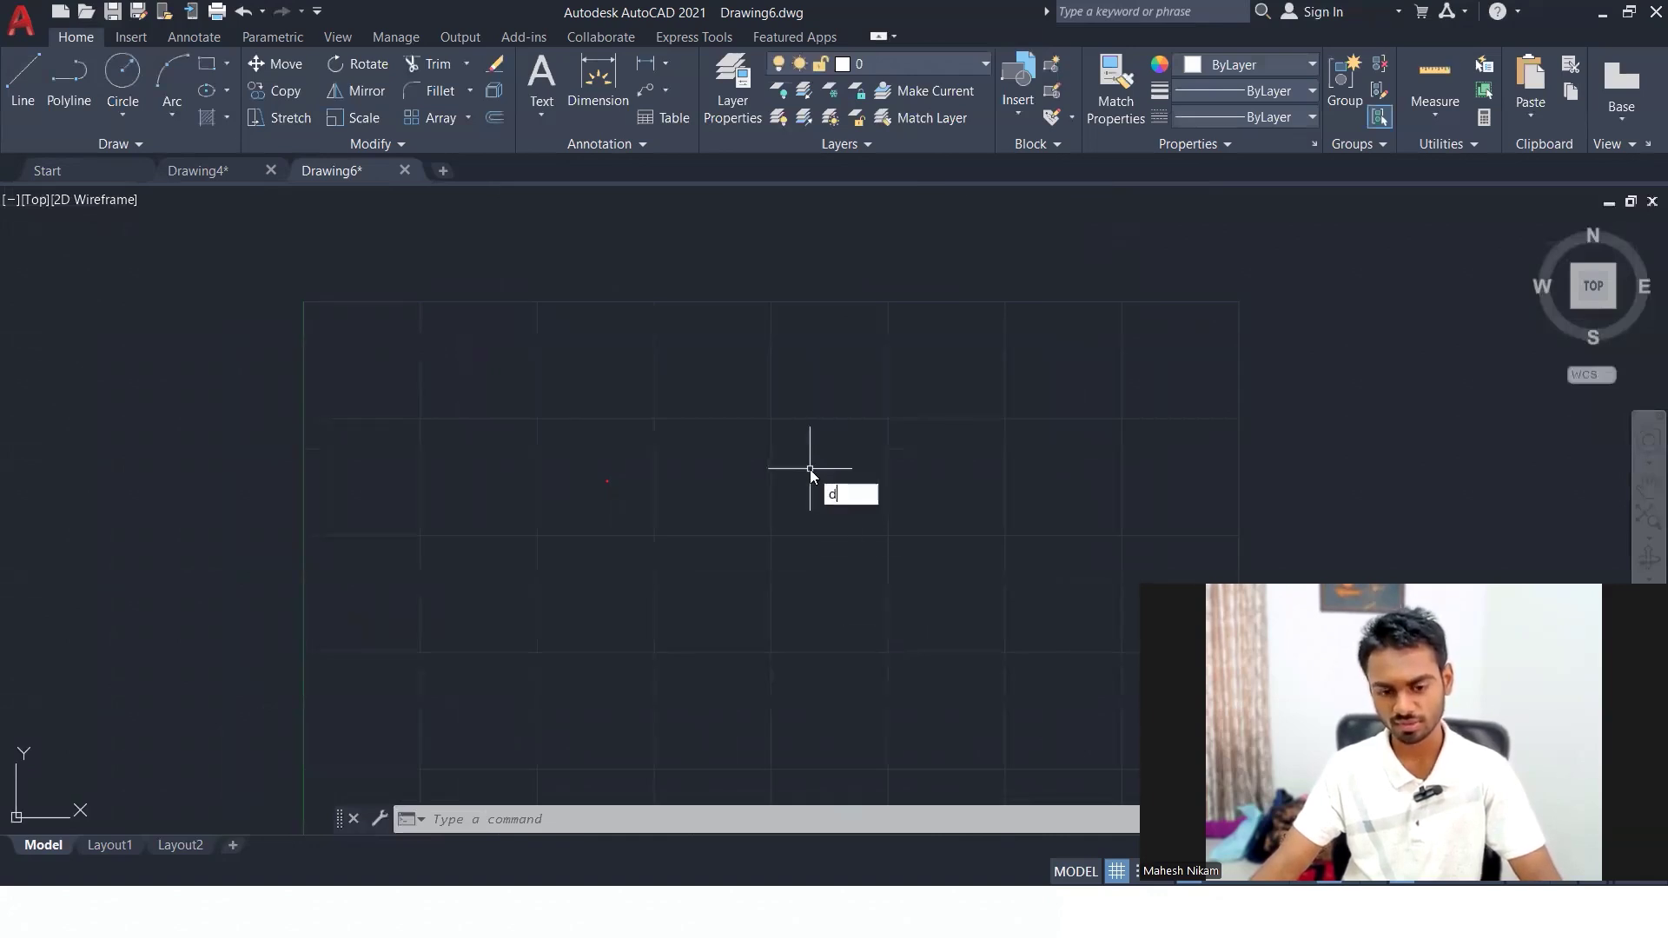
key(Return)
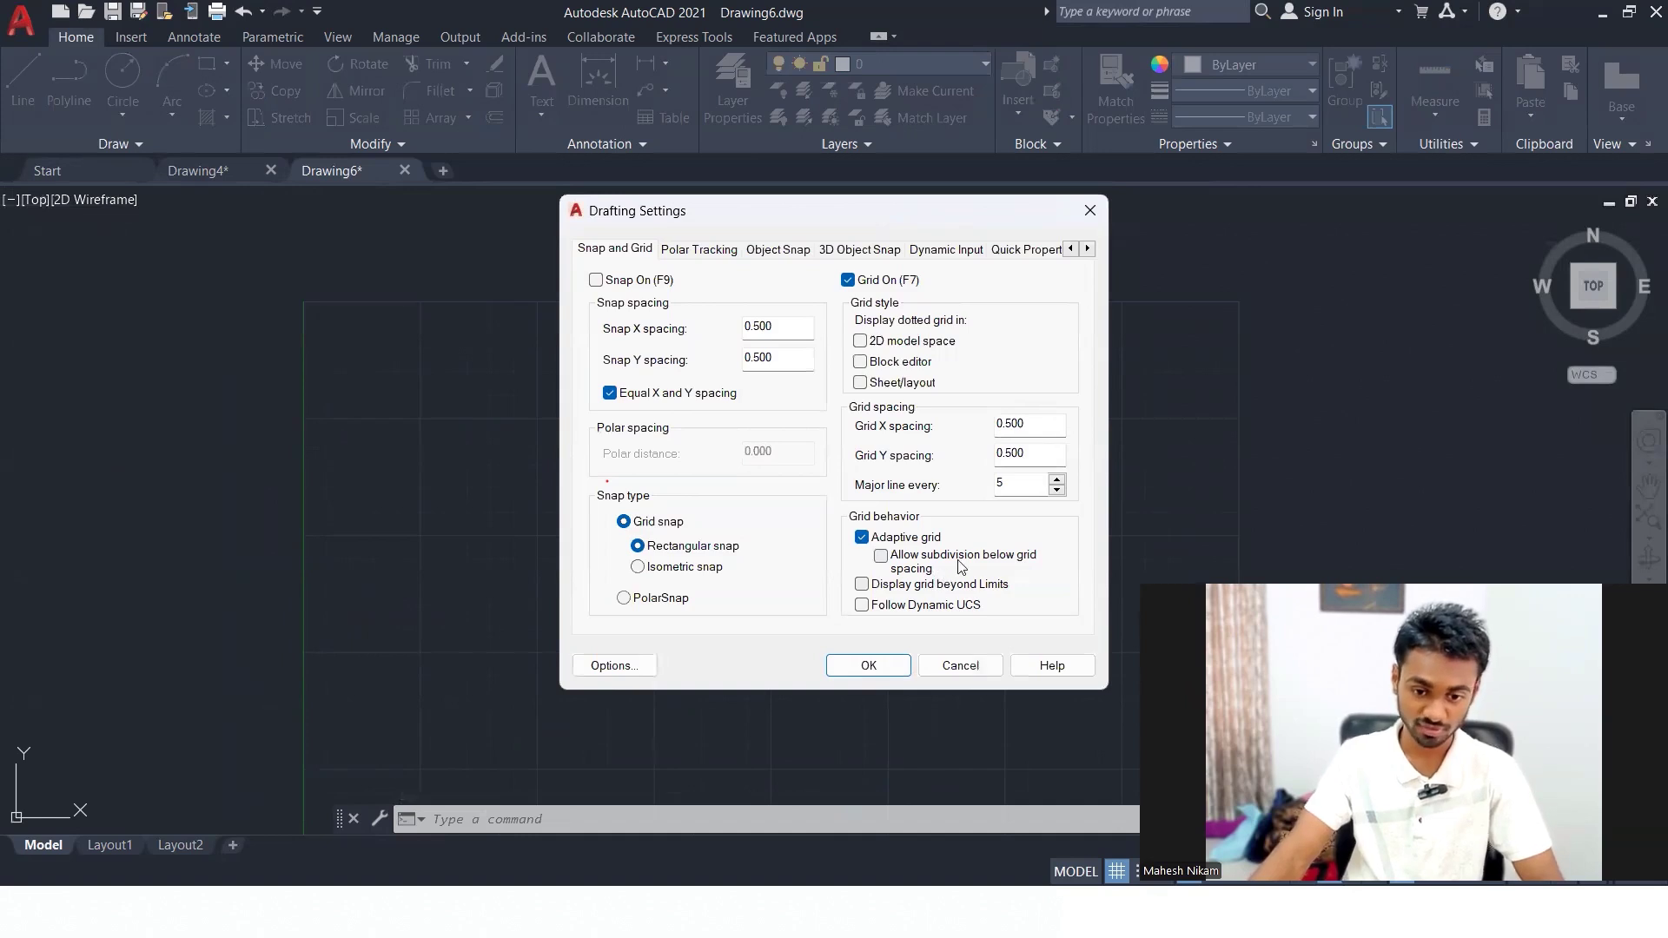
click(947, 588)
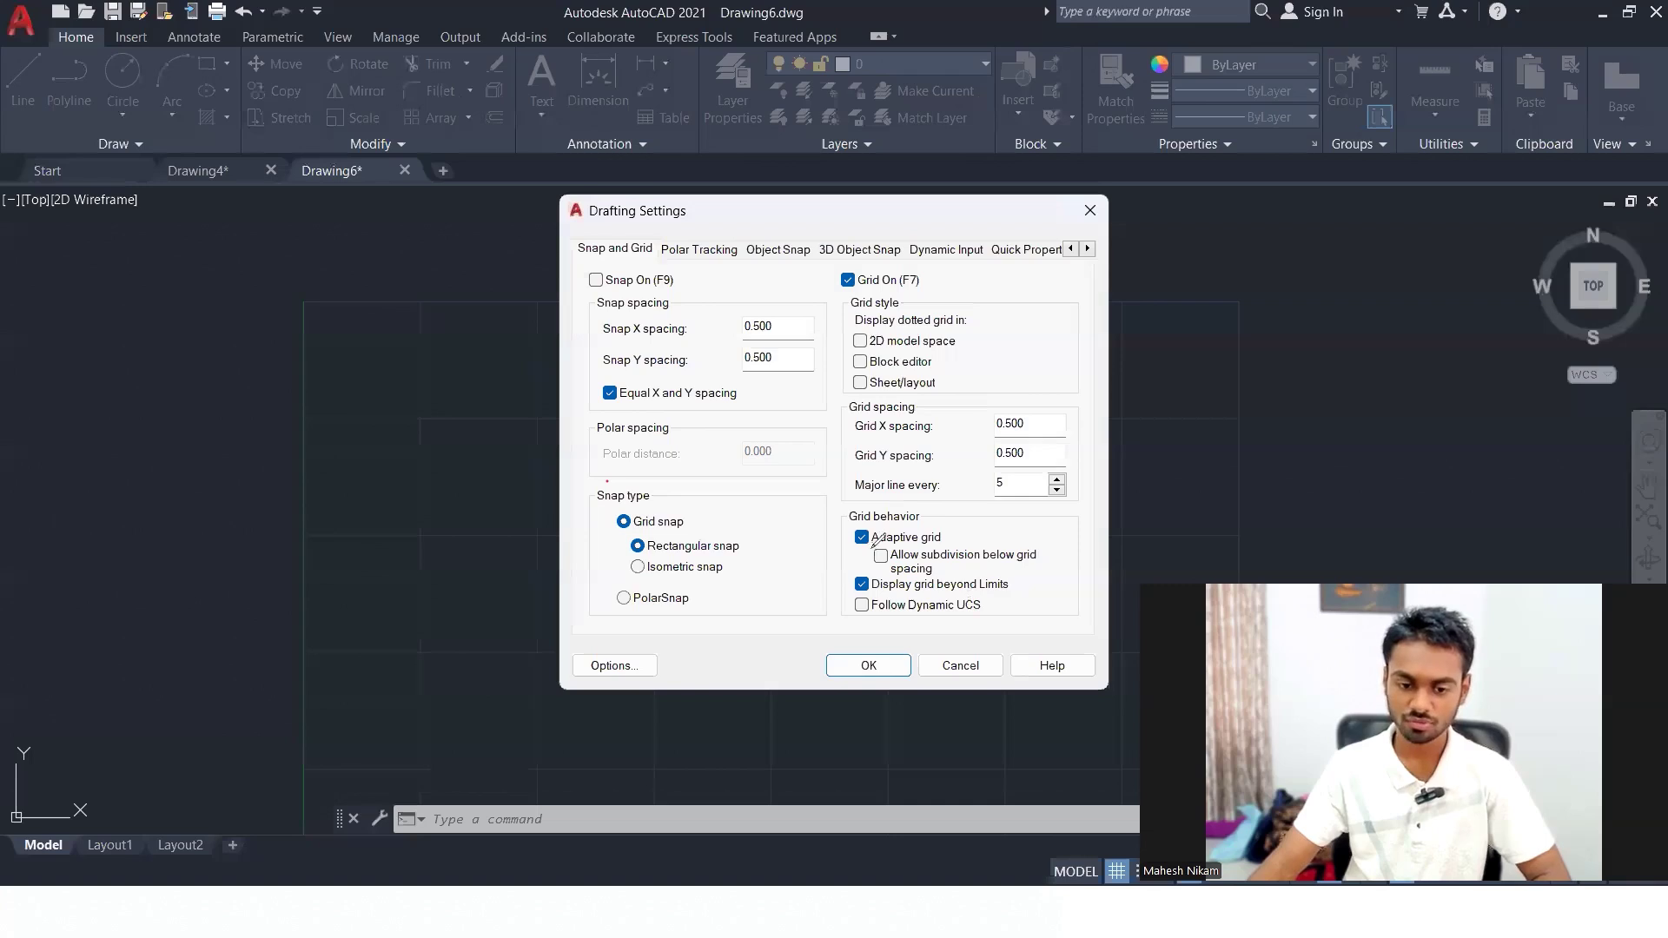
- Circle Allow subdivision below grid spacing in red, enable that option, and apply the drafting settings
click(854, 557)
mouse_move(856, 549)
mouse_down()
mouse_move(908, 521)
mouse_move(1025, 529)
mouse_move(1066, 559)
mouse_up()
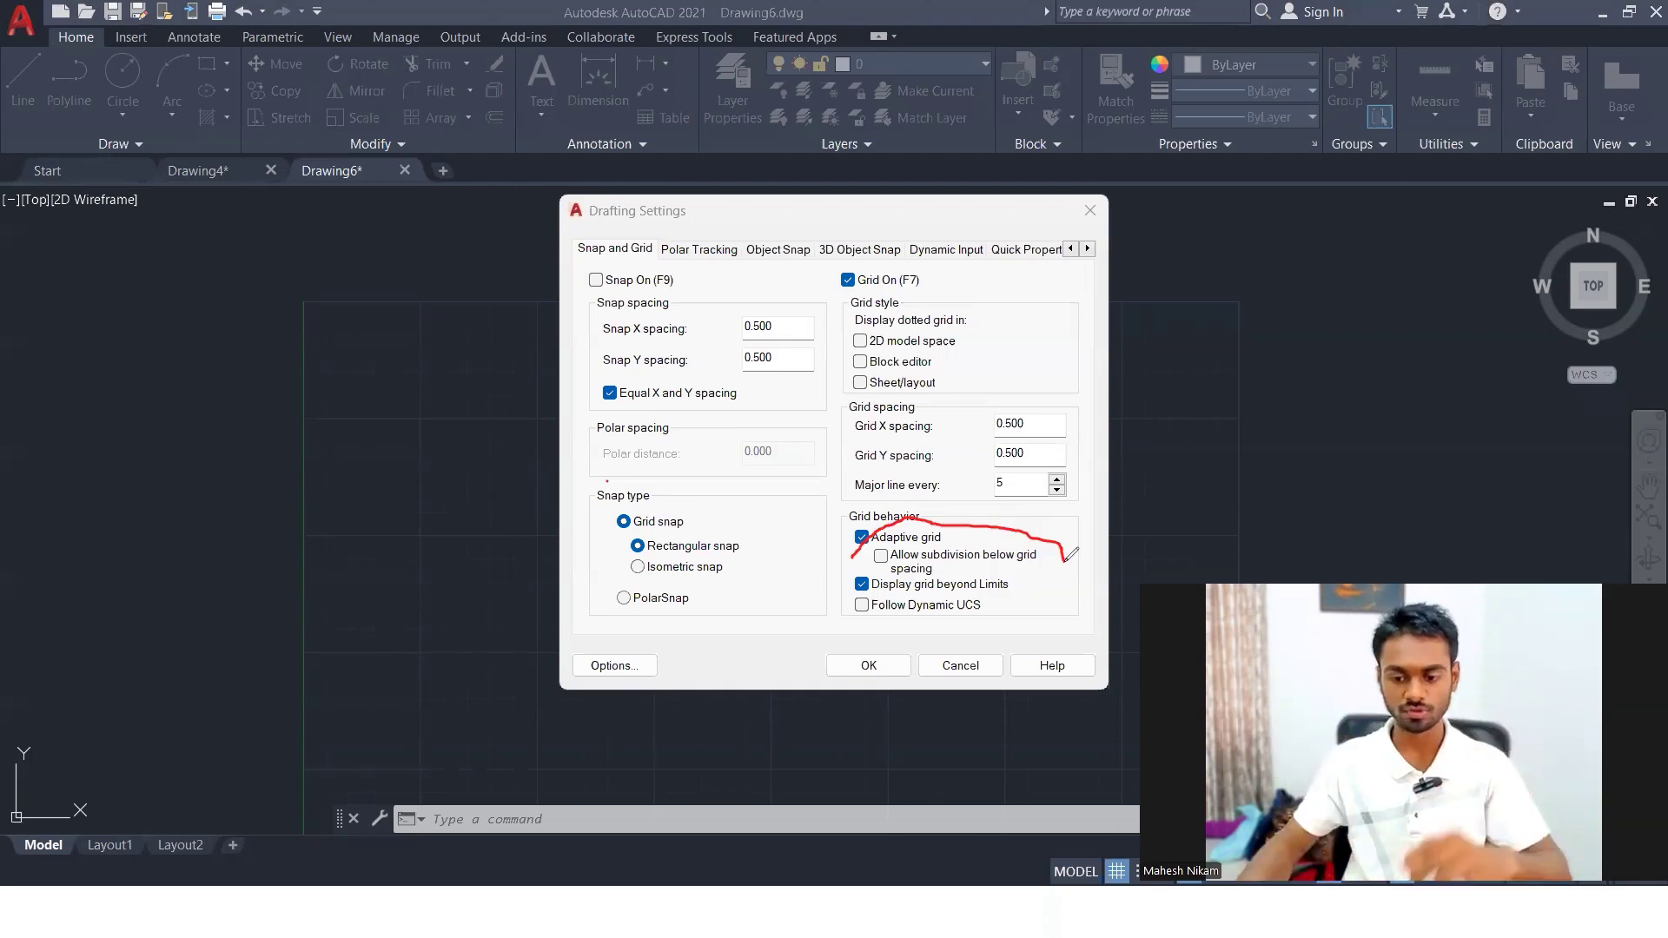
mouse_move(1071, 556)
mouse_down()
mouse_move(873, 577)
mouse_move(850, 551)
mouse_up()
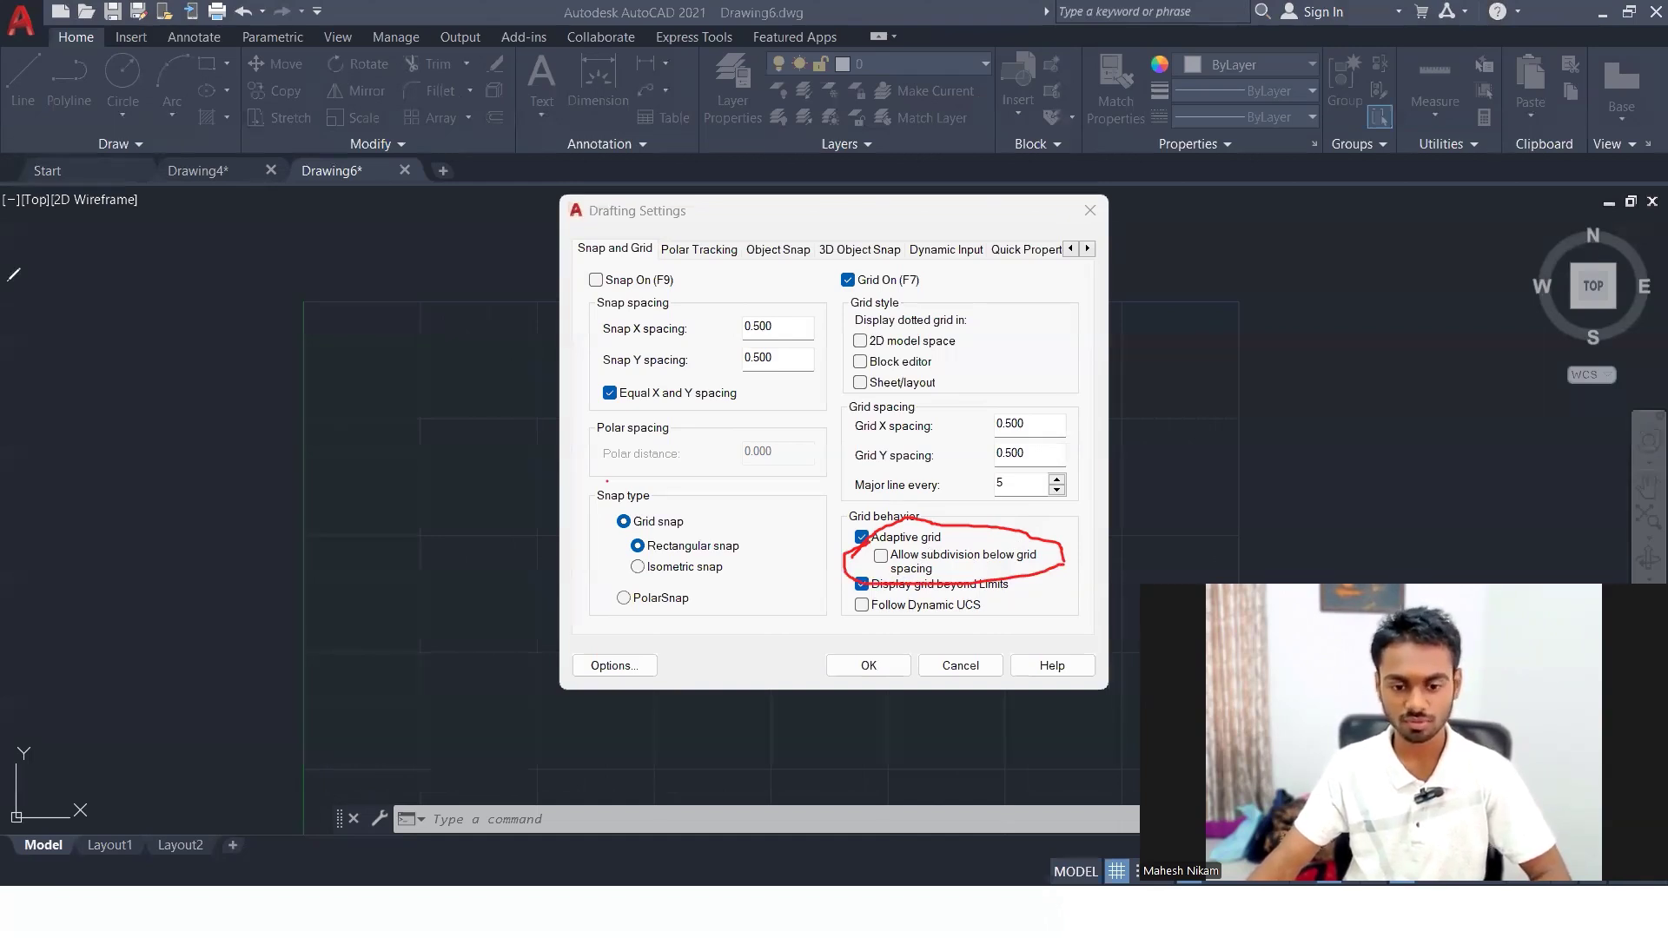
click(881, 556)
click(869, 665)
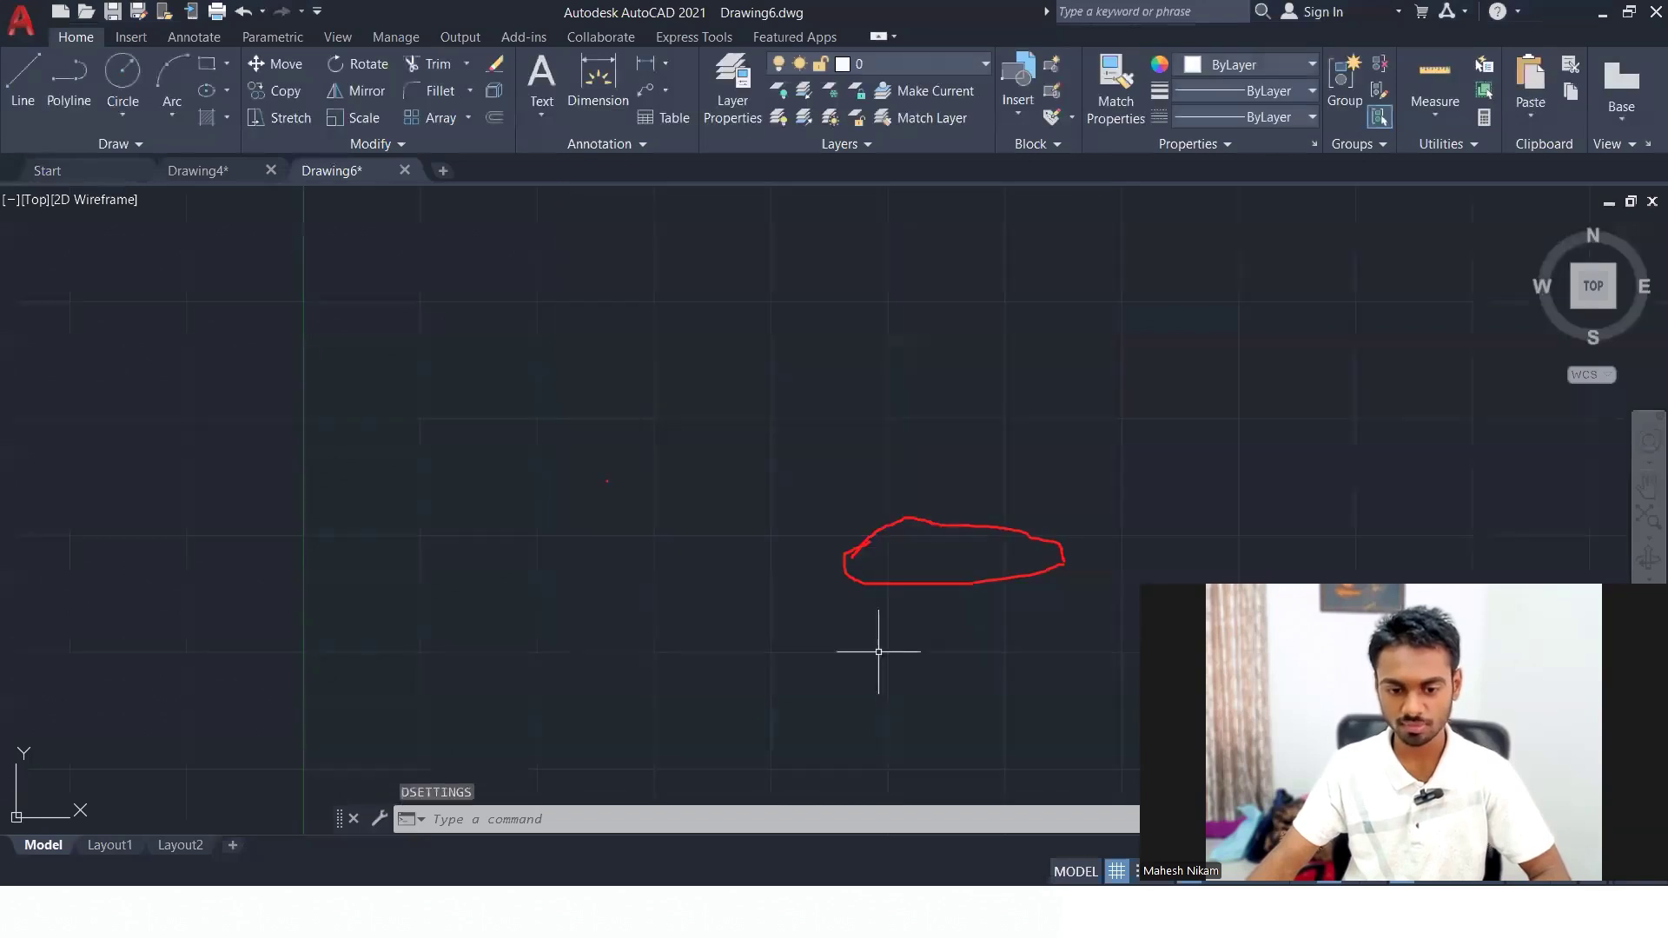
scroll(597, 434, down, 3)
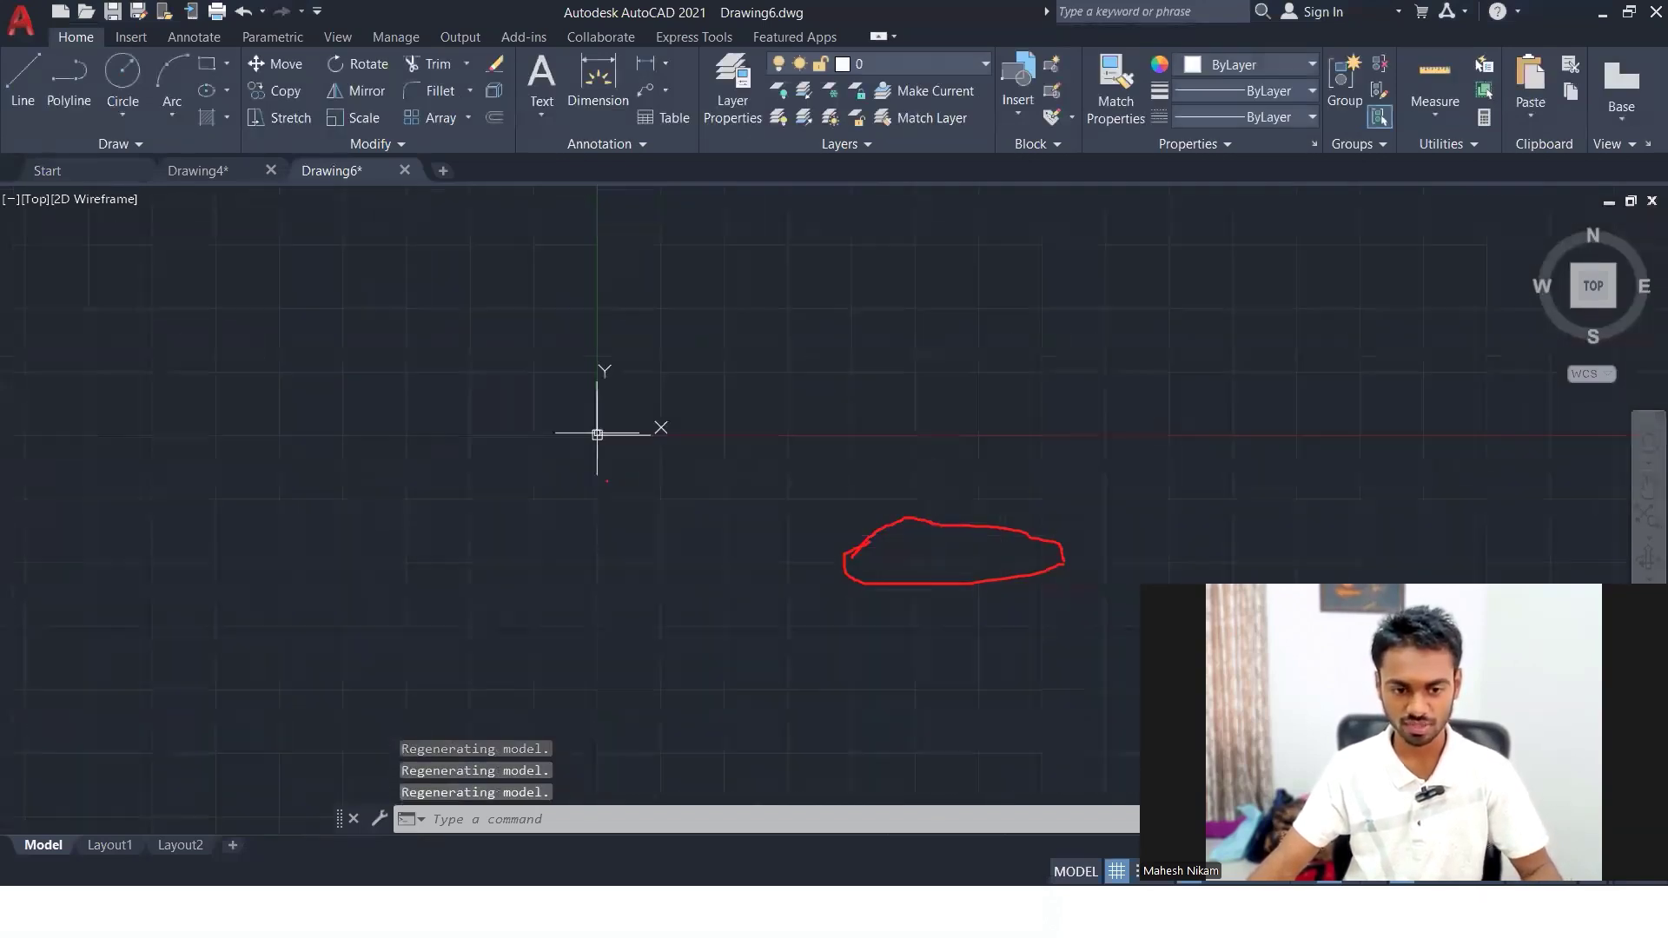
scroll(774, 359, up, 3)
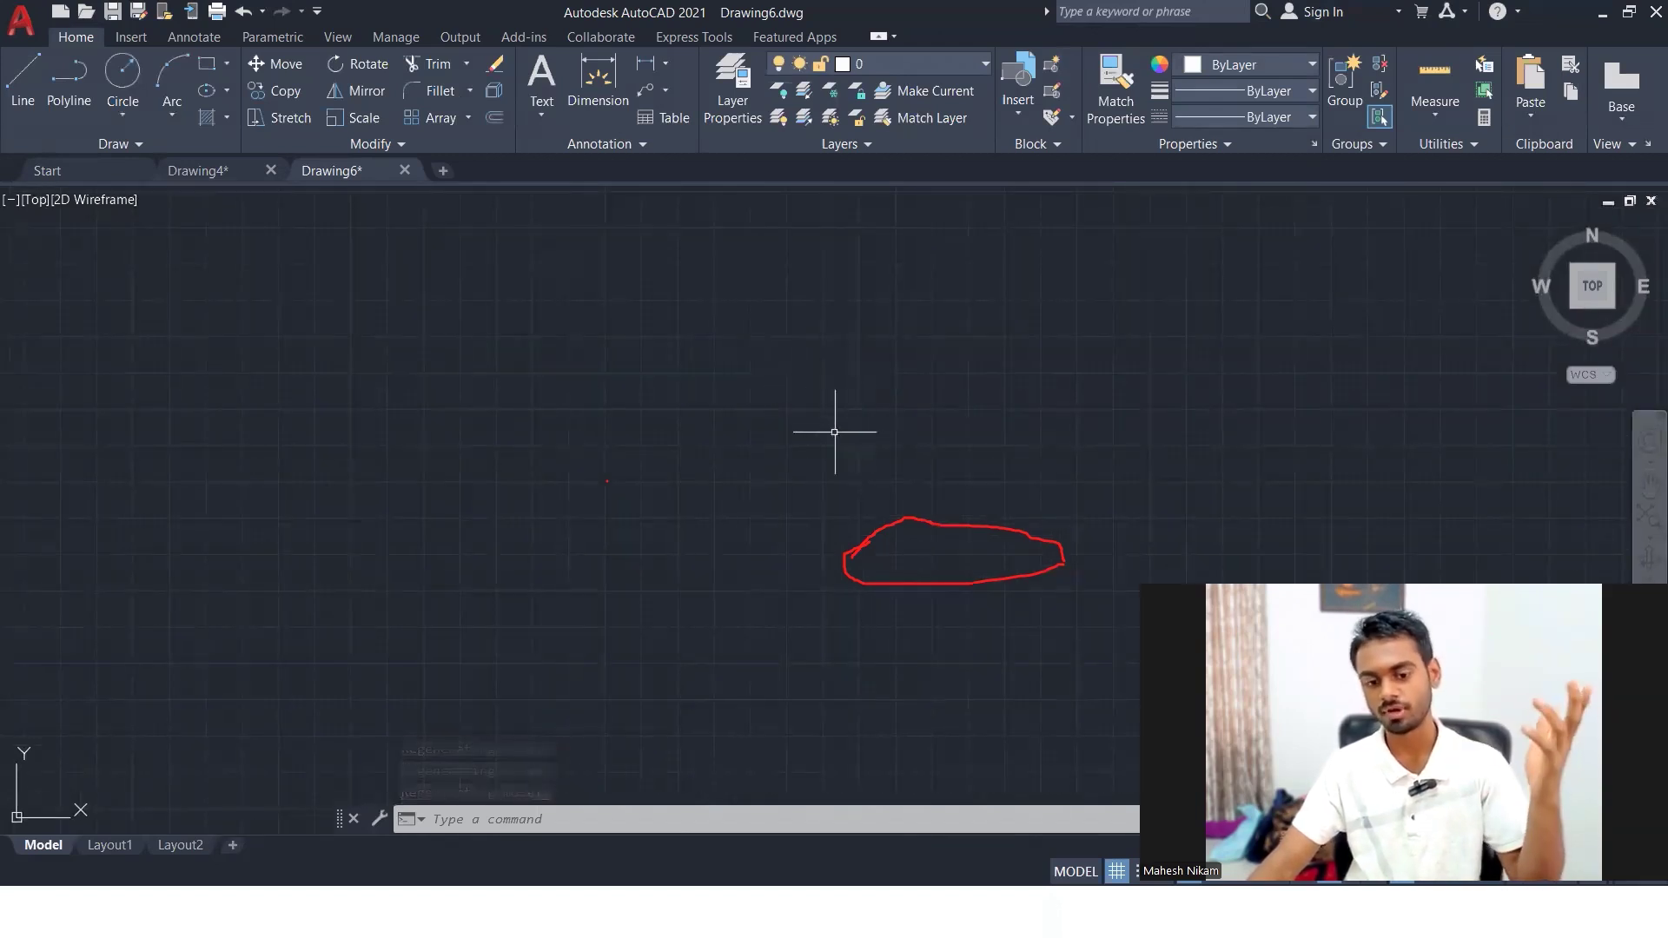
scroll(834, 432, up, 5)
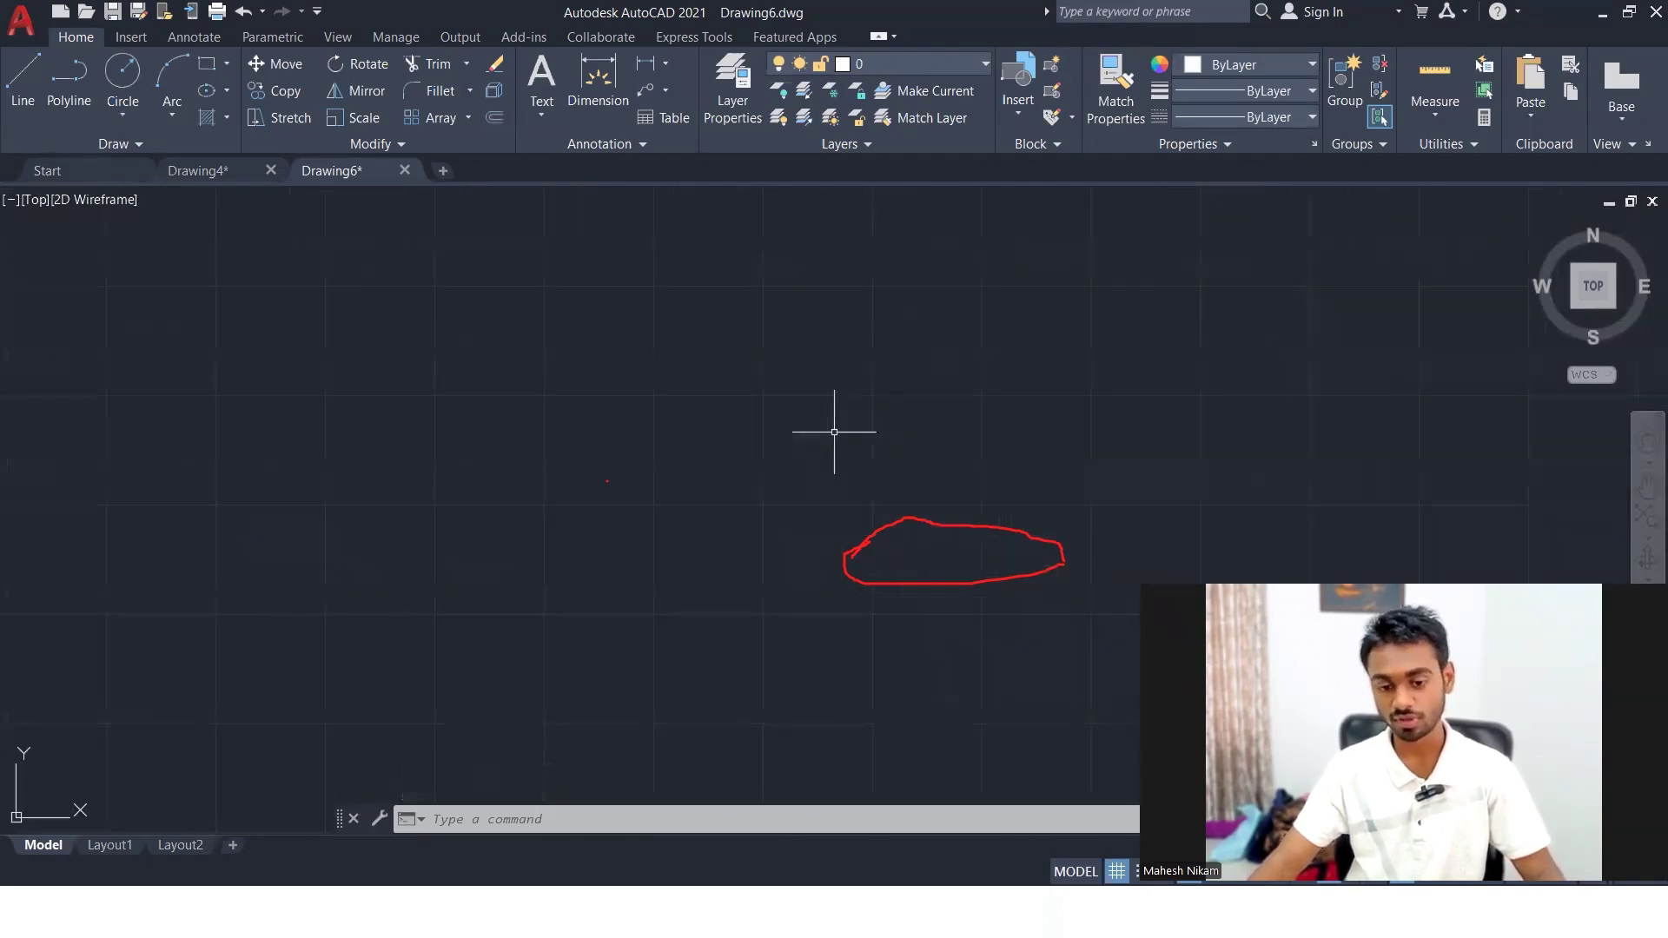
scroll(834, 432, down, 5)
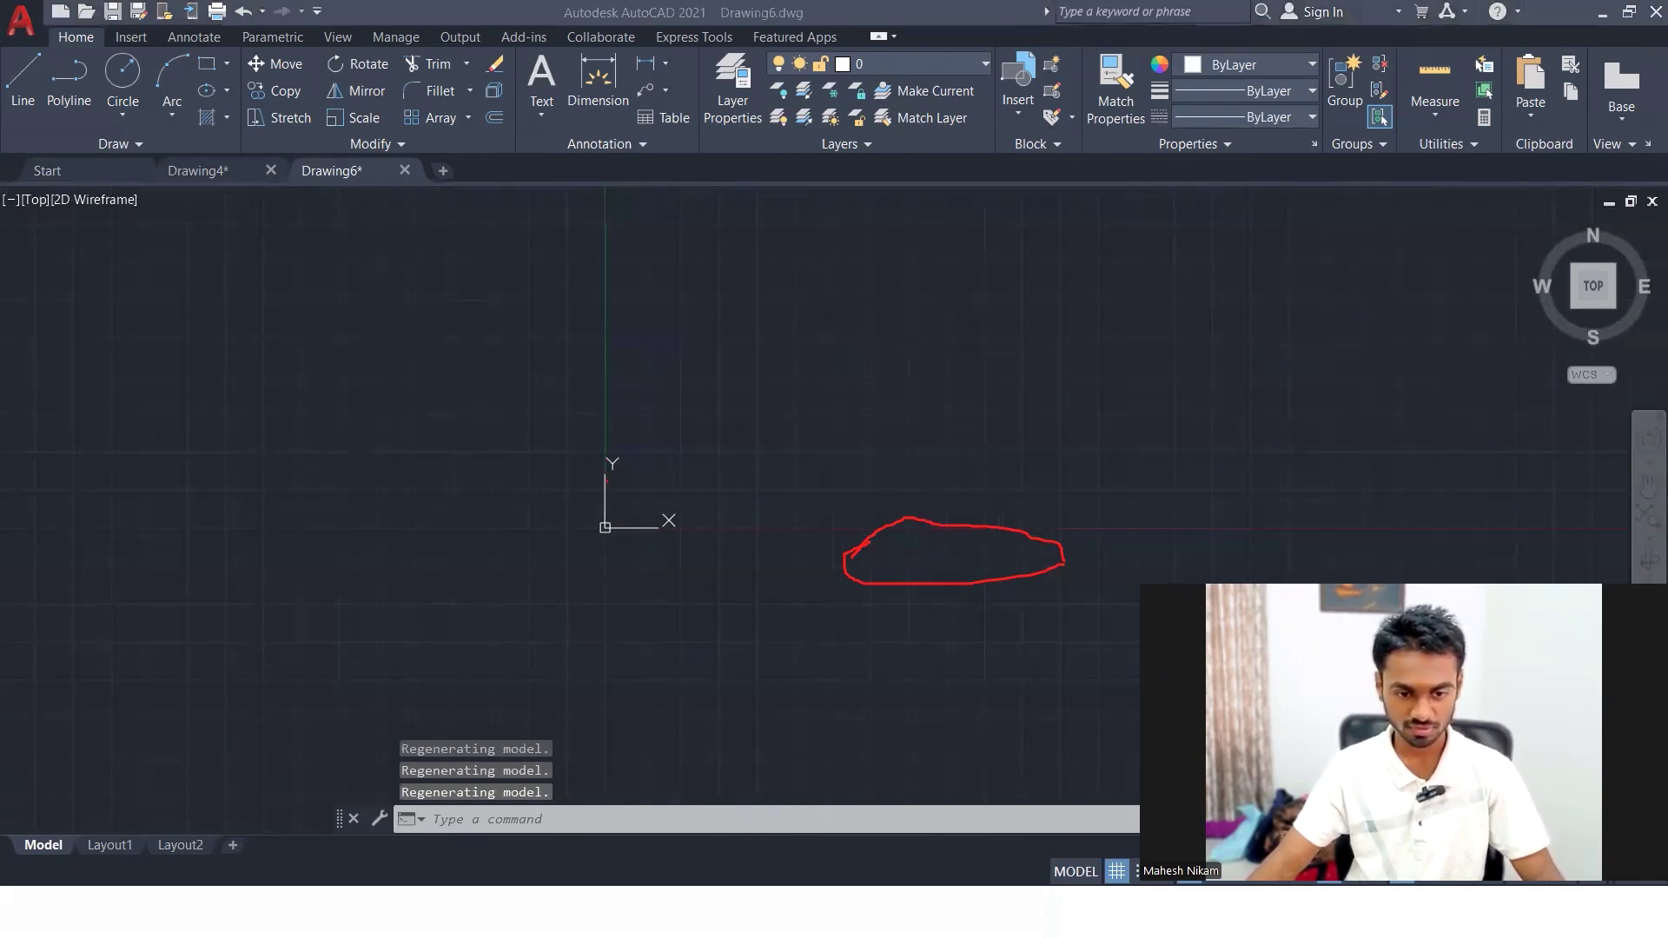
- Switch to the Lecture 01 PowerPoint slide show, tick off Limits, and advance two slides to the topic list starting with object snap
key(Escape)
key(alt+Tab)
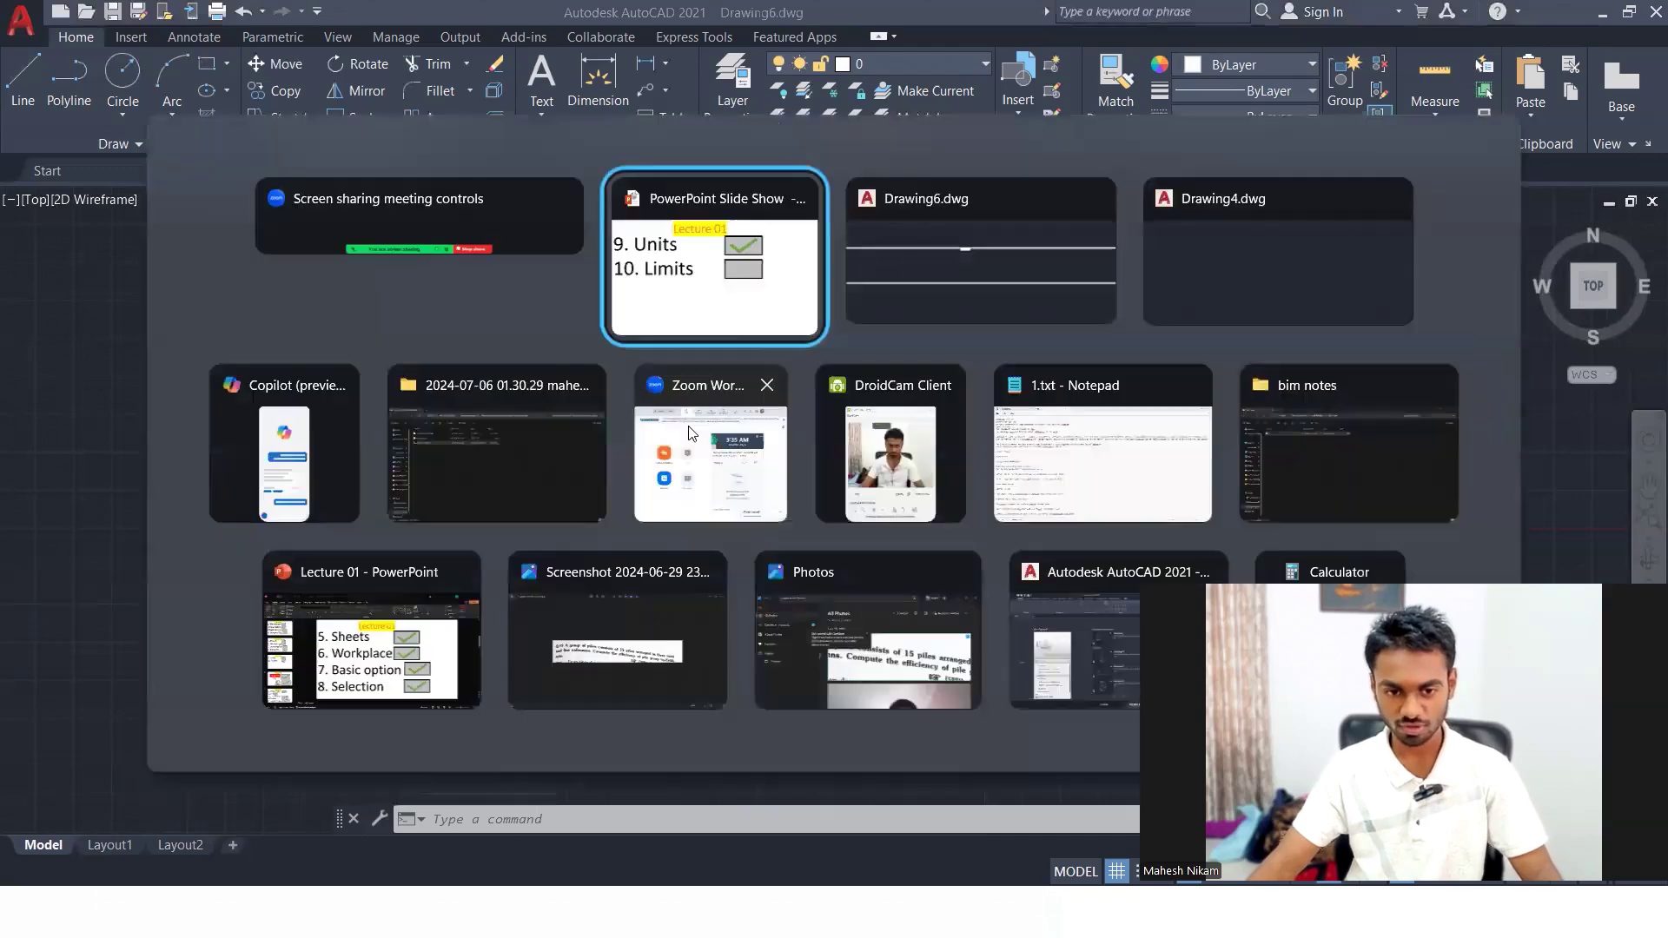
click(741, 309)
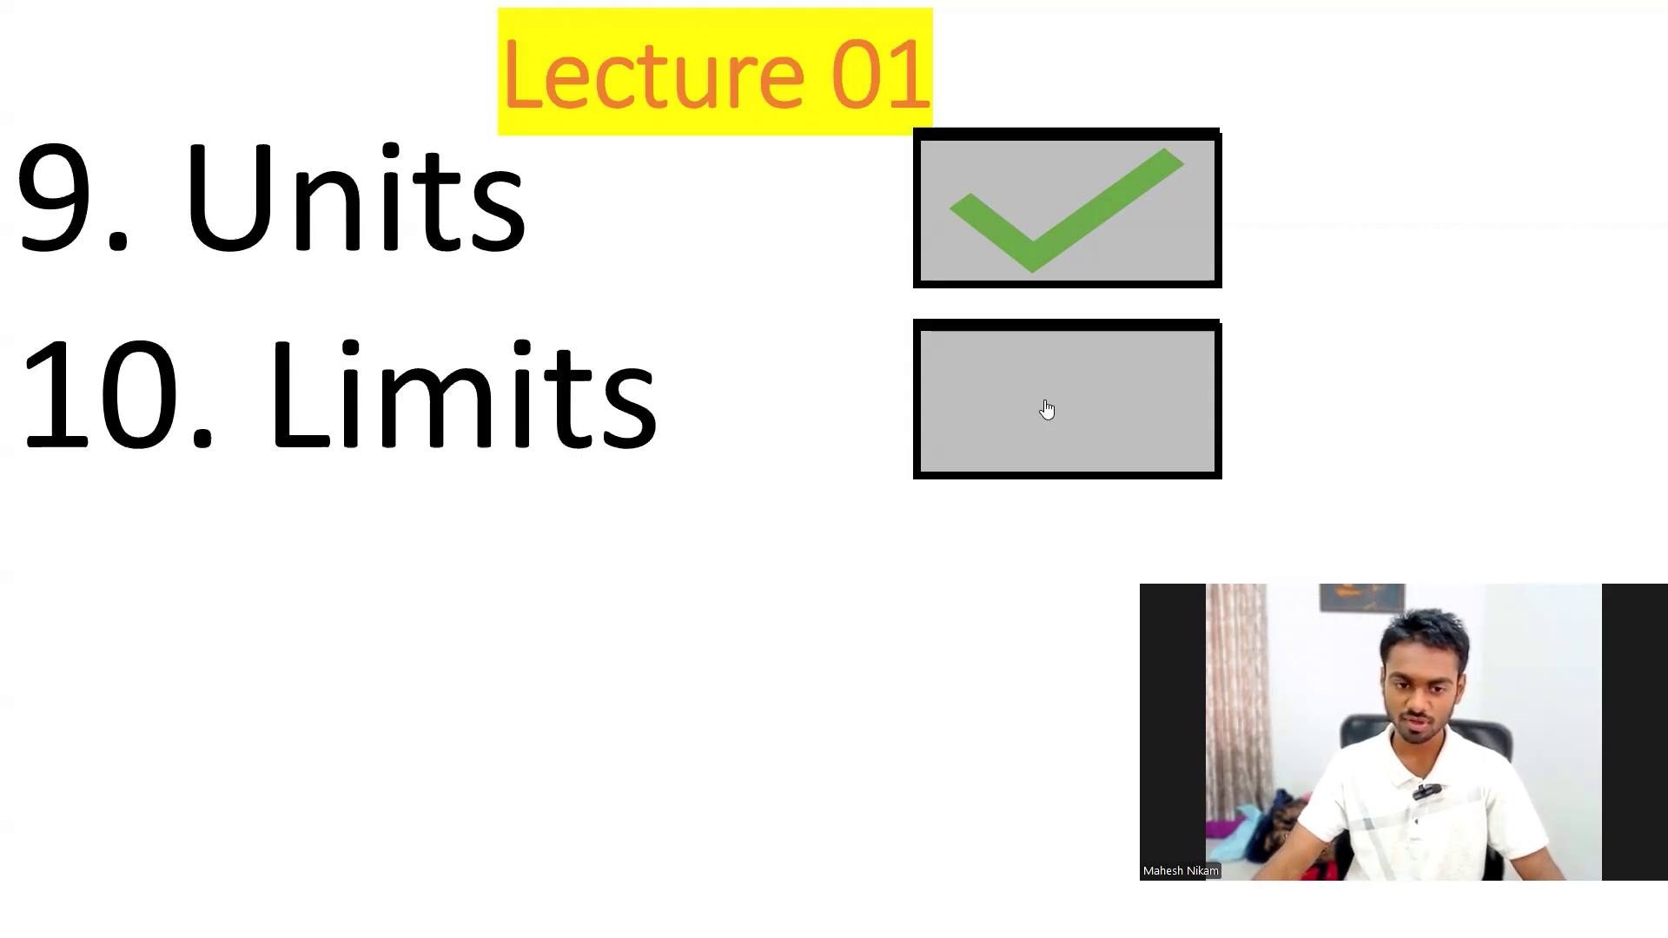
click(1041, 448)
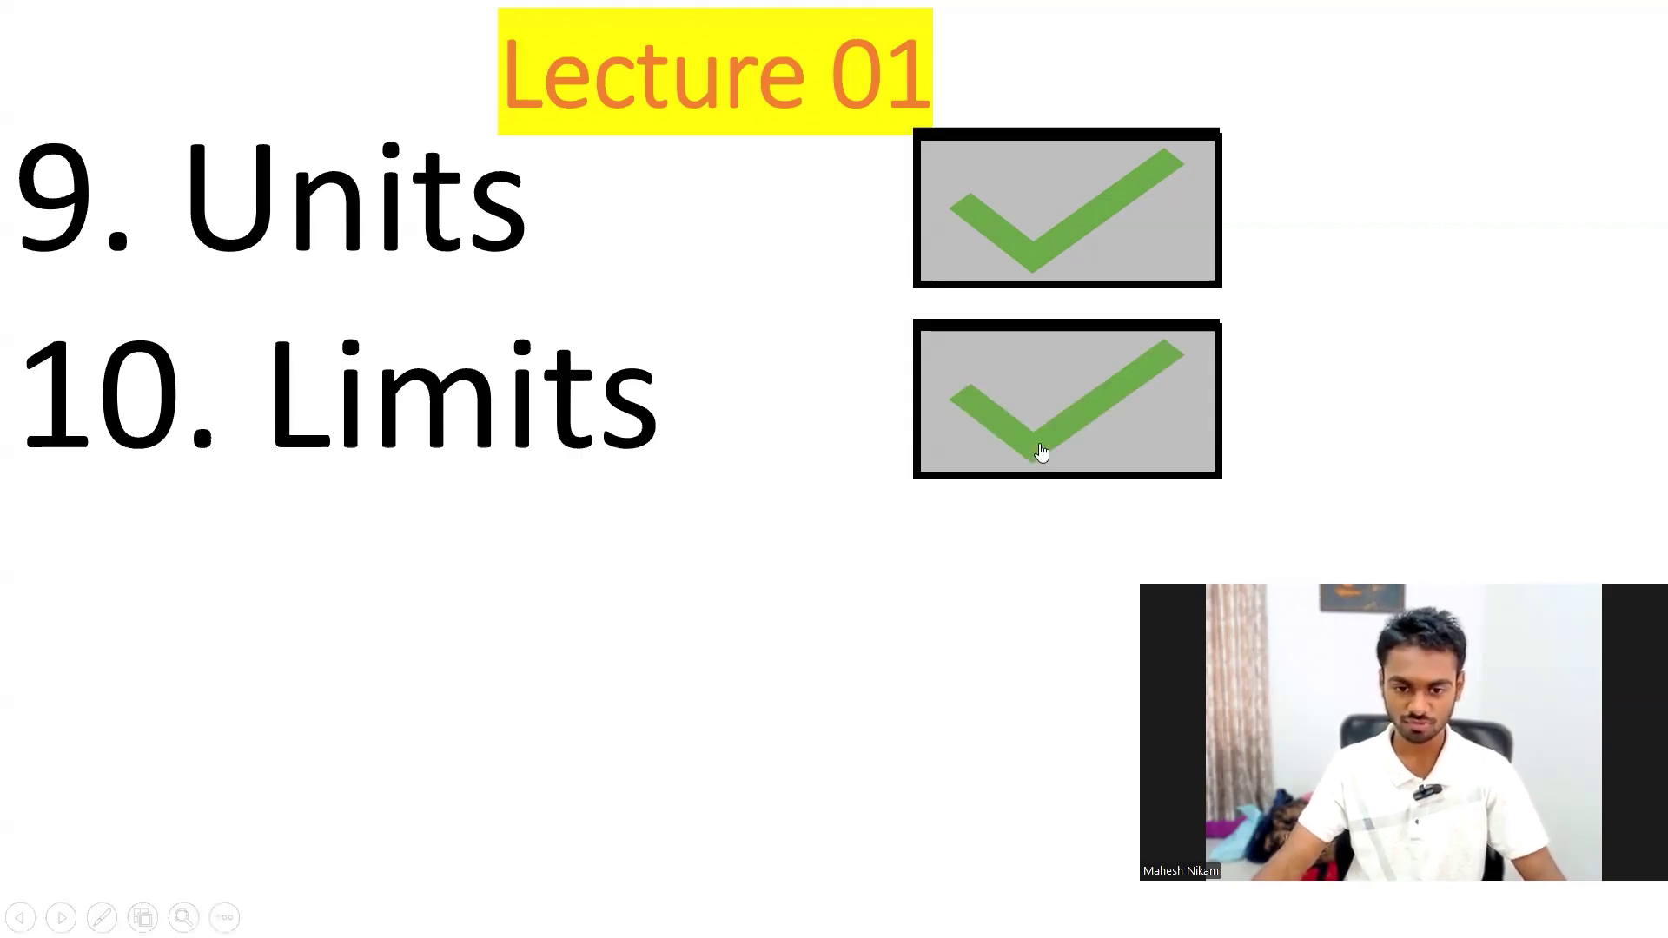
click(1033, 382)
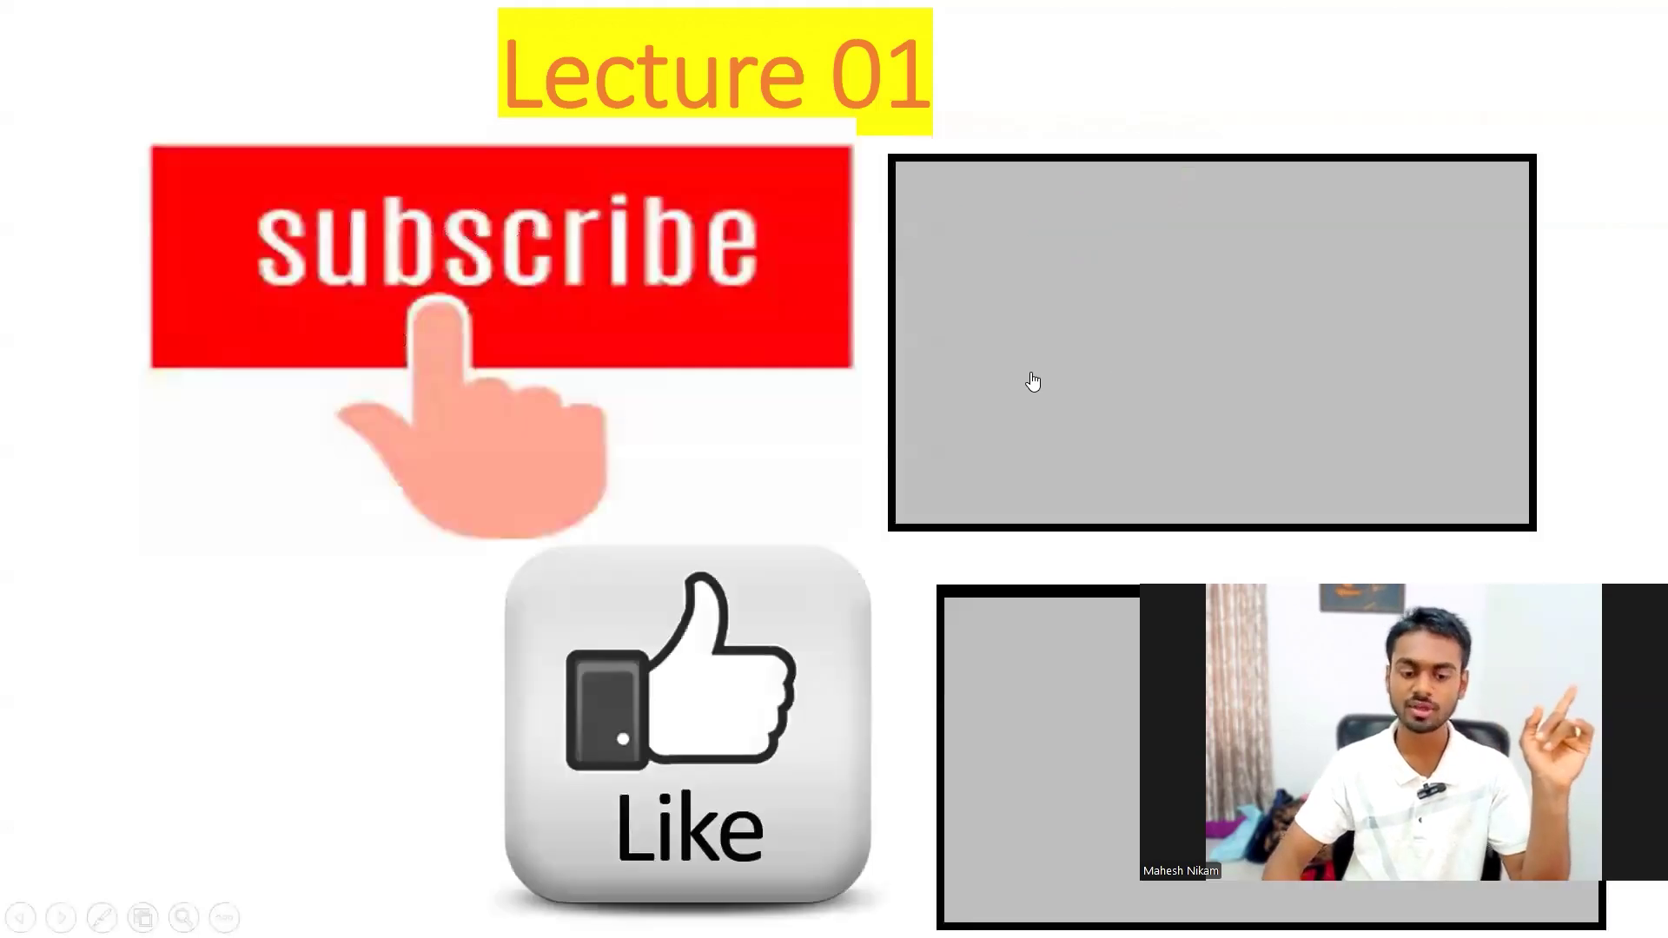
click(1033, 381)
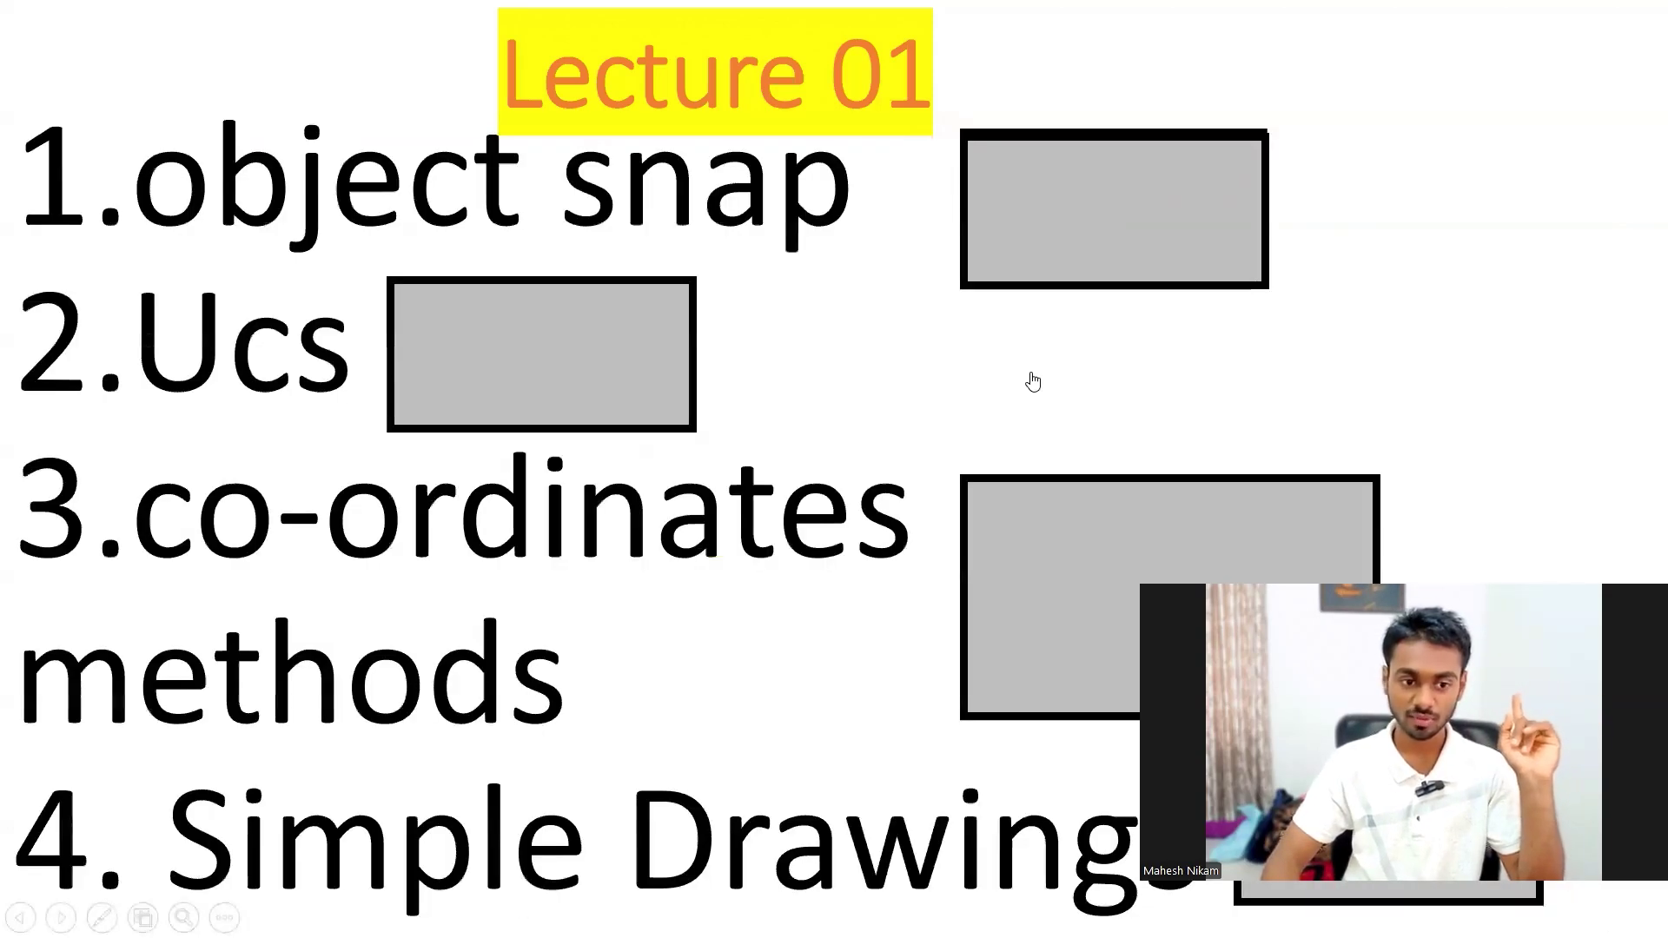